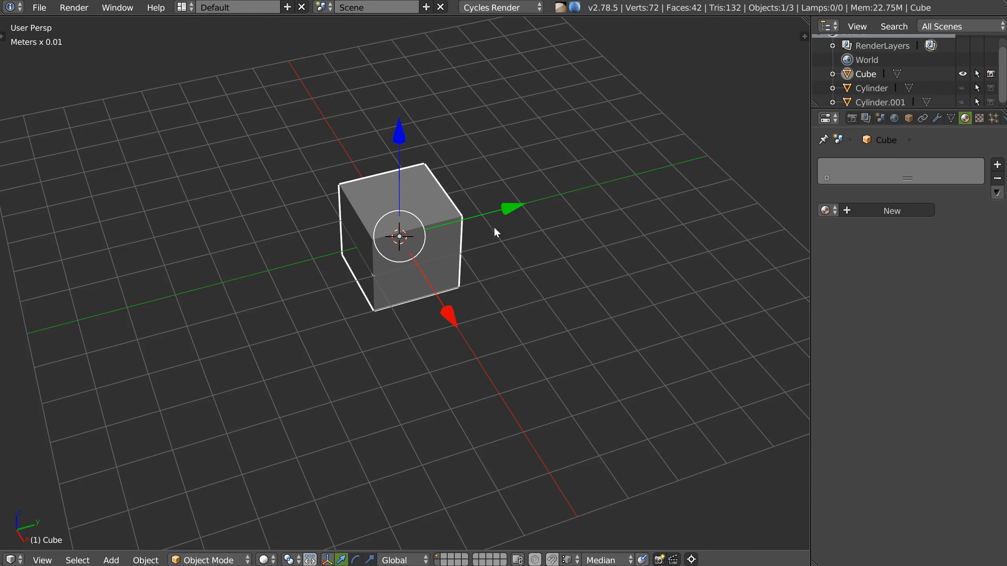
Scale the cube by a factor of about 3.7 in X and Y while keeping its Z height
key("s")
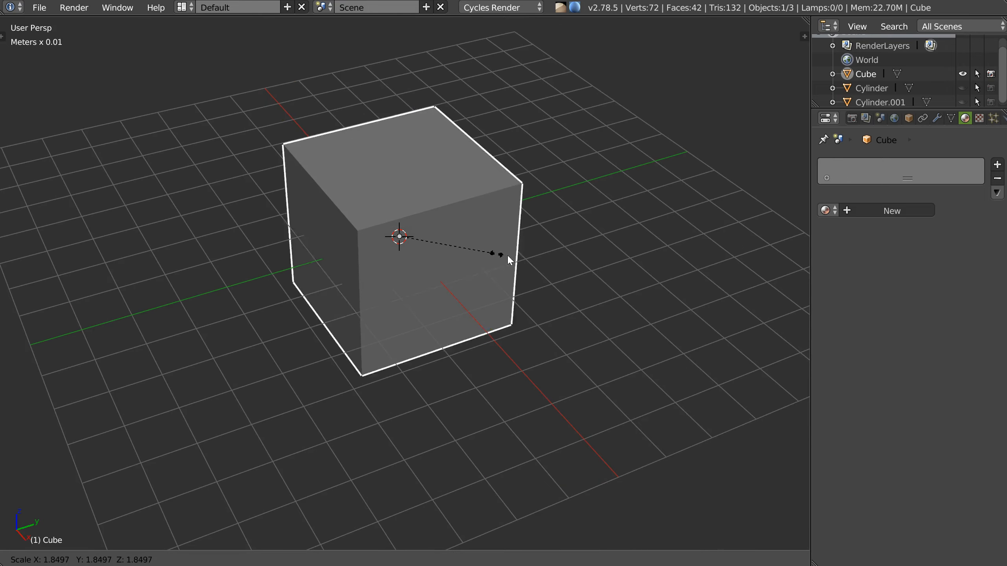
key("shift+z")
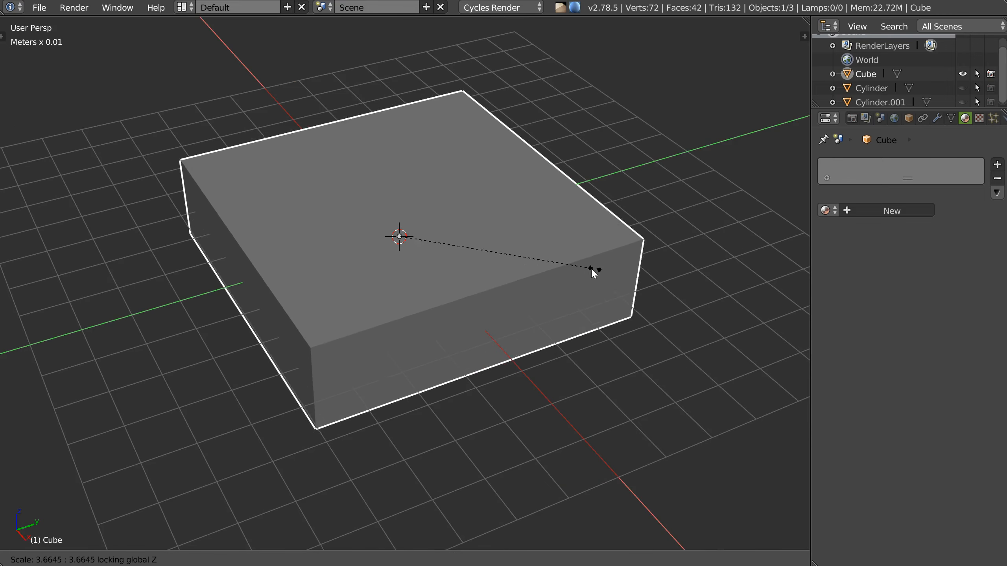
left_click(600, 271)
middle_click_drag(541, 282, 458, 284)
scroll(494, 261, "down", 2)
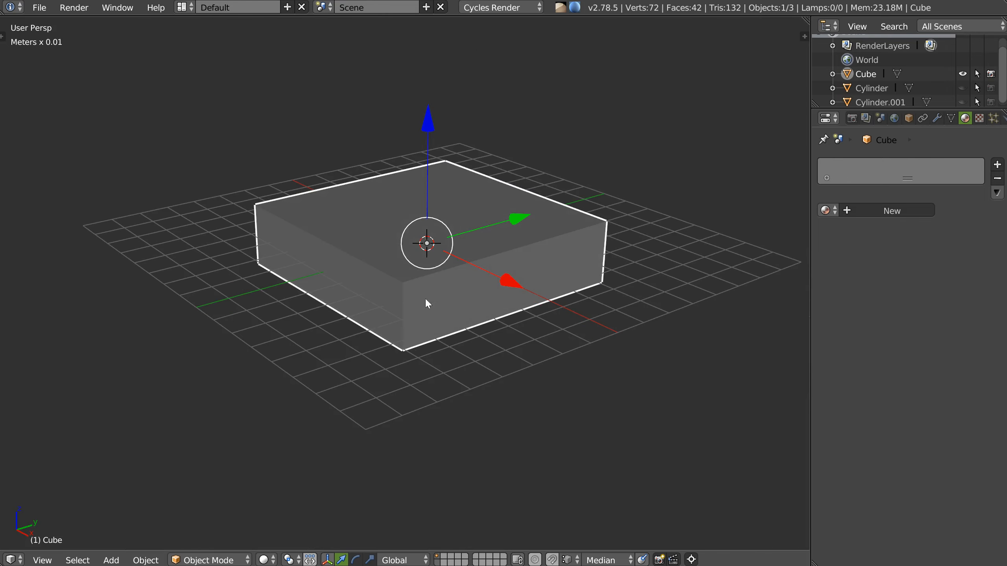
Select the four vertical corner edges of the box in Edit Mode and add a Speedflow bevel to them
key("Tab")
key("Tab")
key("Tab")
right_click(402, 309)
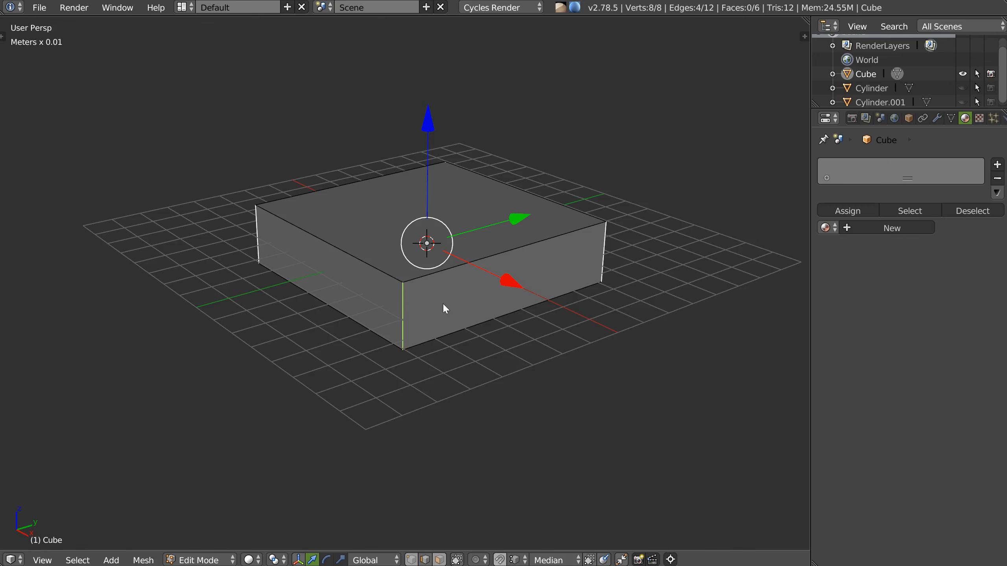
key("space")
left_click(579, 308)
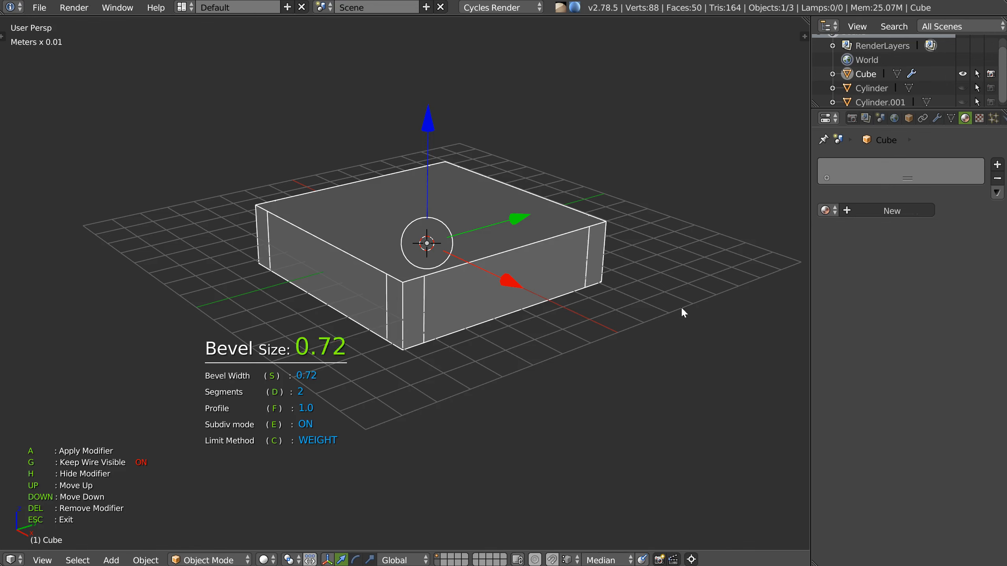
Set the corner bevel's profile to 0.5, its width to about 1.53 and its segments to 13, and check the weighted edges in Edit Mode
scroll(737, 294, "up", 4)
scroll(724, 295, "down", 1)
type("file .5")
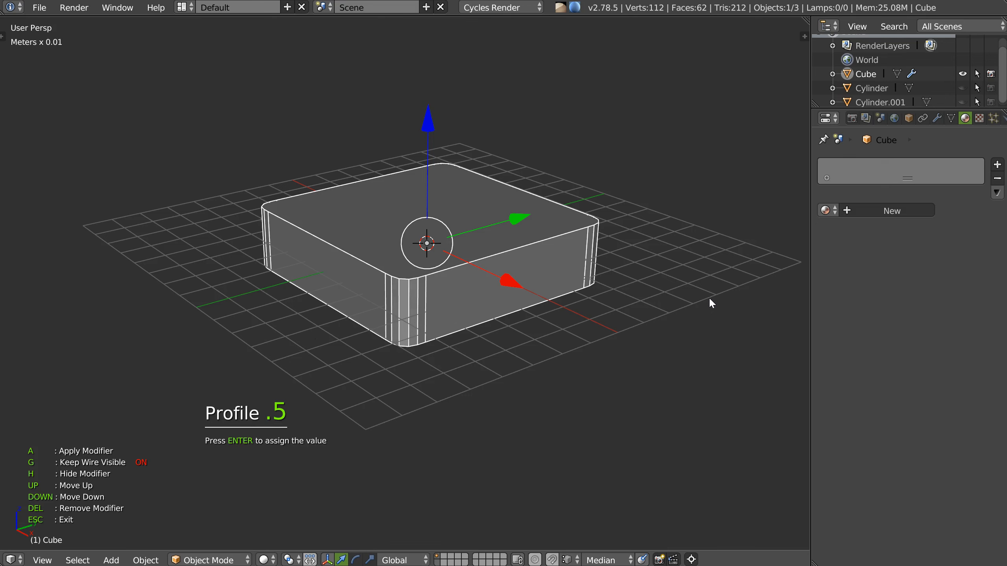
key("Return")
key("s")
key("d")
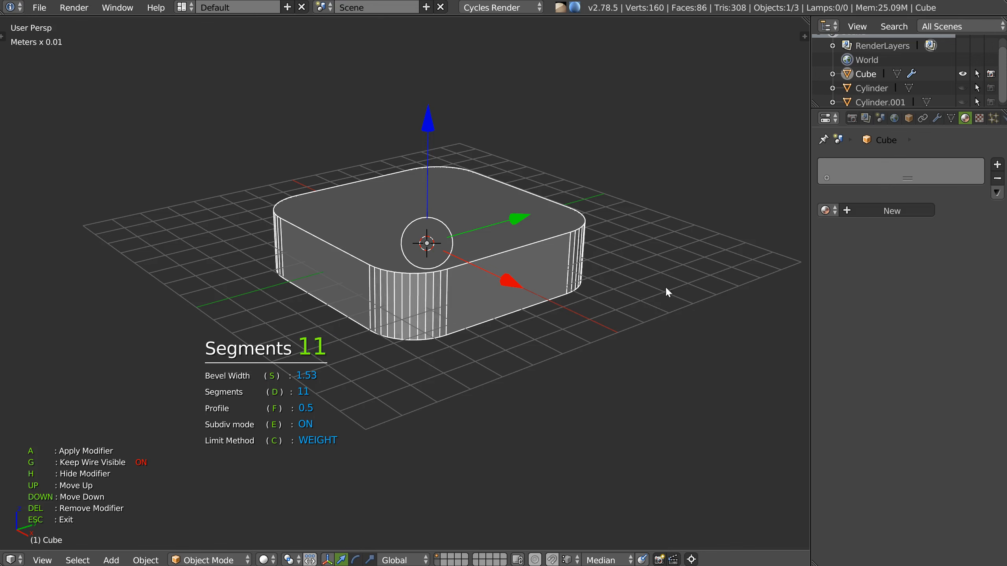
left_click(684, 288)
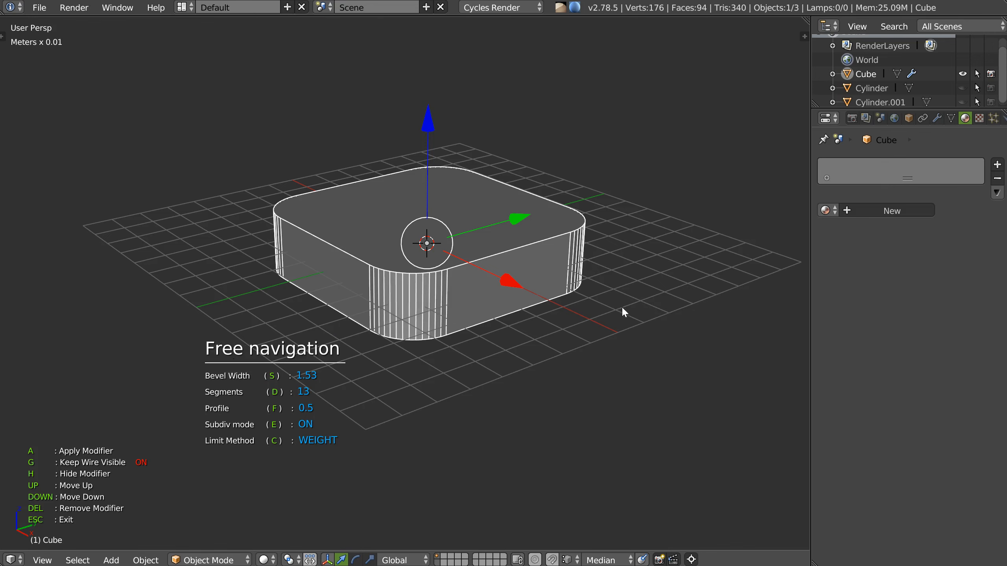
key("Tab")
middle_click_drag(456, 303, 447, 335)
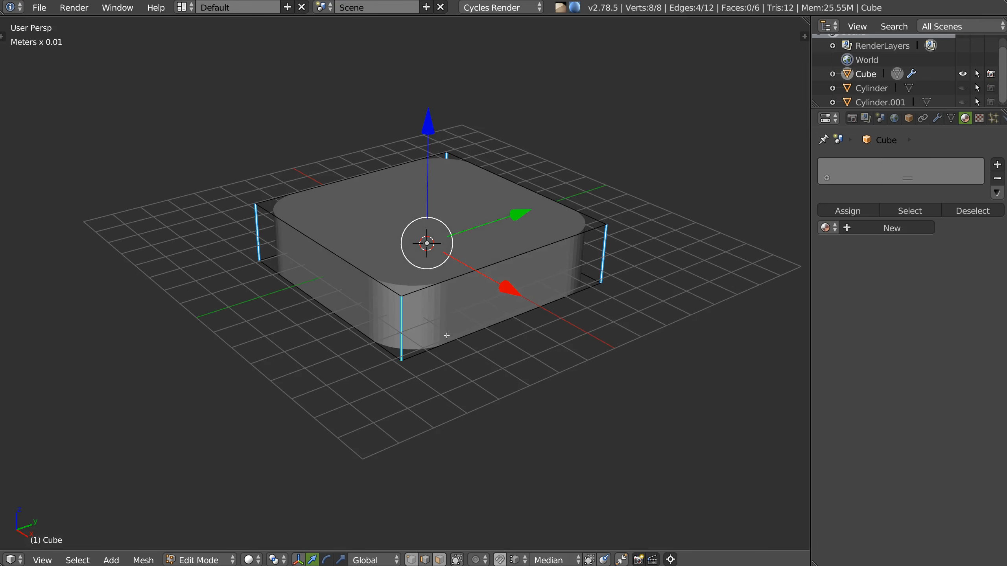
key("Tab")
middle_click_drag(473, 244, 467, 254, "shift")
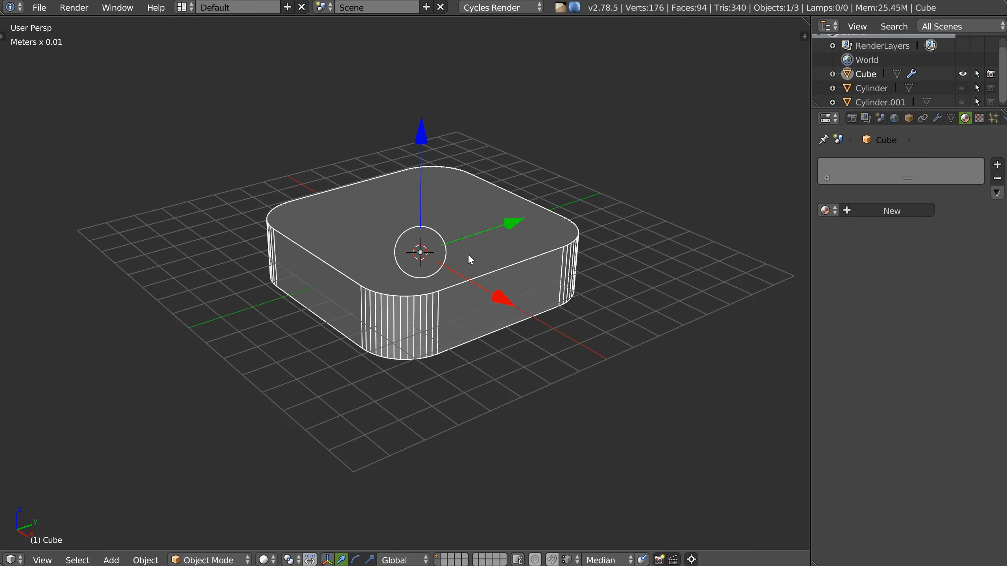
Add a second cube and raise it along Z above the rounded box
right_click(452, 217)
left_click(380, 322)
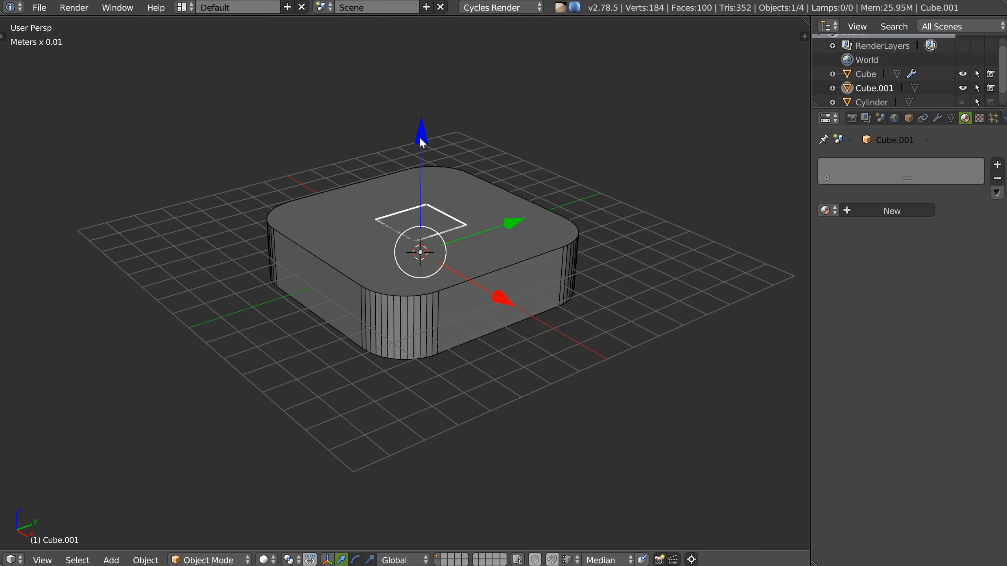
left_click_drag(420, 139, 420, 35)
middle_click_drag(409, 173, 403, 175)
Bevel the small cube's edges with Speedflow at a width of about 0.34
key("space")
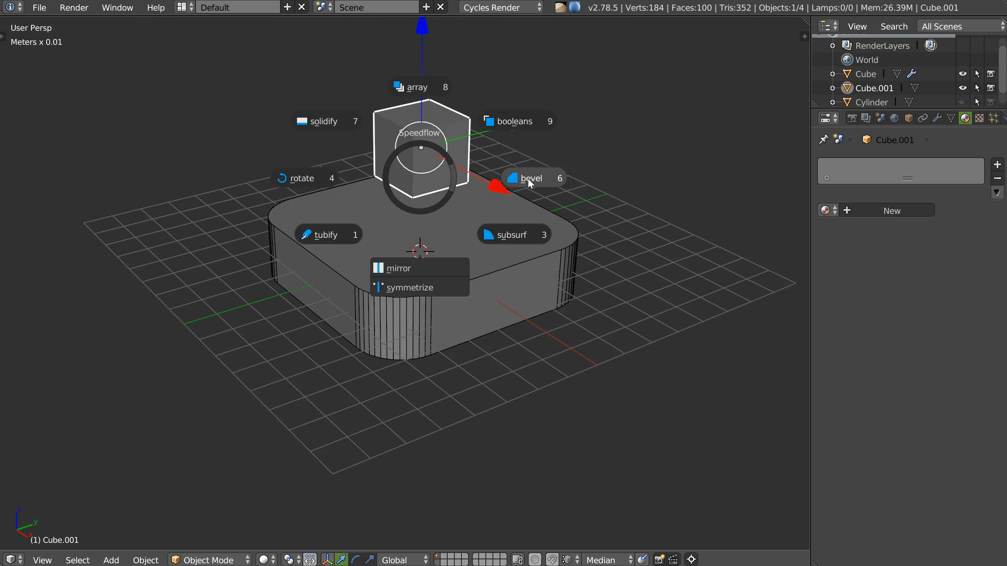
left_click(530, 183)
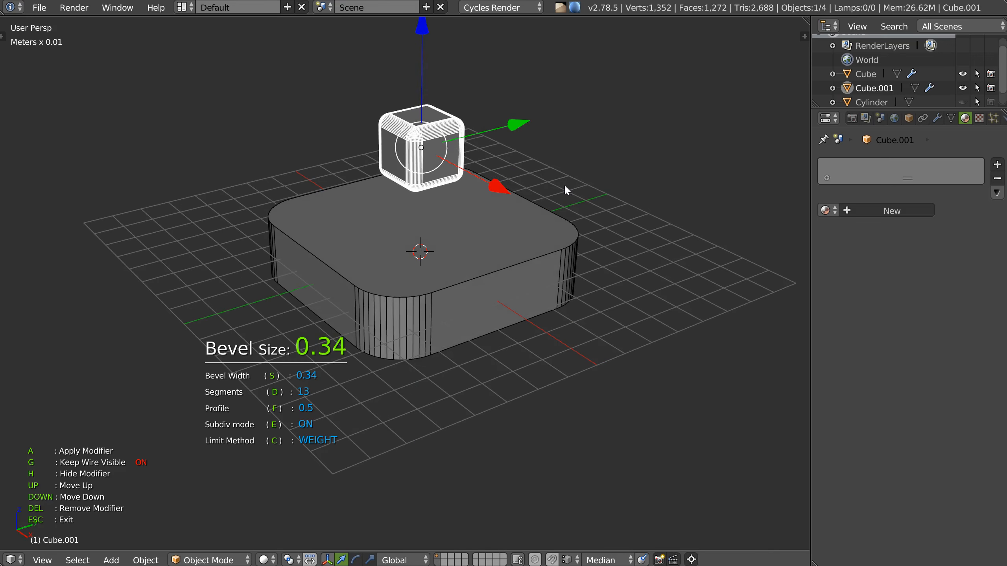
left_click(566, 186)
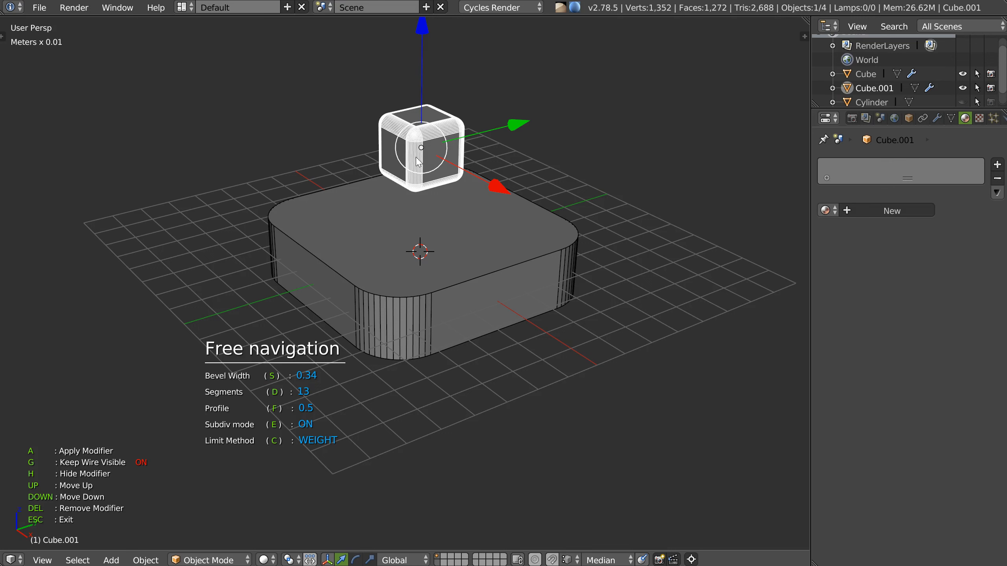
key("Escape")
Delete the small cube above the rounded box
middle_click_drag(427, 168, 400, 193)
key("x")
left_click(400, 193)
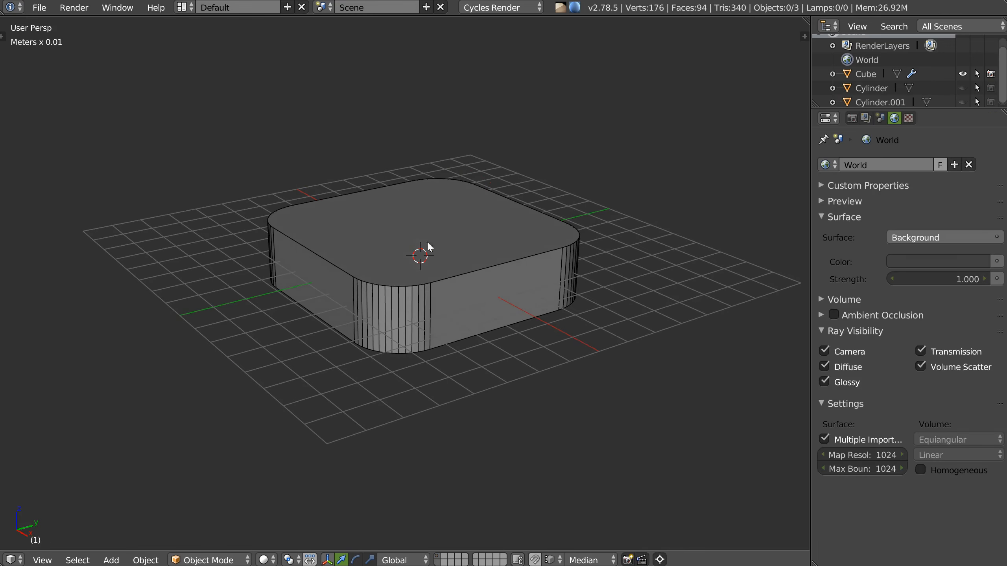
Select the rounded box and look at its bevel in the modifier stack and in the Speedflow Companion modifiers popup
right_click(434, 273)
key("space")
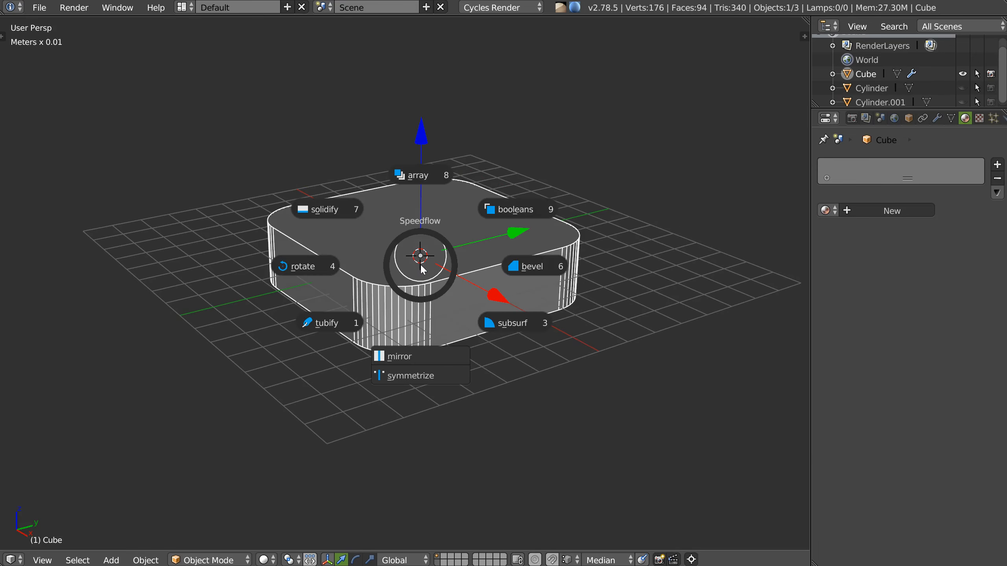
left_click(536, 270)
left_click(937, 118)
middle_click_drag(500, 207, 454, 252)
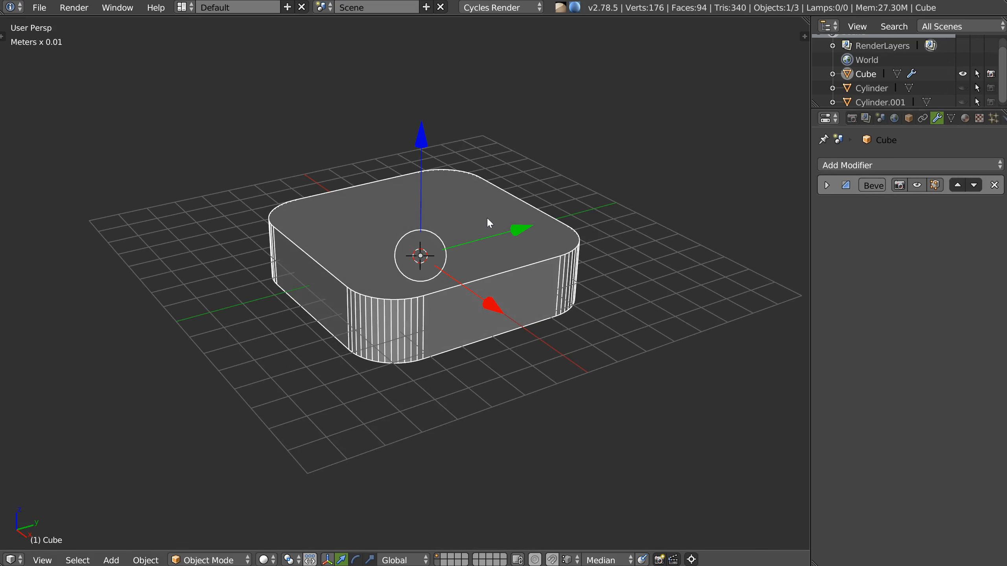
key("space")
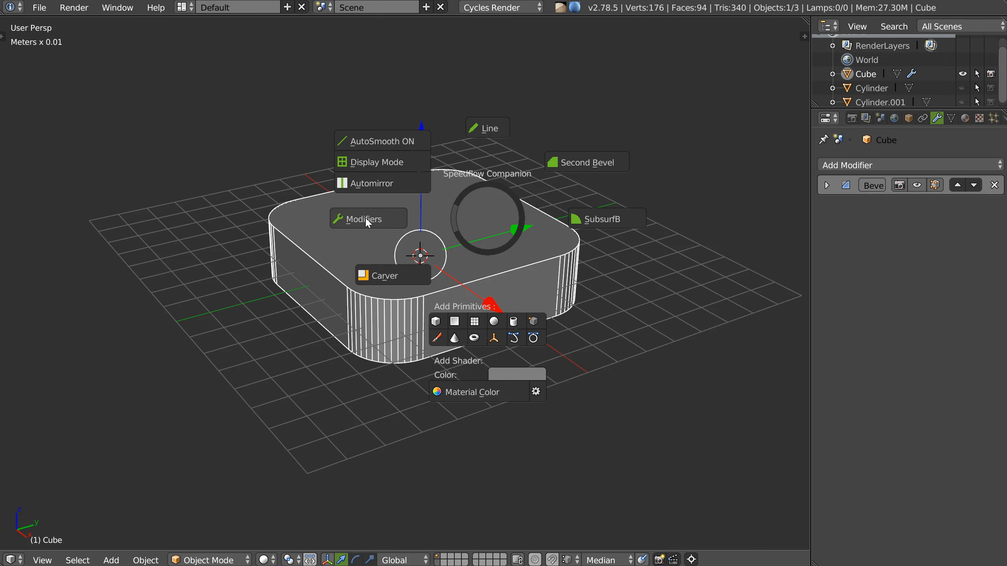
left_click(366, 221)
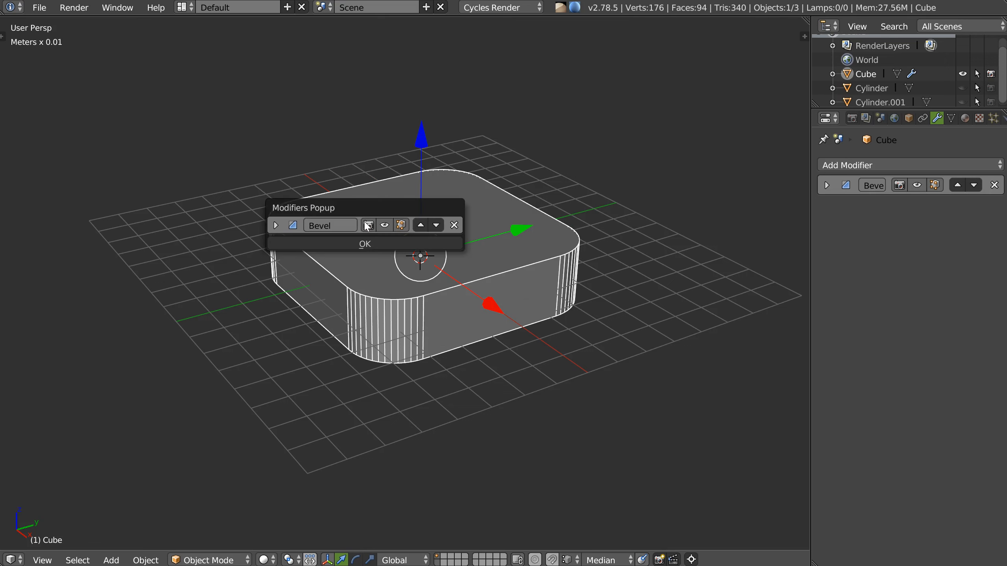
left_click(366, 244)
Try applying the box's modifiers with Speedflow Companion's Modifiers command, and undo it
key("space")
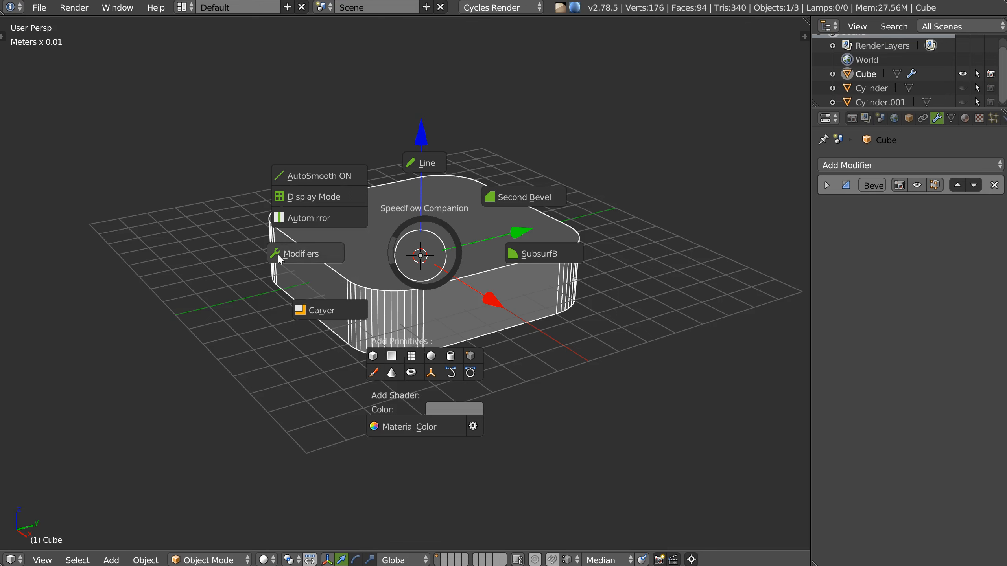
left_click(308, 255, "ctrl")
key("ctrl+z")
middle_click_drag(411, 241, 410, 246)
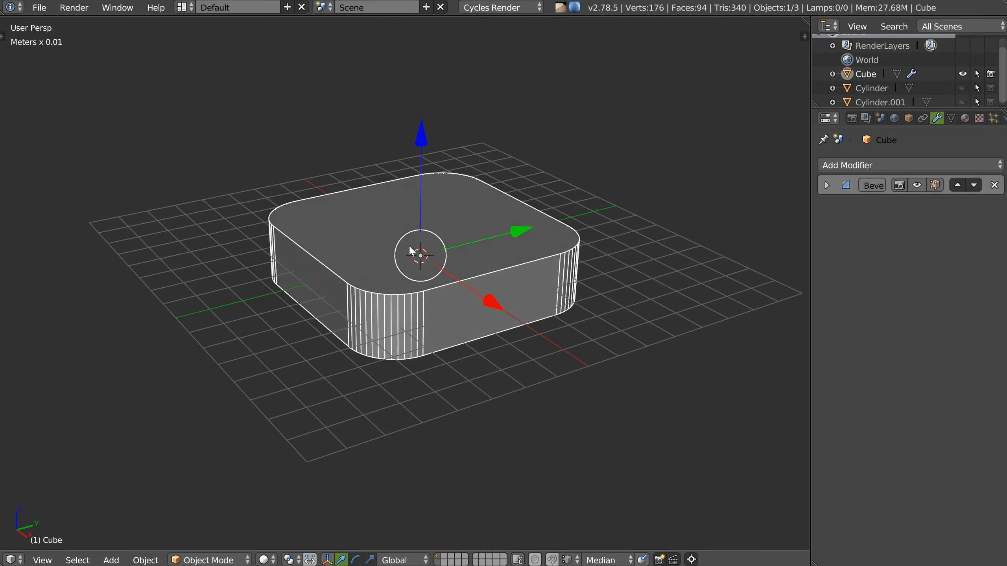
Try applying the box's bevel modifier directly through the Speedflow bevel command, and undo it
key("space")
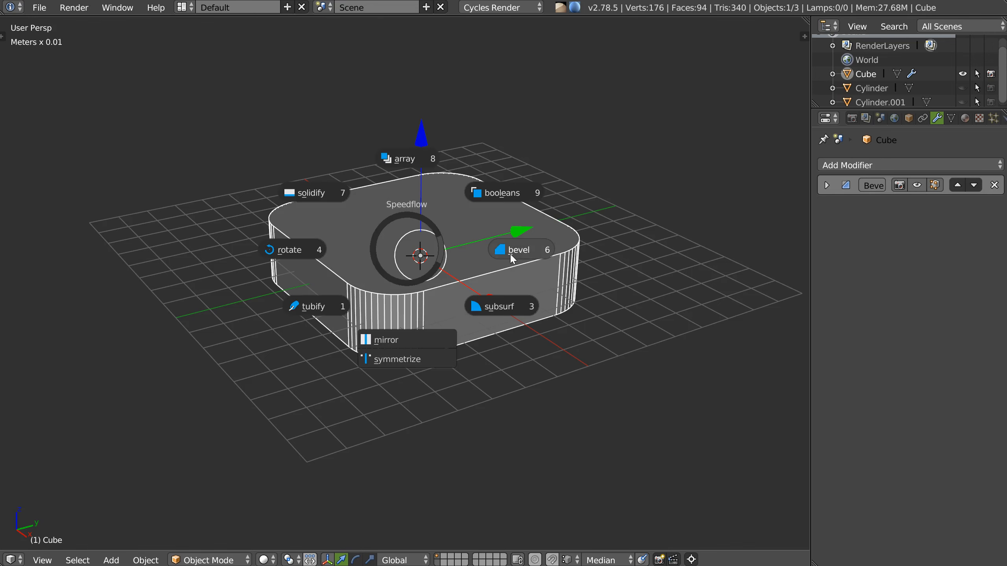
left_click(521, 255, "ctrl")
middle_click_drag(486, 257, 479, 242)
key("ctrl+z")
key("space")
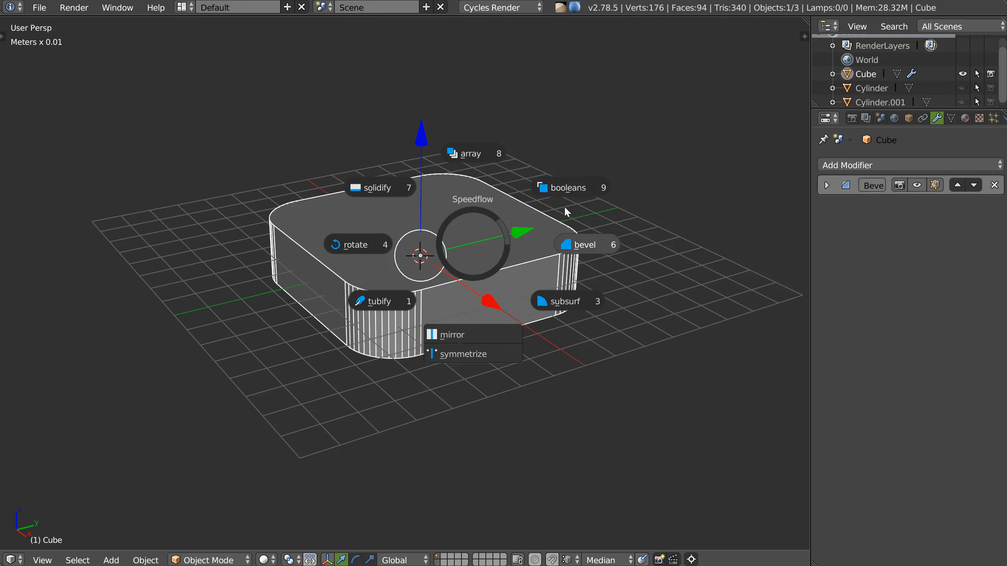
key("Escape")
middle_click_drag(462, 223, 458, 238)
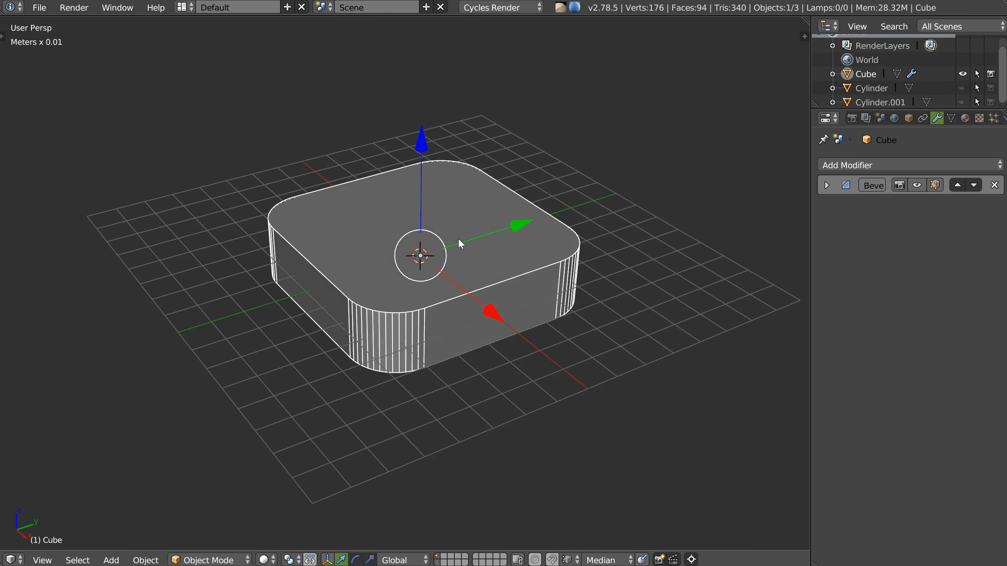
Apply the corner bevel modifier to the box's mesh with Speedflow
key("space")
left_click(578, 244)
scroll(416, 278, "up", 3)
middle_click_drag(431, 269, 430, 259)
Try a new Speedflow bevel about 0.21 wide around the box's upper and lower rims
key("space")
left_click(532, 261)
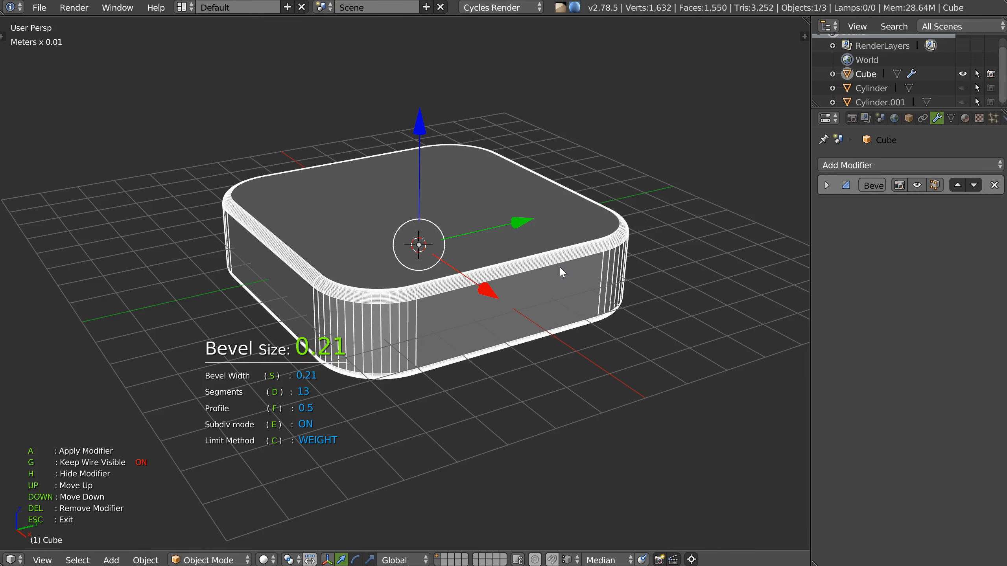
key("Escape")
Select the box's top face in Edit Mode and chamfer its border with a one-segment bevel offset of about 0.48
key("Tab")
right_click(440, 291)
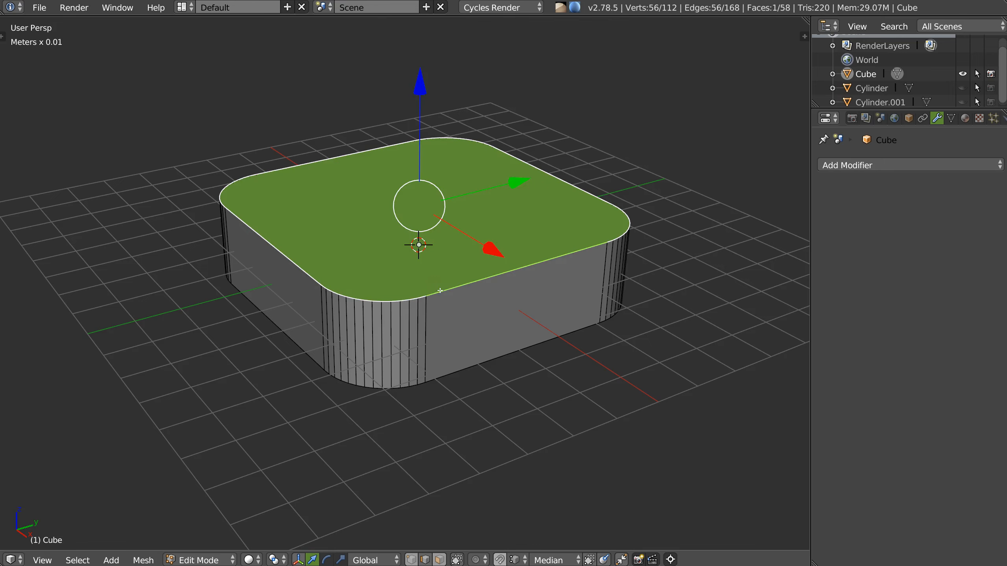
key("ctrl+b")
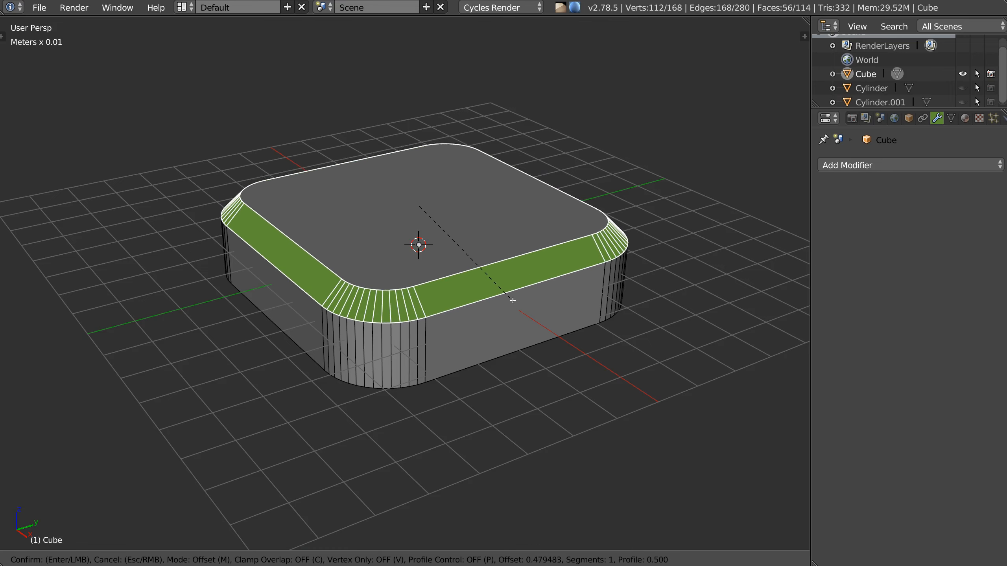
left_click(505, 298)
key("Tab")
Try a Speedflow bevel about 0.07 wide on all rims of the chamfered box
key("space")
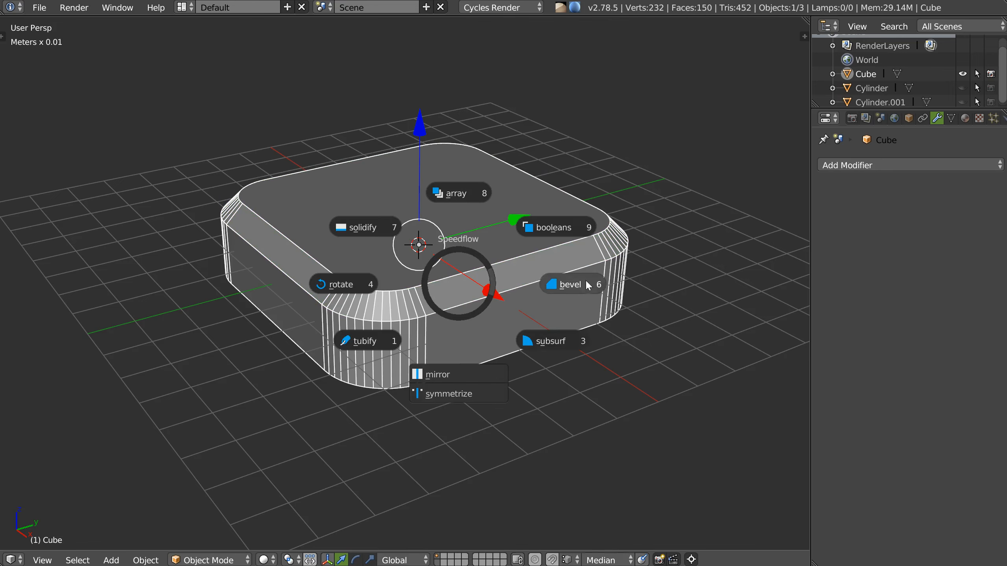
left_click(573, 286)
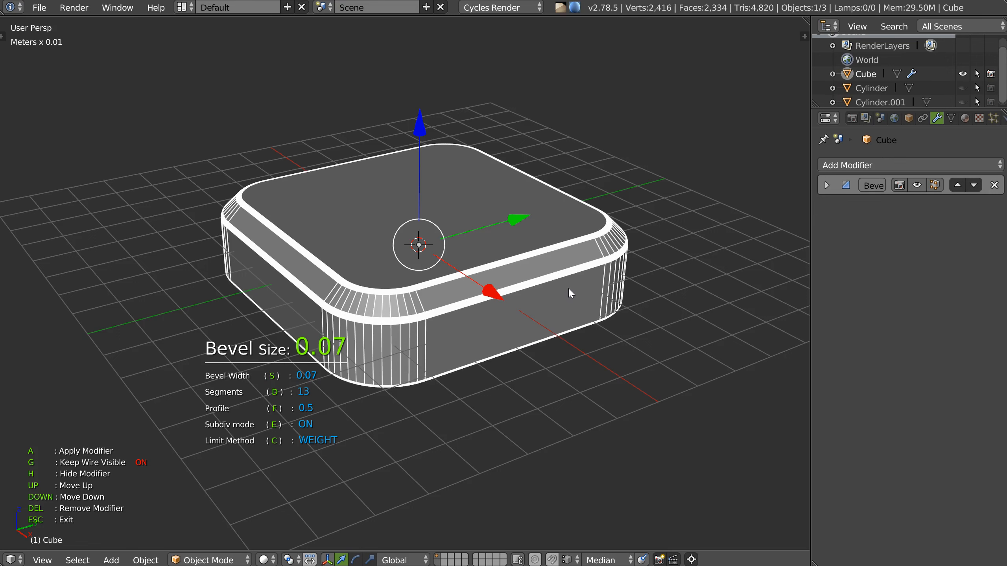
key("a")
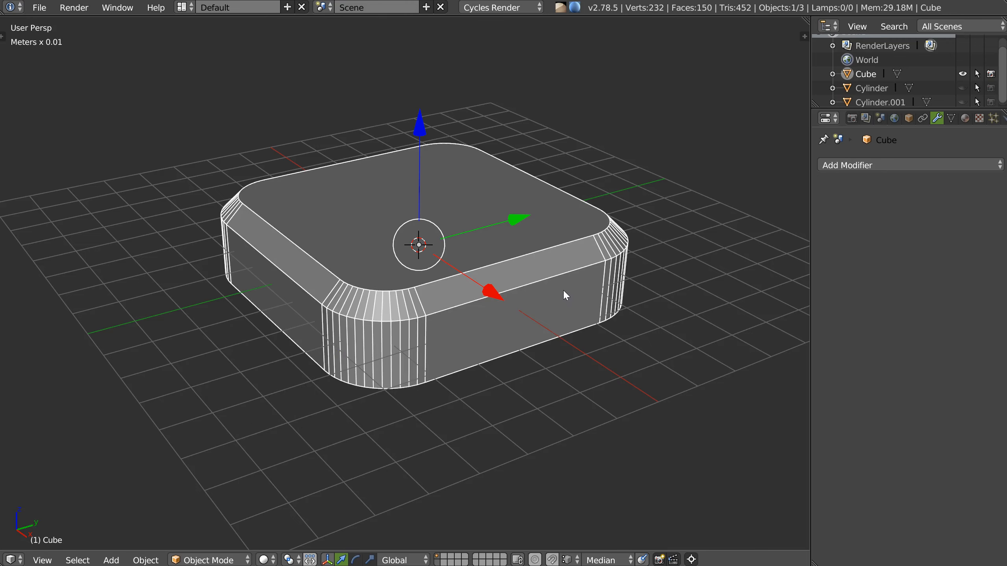
Select the edge loop along the chamfer's lower border and round it with a 13-segment Speedflow bevel
key("Tab")
right_click(434, 292, "alt")
middle_click_drag(456, 317, 445, 304)
key("space")
left_click(541, 304)
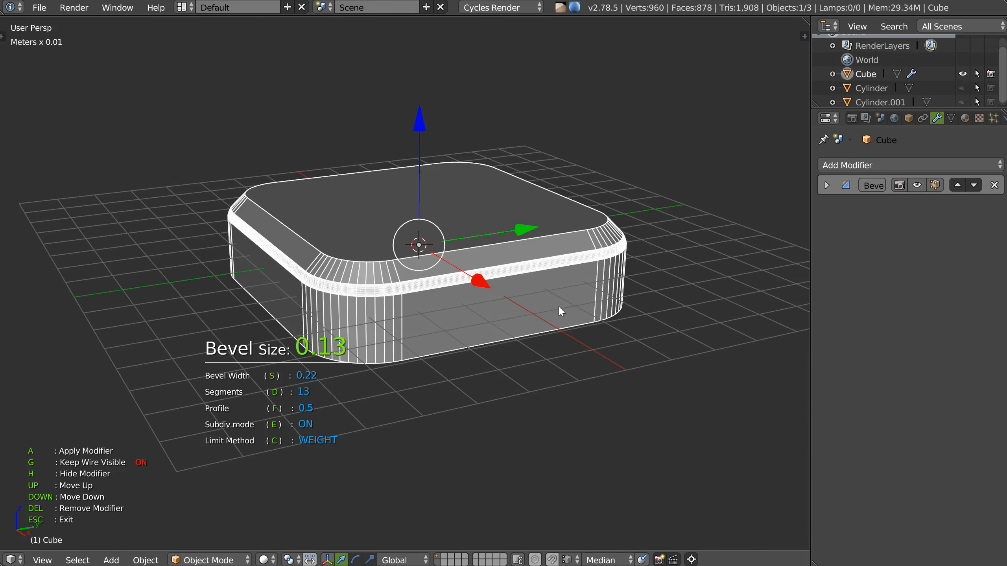
left_click(556, 316)
Add the edge loop along the chamfer's upper border to the Speedflow bevel and adjust the width
key("Tab")
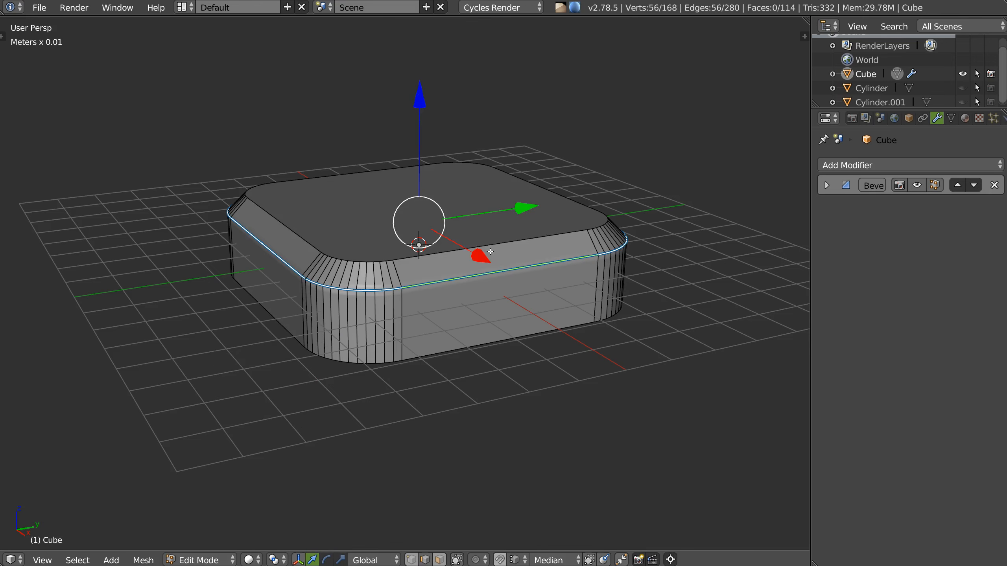
right_click(503, 249, "alt")
key("space")
left_click(610, 254)
left_click(569, 310)
key("Tab")
Select the box's bottom face in Edit Mode, add its border to the Speedflow bevel and adjust the width
key("Tab")
middle_click_drag(528, 332, 523, 295)
key("space")
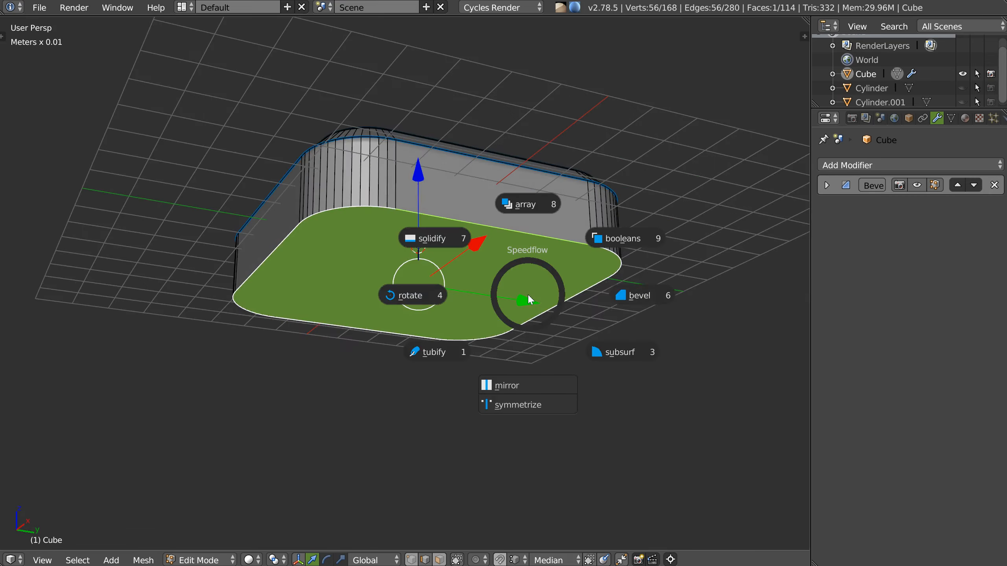
left_click(639, 295)
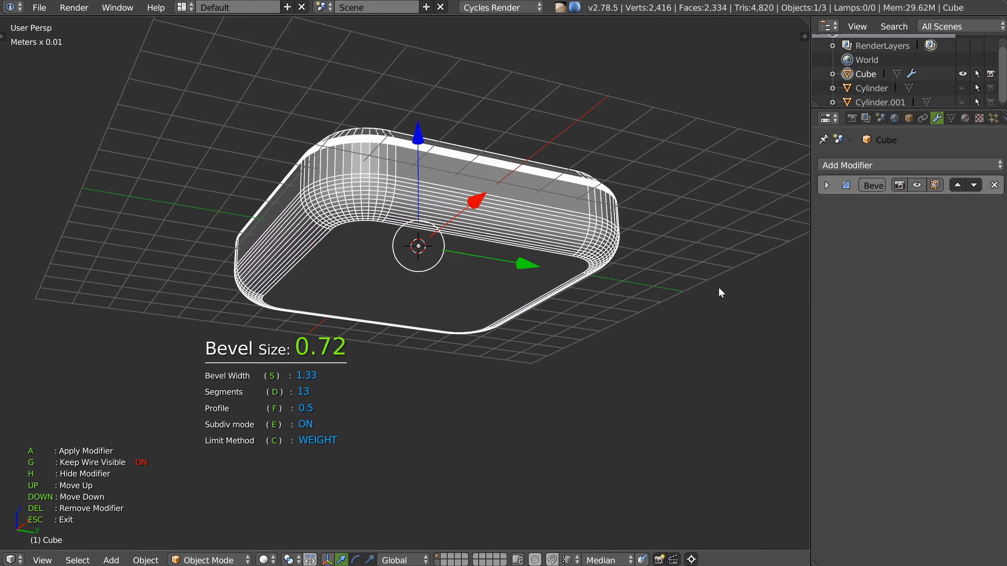
left_click(708, 293)
Reopen the Speedflow bevel on the box and readjust its width, making the rounding around the bottom narrower
middle_click_drag(626, 283, 387, 321)
key("Tab")
key("Tab")
middle_click_drag(425, 351, 411, 271)
left_click(434, 298)
key("space")
left_click(529, 275)
key("space")
left_click(500, 264)
key("space")
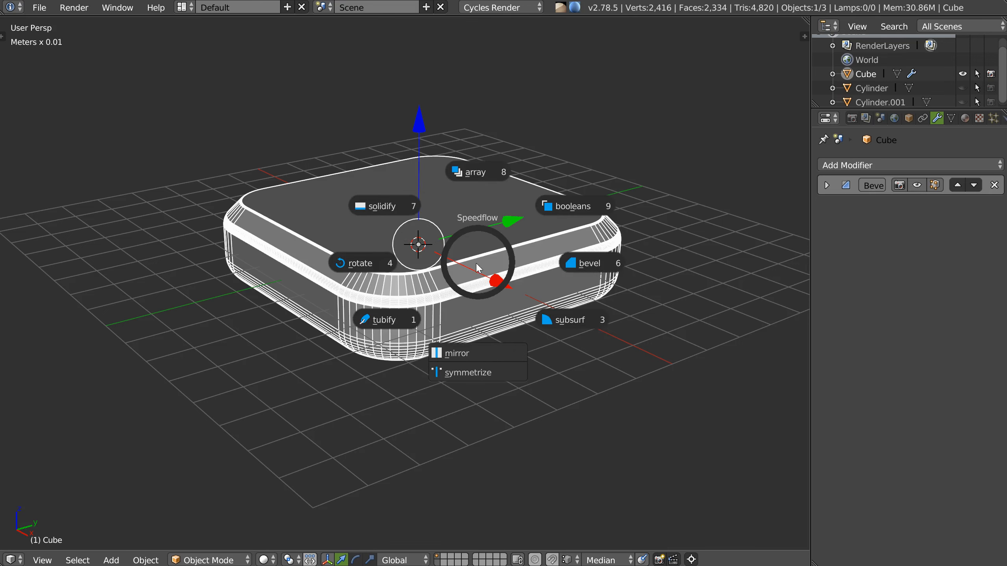
left_click(588, 269)
key("space")
left_click(519, 283)
middle_click_drag(464, 332, 500, 149)
middle_click_drag(447, 287, 440, 210)
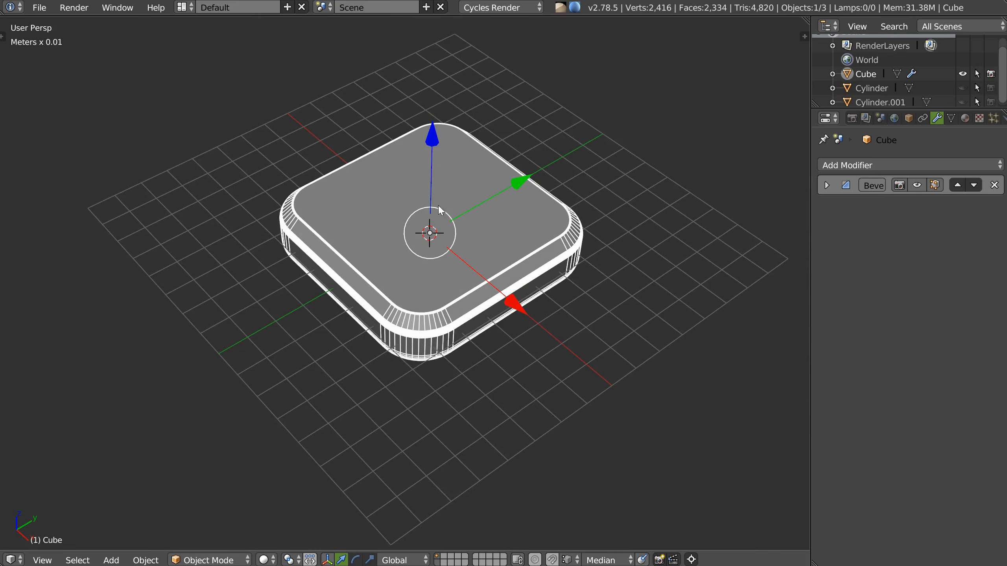
middle_click_drag(448, 281, 460, 286)
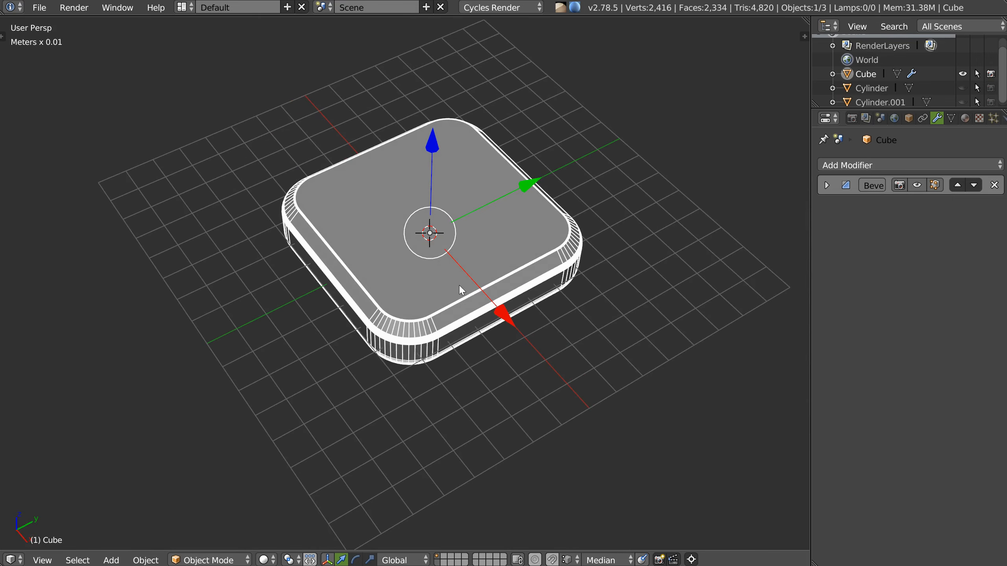
right_click(438, 283)
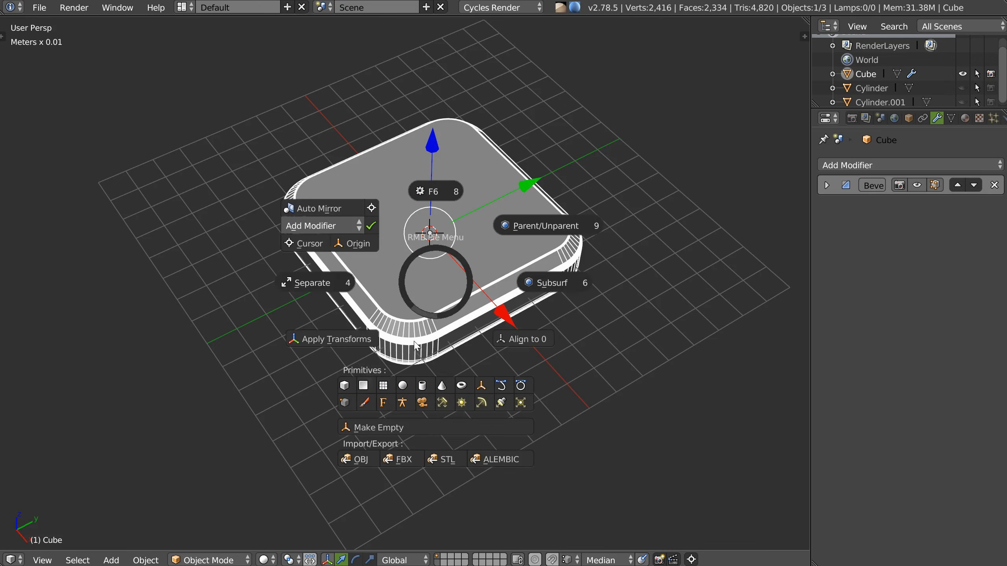
left_click(426, 281)
right_click(454, 253)
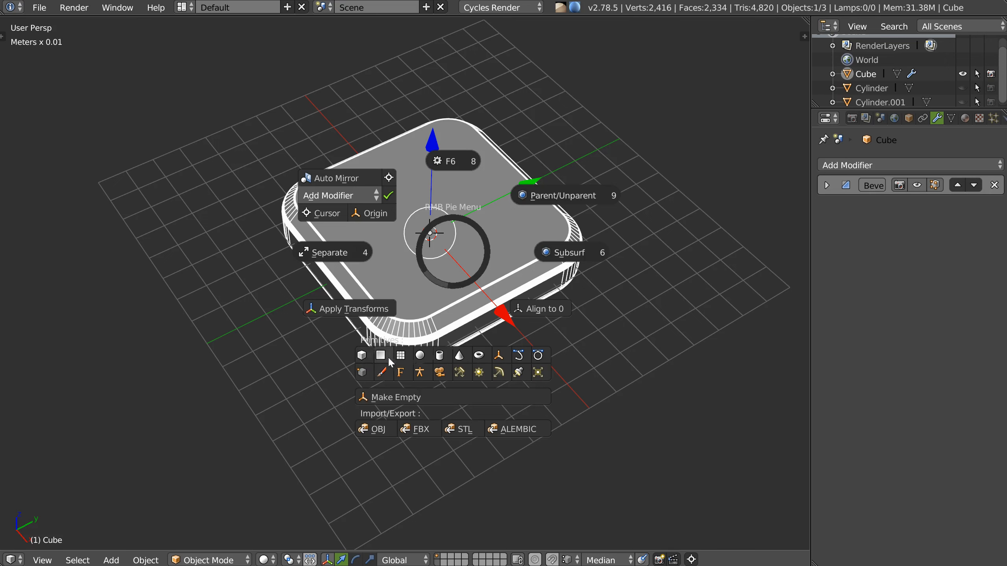
left_click(439, 287)
Try adding a cube from the Speedflow Companion primitives beside the box's near corner, and delete it
right_click(439, 290)
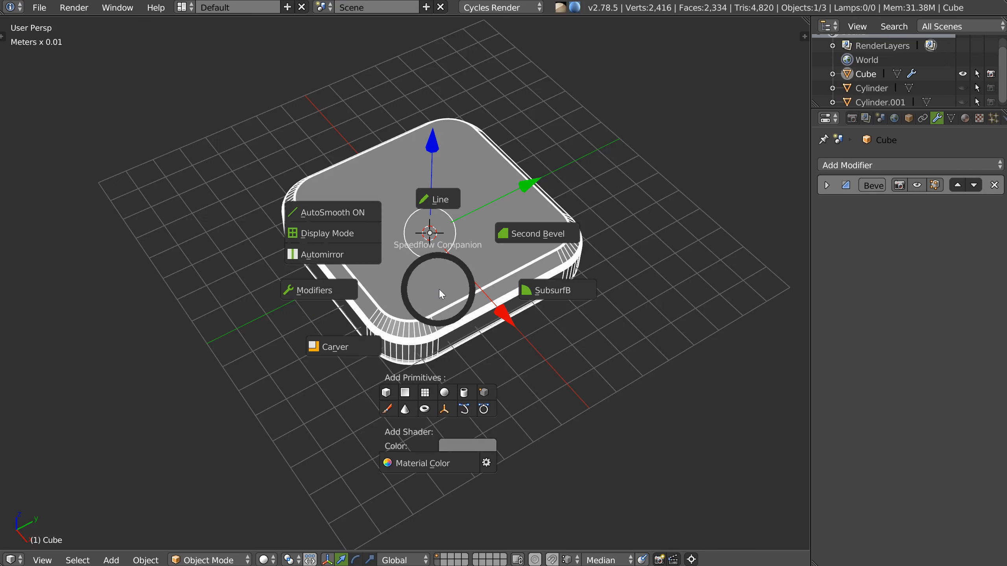
left_click(389, 392)
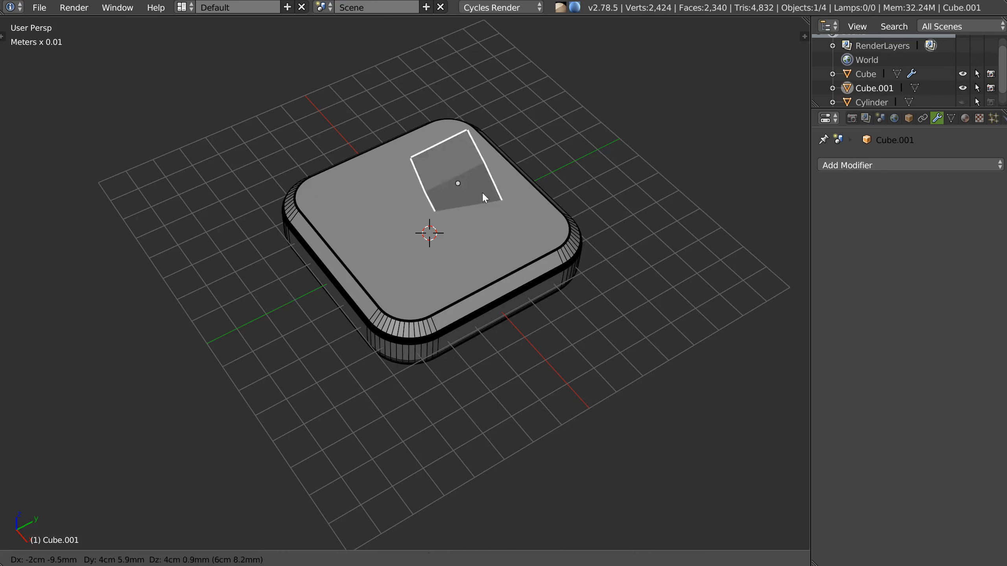
left_click(307, 387)
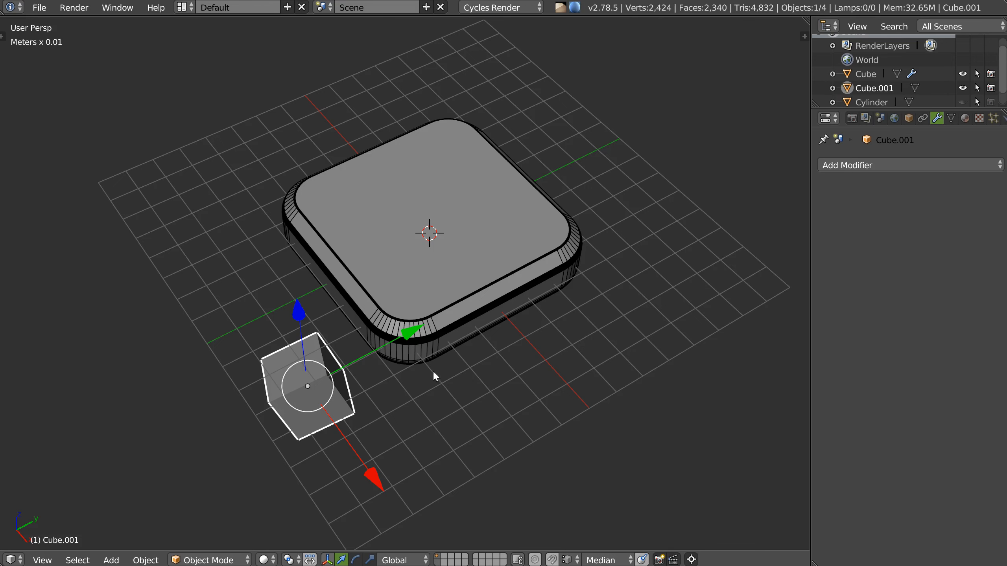
middle_click_drag(343, 335, 350, 337)
key("Delete")
Add a cube with the Speedflow Companion and place it snapped onto one corner of the box's top face
right_click(420, 320)
right_click(419, 319)
key("space")
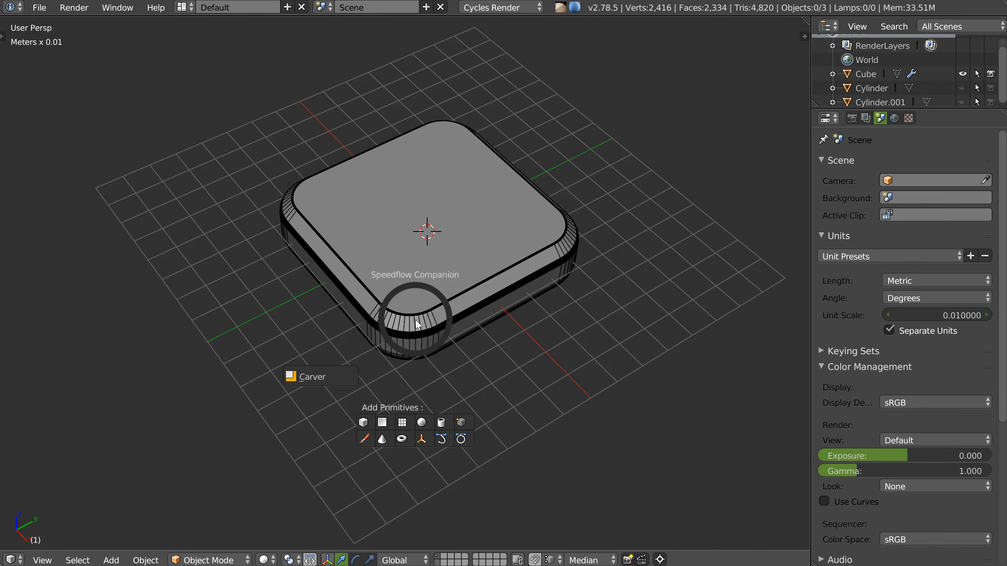
left_click(366, 421)
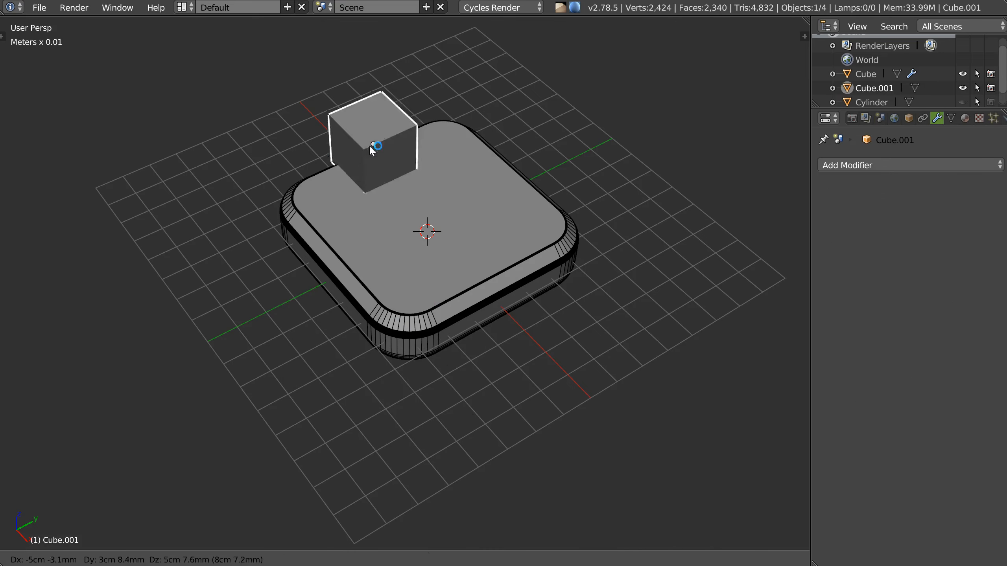
left_click(567, 237)
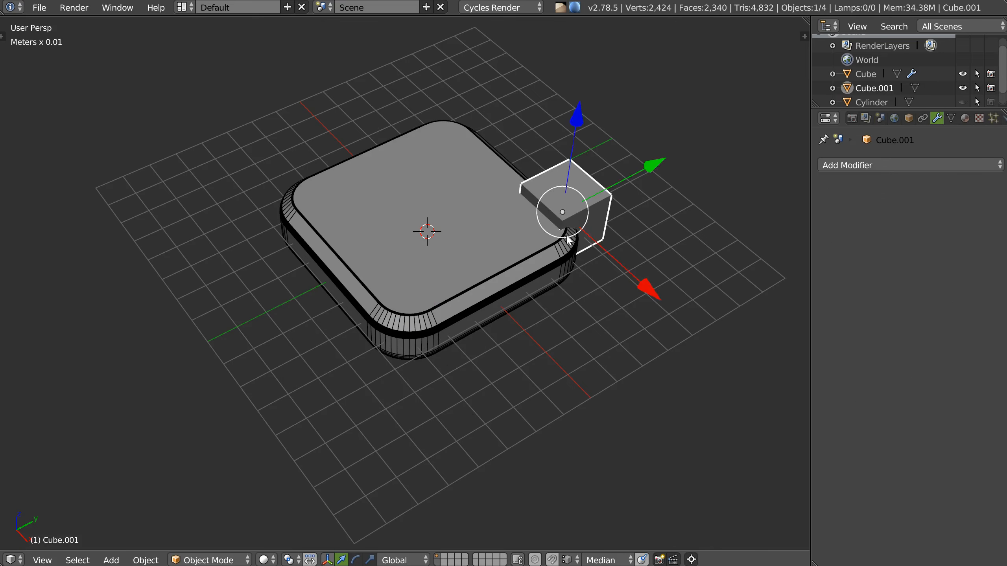
Centre the new cube along the box's side, stretch it along Y past the box's ends and enlarge it
middle_click_drag(567, 236, 506, 258)
left_click_drag(681, 202, 554, 220)
key("s")
key("y")
left_click(740, 184)
middle_click_drag(527, 228, 469, 286)
key("s")
left_click(594, 229)
middle_click_drag(527, 245, 456, 229)
Add four evenly spaced loop cuts across the length of the block in Edit Mode
key("Tab")
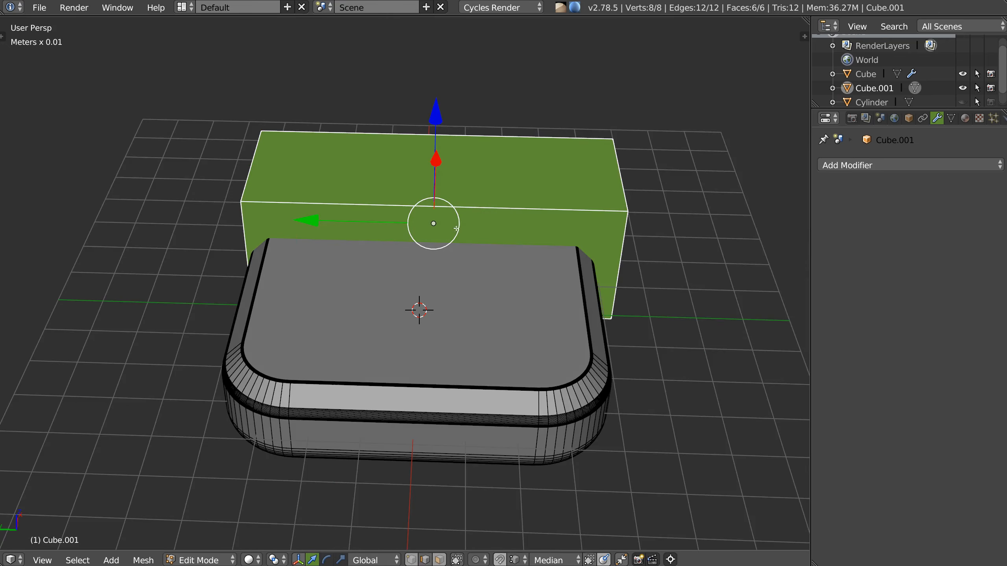
key("ctrl+r")
scroll(462, 219, "up", 3)
left_click(462, 219)
right_click(430, 251)
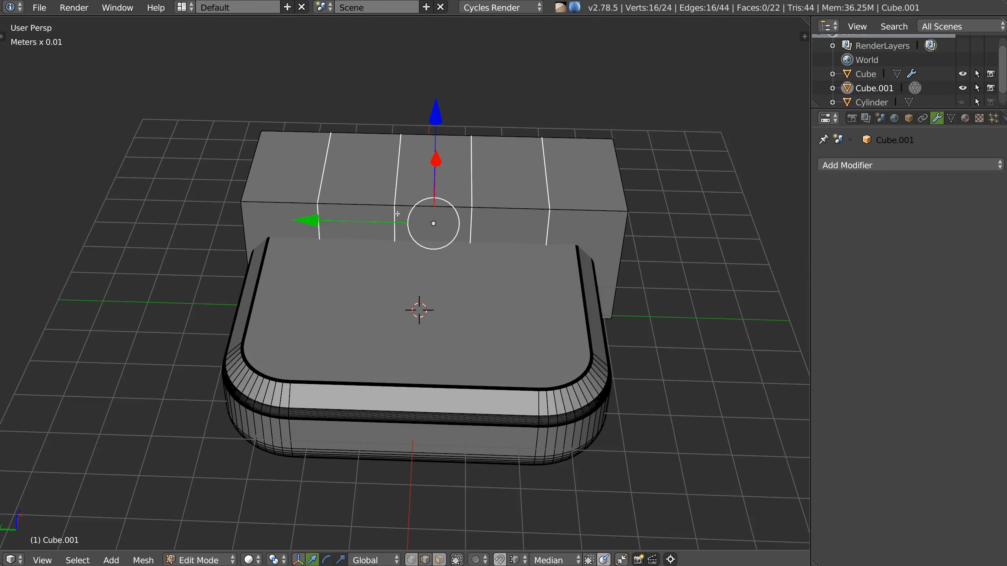
Pull the block's middle inner face towards the box's centre to form an angled protrusion, and return to Object Mode
key("Tab")
left_click(436, 245)
right_click(436, 247)
middle_click_drag(436, 247, 367, 254)
left_click_drag(522, 212, 474, 235)
key("Tab")
left_click(444, 235)
mouse_move(468, 254)
middle_mouse_down()
mouse_move(439, 294)
mouse_move(473, 265)
middle_mouse_up()
middle_click_drag(467, 178, 525, 200)
middle_click_drag(532, 249, 492, 190)
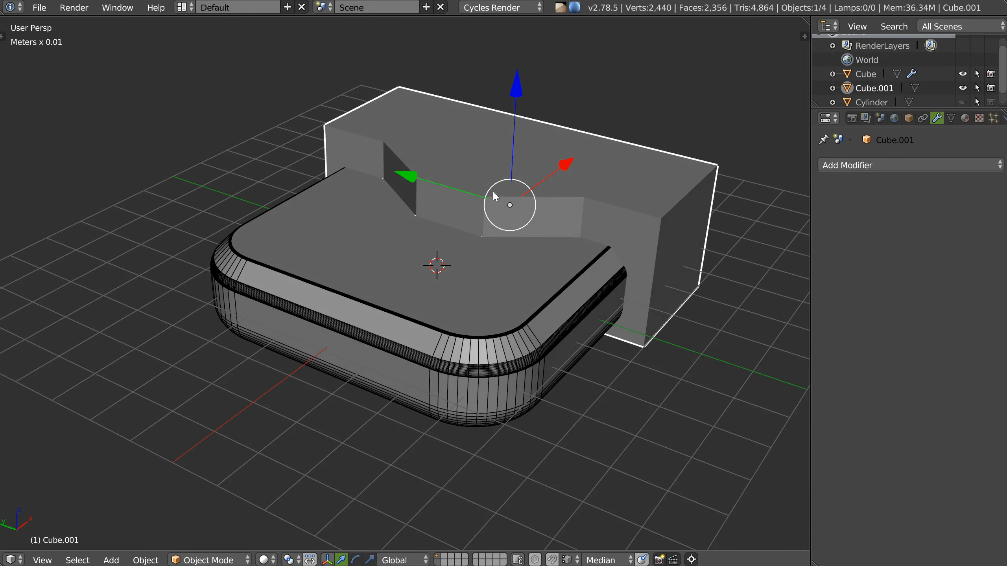
Select the four vertical edges of the protrusion and apply a 0.11 wide Speedflow bevel with 10 segments, profile 0.7 and Subdiv mode off
key("Tab")
right_click(381, 167)
right_click(416, 200, "shift")
right_click(483, 220, "shift")
right_click(588, 229, "shift")
key("space")
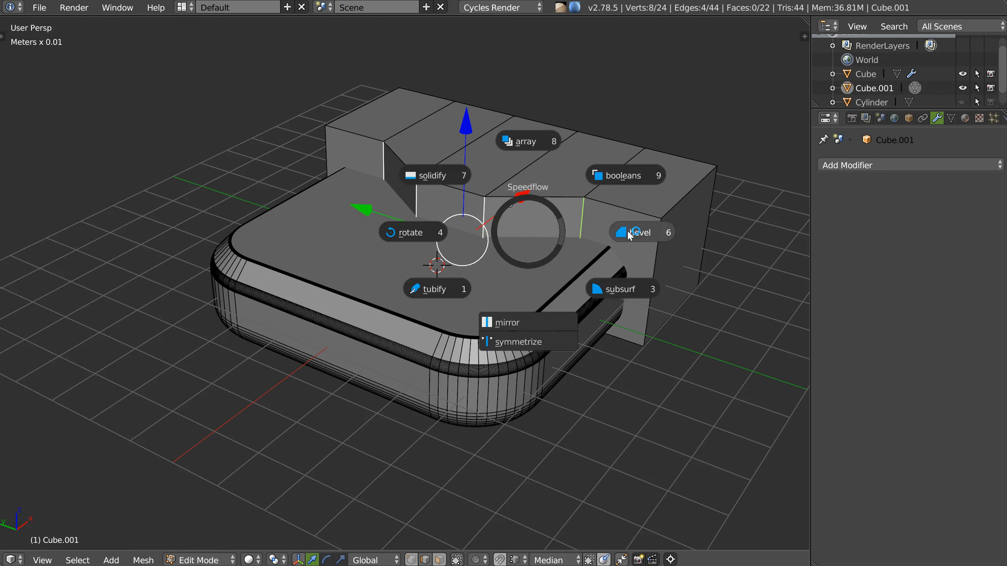
left_click(634, 235)
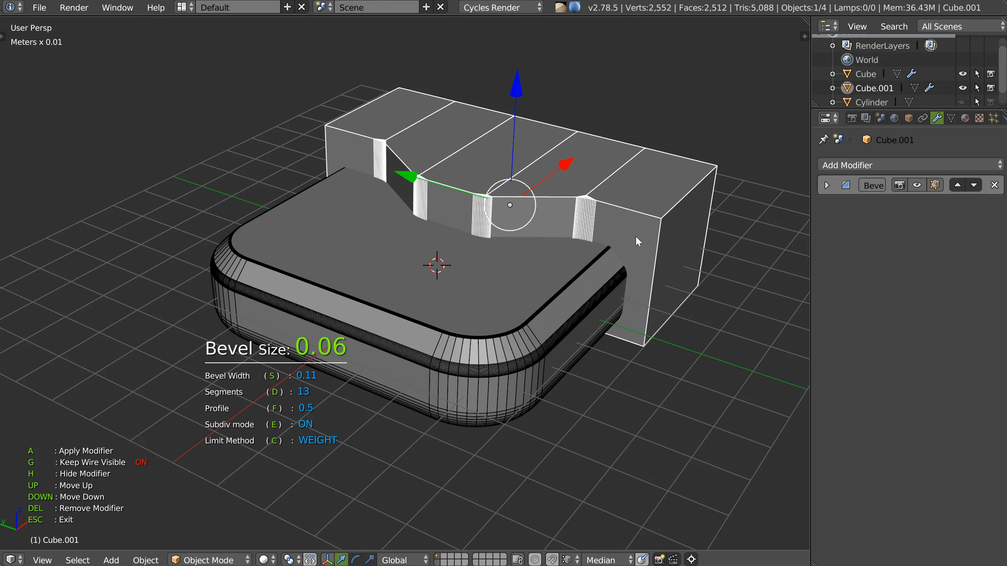
key("d")
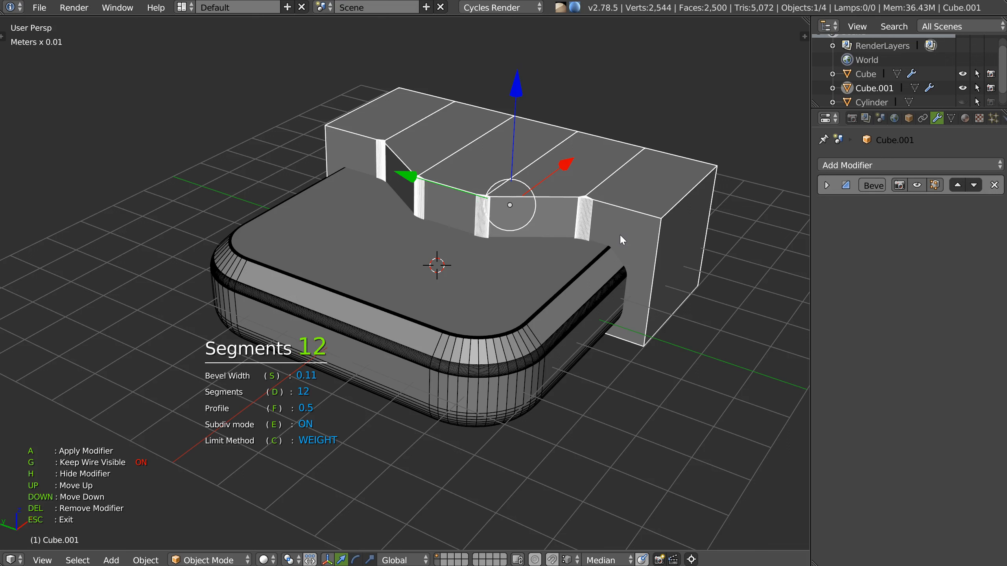
left_click(588, 232)
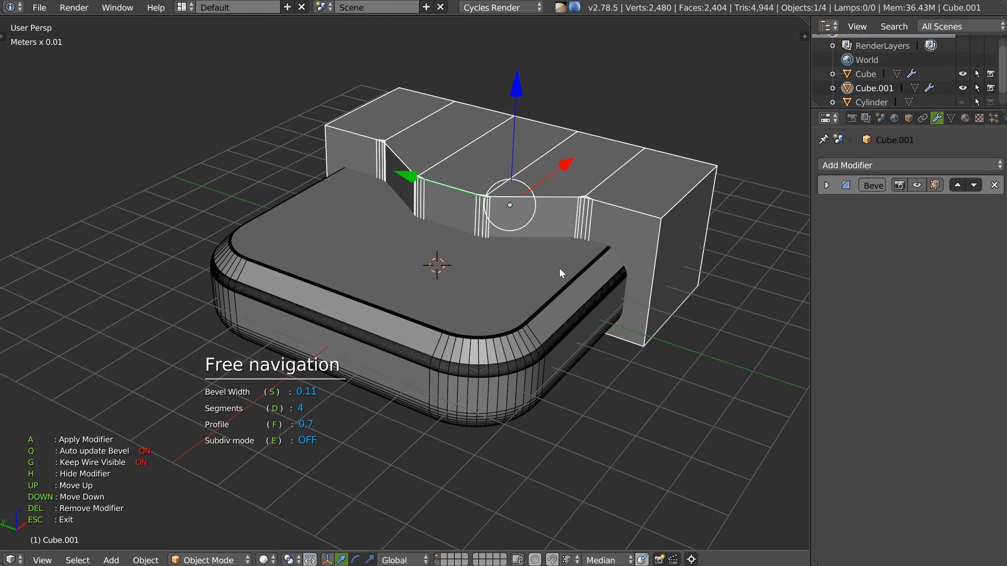
key("d")
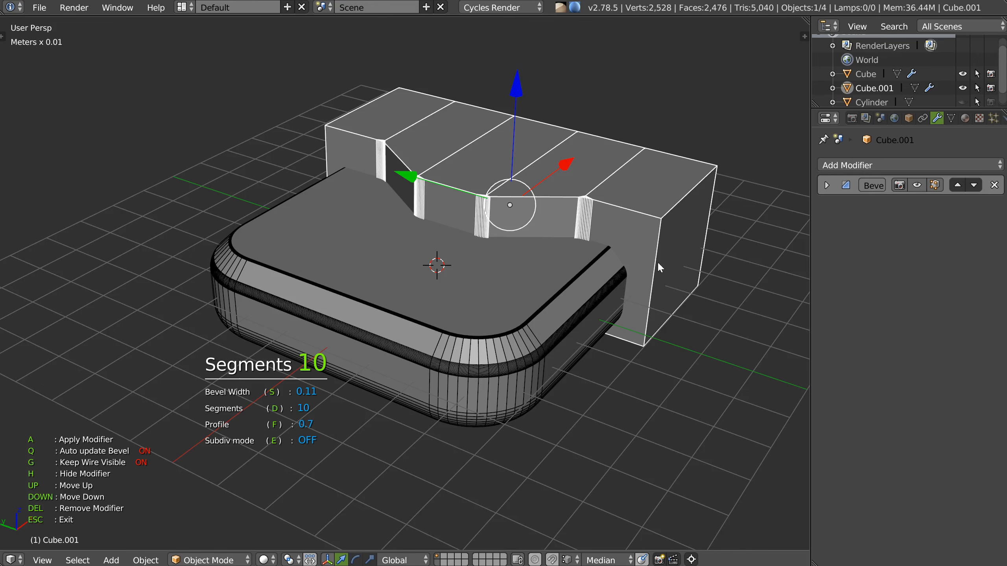
left_click(659, 262)
Mirror the block across X about the box with Speedflow Mirror, using Cube as the reference object
key("Tab")
middle_click_drag(584, 256, 459, 280)
key("Tab")
right_click(429, 294)
right_click(595, 284, "shift")
key("space")
left_click(587, 370)
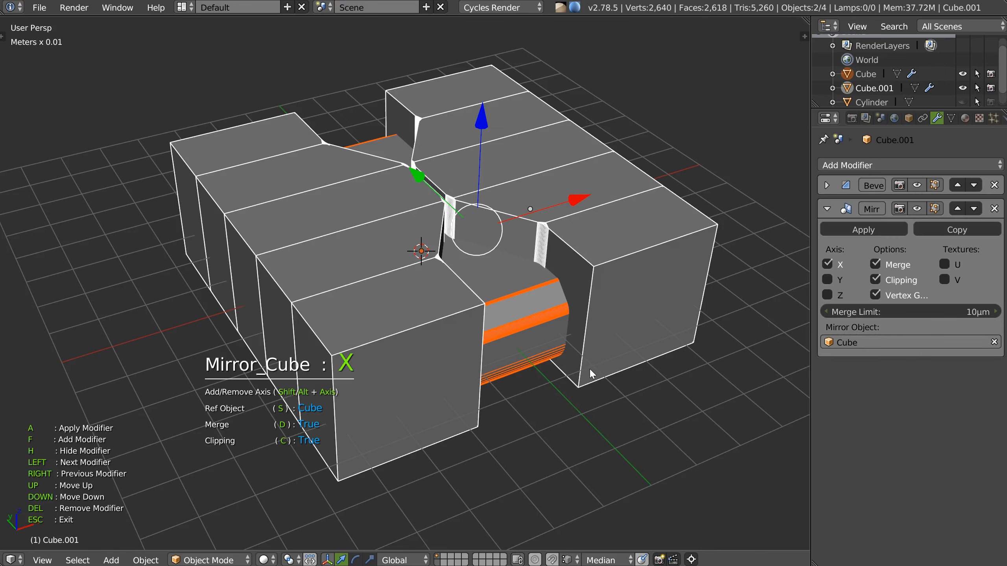
left_click(590, 368)
Move the mirrored block outward along X to widen the gap between its two halves
middle_click_drag(589, 325, 599, 255)
key("g")
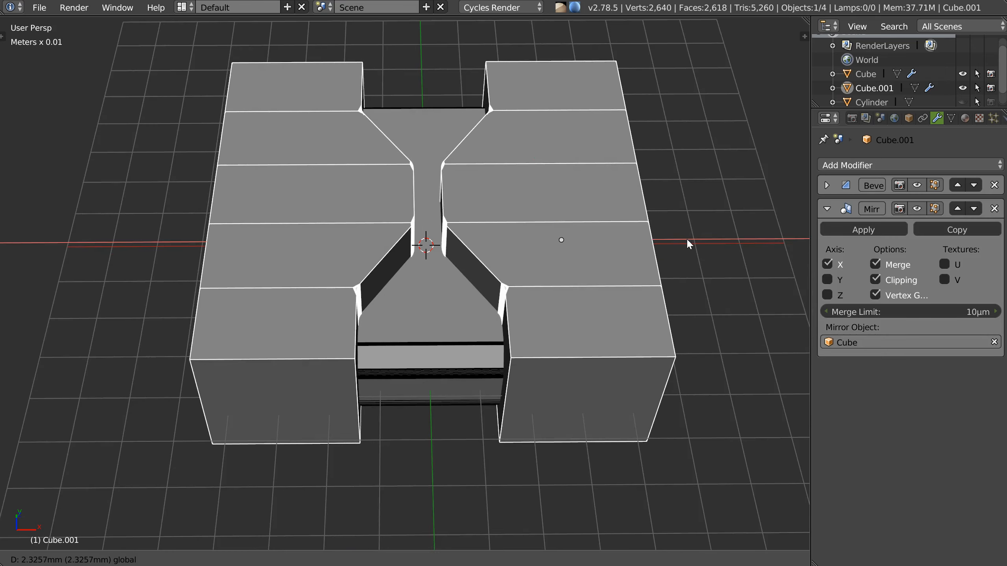
left_click(703, 237)
middle_click_drag(703, 237, 555, 323)
key("z")
left_click(569, 257)
left_click_drag(674, 251, 689, 251)
mouse_move(690, 252)
middle_mouse_down()
mouse_move(505, 269)
mouse_move(494, 286)
middle_mouse_up()
key("z")
middle_click_drag(499, 250, 497, 235)
Add the box to the selection and split it with the mirrored block using a Speedflow rebool boolean
right_click(446, 293, "shift")
key("space")
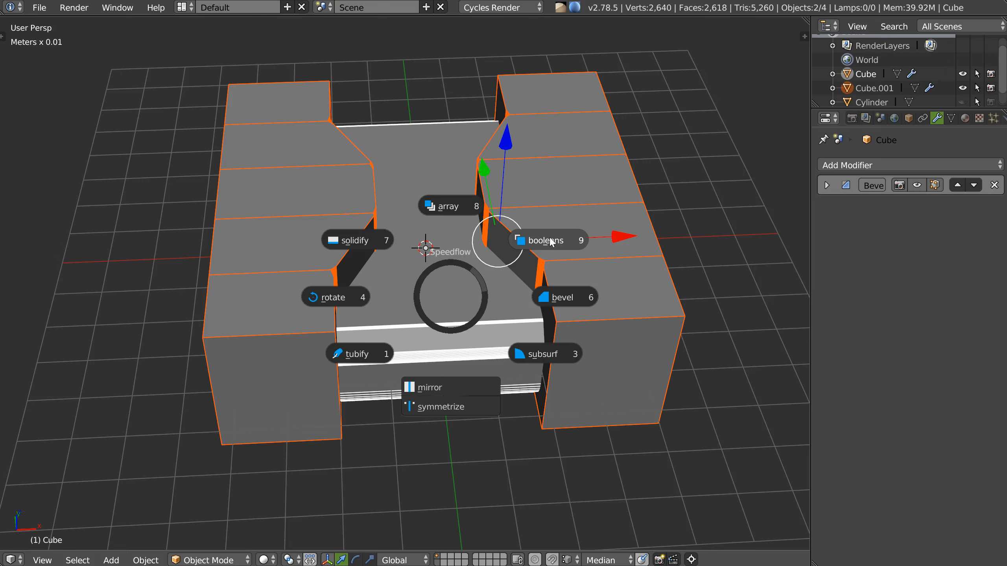
left_click(551, 241)
middle_click_drag(528, 254, 508, 229)
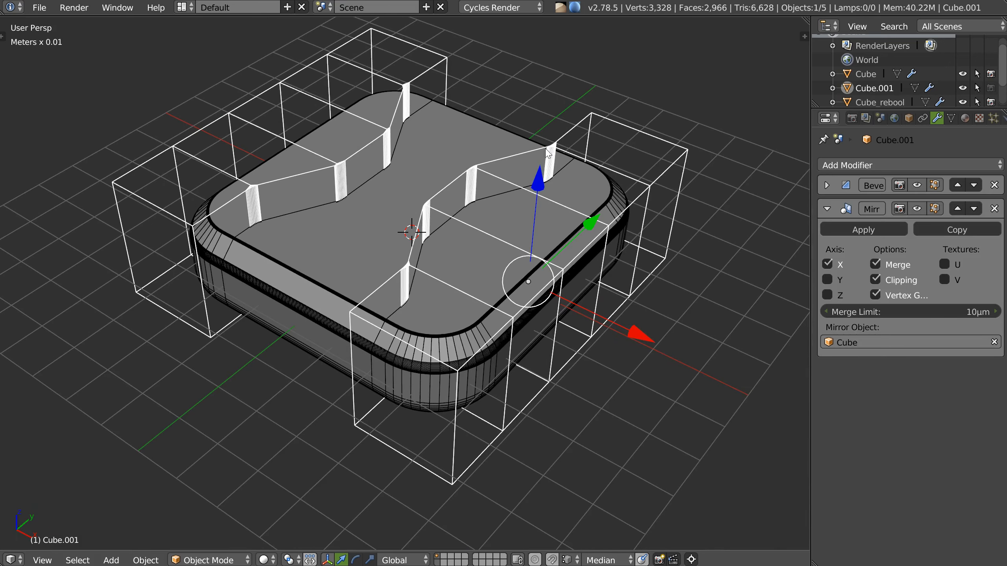
middle_click_drag(544, 188, 594, 249)
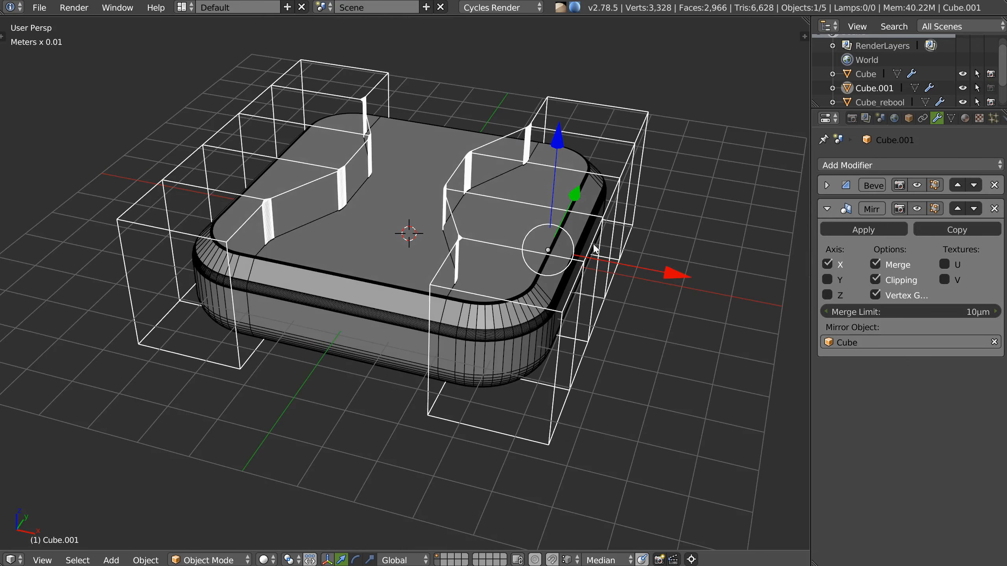
Fine-tune the boolean cutter's position along X to shift the split lines on the box, and hide the cutter
mouse_move(674, 279)
left_mouse_down()
mouse_move(703, 277)
mouse_move(640, 270)
mouse_move(682, 273)
mouse_move(666, 271)
left_mouse_up()
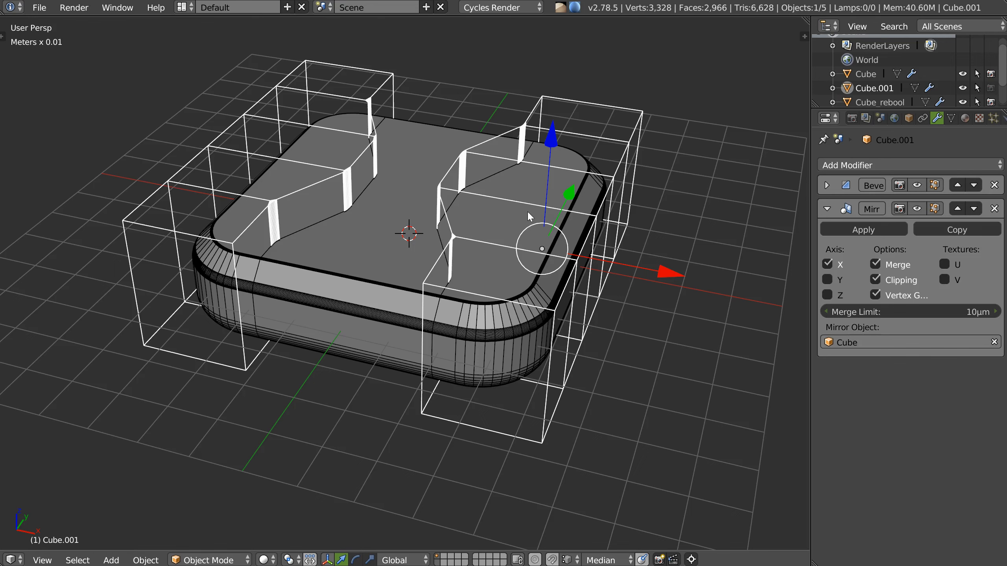
mouse_move(663, 267)
left_mouse_down()
mouse_move(678, 269)
mouse_move(668, 272)
left_mouse_up()
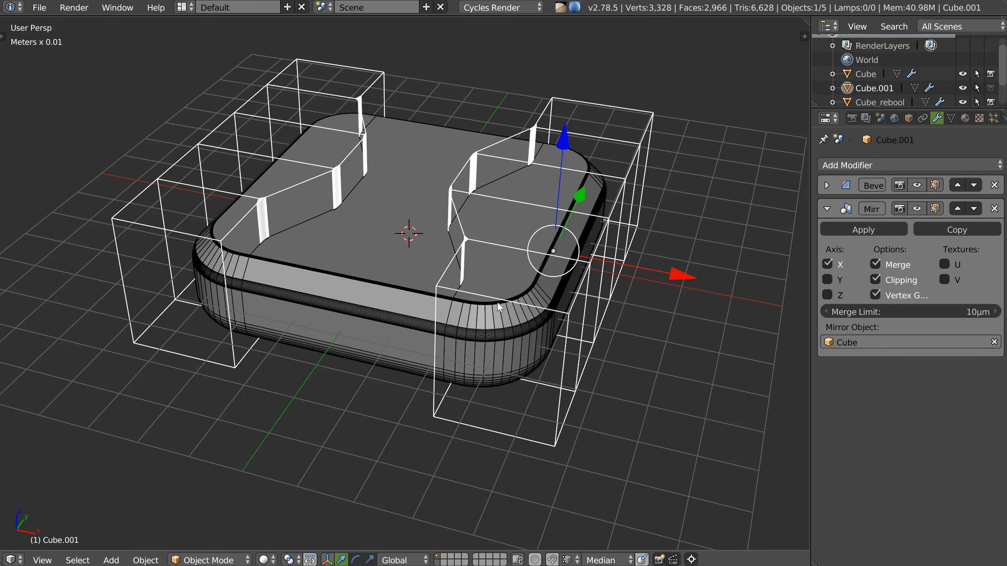
middle_click_drag(503, 249, 505, 245)
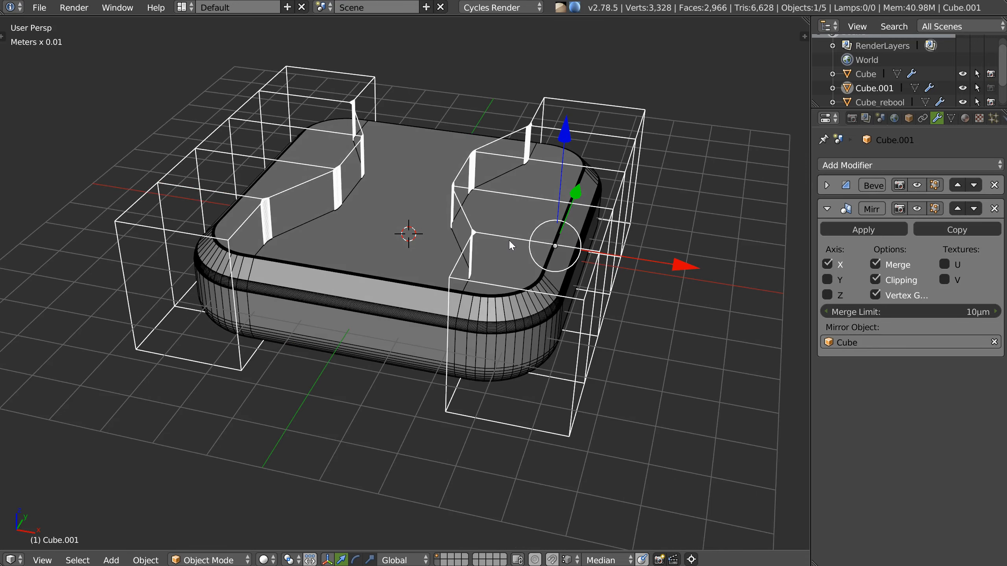
key("h")
Select the split-off side pieces and assign them a light grey material colour with the Speedflow Companion
right_click(475, 223)
key("space")
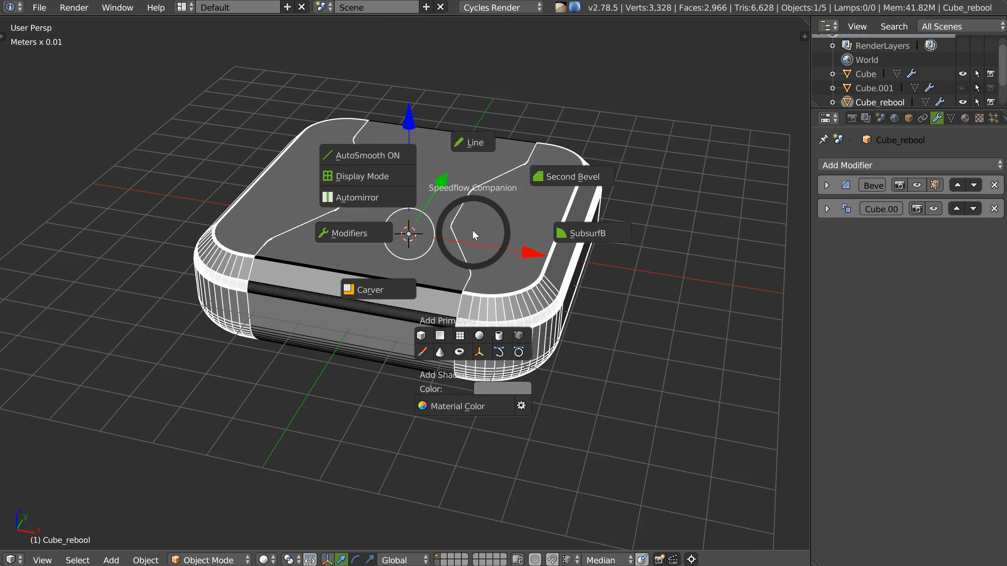
left_click(492, 389)
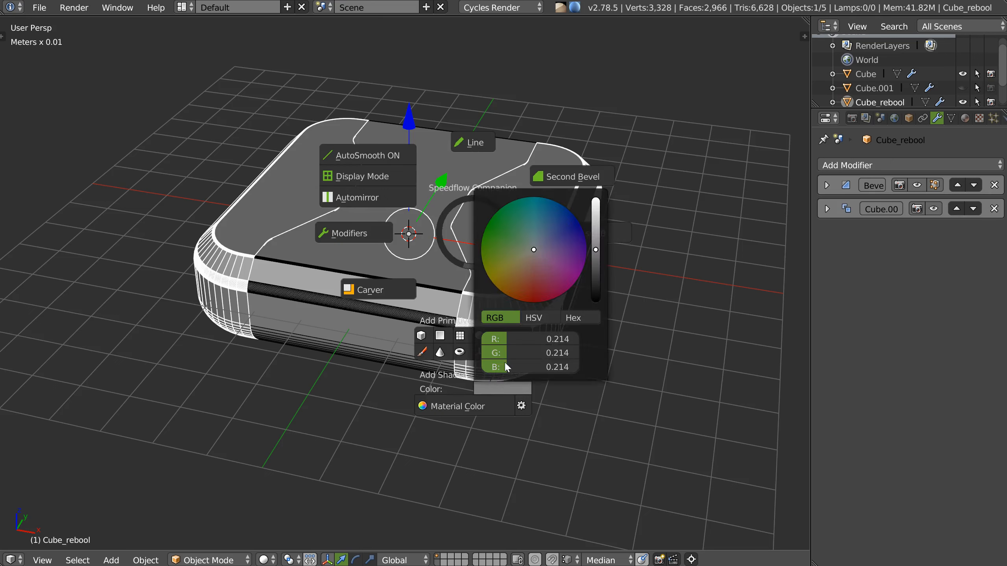
left_click_drag(596, 246, 598, 219)
key("space")
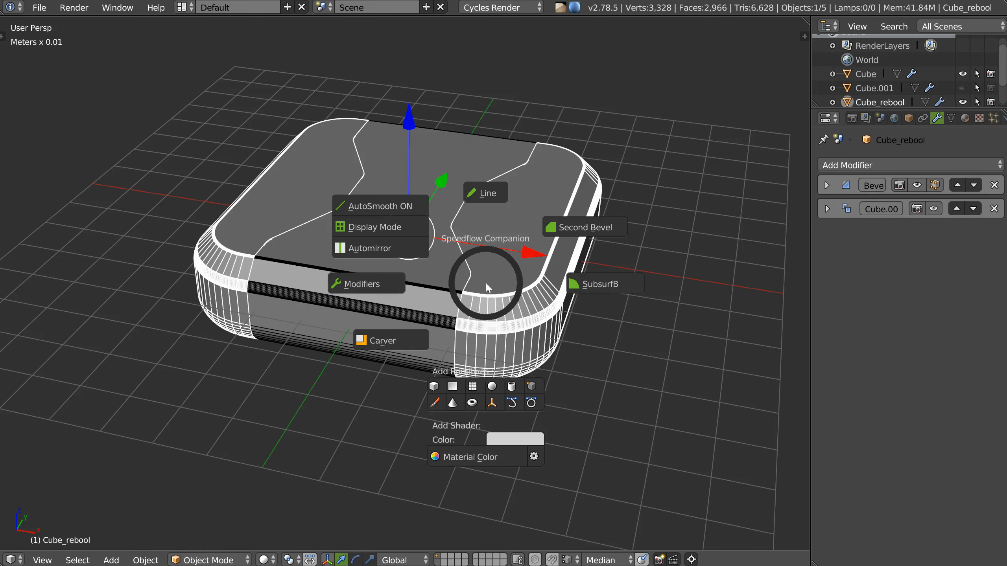
left_click(472, 455)
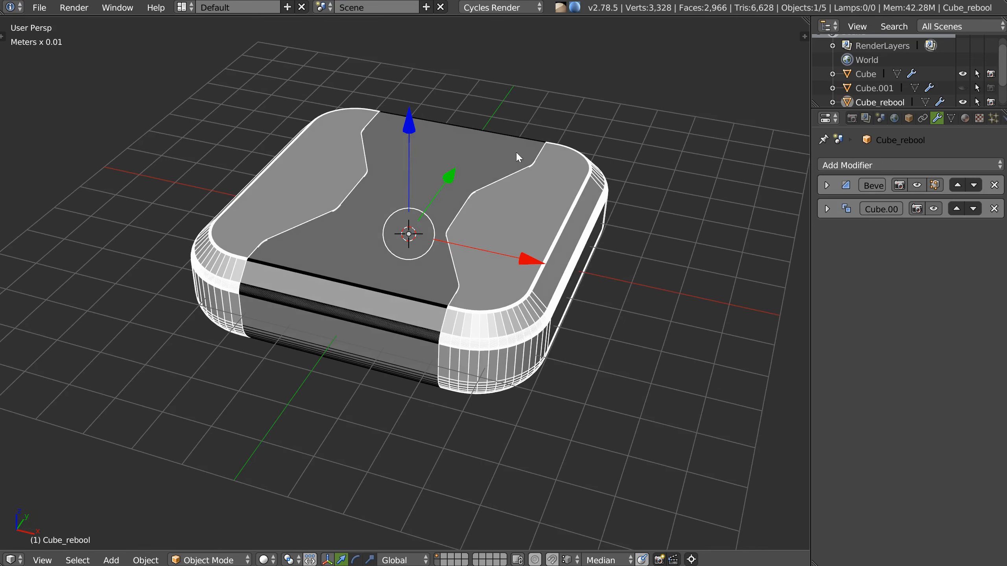
Go through the Companion's material type and colour mode options, ending on Metal with the fixed Color mode
key("space")
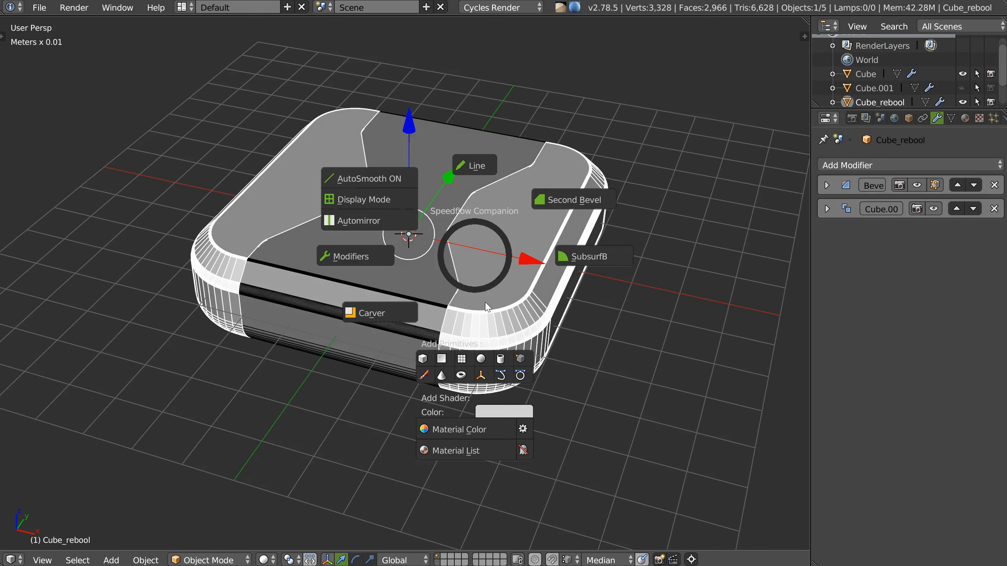
left_click(522, 430)
left_click(523, 435)
left_click(571, 435)
left_click(487, 435)
left_click(492, 449)
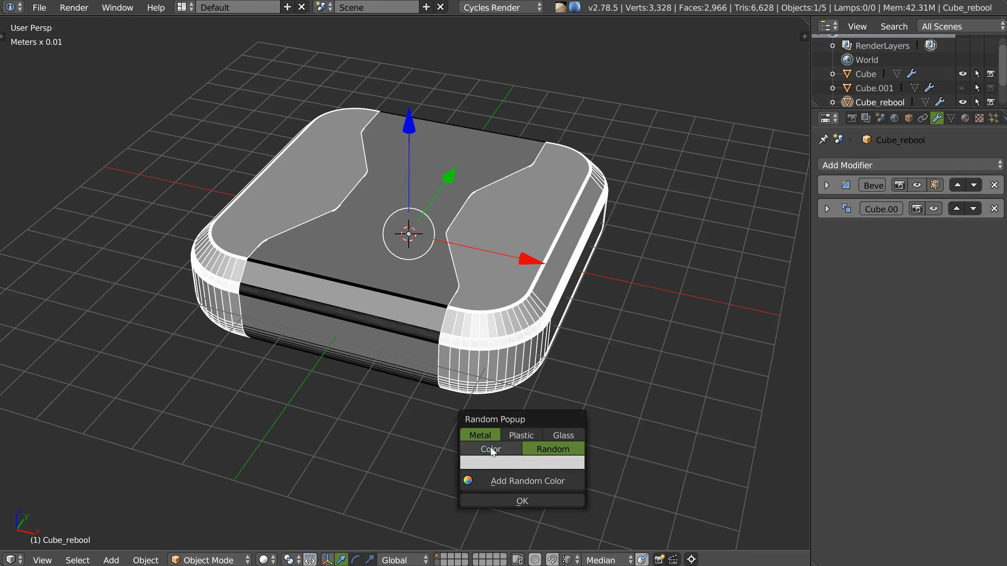
left_click(551, 450)
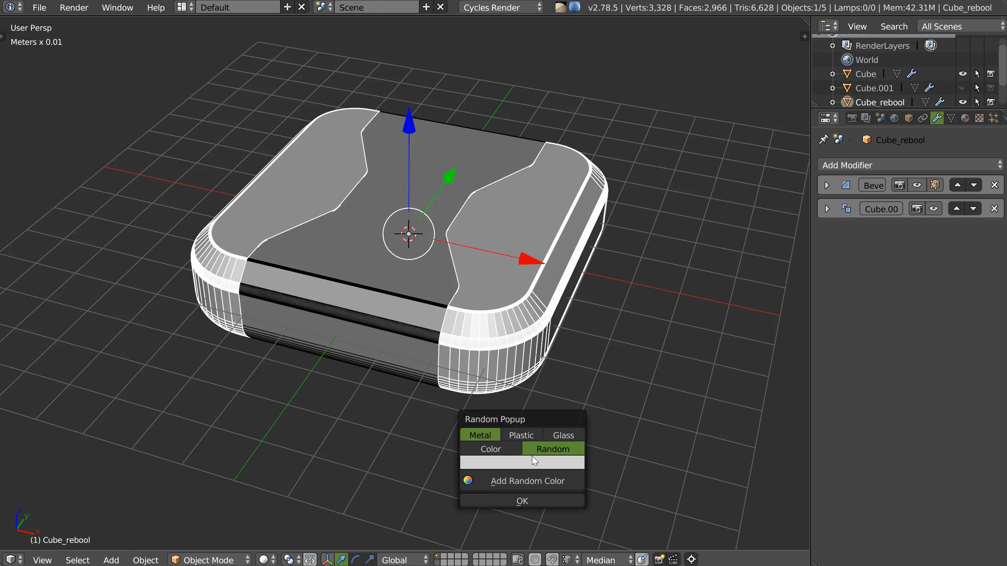
left_click(490, 449)
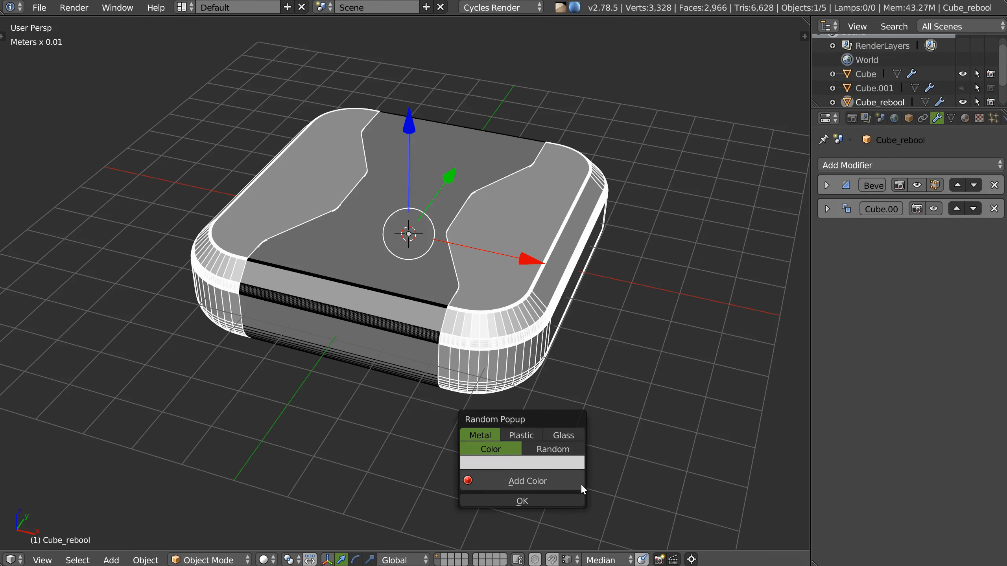
left_click(541, 504)
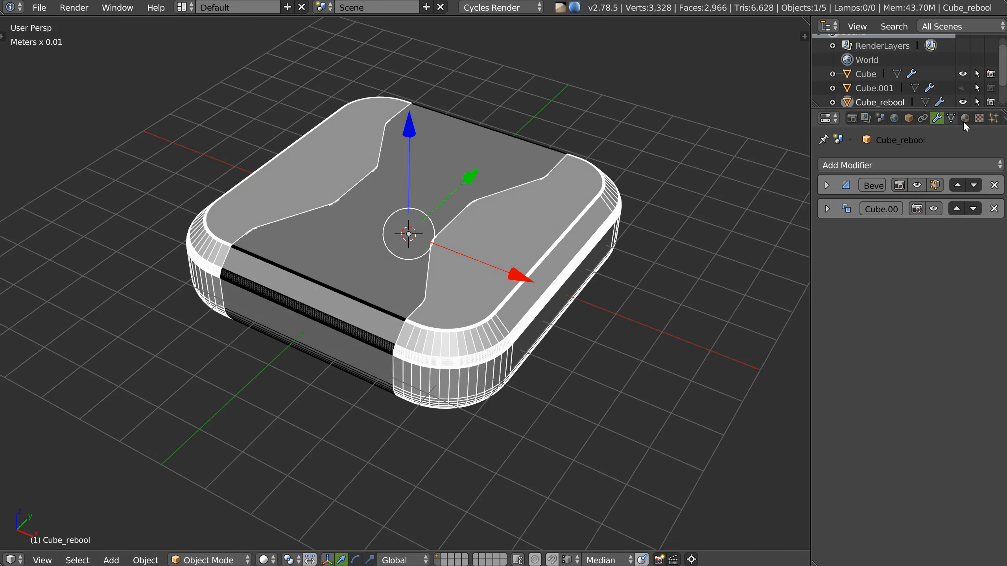
Open the side pieces' material properties and examine the Principled BSDF settings
left_click(963, 119)
middle_click_drag(495, 326, 480, 297)
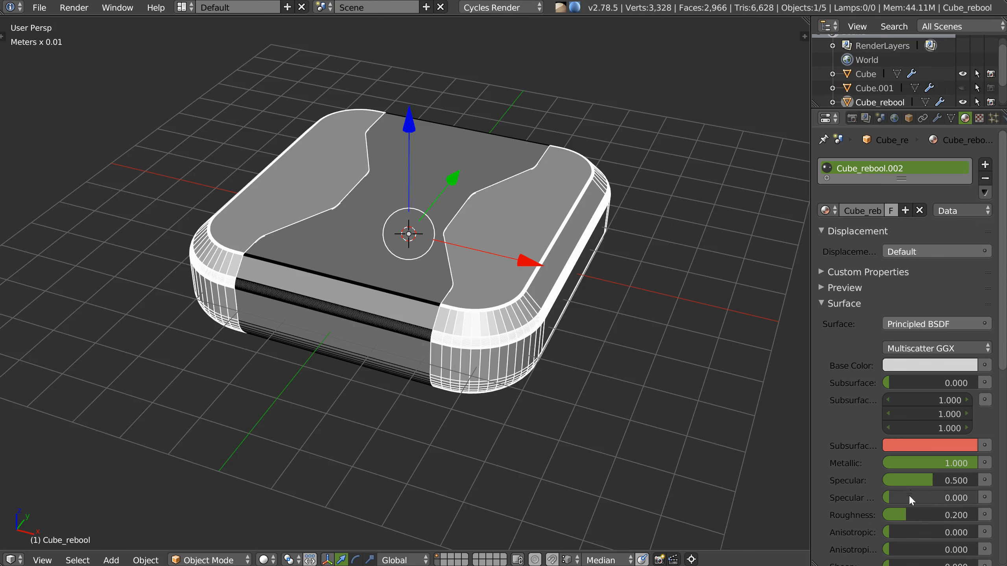
middle_click_drag(516, 240, 456, 274)
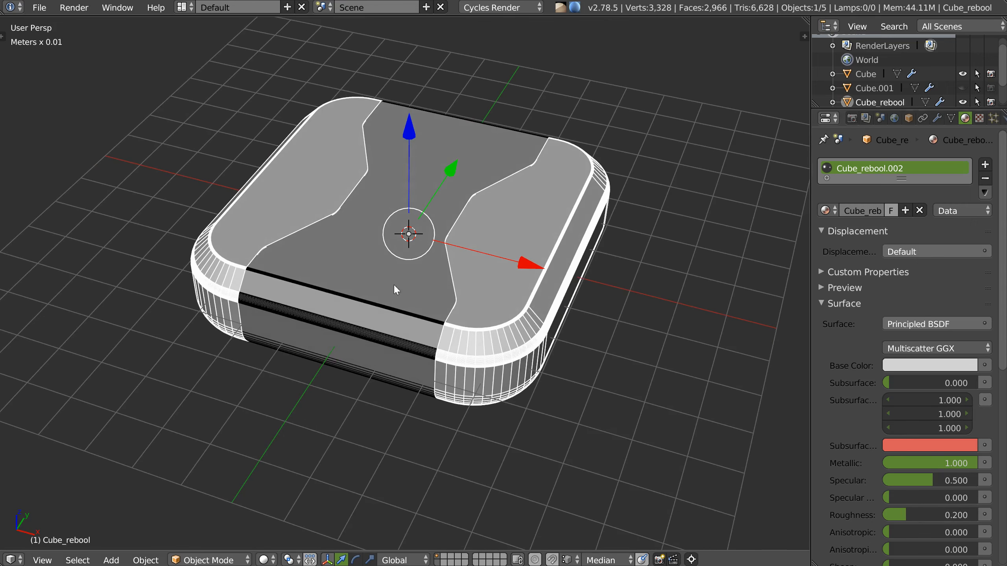
Select the centre piece and assign it a dark grey metal material colour with the Speedflow Companion
right_click(388, 275)
key("shift+space")
left_click(425, 431)
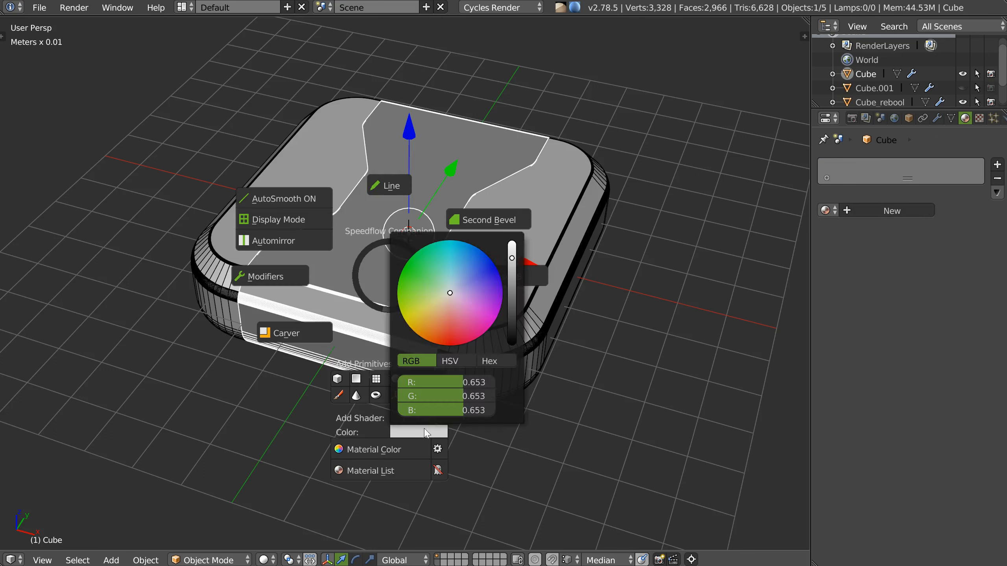
left_click_drag(514, 294, 512, 305)
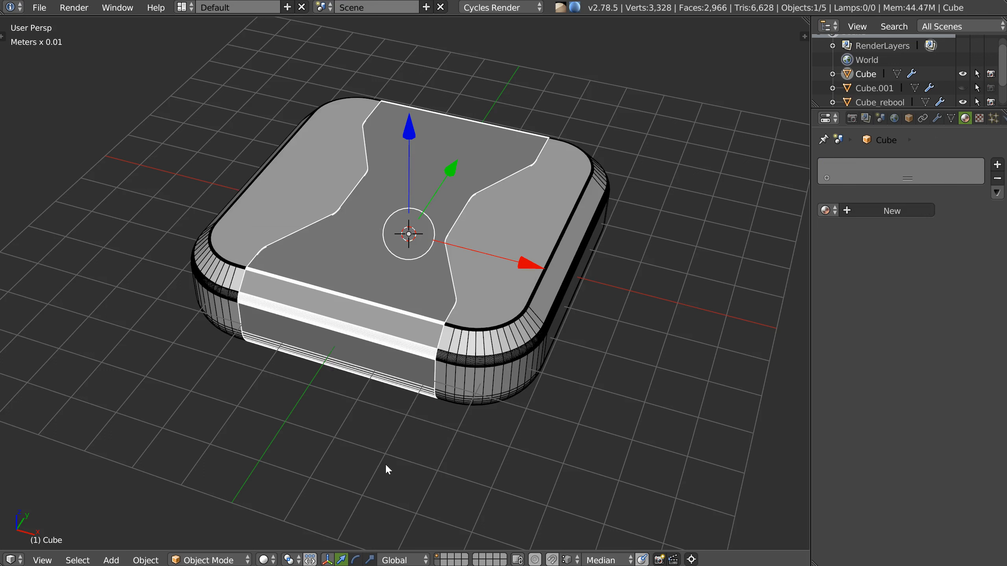
key("shift+space")
left_click(395, 505)
Turn off the wireframe overlay on the centre piece and on the side pieces
middle_click_drag(405, 301, 489, 266)
key("shift+z")
right_click(347, 325)
key("shift+z")
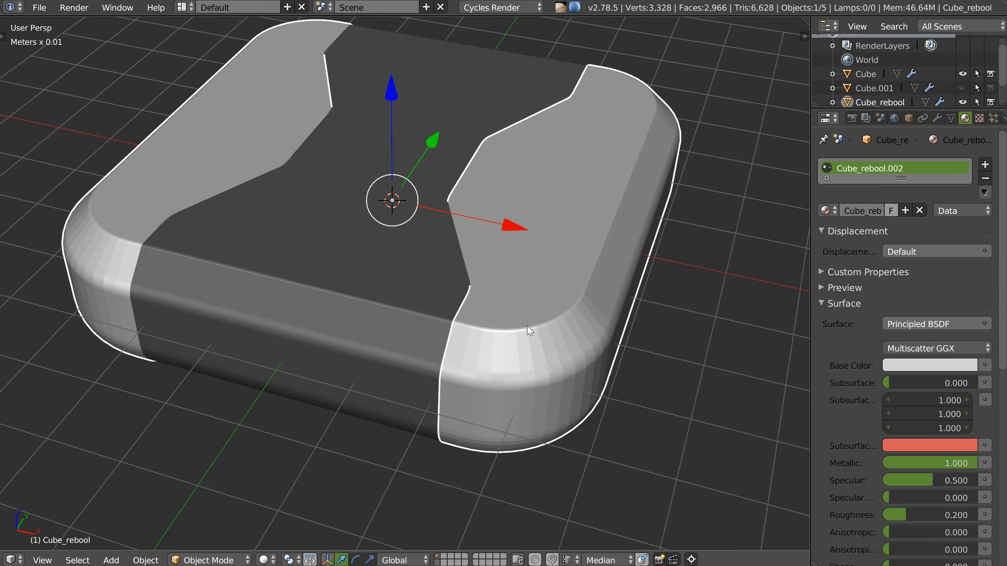
Turn on AutoSmooth for the side pieces and for the centre piece with the Speedflow Companion
middle_click_drag(504, 339, 520, 312)
key("shift+q")
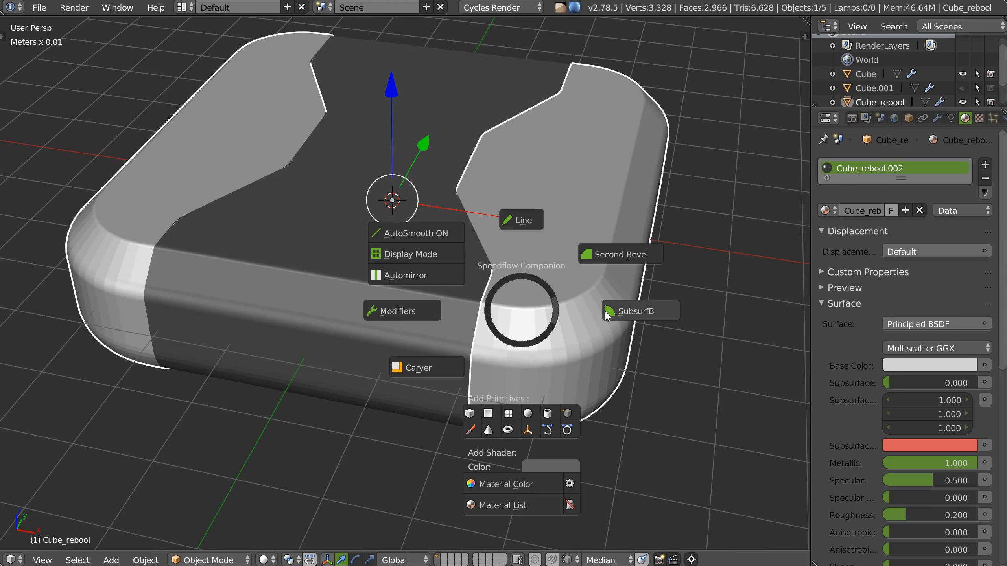
key("Escape")
key("shift+q")
key("Escape")
right_click(388, 328)
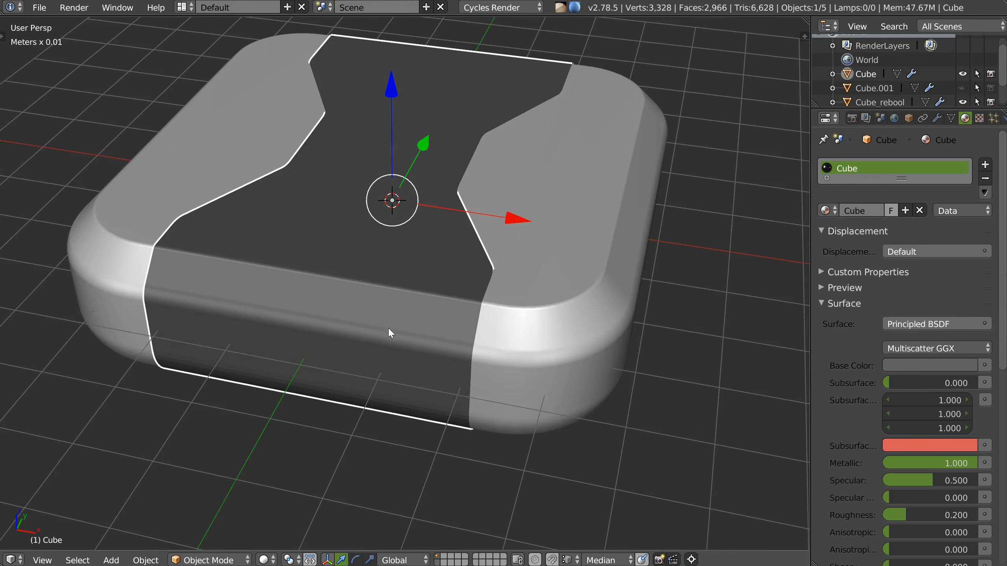
key("shift+q")
left_click(300, 250)
Add the side pieces to the selected centre piece and apply the Companion's Second Bevel to both objects
middle_click_drag(381, 295, 491, 279)
middle_click_drag(547, 297, 402, 293)
middle_click_drag(409, 249, 477, 235)
key("space")
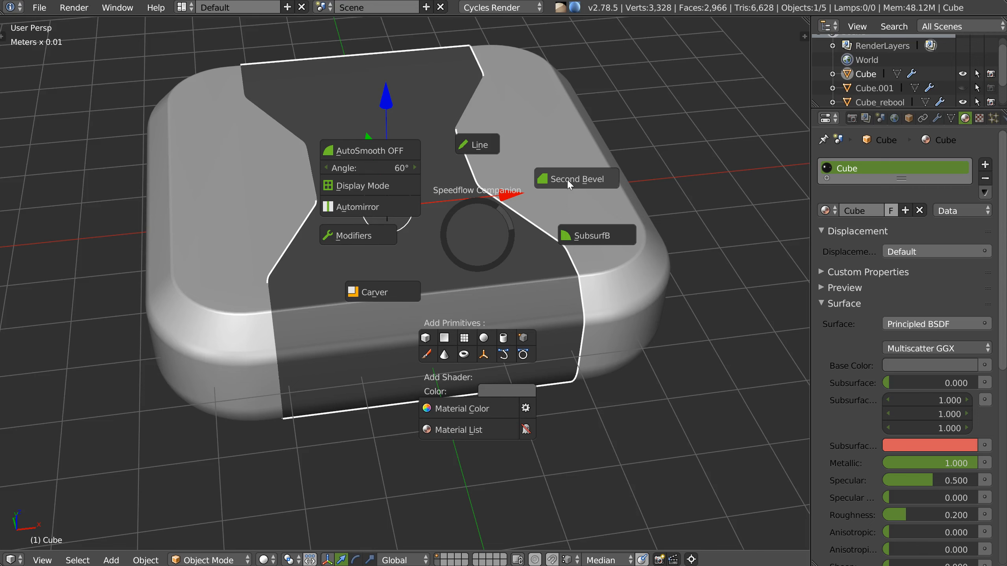
key("Escape")
right_click(600, 236, "shift")
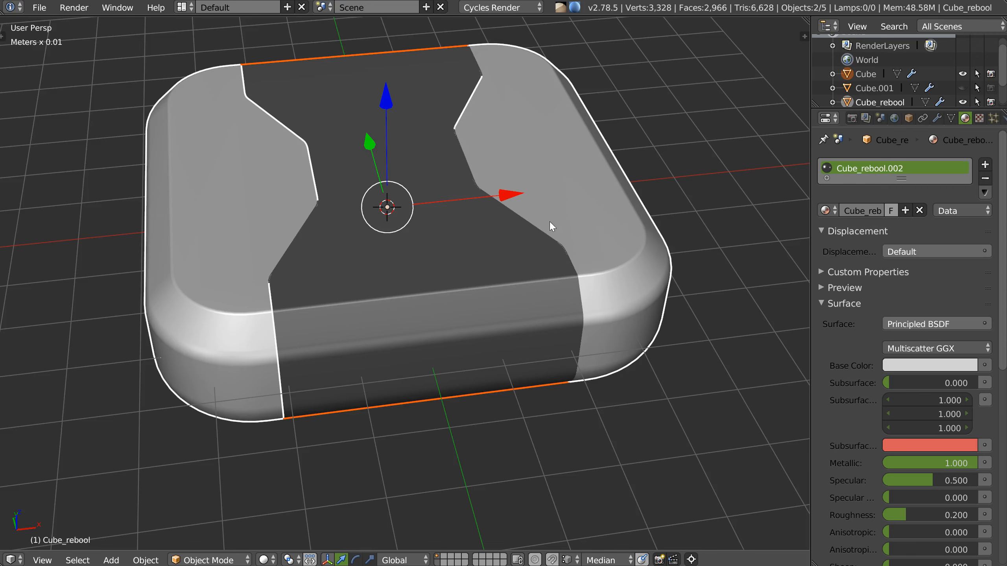
key("space")
left_click(597, 159)
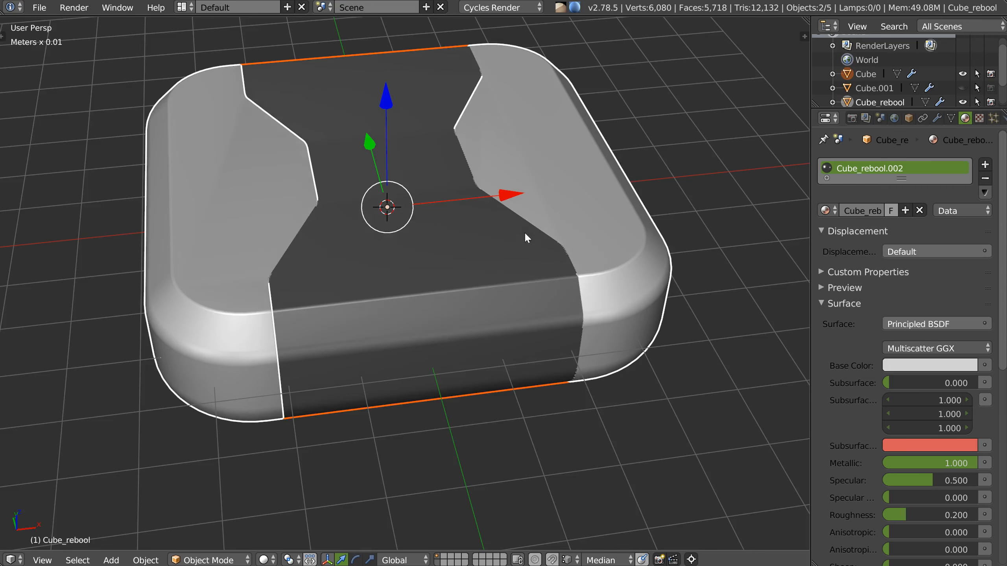
Examine the fine bevel along the seams between the pieces and the second bevel's settings in the modifier stack
scroll(601, 254, "up", 5)
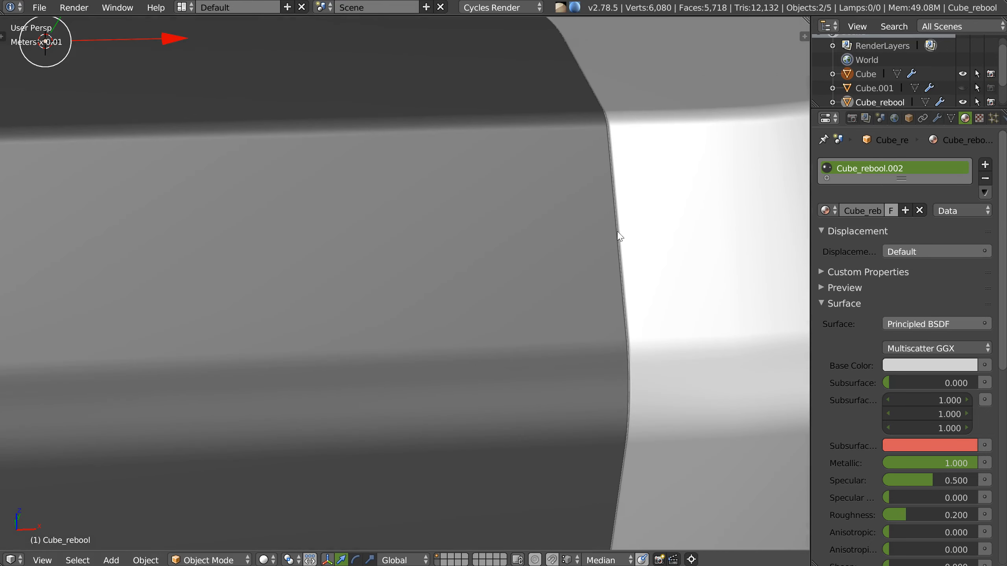
scroll(624, 305, "down", 4)
middle_click_drag(564, 250, 462, 291)
scroll(459, 270, "down", 1)
middle_click_drag(428, 258, 430, 202)
scroll(488, 274, "down", 3)
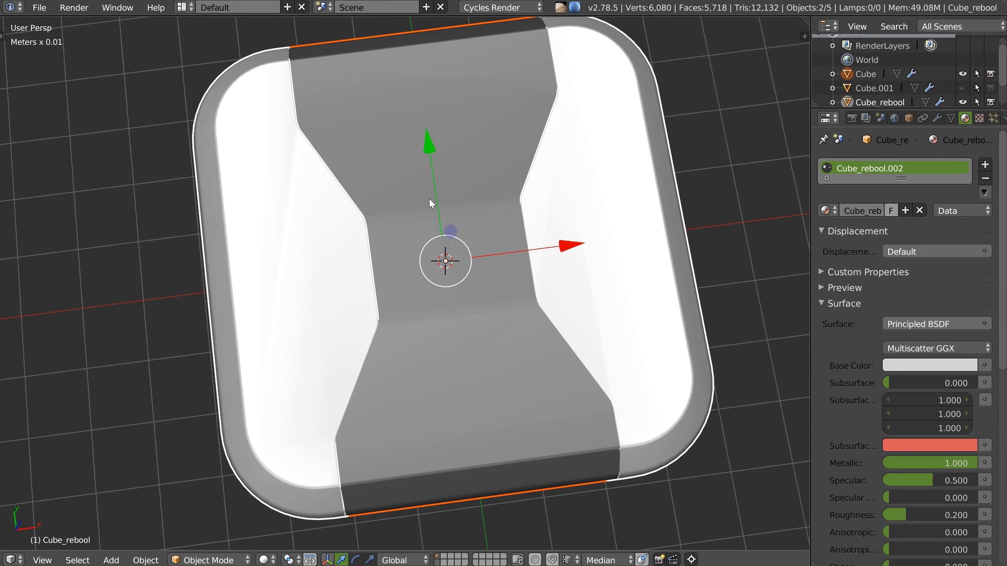
middle_click_drag(458, 321, 460, 287)
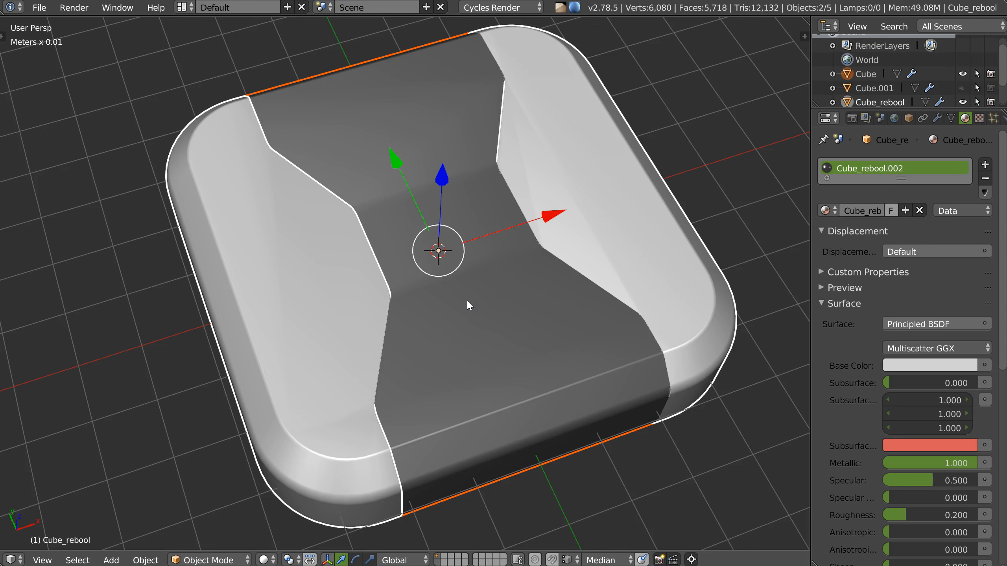
middle_click_drag(408, 196, 427, 333)
scroll(449, 260, "up", 3)
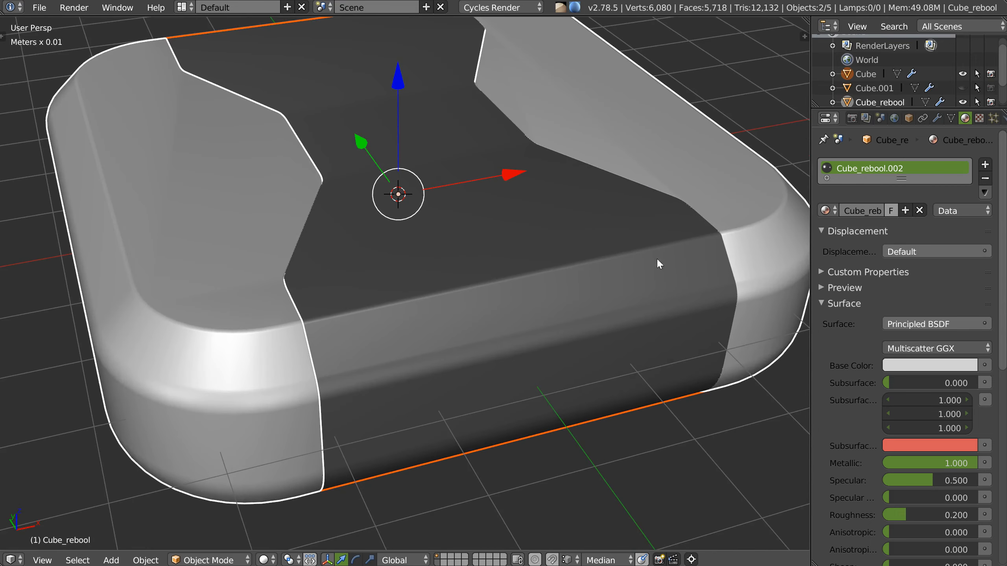
left_click(936, 118)
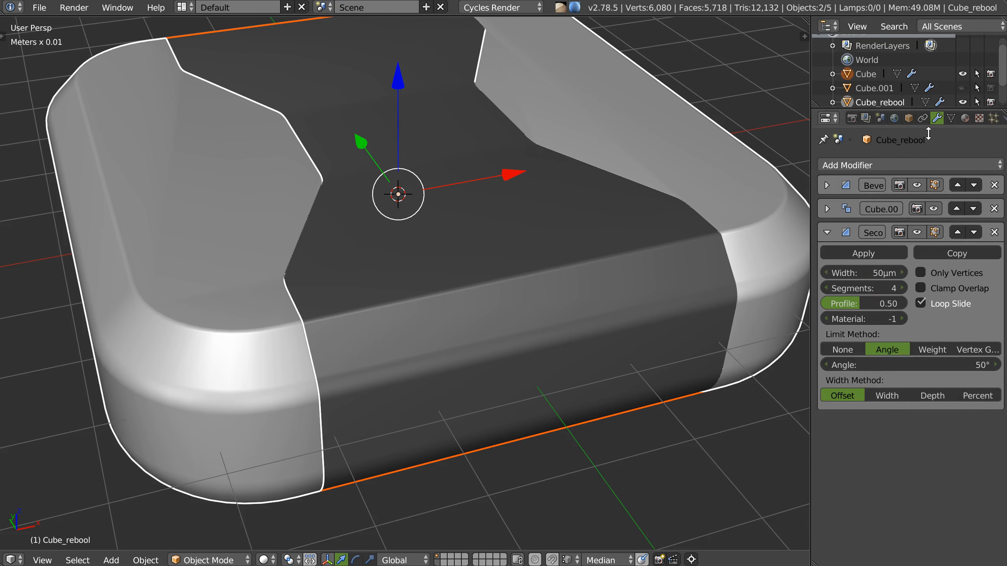
left_click(827, 232)
Place the 3D cursor on the seam beside a side piece, add a cube there and scale it down
middle_click_drag(493, 264, 468, 239)
scroll(496, 253, "down", 3)
right_click(468, 230)
left_click(467, 231)
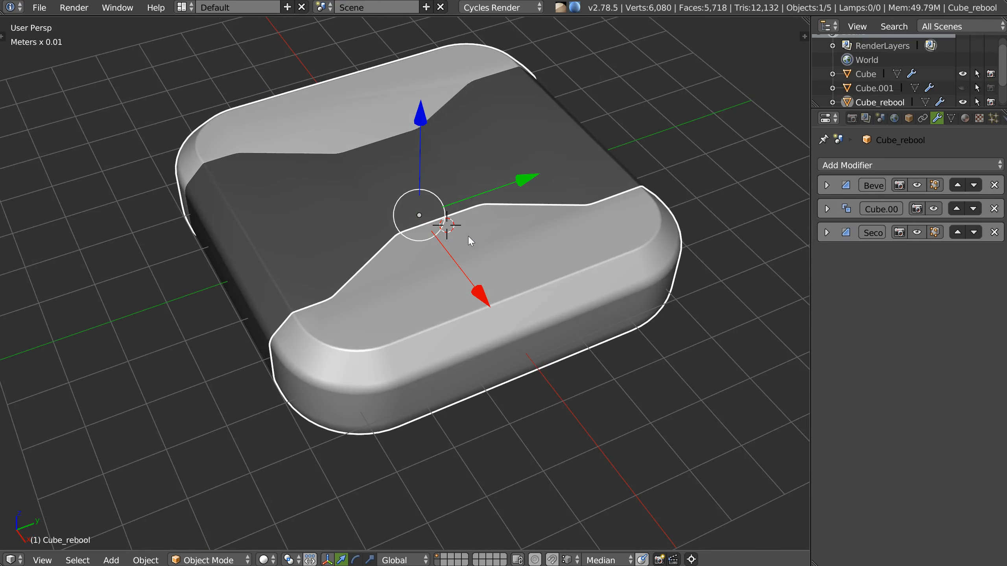
right_click(469, 236)
left_click(380, 338)
key("s")
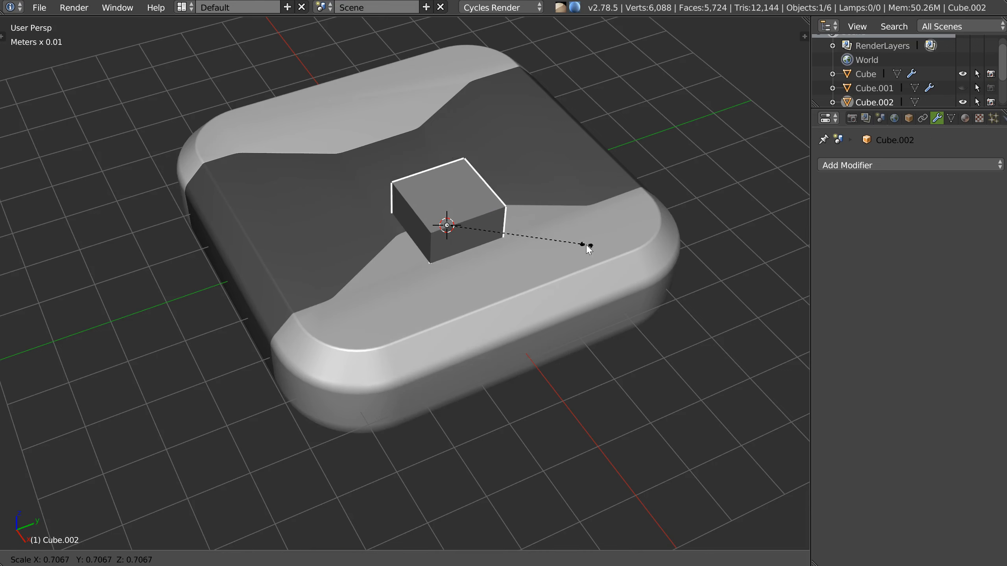
left_click(496, 258)
Taper the small cube into a wedge by scaling down one of its side faces in Edit Mode
middle_click_drag(496, 258, 467, 221)
scroll(515, 251, "up", 3)
key("Tab")
right_click(421, 239)
key("s")
left_click(512, 240)
key("Tab")
Try a 10-segment Speedflow bevel on the wedge's vertical edges and remove the modifier
middle_click_drag(470, 256, 433, 193)
key("Tab")
left_click(461, 235)
key("space")
left_click(567, 233)
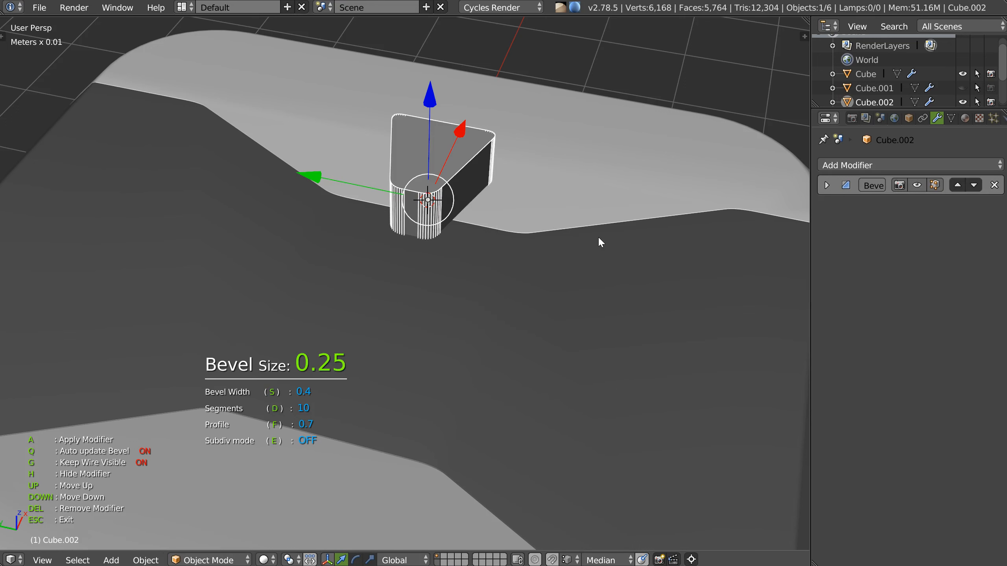
left_click(597, 237)
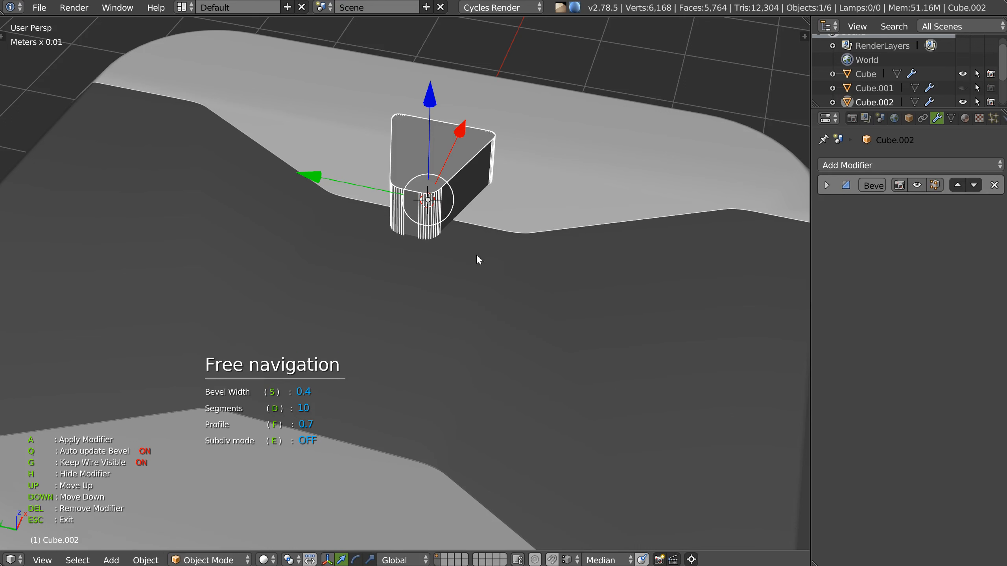
middle_click_drag(471, 260, 468, 225)
key("Delete")
Try a Speedflow bevel that rounds the wedge's top edges as well as its vertical edges
key("Tab")
left_click(445, 217)
key("space")
left_click(539, 240)
left_click(550, 240)
left_click(549, 241)
middle_click_drag(478, 217, 475, 159)
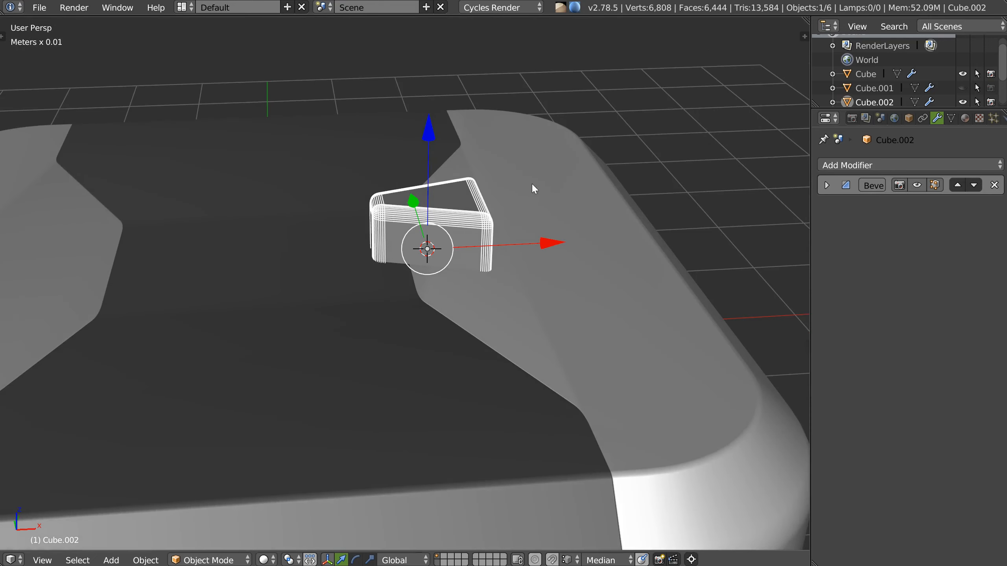
Rotate the wedge about 20° around the global Y axis
key("r")
key("y")
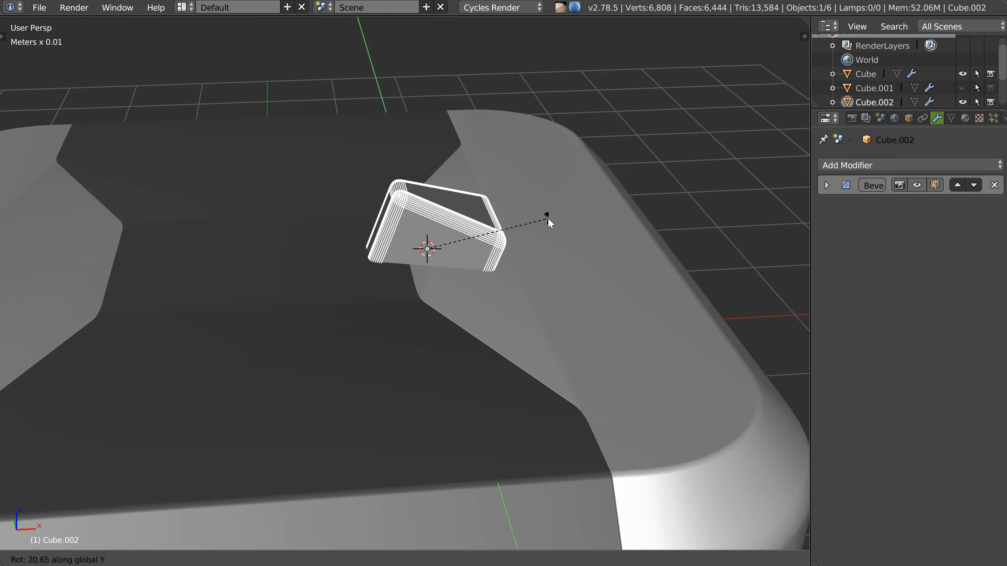
left_click(547, 218)
Remove the wedge's bevel modifier and delete all of its faces except the tilted bottom one
key("space")
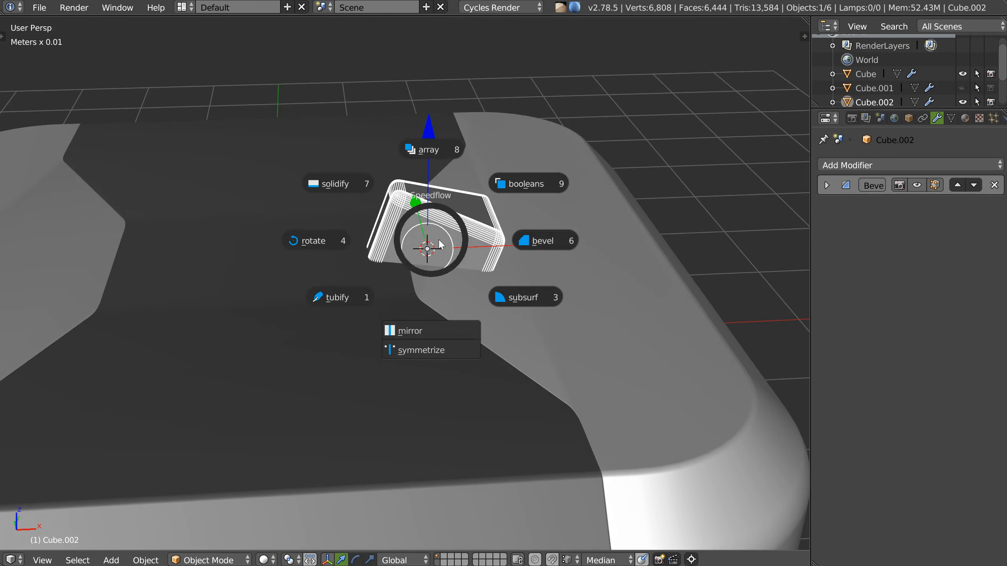
left_click(543, 240, "alt")
middle_click_drag(477, 254, 416, 237)
key("Tab")
left_click(477, 209)
right_click(454, 202)
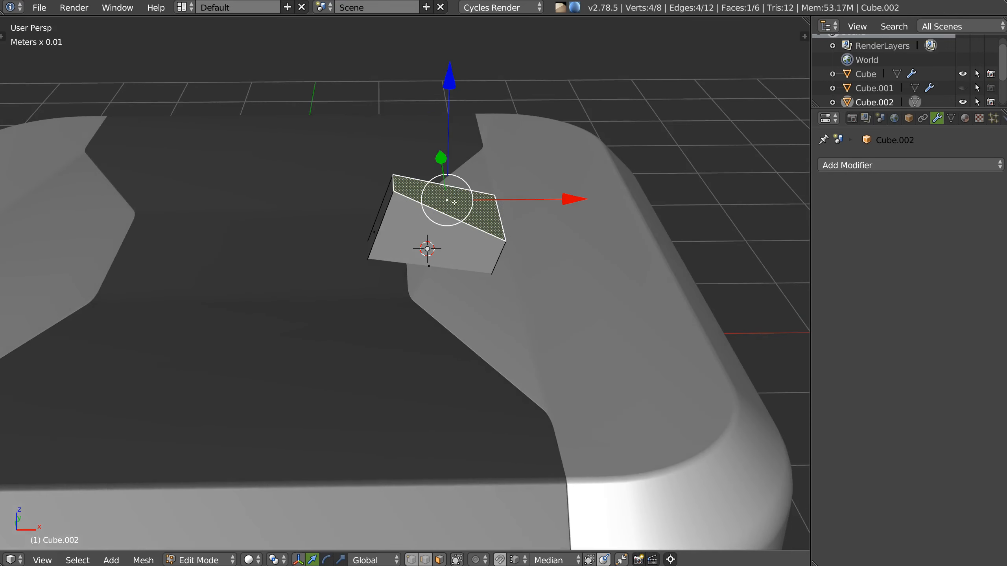
key("ctrl+i")
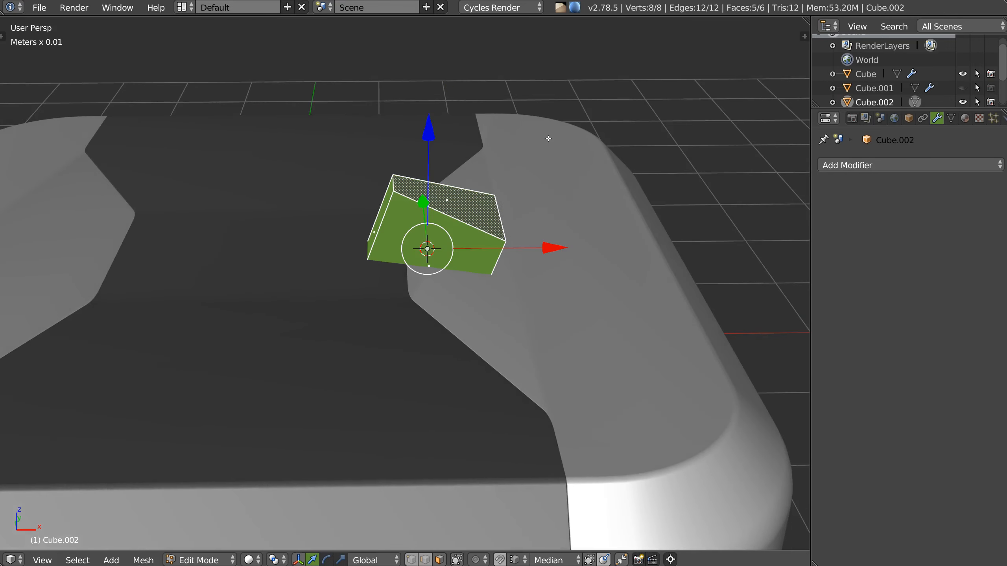
key("Tab")
left_click(352, 262)
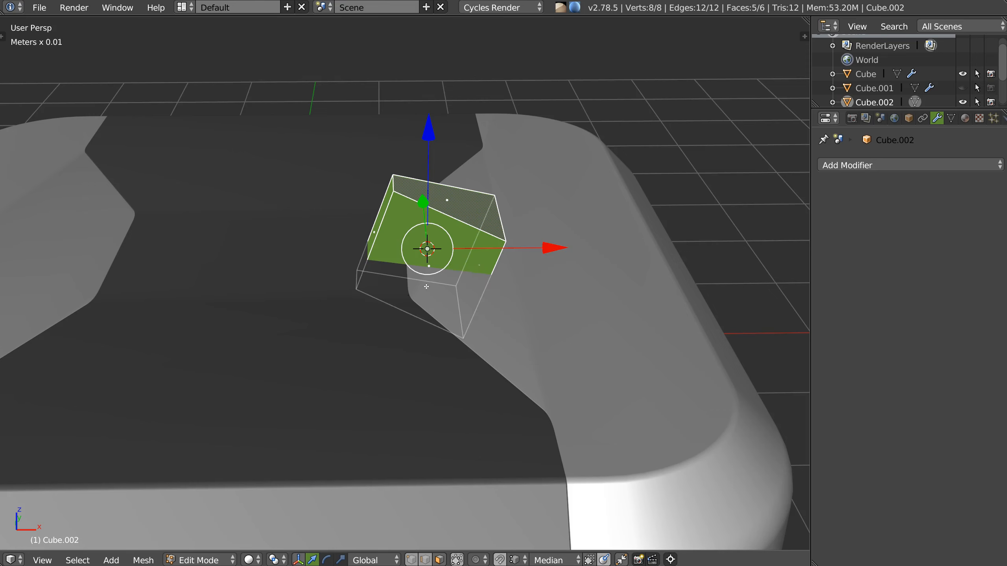
key("x")
left_click(460, 281)
Extrude the remaining face straight up along Z into a new wedge and recalculate its normals
key("Tab")
left_click(414, 290)
key("a")
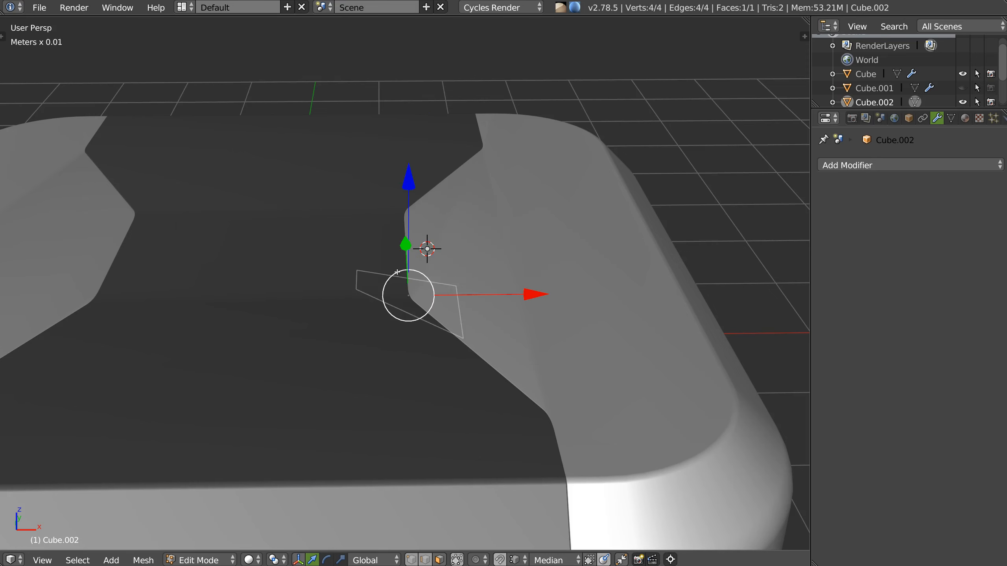
key("e")
right_click(387, 164)
left_click_drag(409, 196, 409, 69)
key("a")
right_click(422, 248)
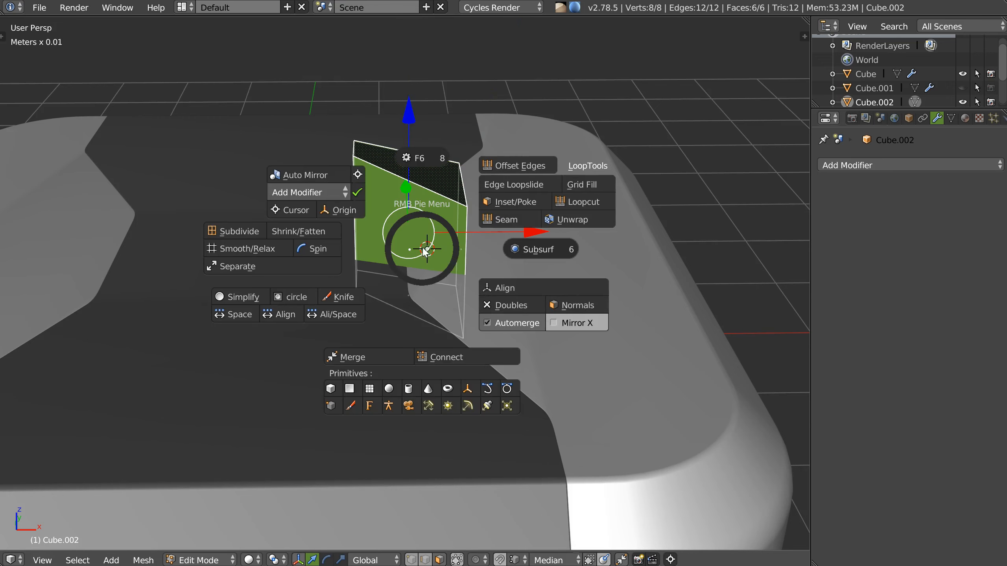
left_click(568, 308)
key("Tab")
middle_click_drag(440, 209, 426, 272)
Round the extruded wedge's edges with a Speedflow bevel
key("space")
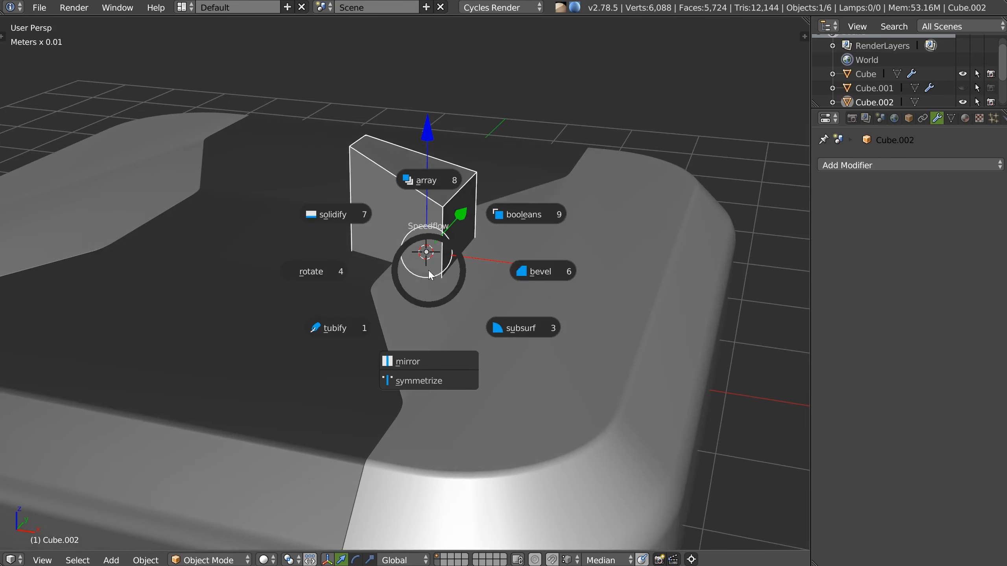
left_click(553, 275)
left_click(560, 280)
key("Escape")
Mirror the bevelled wedge along X across the centre piece using the Speedflow mirror
left_click(358, 289)
left_click(442, 241, "shift")
key("space")
left_click(453, 333)
left_click(453, 332)
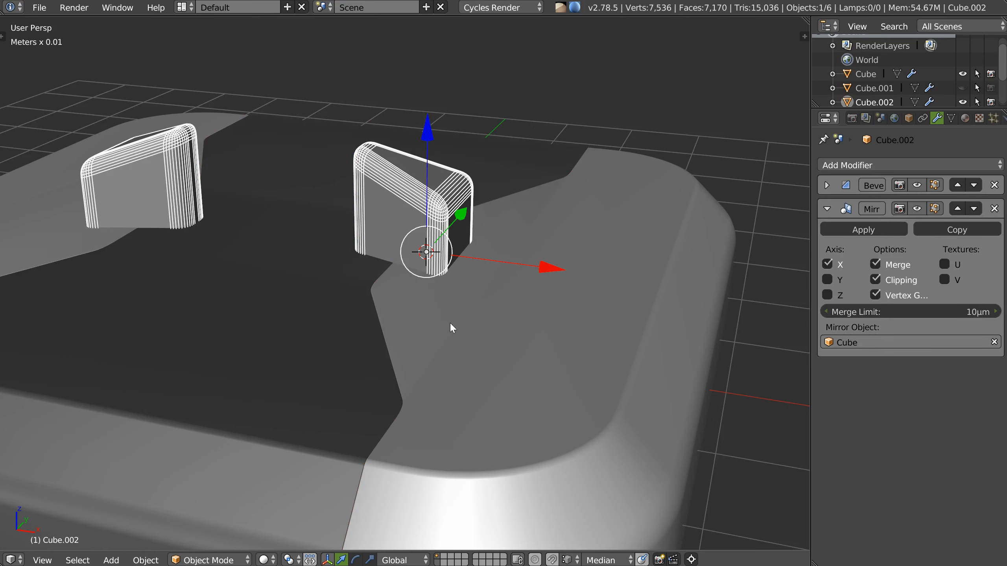
Add the side pieces to the selection and cut them with the mirrored wedges using a Speedflow boolean
left_click(454, 315, "shift")
key("space")
left_click(553, 256)
middle_click_drag(455, 248, 431, 258)
right_click(381, 296)
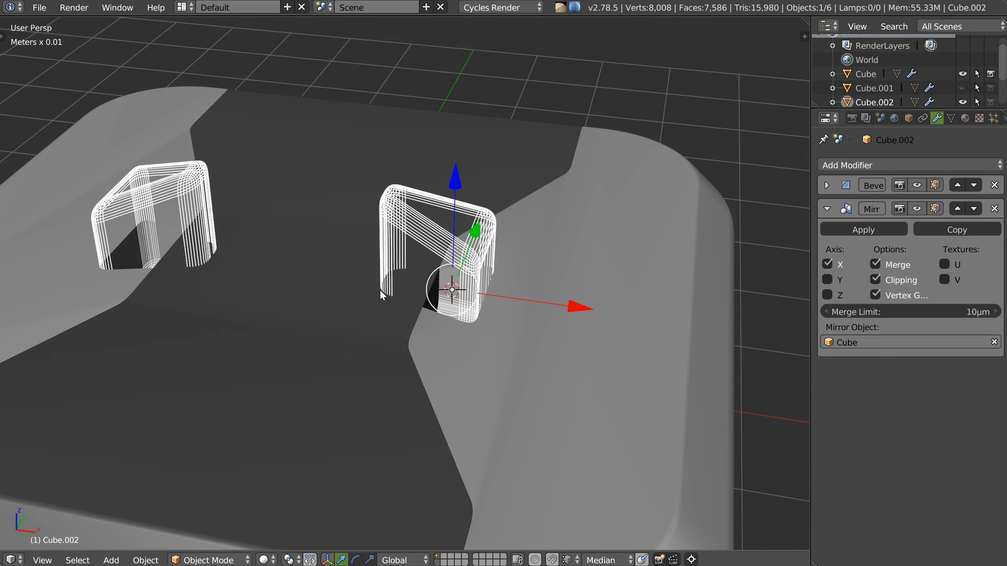
Add the centre piece to the selection and cut it with the mirrored wedges using a Speedflow boolean
right_click(354, 324, "shift")
key("space")
left_click(463, 270)
left_click(473, 267)
Raise the mirrored wedge cutters along Z to make the pockets shallower and hide the cutters
middle_click_drag(465, 293, 448, 240)
scroll(435, 277, "down", 2)
scroll(442, 239, "up", 3)
left_click_drag(484, 197, 465, 165)
middle_click_drag(381, 238, 471, 228)
key("h")
scroll(410, 262, "down", 5)
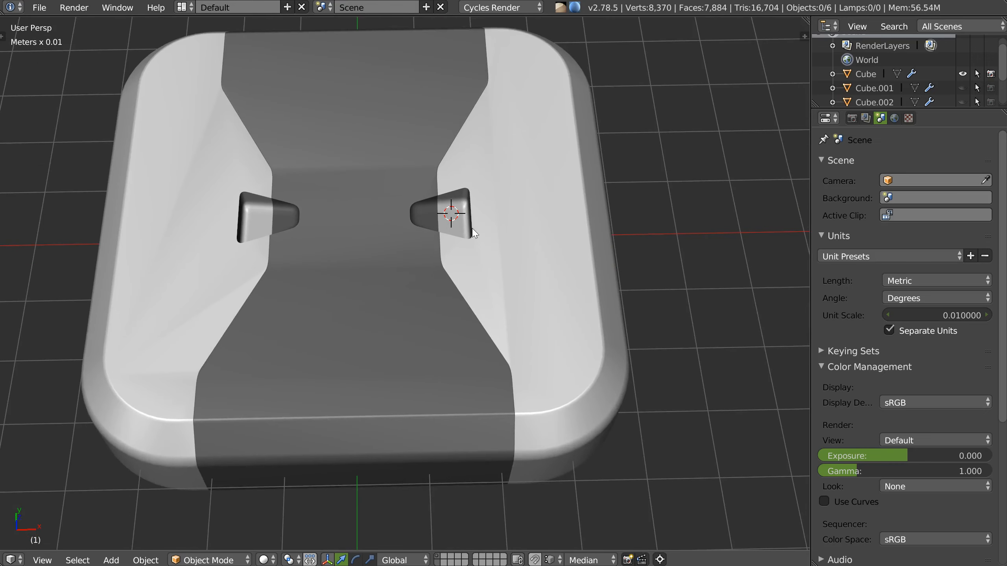
Apply the Second Bevel to the centre and side pieces and inspect the pocket edges up close
right_click(409, 262)
right_click(495, 273, "shift")
key("space")
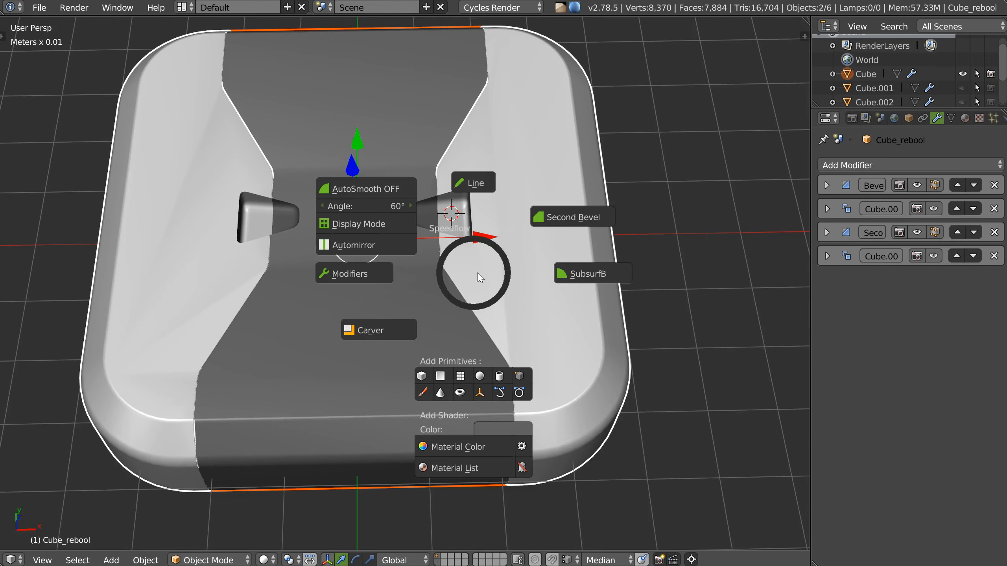
left_click(566, 218)
middle_click_drag(491, 206, 444, 216)
scroll(440, 226, "up", 5)
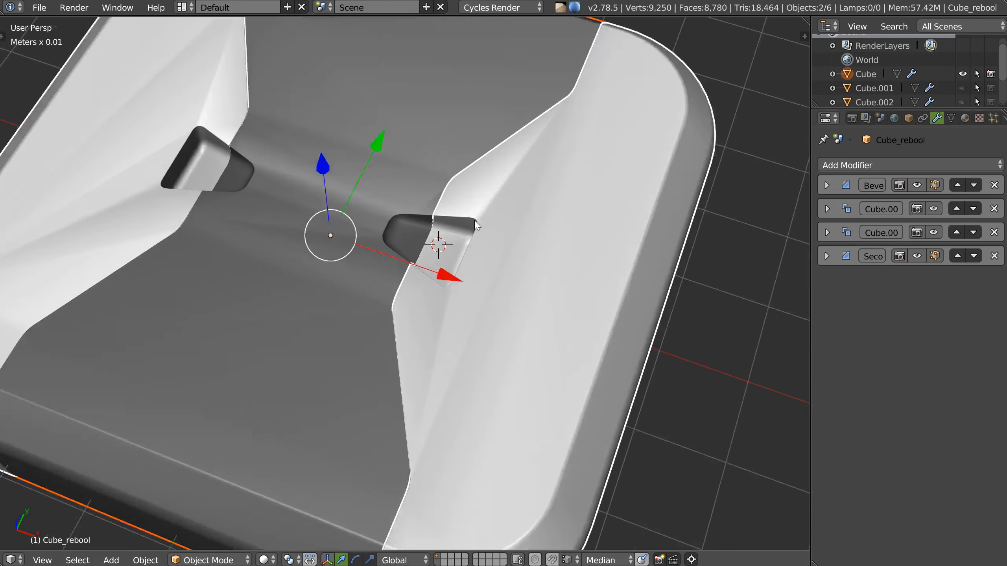
scroll(414, 163, "up", 2)
scroll(408, 160, "up", 2)
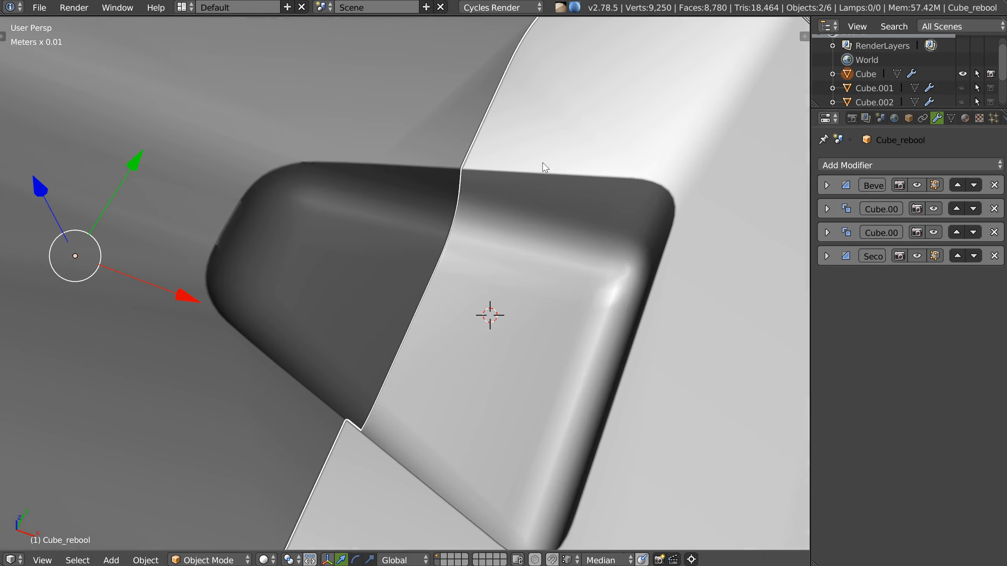
scroll(432, 198, "down", 6)
middle_click_drag(360, 271, 393, 253)
scroll(398, 239, "down", 4)
scroll(394, 253, "up", 2)
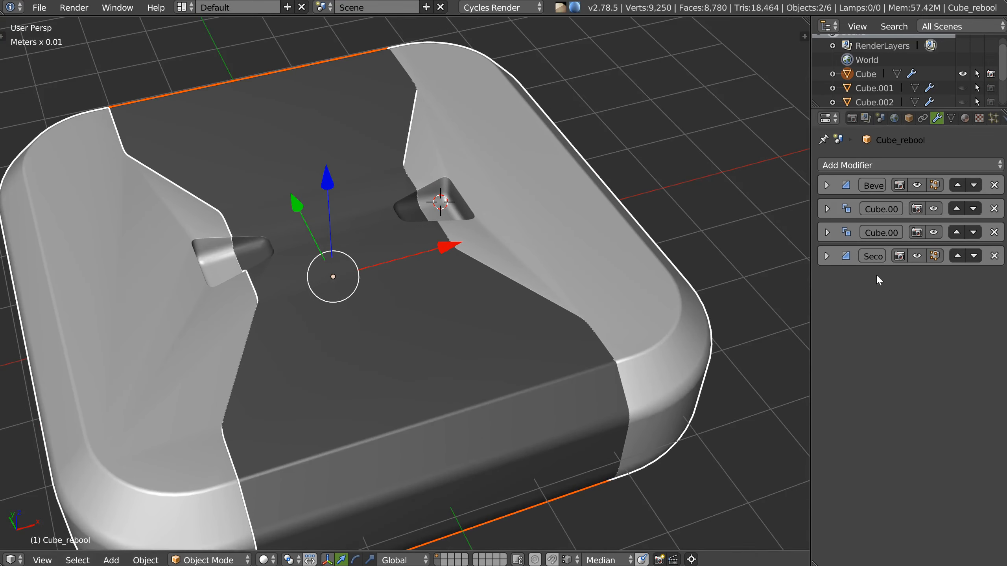
Remove the Second Bevel from the selected centre and side pieces
middle_click_drag(389, 265, 324, 273)
key("shift+space")
left_click(505, 216)
scroll(412, 256, "up", 3)
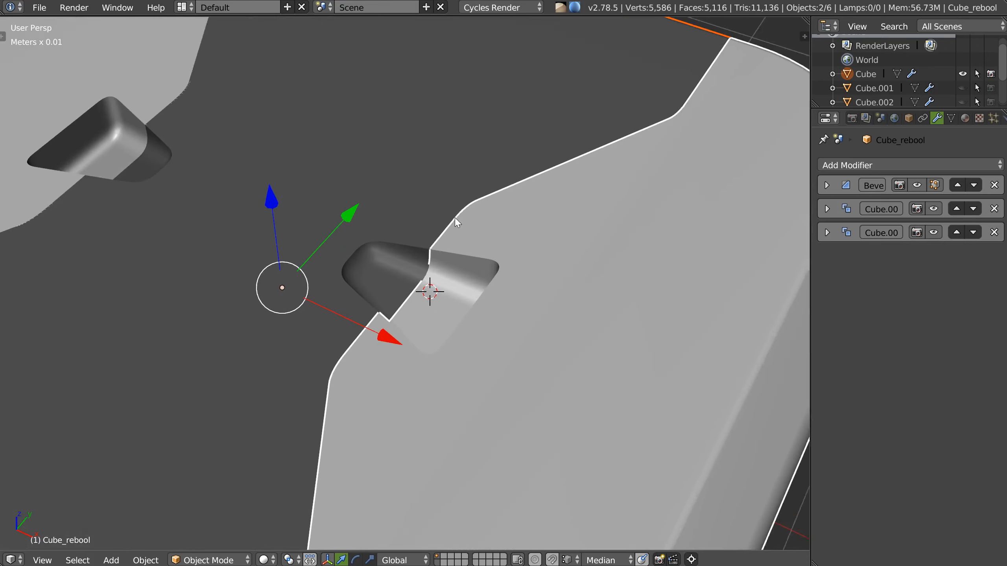
scroll(459, 219, "down", 3)
middle_click_drag(396, 262, 421, 266)
scroll(455, 231, "down", 2)
middle_click_drag(324, 215, 395, 290)
Bring up the centre piece's Speedflow boolean and switch to the large side cutters so they are shown and selected
right_click(404, 299)
key("space")
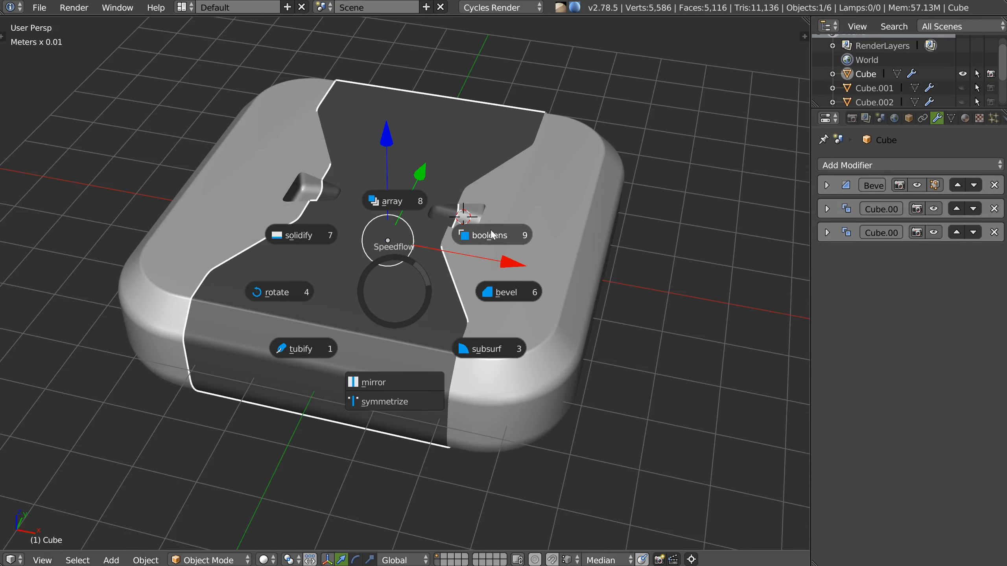
left_click(492, 235)
middle_click_drag(427, 272, 452, 190)
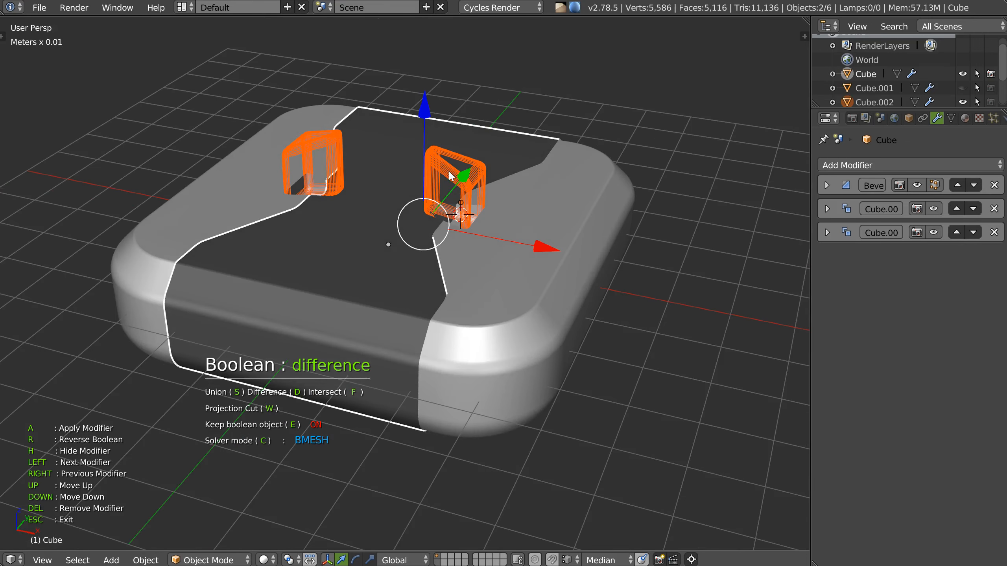
key("Left")
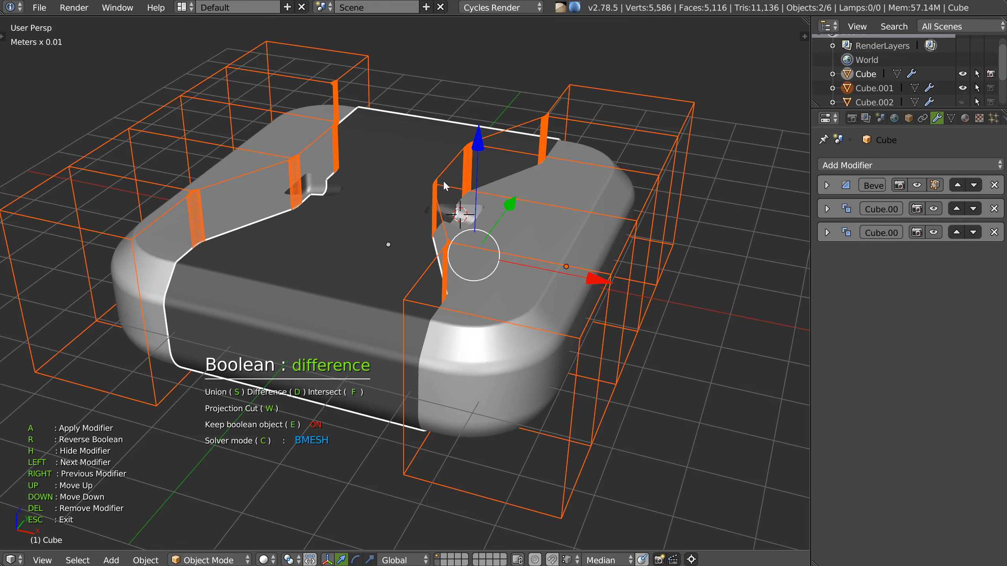
left_click(494, 306)
Nudge the mirrored side cutters inward along X and hide them
middle_click_drag(474, 289, 482, 284)
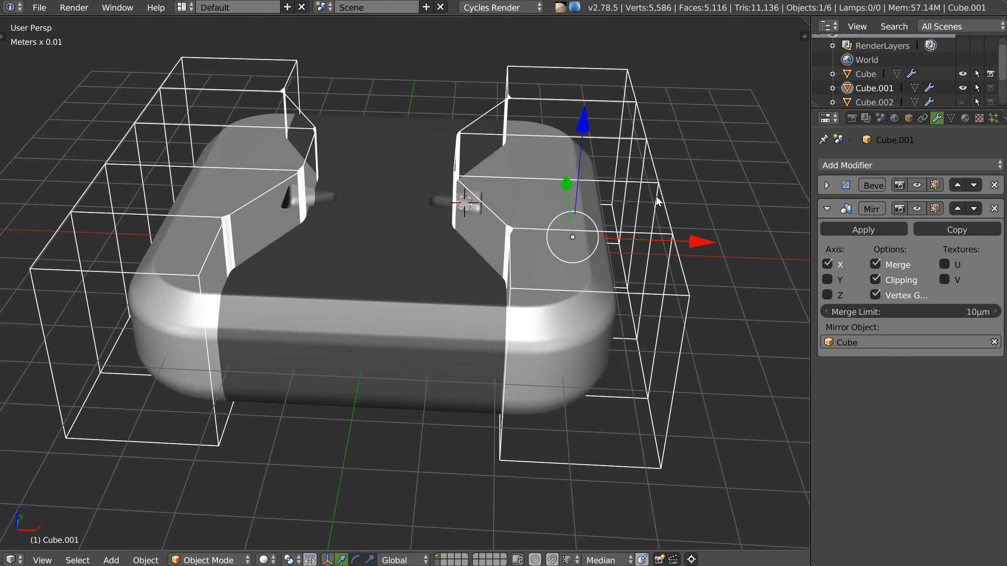
left_click_drag(701, 239, 686, 239)
middle_click_drag(686, 239, 479, 269)
key("h")
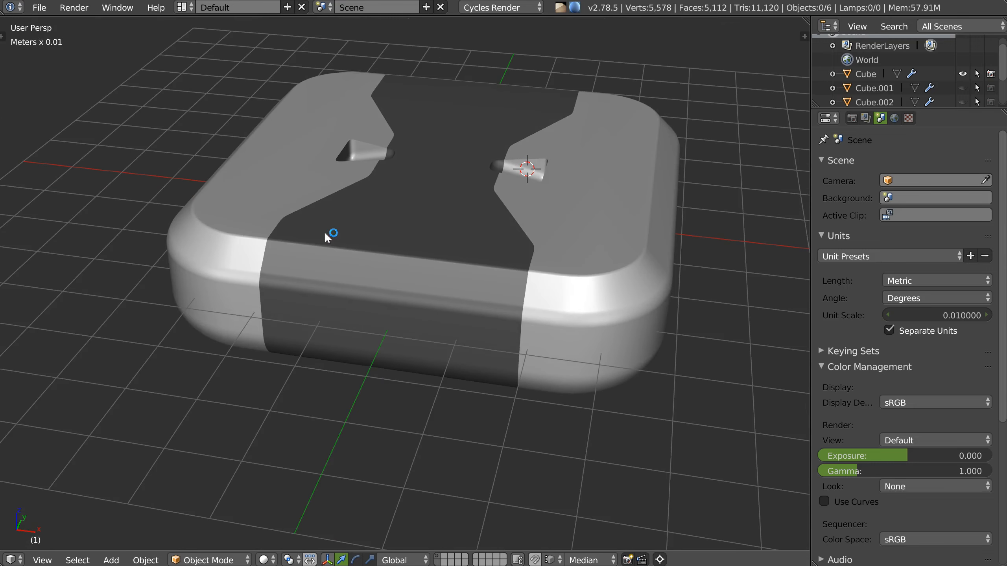
From the top view, add a cube overlapping the front edge of the centre piece and centre it on the model
middle_click_drag(384, 213, 435, 288)
key("KP_7")
middle_click_drag(418, 254, 408, 106, "shift")
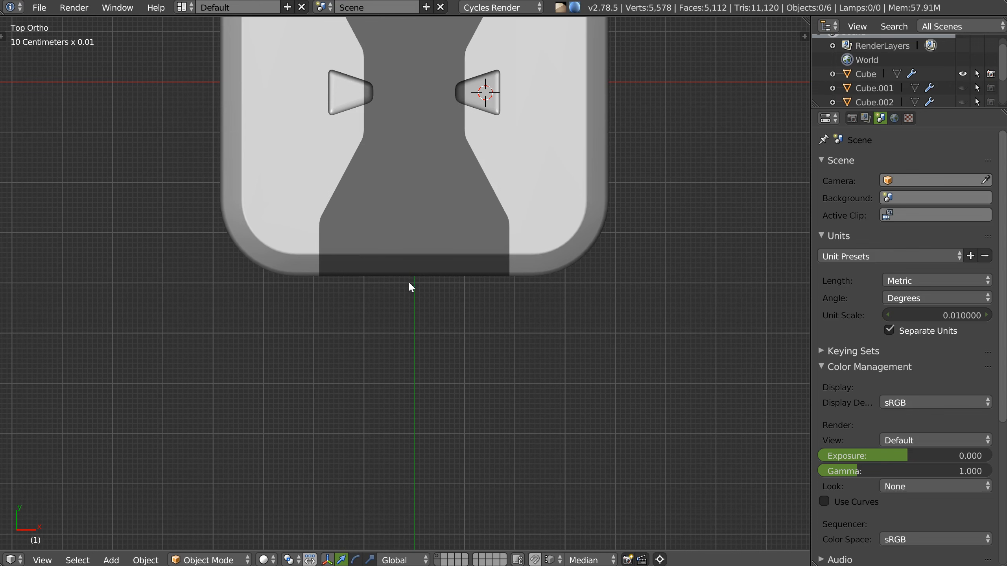
right_click(409, 282)
left_click(337, 397)
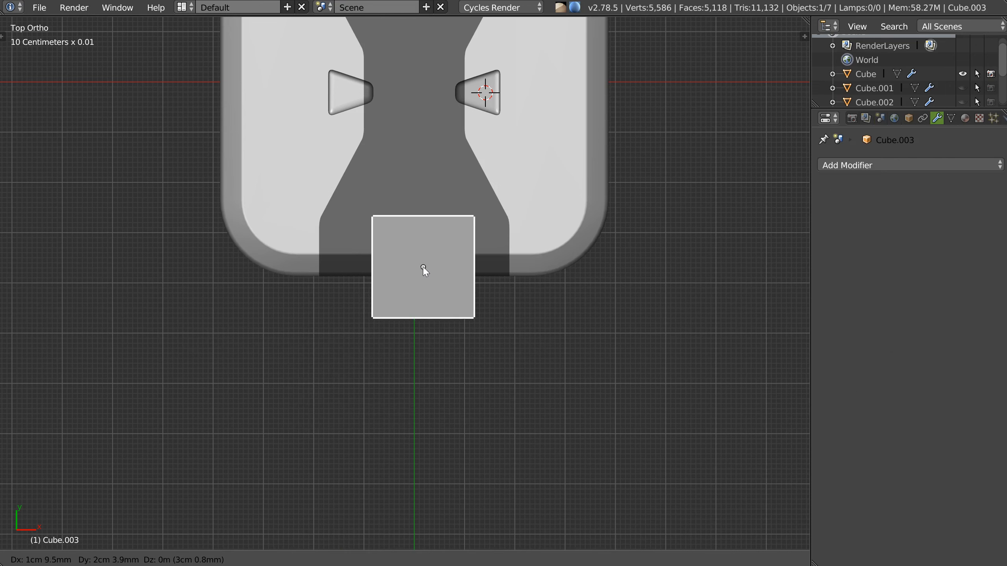
left_click(416, 263)
right_click(416, 264)
left_click(512, 335)
Round the new cube with a Speedflow bevel about 0.24 wide and lower it slightly along Z
middle_click_drag(492, 232, 417, 223)
right_click(431, 284)
left_click(553, 281)
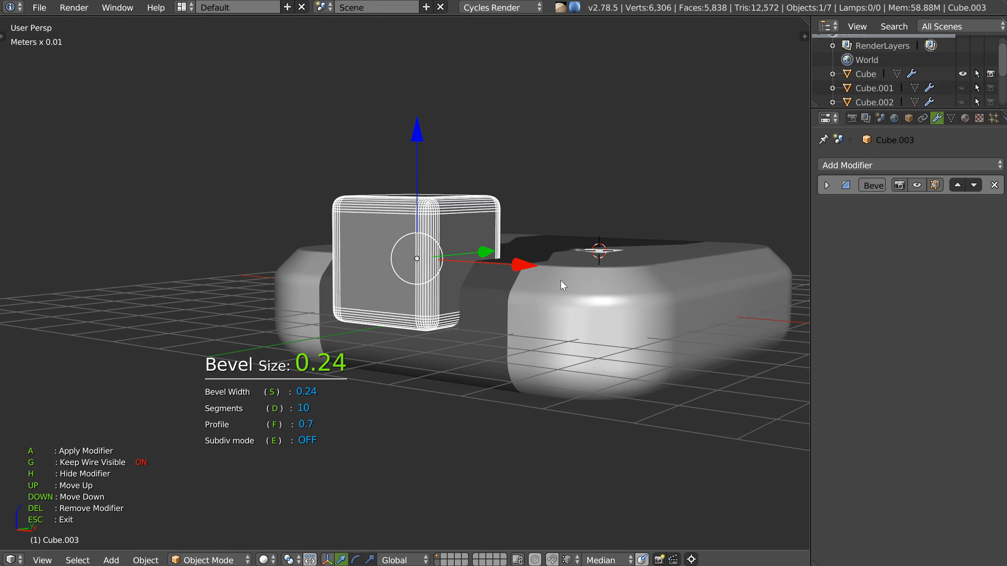
middle_click_drag(554, 278, 434, 254)
key("Escape")
left_click_drag(416, 136, 420, 153)
middle_click_drag(418, 216, 450, 224)
Split the centre piece with the bevelled cube using a Speedflow boolean and hide the cutter
right_click(490, 326, "shift")
key("space")
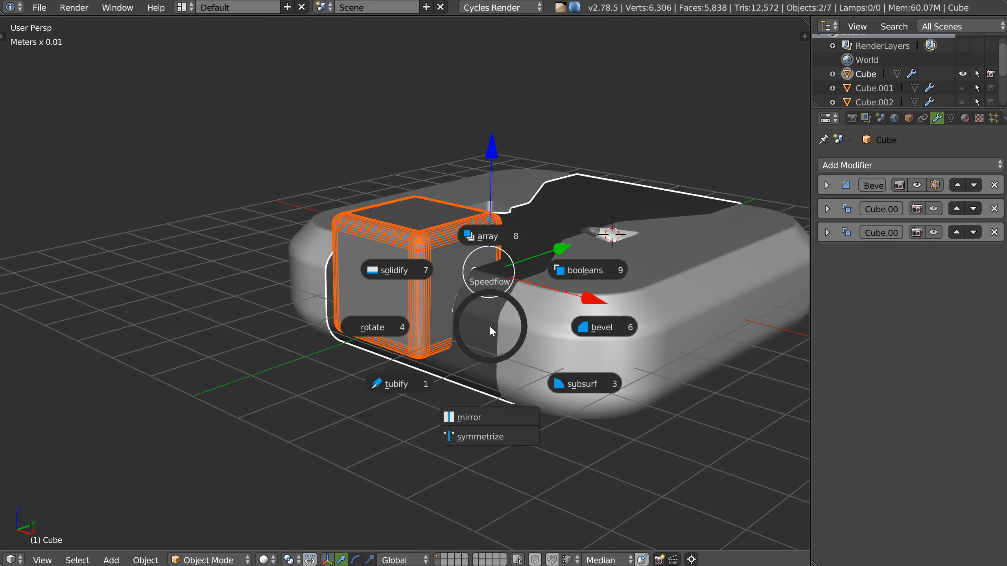
left_click(591, 271)
middle_click_drag(432, 230, 480, 267)
scroll(448, 268, "up", 3)
middle_click_drag(416, 274, 499, 119, "shift")
key("h")
Select the split-off front panel and give it its own lighter grey material colour
right_click(405, 260)
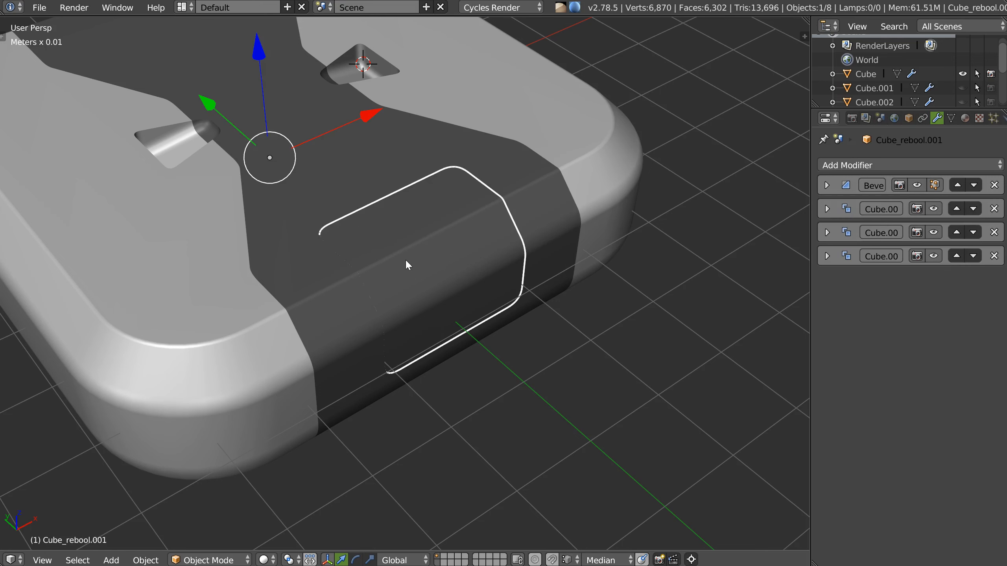
key("space")
left_click(432, 421)
left_click_drag(532, 292, 532, 277)
key("space")
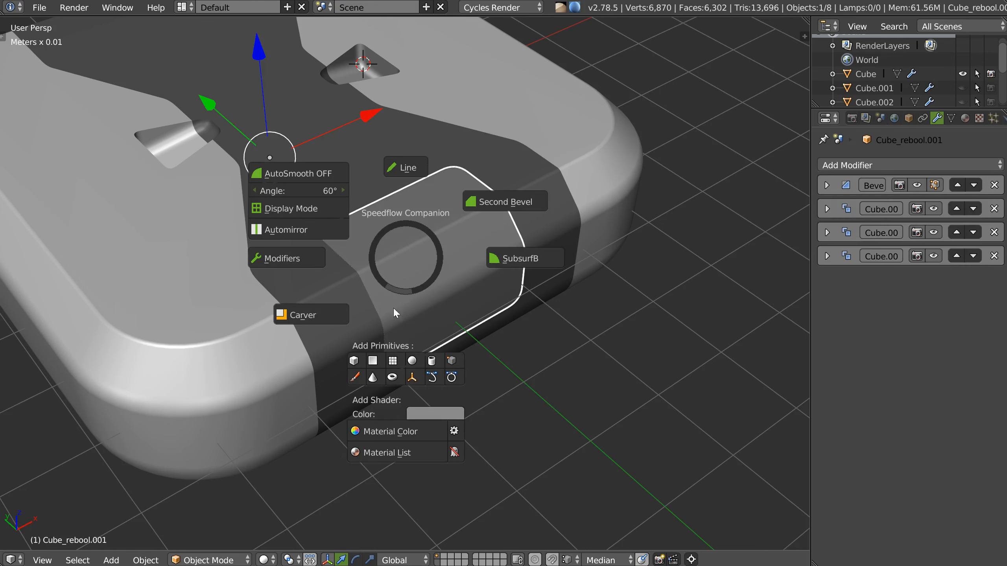
left_click(402, 429)
middle_click_drag(432, 387, 468, 253)
middle_click_drag(580, 244, 510, 230)
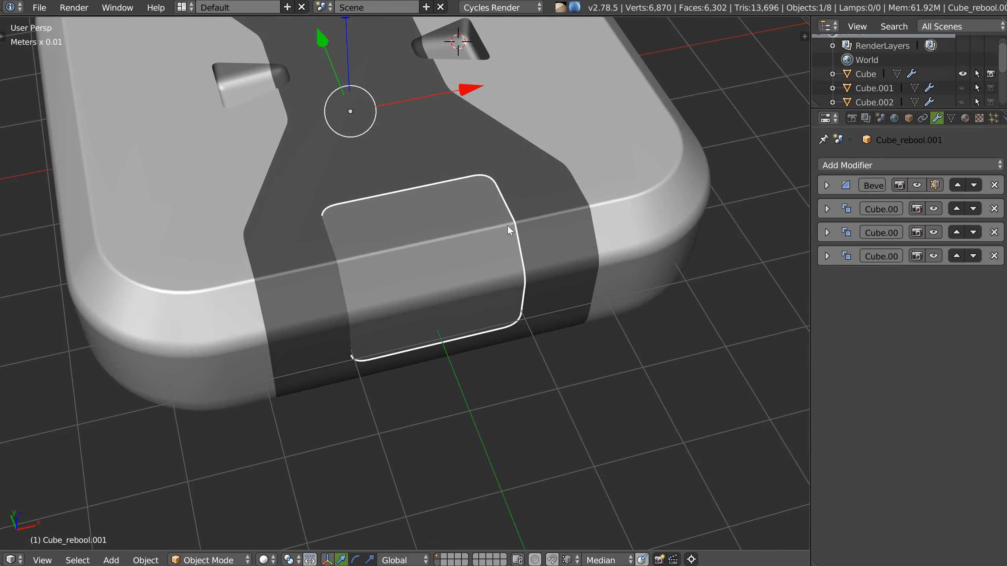
Add the side pieces to the selection and apply one shared Material Color to them and the front panel
left_click(631, 209, "shift")
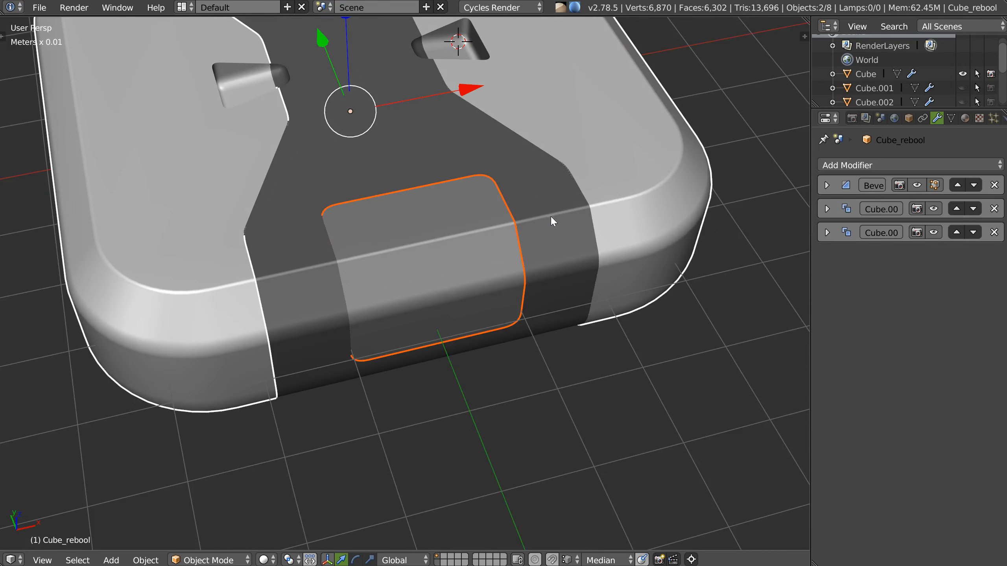
key("shift+space")
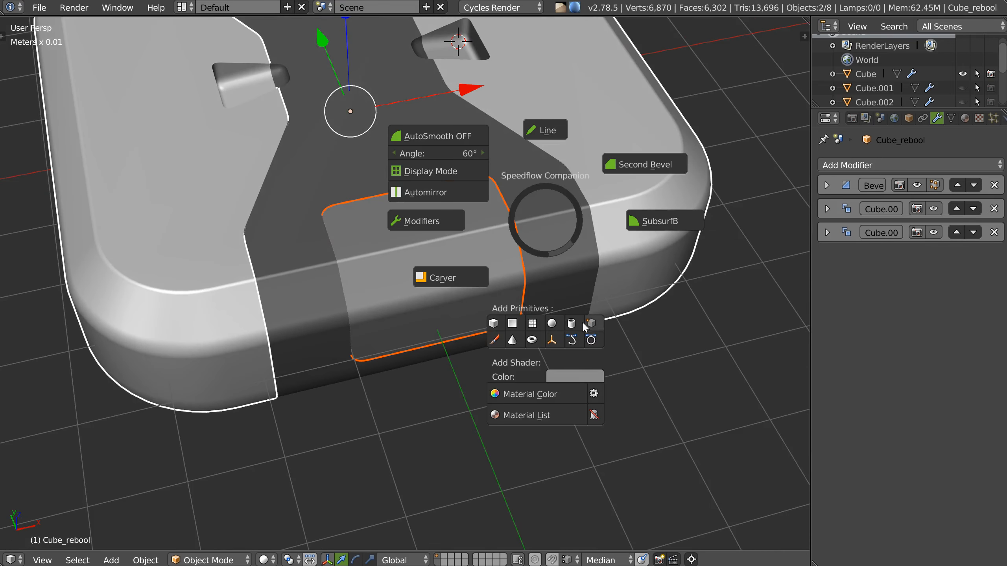
left_click(538, 394)
middle_click_drag(513, 253, 491, 230)
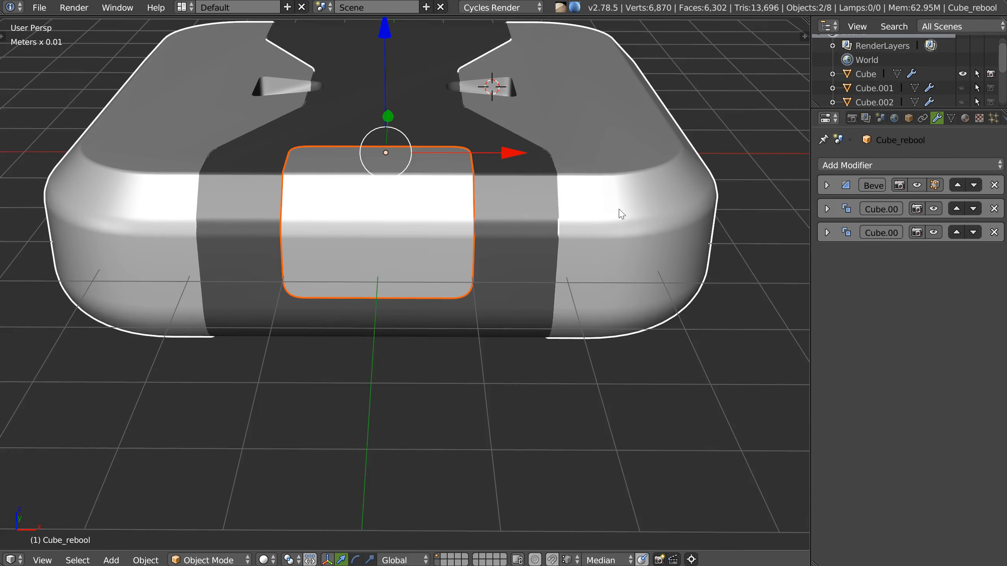
middle_click_drag(641, 185, 418, 238)
Place the 3D cursor on the front panel's upper face, add a cube there and centre it on the model
left_click(443, 220)
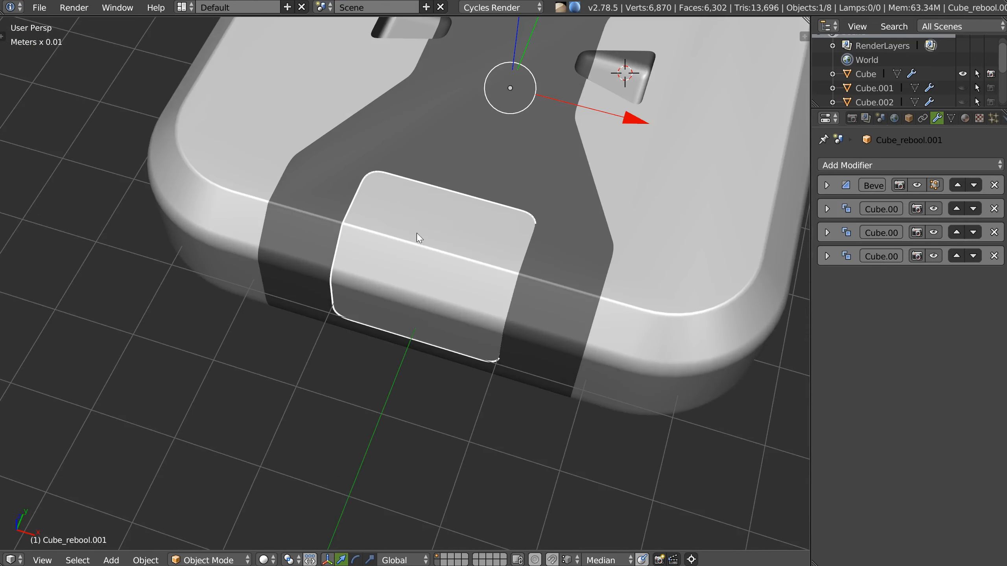
middle_click_drag(462, 208, 464, 204)
left_click(438, 205, "alt")
left_click(437, 205)
right_click(442, 209)
left_click(356, 313)
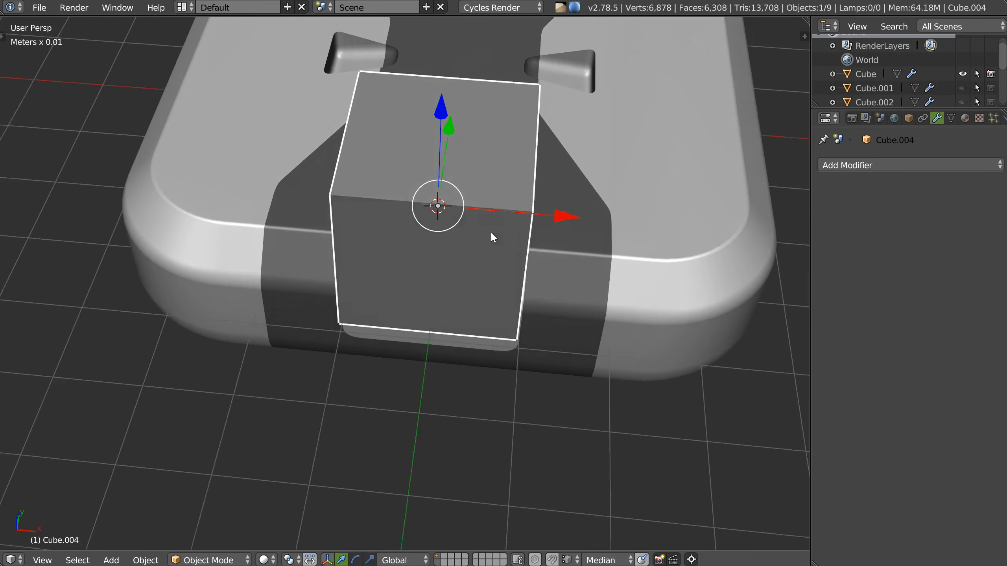
right_click(508, 273)
left_click(595, 332)
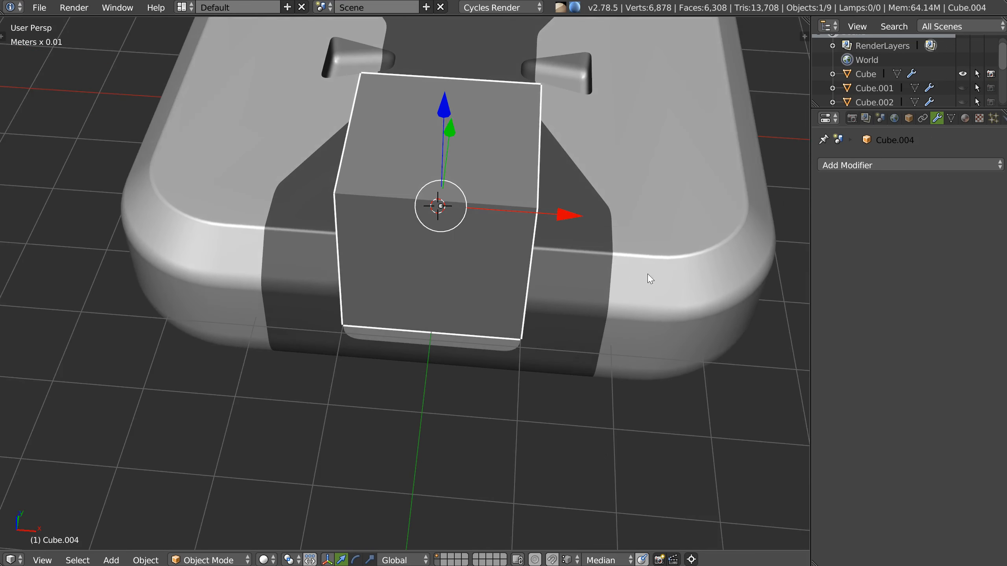
Scale the cube down, then shift and stretch it along Y across the front panel's inner edge
key("s")
left_click(496, 253)
middle_click_drag(499, 258, 515, 229)
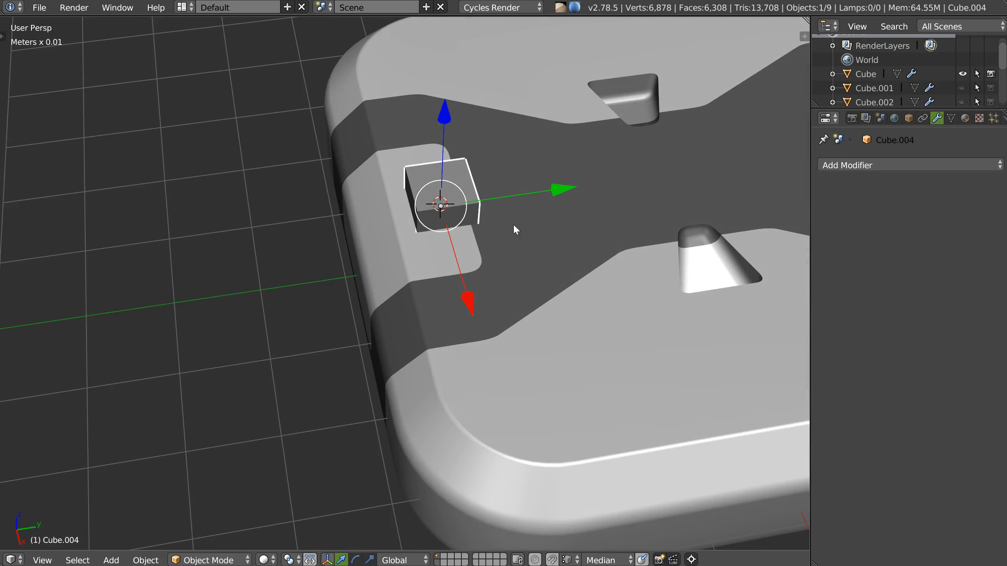
left_click_drag(555, 190, 608, 181)
key("s")
key("y")
left_click(705, 184)
Raise the stretched block slightly along Z and round its edges with a Speedflow bevel about 0.17 wide
middle_click_drag(518, 240, 516, 202)
mouse_move(487, 81)
left_mouse_down()
mouse_move(487, 48)
mouse_move(486, 74)
left_mouse_up()
middle_click_drag(474, 212, 471, 228)
key("space")
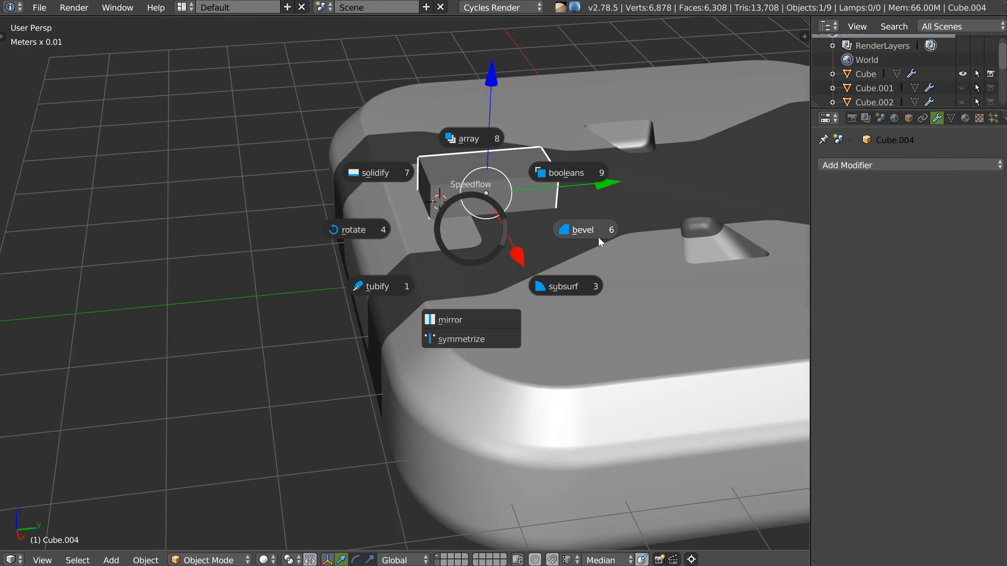
left_click(582, 234)
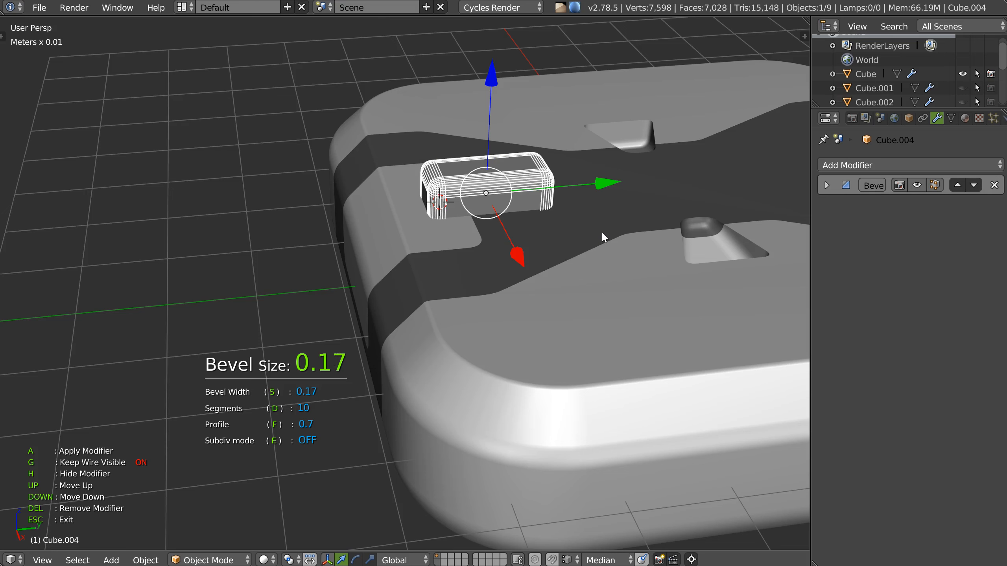
left_click(601, 232)
key("Escape")
Split the front panel and the centre piece with the bevelled block using Speedflow booleans
right_click(459, 233, "shift")
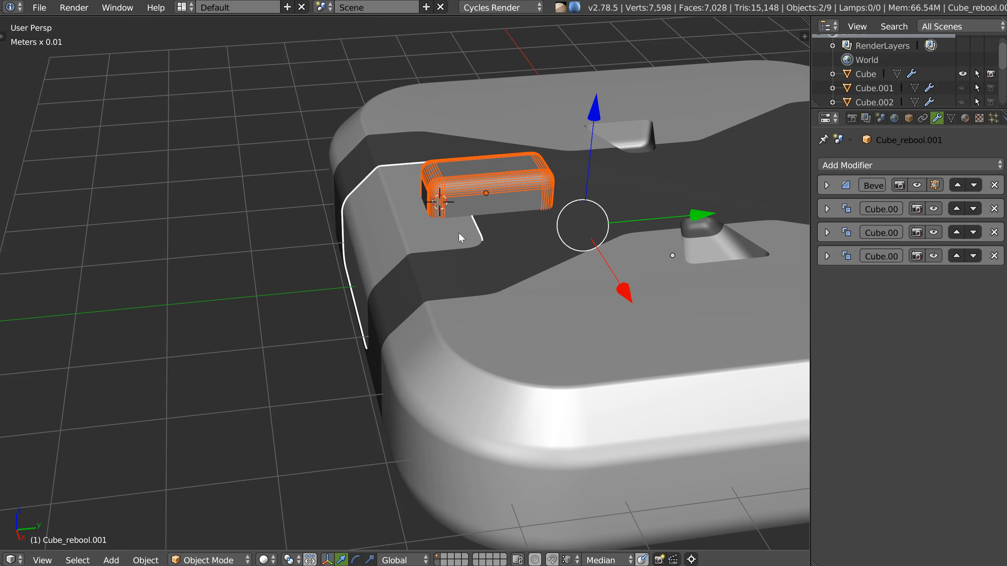
key("alt+s")
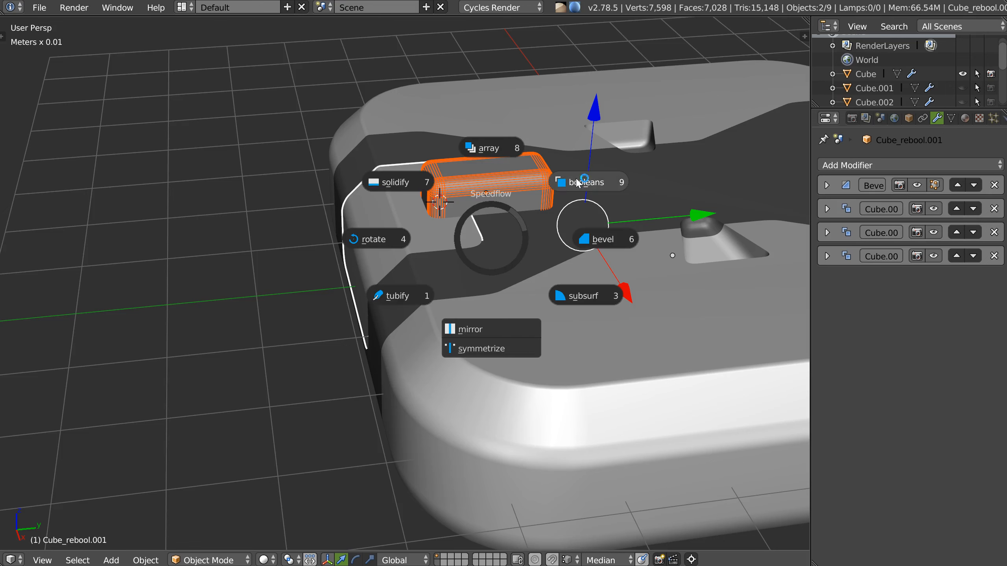
left_click(579, 184)
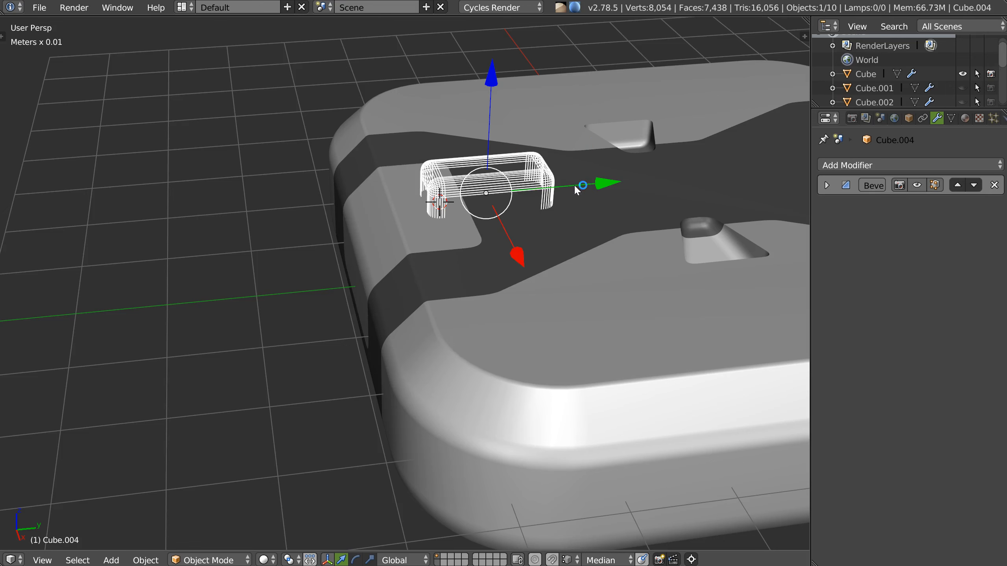
right_click(534, 225, "shift")
key("alt+s")
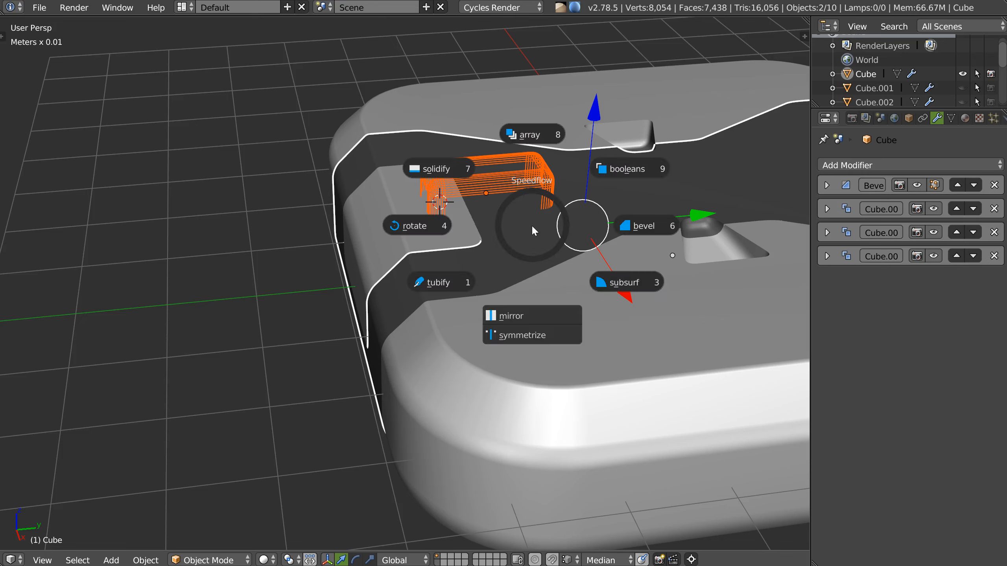
left_click(619, 172)
Select the inset piece split from the centre piece and set its material colour to dark red
middle_click_drag(473, 208, 432, 192)
scroll(480, 218, "up", 2)
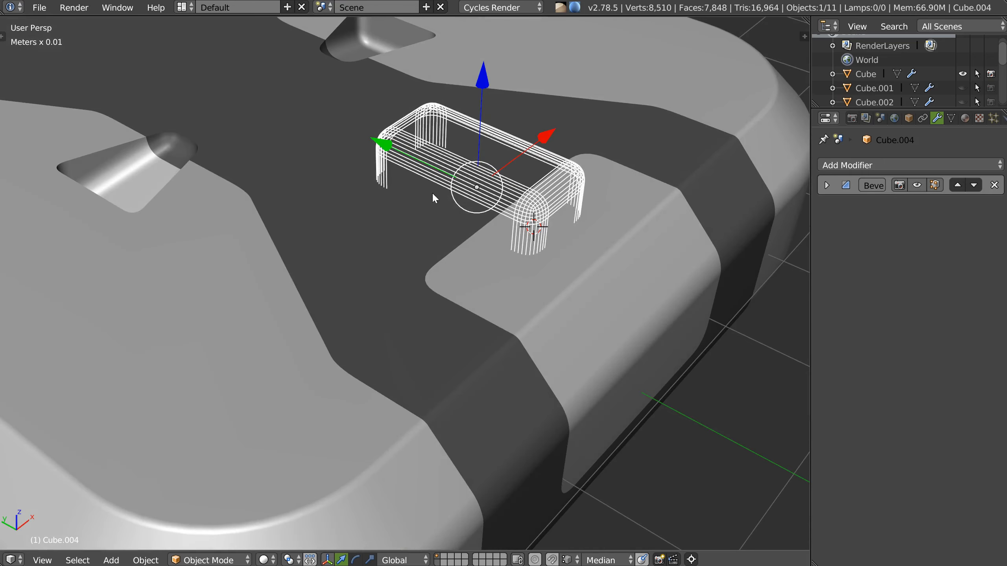
right_click(421, 190)
key("alt+s")
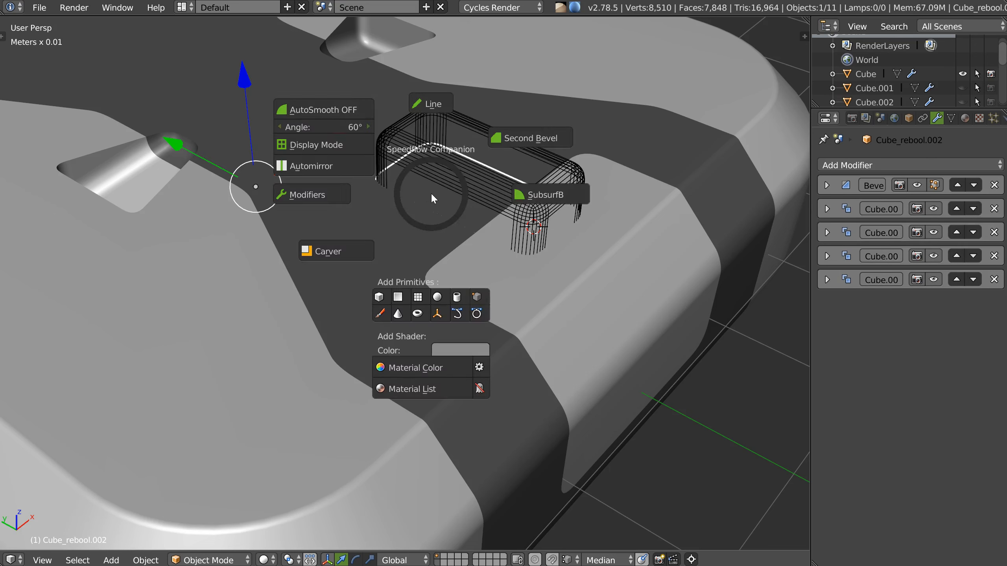
left_click(452, 350)
left_click(491, 244)
left_click_drag(492, 246, 492, 263)
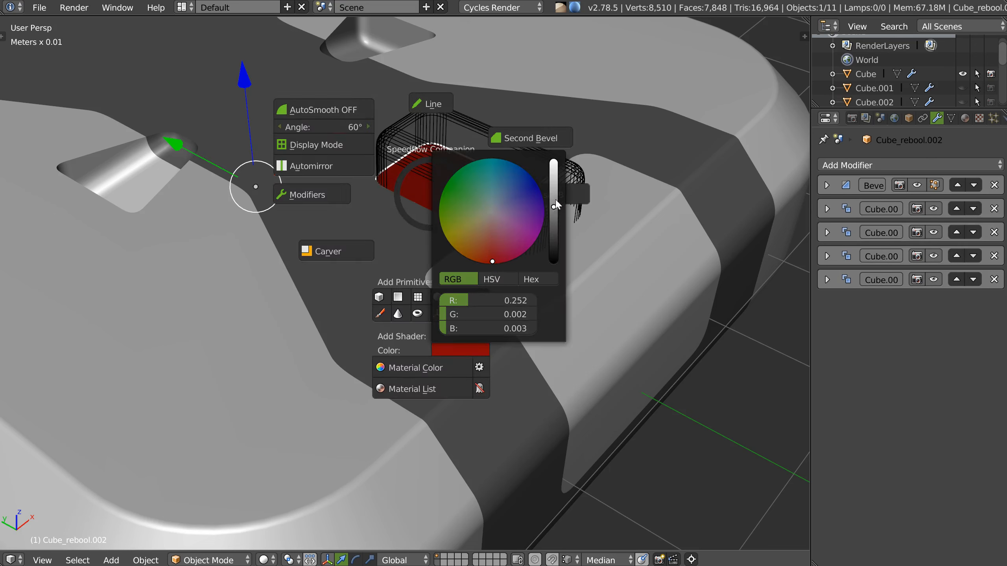
left_click(554, 193)
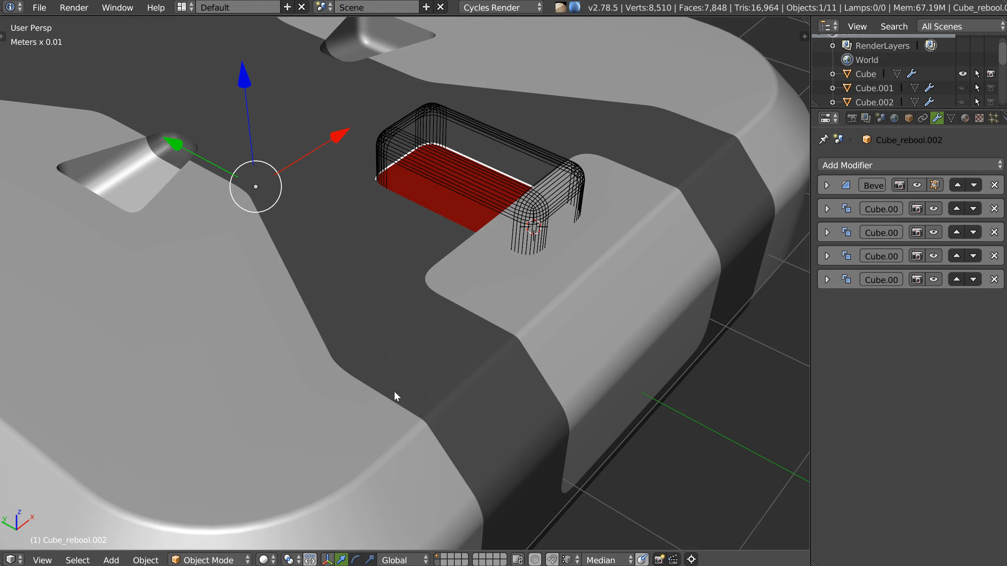
Delete the piece that was split off the front panel beneath the bevelled block
key("alt+s")
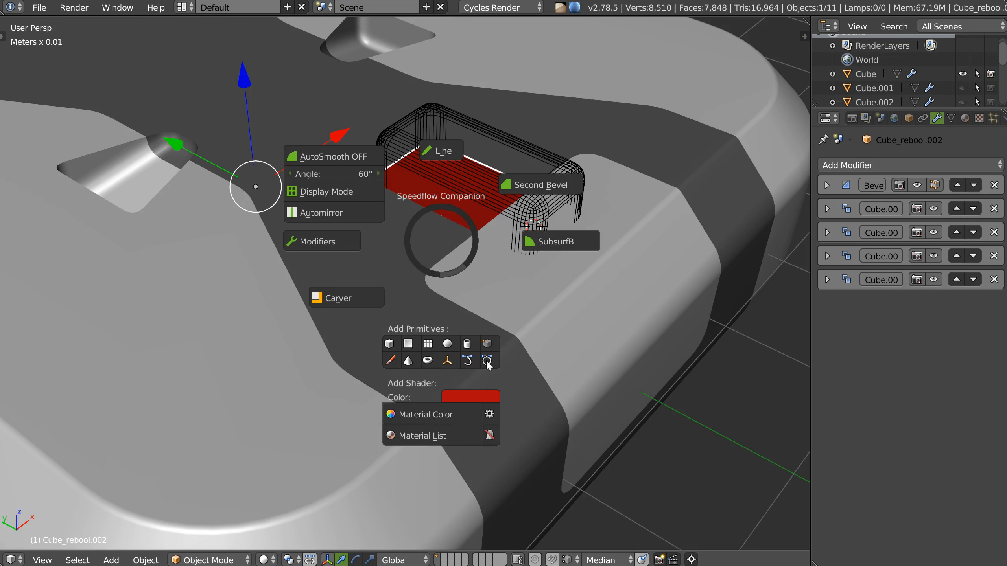
key("Escape")
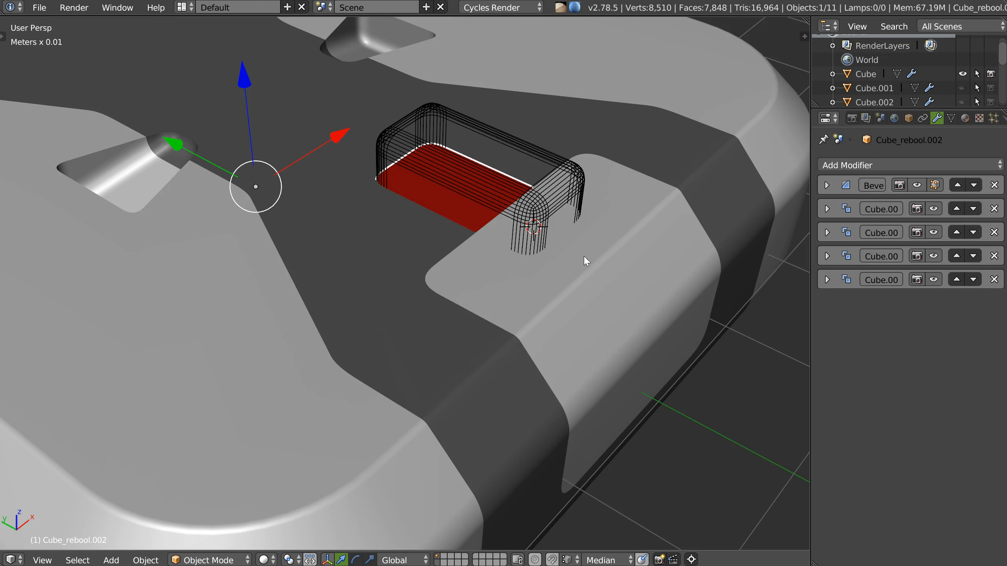
middle_click_drag(460, 218, 589, 205)
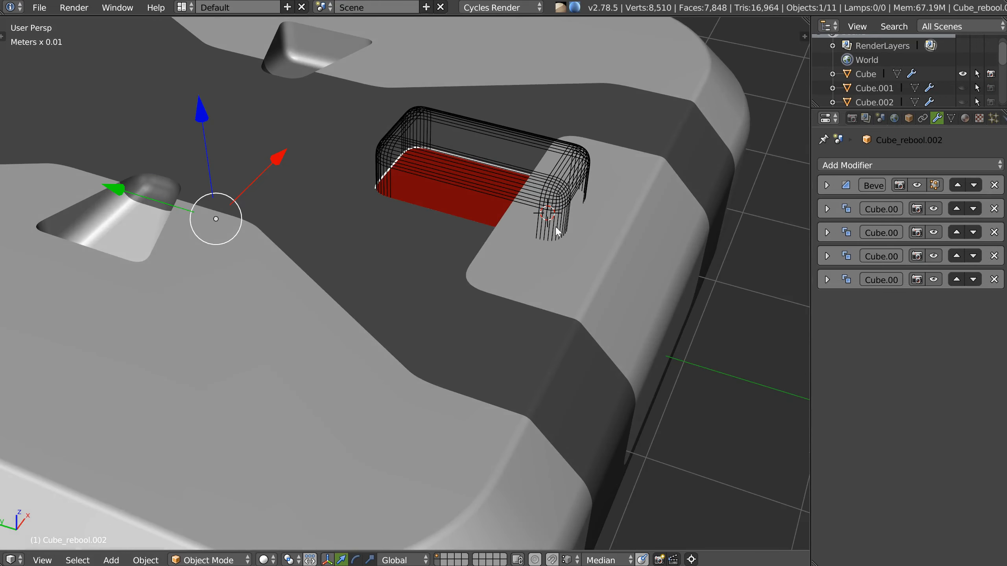
right_click(515, 224)
middle_click_drag(515, 224, 452, 234)
key("Delete")
scroll(446, 262, "up", 4)
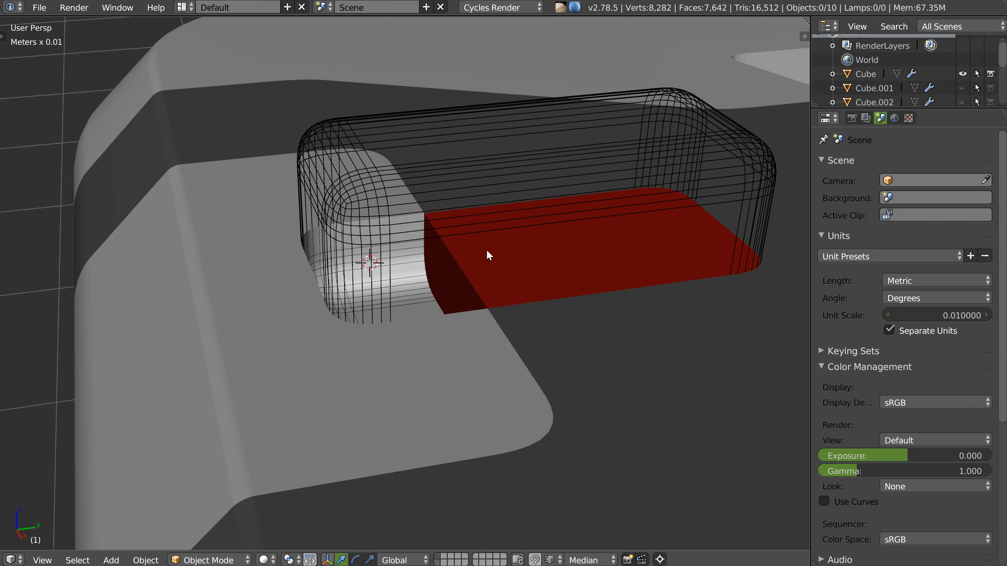
Select the front panel and cycle through its Speedflow booleans until its large cutter box is selected
right_click(480, 284)
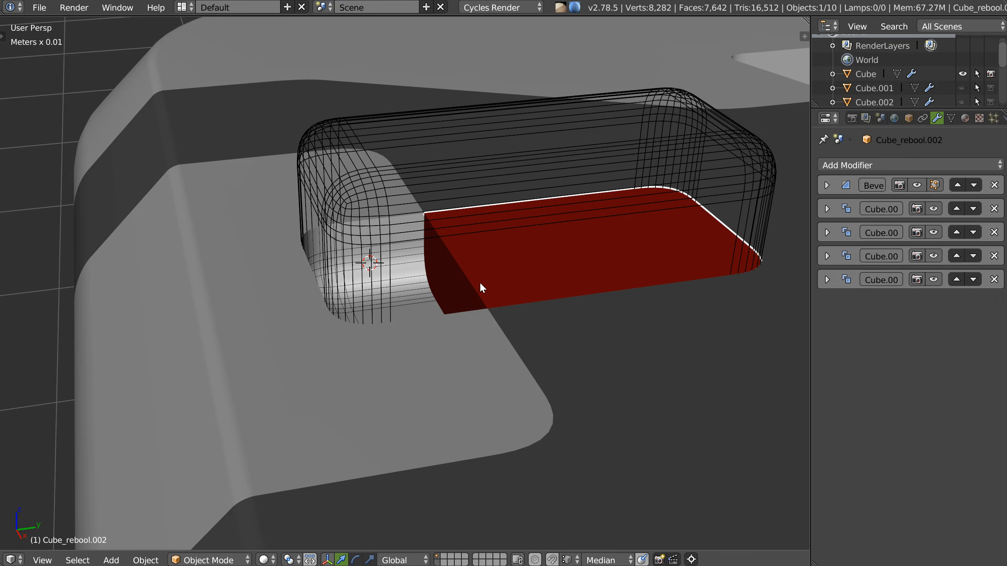
right_click(447, 176)
middle_click_drag(448, 177, 600, 219)
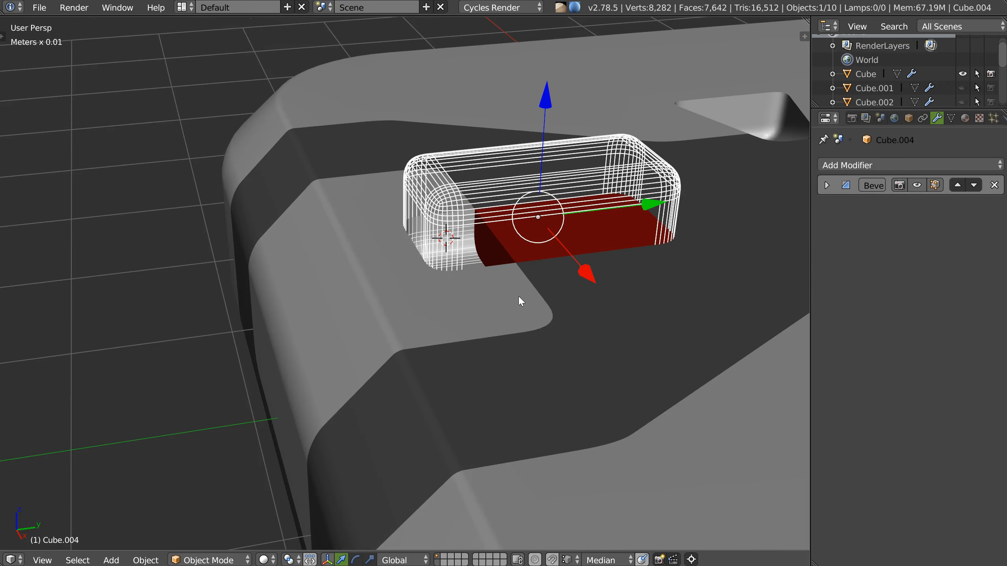
right_click(372, 305)
key("space")
left_click(485, 242)
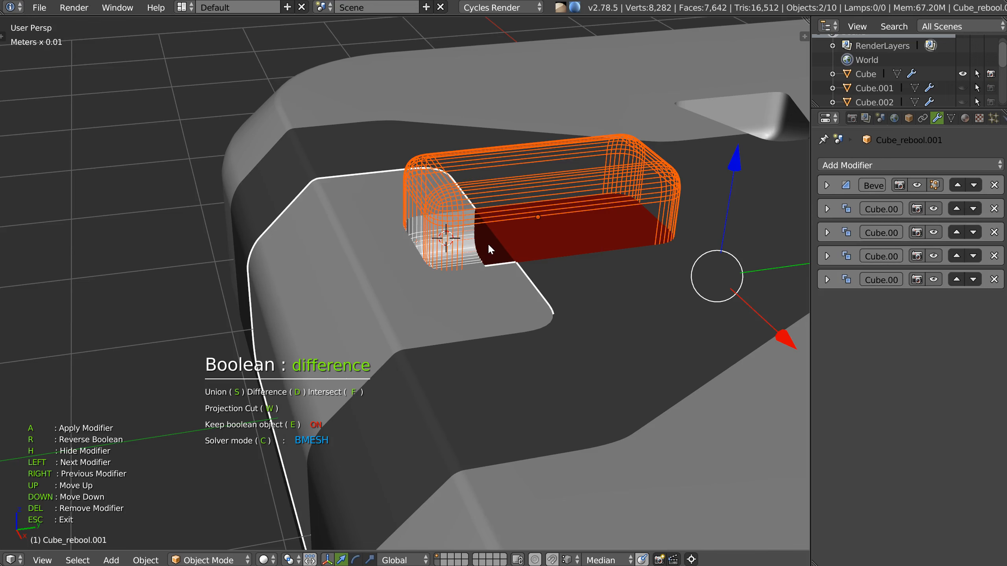
key("Right")
key("Escape")
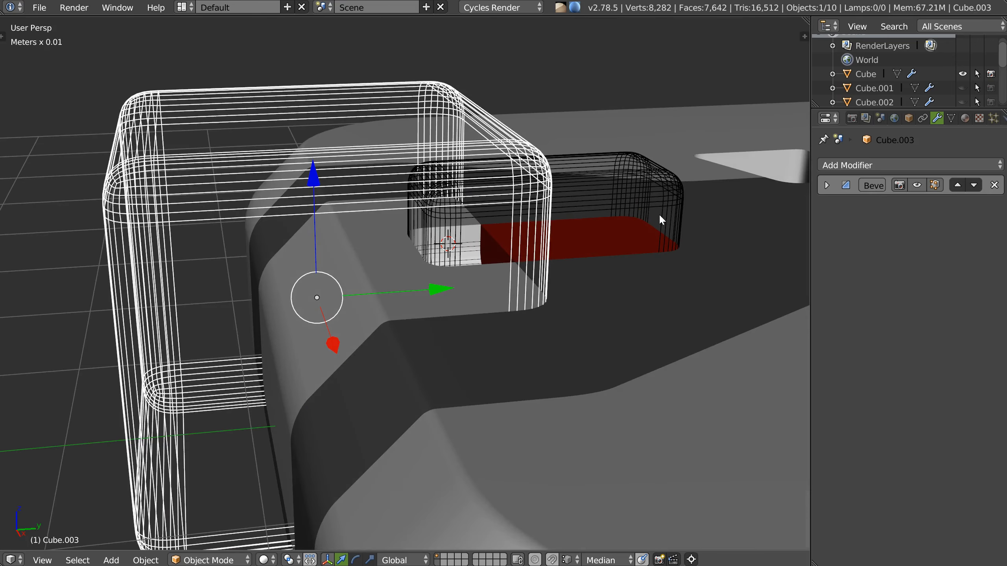
Hide the large cutter box and the bevelled block around the red inset
middle_click_drag(455, 243, 507, 204)
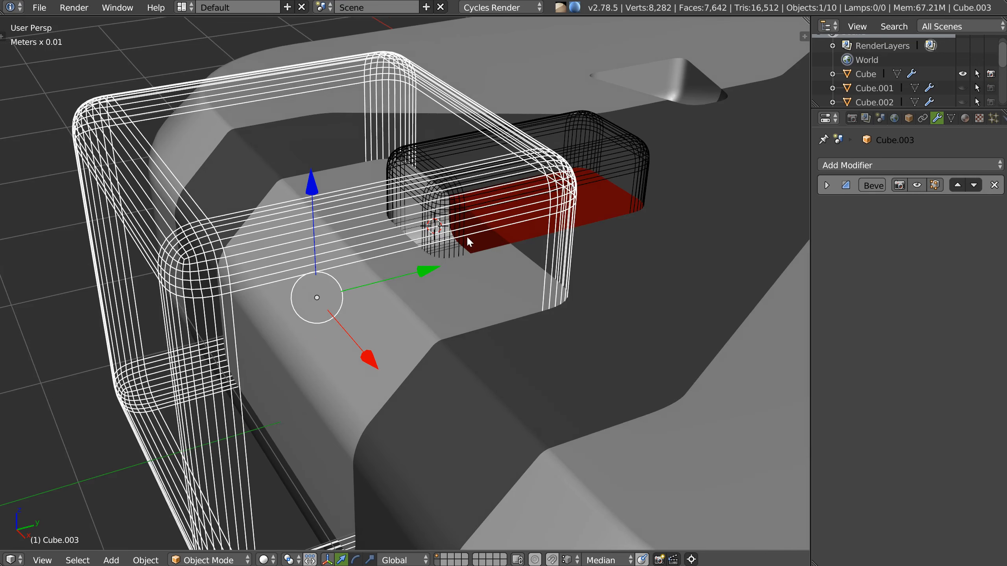
key("h")
right_click(445, 199)
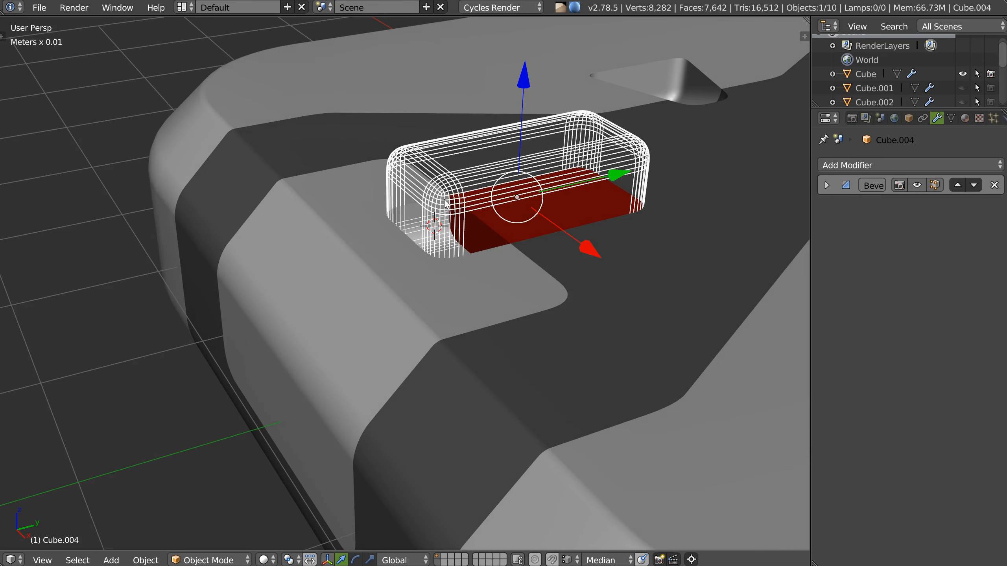
key("h")
Try to apply the red inset's boolean modifiers through Speedflow booleans
middle_click_drag(451, 228, 503, 190)
right_click(388, 164)
middle_click_drag(391, 168, 443, 271)
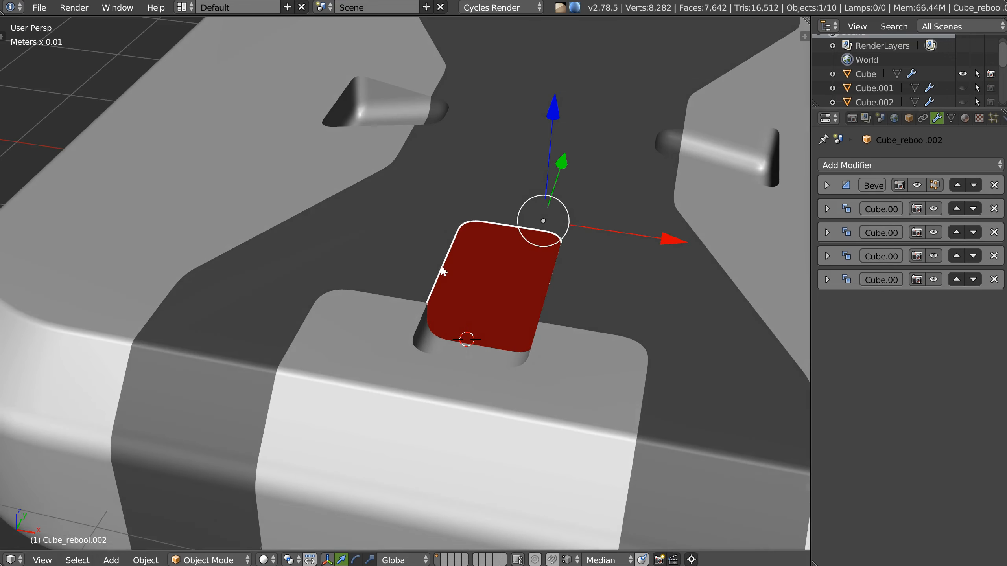
key("alt+s")
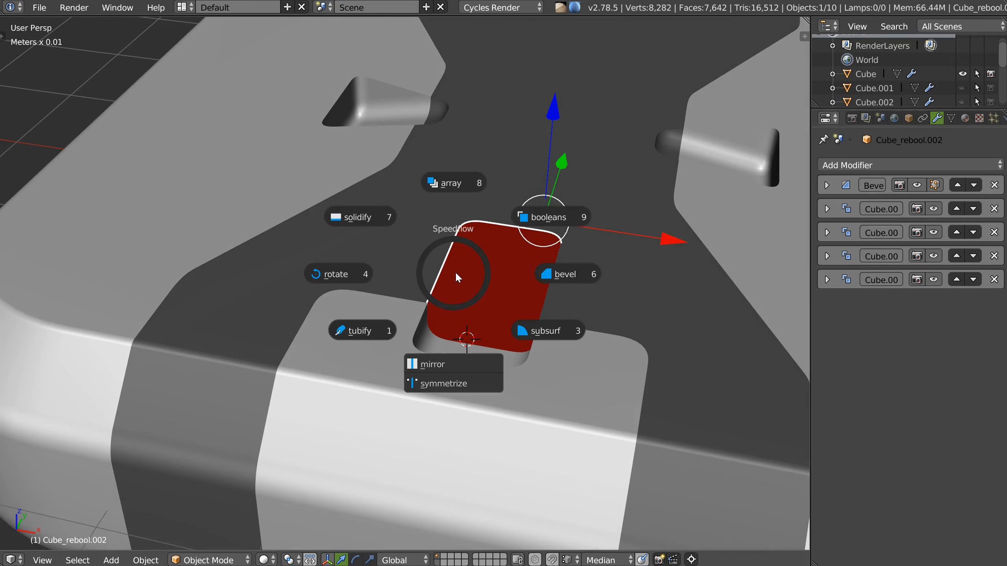
left_click(552, 218)
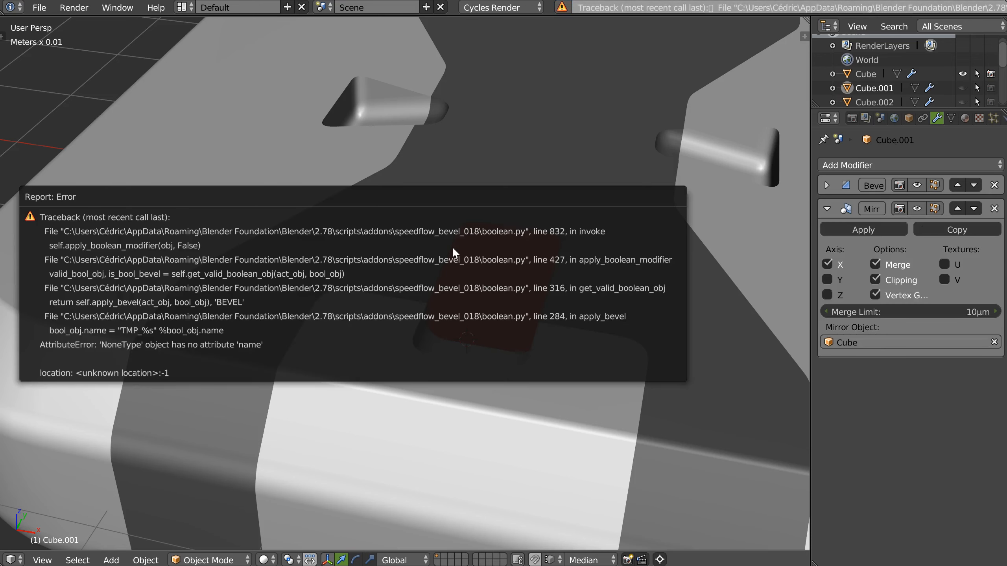
Remove the red inset's bevel modifier and apply all its remaining boolean modifiers with the Speedflow Companion
middle_click_drag(501, 245, 475, 331)
scroll(484, 290, "up", 3)
right_click(487, 292)
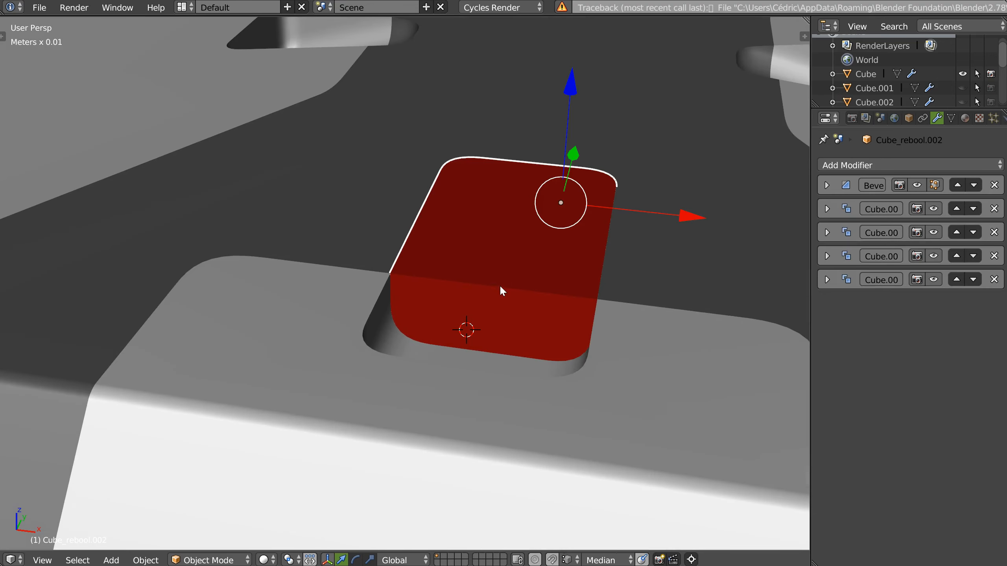
left_click(996, 185)
middle_click_drag(456, 276, 468, 265)
key("space")
key("Escape")
key("space")
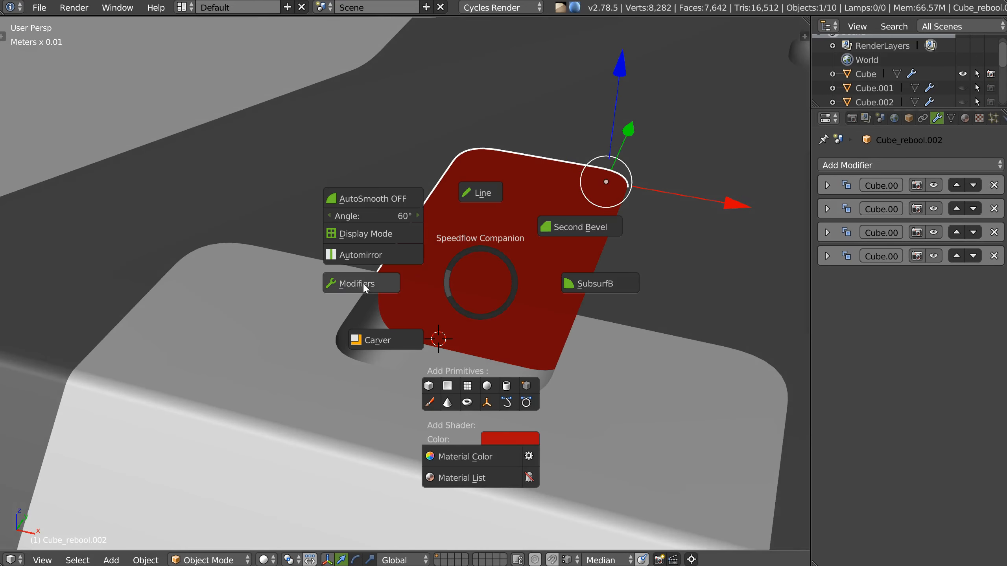
left_click(363, 283)
Add a Speedflow bevel about 0.03 wide with 10 segments to the red inset
middle_click_drag(369, 284, 527, 296)
key("Tab")
key("Tab")
left_click(482, 260)
key("space")
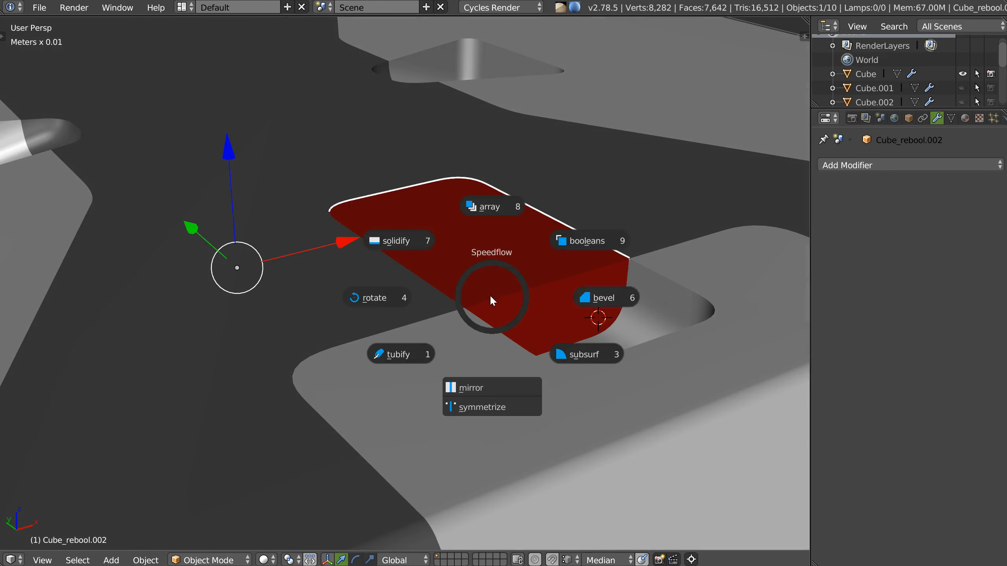
left_click(615, 301)
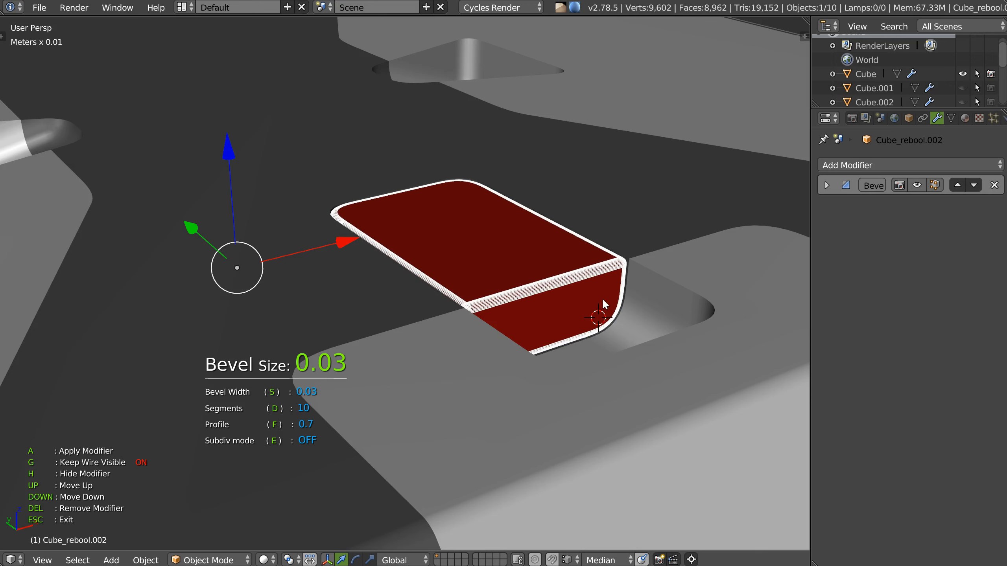
left_click(591, 302)
key("Escape")
Set the Speedflow bevel on the red inset's front top edge to about 0.08
key("Tab")
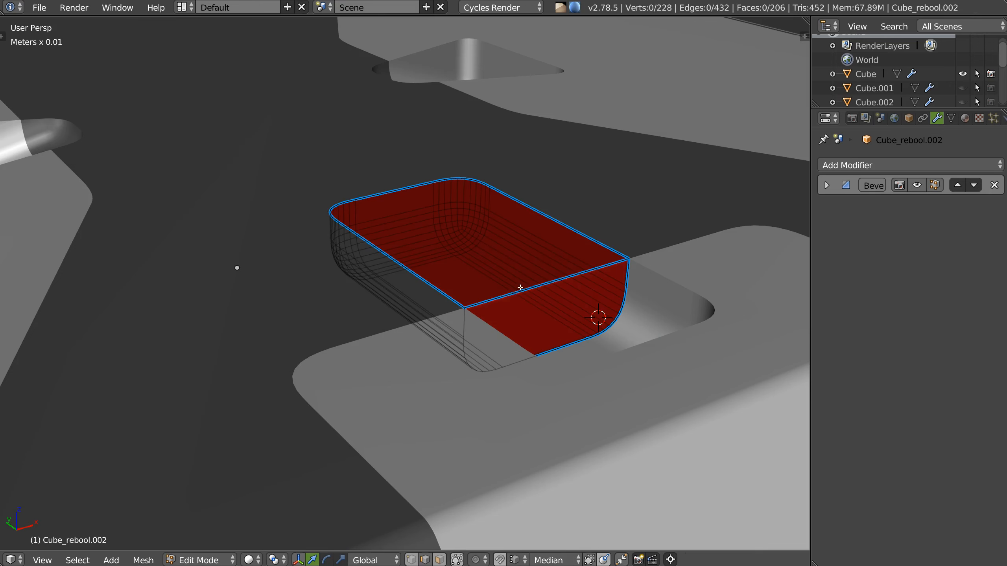
key("space")
left_click(624, 310)
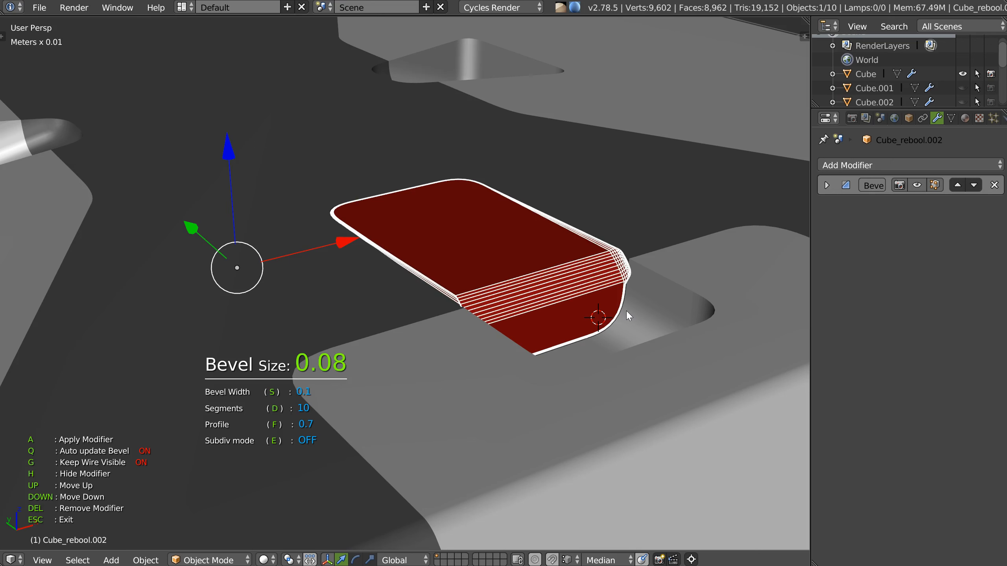
left_click(623, 312)
key("Escape")
Bevel the red inset's front top edge in the mesh with an offset of about 0.08 and 6 segments
key("Tab")
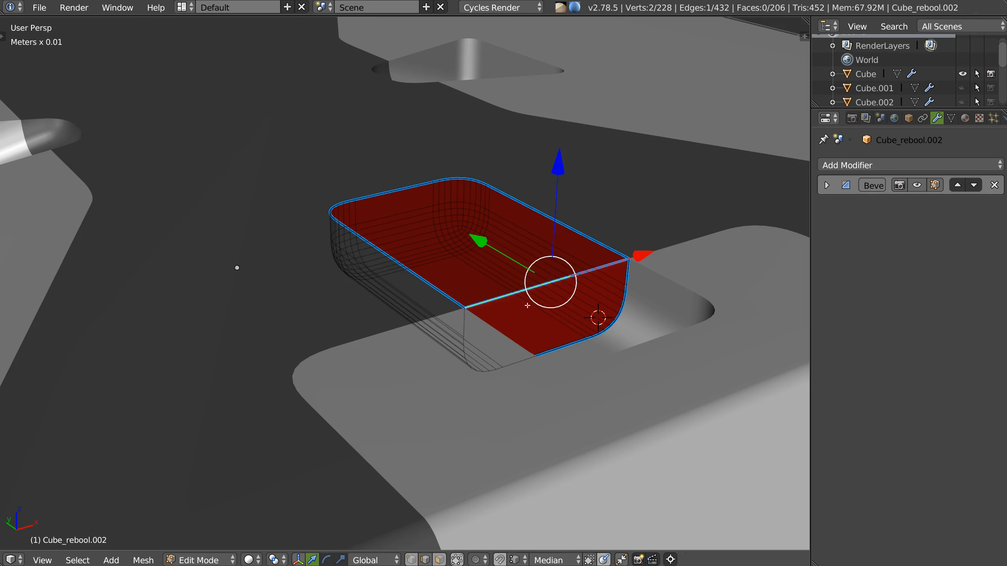
key("ctrl+b")
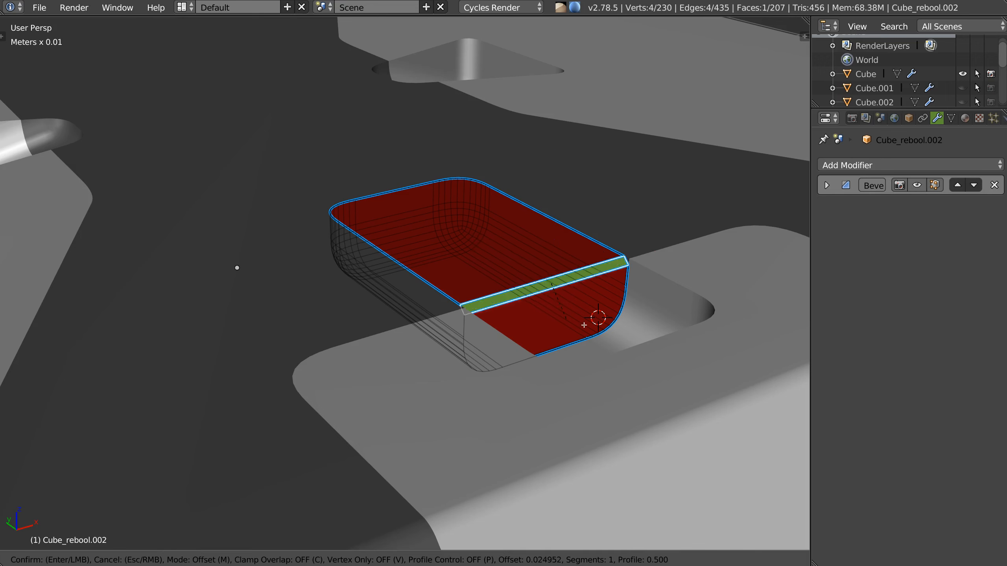
scroll(576, 324, "up", 3)
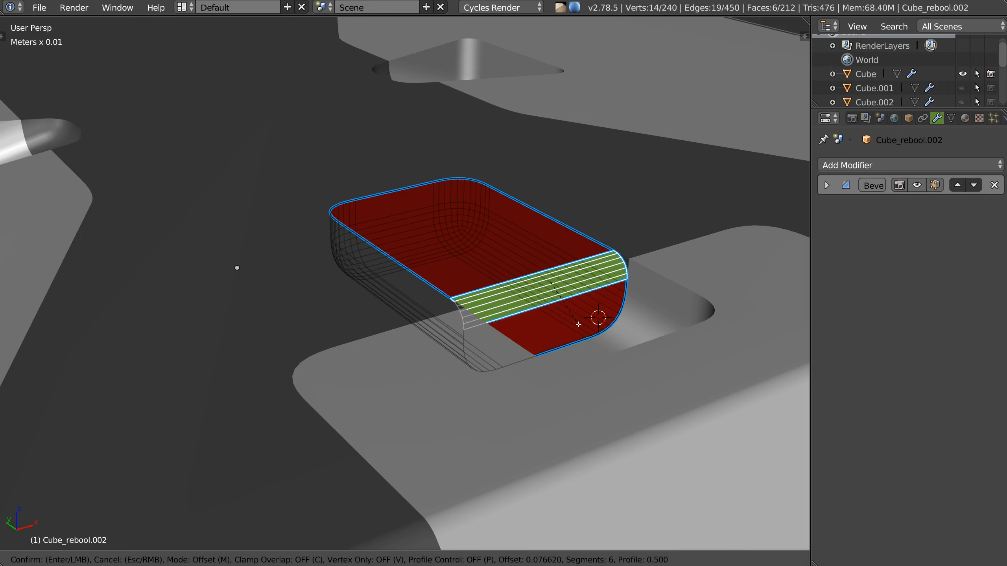
left_click(576, 324)
key("Tab")
Readjust the red inset's Speedflow bevel to a thin edge rounding with fewer segments
key("space")
left_click(584, 294)
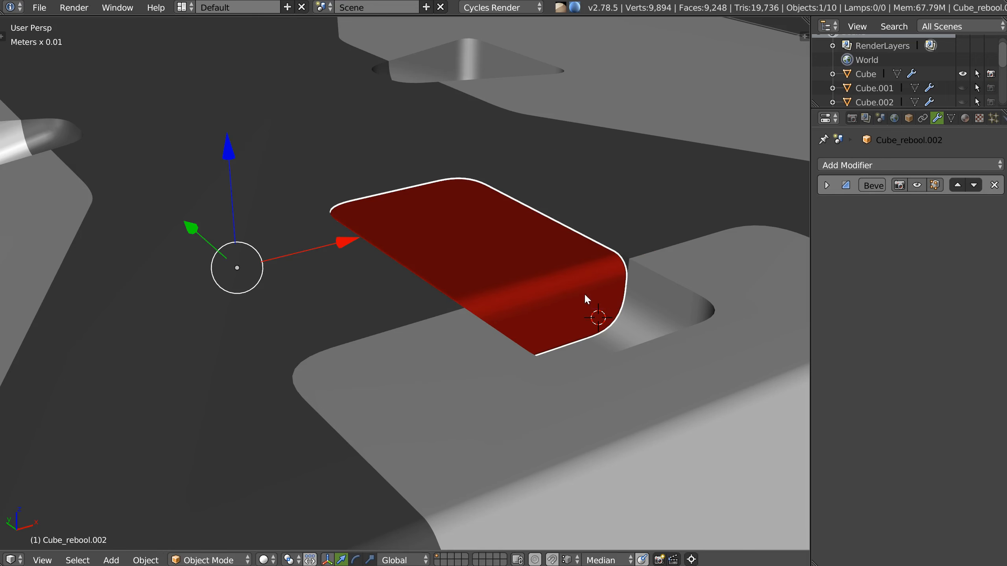
key("space")
left_click(618, 305)
left_click(538, 319)
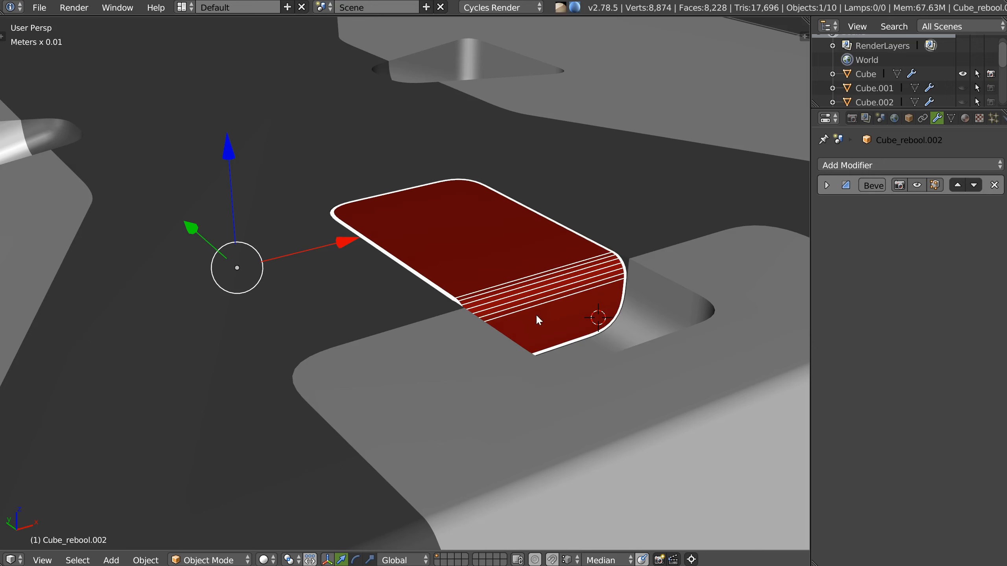
key("shift+z")
left_click(587, 318)
Bring up the front panel's large cutter box again through its Speedflow booleans
mouse_move(555, 318)
middle_mouse_down()
mouse_move(438, 314)
mouse_move(436, 298)
mouse_move(483, 272)
mouse_move(418, 313)
middle_mouse_up()
scroll(439, 308, "down", 3)
right_click(417, 315, "shift")
key("space")
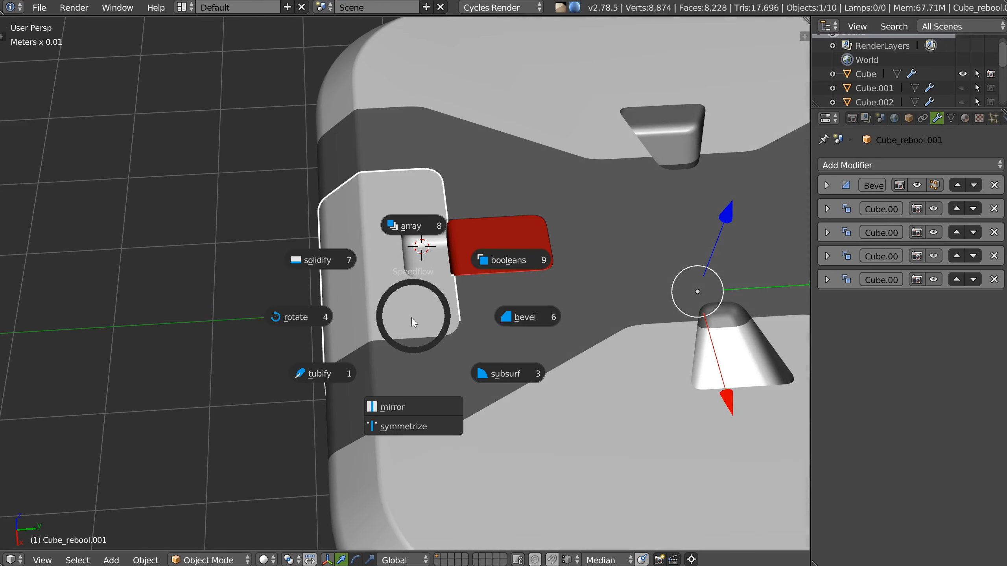
left_click(515, 262)
key("Right")
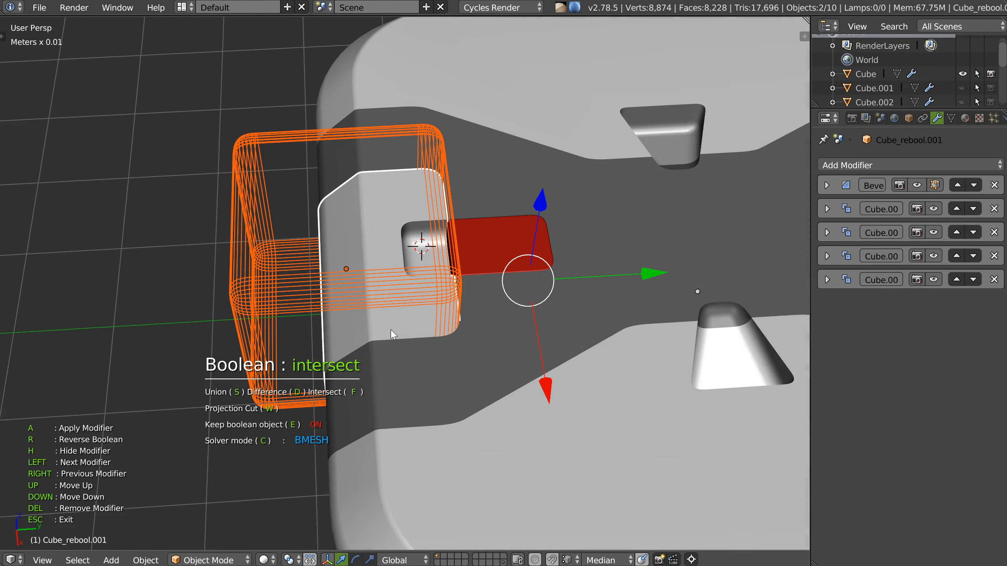
left_click(487, 288)
Move the cutter box slightly inward along Y so the front panel extends past the inset's front edge, and hide the cutter
left_click_drag(469, 265, 492, 265)
mouse_move(492, 265)
middle_mouse_down()
mouse_move(464, 288)
mouse_move(488, 254)
middle_mouse_up()
mouse_move(489, 254)
left_mouse_down()
mouse_move(499, 252)
mouse_move(485, 254)
left_mouse_up()
middle_click_drag(485, 253, 491, 322)
scroll(422, 279, "up", 4)
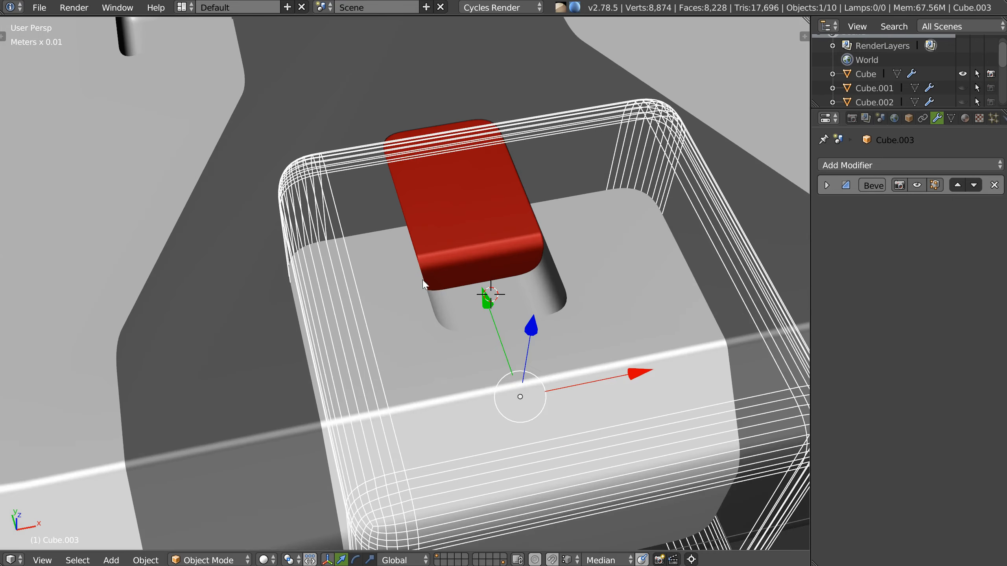
middle_click_drag(500, 246, 410, 266)
scroll(519, 265, "down", 4)
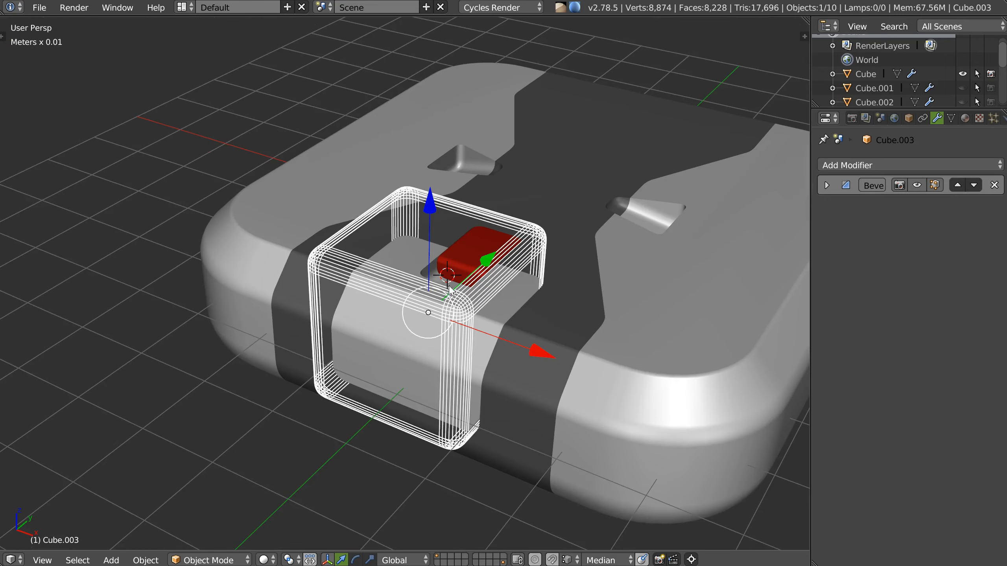
key("h")
Set the Speedflow bevel size of the outer body's bottom edge loop to 0.3
middle_click_drag(477, 279, 505, 194)
scroll(437, 258, "down", 4)
middle_click_drag(436, 258, 417, 274)
right_click(416, 276)
key("Tab")
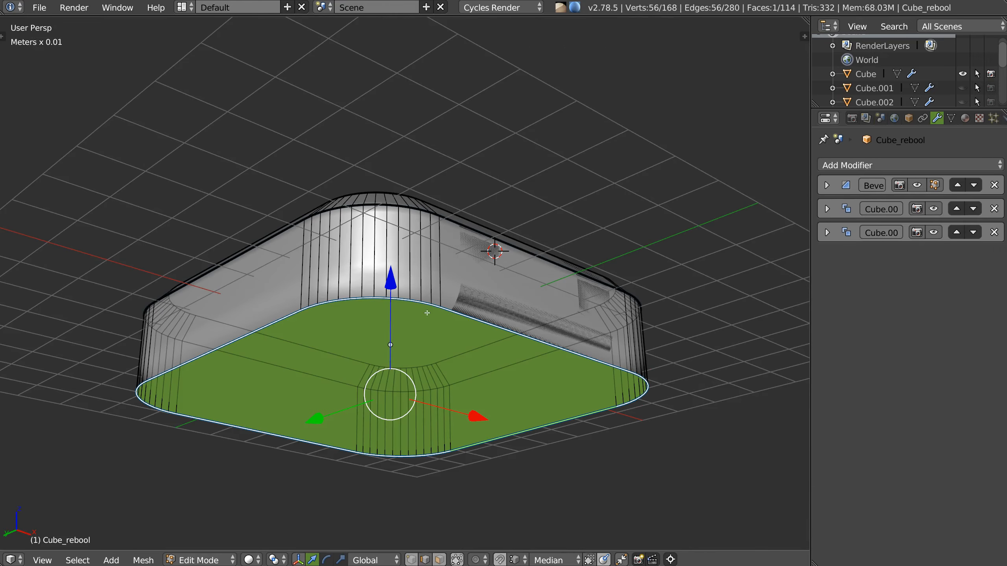
key("space")
left_click(542, 308)
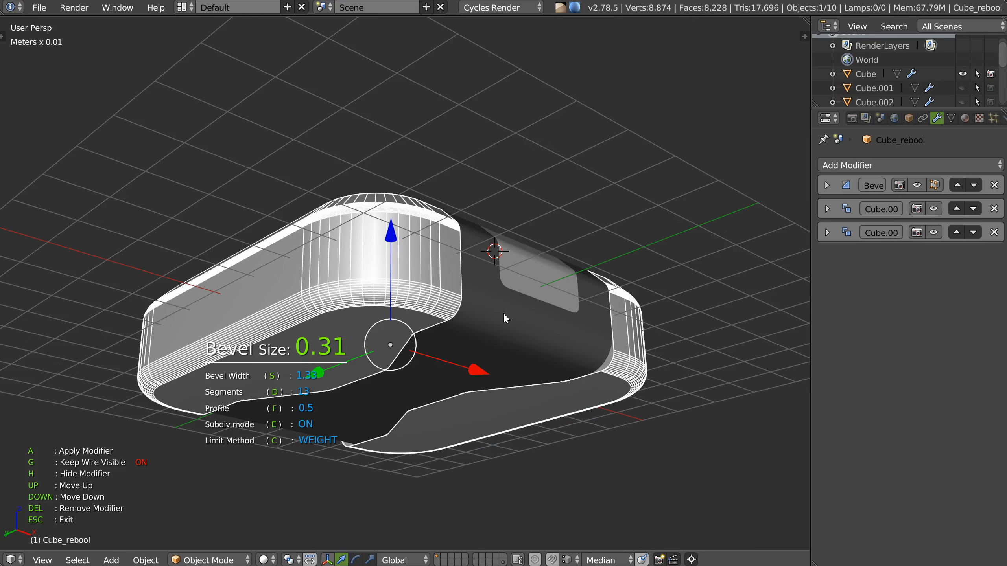
type(".33")
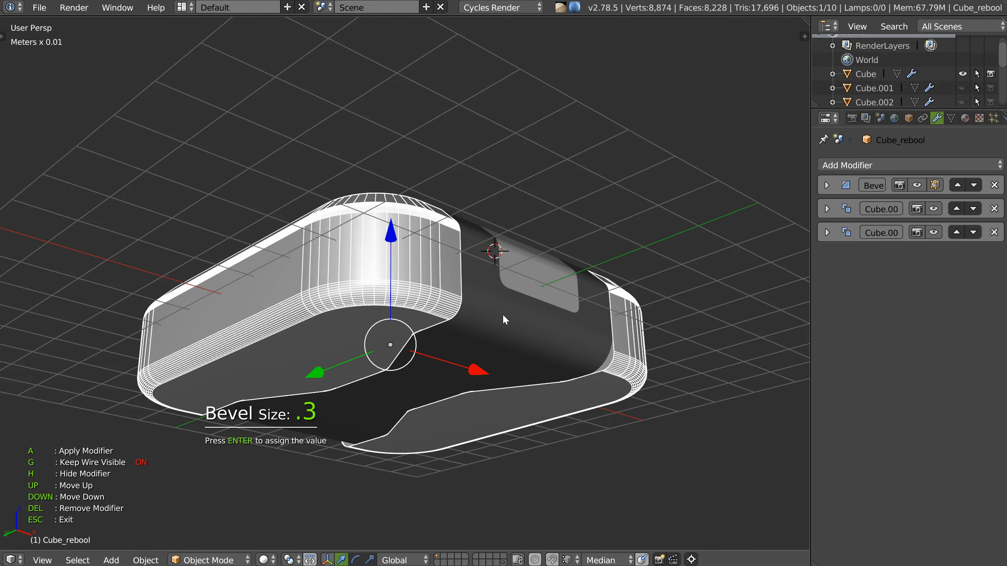
key("Return")
key("Tab")
key("Tab")
key("Tab")
left_click(497, 242)
Give the dark centre piece's bottom edge loop the same Speedflow bevel size of 0.3
right_click(505, 332)
middle_click_drag(505, 332, 487, 322)
key("Tab")
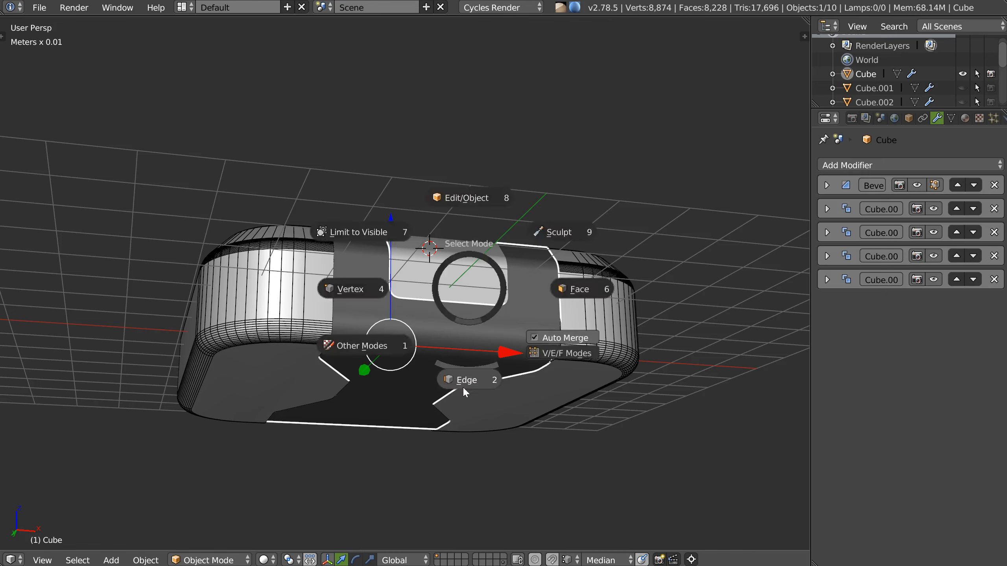
left_click(463, 386)
key("space")
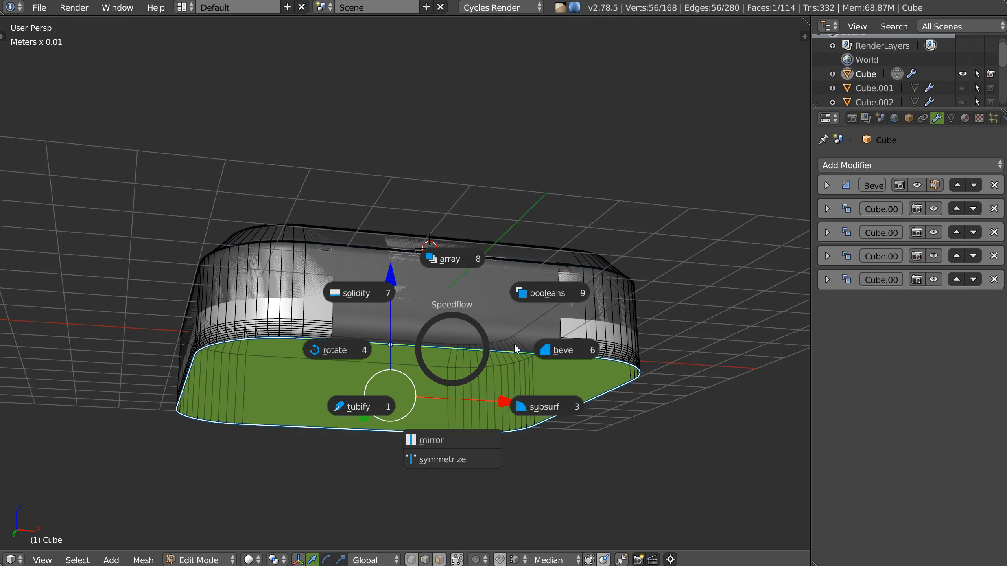
left_click(551, 350)
type("3")
key("Return")
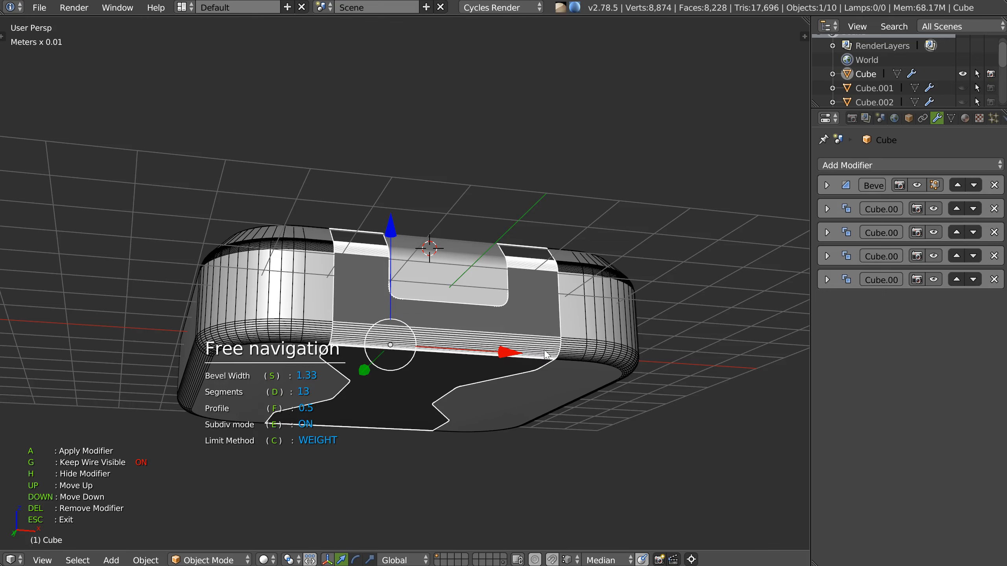
key("Escape")
key("Tab")
left_click(474, 315)
Shrink the dark centre piece uniformly in two passes, to about 0.98 and about 0.987
middle_click_drag(475, 315, 540, 239)
scroll(541, 295, "up", 1)
middle_click_drag(570, 333, 683, 284)
key("s")
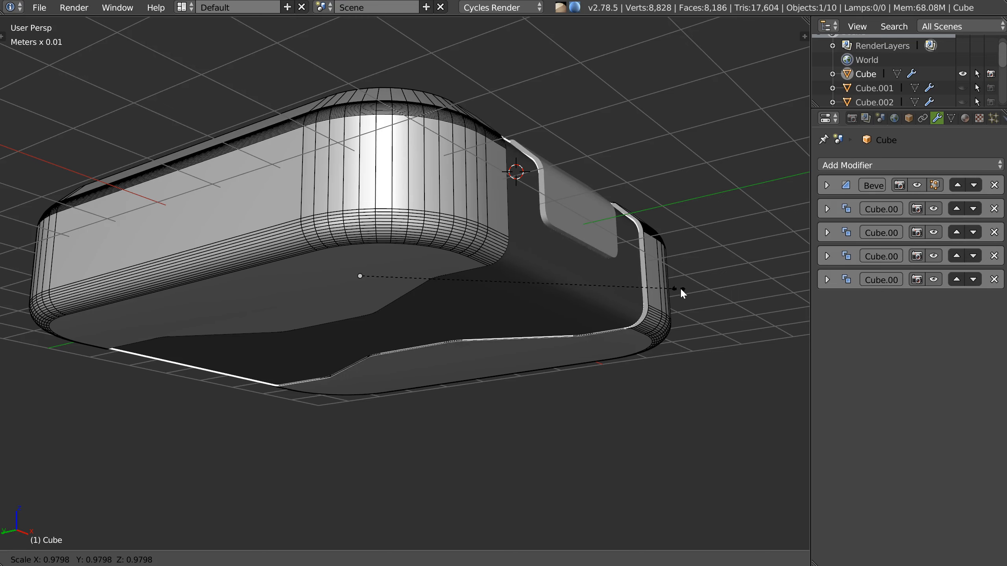
left_click(681, 288)
middle_click_drag(671, 286, 642, 320)
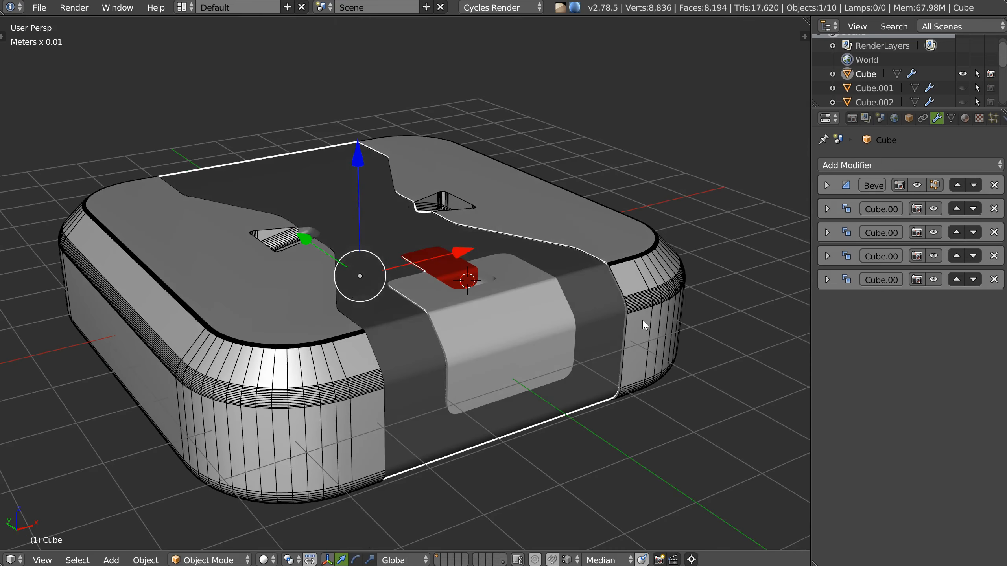
key("s")
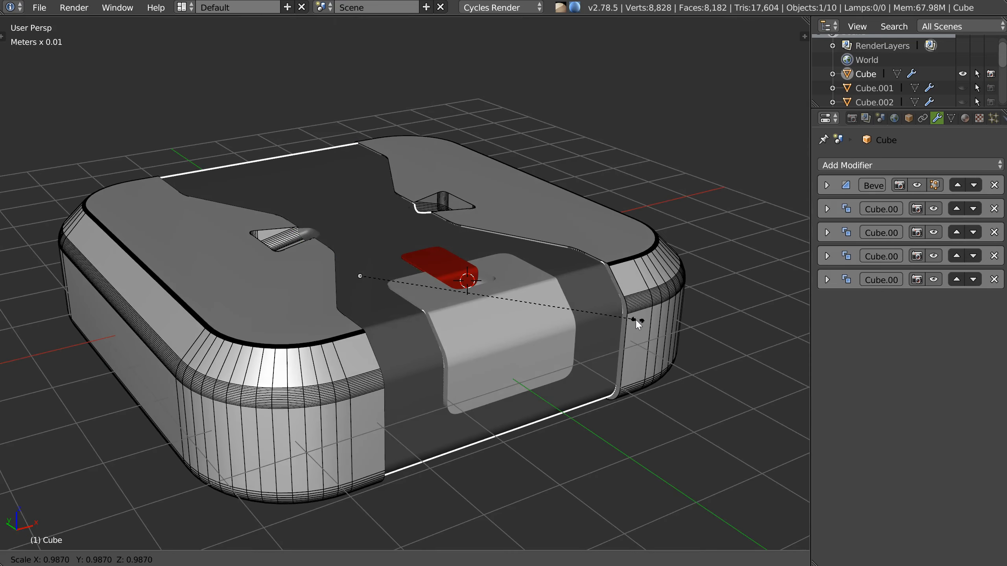
left_click(635, 319)
Nudge the dark centre piece slightly upward along Z
middle_click_drag(490, 200, 439, 87)
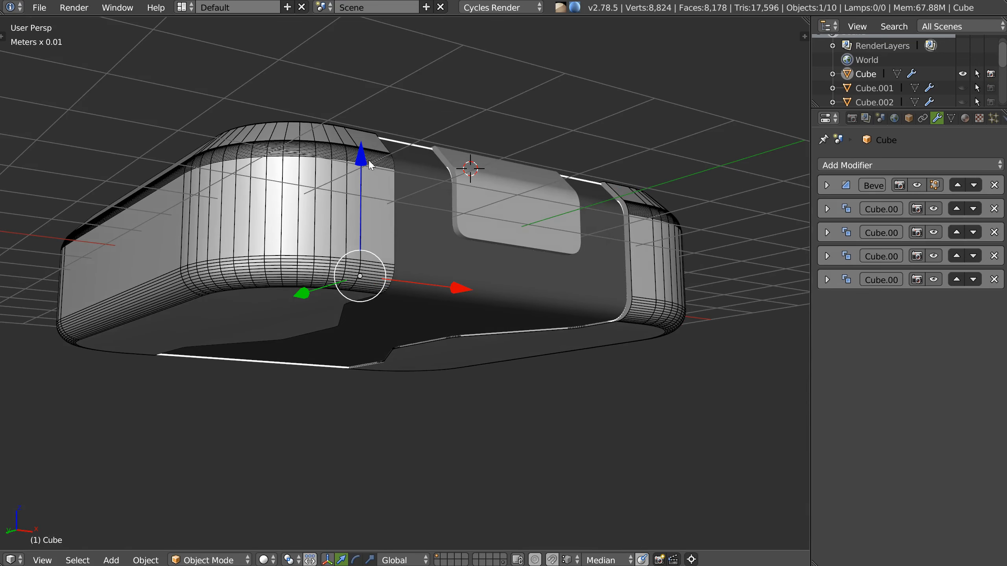
left_click_drag(361, 159, 360, 154)
middle_click_drag(471, 225, 565, 224)
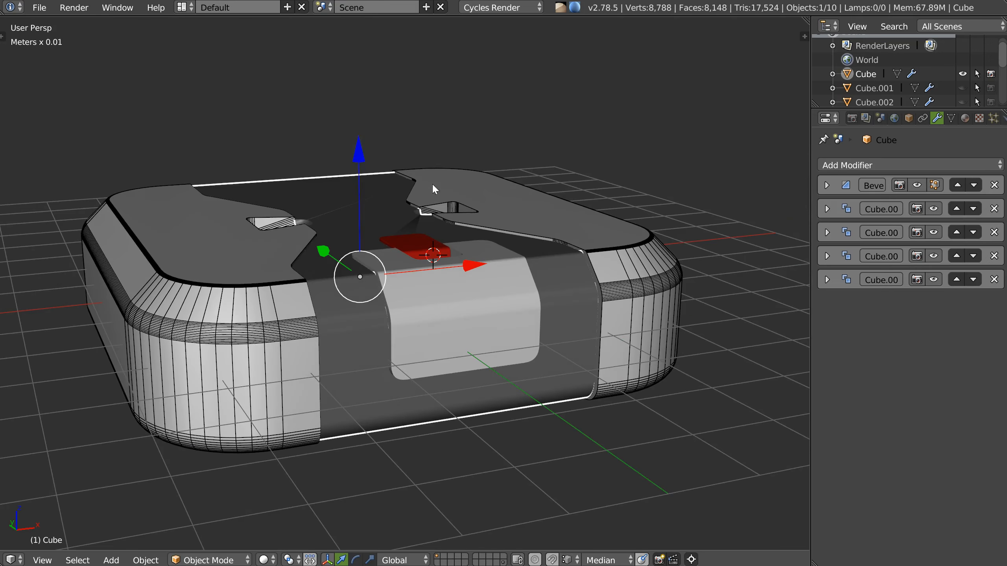
middle_click_drag(409, 136, 390, 121)
key("s")
key("y")
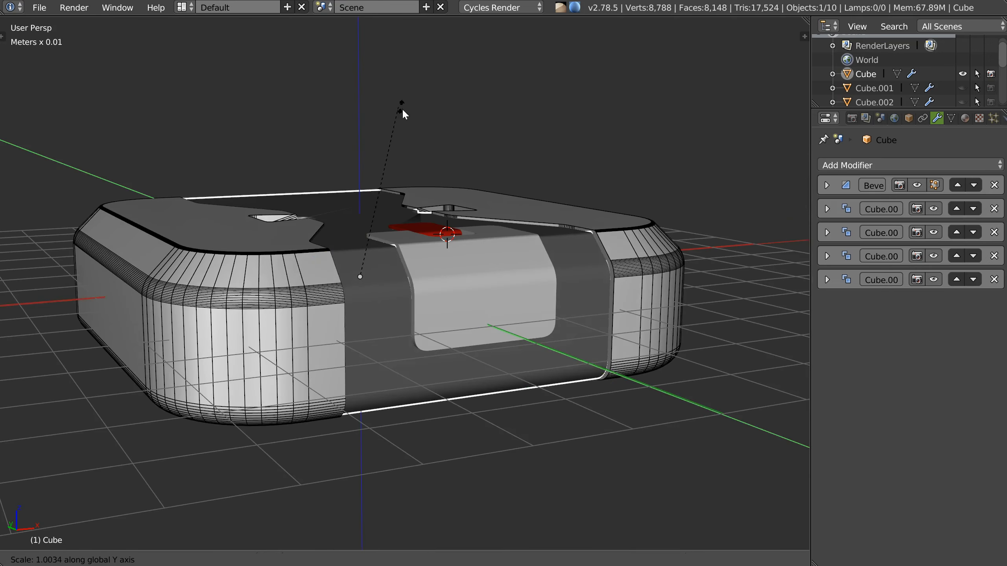
right_click(403, 115)
Scale the dark centre piece to about 0.977 along Z, and fine-tune its height along Z in the front view
key("s")
key("z")
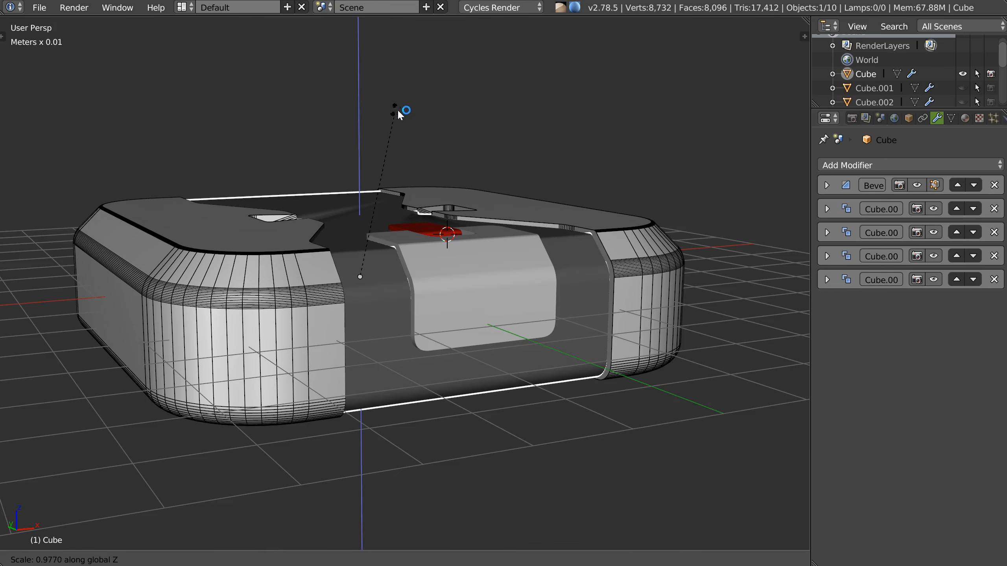
left_click(397, 111)
key("KP_1")
key("KP_3")
key("KP_1")
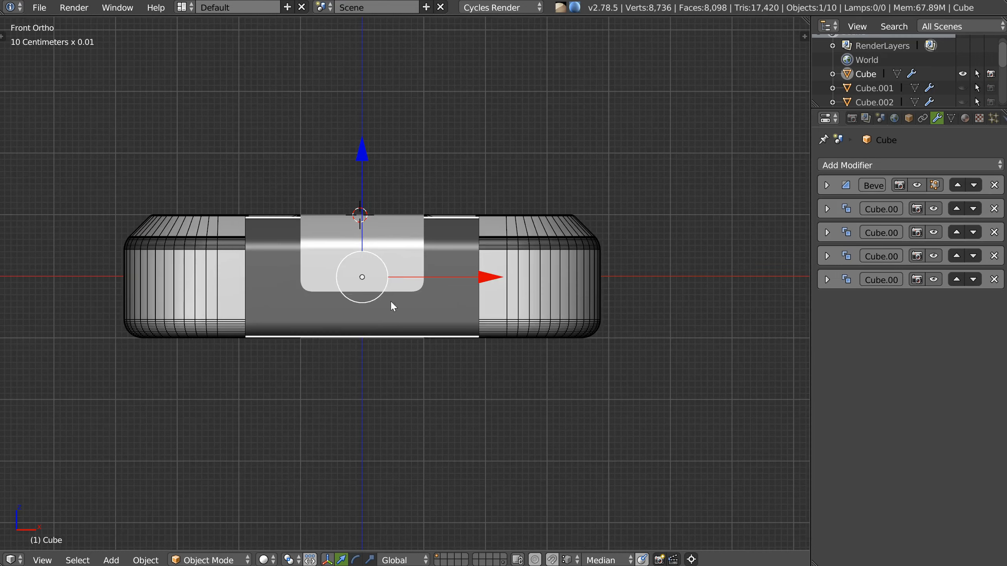
scroll(386, 289, "up", 6)
middle_click_drag(385, 287, 437, 227, "shift")
middle_click_drag(570, 173, 424, 145, "shift")
left_click_drag(226, 50, 223, 50)
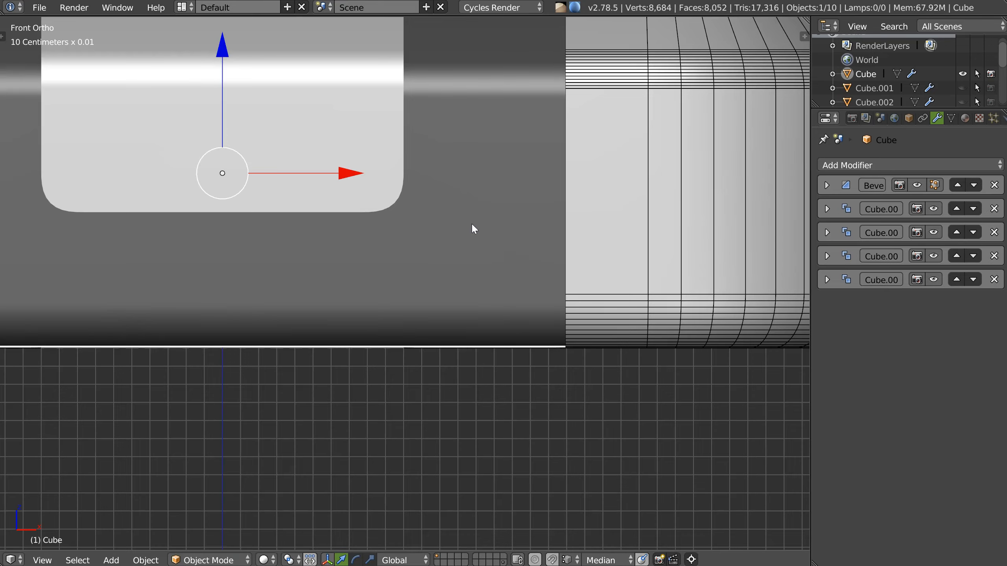
Bring up the side notches' mirrored cutter through the centre piece's Speedflow booleans, lower it slightly along Z, and hide it
scroll(471, 223, "down", 5)
middle_click_drag(459, 197, 444, 218)
scroll(476, 198, "down", 3)
scroll(459, 204, "up", 3)
scroll(452, 198, "down", 3)
scroll(492, 159, "up", 7)
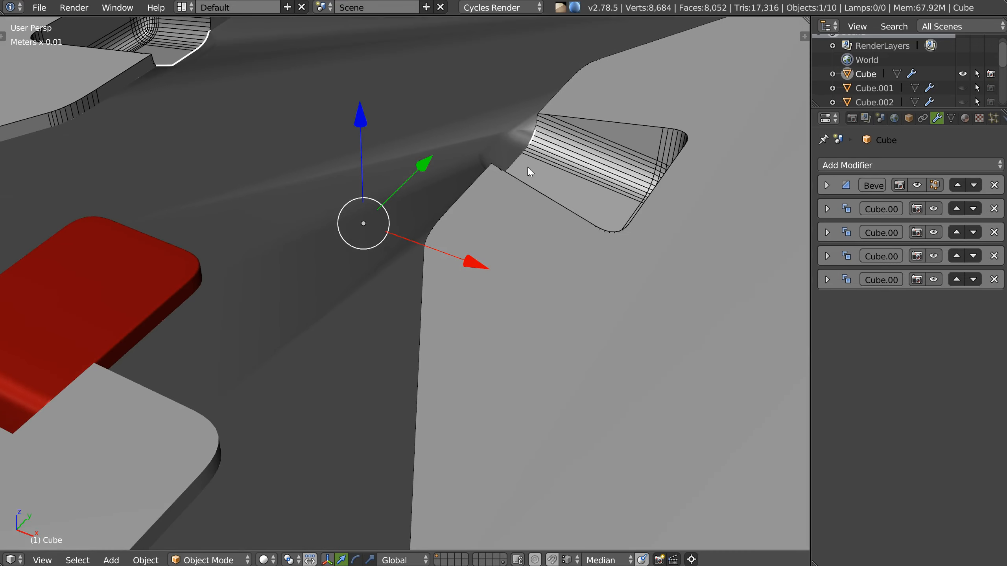
key("space")
left_click(522, 170)
key("Left")
key("Left")
left_click(572, 123)
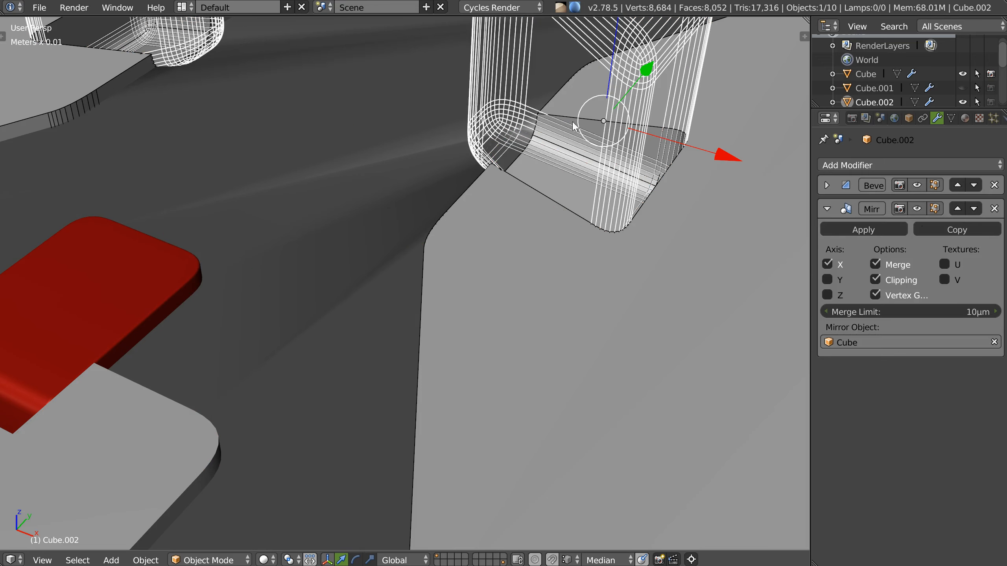
left_click_drag(617, 36, 613, 53)
scroll(509, 167, "down", 10)
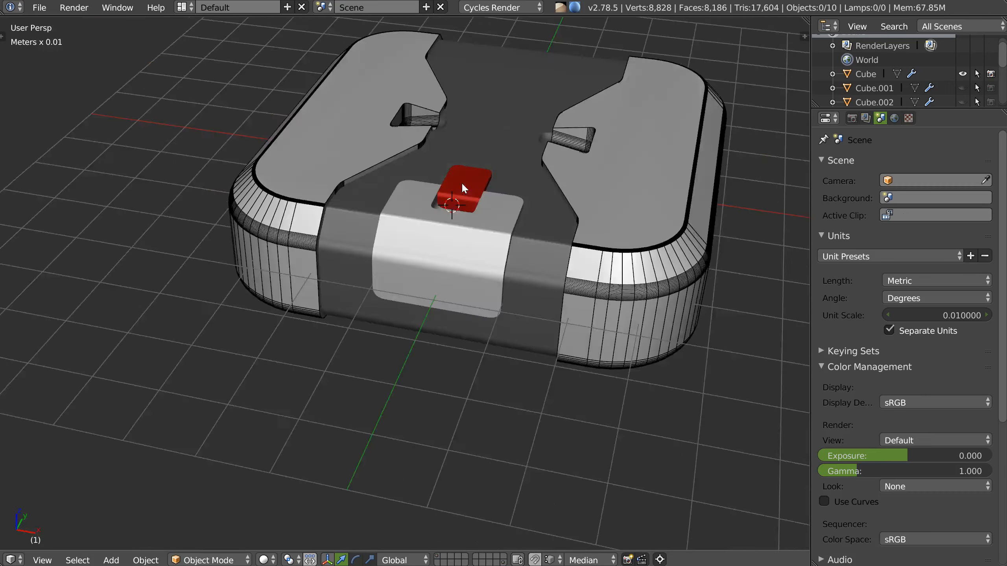
Turn off the wireframe overlay on the model for a clean shaded view
scroll(461, 182, "up", 6)
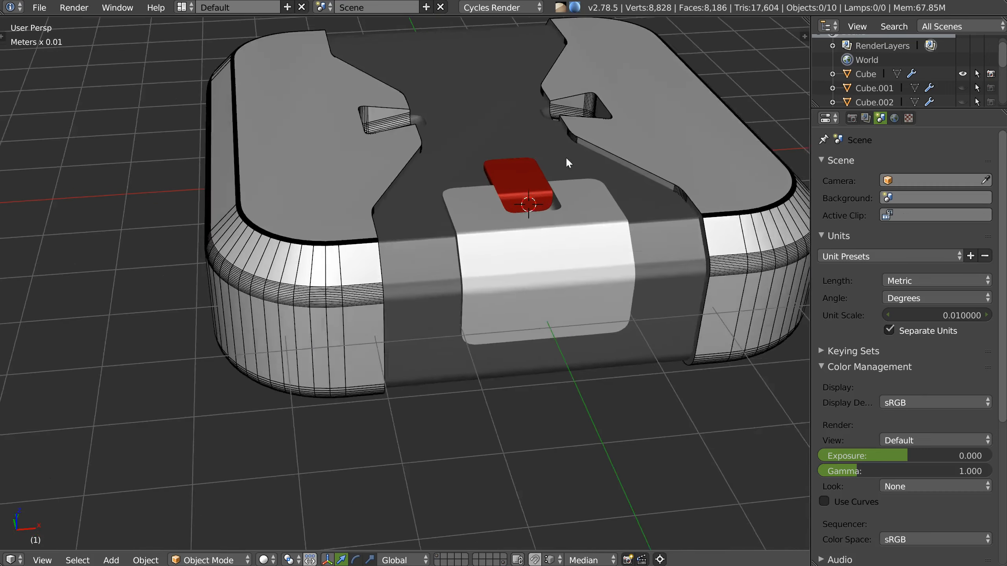
key("z")
left_click(661, 158)
middle_click_drag(535, 171, 552, 181)
middle_click_drag(617, 157, 456, 270, "shift")
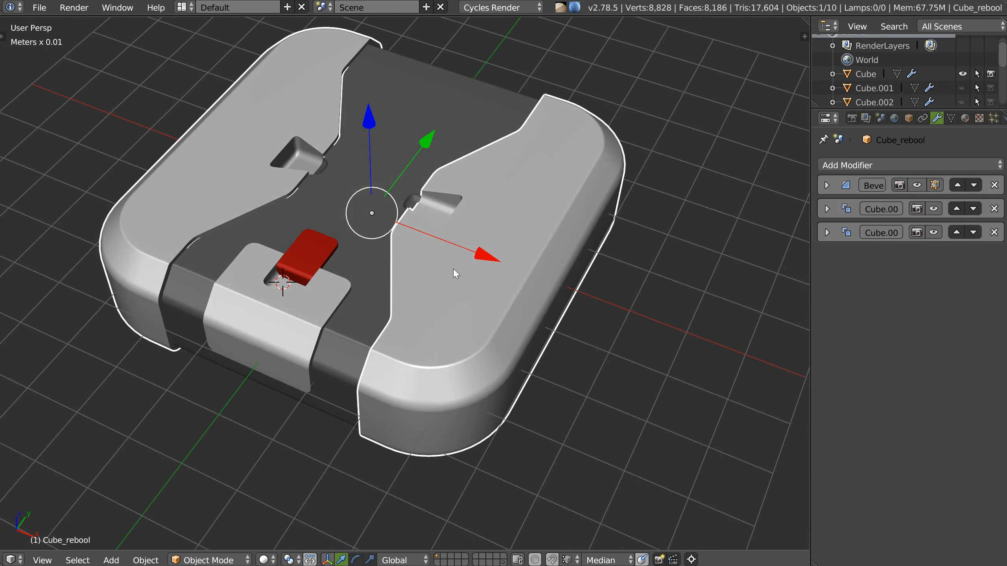
Add a cylinder at the 3D cursor and set it to 32 vertices
right_click(493, 261)
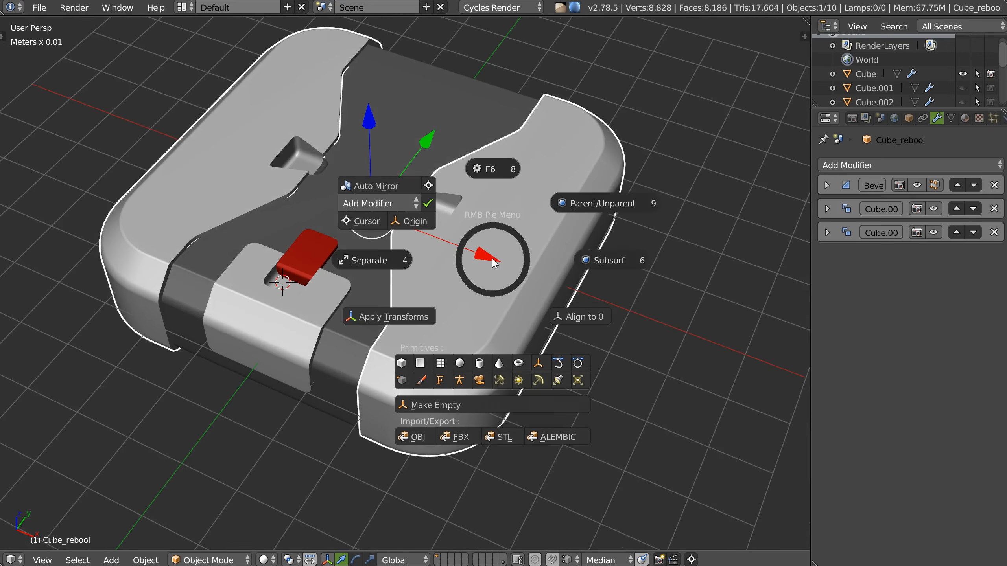
left_click(480, 363)
middle_click_drag(346, 263, 434, 169)
key("F6")
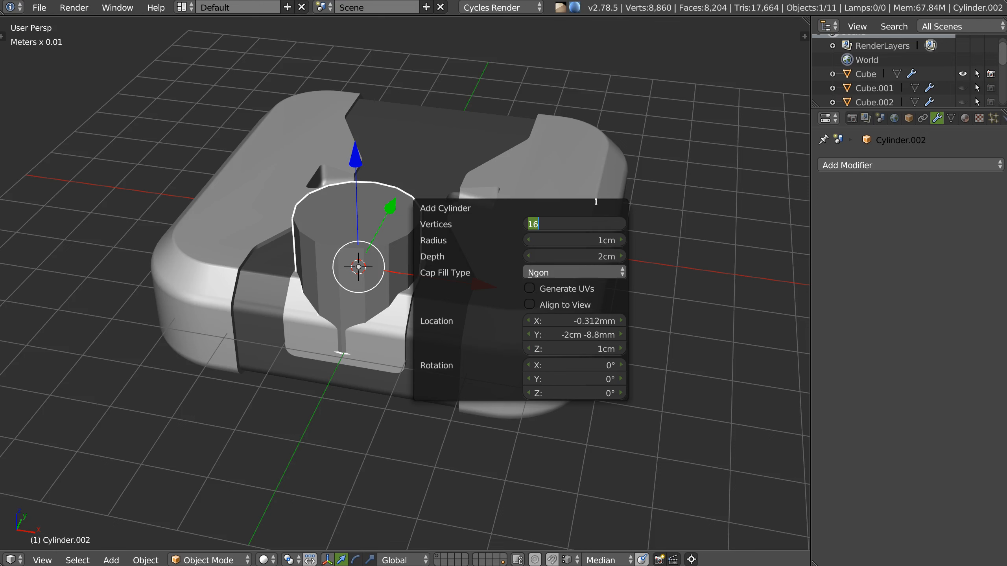
key("Return")
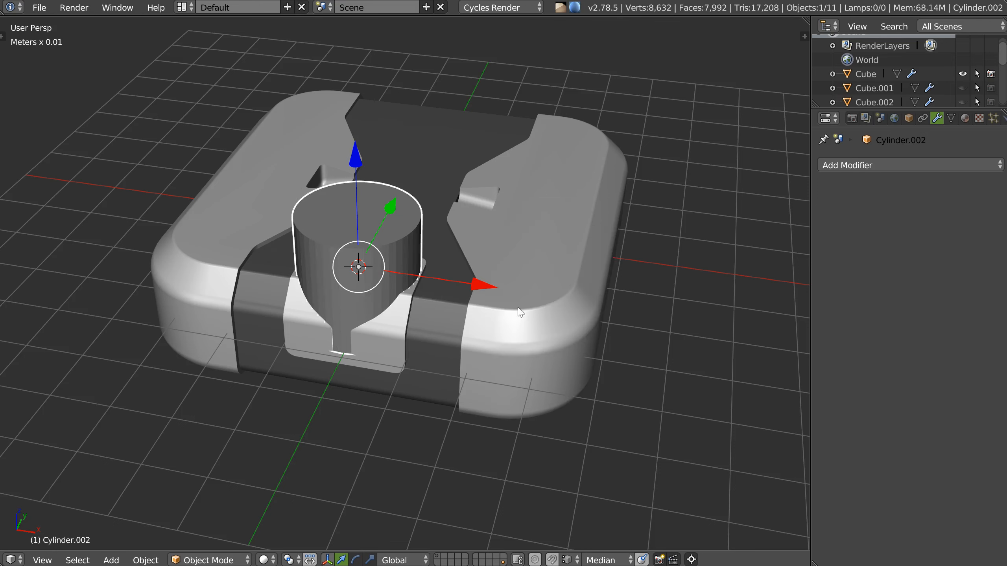
key("F6")
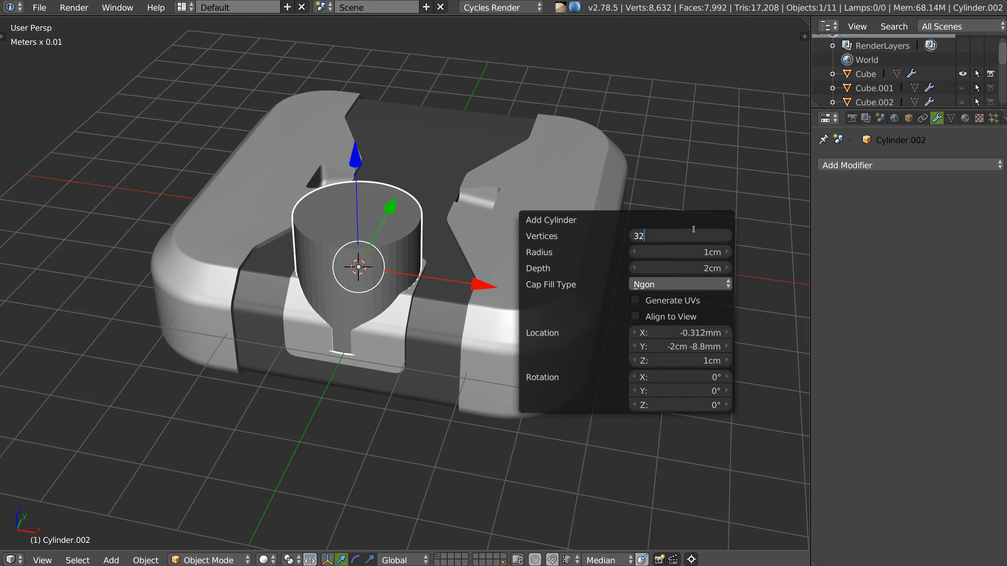
Isolate the cylinder, raise its bottom face to shorten it to a low disc, and delete that face
middle_click_drag(384, 253, 473, 203)
key("KP_Divide")
scroll(473, 206, "down", 4)
key("Tab")
left_click(455, 309)
right_click(456, 309)
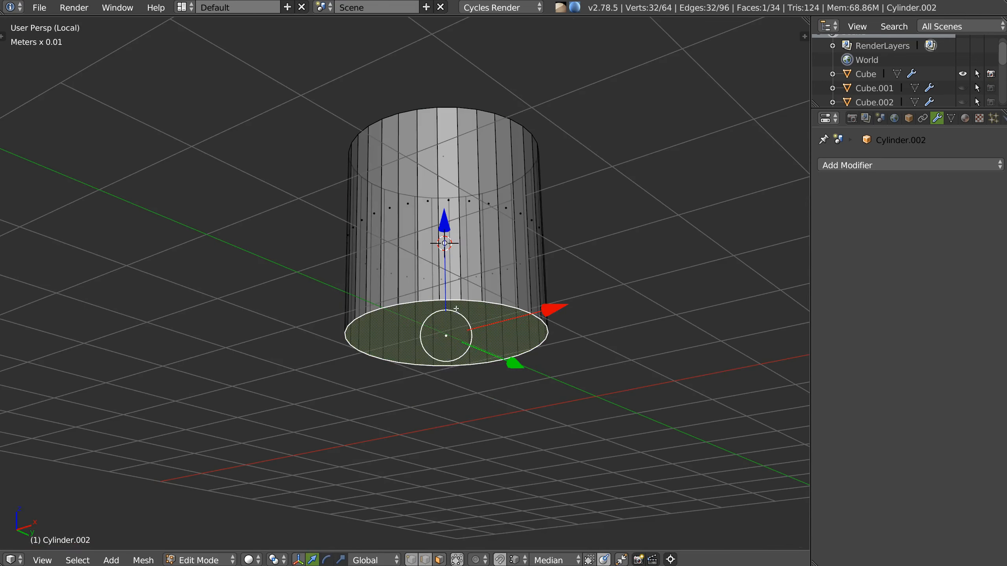
left_click_drag(444, 228, 439, 171)
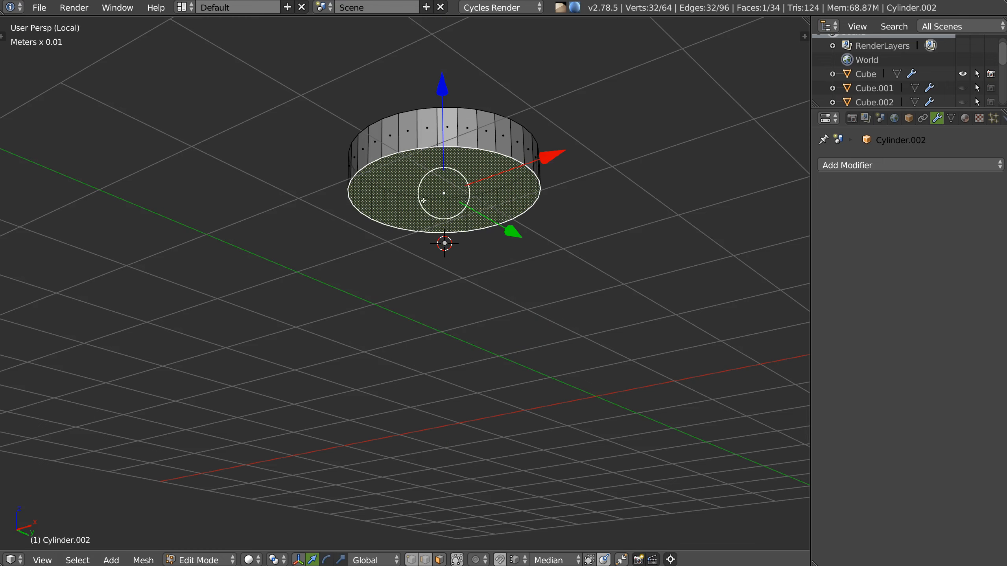
key("x")
key("f")
Offset the cylinder's open bottom edge loop outward to form a wide flat flange
key("Tab")
left_click(425, 219)
right_click(430, 149, "alt")
middle_click_drag(438, 196, 444, 224)
right_click(443, 224)
left_click(540, 137)
left_click(587, 154)
middle_click_drag(515, 159, 481, 212)
Give the edge loop between cylinder wall and flange a Speedflow bevel with width 0.32, 10 segments and profile 0.7
key("Tab")
left_click(452, 255)
left_click(459, 256, "alt")
key("space")
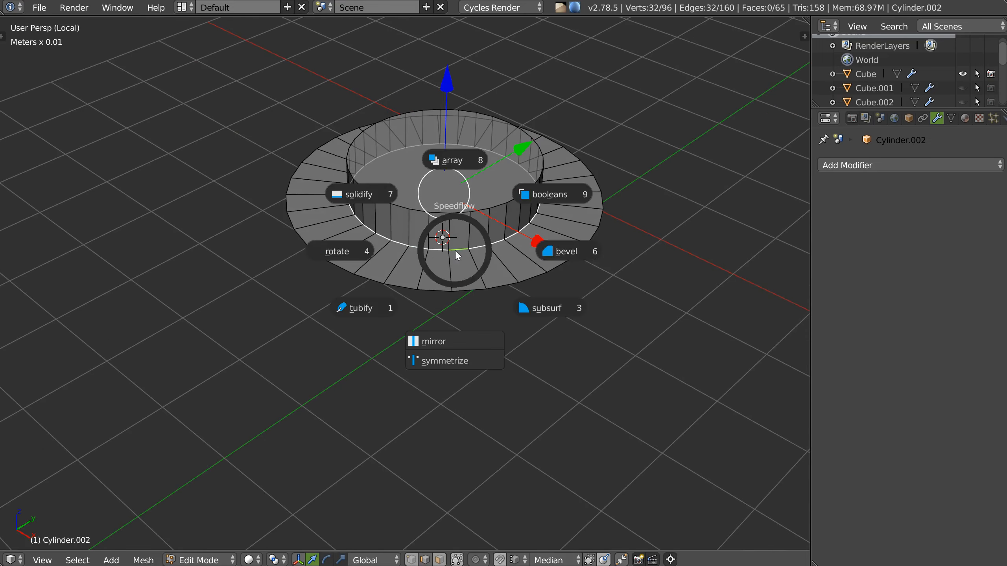
left_click(568, 253)
left_click(566, 251)
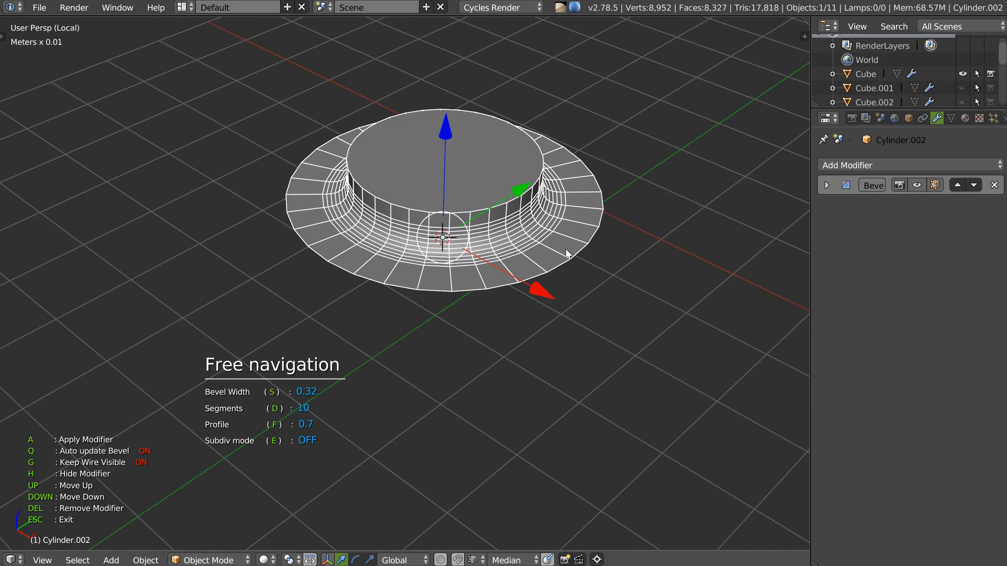
Add a small Speedflow bevel of about 0.04 around the cylinder's top face
key("Tab")
key("space")
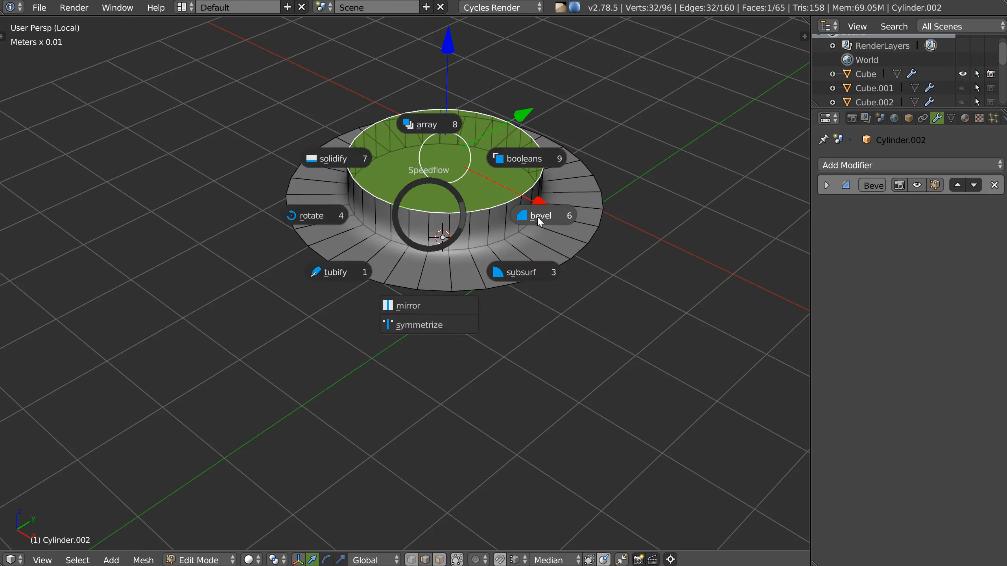
left_click(537, 216)
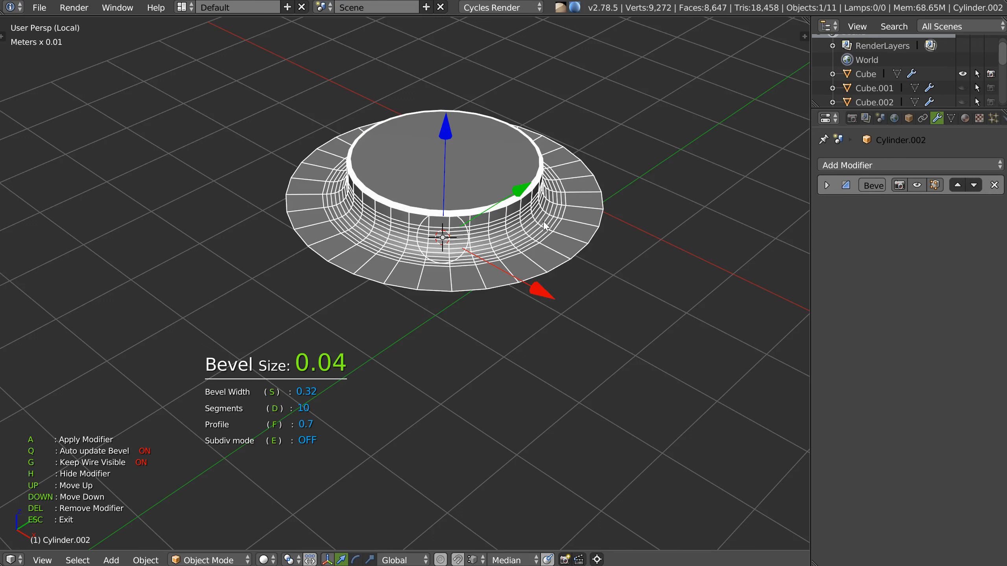
left_click(540, 226)
scroll(458, 231, "up", 3)
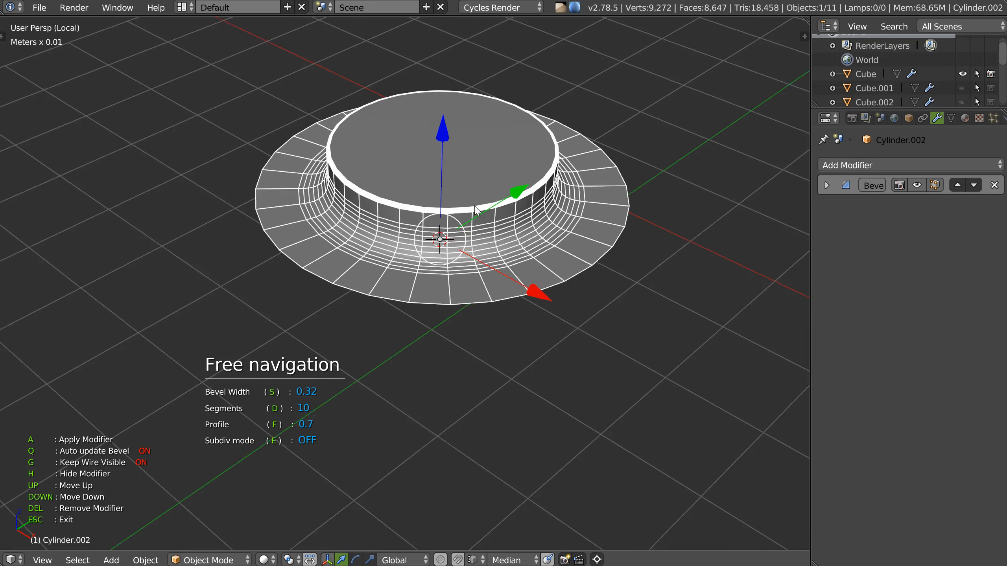
middle_click_drag(515, 225, 514, 258, "shift")
key("Escape")
Inset the cylinder's top face to leave a flat ring around its edge
key("Tab")
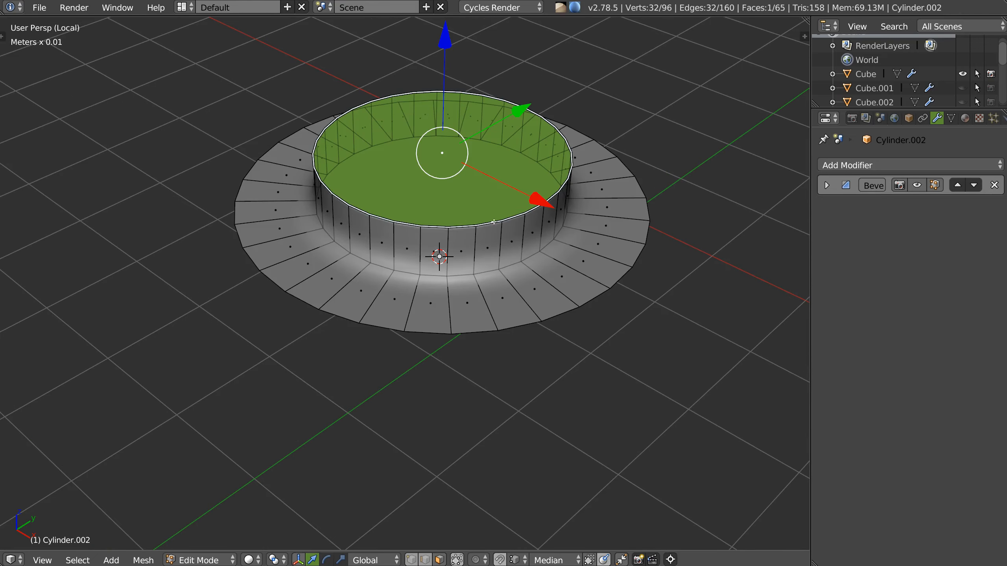
right_click(576, 212)
left_click(669, 160)
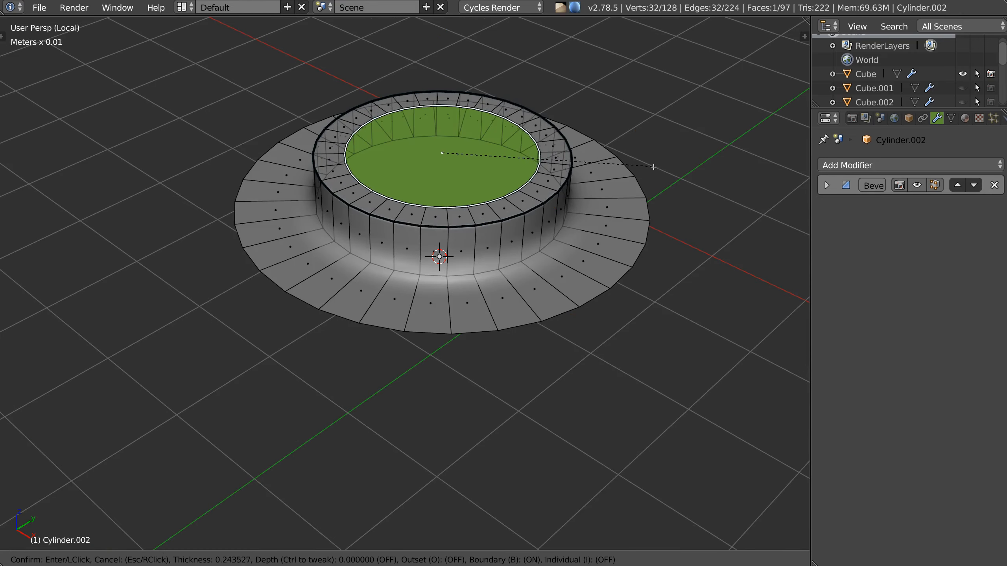
left_click(653, 172)
Inset the inner top face again by about 0.28 with a depth of about -0.16 to form a sloped recess
right_click(481, 235)
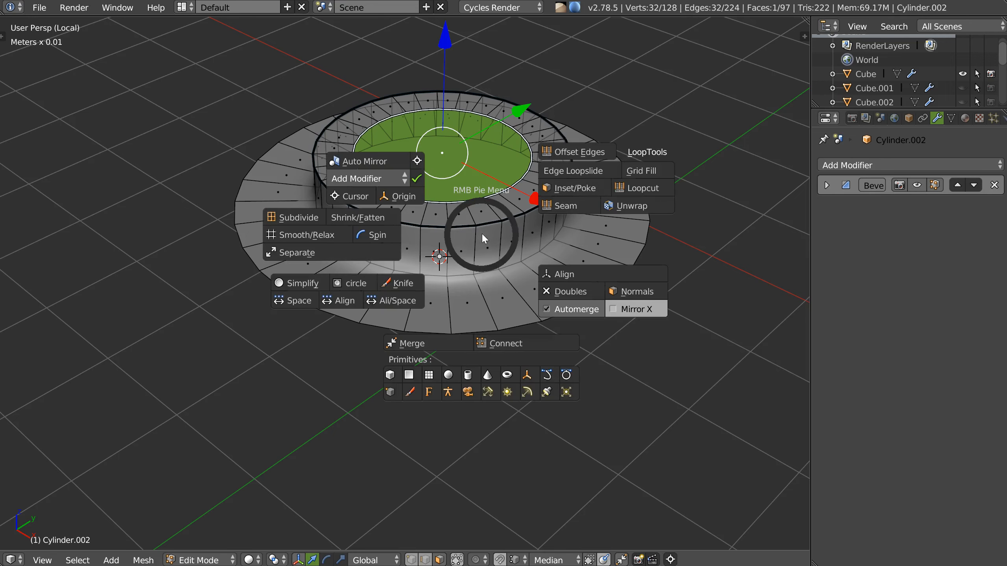
left_click(578, 187)
key("ctrl")
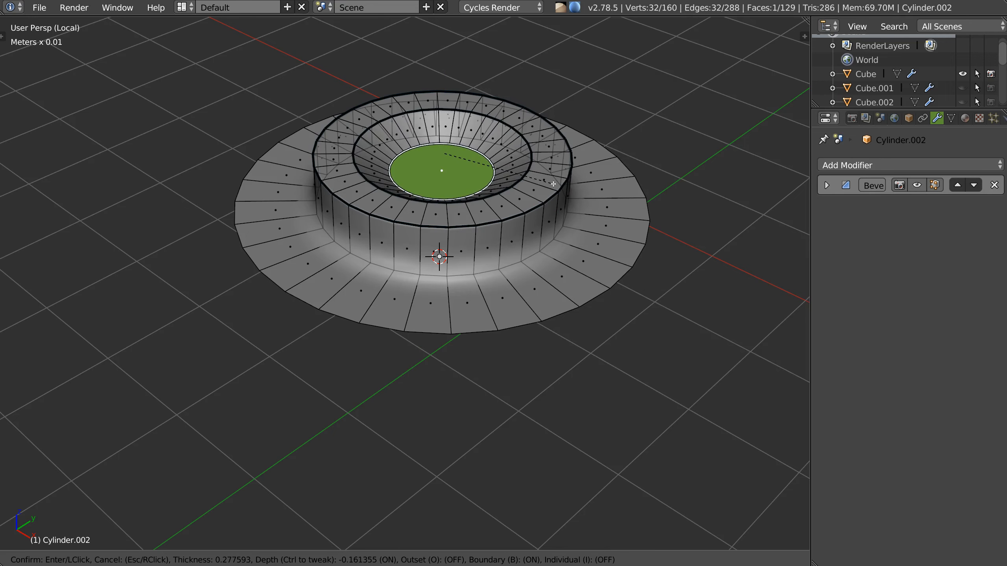
left_click(553, 184)
middle_click_drag(478, 172, 503, 190)
scroll(452, 161, "up", 1)
Set the cylinder's origin to the centre of the flange's outer edge loop
key("Tab")
key("Tab")
left_click(513, 338, "alt")
right_click(514, 313)
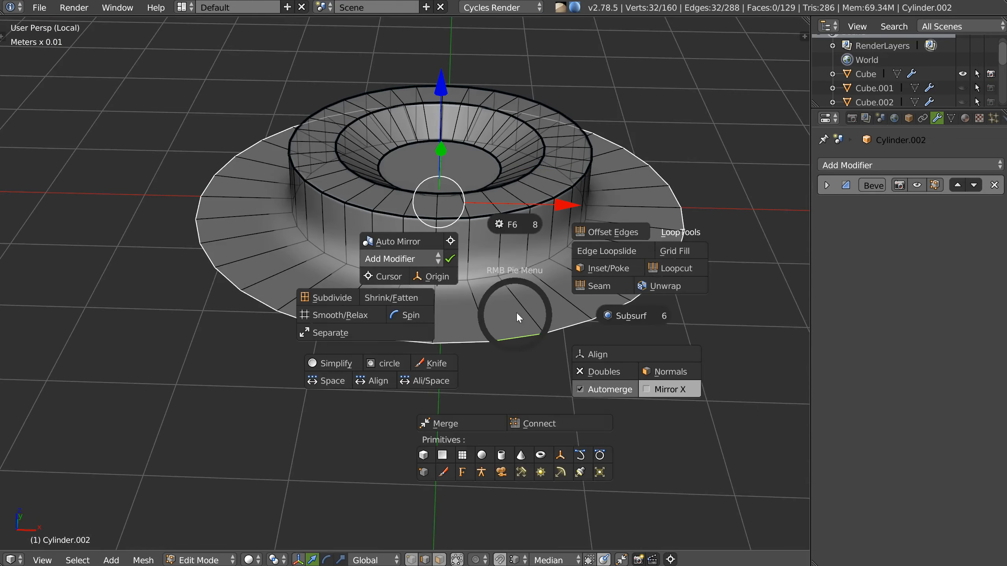
left_click(433, 280)
key("Tab")
key("Tab")
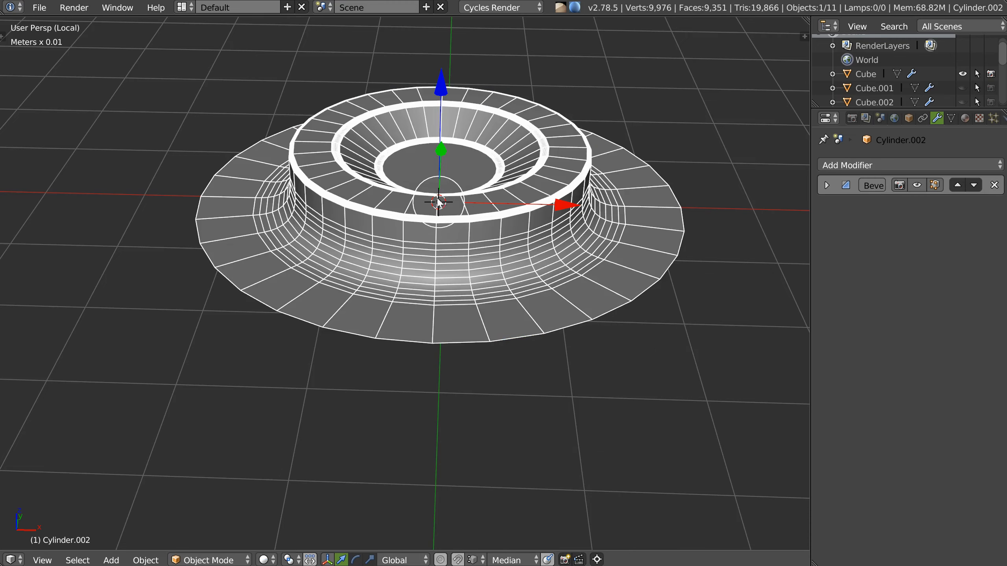
Leave the isolated view and scale the flanged cylinder down to a small detail part
key("KP_Divide")
middle_click_drag(439, 238, 456, 262)
key("s")
left_click(391, 248)
middle_click_drag(392, 255, 415, 333)
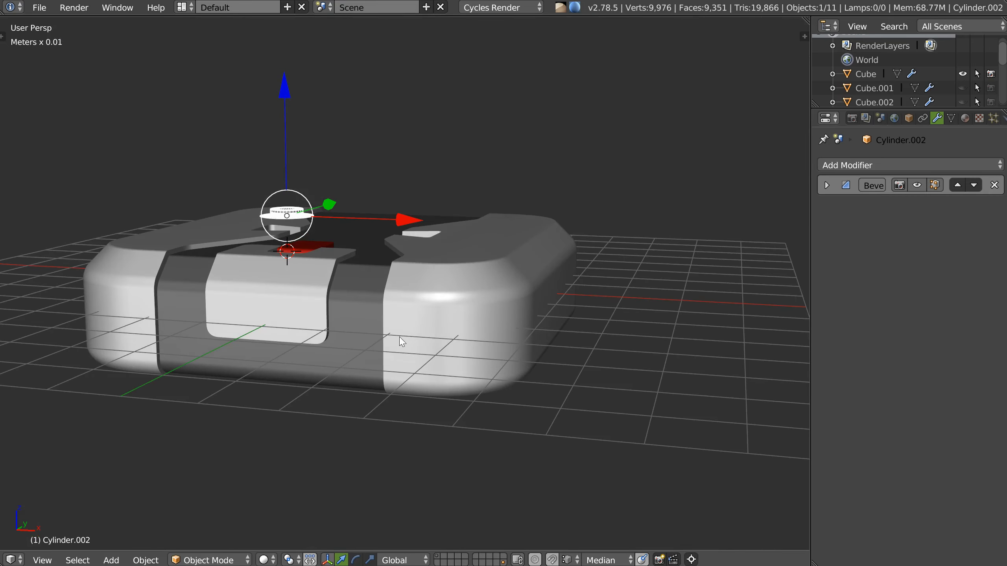
Enable face snapping and place the round detail on the outer shell's flat top near its front corner
middle_click_drag(433, 234, 423, 280)
key("ctrl+shift+Tab")
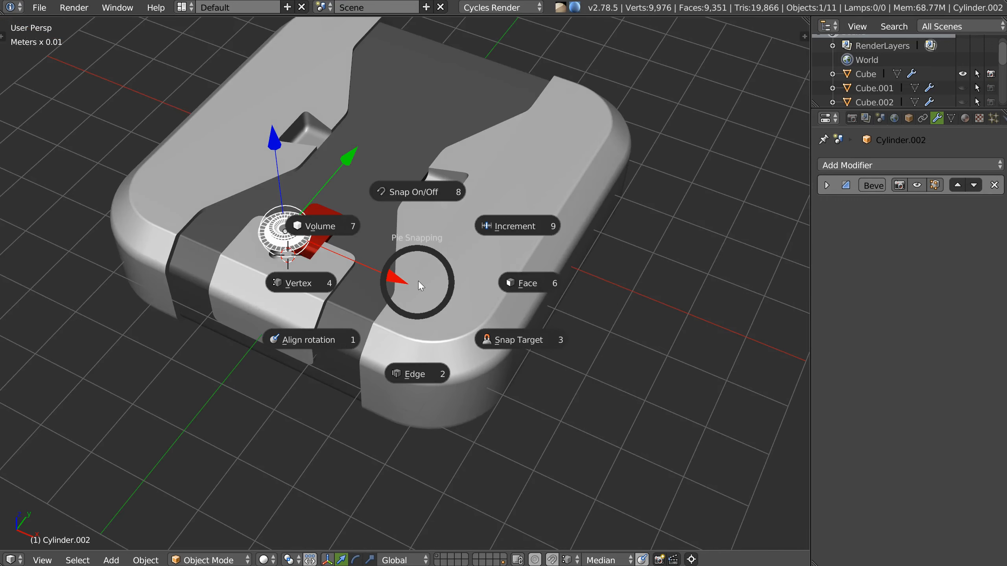
left_click(524, 283)
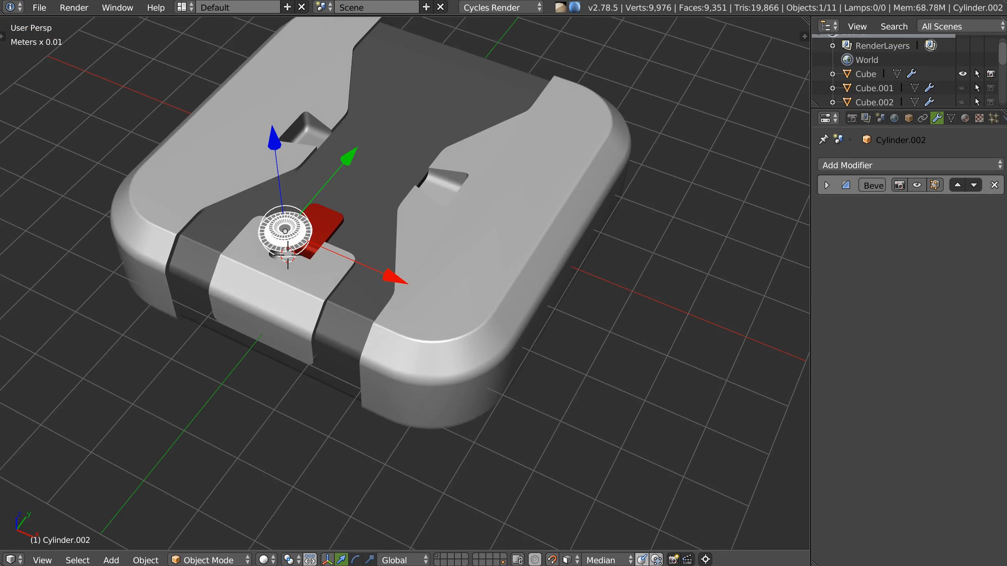
key("g")
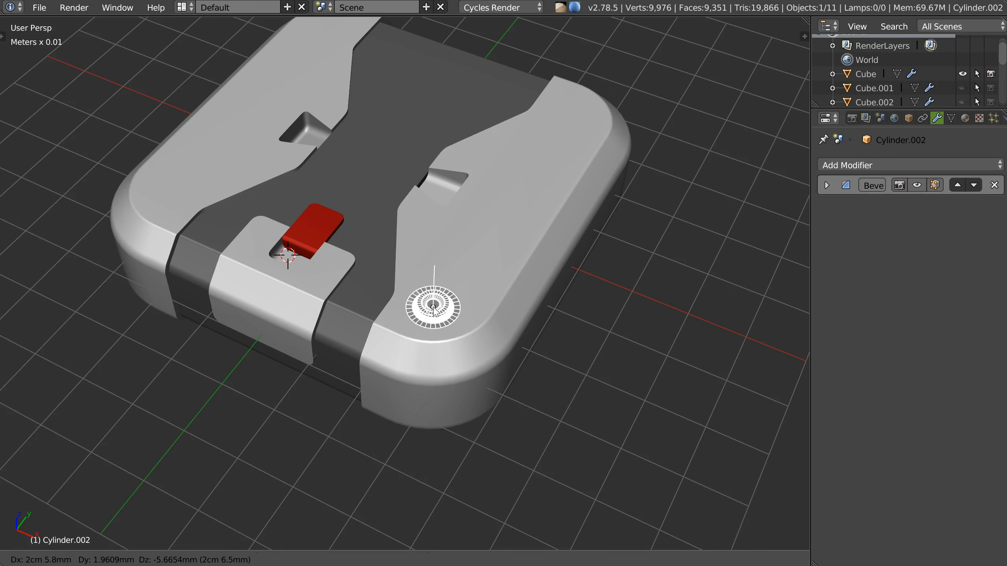
left_click(433, 309)
Join the round detail to the outer shell with a Boolean union using the Carve solver
scroll(415, 336, "up", 4)
middle_click_drag(416, 335, 412, 288)
right_click(386, 315, "shift")
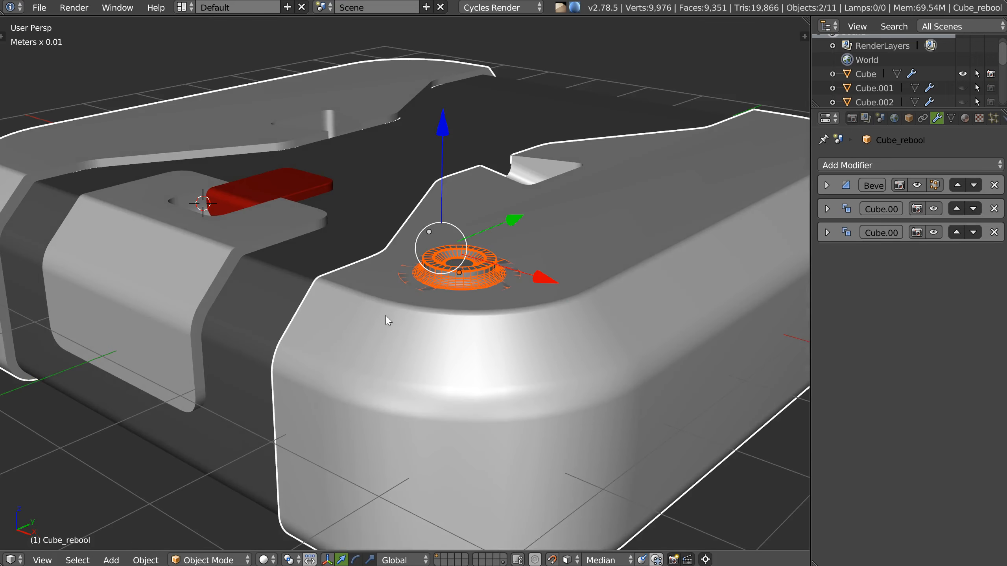
key("space")
left_click(481, 258)
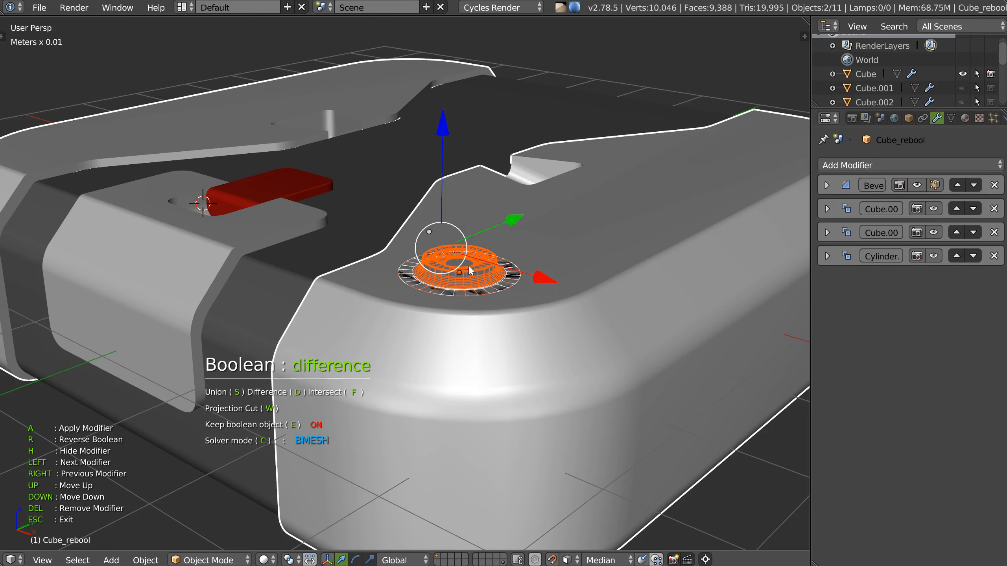
middle_click_drag(481, 258, 464, 277)
key("s")
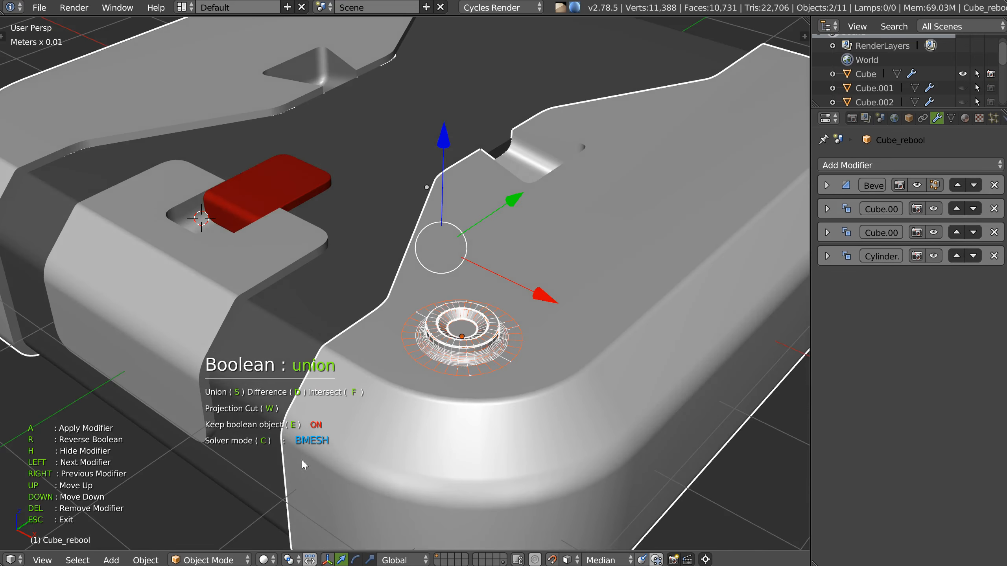
key("c")
left_click(430, 353)
Mirror the round detail across X with the outer shell as the mirror object
middle_click_drag(456, 321, 470, 331)
scroll(463, 330, "down", 1)
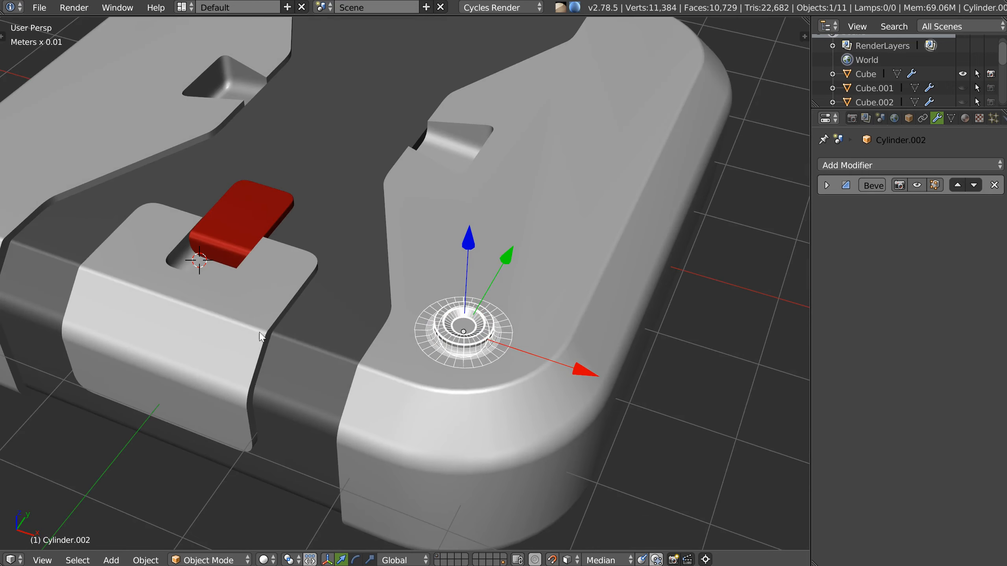
right_click(224, 343)
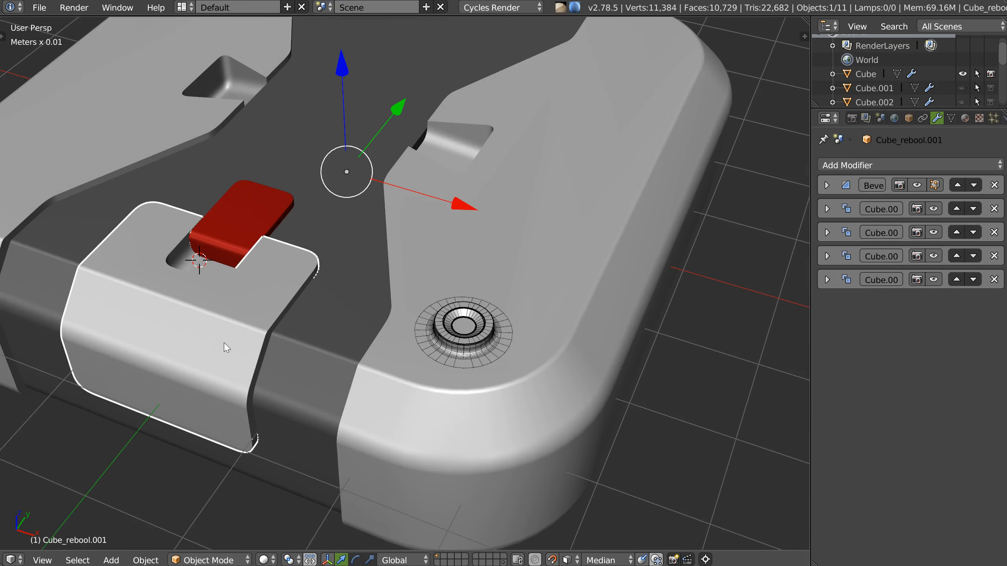
right_click(408, 413)
right_click(465, 341, "shift")
key("space")
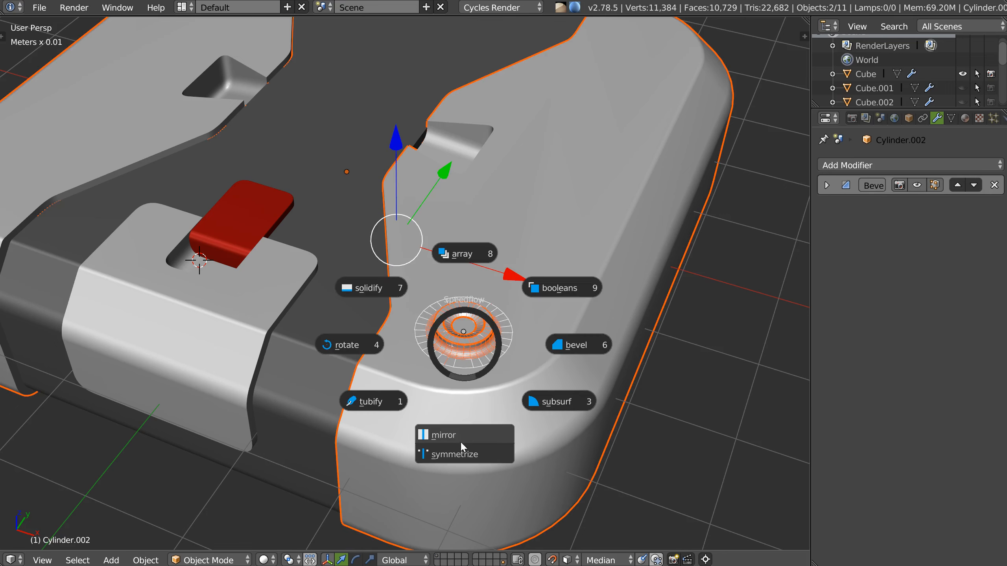
left_click(458, 434)
left_click(458, 434)
Try raising the outer shell along Z and undo the move
right_click(459, 431)
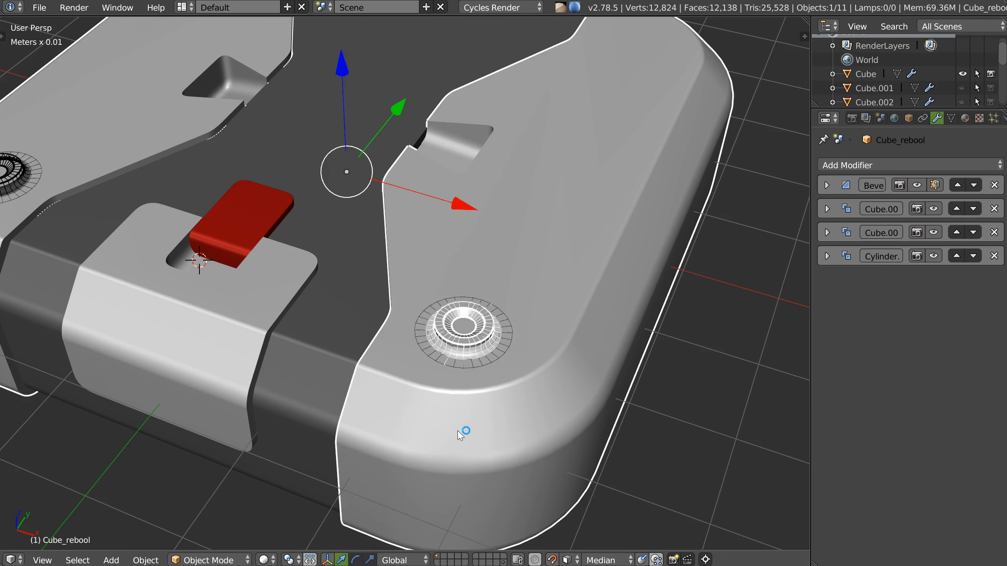
scroll(455, 327, "down", 1)
scroll(457, 331, "down", 1)
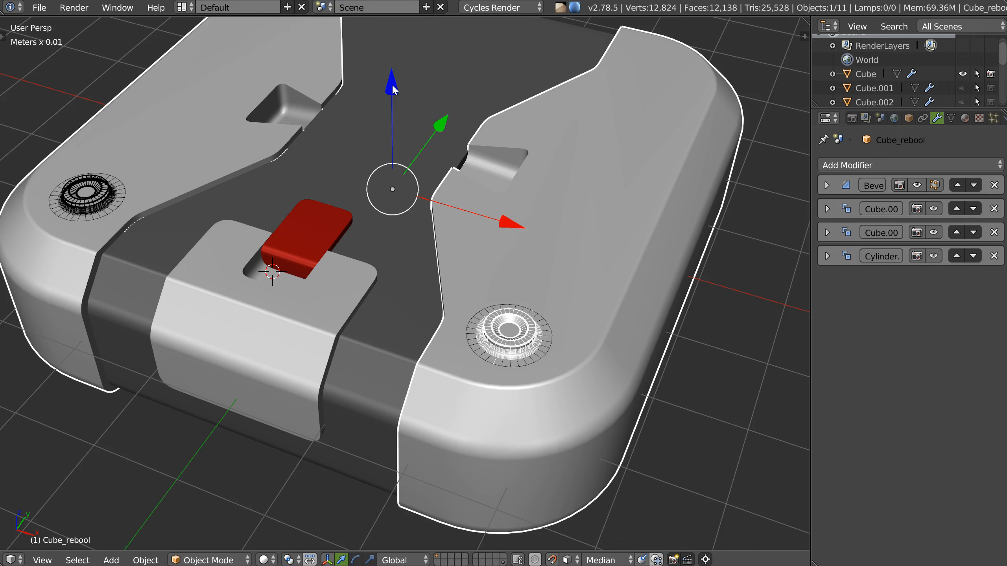
left_click_drag(388, 86, 387, 28)
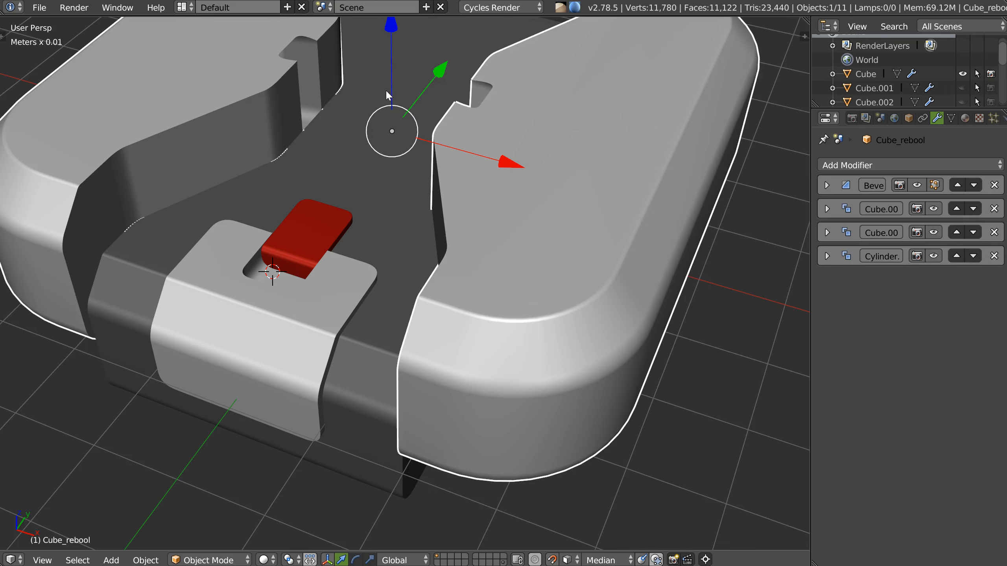
middle_click_drag(399, 157, 379, 190)
key("ctrl+z")
Hide the round detail's source object and inspect how the raised rings blend into the shell
right_click(556, 324)
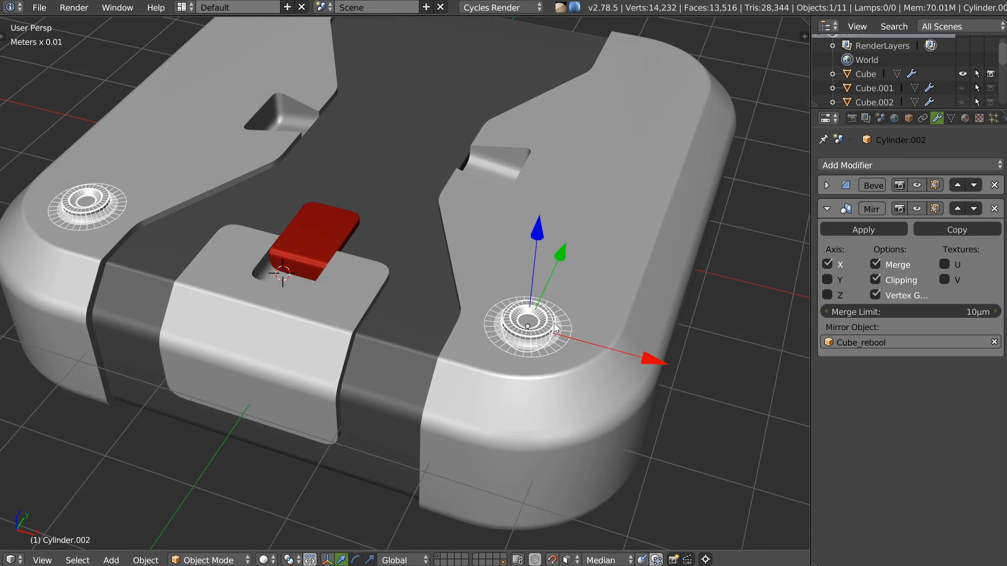
key("h")
middle_click_drag(547, 328, 454, 282)
scroll(511, 277, "up", 2)
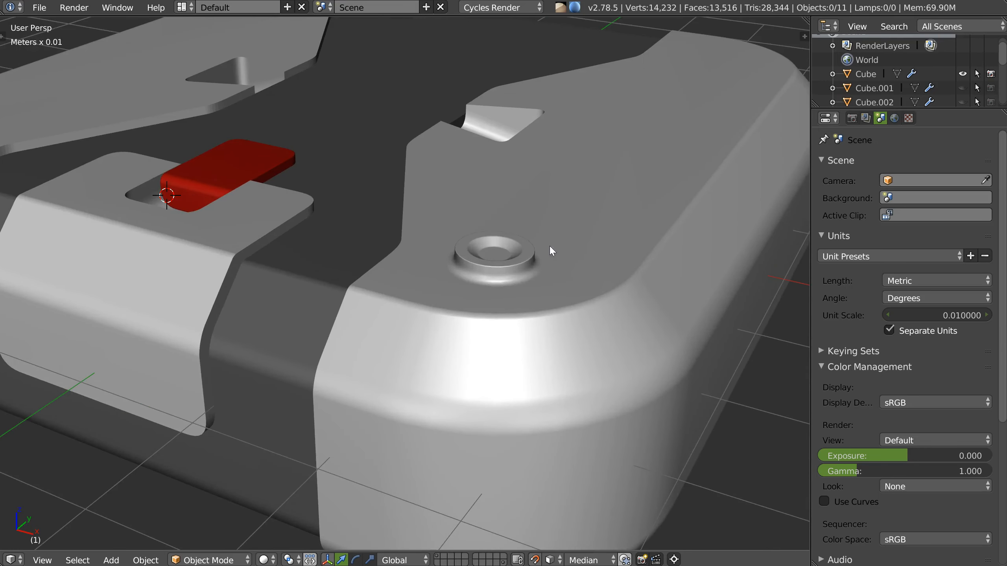
middle_click_drag(549, 244, 494, 259)
scroll(557, 238, "down", 4)
middle_click_drag(560, 272, 495, 266)
scroll(530, 257, "down", 2)
Bring back the hidden round detail through the shell's Boolean union and make it the selected object
right_click(568, 282)
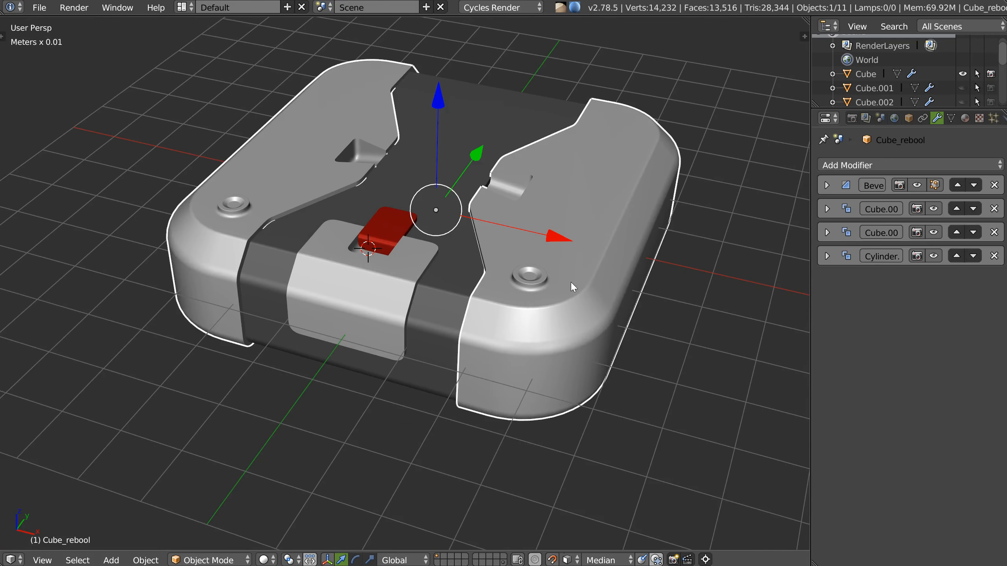
key("space")
left_click(634, 236)
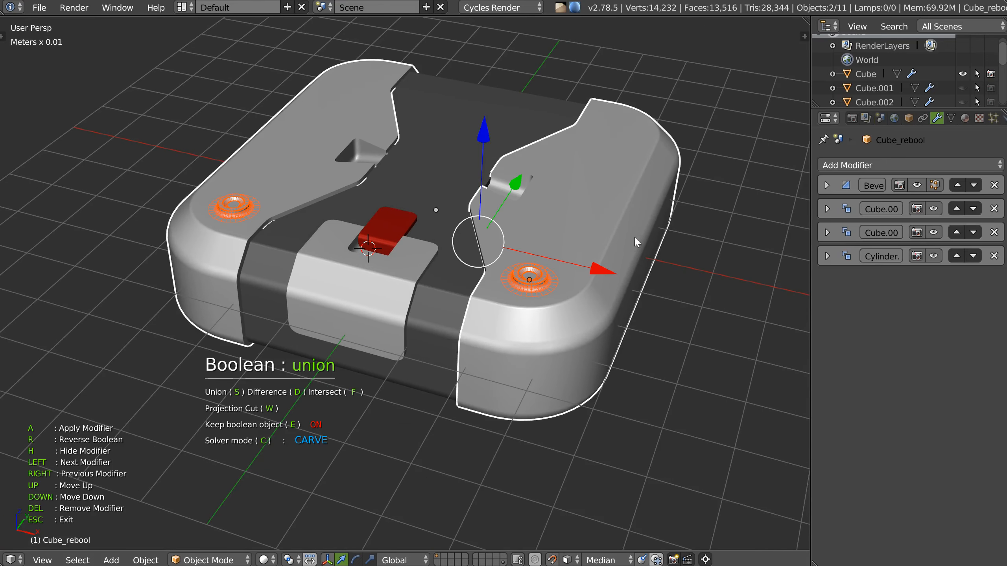
left_click(634, 236)
middle_click_drag(623, 313, 520, 313)
left_click_drag(557, 326, 548, 330)
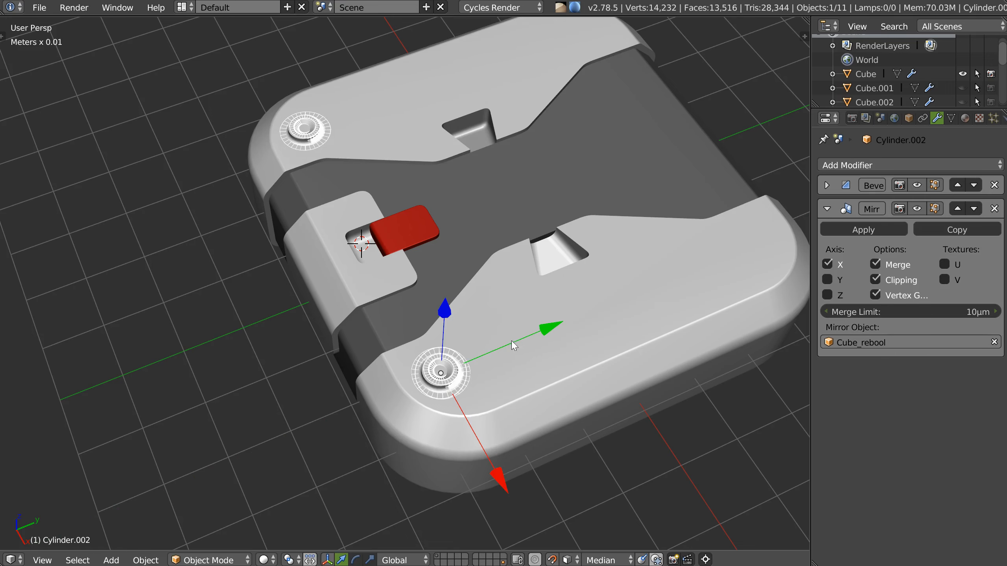
middle_click_drag(511, 345, 469, 327)
Duplicate the round detail's mesh, turn snapping off and move the copy about 5.2 cm along global Y
key("Tab")
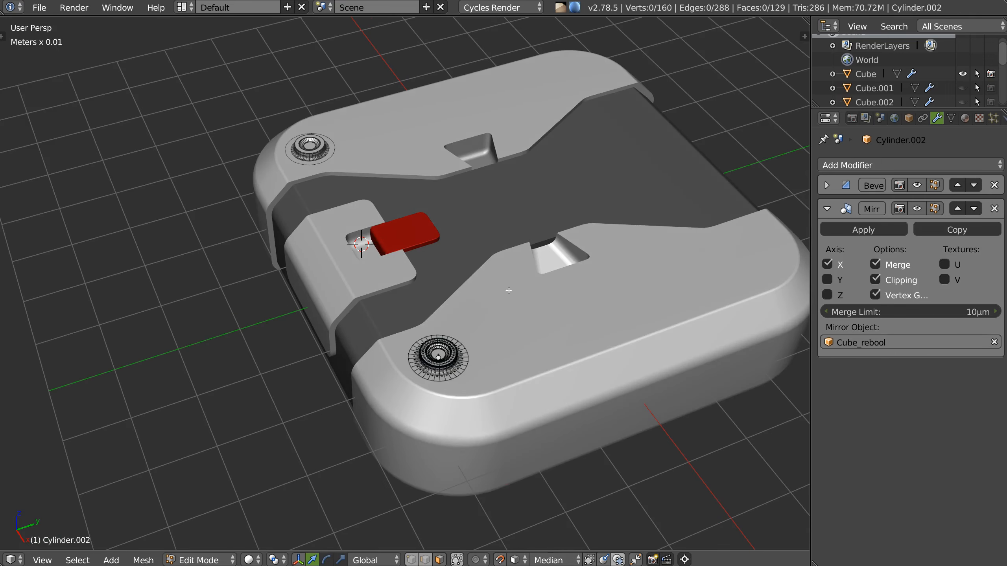
key("a")
middle_click_drag(509, 290, 475, 278)
key("shift+d")
key("y")
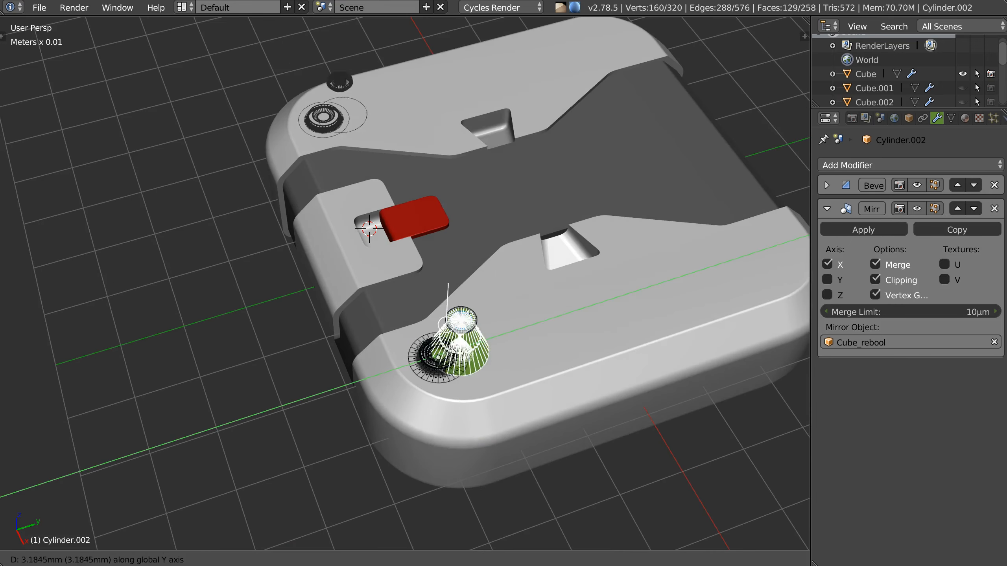
right_click(748, 288)
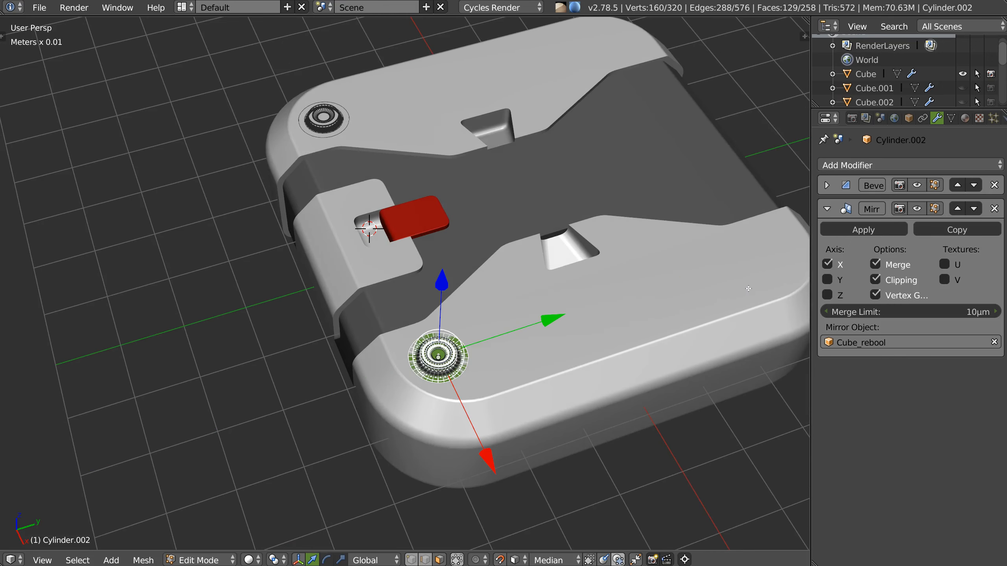
key("shift+Tab")
key("g")
key("y")
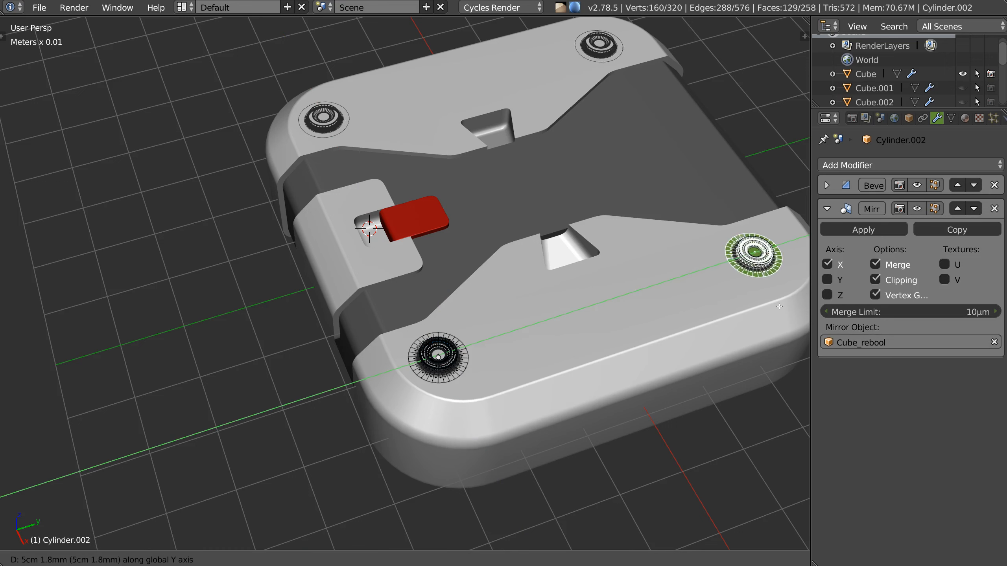
left_click(793, 306)
Delete the duplicated round detail mesh and return to Object Mode
middle_click_drag(794, 306, 571, 329, "shift")
key("x")
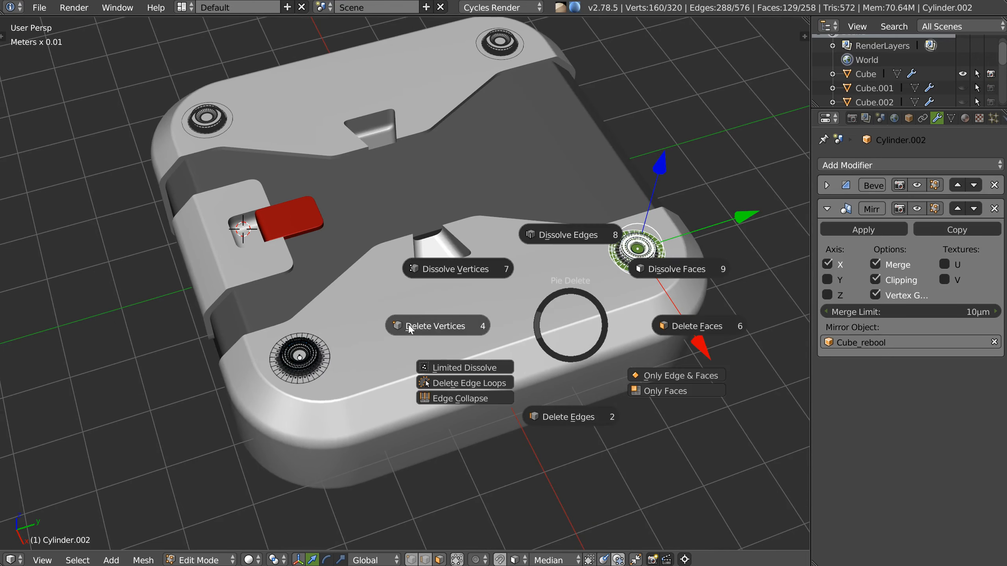
left_click(673, 328)
key("Tab")
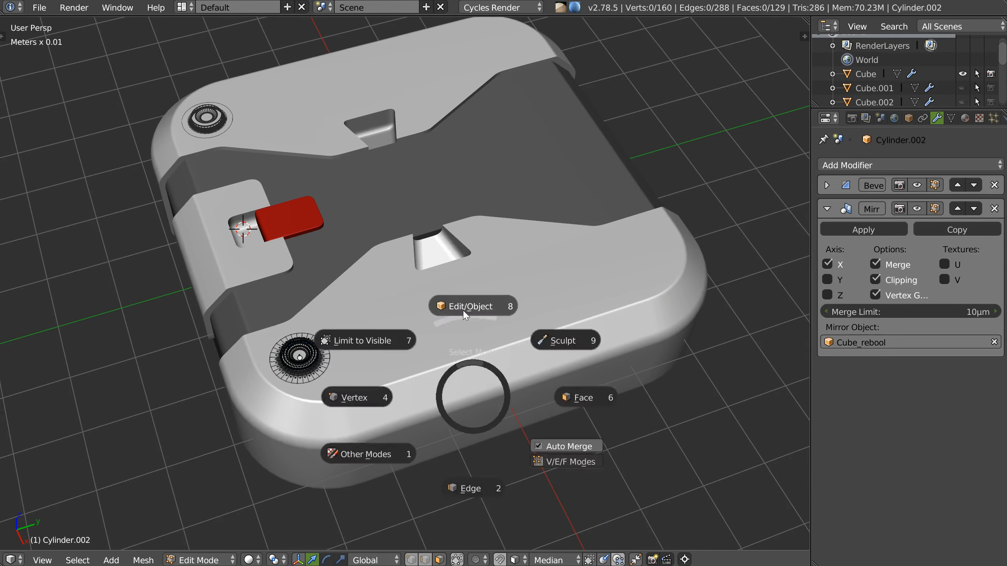
left_click(464, 313)
Mirror the round detail across Y as well and refresh the outer shell's Boolean result
middle_click_drag(421, 339, 421, 335)
left_click(827, 279)
middle_click_drag(473, 406, 465, 396)
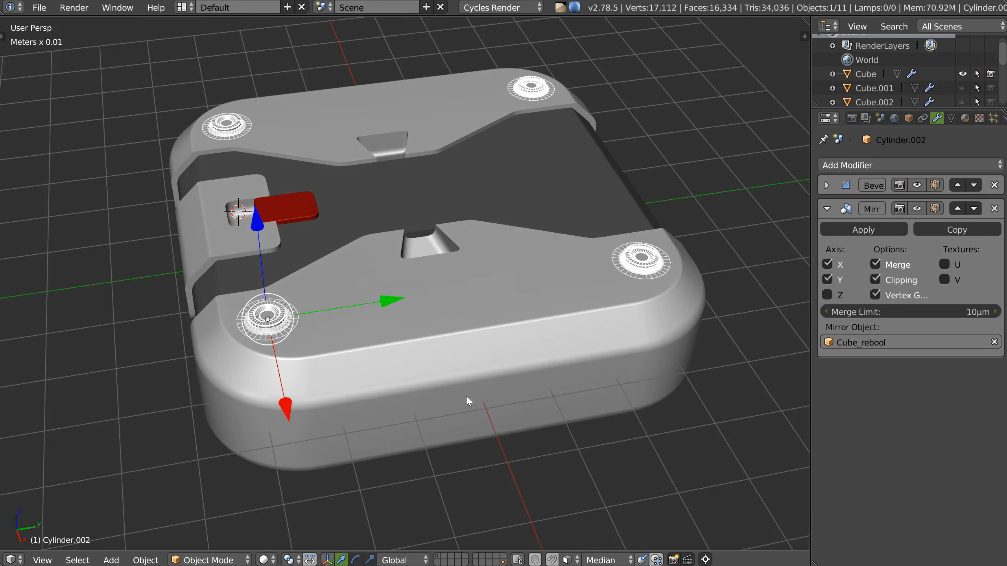
right_click(489, 376)
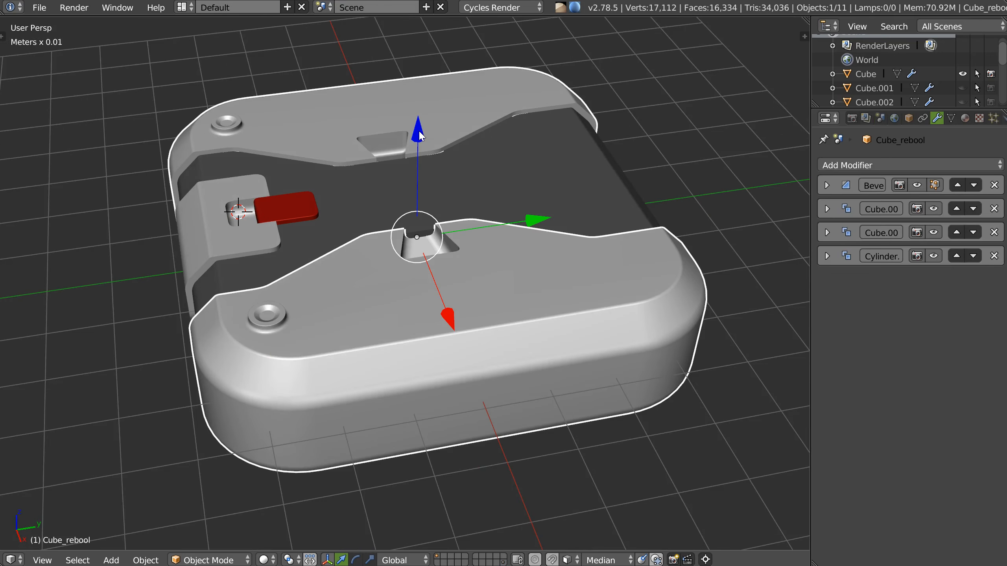
left_click(417, 135)
Examine the four raised details on the shell's corners from several angles
scroll(420, 206, "up", 4)
middle_click_drag(428, 234, 530, 240)
scroll(500, 239, "down", 5)
middle_click_drag(531, 276, 444, 287)
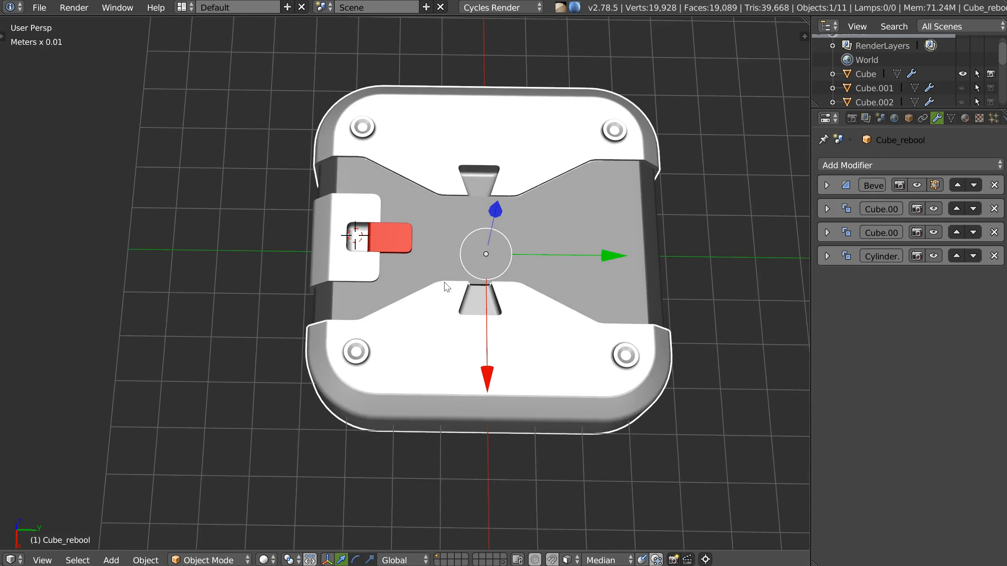
scroll(446, 285, "up", 3)
middle_click_drag(579, 225, 428, 214)
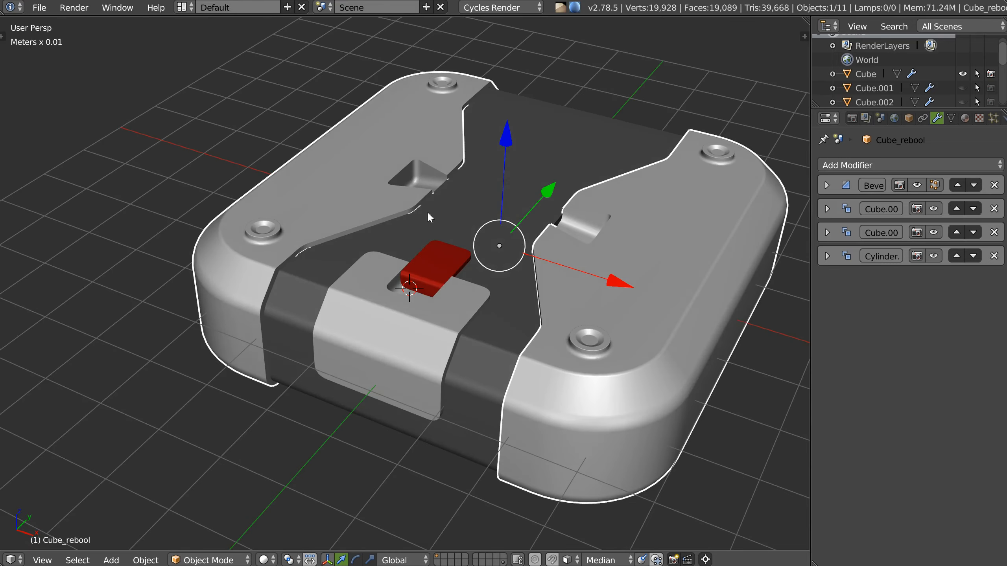
middle_click_drag(547, 345, 596, 284)
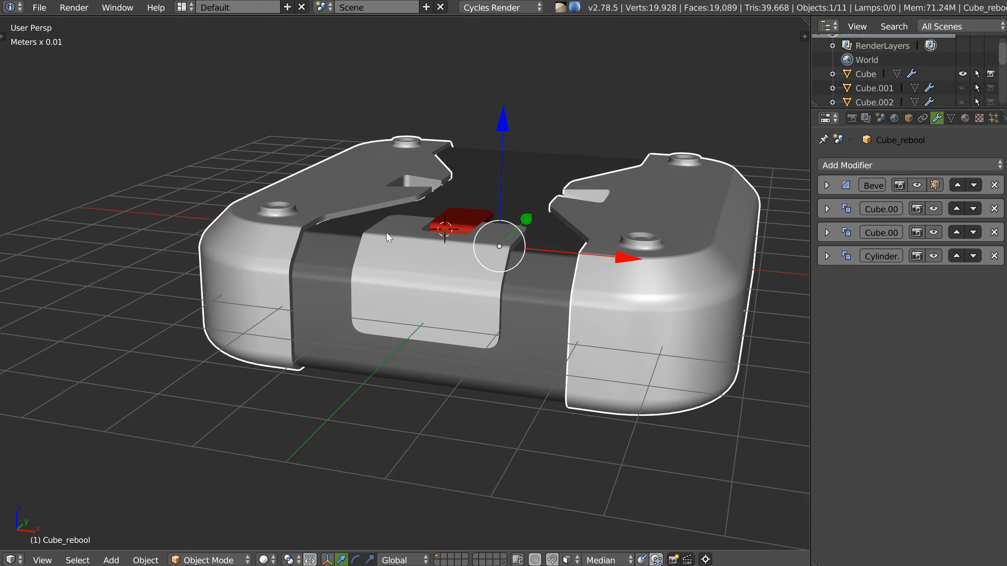
Add a cube from the top view, clear its location and move it along X to the shell's side
key("KP_7")
key("shift+a")
key("alt+g")
key("g")
key("x")
left_click(583, 237)
key("space")
key("Escape")
Scale the cube's ends along Y so that it tapers toward the middle of the body
middle_click_drag(540, 249, 552, 216)
key("Tab")
middle_click_drag(623, 253, 670, 263)
right_click(600, 263)
key("s")
key("y")
right_click(673, 263)
right_click(540, 240)
key("Tab")
left_click(460, 210)
key("s")
key("y")
left_click(825, 259)
middle_click_drag(621, 196, 507, 193)
key("Tab")
Raise the tapered cube above the shell's top and mirror it across X and Y about the outer shell
left_click_drag(456, 154, 446, 88)
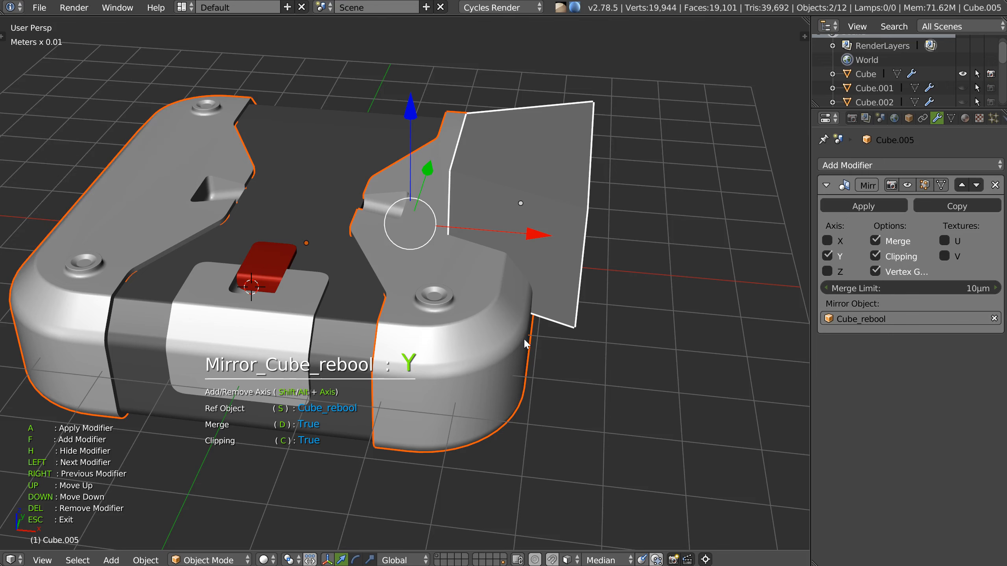
key("Escape")
middle_click_drag(533, 318, 525, 260)
key("alt+q")
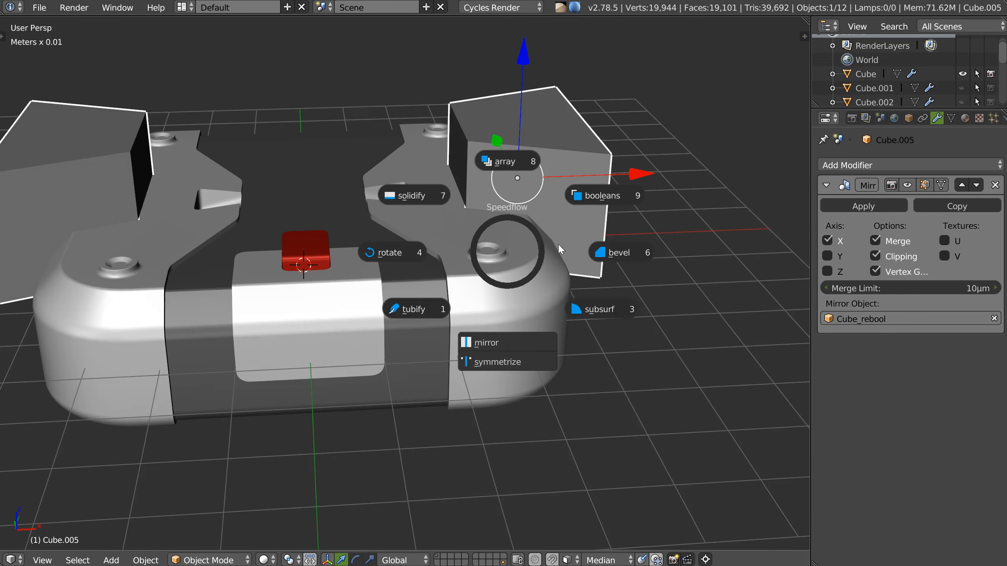
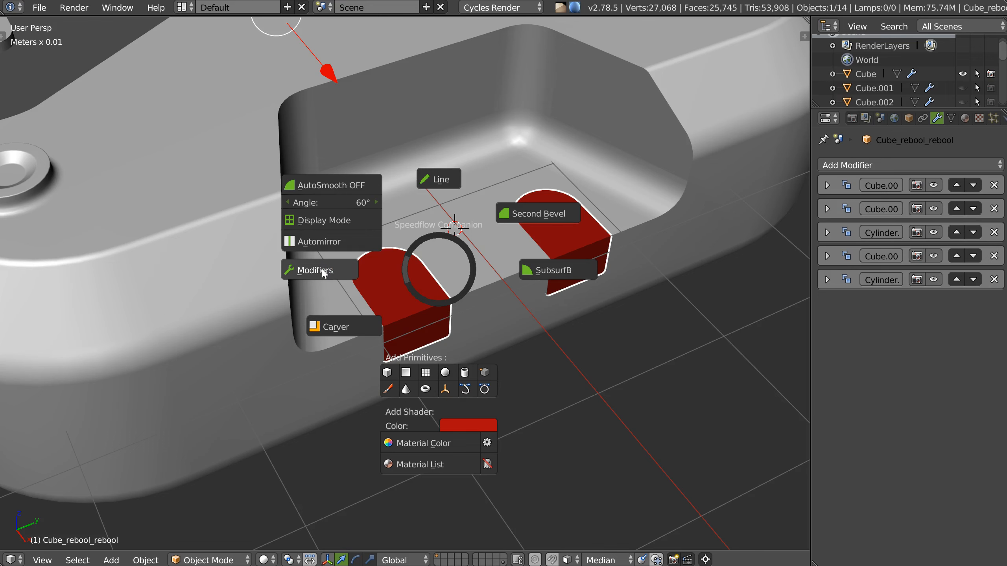
Apply all modifiers of the two red rounded tabs and add a Bevel with 10 segments and profile 0.7
left_click(333, 278)
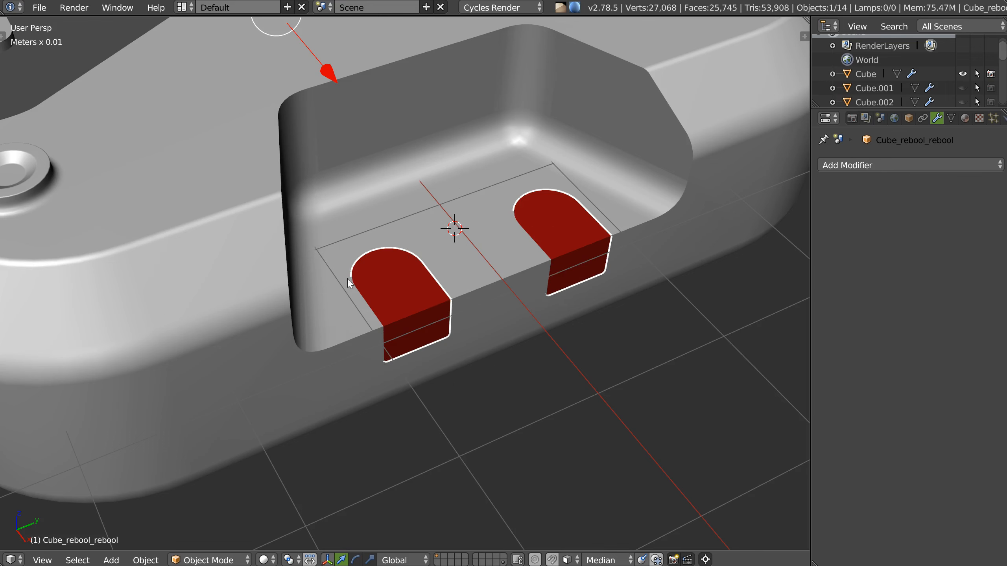
scroll(409, 296, "up", 6)
key("shift+space")
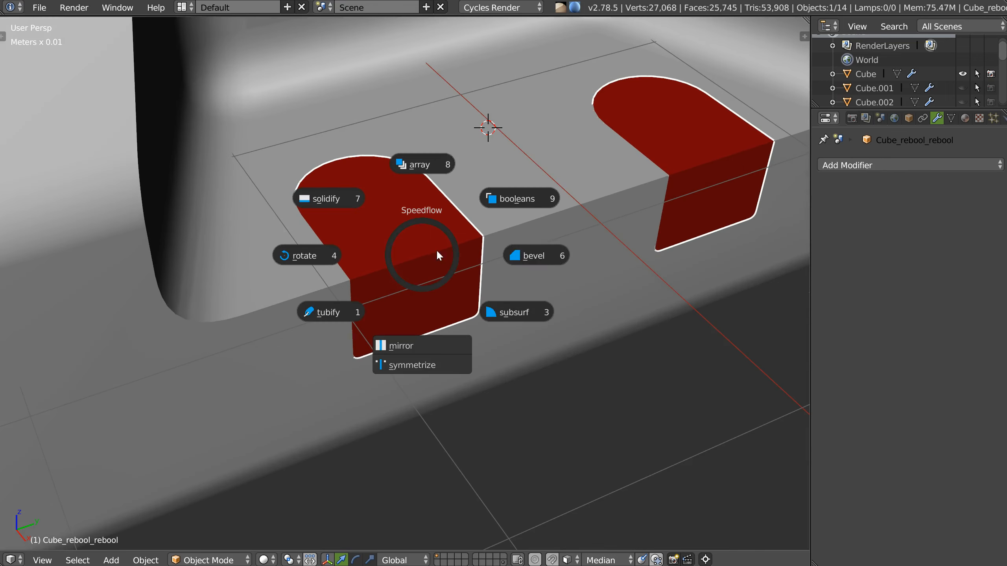
left_click(539, 258)
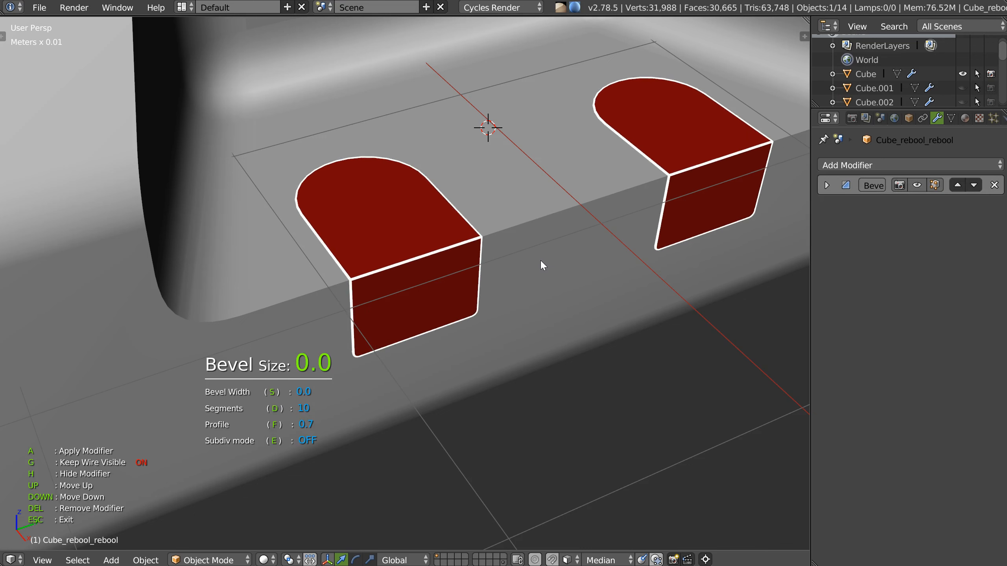
left_click(544, 259)
key("Escape")
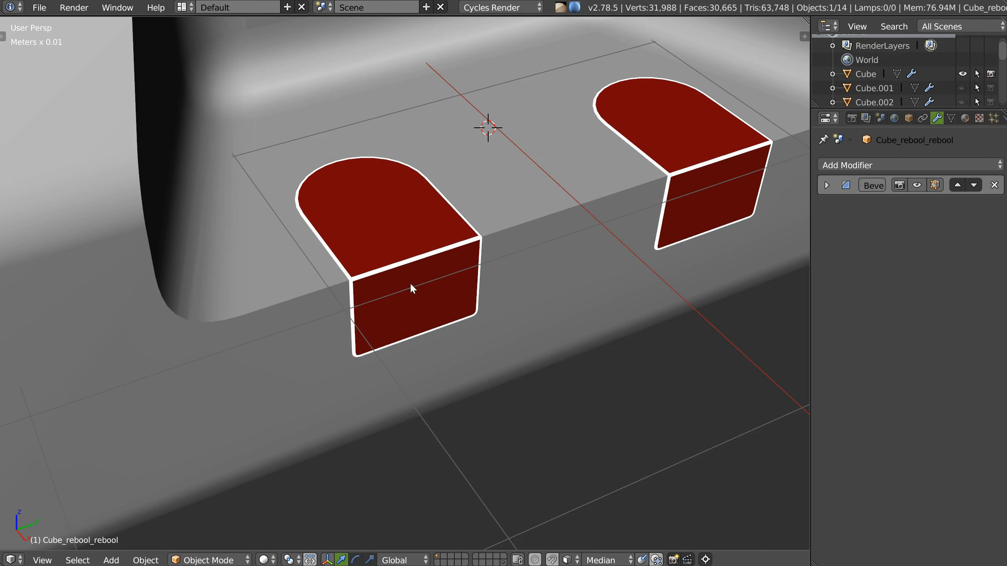
Bevel the nearer red tab's edge between its top and front faces with 7 segments and an offset of about 0.14
scroll(409, 281, "up", 2)
key("Tab")
left_click(400, 252)
right_click(411, 272)
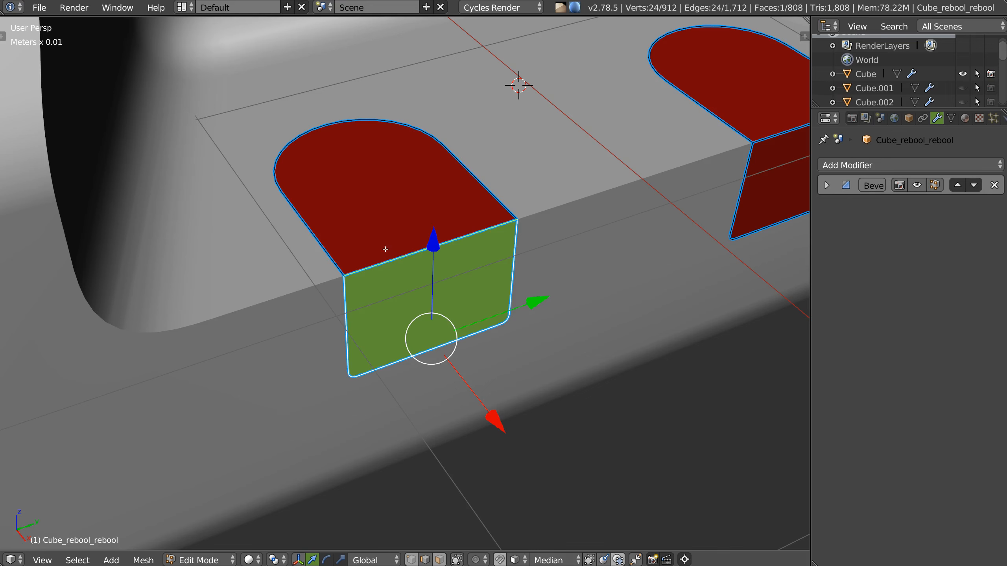
right_click(388, 261)
key("ctrl+b")
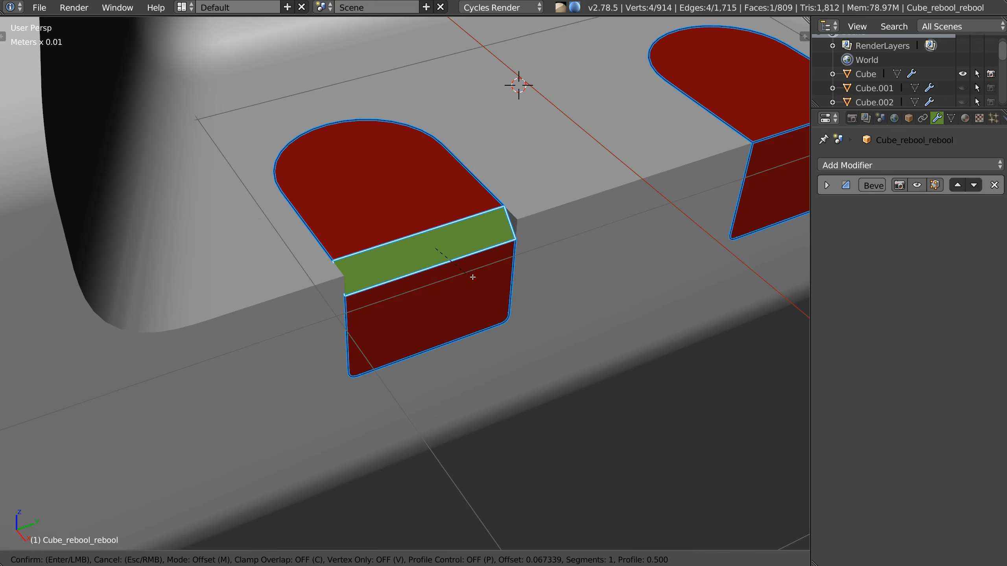
scroll(485, 276, "up", 2)
scroll(485, 277, "up", 7)
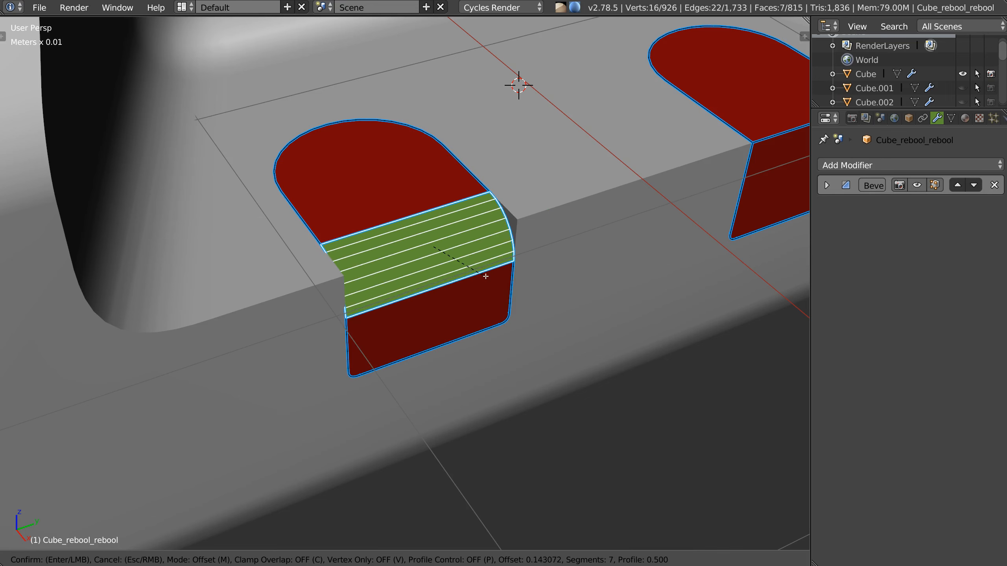
left_click(484, 276)
key("Tab")
Set the red tabs' Speedflow bevel width to 0.01 and turn off Keep Wire Visible
key("space")
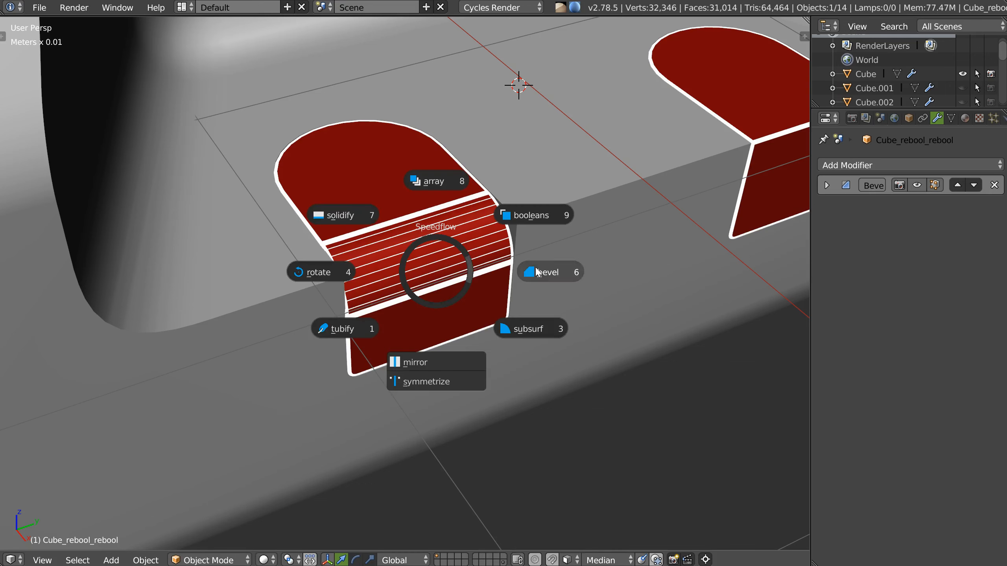
left_click(540, 272)
left_click(540, 273)
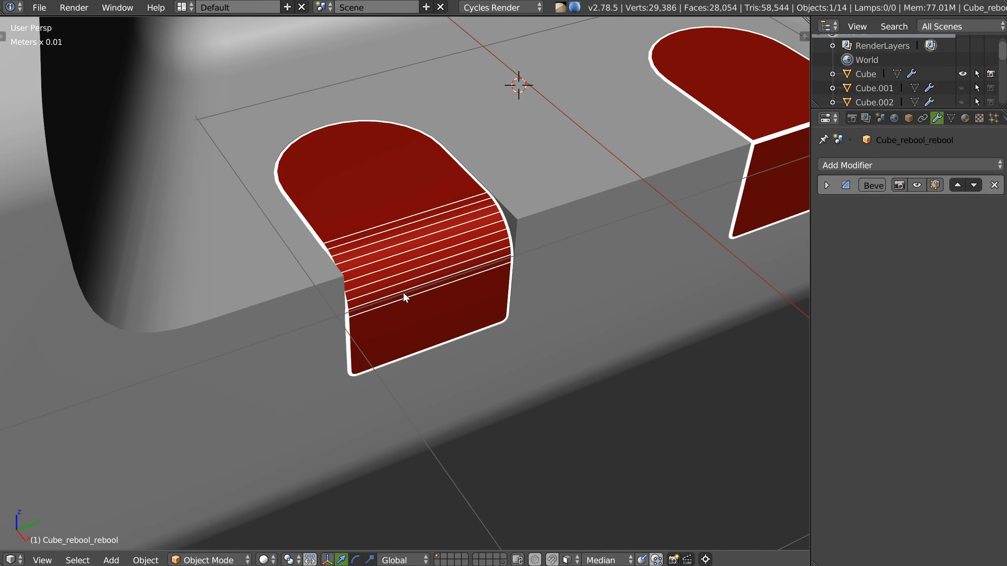
key("space")
left_click(515, 294)
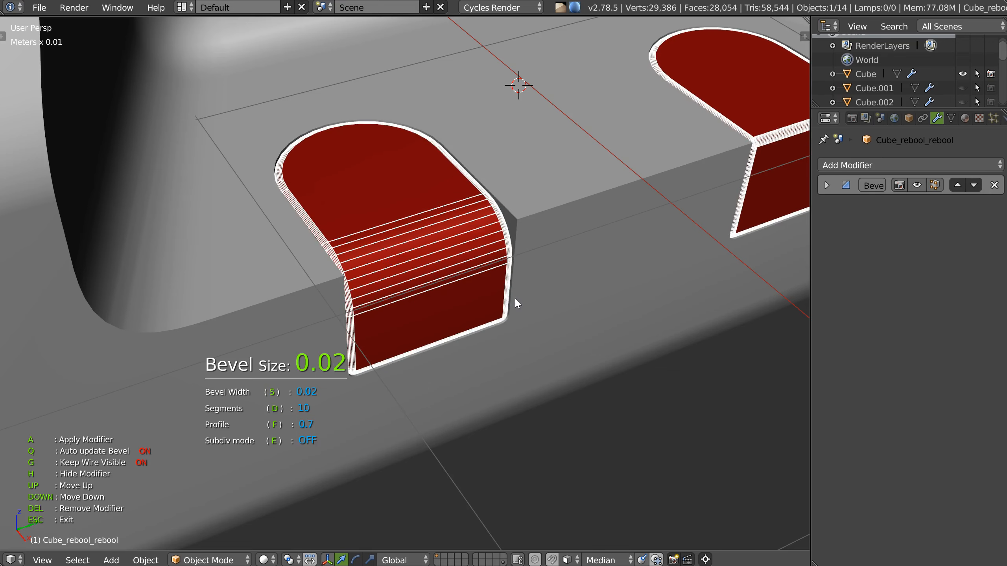
left_click(497, 303)
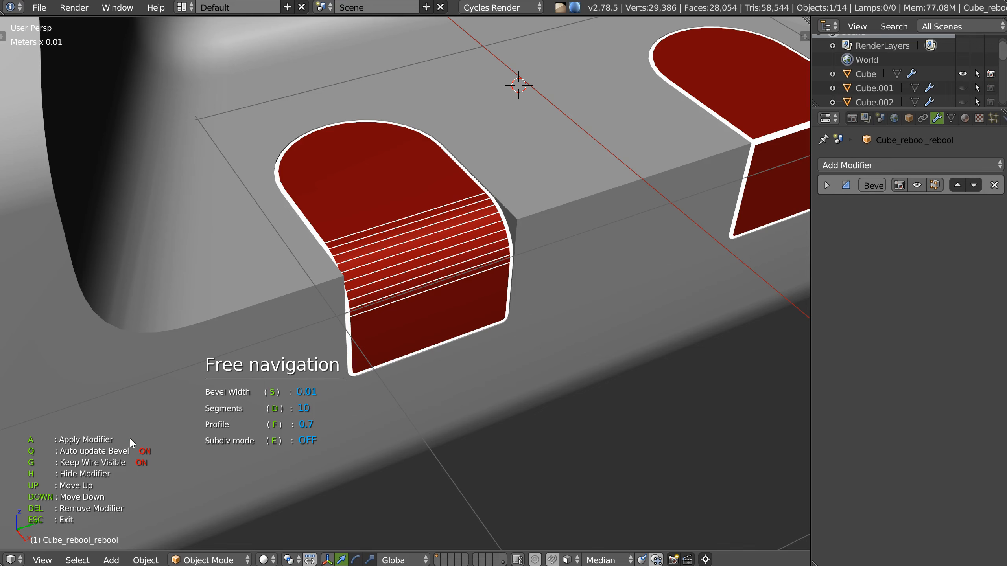
key("g")
key("Escape")
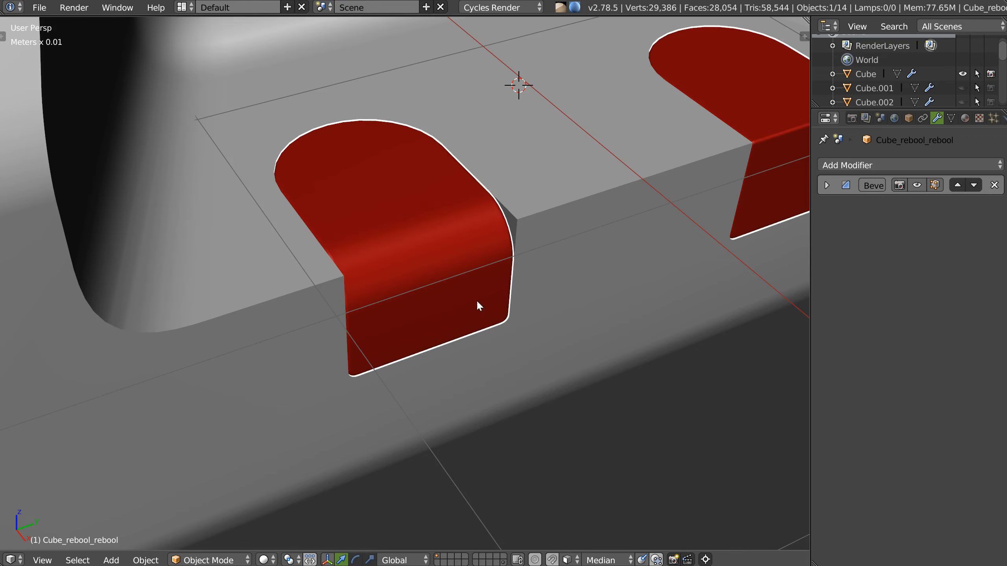
Recolour the inner body dark grey with HSV saturation 0 and a value of about 0.265
scroll(510, 182, "down", 4)
middle_click_drag(492, 247, 358, 268, "shift")
scroll(436, 289, "down", 5)
right_click(357, 268)
key("w")
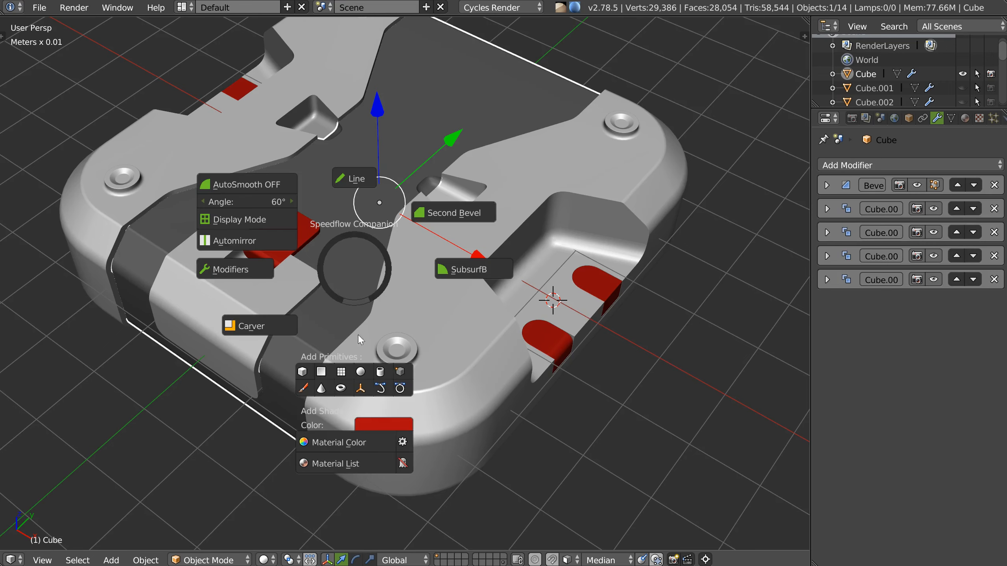
left_click(367, 427)
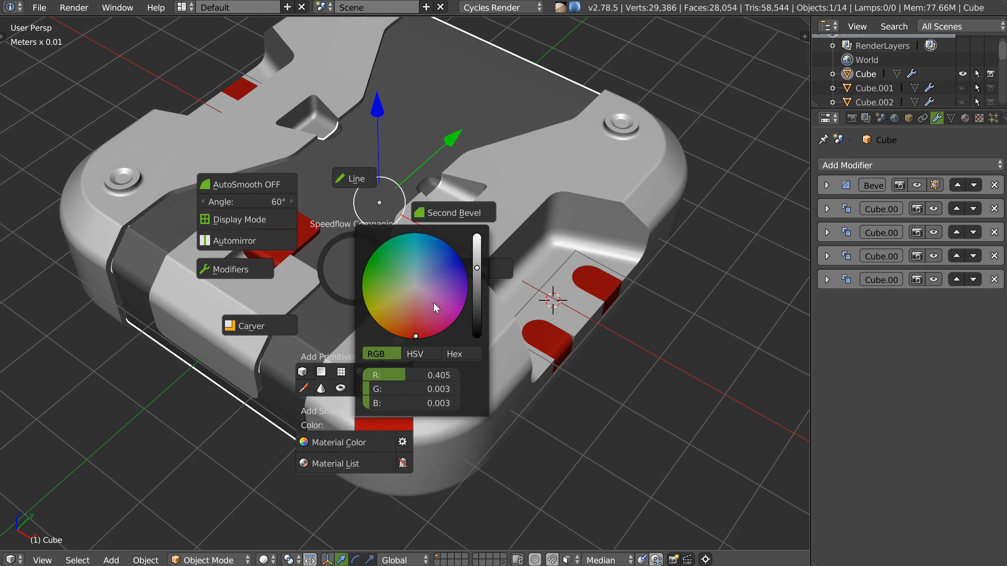
left_click(477, 292)
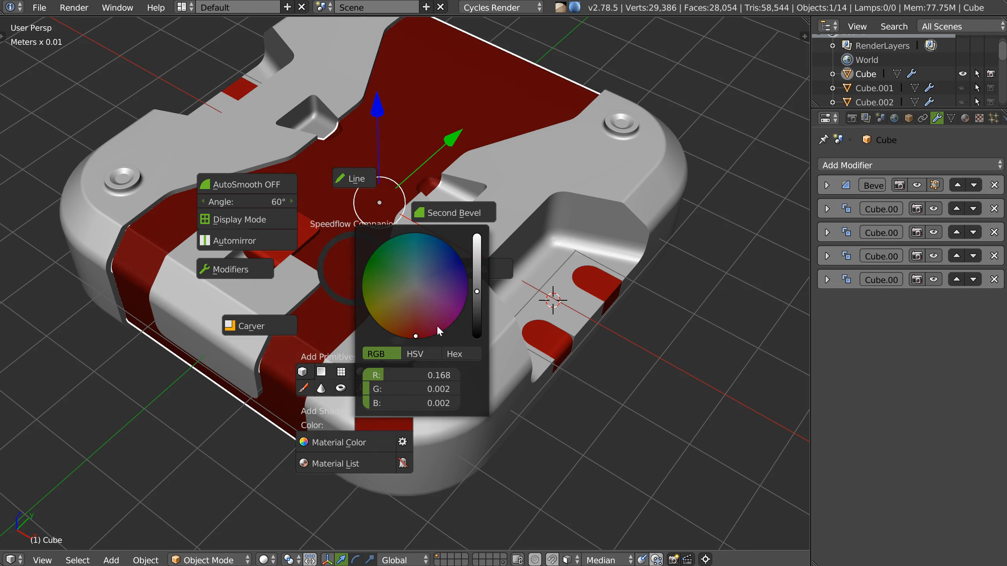
left_click(413, 354)
left_click_drag(405, 387, 315, 388)
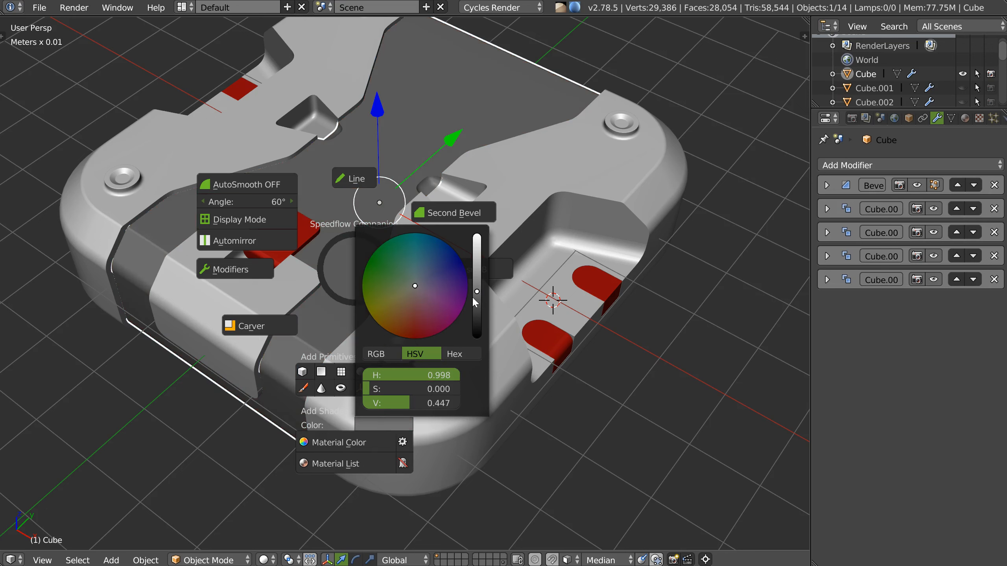
left_click_drag(477, 292, 475, 314)
Symmetrize the red tabs across Y so the rounded front edge is copied to the opposite tab
middle_click_drag(208, 392, 478, 334)
scroll(481, 338, "up", 2)
right_click(483, 340)
key("space")
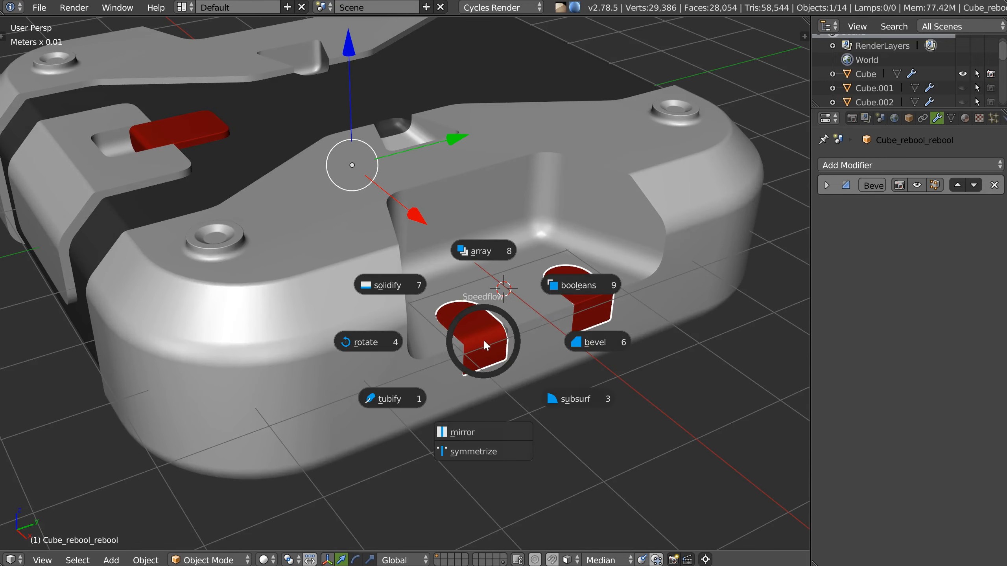
left_click(475, 452)
key("y")
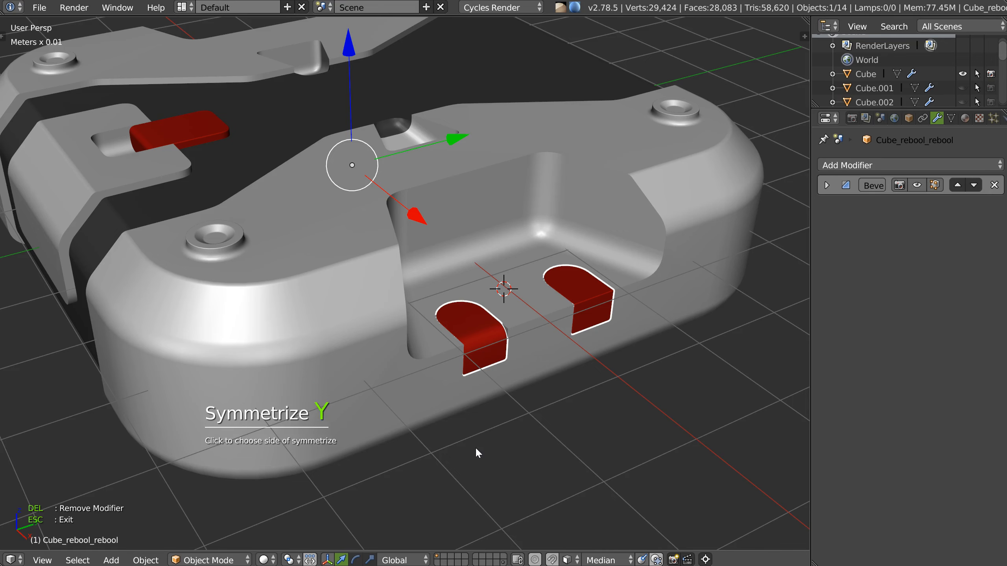
left_click(595, 309)
left_click(594, 308)
Add a cube over the far end of the inner body in top view and centre it along X
scroll(507, 324, "down", 2)
middle_click_drag(508, 322, 470, 305)
scroll(436, 254, "up", 2)
scroll(475, 210, "up", 2)
mouse_move(476, 210)
middle_mouse_down()
mouse_move(482, 255)
mouse_move(492, 248)
mouse_move(461, 245)
middle_mouse_up()
key("KP_7")
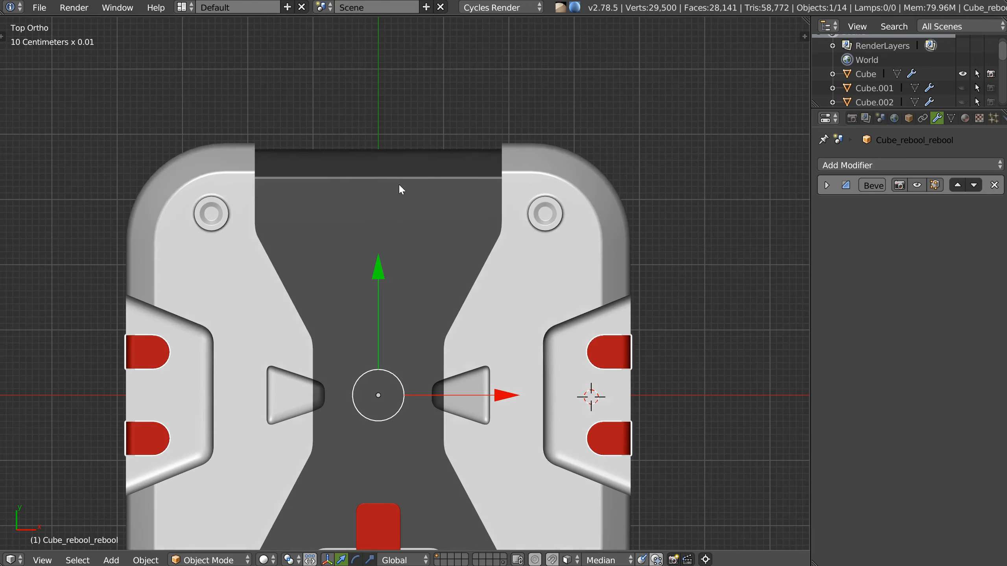
right_click(399, 184)
left_click(312, 286)
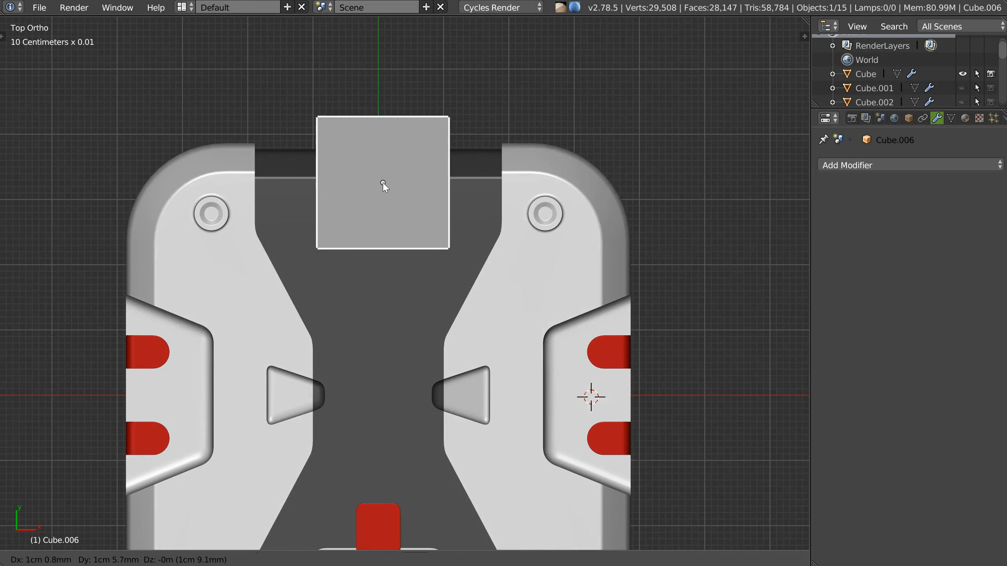
left_click(383, 184)
right_click(385, 188)
left_click(471, 248)
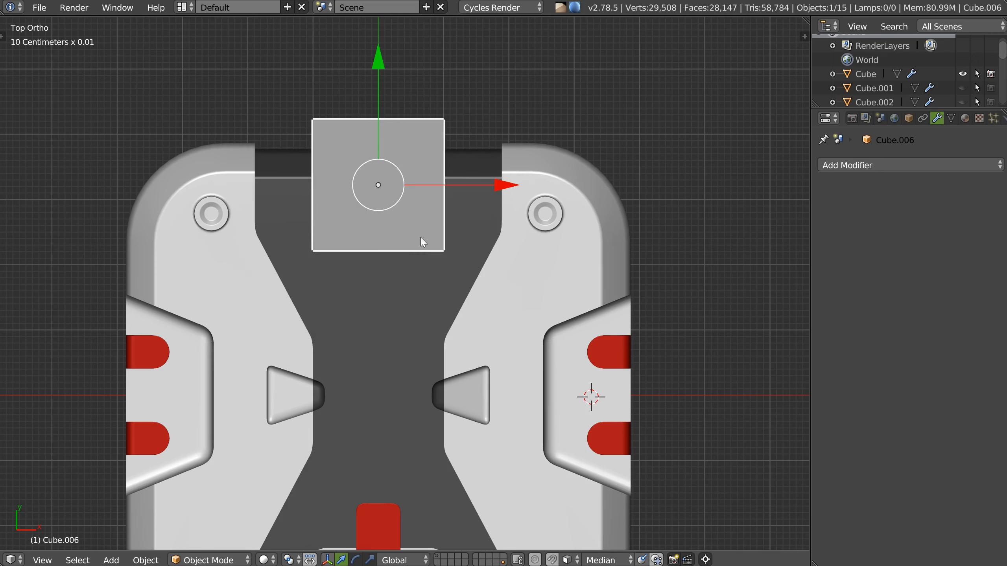
Reposition the new cube at the end of the inner body and scale it along Y
middle_click_drag(453, 263, 372, 184)
mouse_move(377, 55)
left_mouse_down()
mouse_move(376, 119)
mouse_move(362, 83)
mouse_move(368, 52)
left_mouse_up()
middle_click_drag(368, 52, 456, 191)
key("s")
key("y")
left_click(761, 195)
Extrude the cube's inward-facing side toward the body's centre and narrow the extruded end along X
middle_click_drag(762, 195, 381, 170)
key("Tab")
right_click(347, 174)
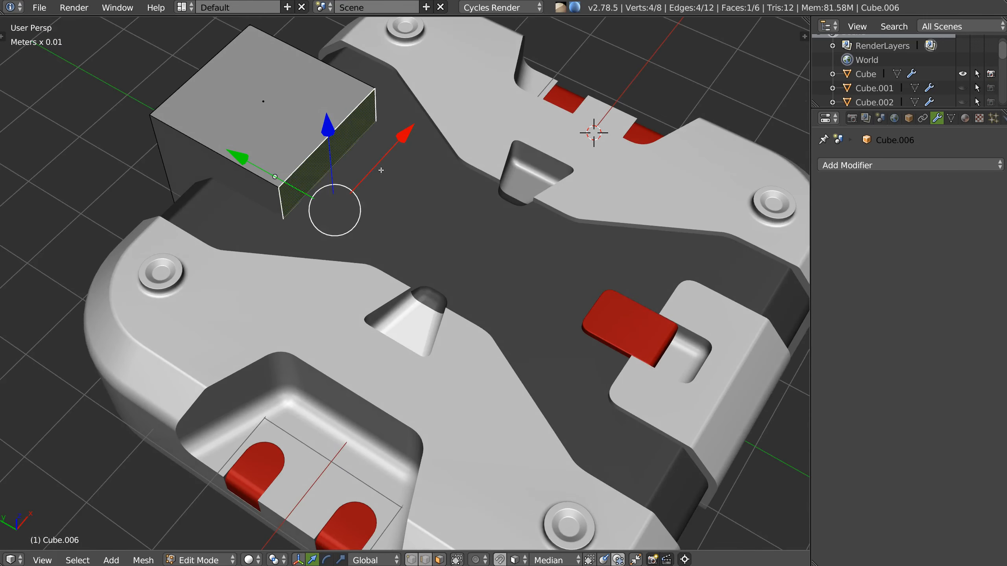
key("e")
left_click(637, 281)
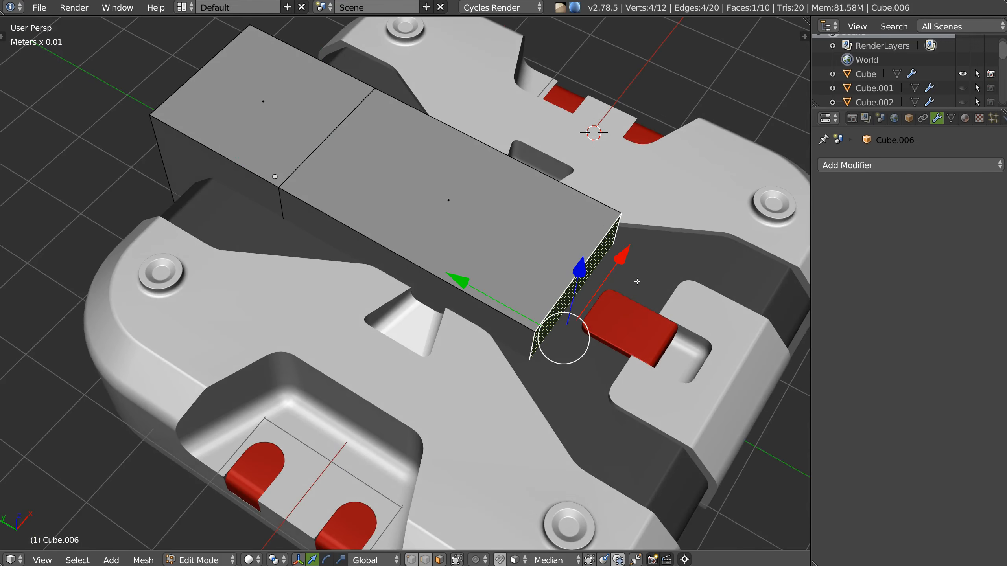
left_click_drag(460, 280, 282, 219)
middle_click_drag(654, 235, 559, 230)
key("s")
key("x")
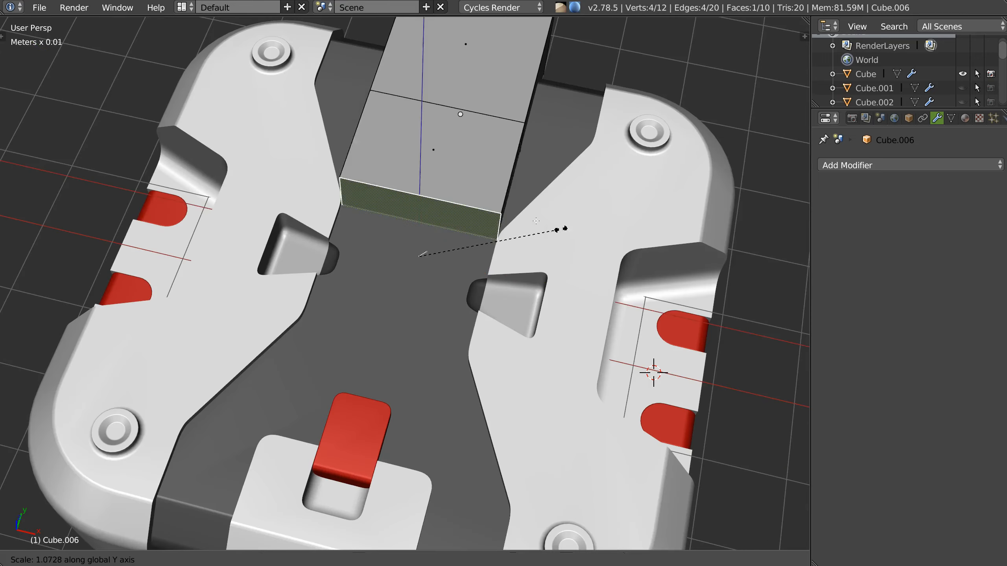
left_click(441, 210)
Extrude the narrowed end face straight toward the red latch by about 2 cm
middle_click_drag(441, 212, 366, 253)
key("s")
key("y")
right_click(341, 262)
key("e")
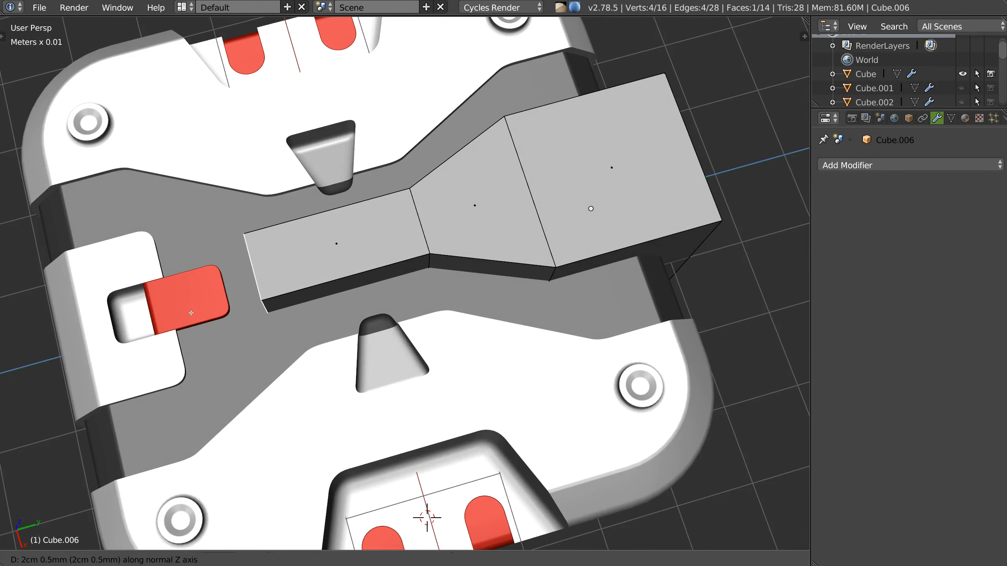
left_click(190, 314)
Bevel the extruded block's vertical edges with width 0.19, 10 segments and profile 0.7
middle_click_drag(190, 315, 293, 226)
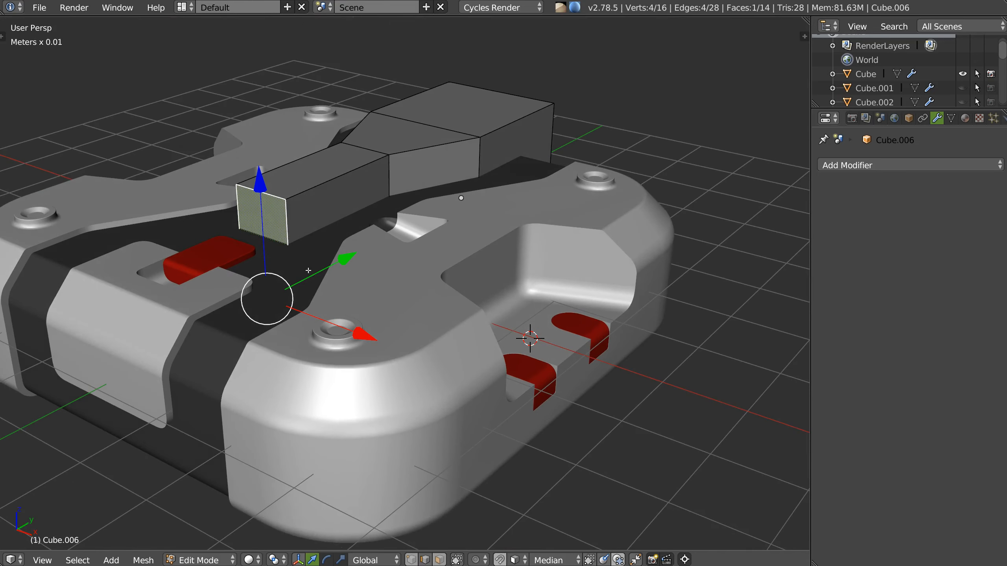
right_click(287, 221, "ctrl+alt")
middle_click_drag(287, 221, 336, 253)
key("space")
left_click(457, 252)
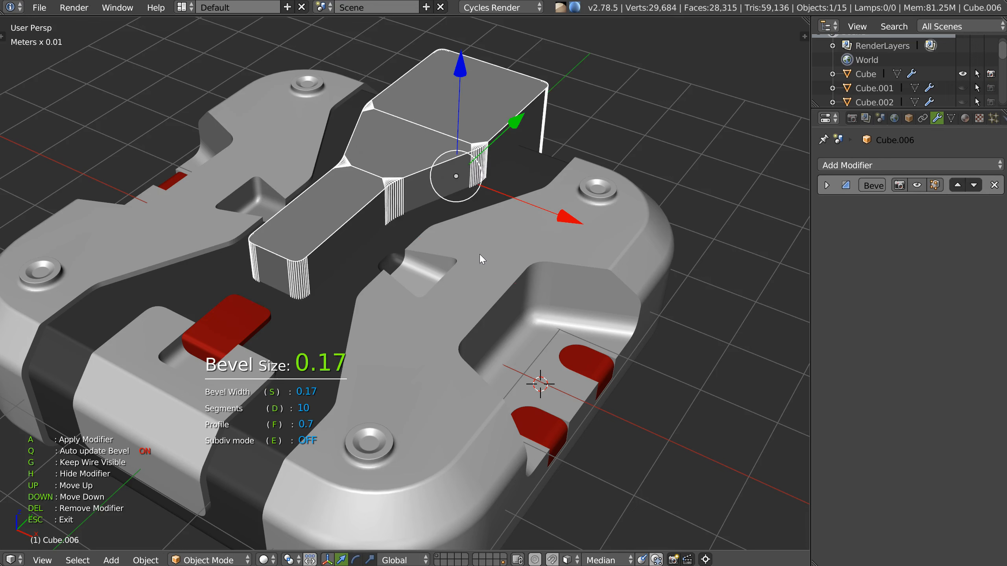
key("s")
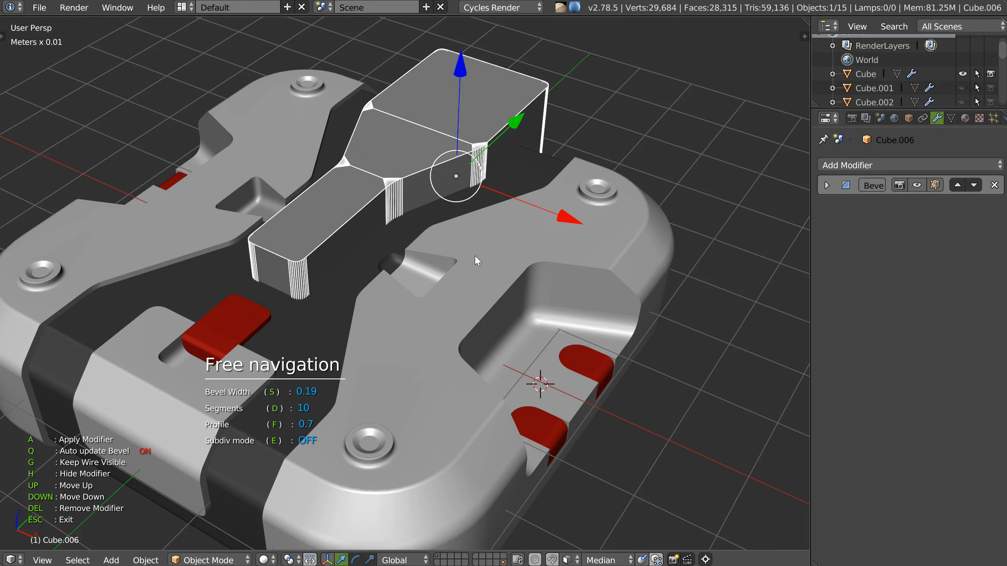
key("Escape")
key("Tab")
Slice the dark inner body with the bevelled block using a Speedflow rebool Boolean
right_click(341, 289, "shift")
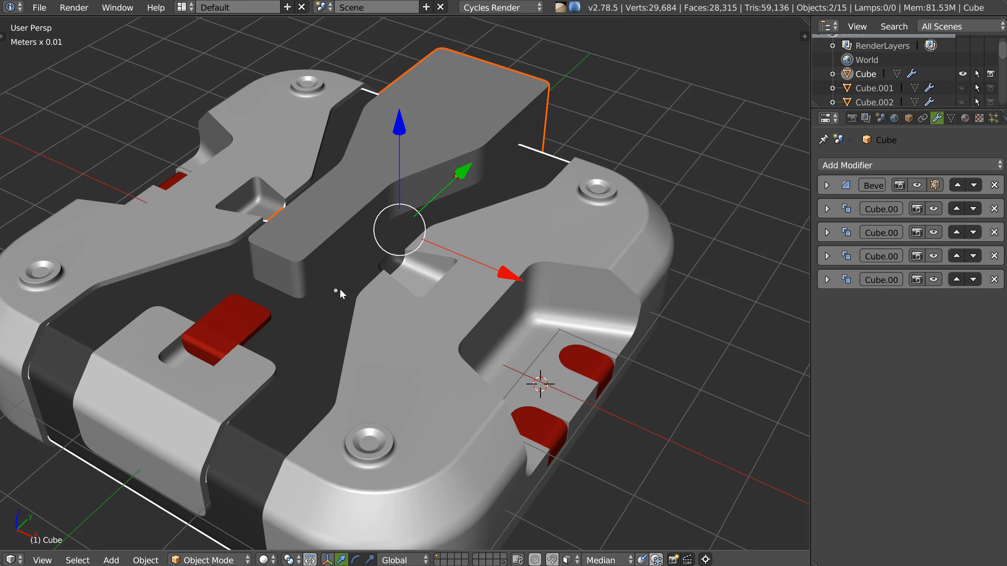
middle_click_drag(342, 290, 338, 284)
key("space")
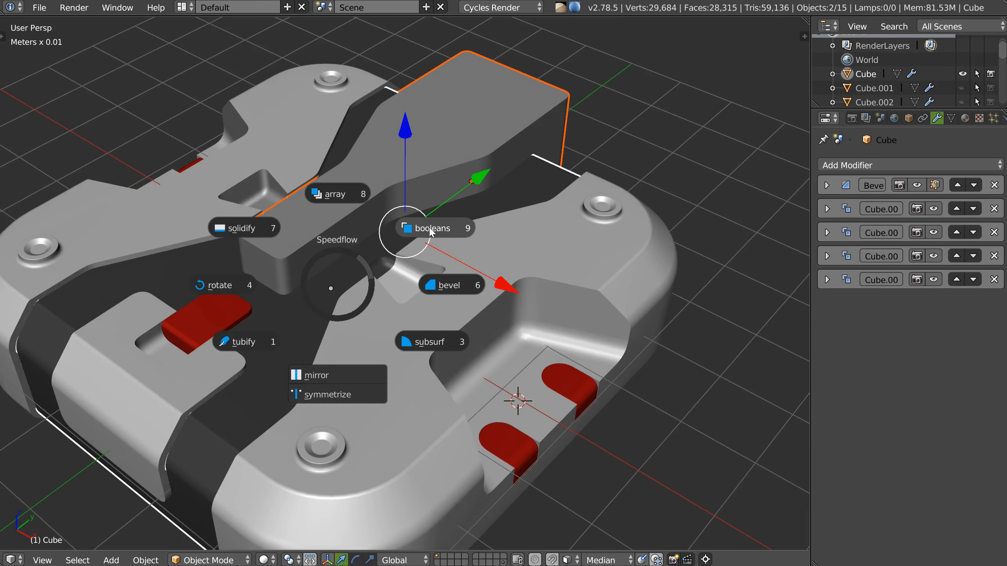
left_click(449, 240)
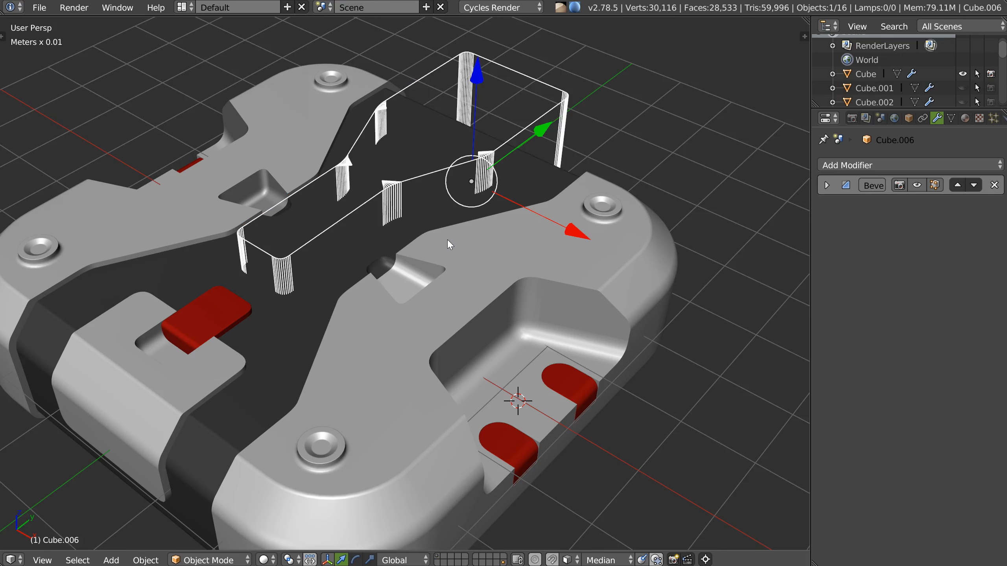
Colour the sliced panel on top of the inner body bright yellow
middle_click_drag(447, 239, 374, 202)
right_click(351, 210)
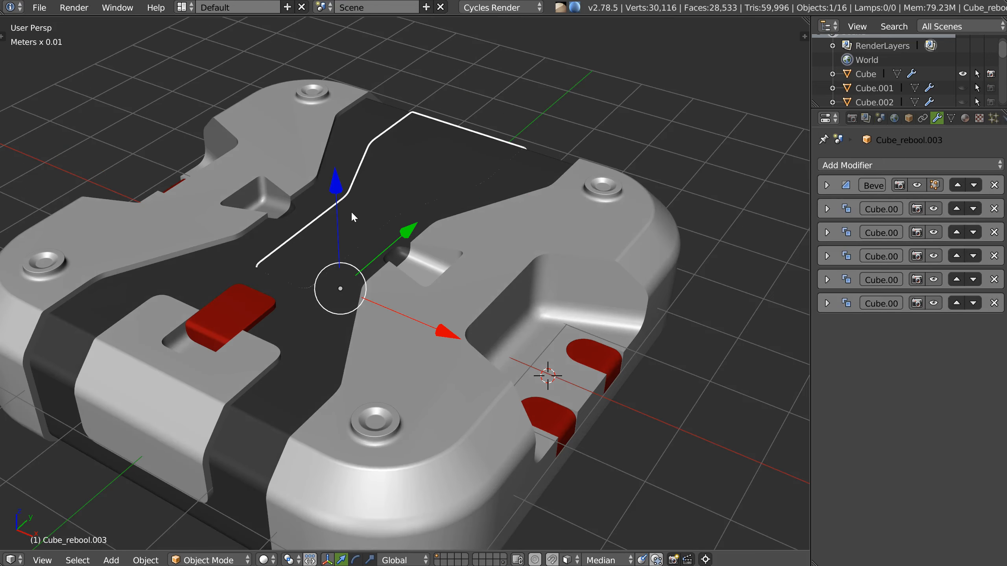
key("space")
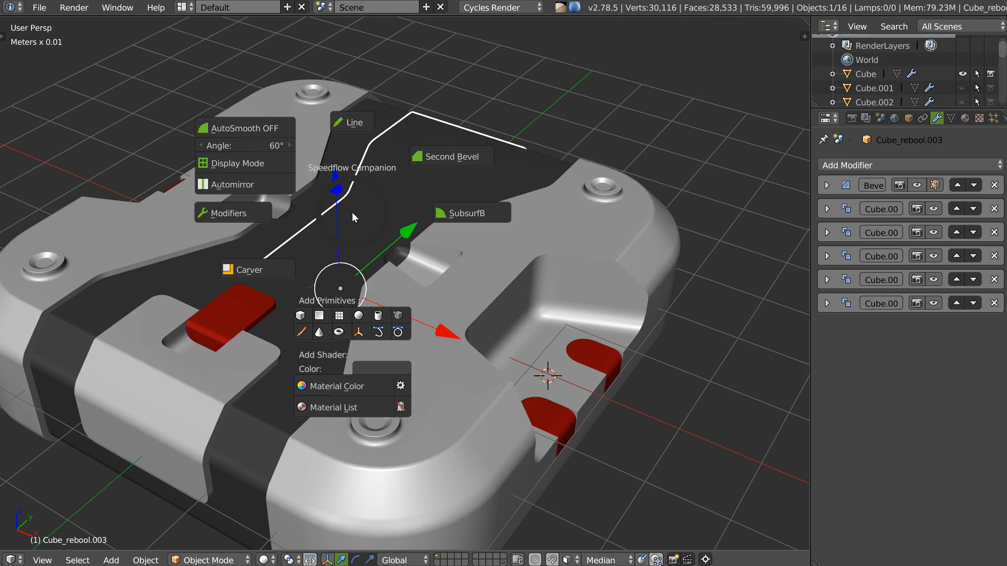
left_click(365, 367)
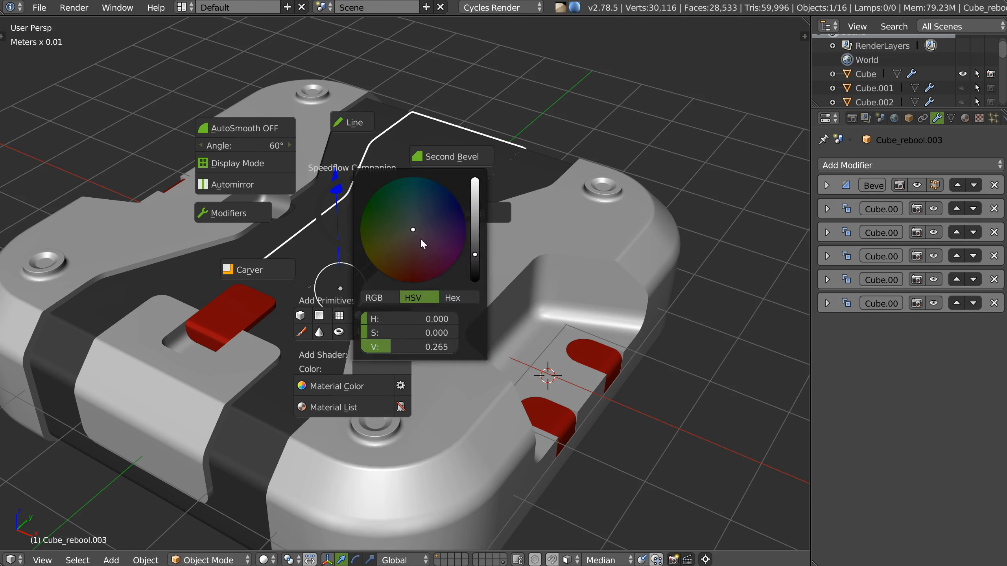
left_click(384, 259)
left_click_drag(475, 227, 475, 198)
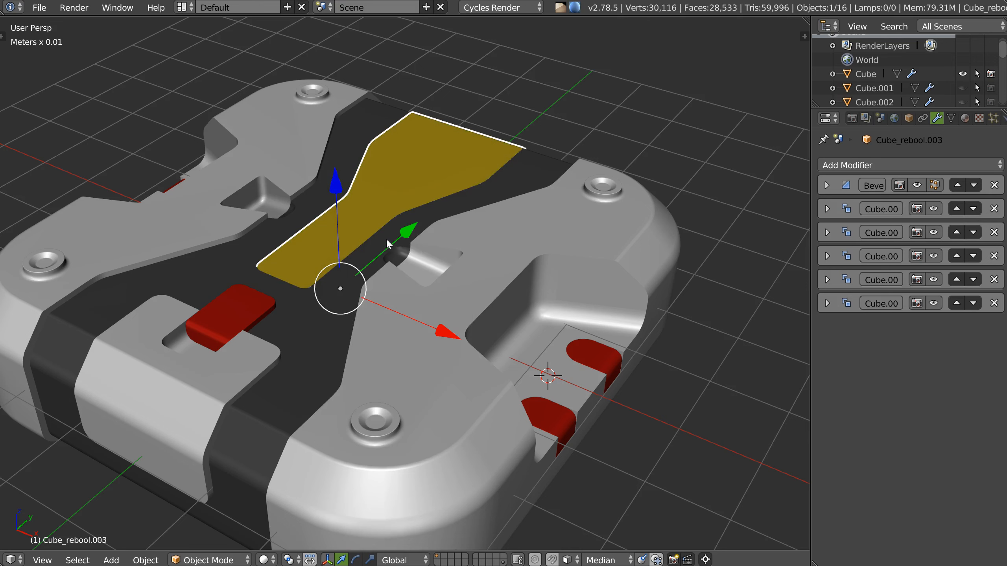
Try several random material colours on the central inlay panel
key("space")
left_click(364, 414)
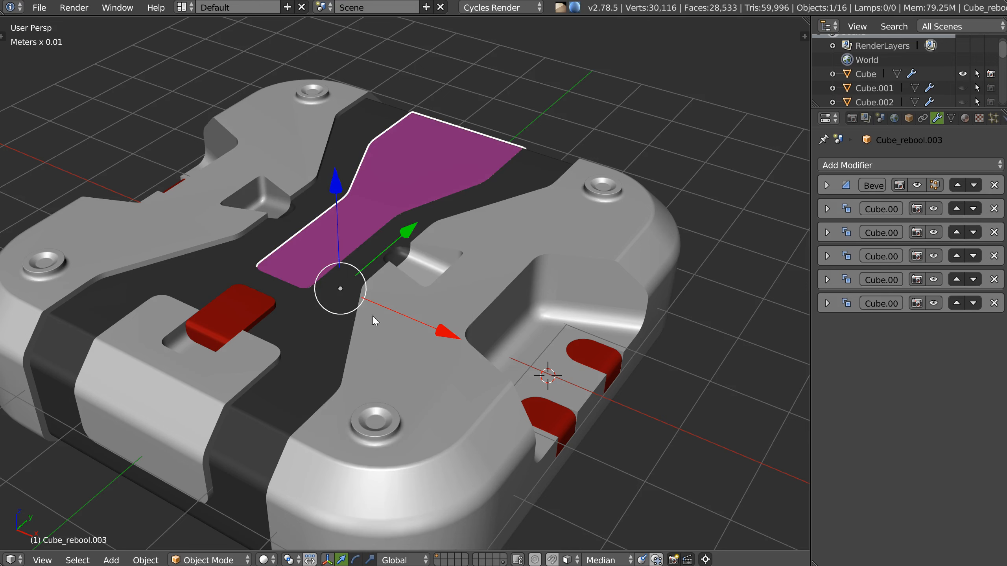
key("space")
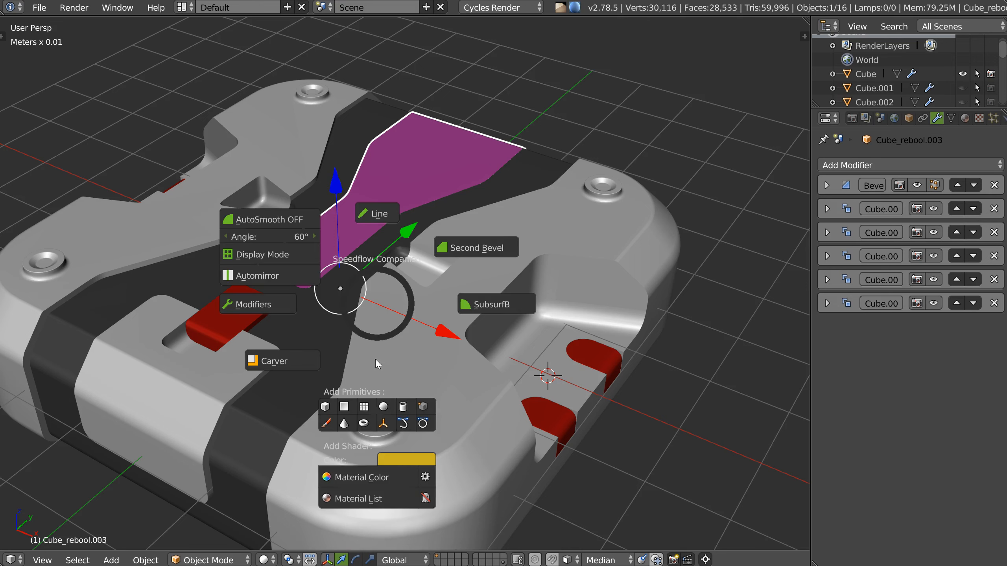
left_click(365, 477)
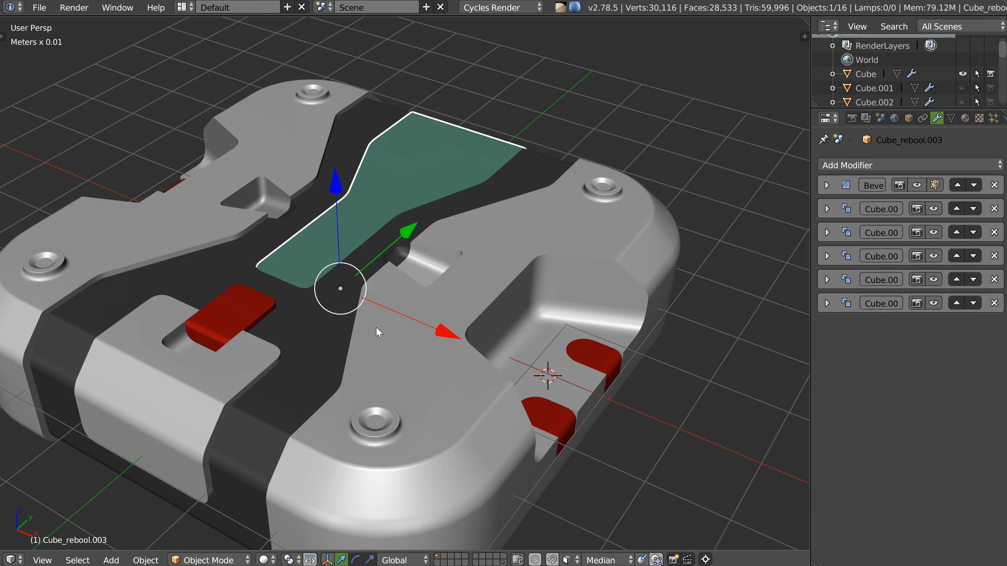
key("space")
left_click(364, 502)
middle_click_drag(396, 377, 439, 309)
Try a yellow and an orange material colour on the central inlay panel
key("space")
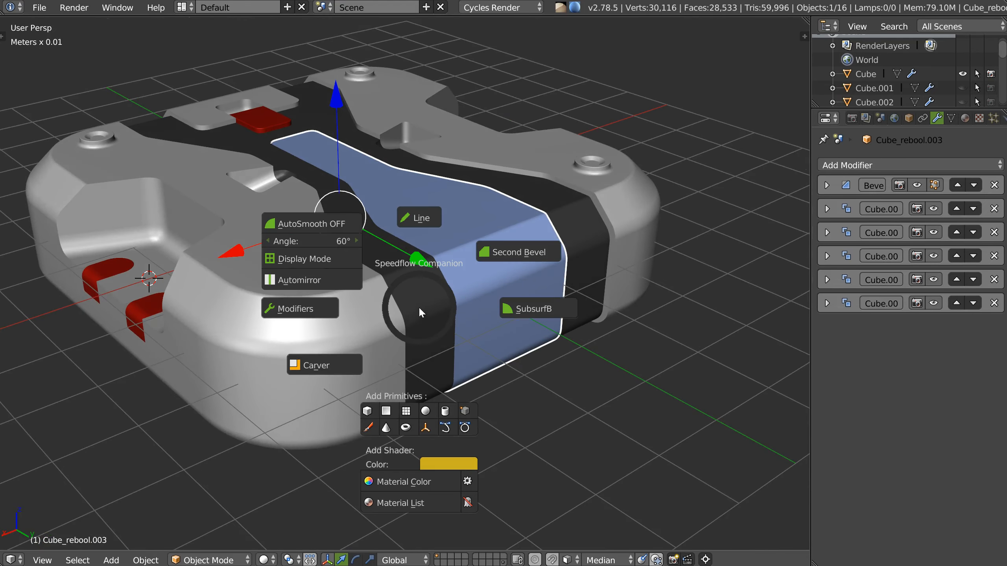
left_click(444, 464)
left_click(396, 481)
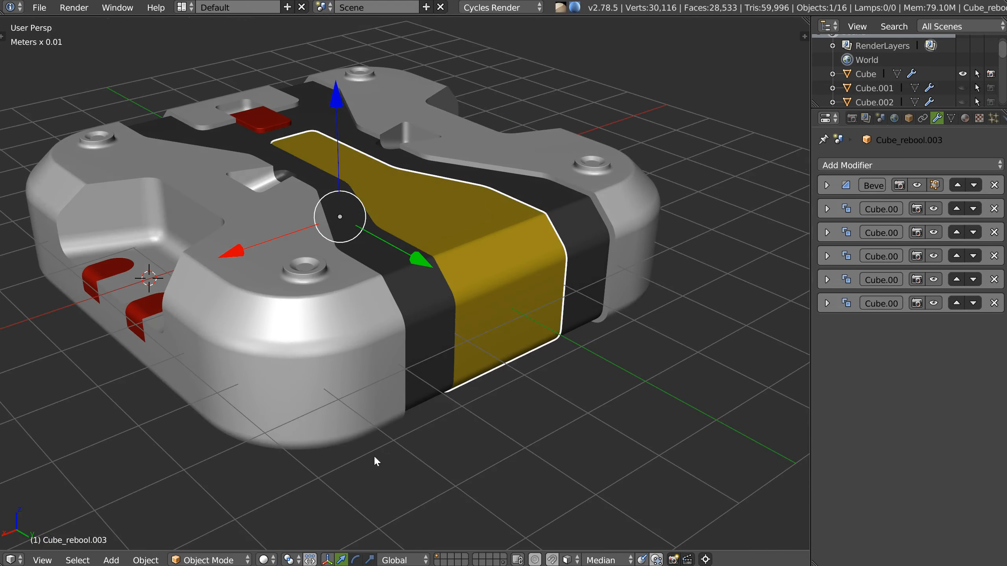
middle_click_drag(398, 392, 467, 302)
key("space")
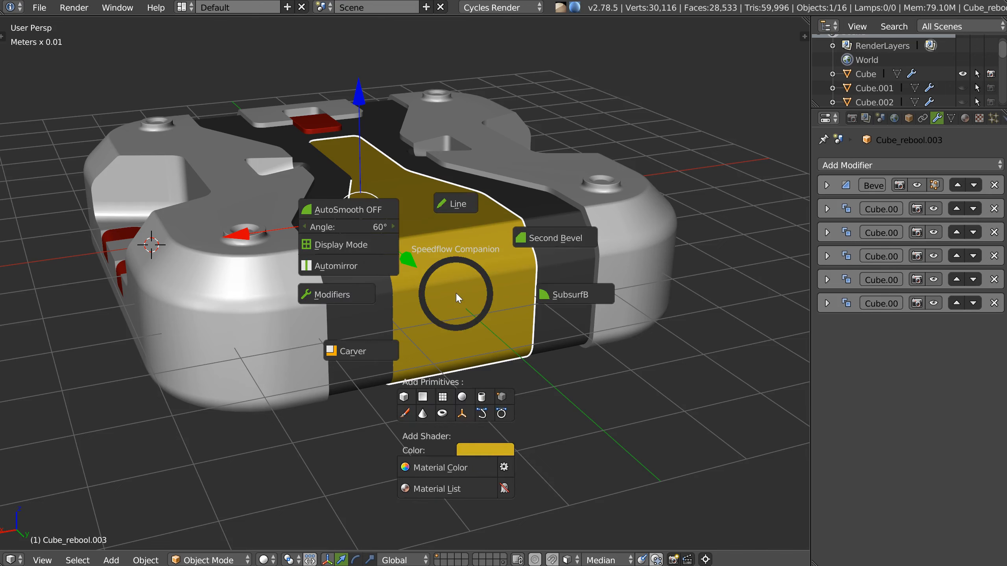
left_click(476, 452)
mouse_move(484, 343)
left_mouse_down()
mouse_move(508, 355)
mouse_move(499, 356)
left_mouse_up()
Give the central inlay panel the same red material as the small latch beside its narrow end
middle_click_drag(501, 359, 318, 339)
scroll(373, 237, "up", 2)
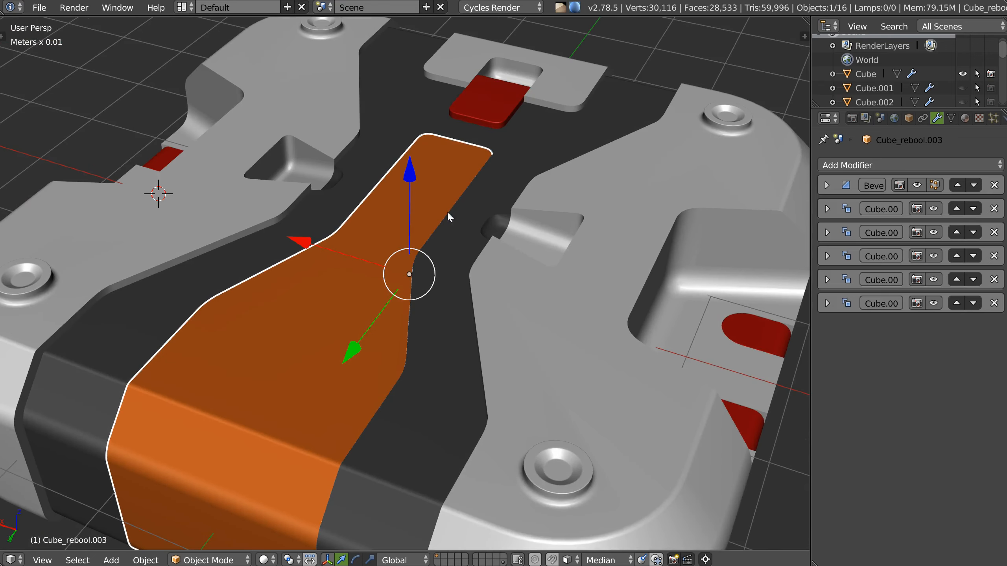
left_click(476, 112, "shift")
key("space")
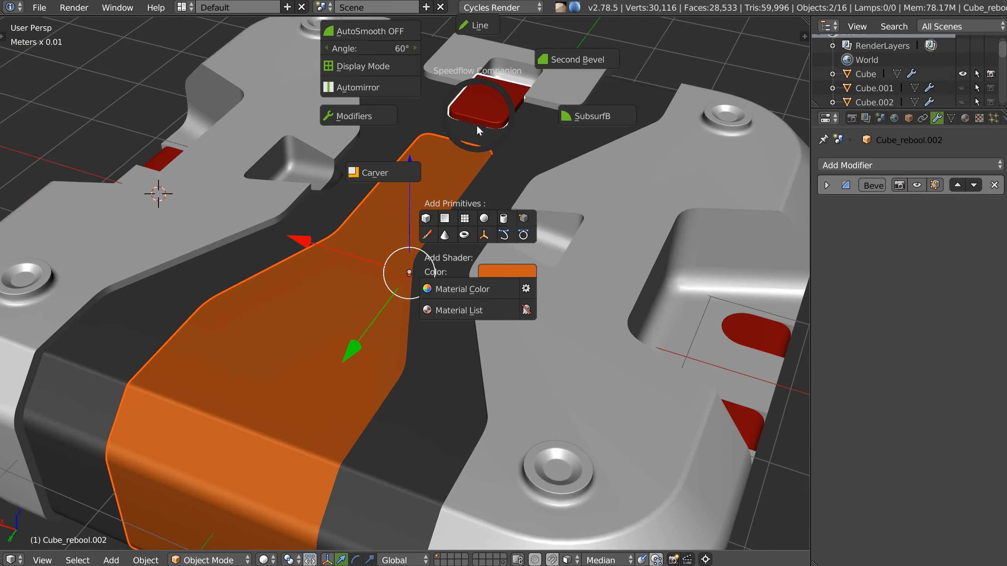
left_click(479, 288)
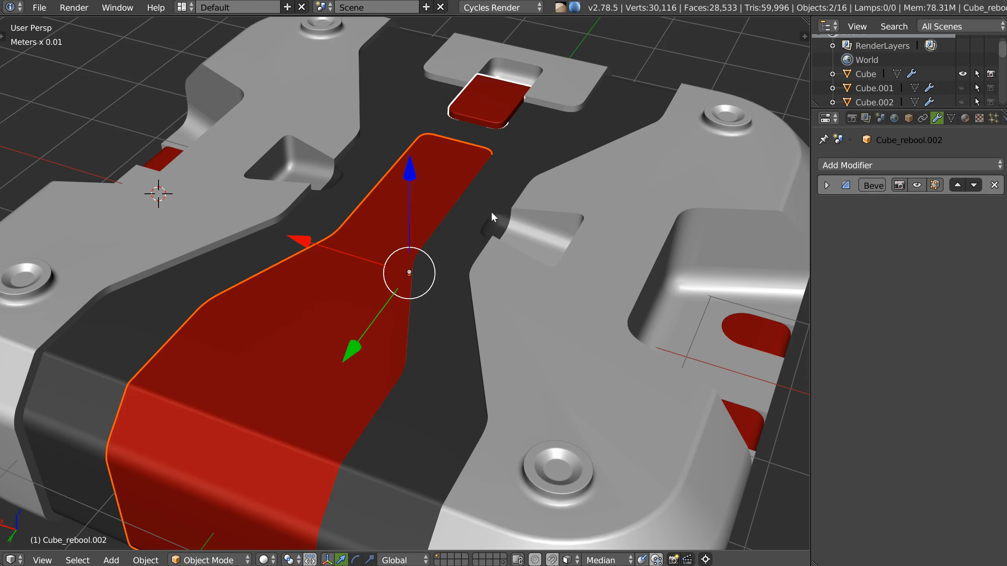
Scale the red inlay panel down uniformly to about 0.9 of its size
scroll(491, 211, "down", 5)
middle_click_drag(529, 268, 369, 300)
left_click(371, 300)
scroll(513, 228, "up", 2)
key("s")
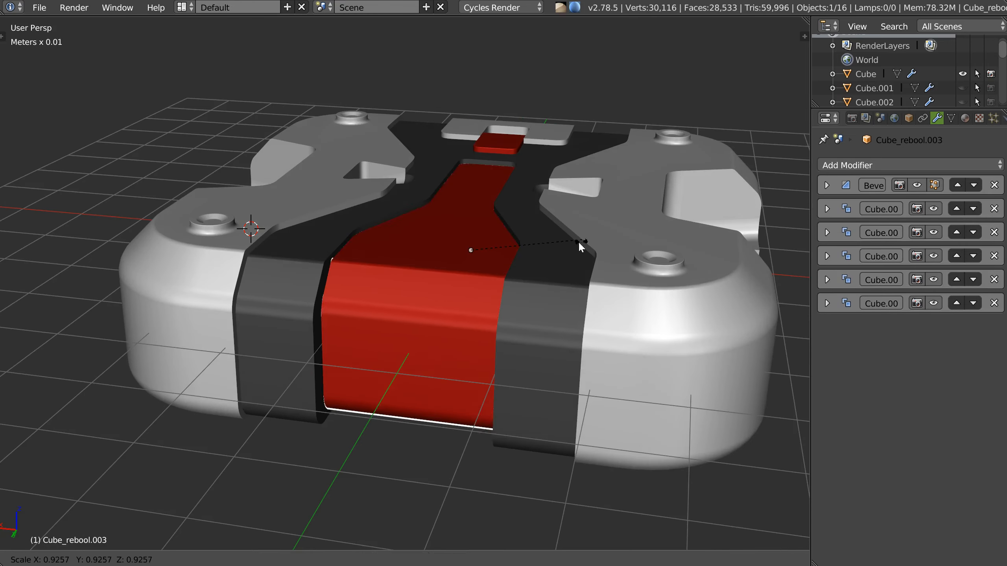
left_click(573, 242)
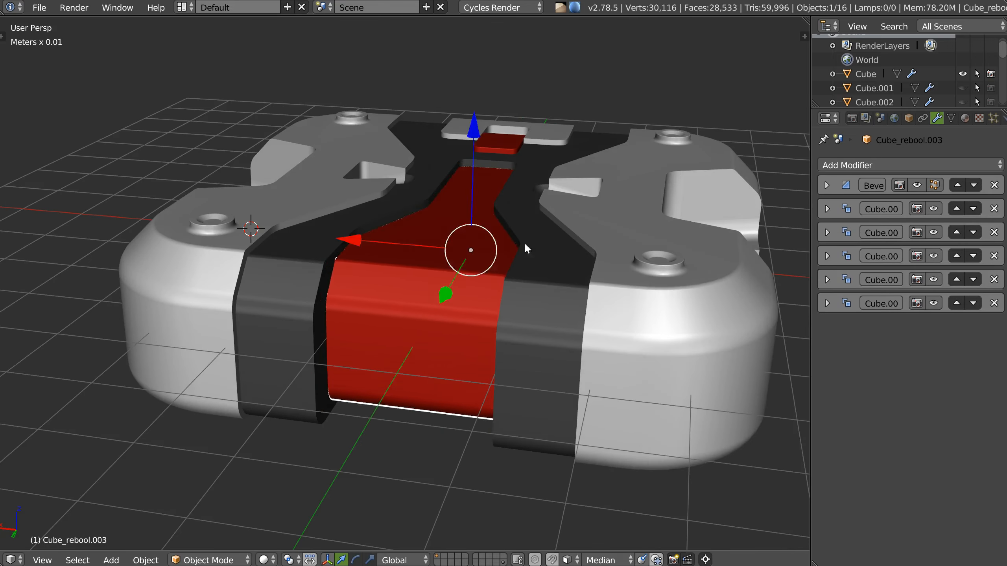
Scale the red inlay to about 0.92 along Z and shift it about 3 mm lengthwise towards the outer edge of the case
middle_click_drag(524, 242, 474, 88)
key("s")
key("z")
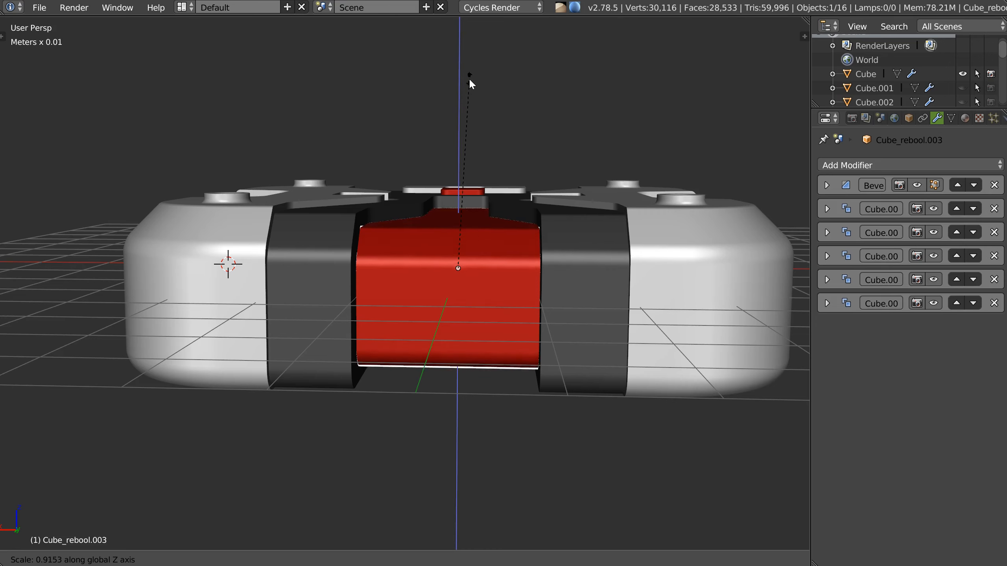
left_click(468, 76)
middle_click_drag(442, 158, 415, 245)
key("g")
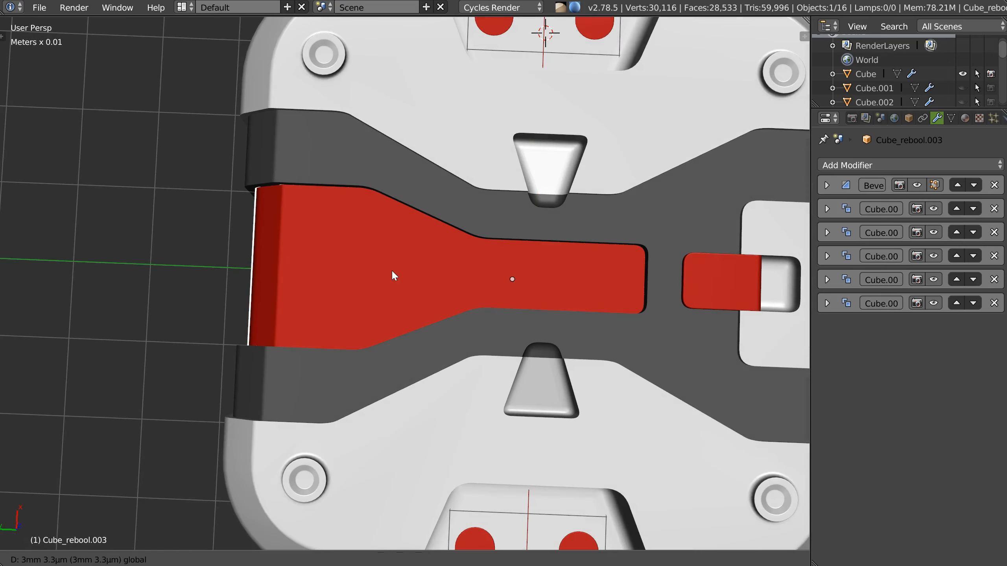
left_click(393, 270)
middle_click_drag(360, 255, 473, 255)
scroll(453, 218, "down", 2)
scroll(402, 298, "up", 1)
scroll(473, 255, "up", 3)
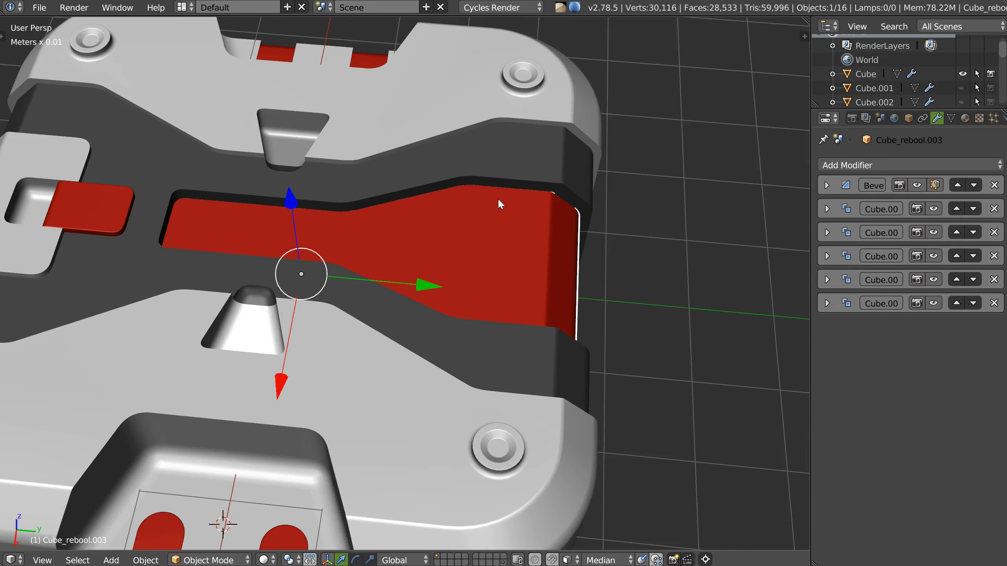
key("KP_7")
right_click(409, 244)
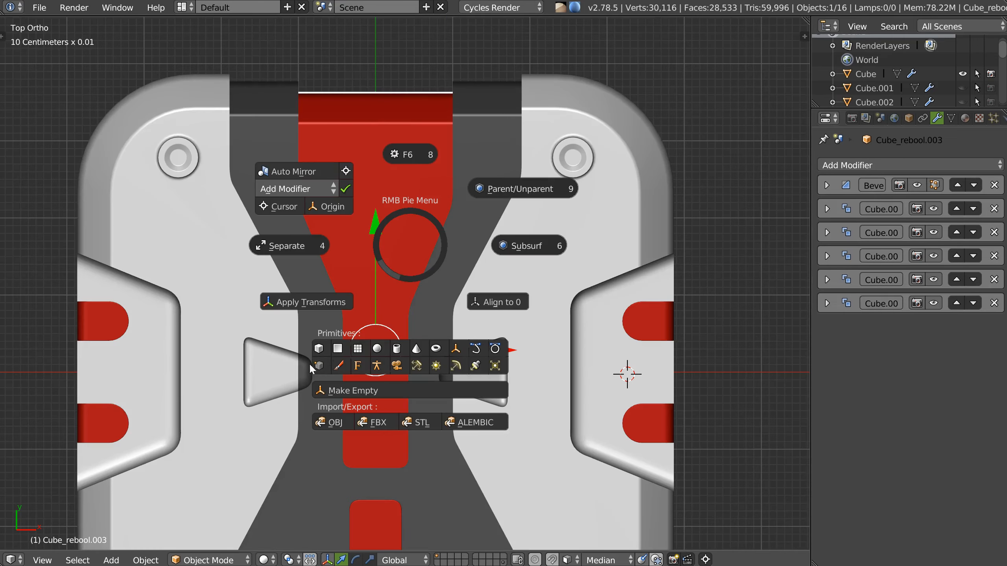
left_click(377, 348)
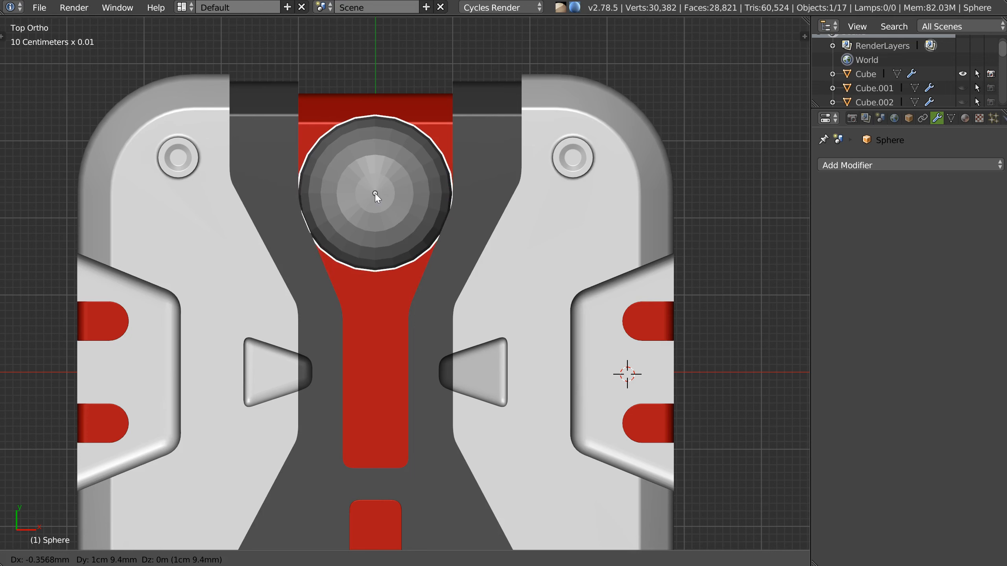
left_click(377, 200)
key("x")
Add a UV sphere at the 3D cursor with 32 segments and 24 rings
right_click(389, 249)
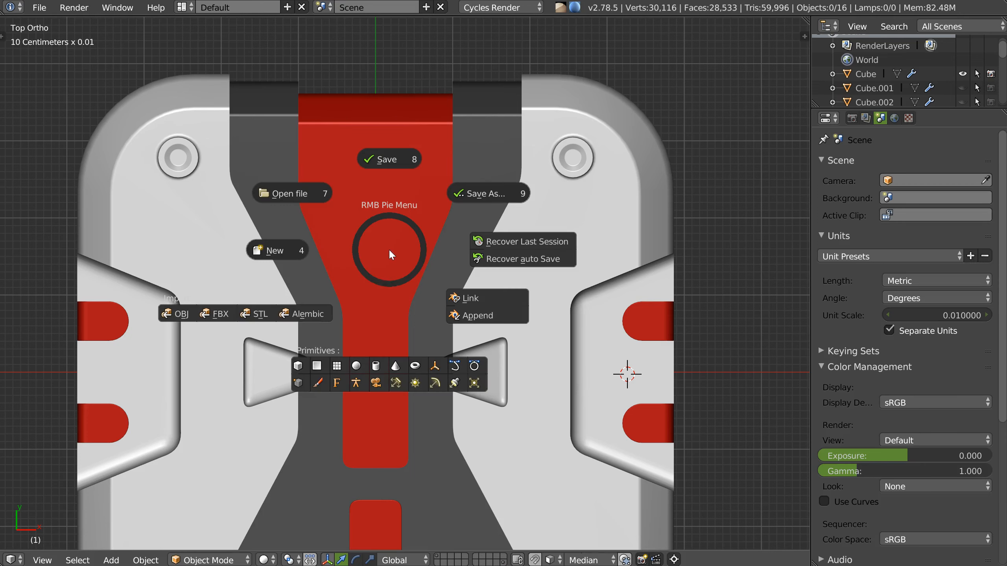
left_click(361, 367)
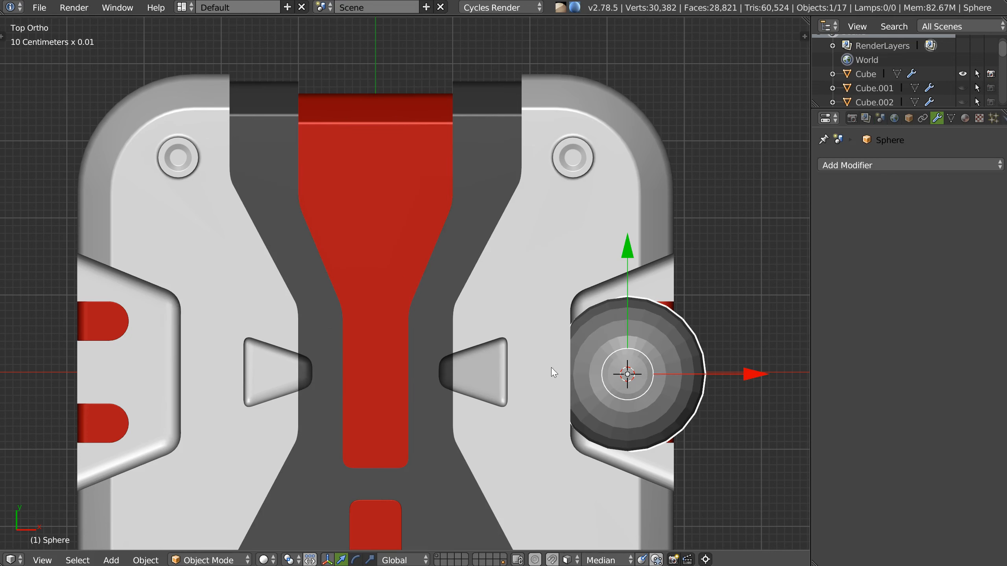
key("F6")
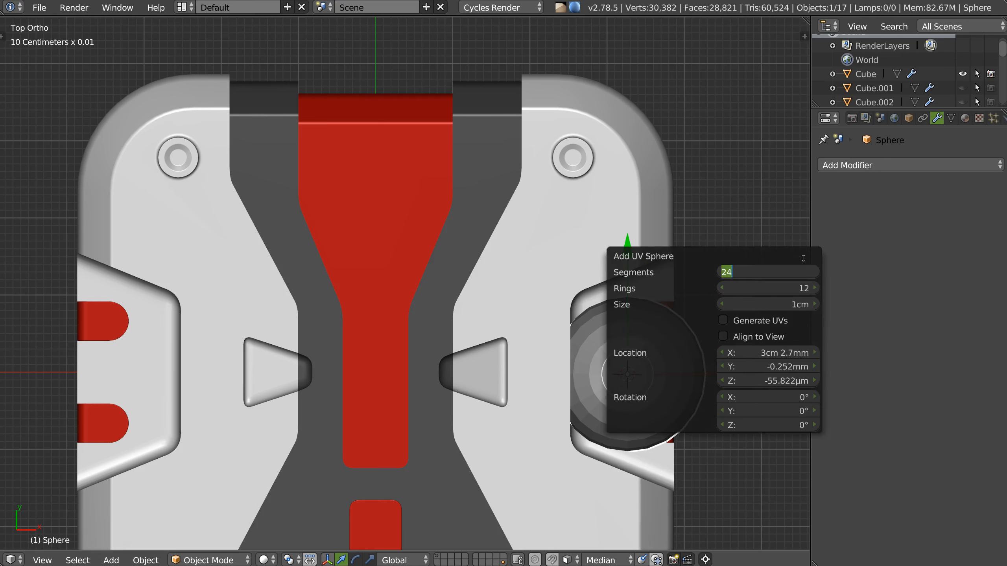
key("Tab")
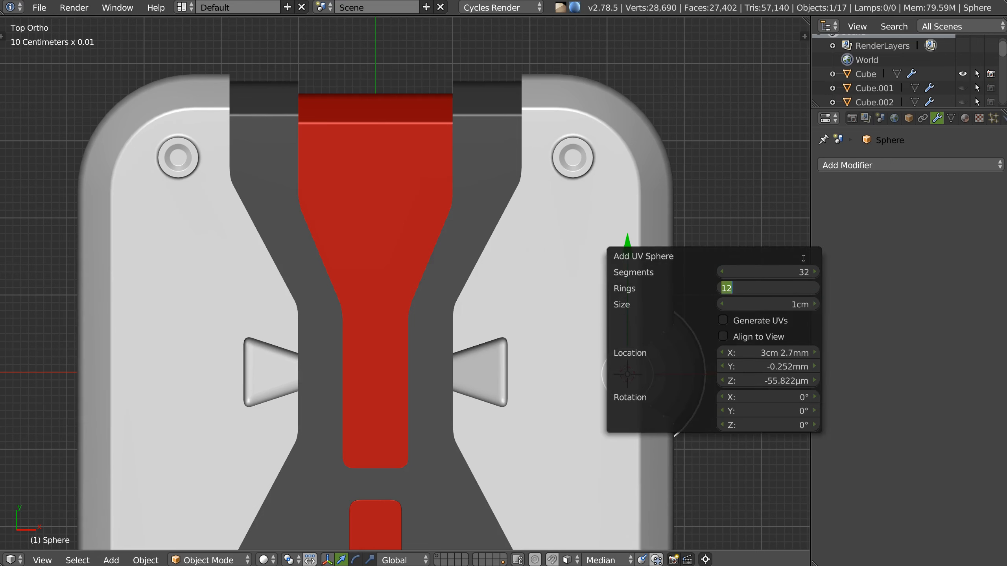
type("24")
key("Return")
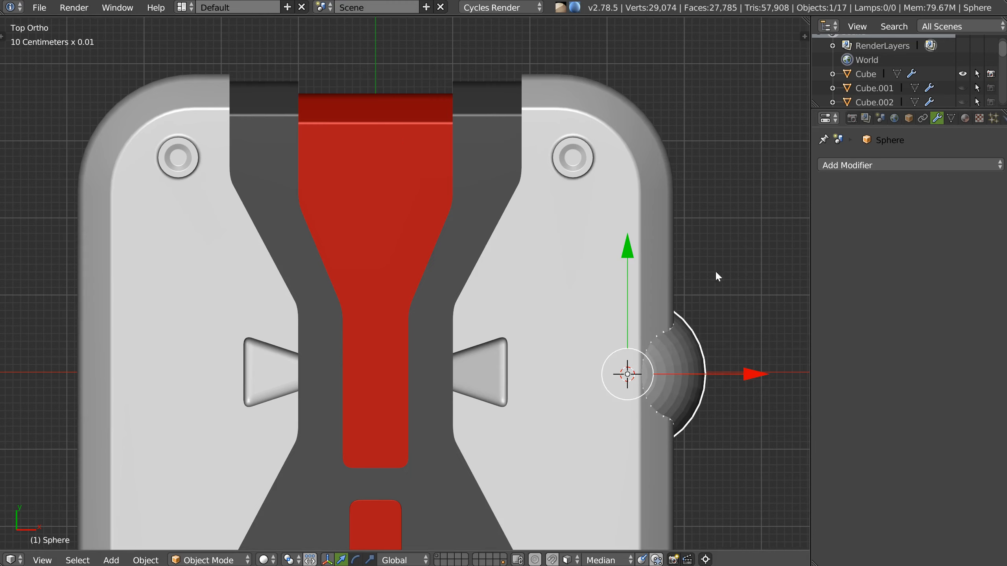
Raise the sphere along Z until it floats clear above the case
scroll(539, 299, "down", 2)
middle_click_drag(664, 331, 525, 239)
left_click_drag(524, 239, 478, 122)
middle_click_drag(478, 121, 466, 200, "shift")
scroll(428, 216, "up", 6)
Delete the upper half of the sphere above its equator edge loop, leaving an open hemisphere
key("Tab")
right_click(477, 197, "alt")
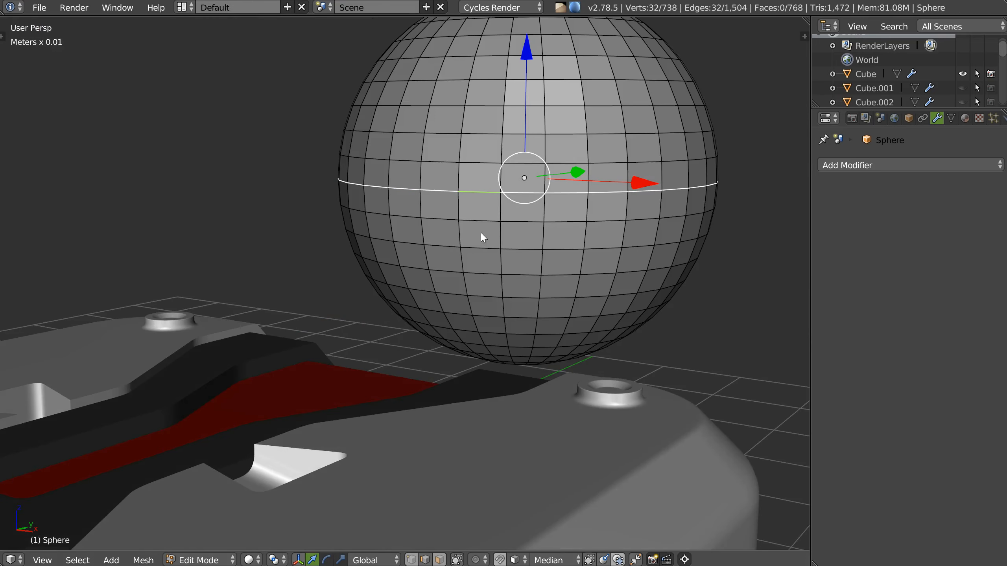
key("a")
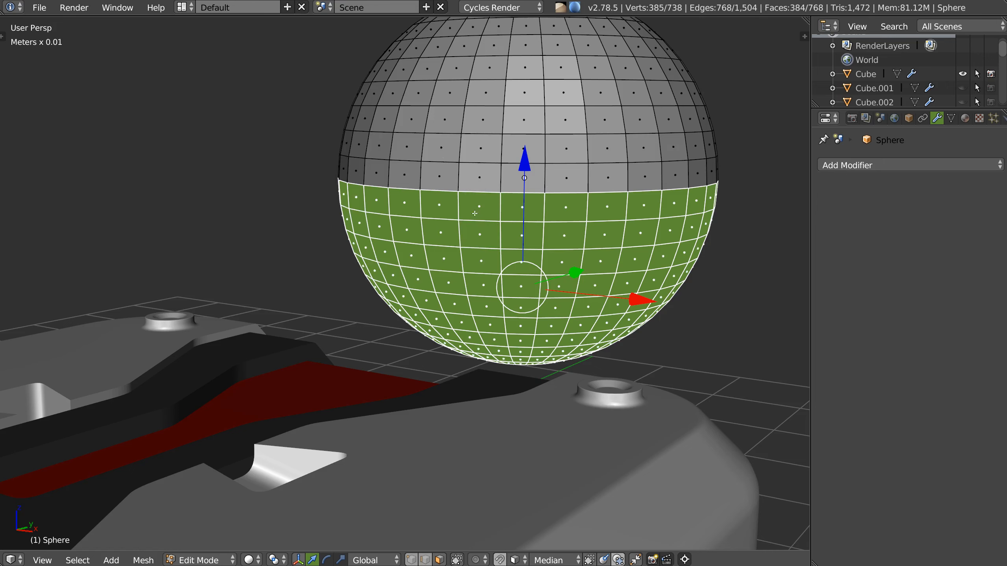
key("ctrl+i")
key("x")
left_click(527, 234)
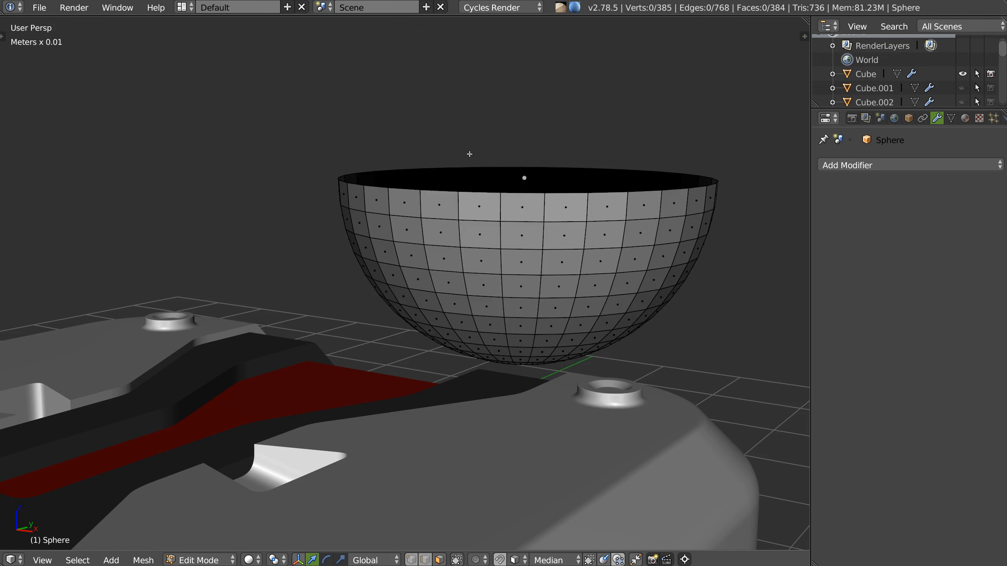
Offset the hemisphere's open rim outward with Offset Edges to form a flat flange around it
middle_click_drag(469, 153, 466, 133)
left_click(458, 232, "alt")
middle_click_drag(470, 243, 493, 248)
right_click(493, 247)
left_click(534, 192)
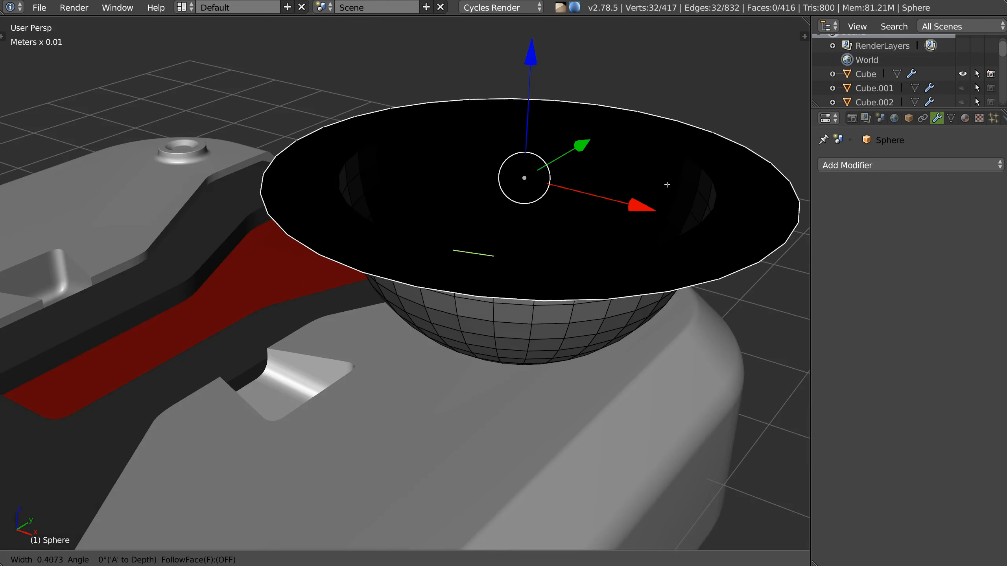
Turn on double-sided shading for the bowl mesh
key("z")
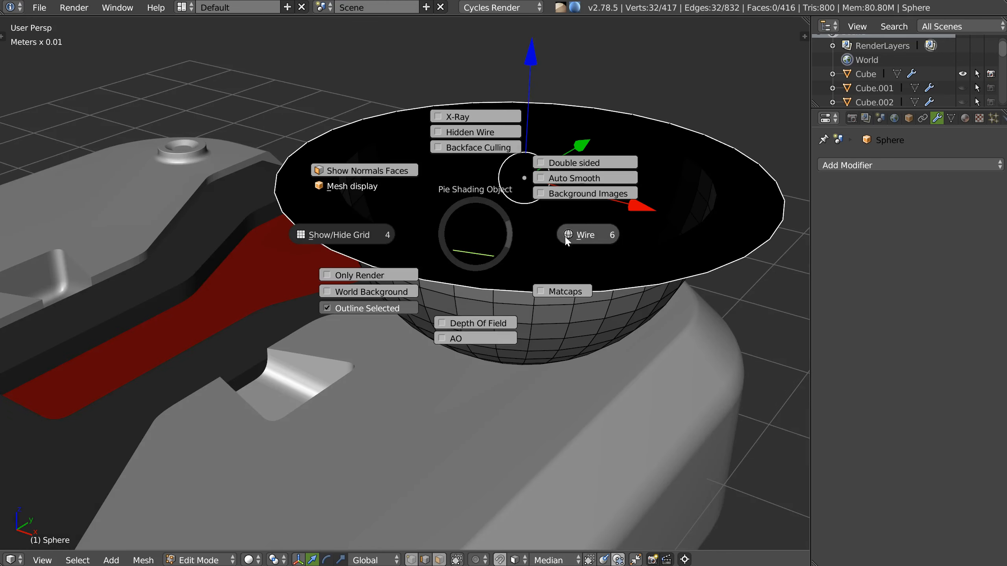
left_click(541, 159)
scroll(541, 159, "down", 3)
key("Tab")
middle_click_drag(503, 189, 503, 168)
scroll(508, 174, "up", 3)
key("Tab")
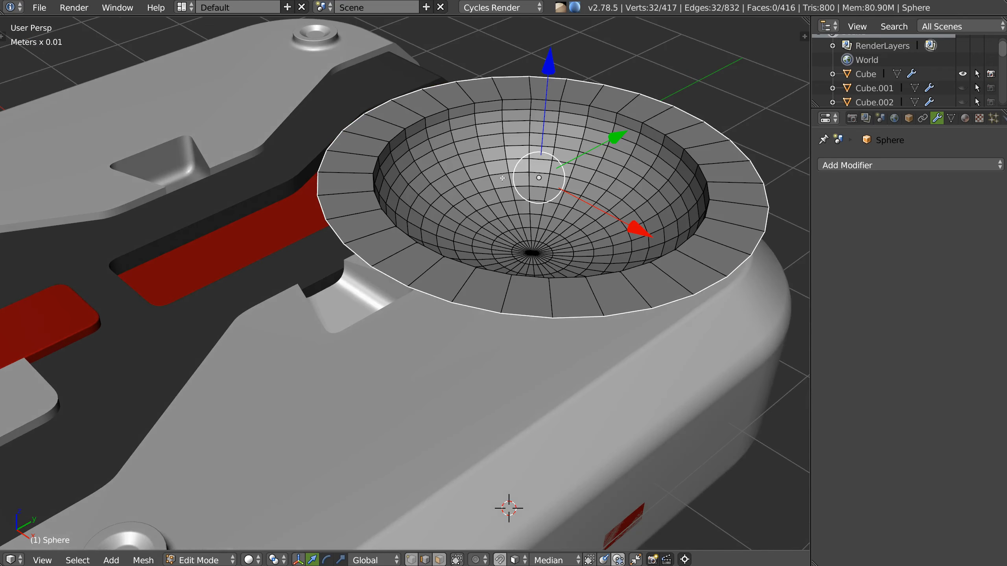
Dissolve the faces in the lower part of the bowl into a single flat bottom face
key("a")
left_click(422, 149)
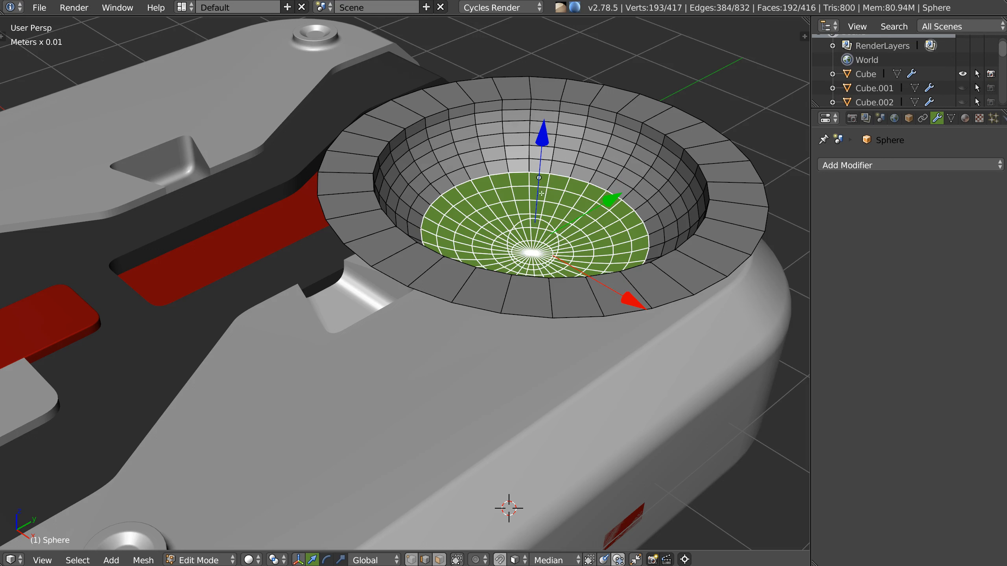
key("ctrl+x")
key("Tab")
left_click(526, 223)
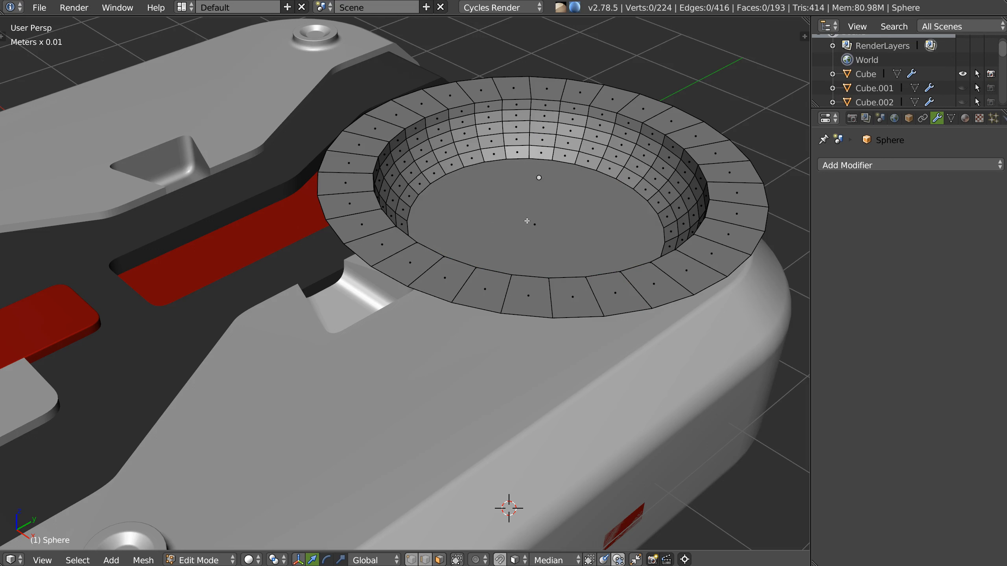
Inset the bowl's flat bottom face with a thickness of about 0.11 and a depth of about 0.21
right_click(525, 223)
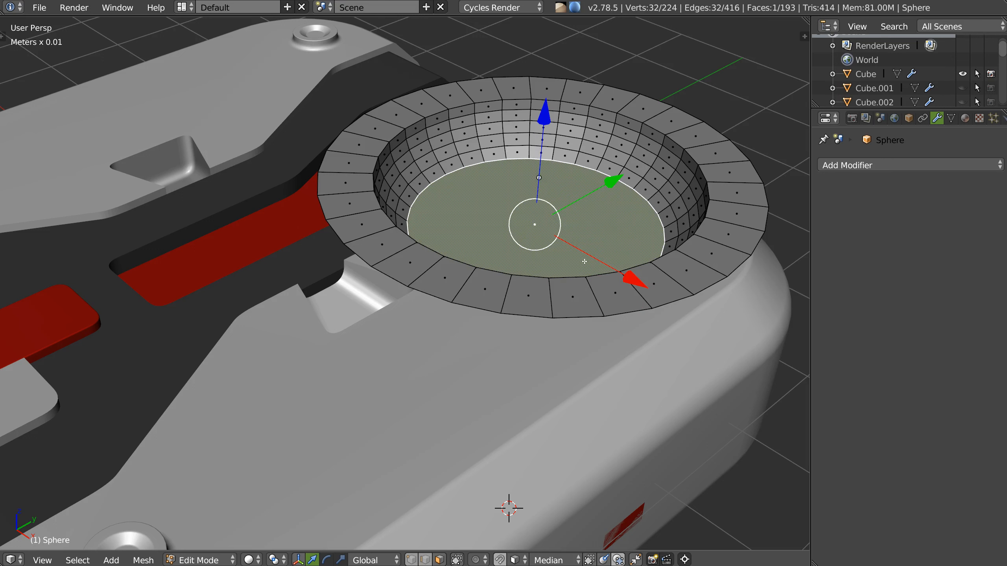
right_click(640, 252)
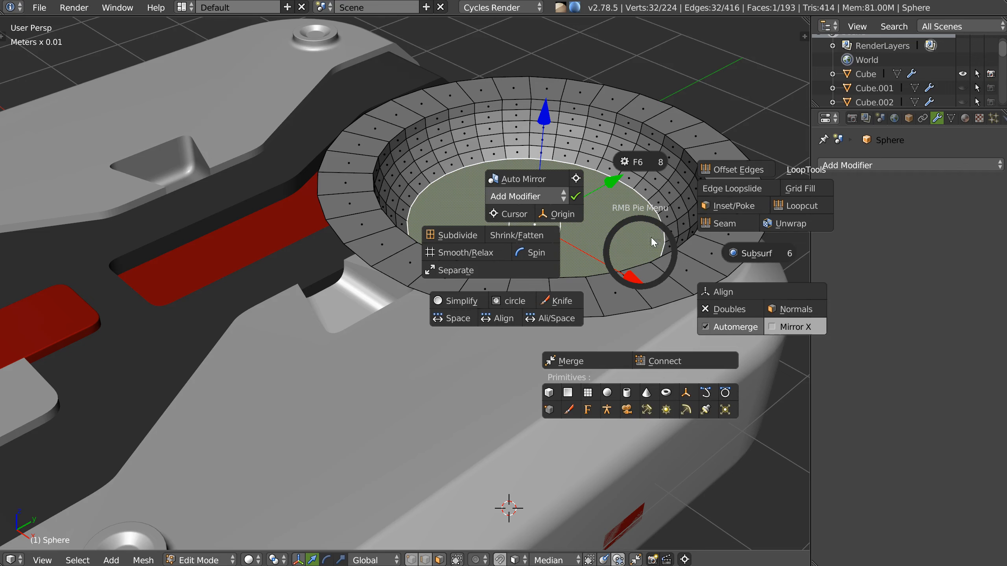
left_click(739, 205)
left_click(720, 210)
right_click(719, 210)
left_click(794, 167)
key("ctrl")
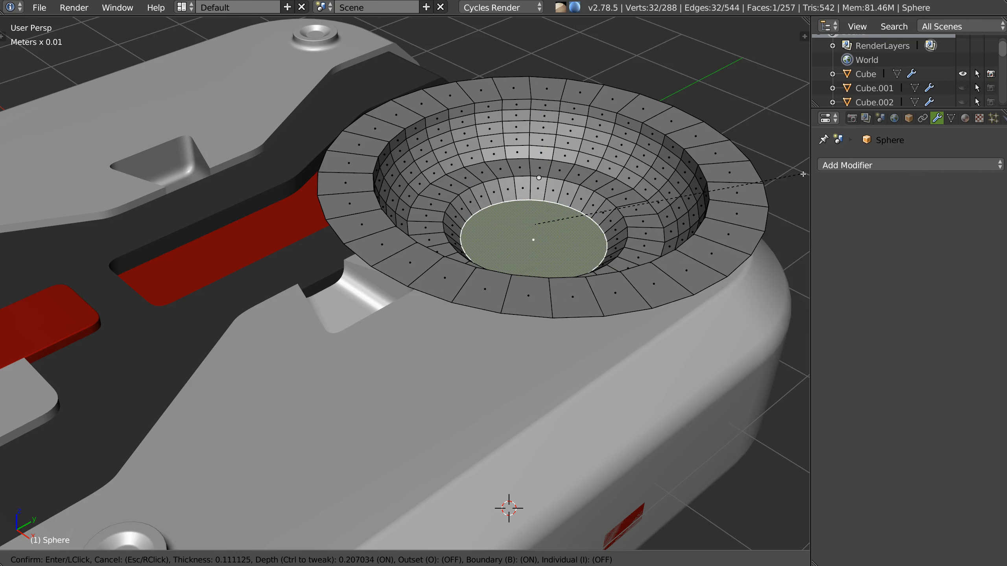
left_click(803, 174)
Scale up the inset bottom face slightly so the walls around it become steeper
scroll(526, 157, "up", 2)
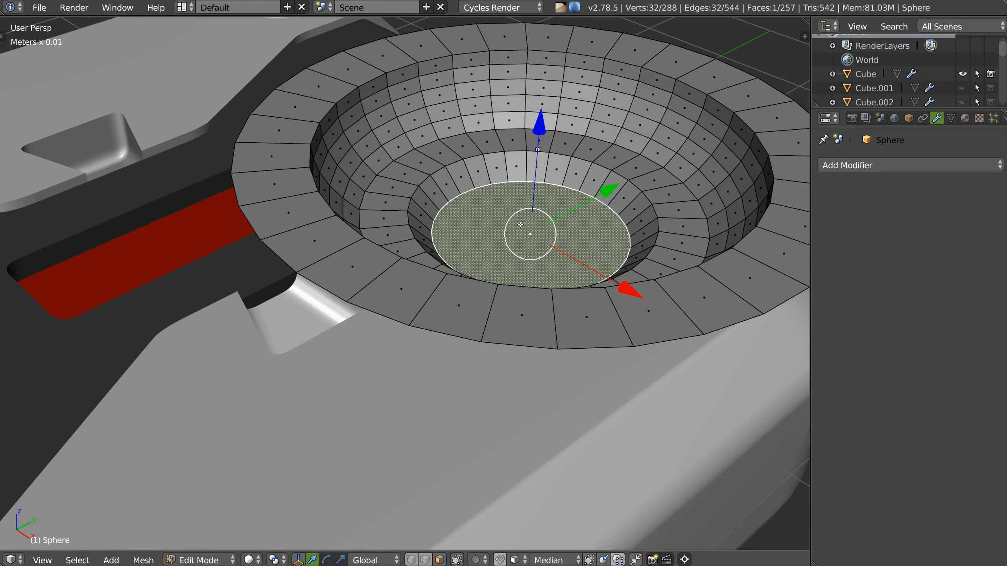
middle_click_drag(520, 225, 512, 225)
key("s")
left_click(647, 244)
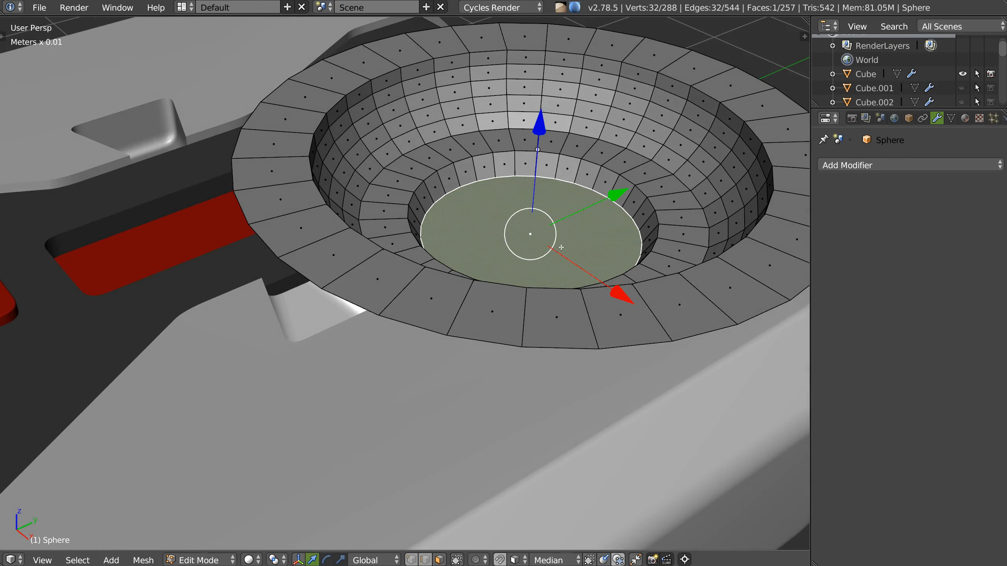
Extrude the bowl's flat bottom face downward by about 2.6 mm
scroll(560, 247, "down", 3)
key("e")
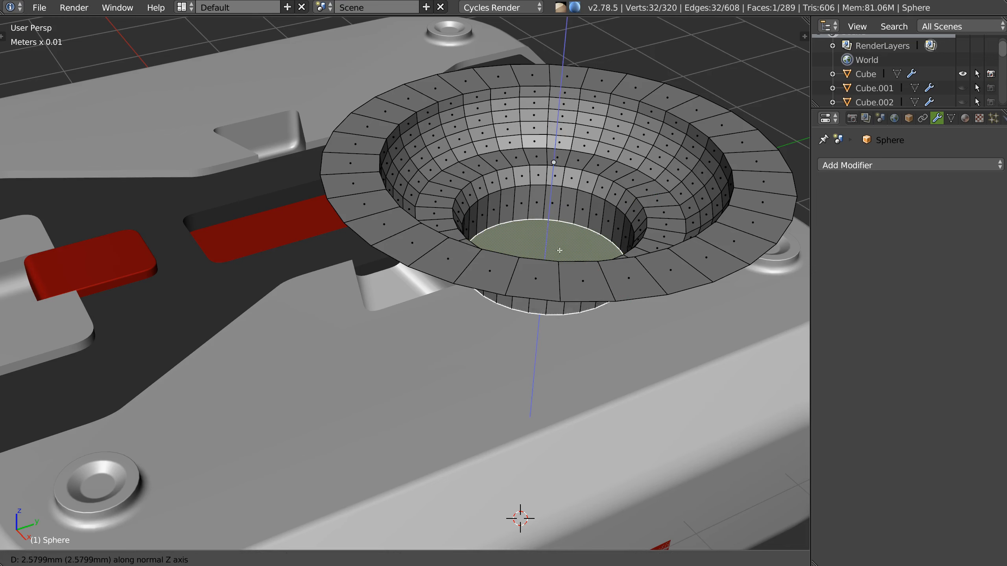
left_click(559, 255)
Extrude the bowl's outer rim straight down along Z into a cylindrical wall and fill its open underside with a face
middle_click_drag(560, 254, 510, 202)
right_click(420, 197, "alt")
key("e")
key("z")
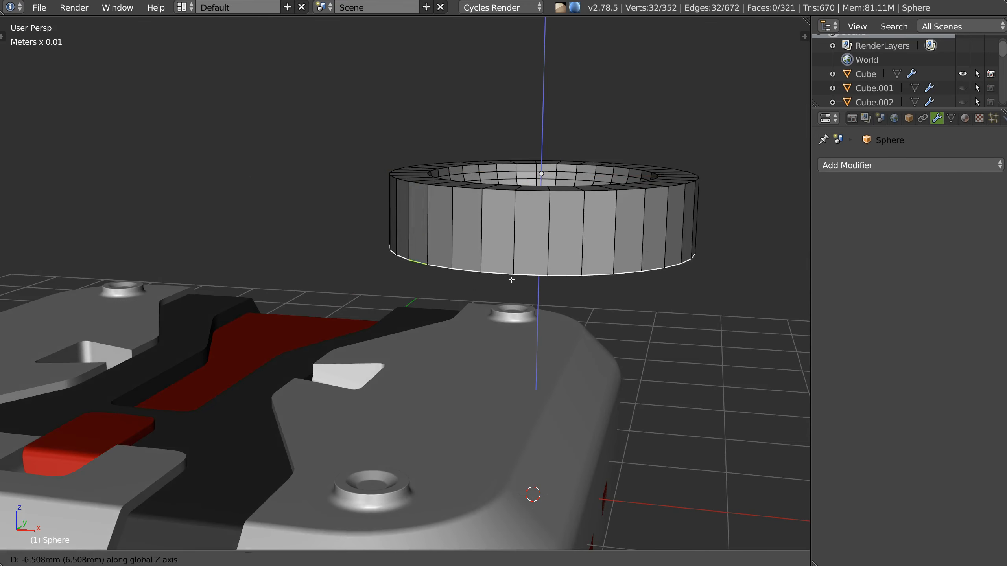
left_click(512, 317)
middle_click_drag(513, 316, 526, 273)
key("f")
key("Tab")
Move the bowl over the wide end of the red panel in top view and align it to 0 on the X axis
scroll(512, 243, "down", 3)
key("KP_7")
middle_click_drag(470, 200, 575, 315, "shift")
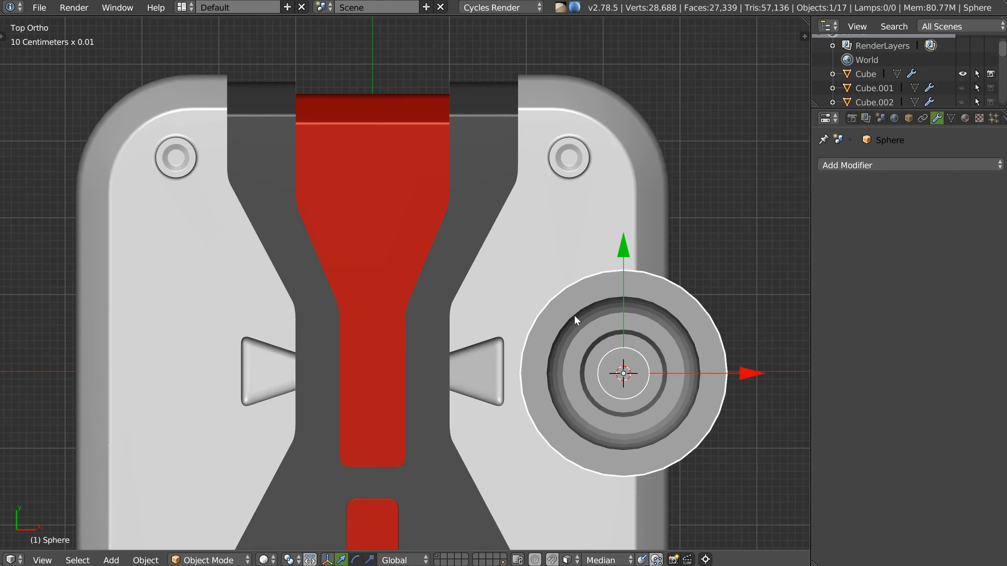
key("g")
left_click(344, 131)
right_click(361, 177)
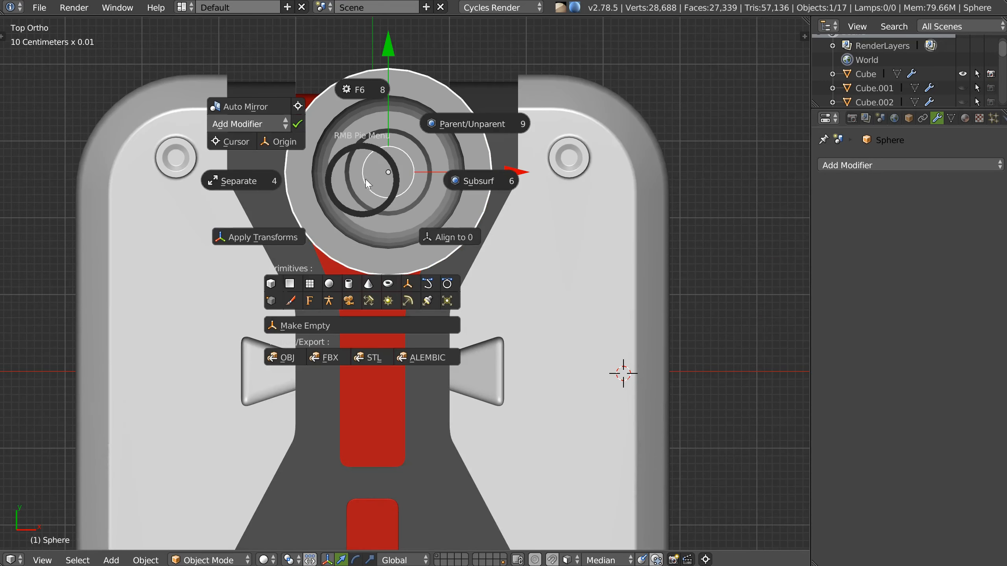
left_click(447, 236)
Scale the bowl down to about 0.6 so it fits within the width of the red panel
key("s")
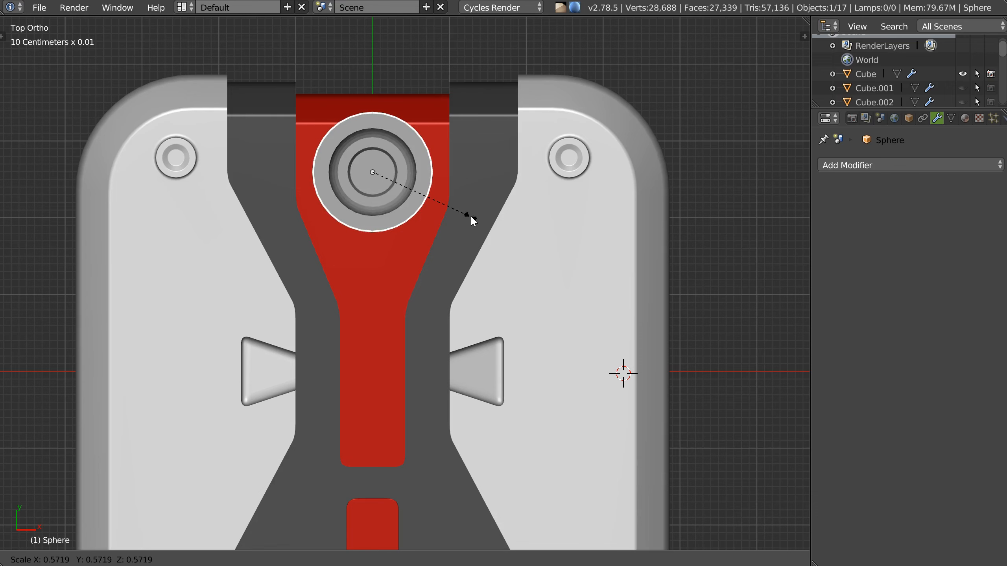
left_click(478, 215)
middle_click_drag(477, 214, 409, 210)
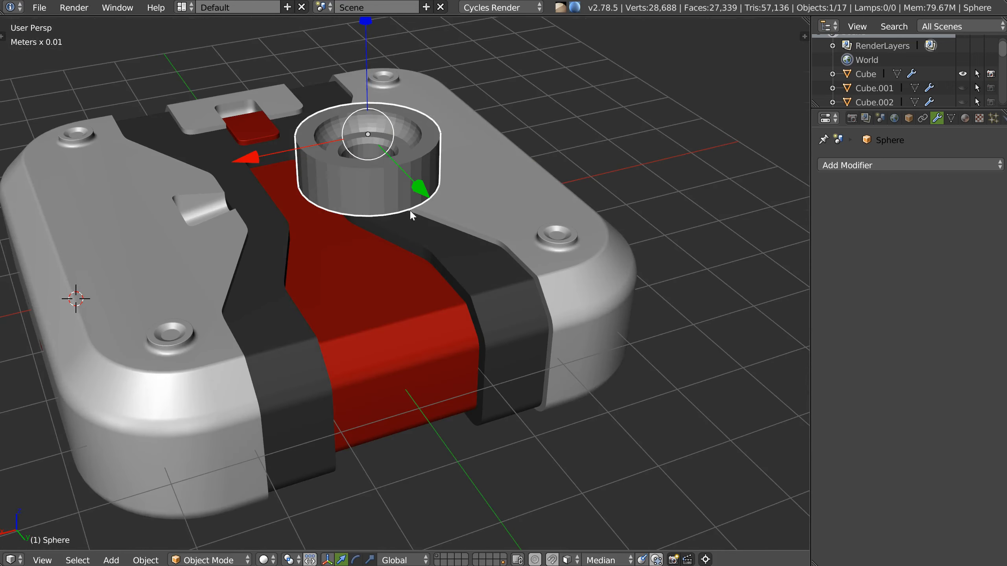
Try lowering the bowl into the red panel to judge the fit, and raise it back above the case
left_click_drag(367, 41, 361, 177)
key("KP_Decimal")
middle_click_drag(441, 341, 362, 279)
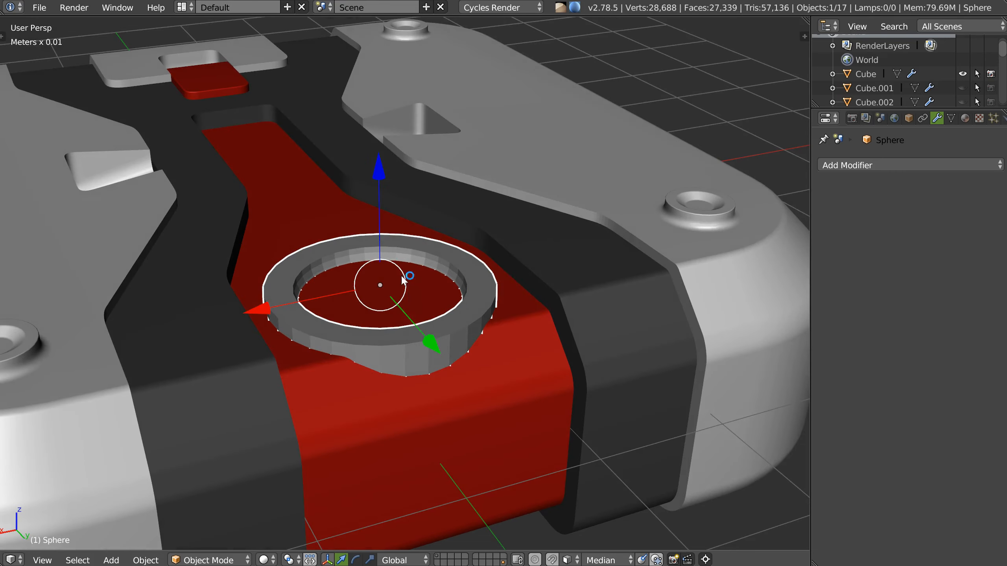
scroll(459, 302, "down", 2)
middle_click_drag(436, 258, 426, 249)
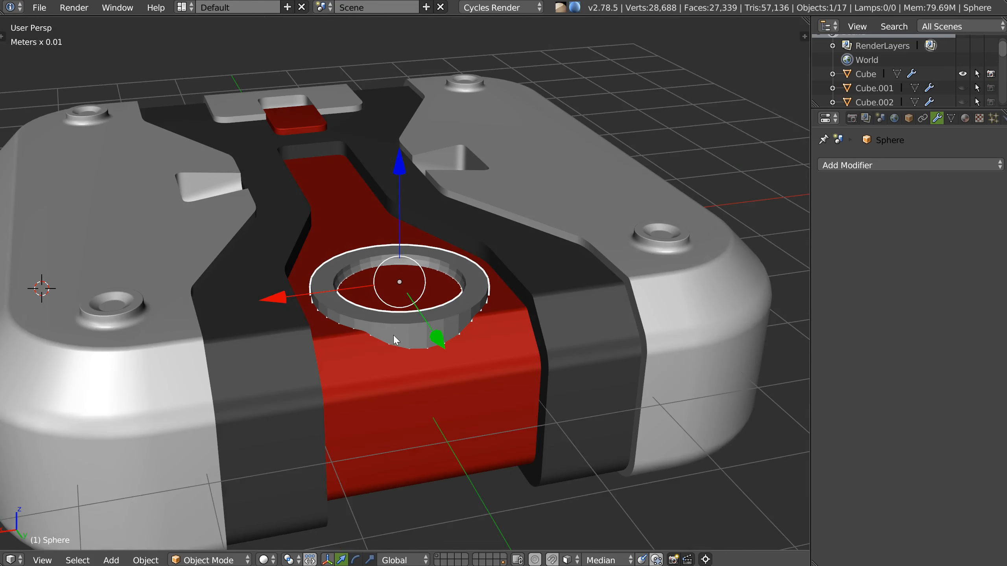
middle_click_drag(430, 291, 522, 316)
middle_click_drag(412, 333, 409, 225)
left_click_drag(400, 170, 400, 62)
middle_click_drag(414, 148, 380, 213)
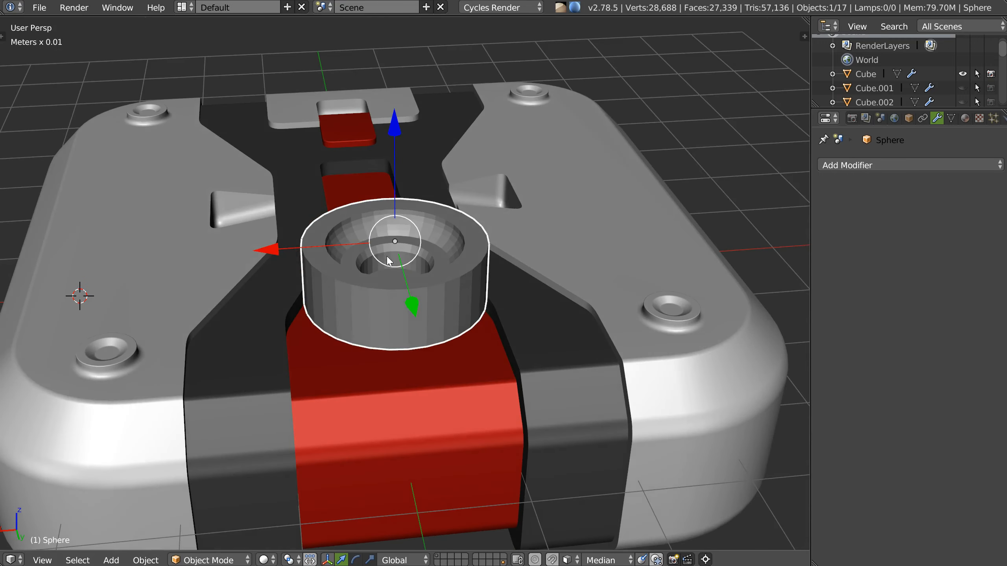
Duplicate the bowl in place, raise the copy well above the case, and select the original beneath it
key("shift+d")
key("y")
right_click(406, 141)
left_click_drag(394, 133, 395, 19)
right_click(440, 219)
key("KP_Decimal")
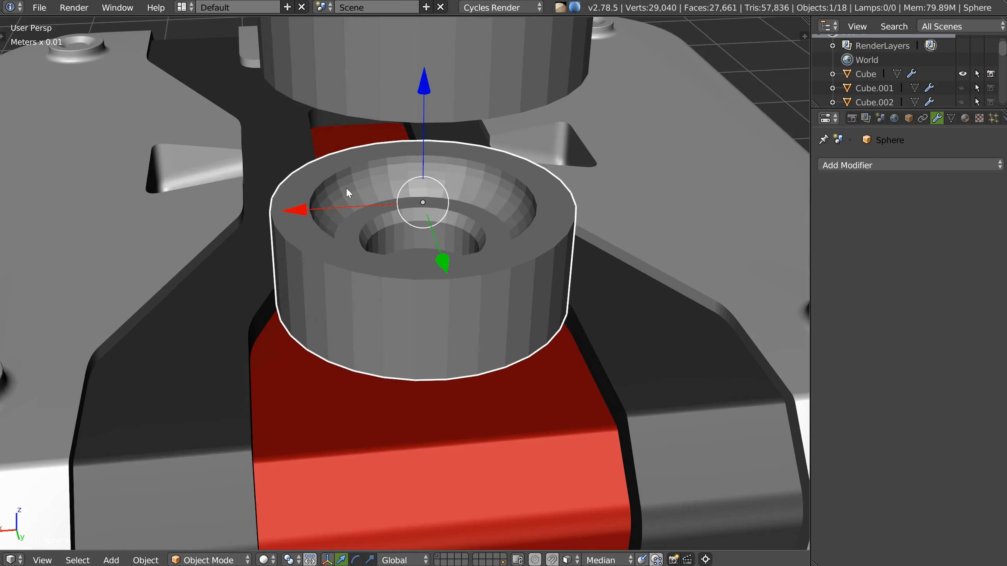
Replace the original bowl's whole inner recess with one flat face, leaving a solid cylinder
key("Tab")
right_click(340, 184, "alt")
key("a")
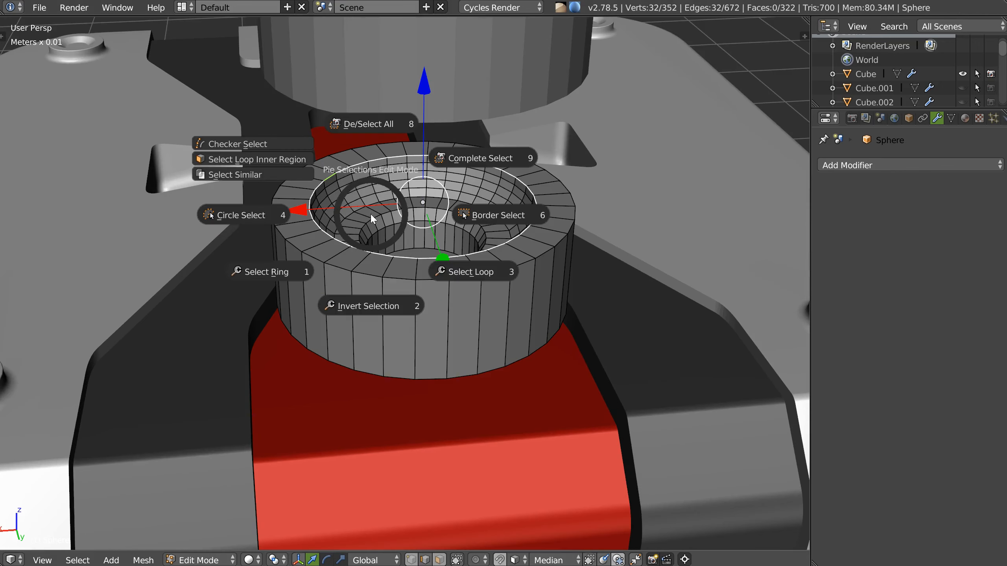
left_click(282, 160)
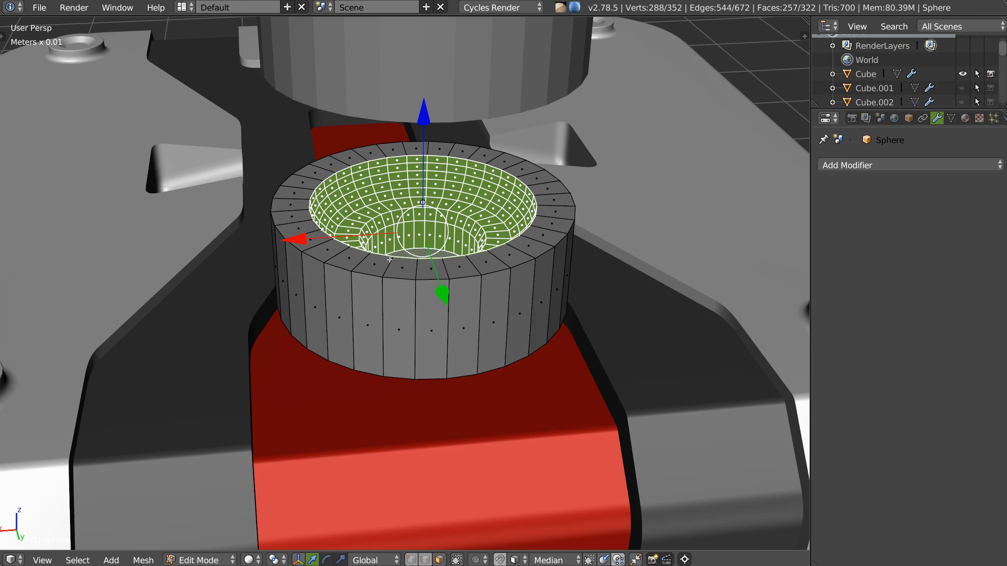
key("f")
key("Tab")
left_click(384, 264)
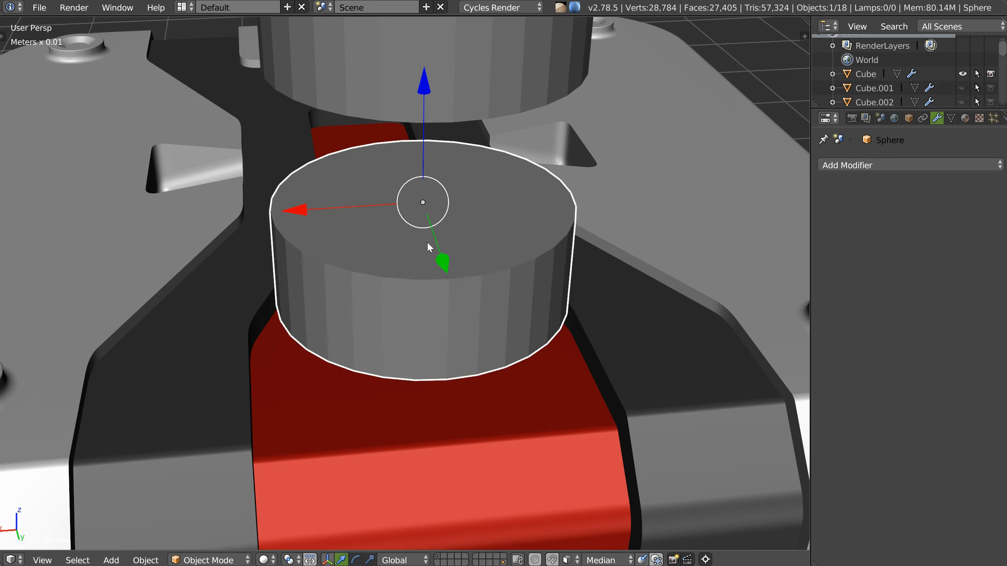
Lower the solid cylinder along Z until it is partly sunk into the red panel
middle_click_drag(427, 239, 423, 138)
left_click_drag(427, 77, 431, 238)
middle_click_drag(431, 238, 445, 393)
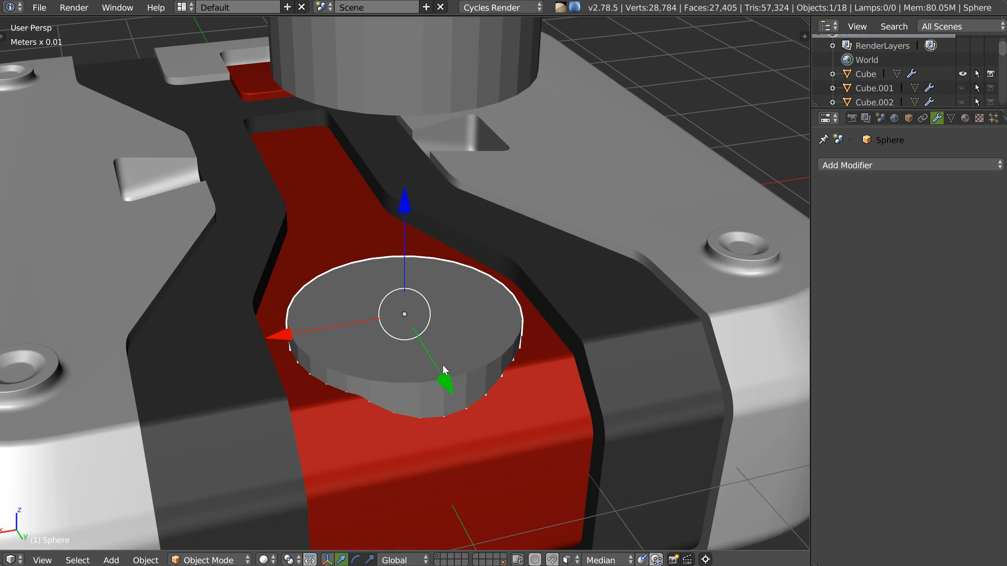
scroll(458, 326, "down", 2)
middle_click_drag(459, 324, 453, 340, "shift")
middle_click_drag(445, 275, 364, 327)
scroll(450, 322, "up", 2)
middle_click_drag(427, 246, 420, 314, "shift")
middle_click_drag(420, 268, 408, 235, "shift")
Add a Subdivision Surface modifier to the cylinder, set its view level to 1, and apply it
key("shift+space")
left_click(530, 324)
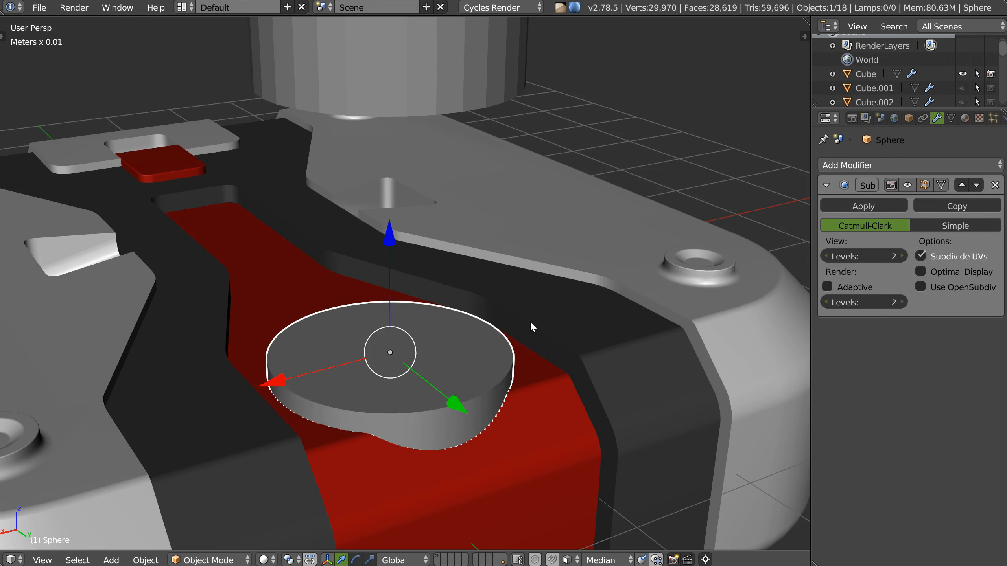
left_click(827, 255)
key("shift+space")
key("Escape")
key("shift+space")
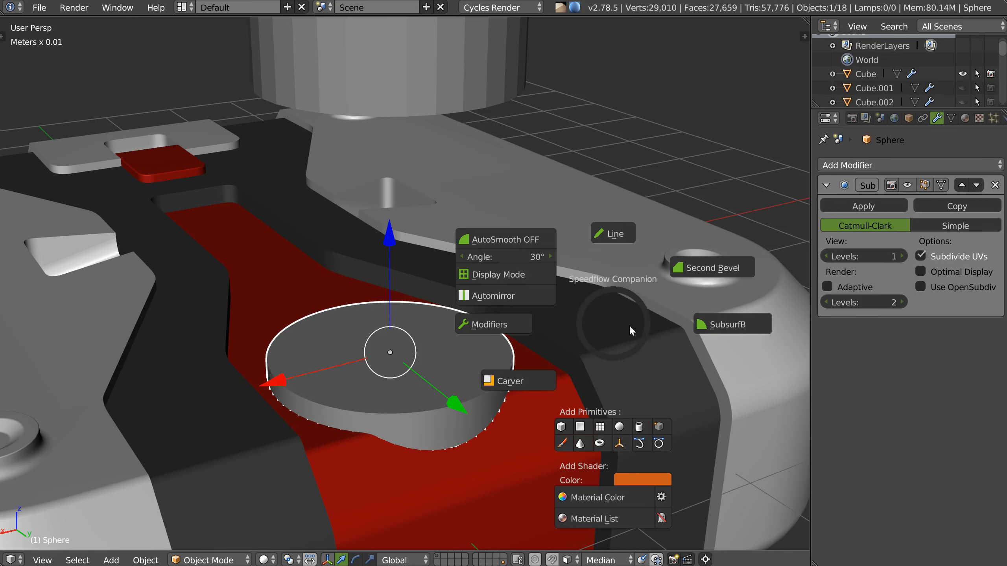
left_click(726, 329)
Dissolve the extra horizontal edge loop around the cylinder's side wall
middle_click_drag(429, 316, 424, 258, "shift")
key("Tab")
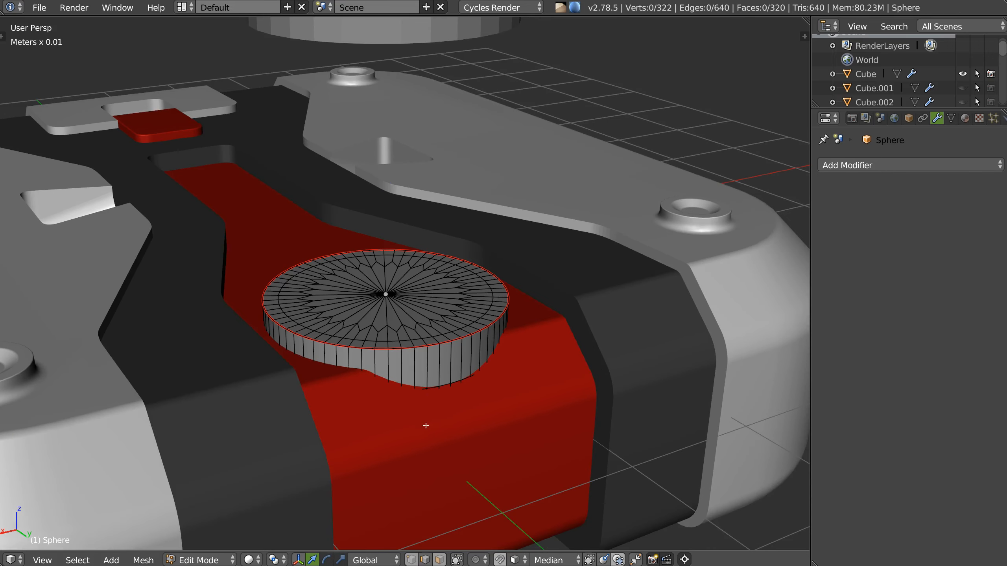
key("Tab")
key("Tab")
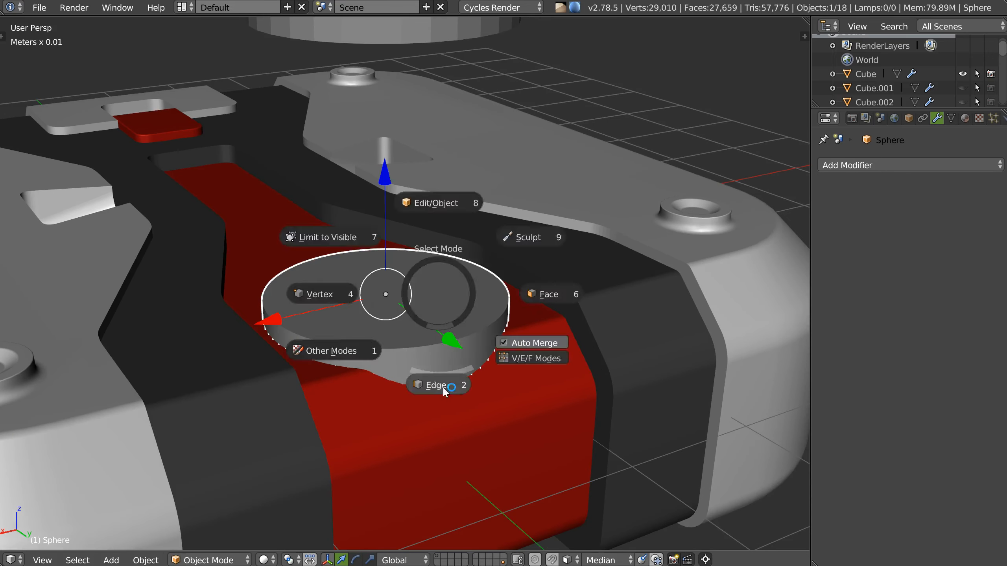
left_click(444, 390)
right_click(459, 390, "alt")
key("ctrl+x")
key("Tab")
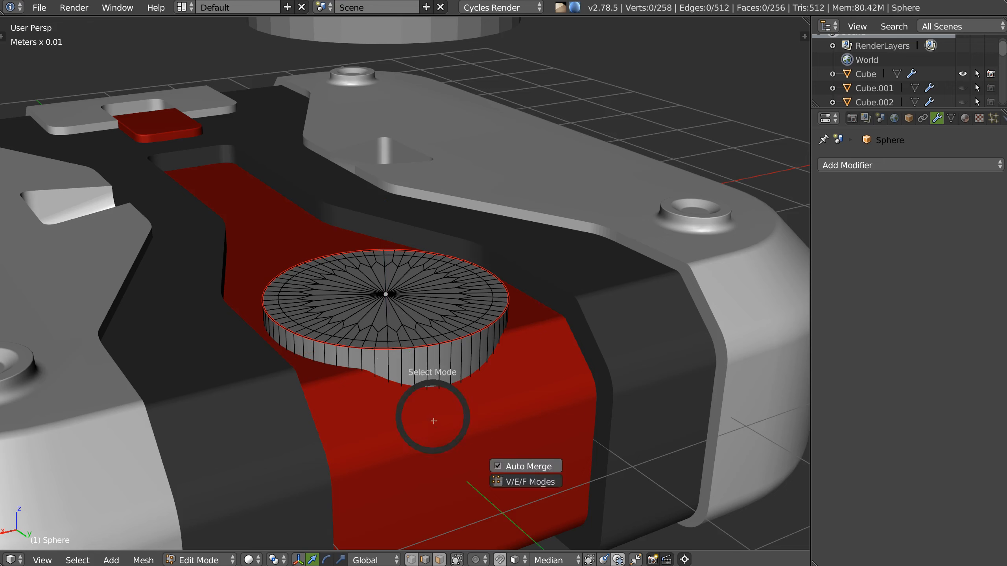
left_click(444, 373)
Add a Boolean difference that cuts the cylinder out of the red panel
right_click(461, 413, "shift")
key("space")
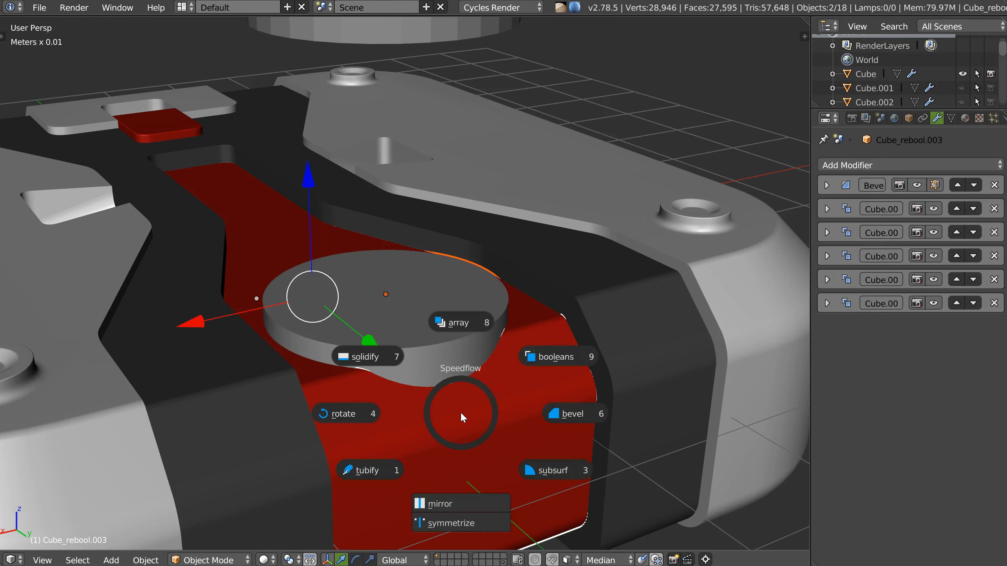
left_click(544, 359)
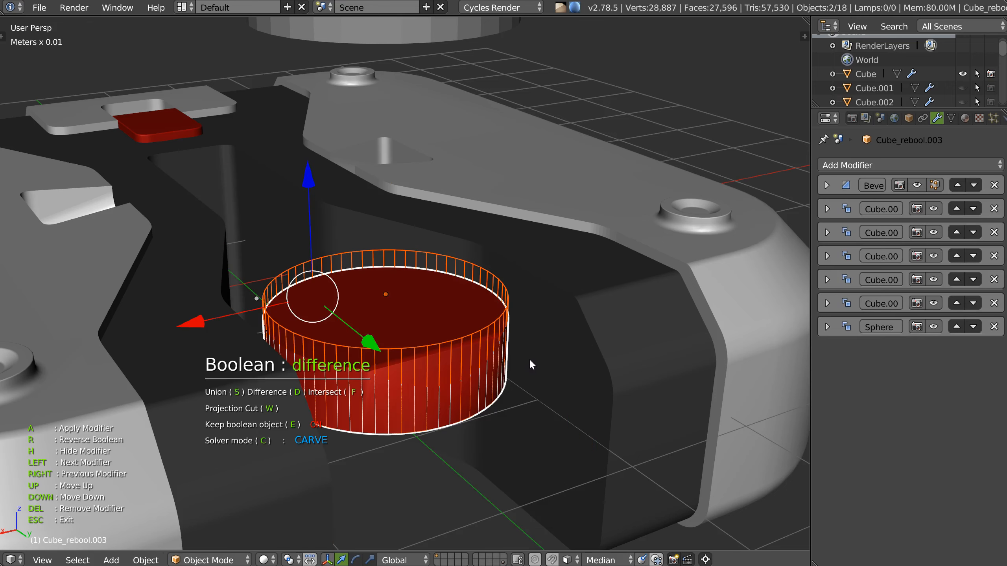
key("Escape")
Correct the normals of the whole cutter mesh and hide the cutter to expose the round recess
key("Tab")
key("a")
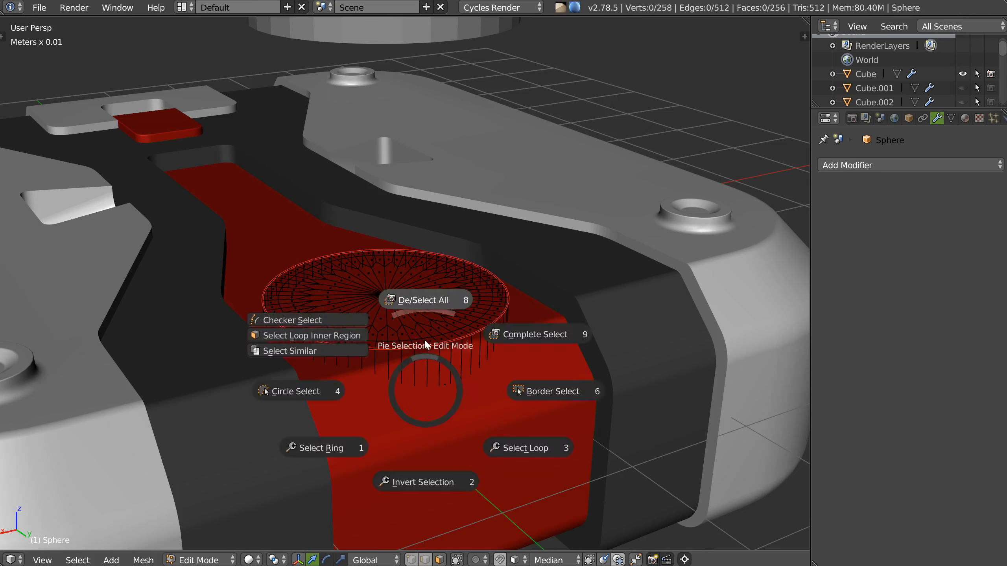
left_click(425, 343)
right_click(421, 365)
left_click(558, 431)
key("Tab")
middle_click_drag(471, 273, 420, 294)
key("h")
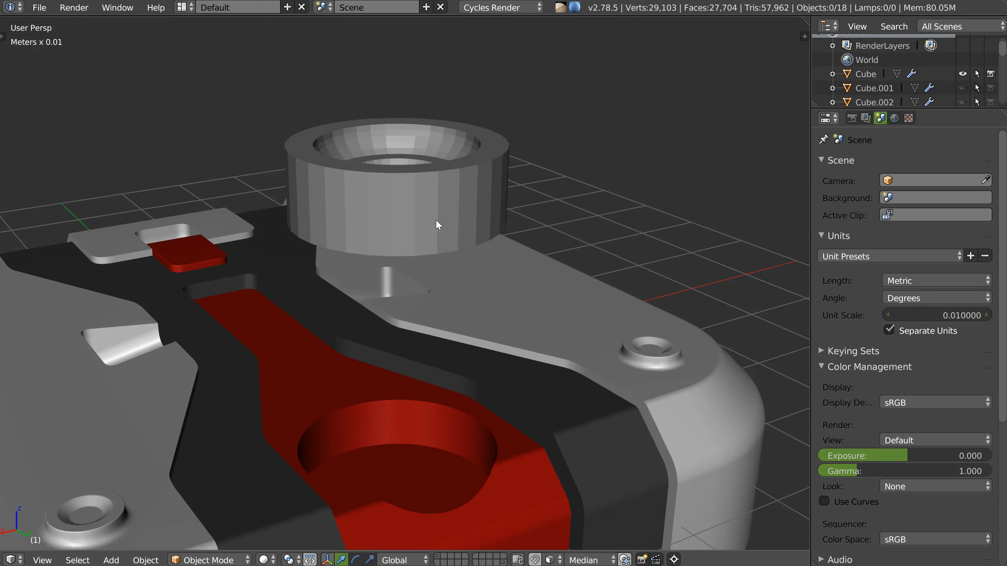
Add a Subdivision Surface modifier to the raised copy of the bowl
key("shift+space")
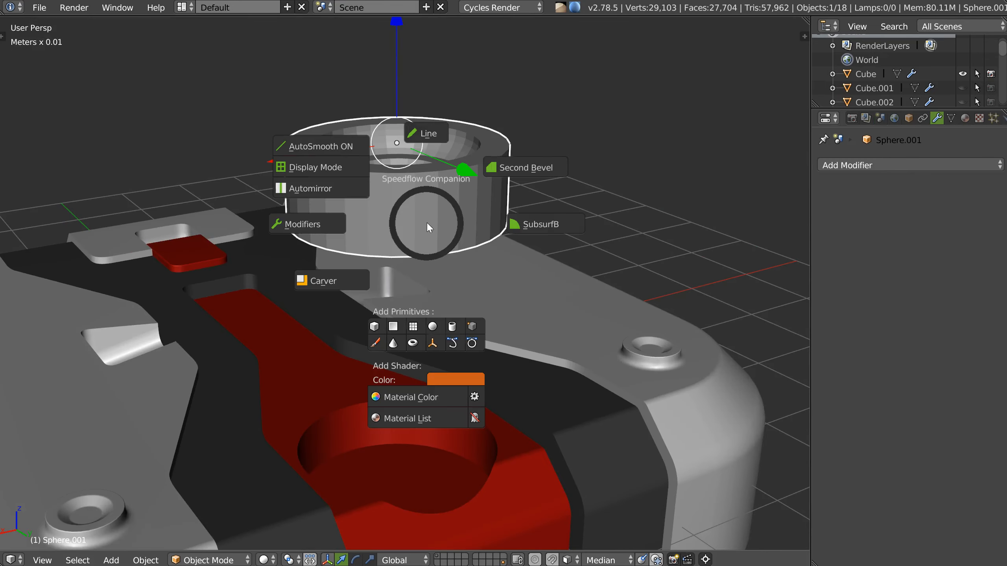
left_click(533, 223)
middle_click_drag(438, 205, 458, 228)
middle_click_drag(440, 135, 439, 200, "shift")
scroll(439, 199, "up", 1)
scroll(441, 205, "up", 4)
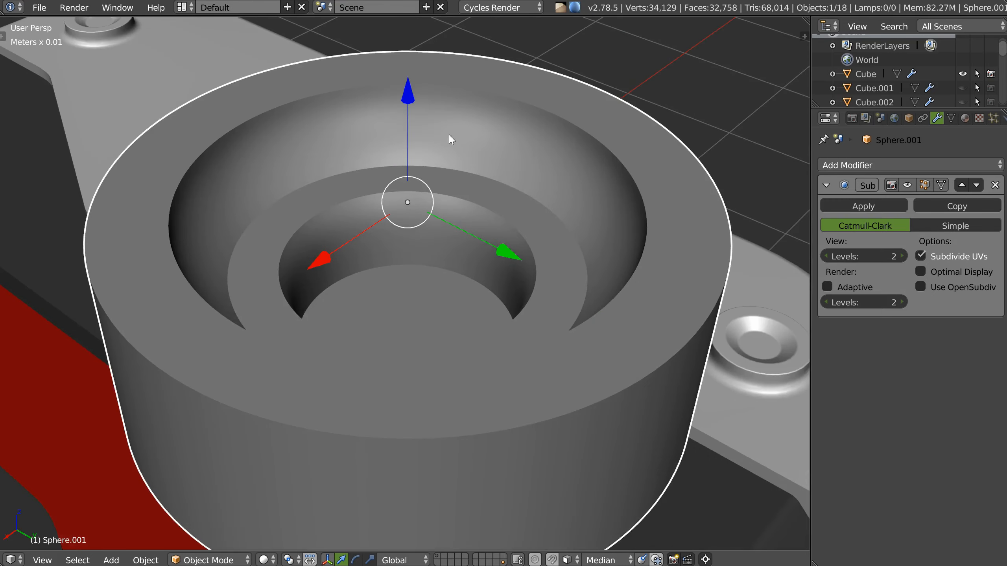
mouse_move(491, 223)
middle_mouse_down()
mouse_move(511, 191)
mouse_move(480, 215)
middle_mouse_up()
Show the bowl's wireframe, set its subdivision view level to 1, and apply the modifier
key("shift+w")
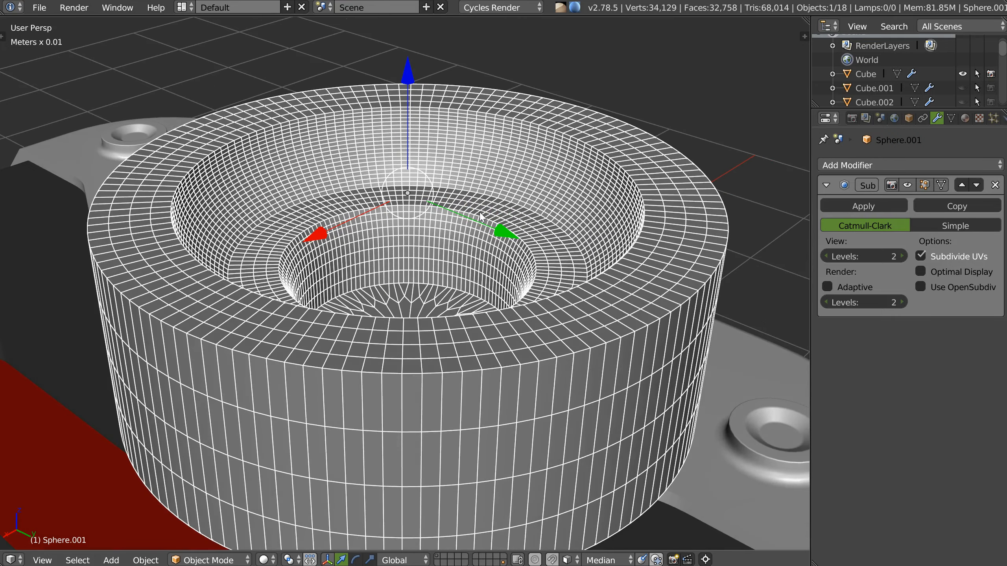
left_click(826, 256)
middle_click_drag(347, 266, 391, 234)
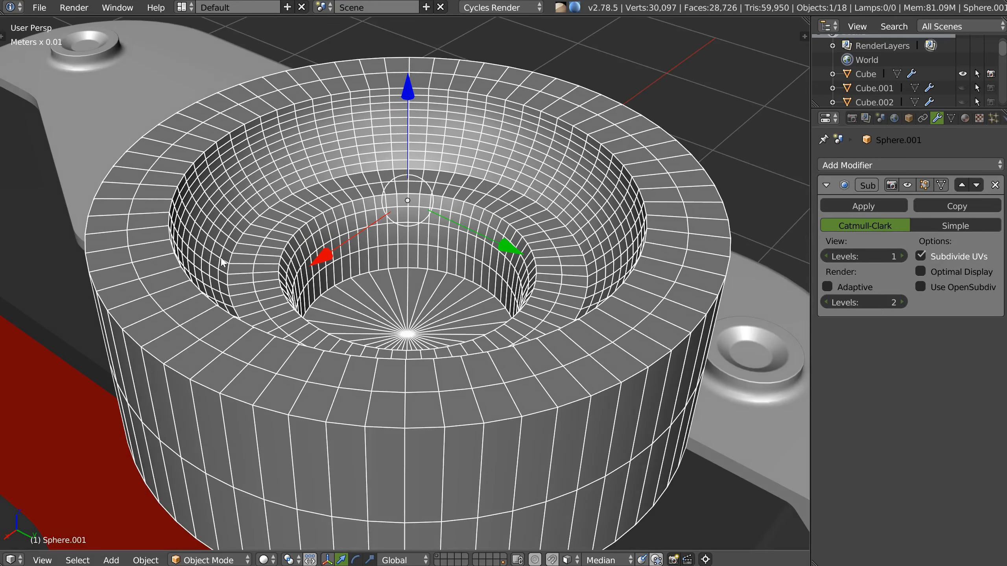
middle_click_drag(145, 344, 356, 254)
left_click(863, 205)
middle_click_drag(515, 199, 533, 216)
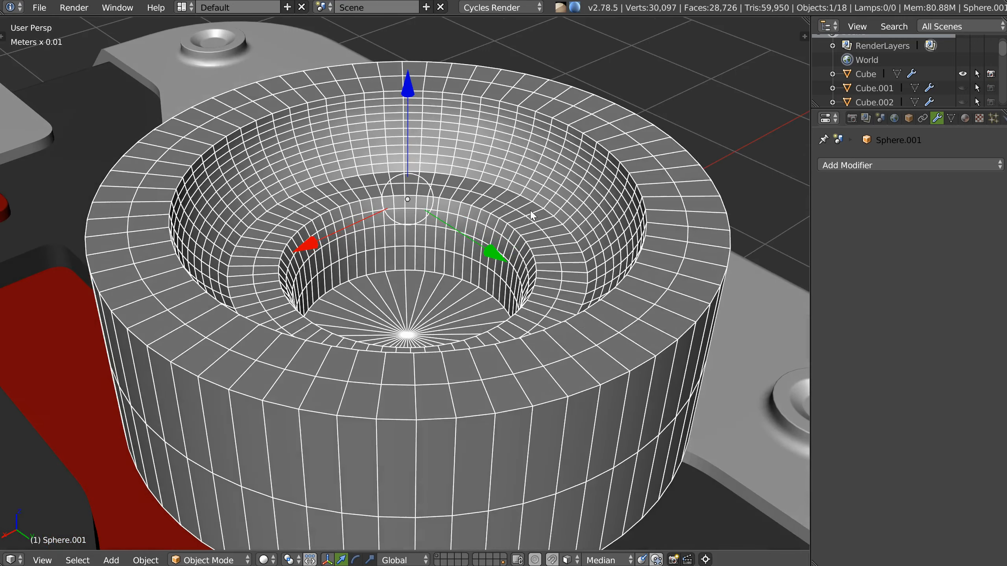
key("Tab")
key("Tab")
Add a Bevel modifier to the bowl with a width of 0.01, 10 segments and a profile of 0.7
scroll(555, 231, "down", 4)
middle_click_drag(529, 280, 540, 263)
key("space")
left_click(643, 268)
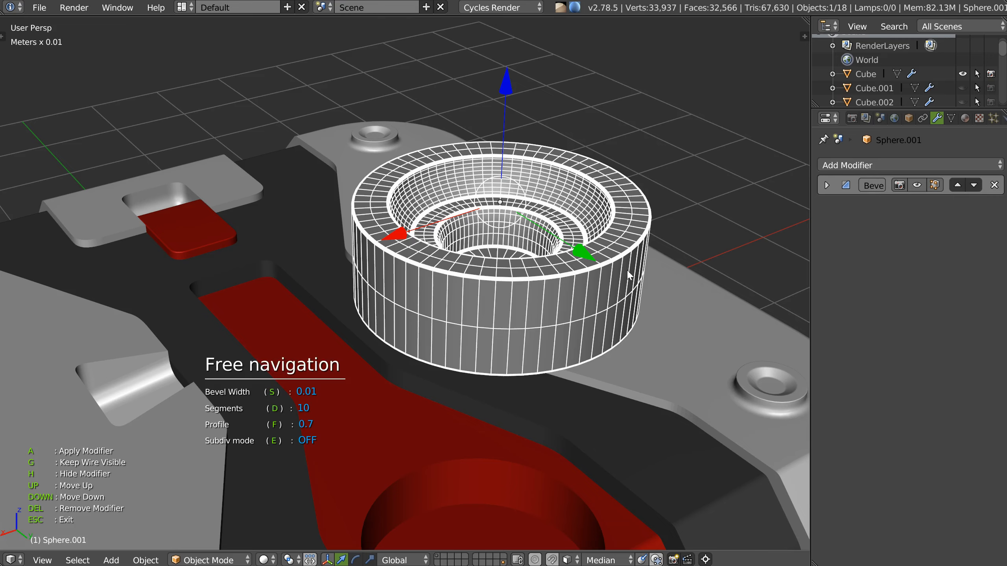
key("Escape")
Flatten the bowl by scaling it along Z to about 0.62
scroll(555, 249, "down", 3)
middle_click_drag(533, 255, 524, 259)
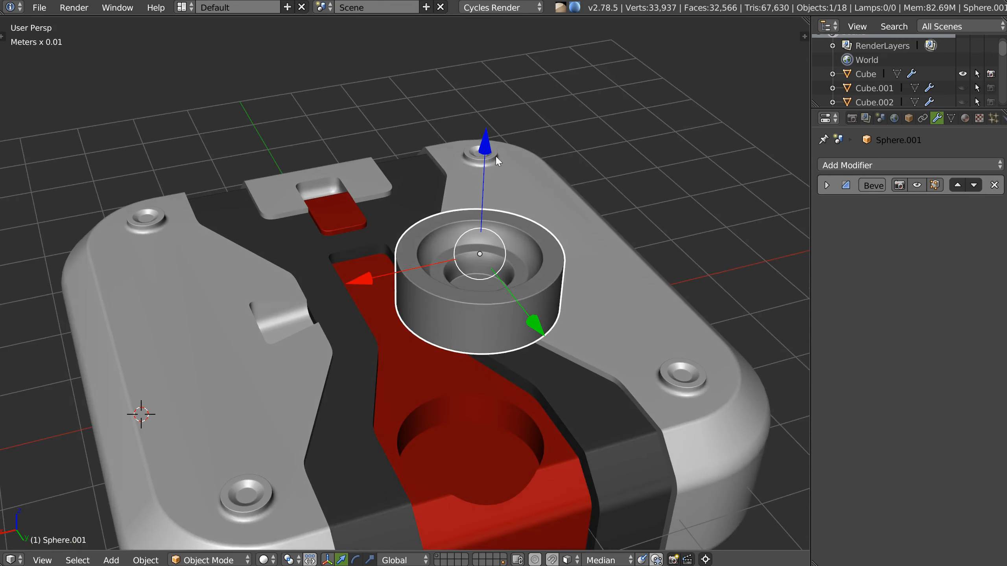
middle_click_drag(497, 160, 481, 169)
key("s")
key("z")
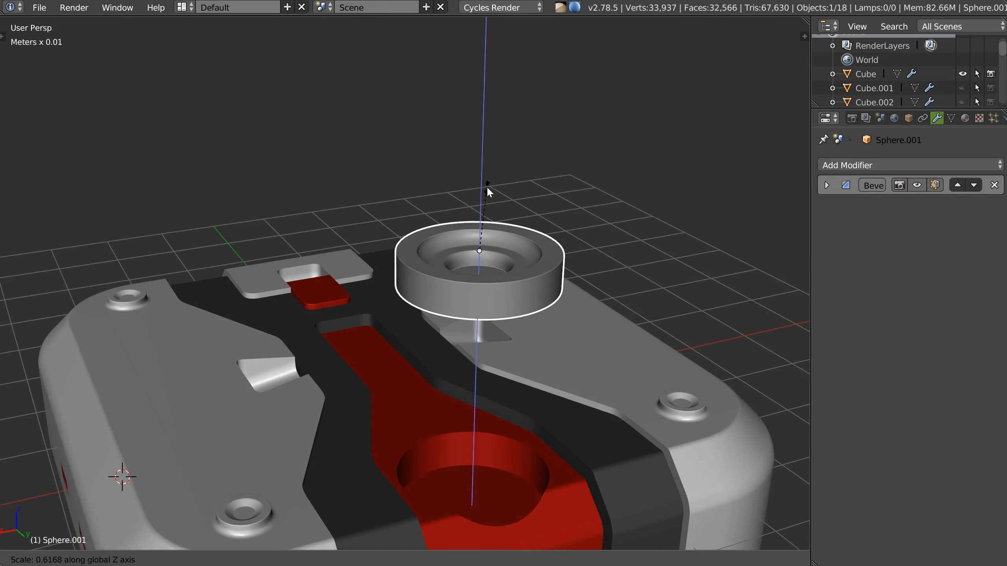
left_click(488, 190)
scroll(506, 198, "up", 3)
key("Tab")
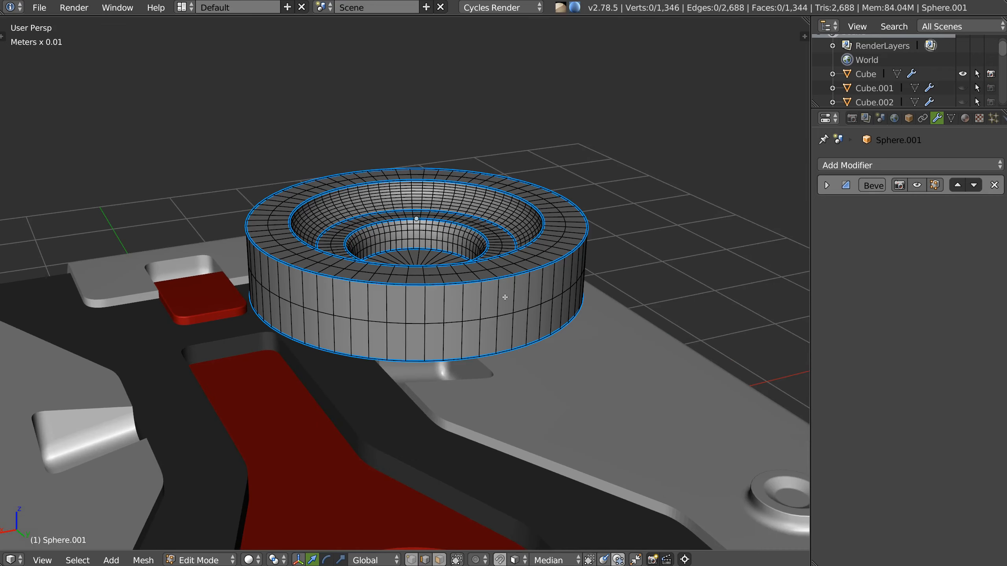
key("ctrl+r")
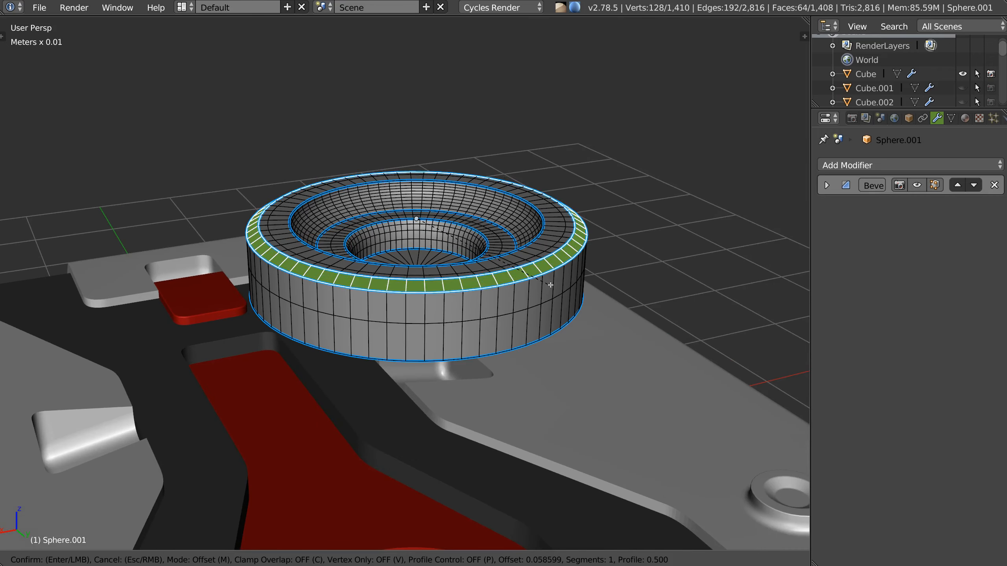
key("Escape")
key("Tab")
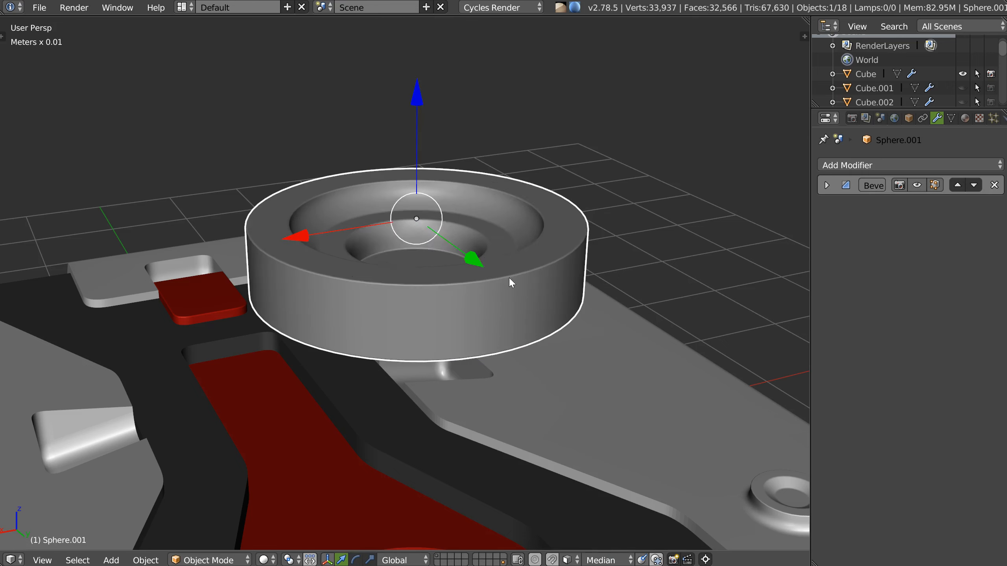
Apply the bowl's transforms and reopen its mesh for editing
right_click(510, 283)
left_click(415, 342)
key("Tab")
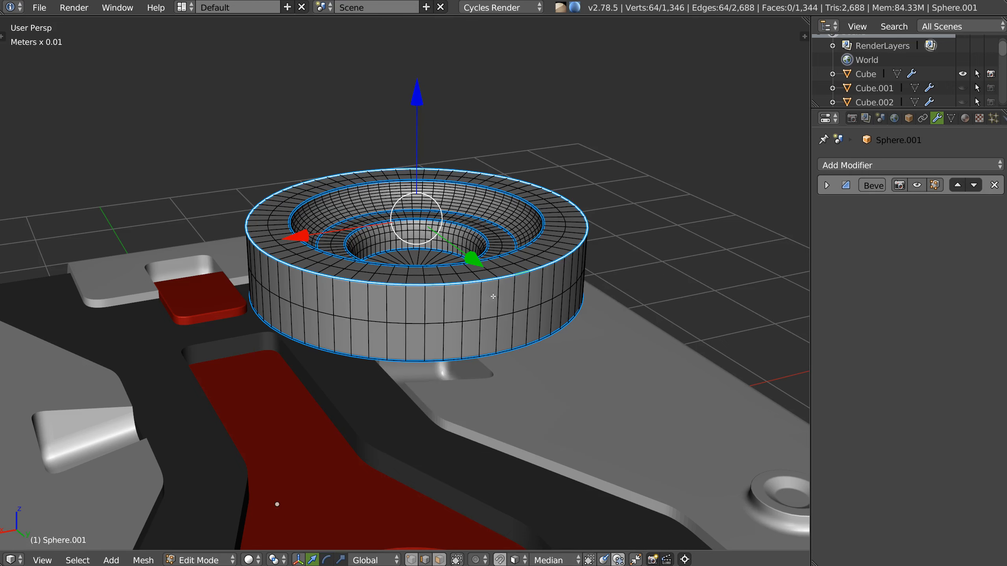
Bevel the bowl's outer top edge by about 0.055 with one segment, and dissolve the middle edge loops on the flat rim and outer wall
key("ctrl+b")
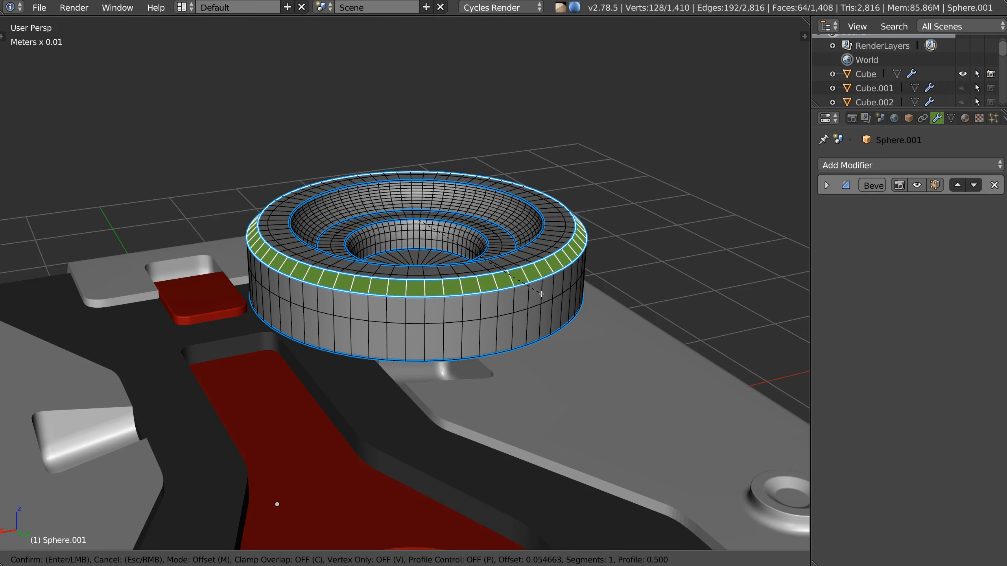
left_click(573, 246)
left_click(558, 245, "alt")
key("ctrl+x")
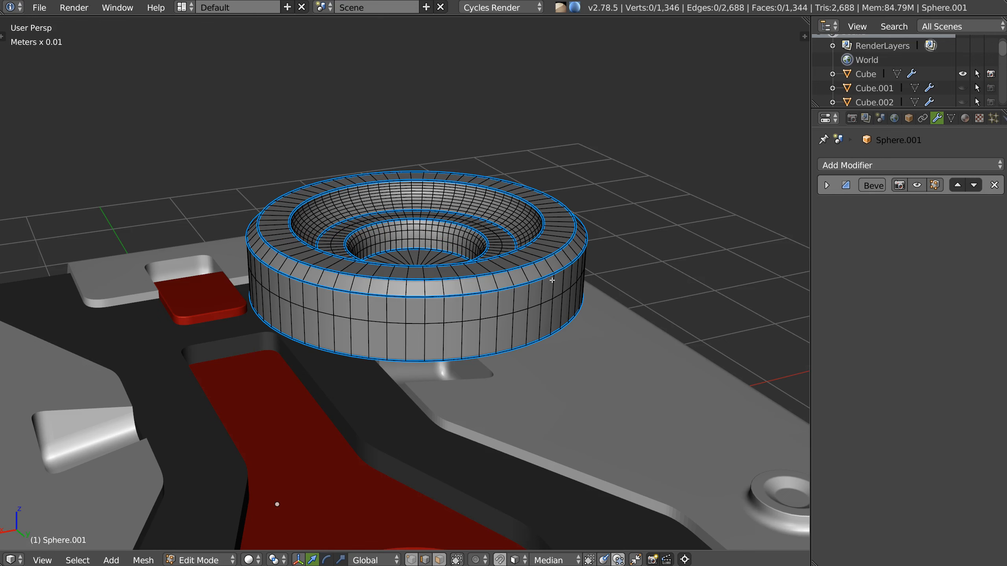
left_click(522, 311, "alt")
key("ctrl+x")
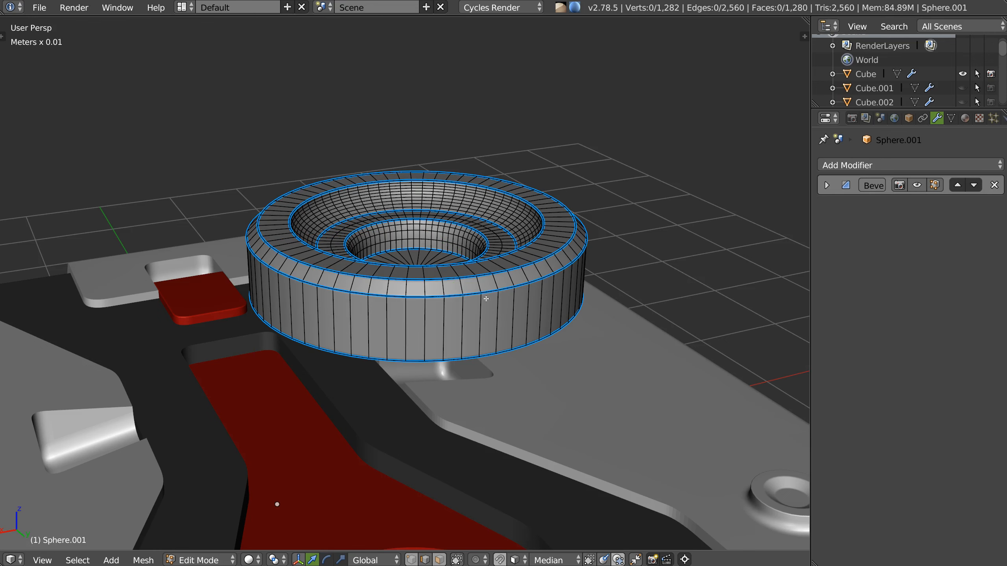
key("Tab")
Set the bowl's origin to its geometry and lower the bowl along Z into the round recess of the red panel
scroll(531, 273, "down", 2)
middle_click_drag(513, 273, 500, 265, "shift")
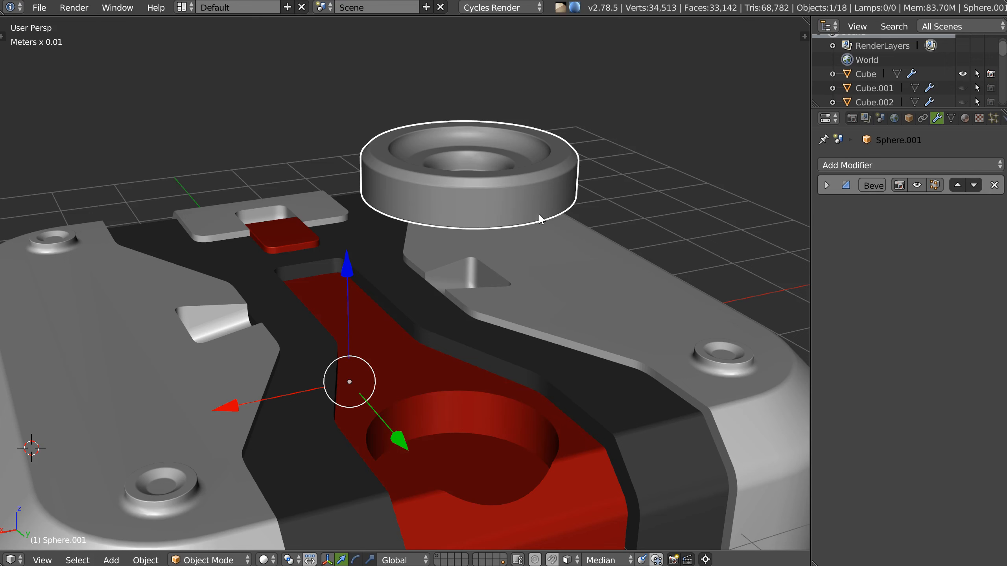
right_click(495, 309)
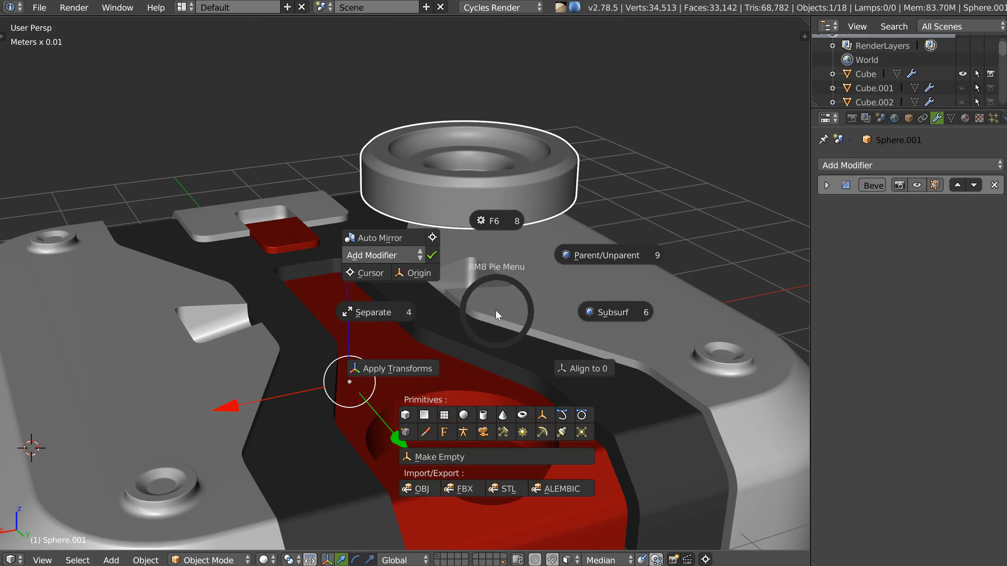
left_click(423, 275)
scroll(540, 217, "down", 2)
left_click_drag(500, 55, 499, 249)
middle_click_drag(515, 285, 497, 326)
scroll(517, 346, "up", 3)
middle_click_drag(497, 326, 489, 287)
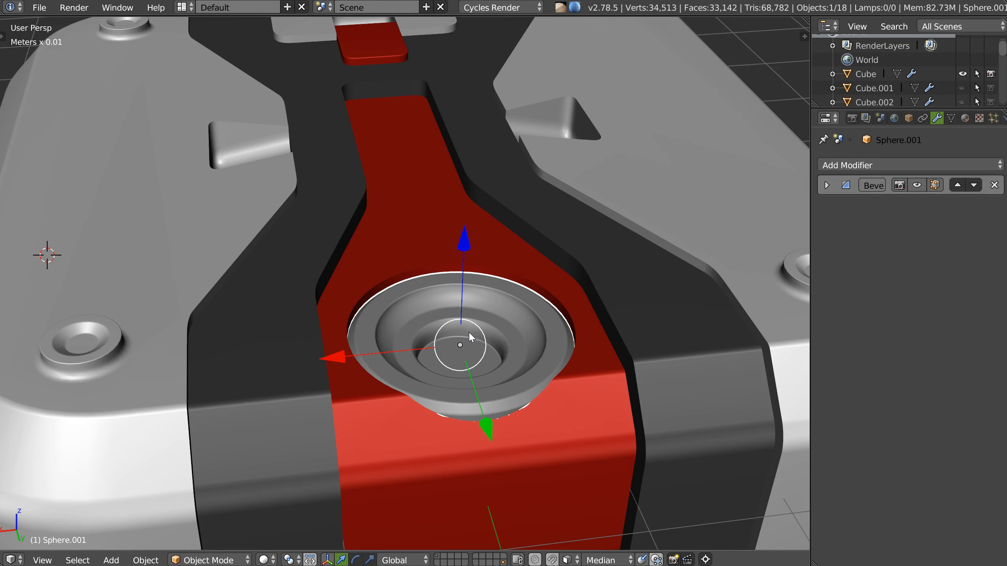
Try the orange Material Color shader on the bowl
key("shift+space")
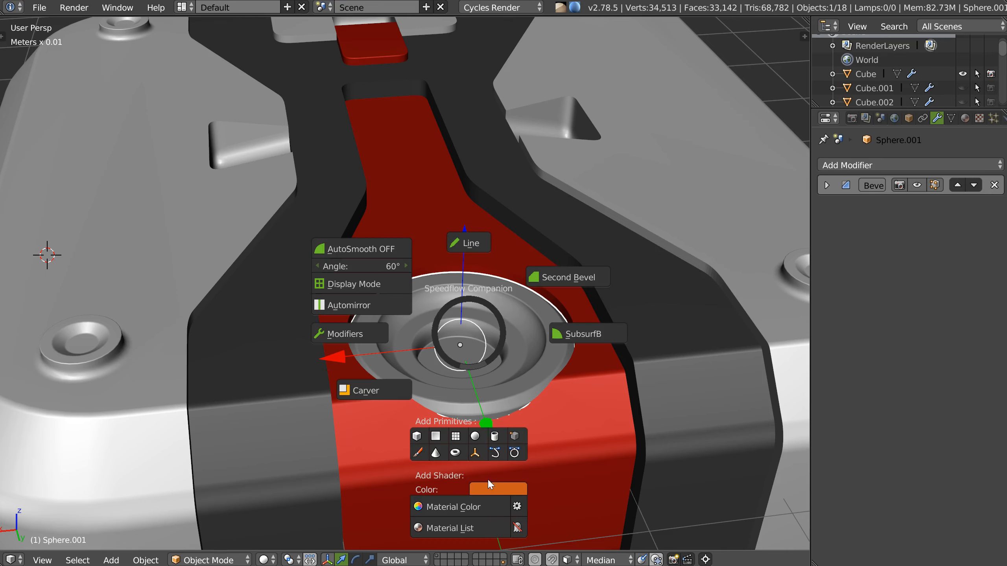
left_click(465, 507)
middle_click_drag(467, 502, 371, 339)
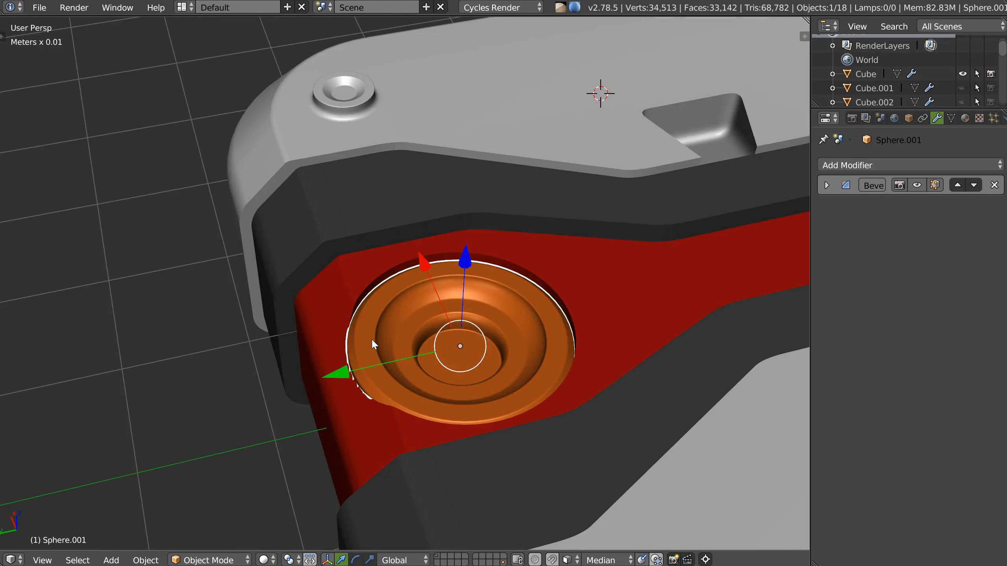
right_click(385, 216, "shift")
key("shift+space")
right_click(385, 218)
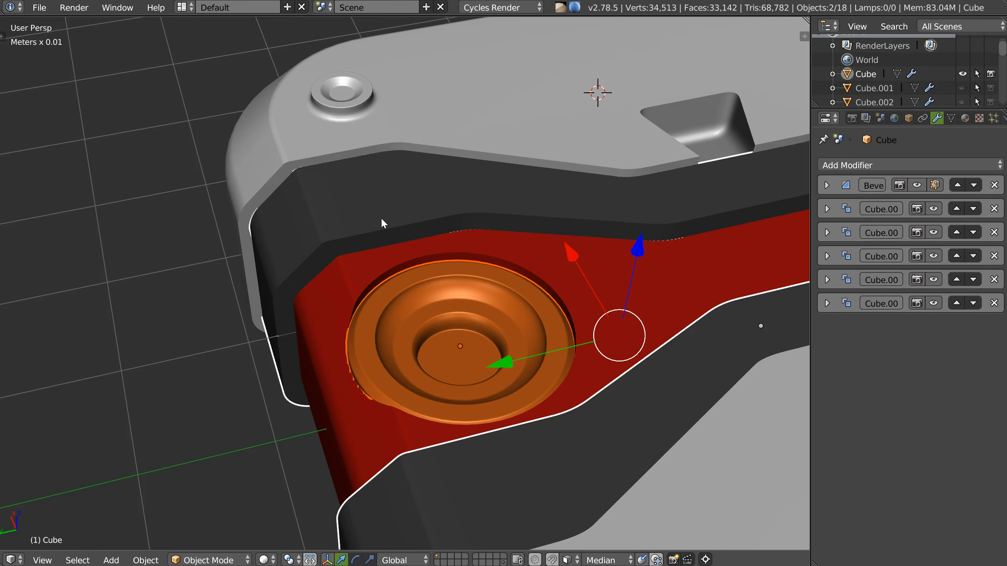
Give the bowl the same light grey material as the outer casing
right_click(452, 304)
right_click(532, 152, "shift")
key("shift+space")
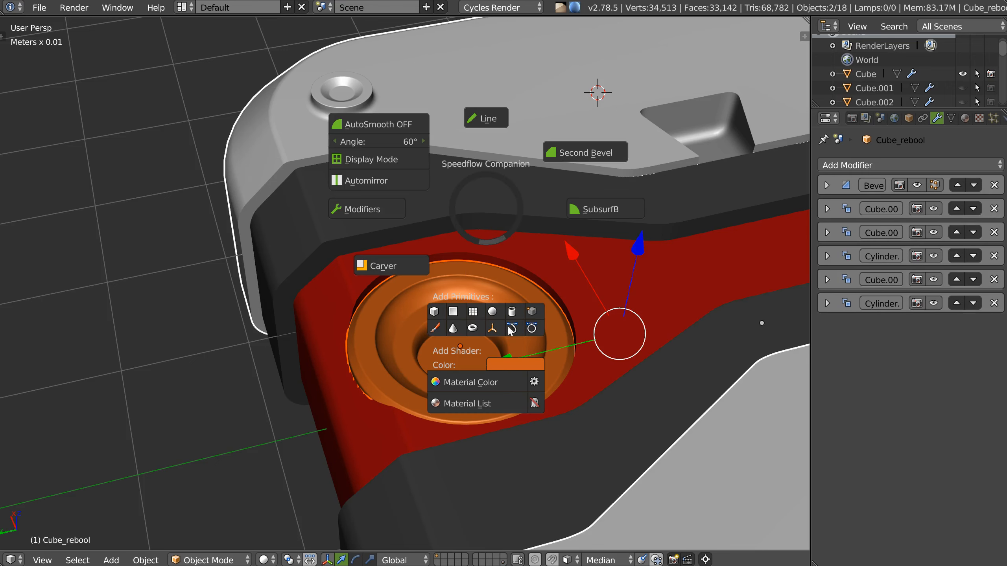
left_click(497, 380)
middle_click_drag(497, 381, 434, 383)
middle_click_drag(467, 336, 429, 314)
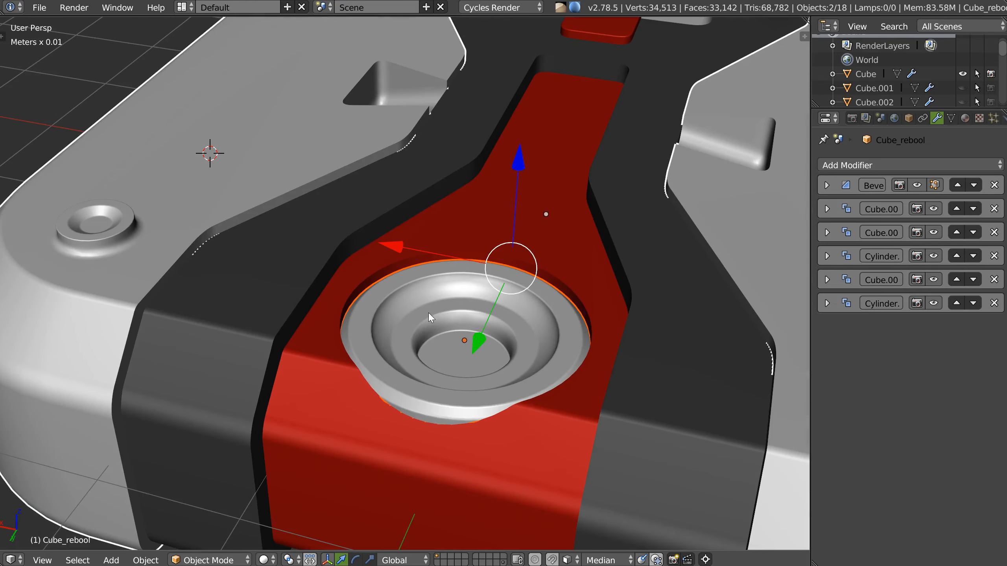
Look through the list of existing materials with the bowl selected
right_click(429, 314)
key("shift+space")
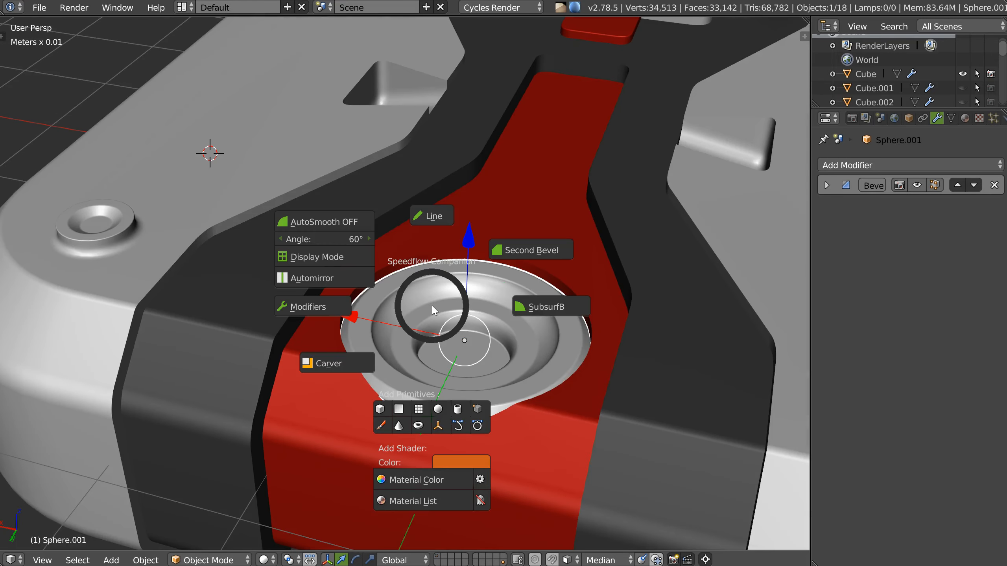
left_click(429, 505)
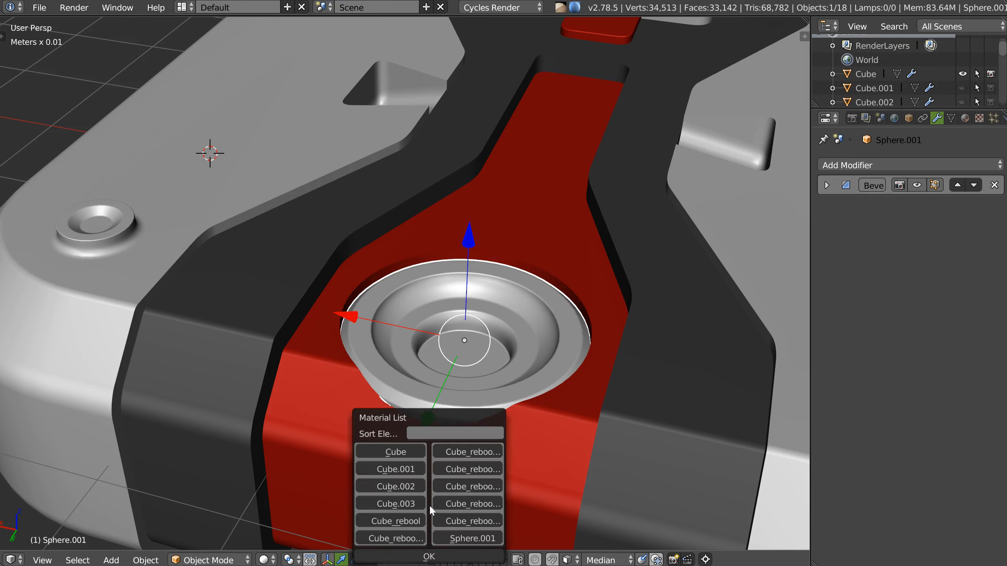
left_click(428, 556)
middle_click_drag(434, 281, 529, 284)
scroll(529, 284, "up", 6)
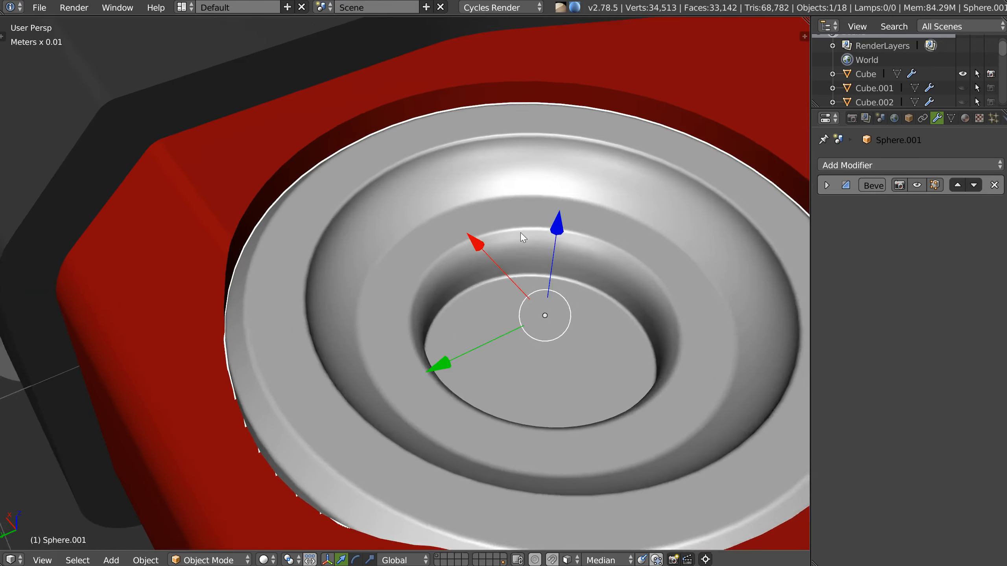
key("Tab")
left_click(442, 229, "alt")
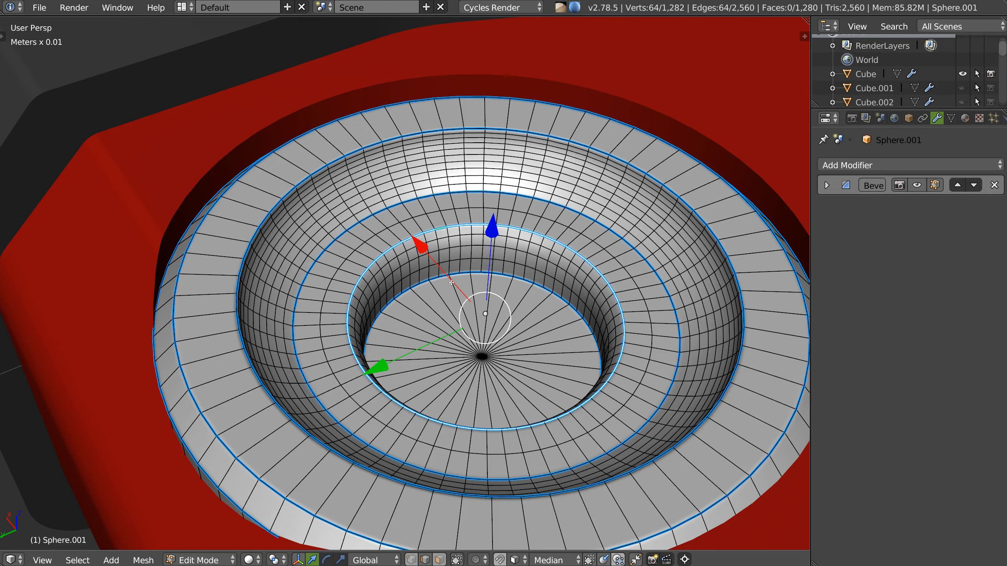
key("space")
left_click(586, 285)
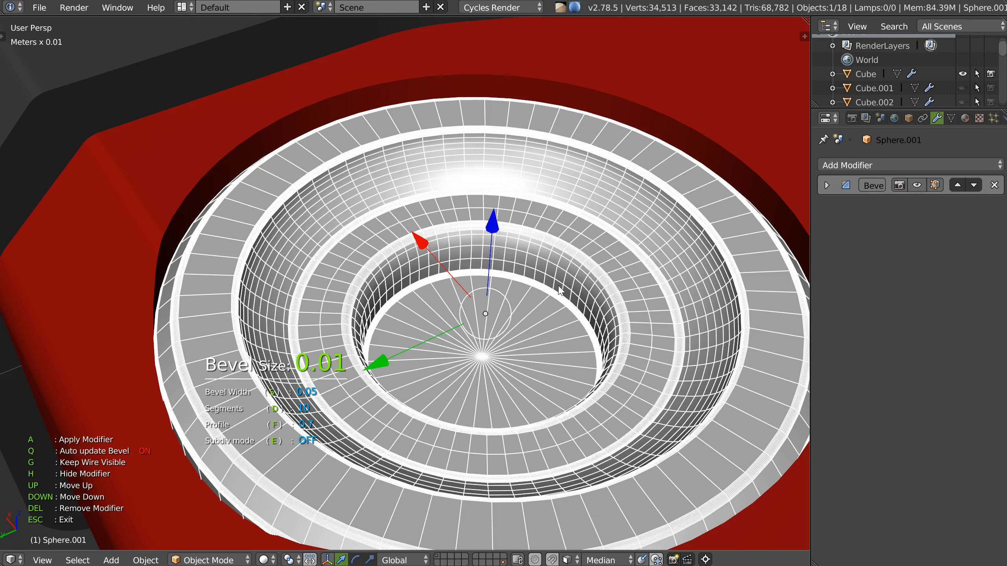
middle_click_drag(549, 288, 468, 270, "shift")
key("Escape")
Try adding a sphere primitive from the bowl's selected floor faces
key("Tab")
middle_click_drag(467, 270, 466, 329, "ctrl")
key("ctrl+Tab")
key("3")
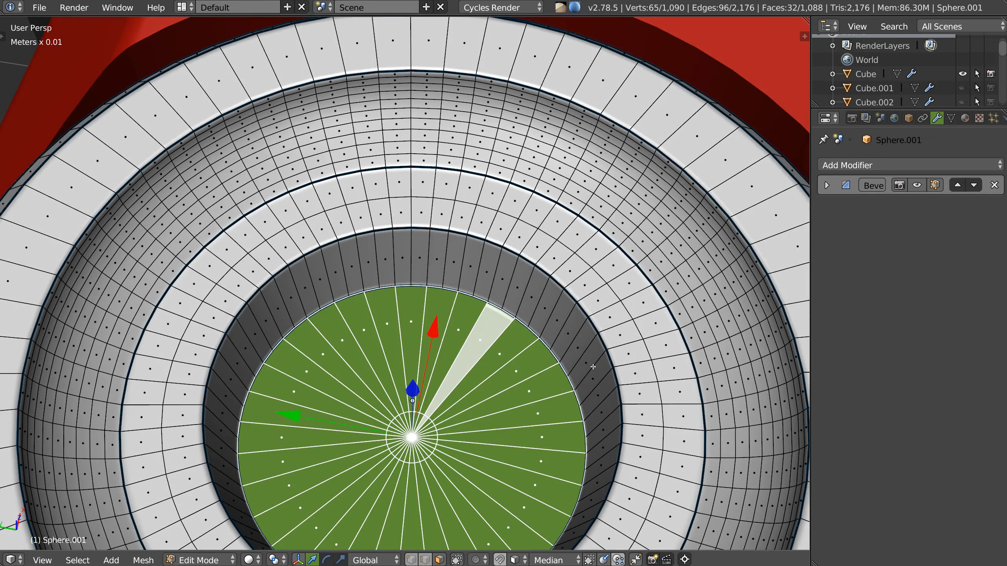
scroll(571, 348, "down", 2)
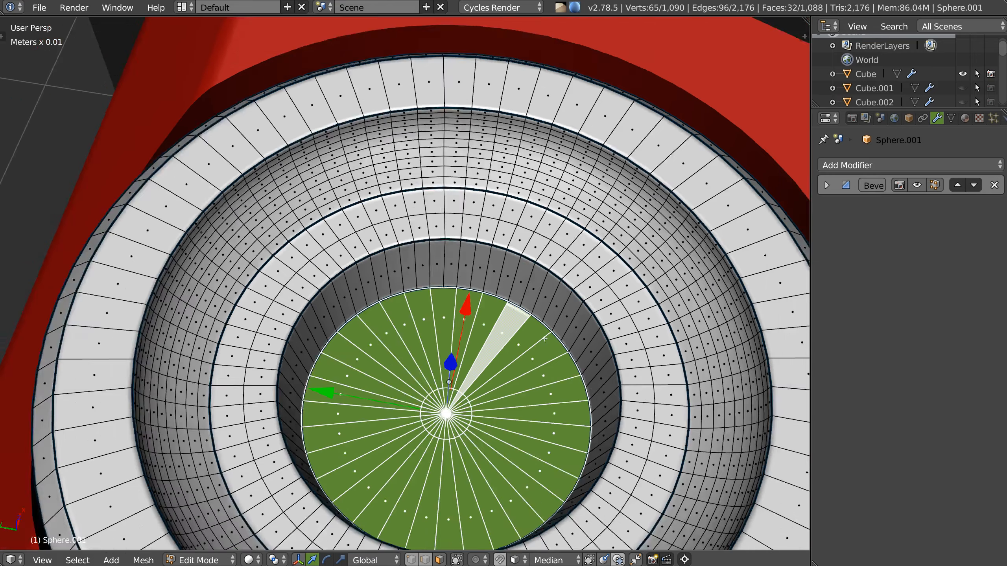
middle_click_drag(567, 345, 604, 290)
scroll(603, 287, "down", 3)
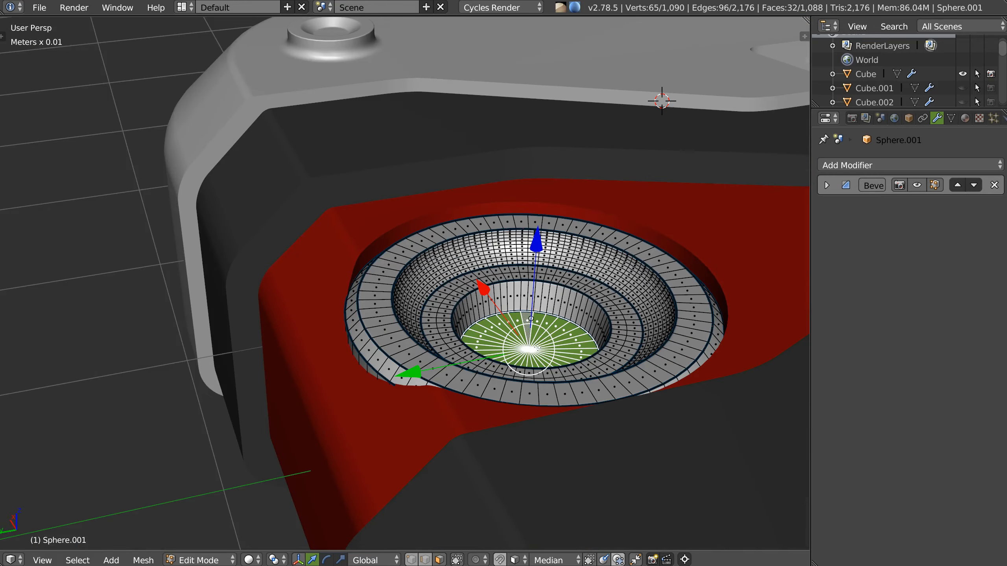
middle_click_drag(518, 329, 480, 332, "shift")
right_click(500, 359)
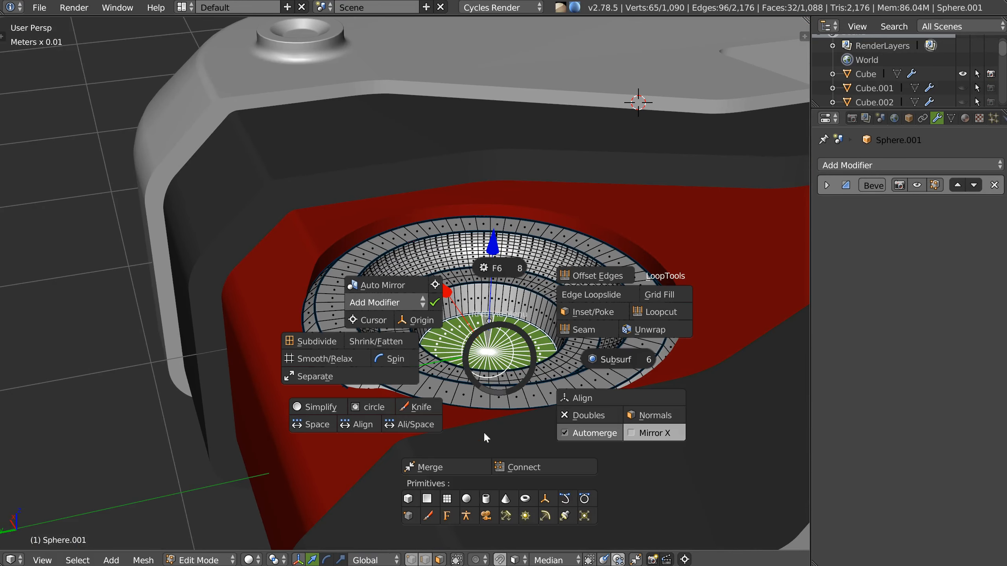
left_click(466, 500)
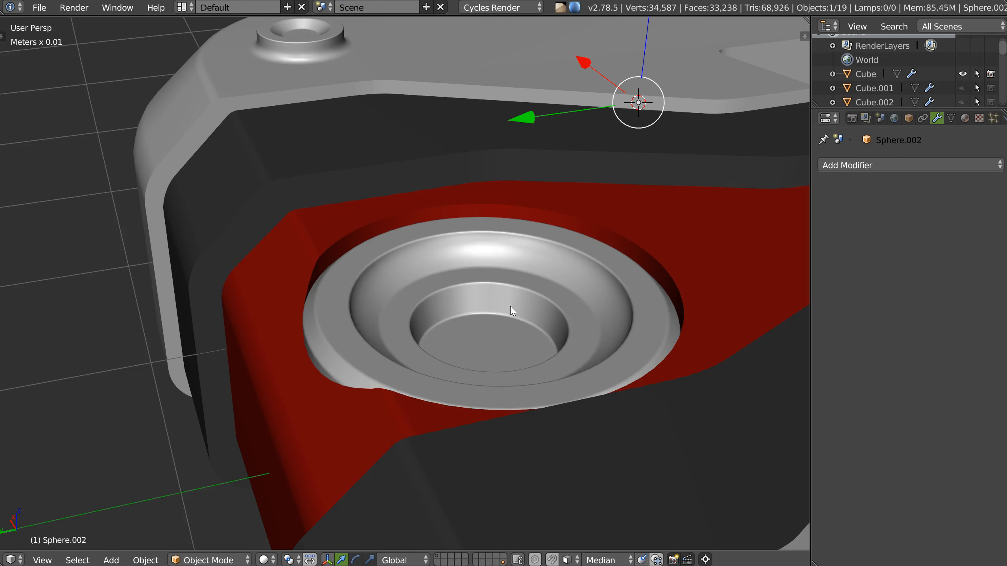
Add a sphere centred on the bowl's floor faces and scale it to about 0.33 to fill the central hole
right_click(502, 344)
key("Tab")
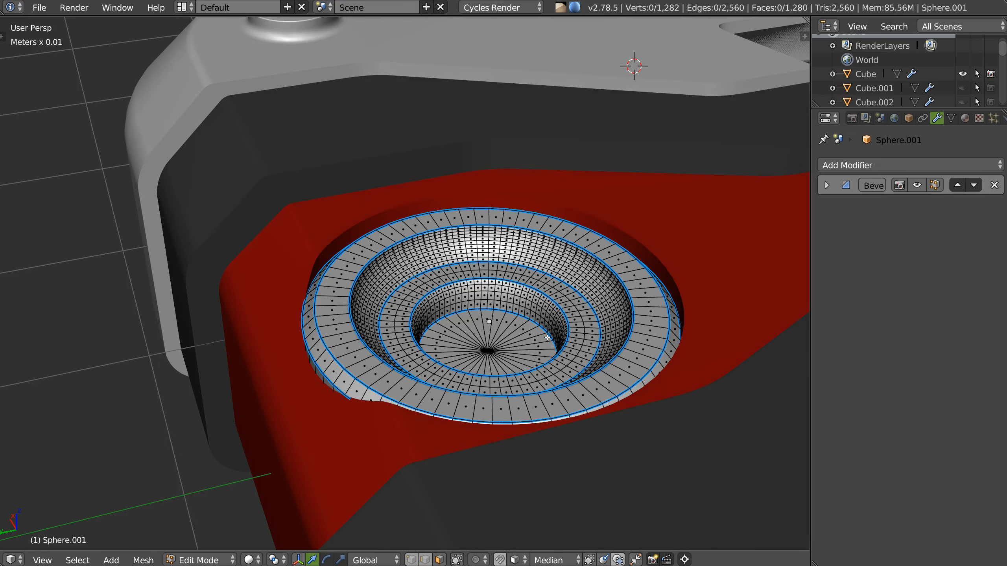
key("l")
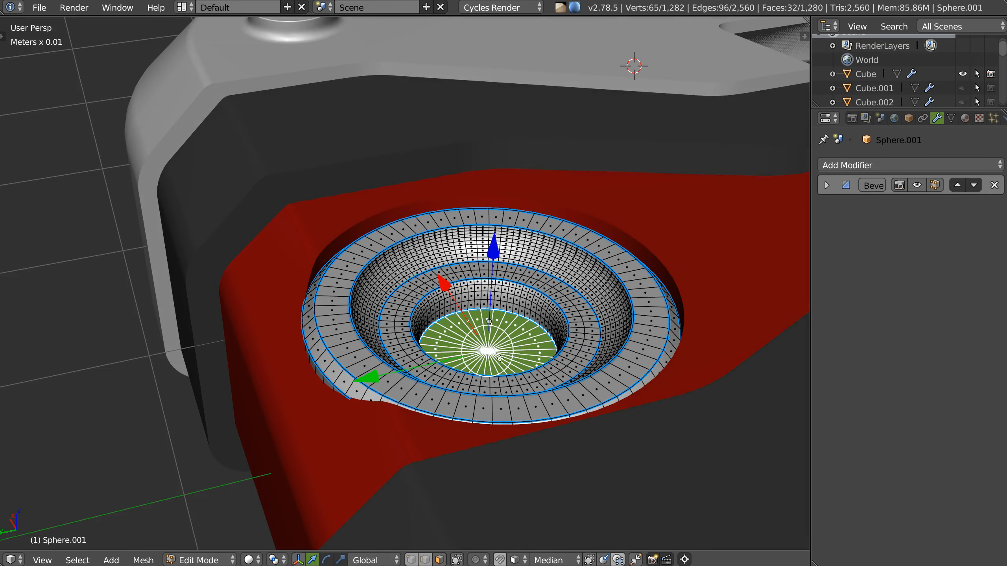
key("q")
key("Escape")
right_click(488, 356)
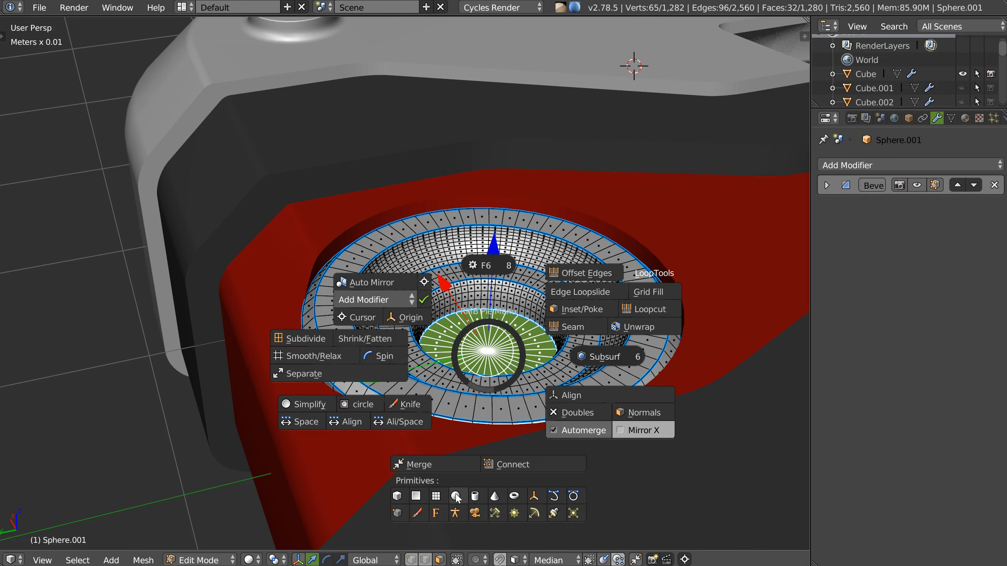
left_click(457, 497)
key("s")
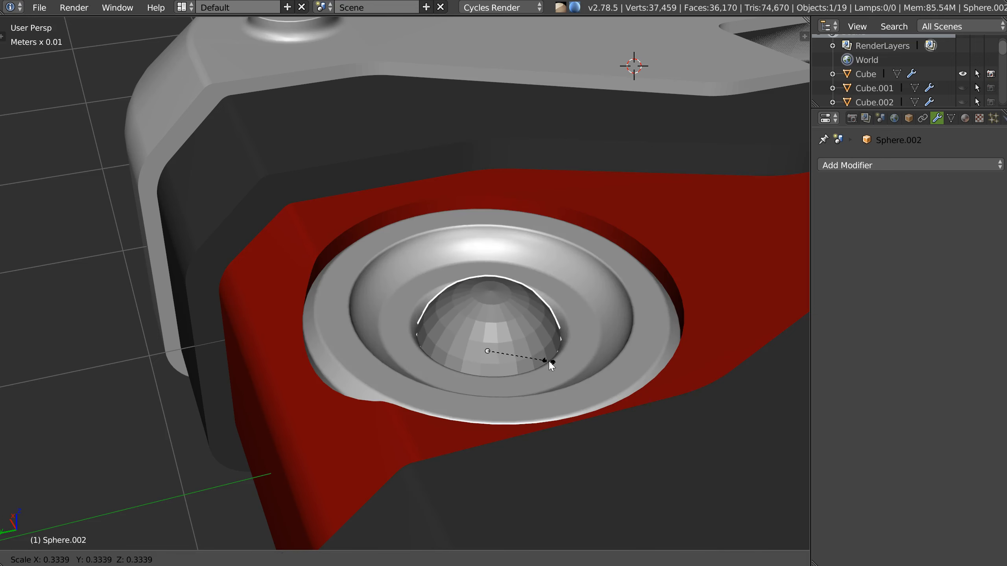
left_click(543, 366)
Add a Catmull-Clark Subdivision Surface modifier with level 2 to the sphere
key("space")
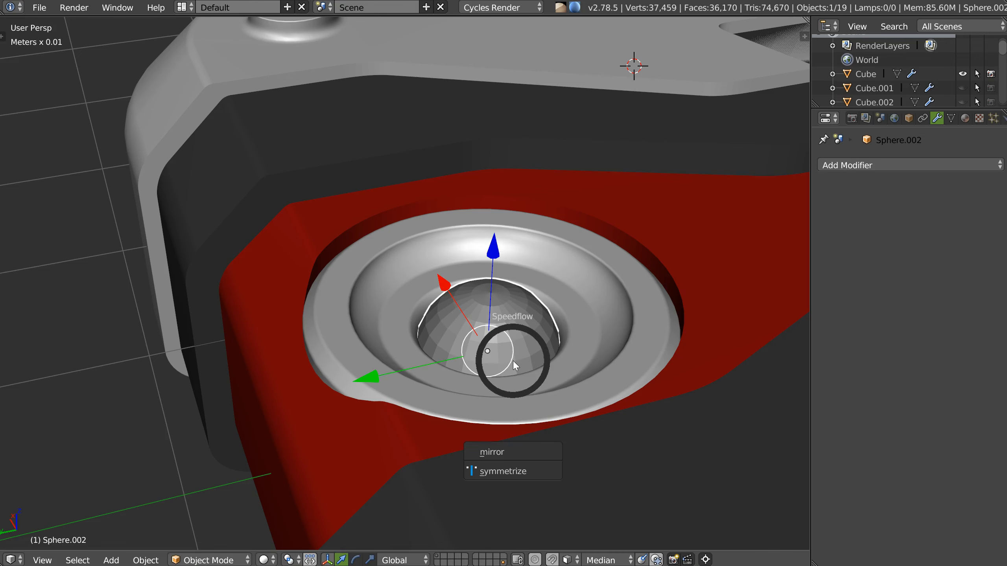
left_click(595, 420)
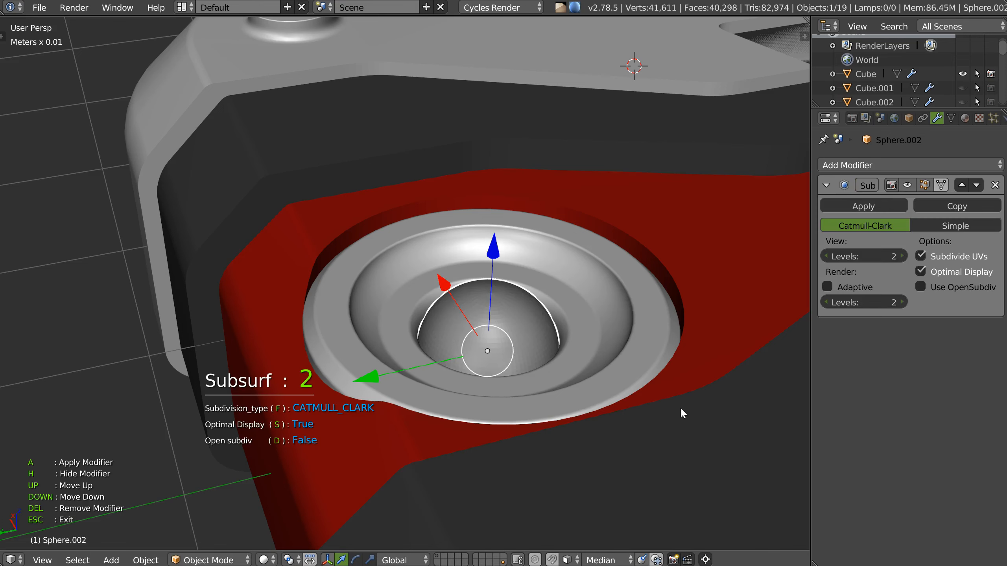
left_click(679, 408)
middle_click_drag(519, 321, 511, 223)
key("space")
left_click(424, 341)
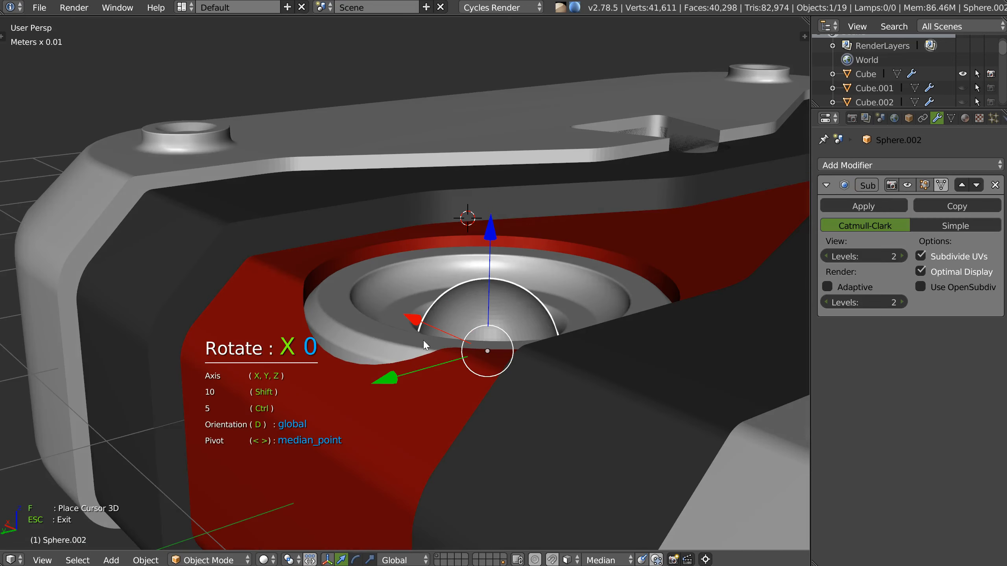
left_click(551, 344)
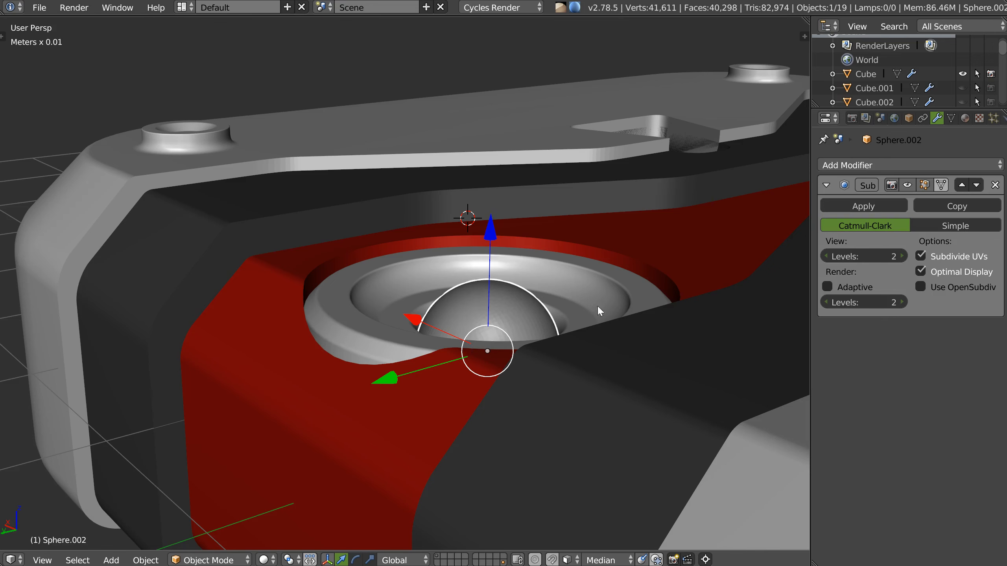
Shift the sphere slightly along Z within the bowl's central hole
middle_click_drag(521, 235, 496, 250)
left_click_drag(496, 252, 495, 248)
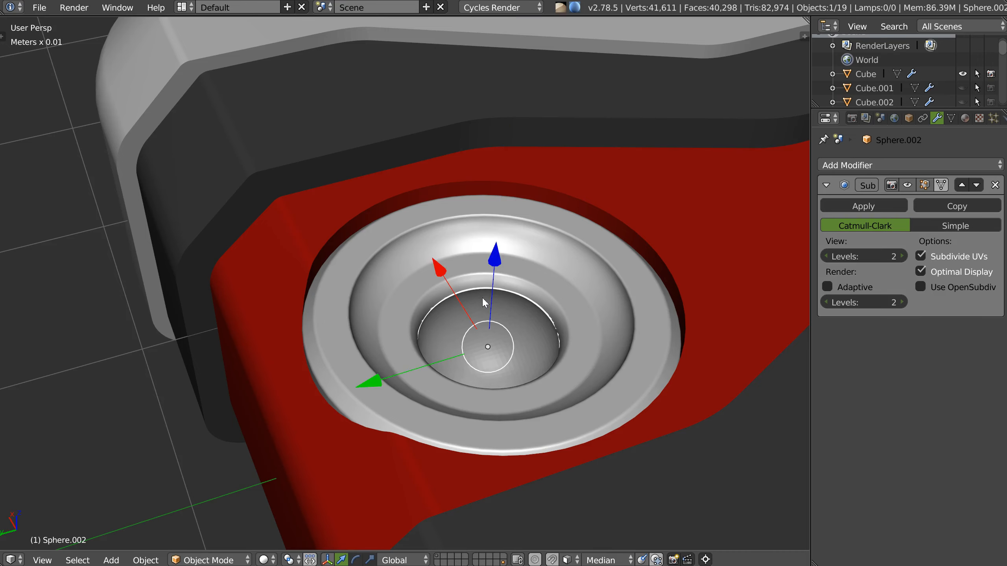
middle_click_drag(481, 297, 484, 301)
Give the sphere a black Glass colour material and fine-tune the sphere along Z
key("space")
left_click(536, 475)
left_click(581, 480)
left_click(539, 507)
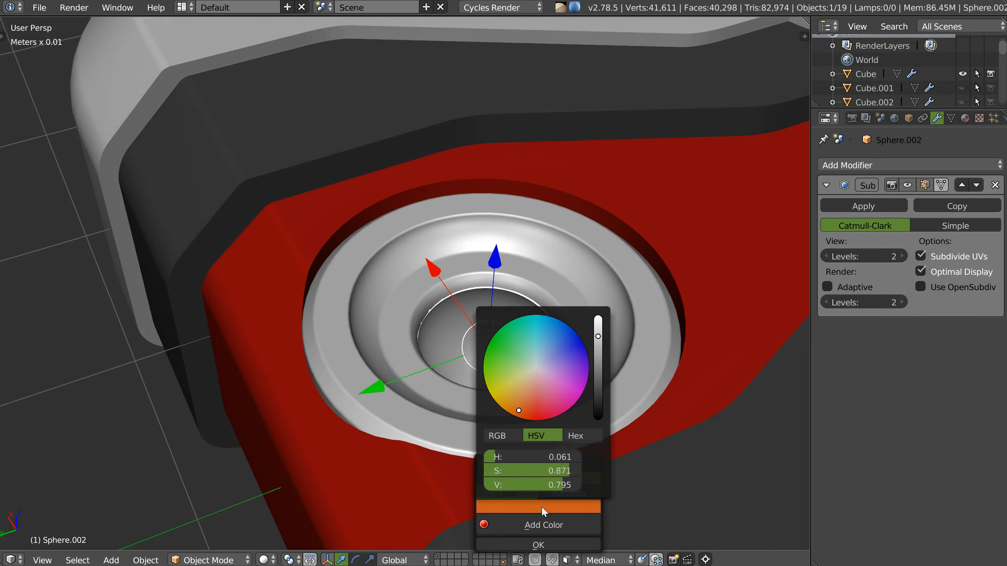
left_click_drag(604, 361, 585, 425)
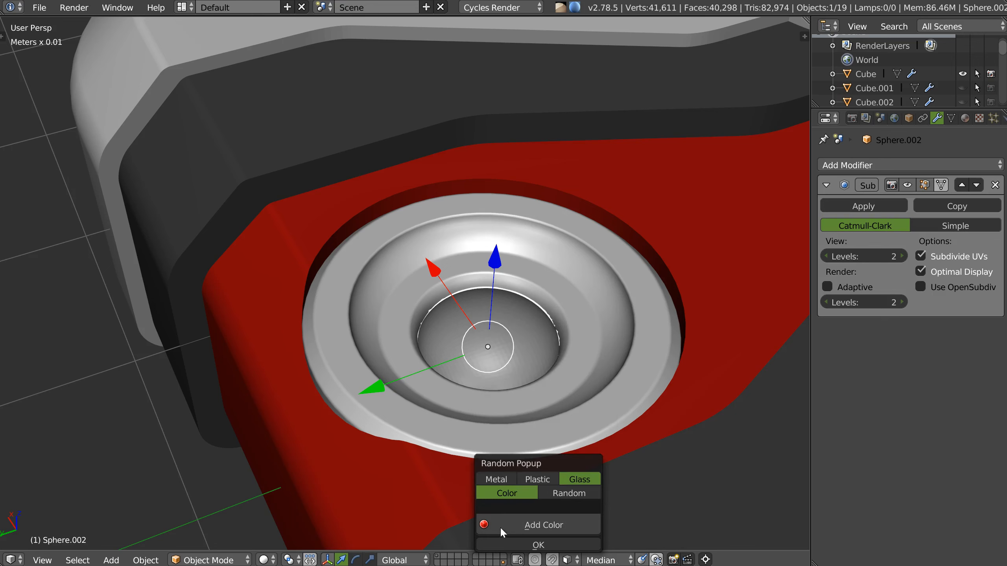
left_click(523, 523)
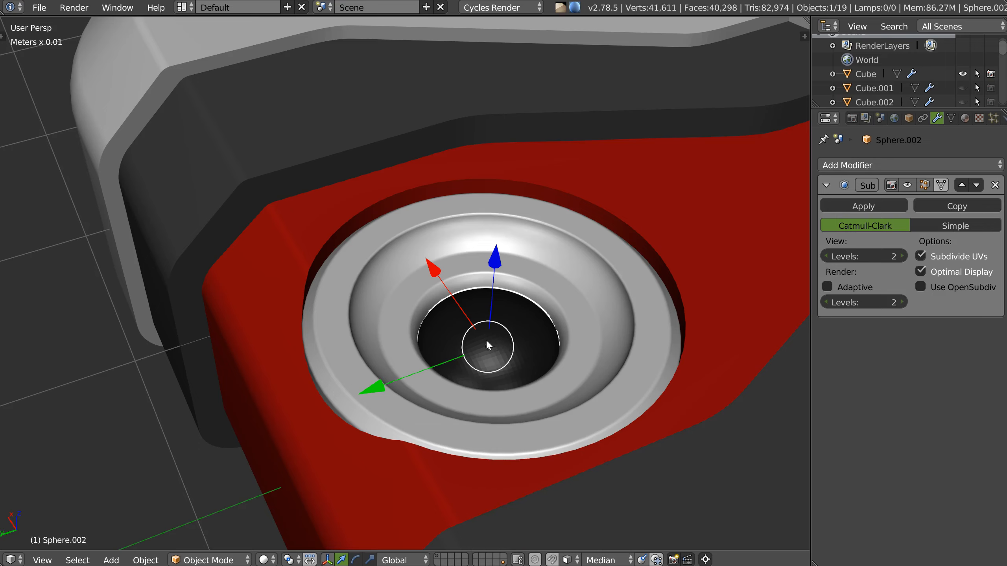
key("z")
left_click(494, 344)
Examine the whole case with the bowl and dark glass sphere in place, and select the light grey outer casing
mouse_move(494, 348)
middle_mouse_down()
mouse_move(451, 353)
mouse_move(476, 316)
mouse_move(438, 318)
middle_mouse_up()
scroll(475, 316, "down", 3)
scroll(438, 318, "down", 4)
middle_click_drag(525, 251, 426, 288, "shift")
scroll(427, 291, "up", 1)
middle_click_drag(504, 279, 581, 300)
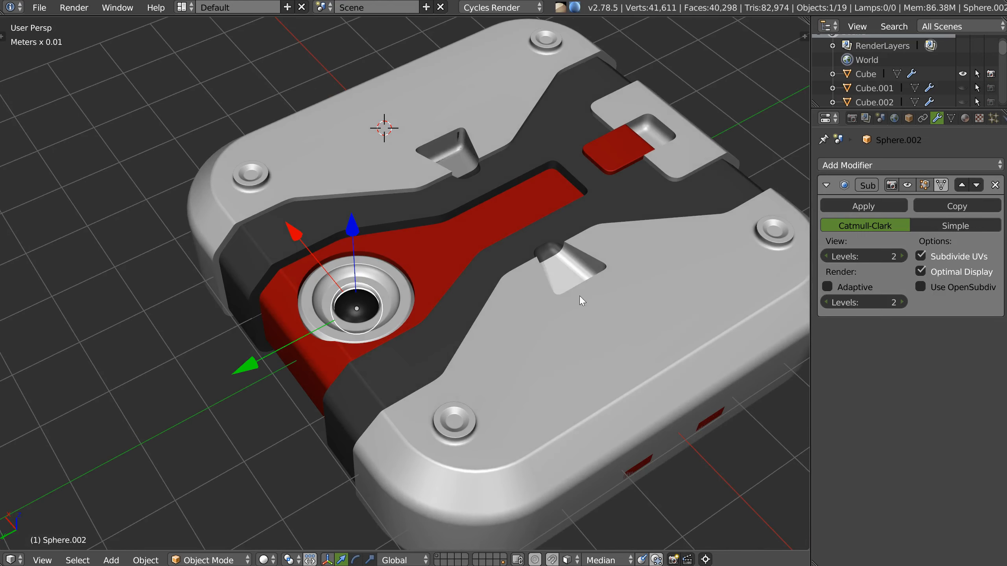
scroll(572, 273, "down", 3)
right_click(566, 262)
scroll(564, 265, "up", 3)
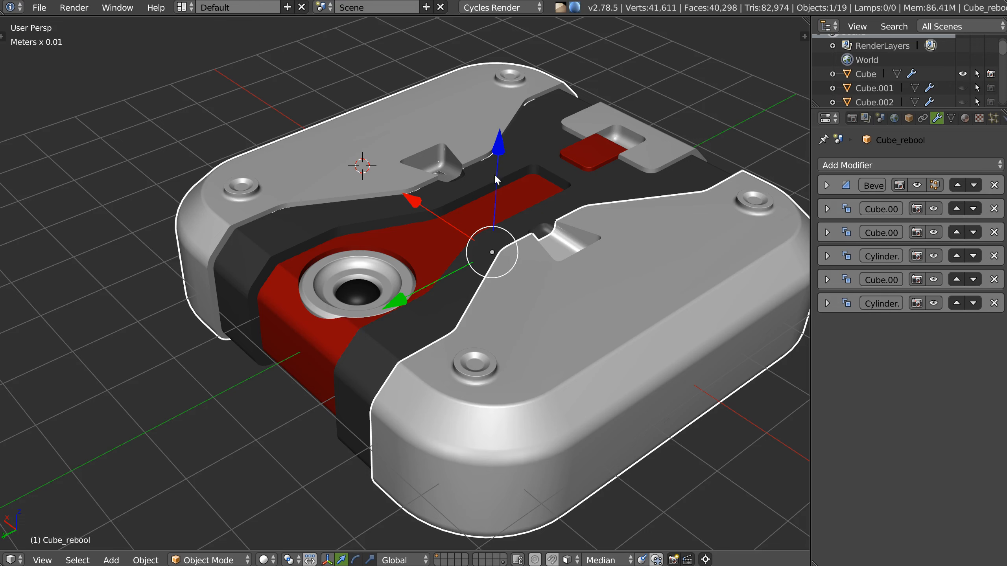
Cut an angular opening through both sides of the light grey outer casing, undoing the misplaced attempt, and select the dark inner body
left_click_drag(510, 203, 575, 261)
left_click_drag(693, 351, 578, 330)
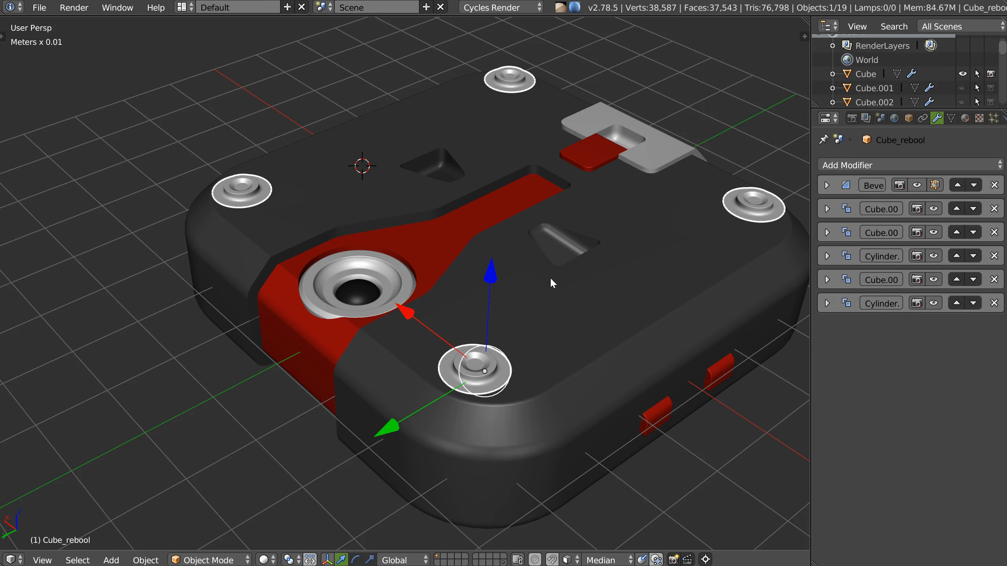
key("ctrl+z")
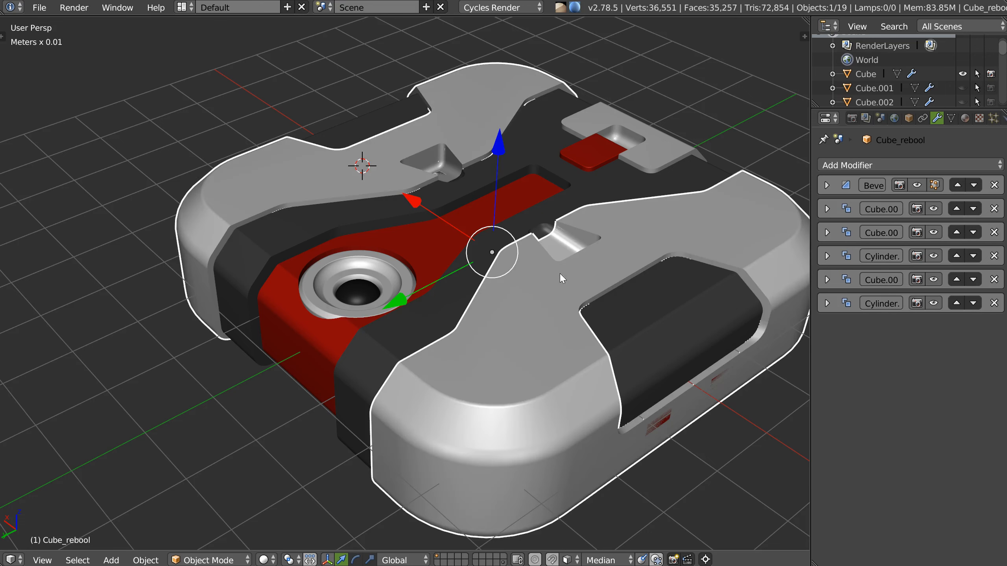
right_click(679, 317)
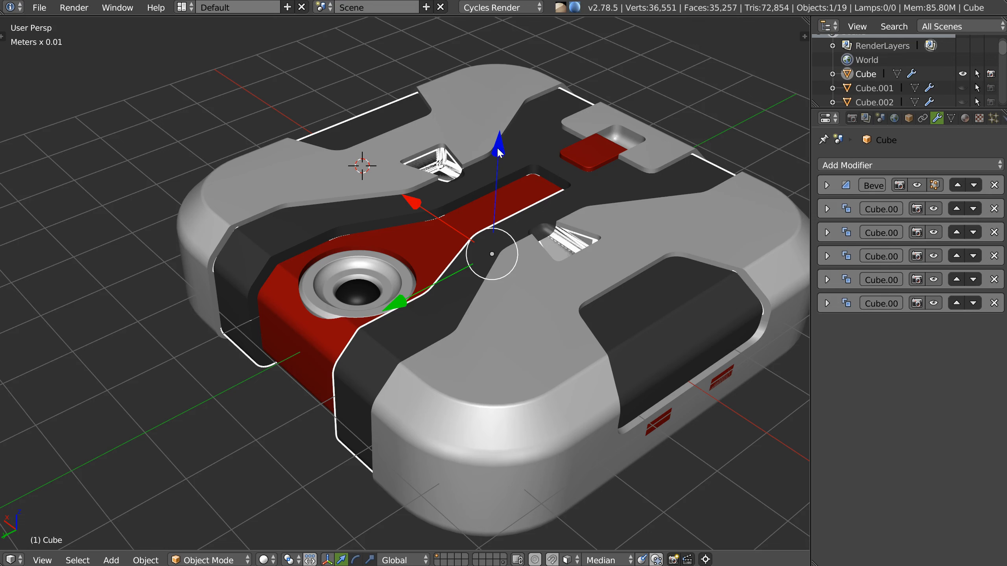
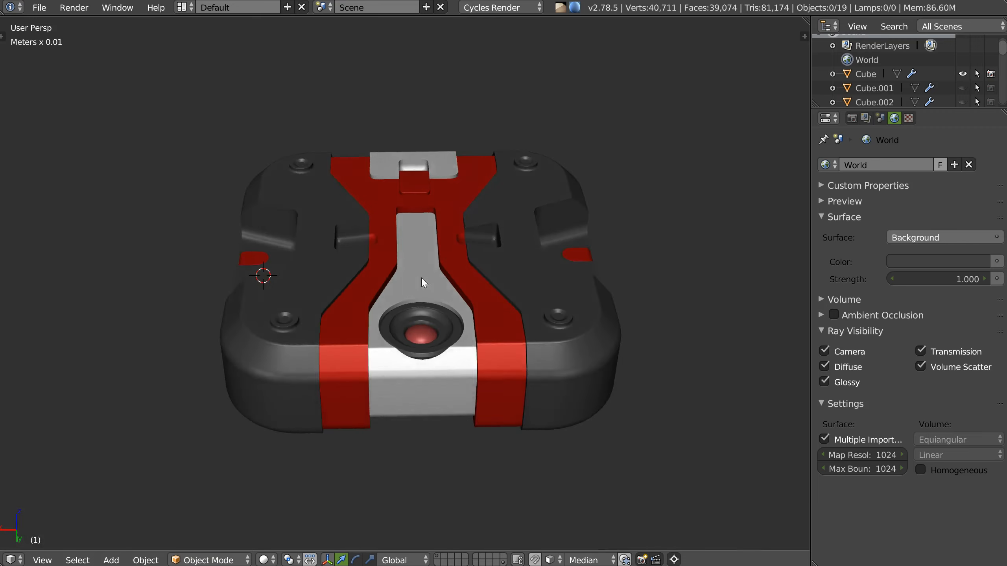
Select the dark outer casing, check its mesh in Edit Mode and return to Object Mode
key("q")
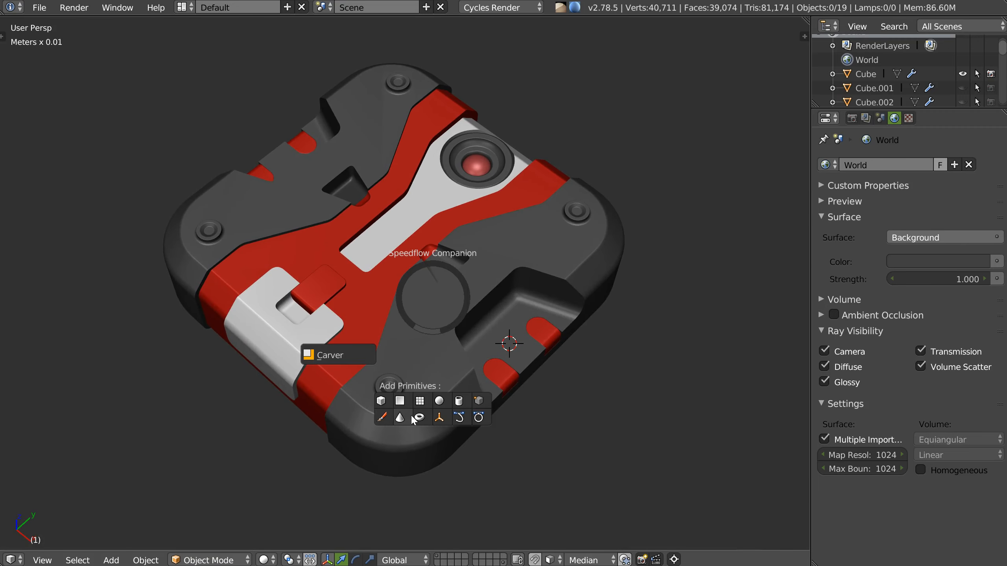
key("Escape")
right_click(424, 341)
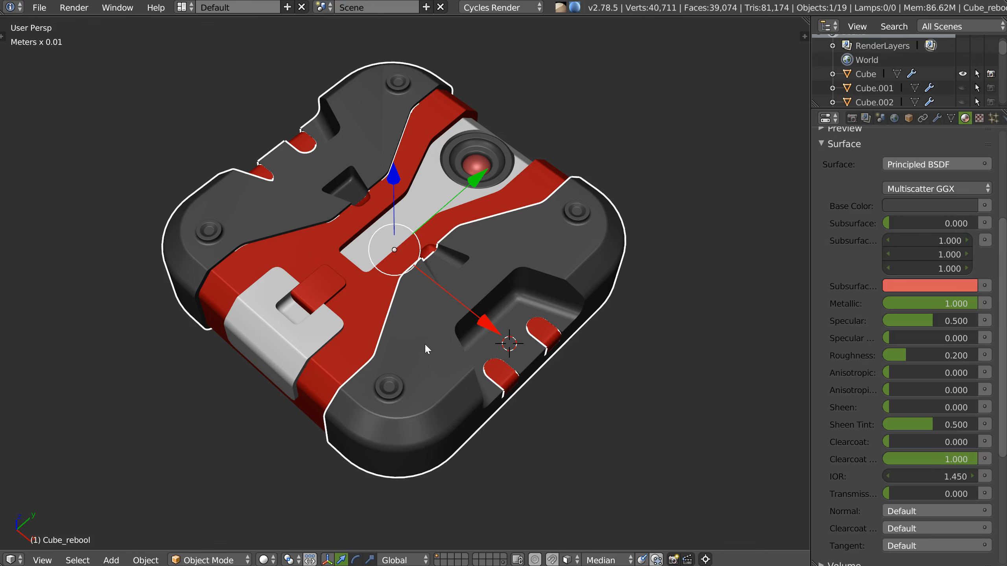
key("q")
key("Escape")
middle_click_drag(415, 339, 422, 331)
key("Tab")
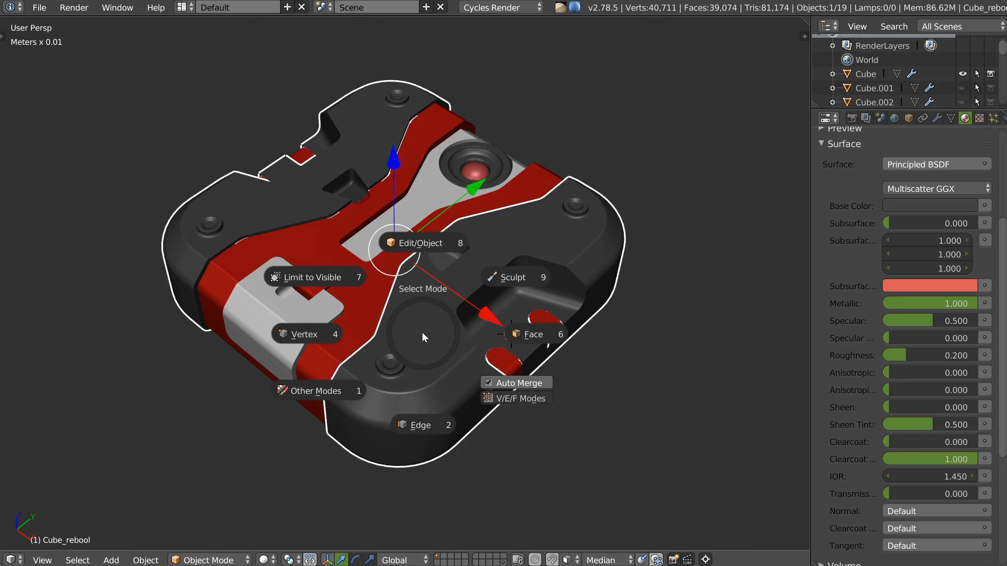
left_click(416, 248)
mouse_move(420, 246)
middle_mouse_down()
mouse_move(452, 225)
mouse_move(433, 264)
mouse_move(402, 193)
mouse_move(276, 185)
mouse_move(344, 258)
mouse_move(466, 239)
mouse_move(461, 245)
middle_mouse_up()
key("Tab")
left_click(429, 196)
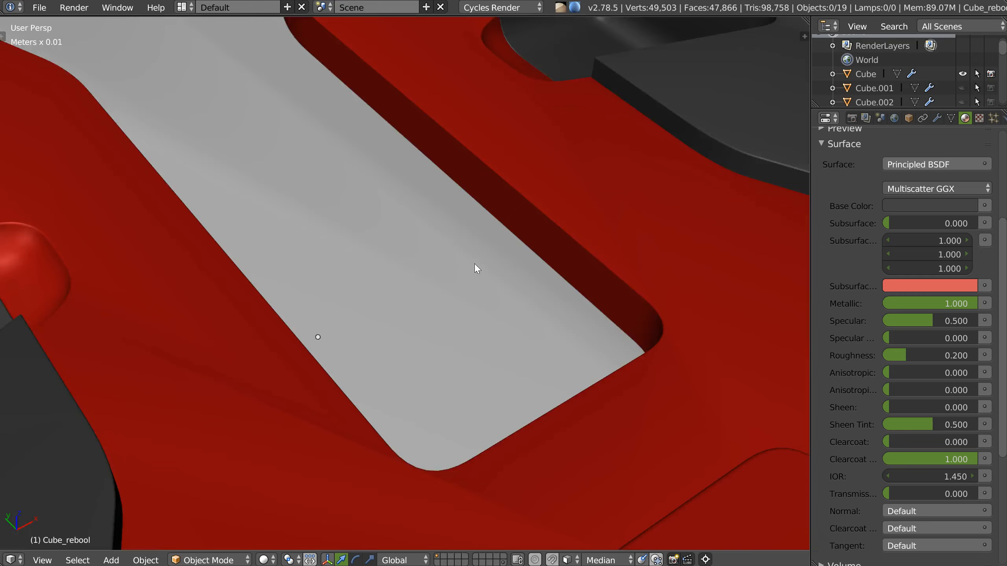
Undo the side recess cuts back to the uncut red body, and redo them
middle_click_drag(475, 264, 474, 30)
middle_click_drag(157, 90, 348, 144)
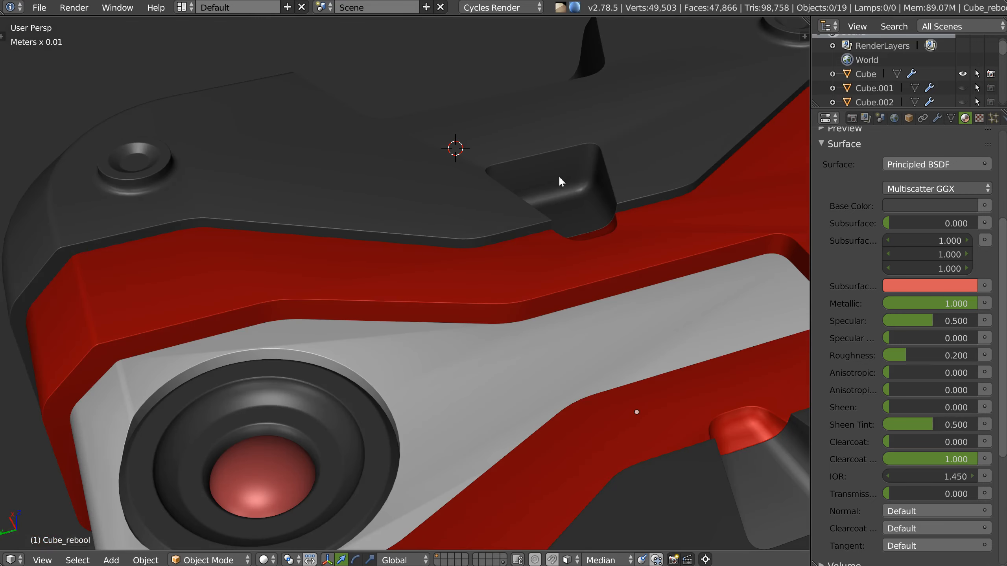
middle_click_drag(383, 349, 263, 330)
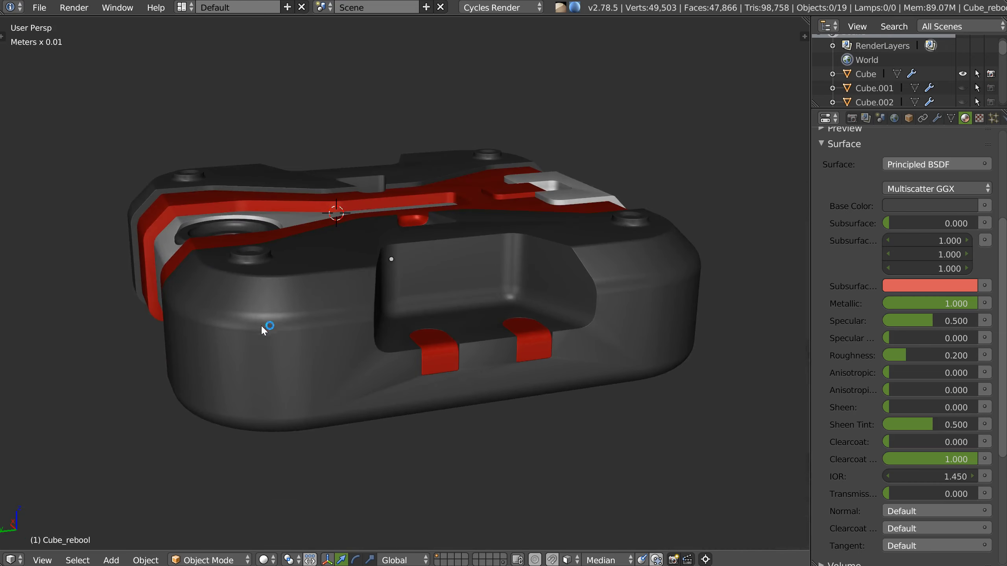
right_click(436, 351)
left_click_drag(372, 106, 373, 131)
key("ctrl+z")
key("ctrl+z")
key("ctrl+z")
key("ctrl+z")
middle_click_drag(406, 99, 408, 112)
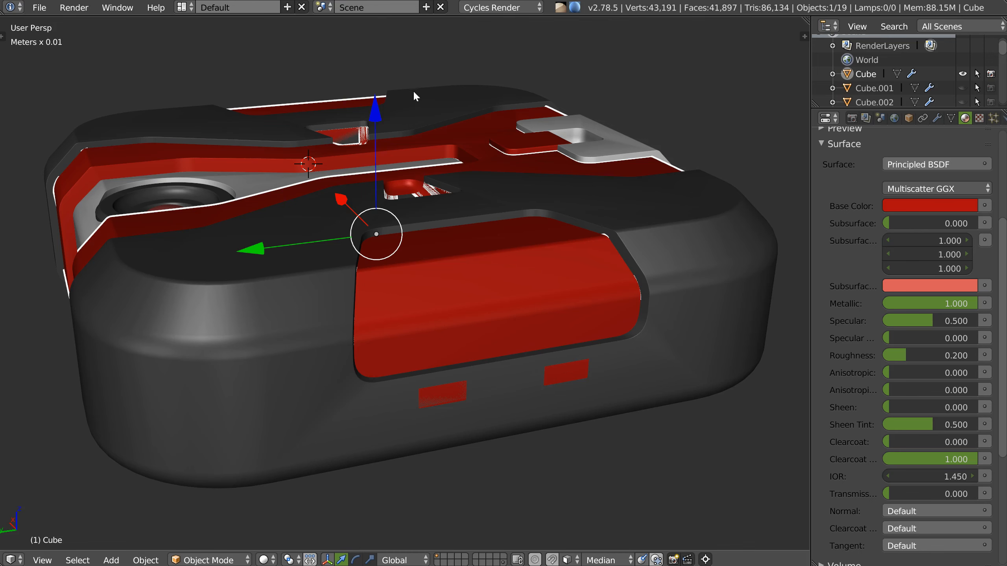
key("ctrl+shift+z")
Examine the side recess with its red slots close up and the coloured case as a whole
middle_click_drag(477, 297, 429, 209)
scroll(512, 262, "down", 2)
scroll(546, 231, "up", 4)
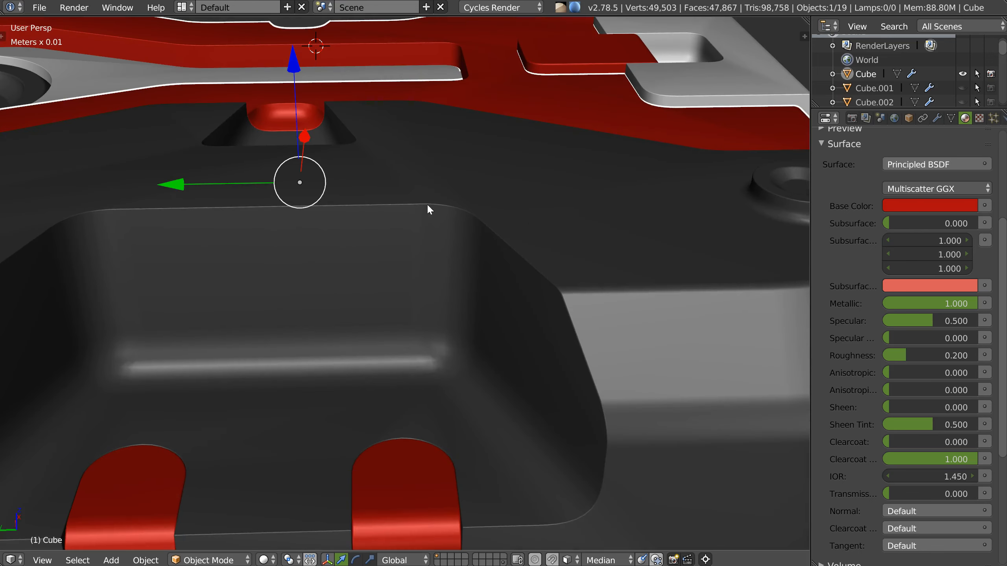
scroll(542, 304, "down", 5)
middle_click_drag(420, 310, 473, 347)
scroll(475, 351, "down", 5)
middle_click_drag(448, 315, 426, 275)
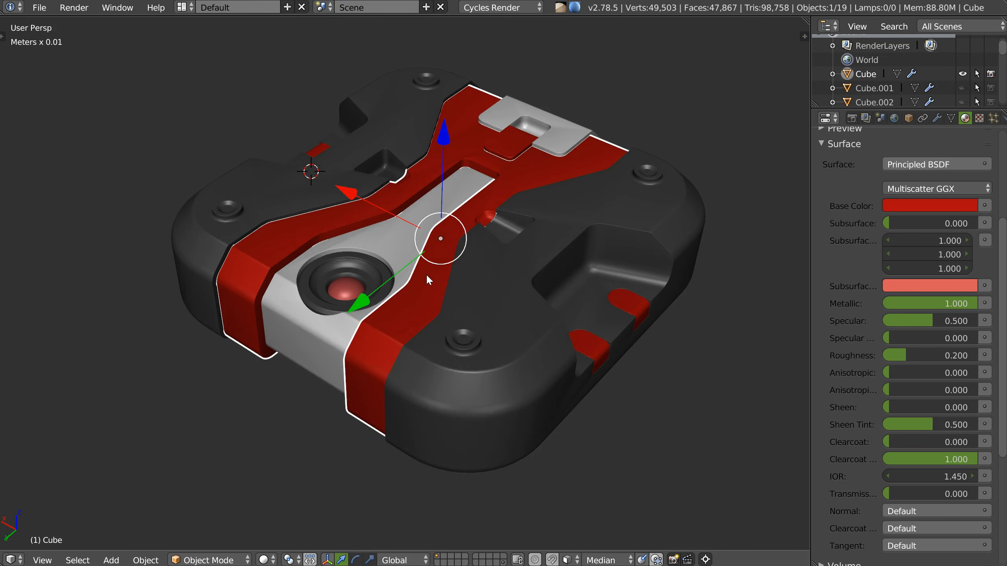
key("q")
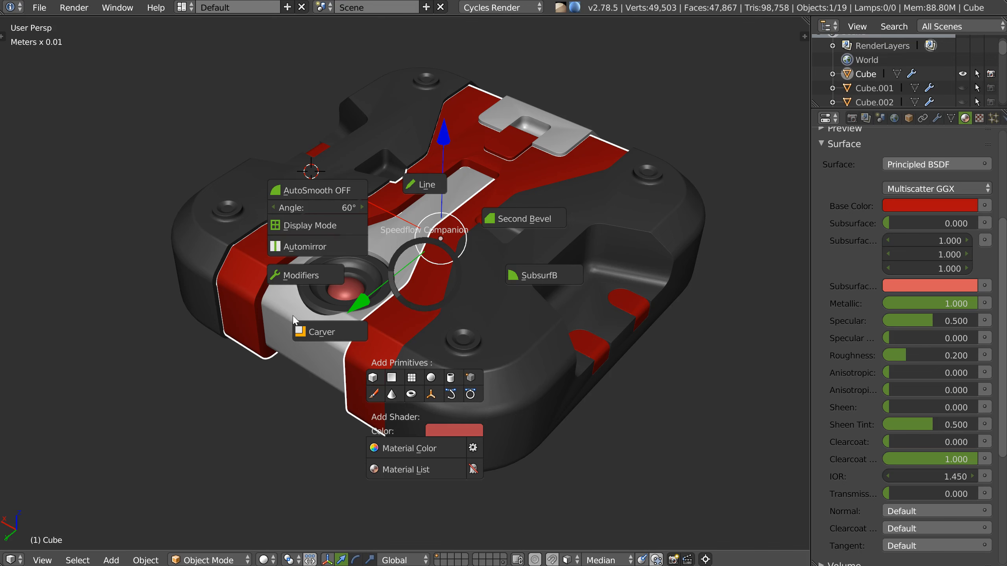
key("Escape")
Move all visible case parts to another layer and show an empty one
middle_click_drag(461, 223, 475, 256)
mouse_move(294, 432)
left_mouse_down("ctrl")
mouse_move(703, 220)
mouse_move(147, 238)
left_mouse_up("ctrl")
middle_click_drag(436, 317, 444, 274)
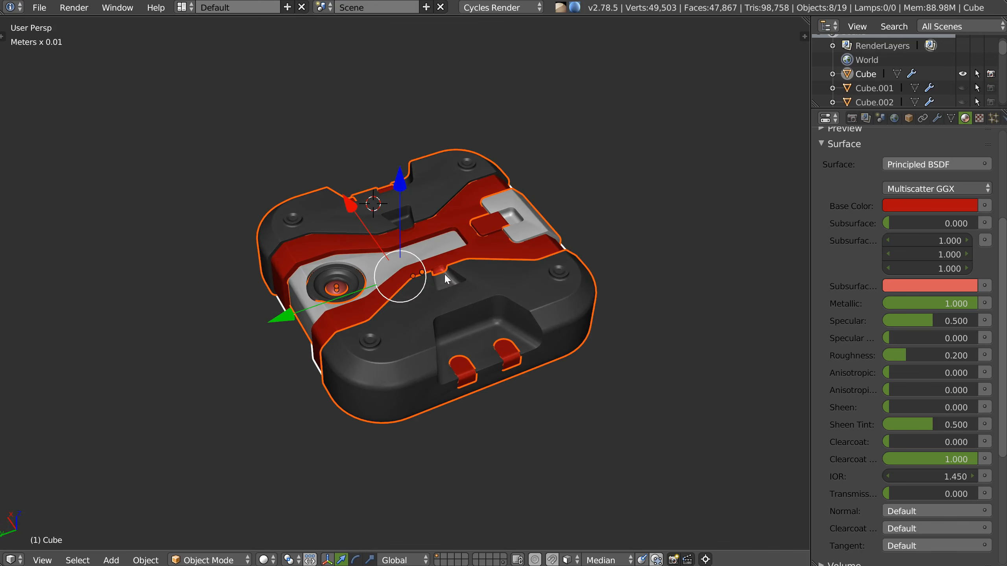
key("m")
middle_click_drag(482, 309, 473, 307)
left_click(437, 556)
middle_click_drag(405, 231, 405, 238)
Add a UV sphere at the 3D cursor and smooth it with a Subdivision Surface
right_click(402, 230)
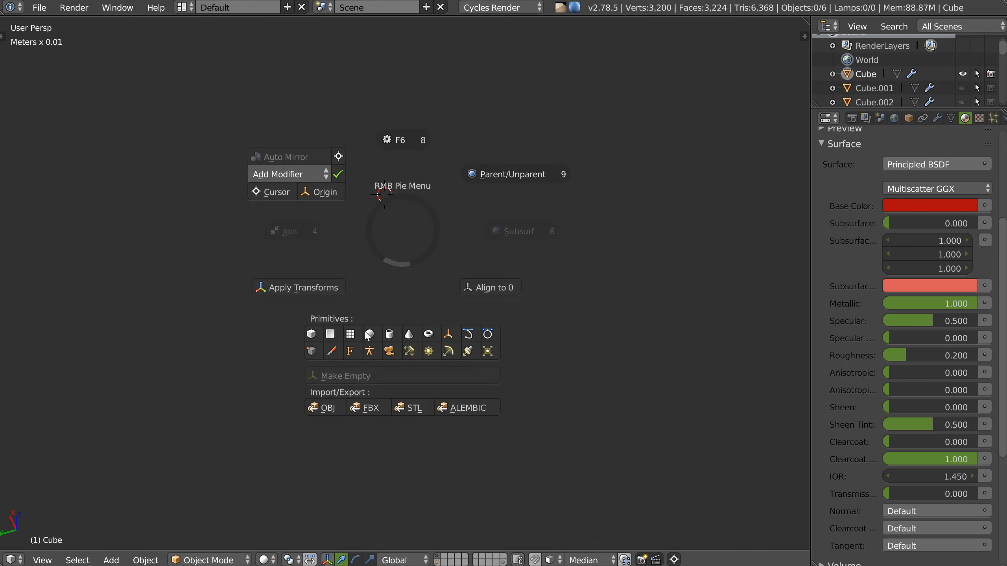
left_click(369, 335)
middle_click_drag(402, 287, 422, 267)
scroll(427, 238, "up", 3)
middle_click_drag(430, 217, 407, 236)
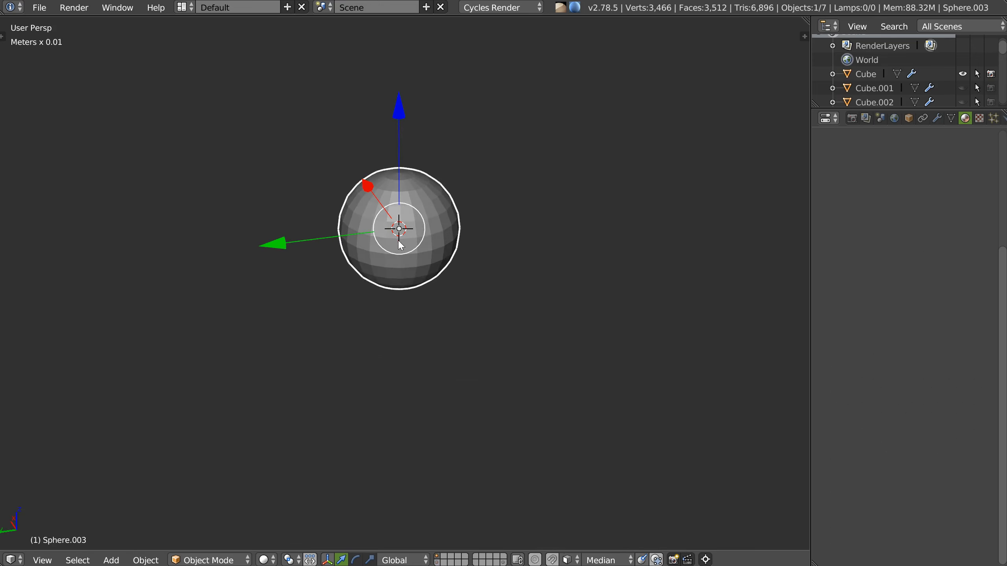
key("space")
left_click(502, 243)
middle_click_drag(493, 251, 447, 258)
scroll(404, 262, "up", 3)
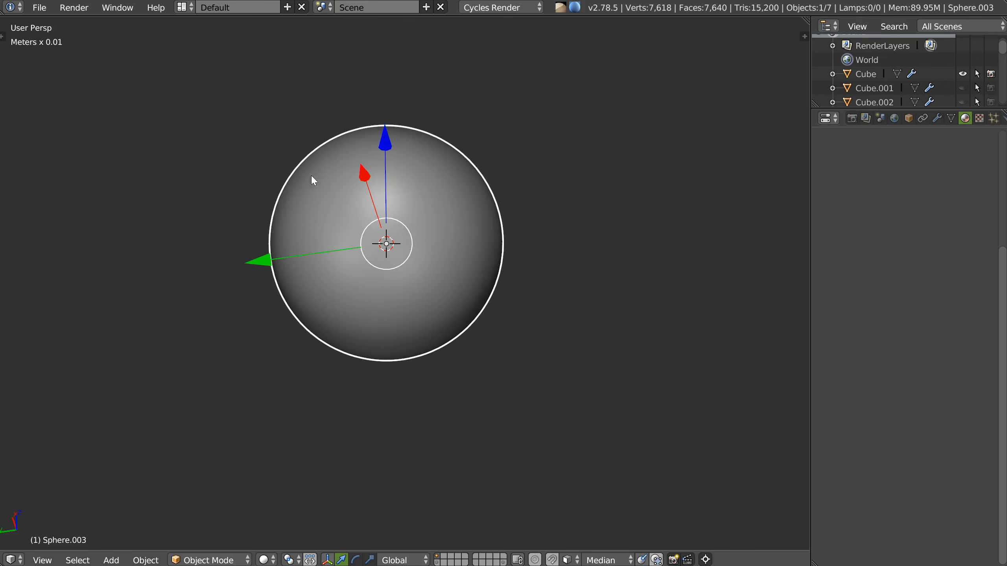
Add a cylinder in front view and place it above and beside the sphere
key("q")
left_click(388, 231)
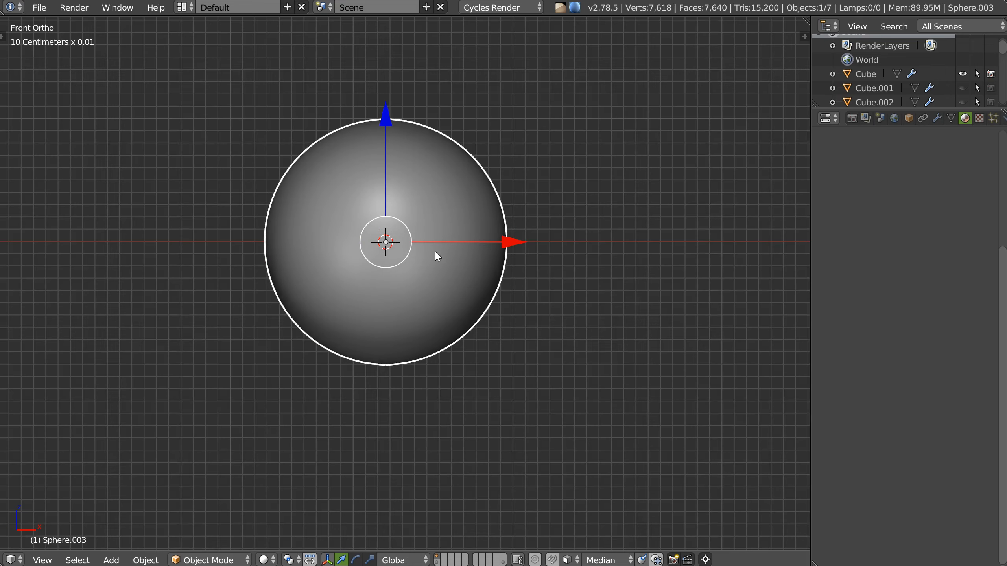
right_click(441, 256)
left_click(427, 360)
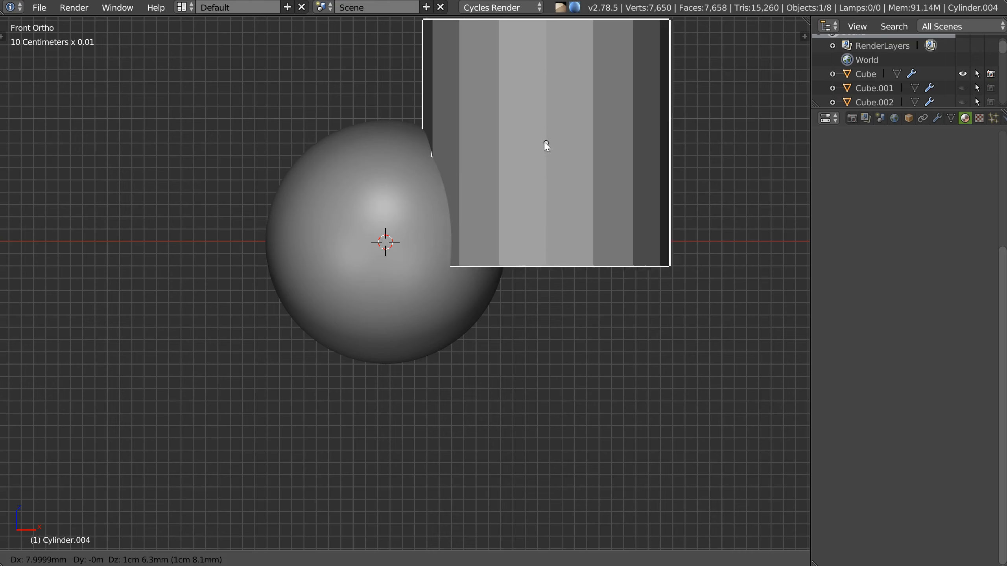
left_click(646, 559)
Align the cylinder to 0 and clear the sphere's location so it sits at the world origin
middle_click_drag(562, 220, 519, 219, "ctrl")
middle_click_drag(519, 220, 470, 345, "shift")
right_click(505, 277)
left_click(591, 335)
middle_click_drag(470, 345, 467, 303, "shift")
left_click(515, 357)
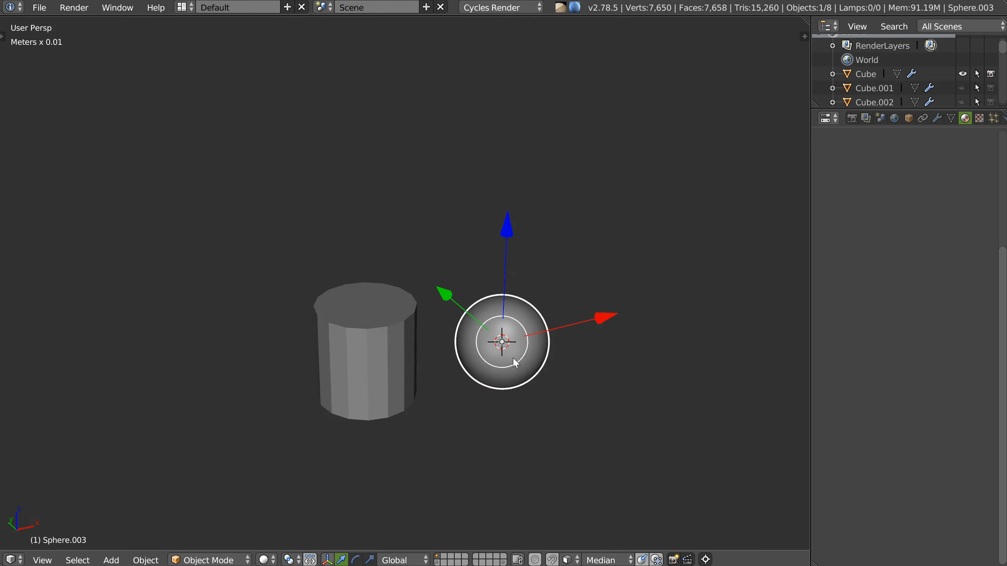
scroll(514, 355, "up", 2)
key("alt+g")
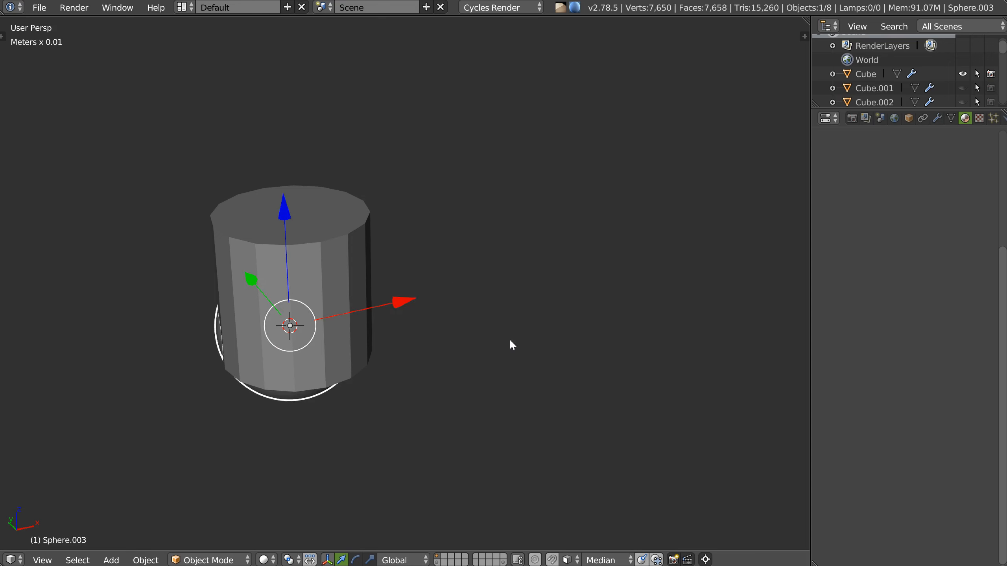
Smooth the cylinder with a Subdivision Surface, keeping its rims sharp
left_click(347, 252)
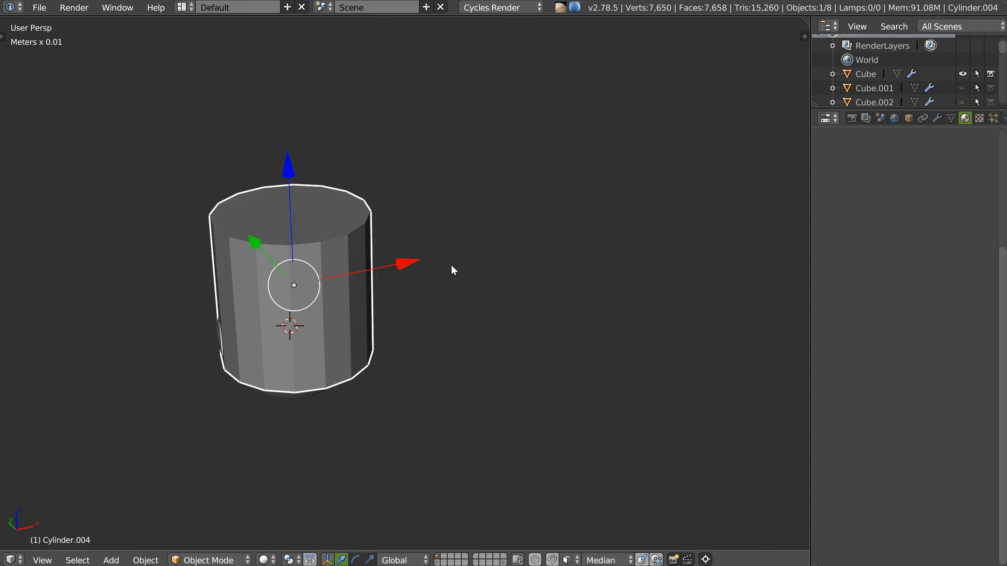
key("shift+space")
left_click(503, 251)
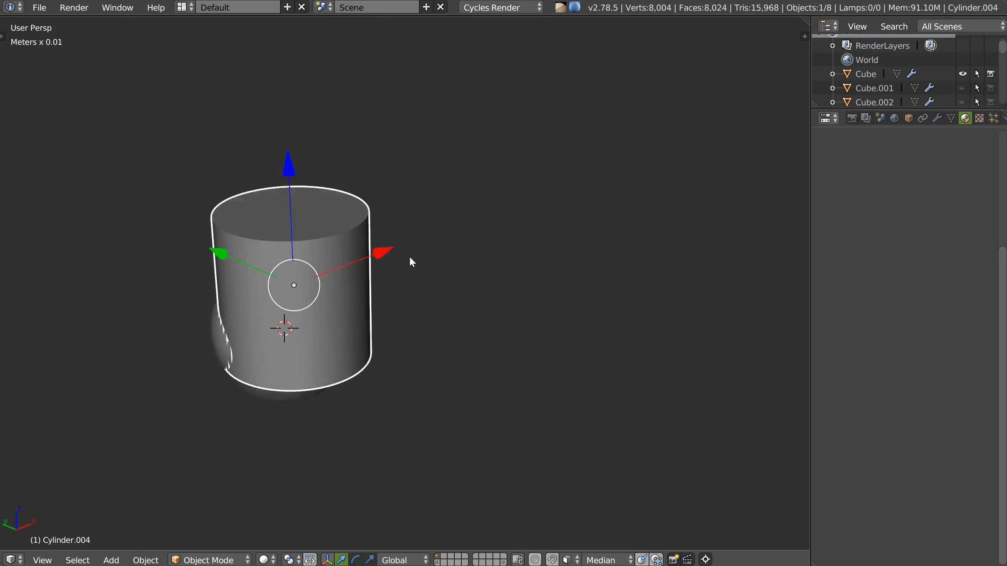
middle_click_drag(360, 231, 348, 247)
Bevel the cylinder's bottom rim with one segment and an offset of about 0.26
key("Tab")
left_click(325, 233)
left_click(352, 372, "alt")
middle_click_drag(353, 371, 369, 318)
key("ctrl+b")
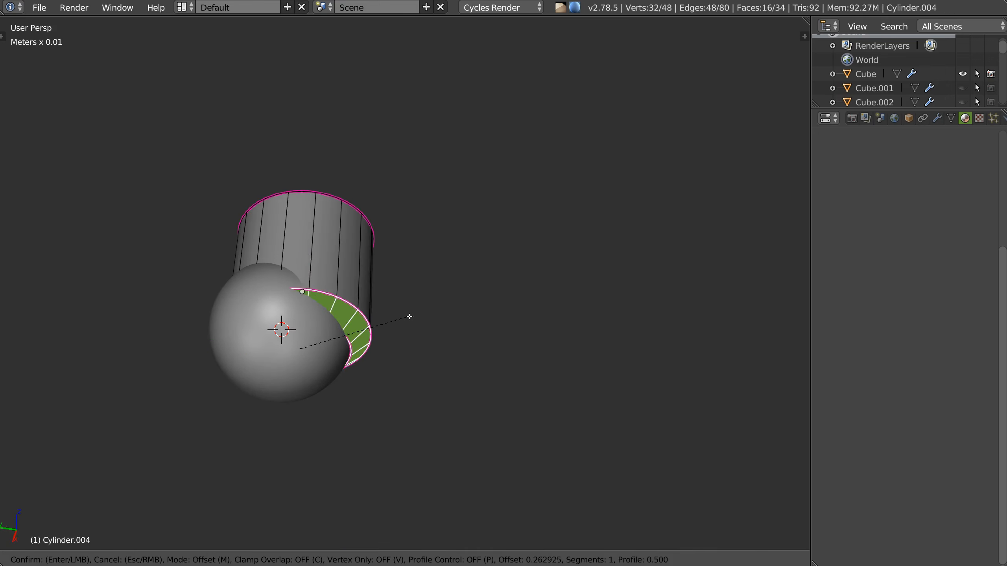
left_click(408, 316)
Select the cylinder's bottom cap face and inset it
key("Tab")
middle_click_drag(345, 252, 328, 181)
key("Tab")
left_click(333, 192)
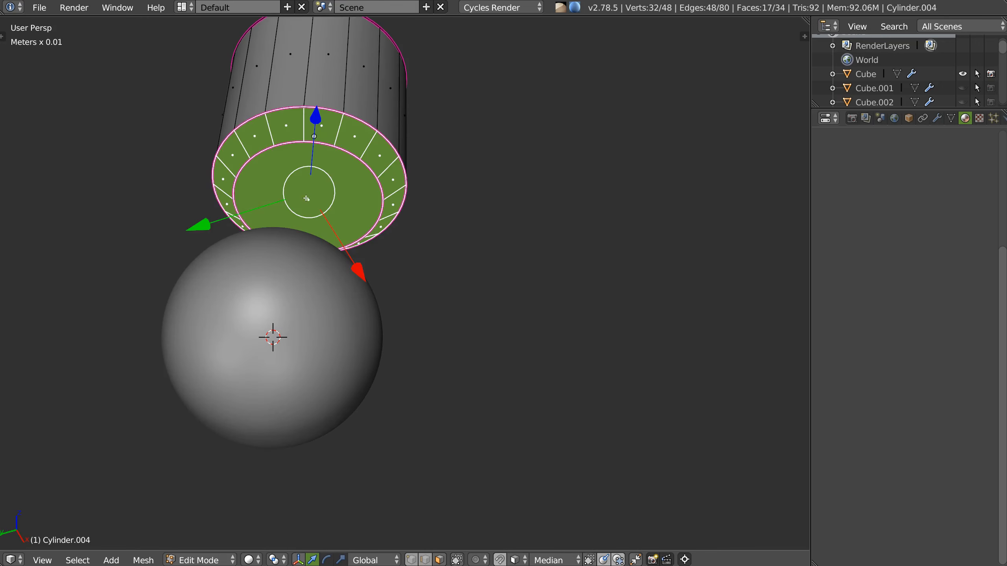
right_click(352, 206)
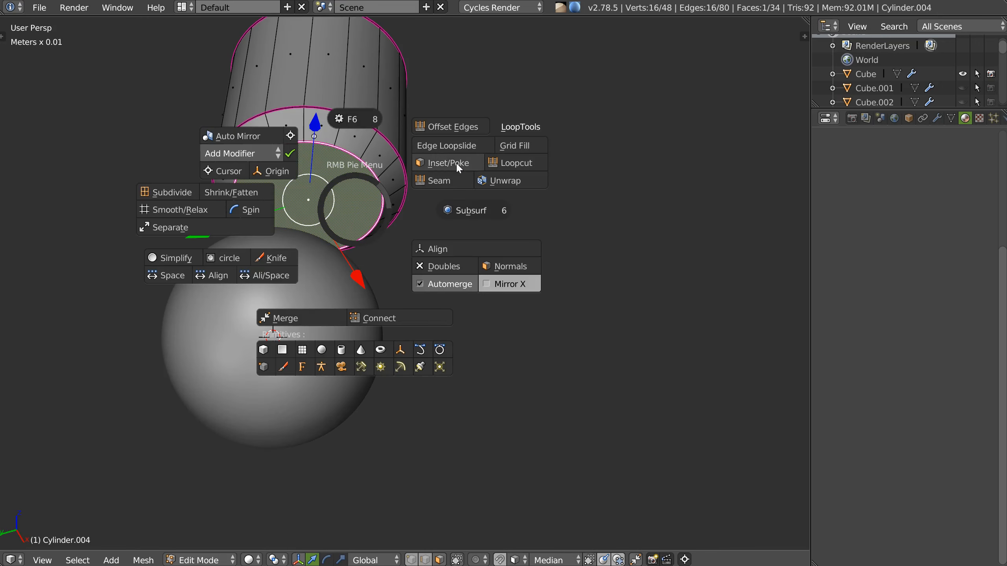
left_click(454, 163)
left_click(445, 164)
Inset the inner bottom face again with a thickness of about 0.21 and a depth of about -0.27, and return to Object Mode
right_click(416, 174)
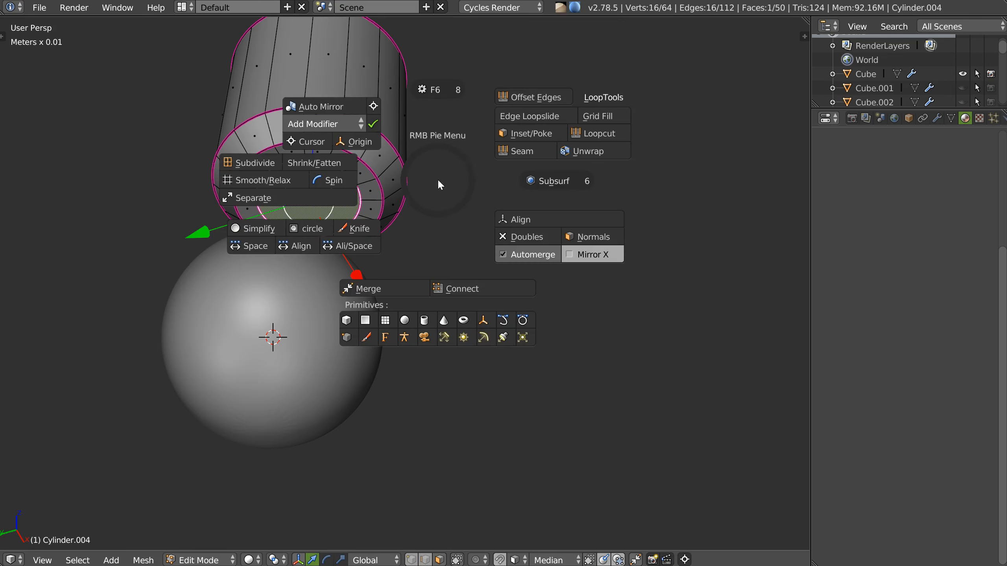
left_click(511, 132)
key("ctrl")
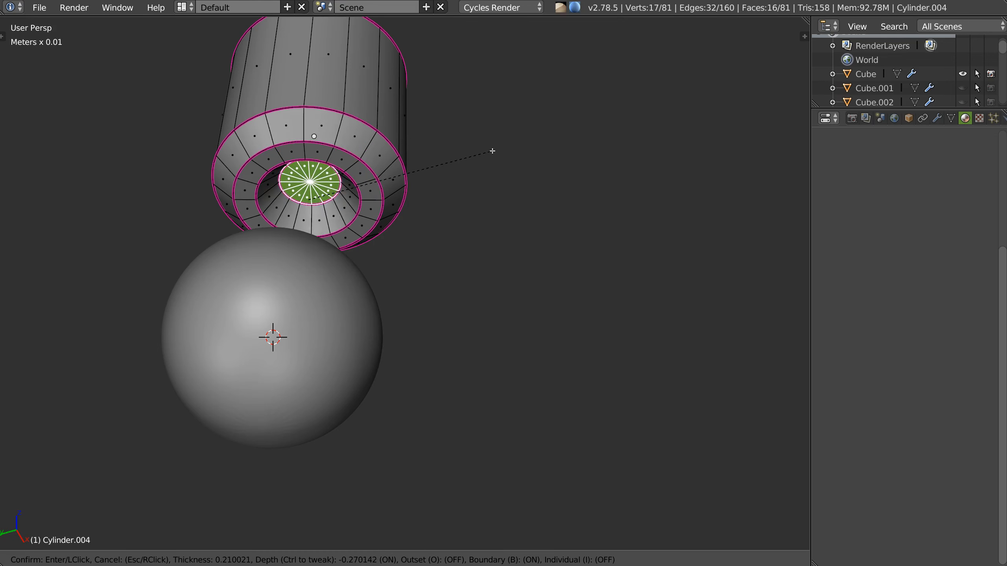
left_click(497, 149)
middle_click_drag(443, 180, 371, 250)
key("Tab")
left_click(366, 198)
scroll(348, 204, "down", 3)
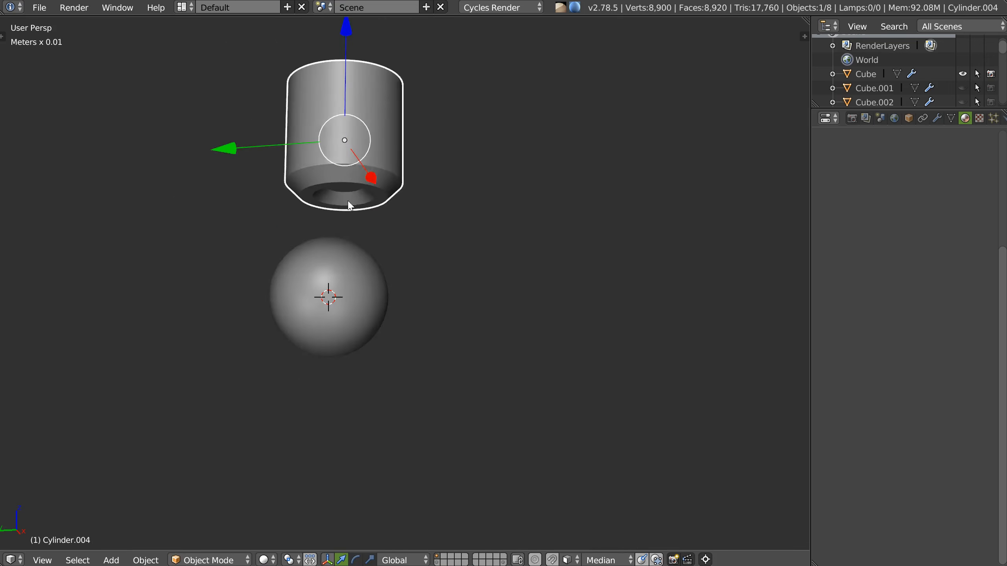
Scale the sphere up uniformly until it is far wider than the cylinder, and apply the Subsurf option to it
middle_click_drag(348, 204, 385, 216)
left_click(383, 344)
key("s")
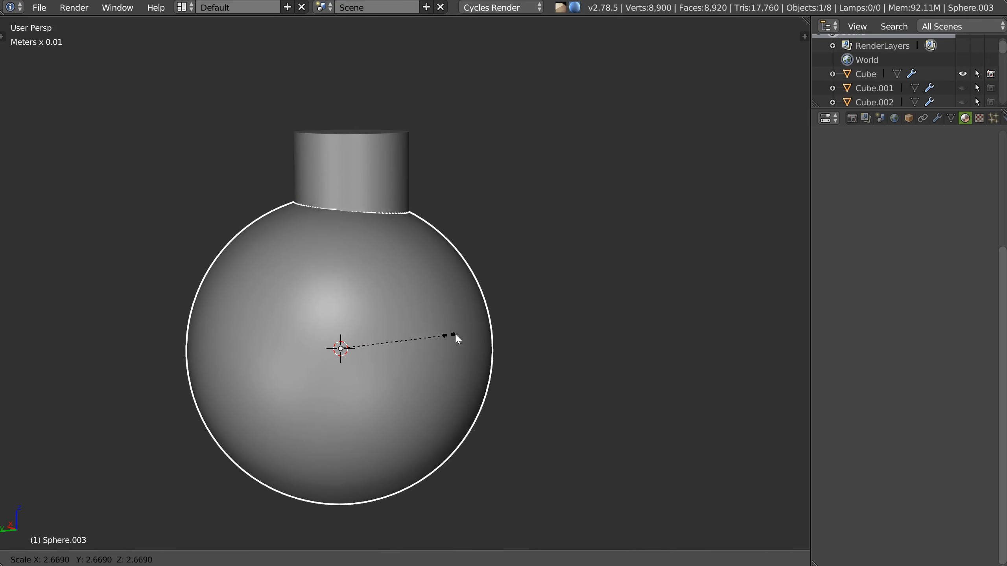
left_click(456, 330)
right_click(417, 314)
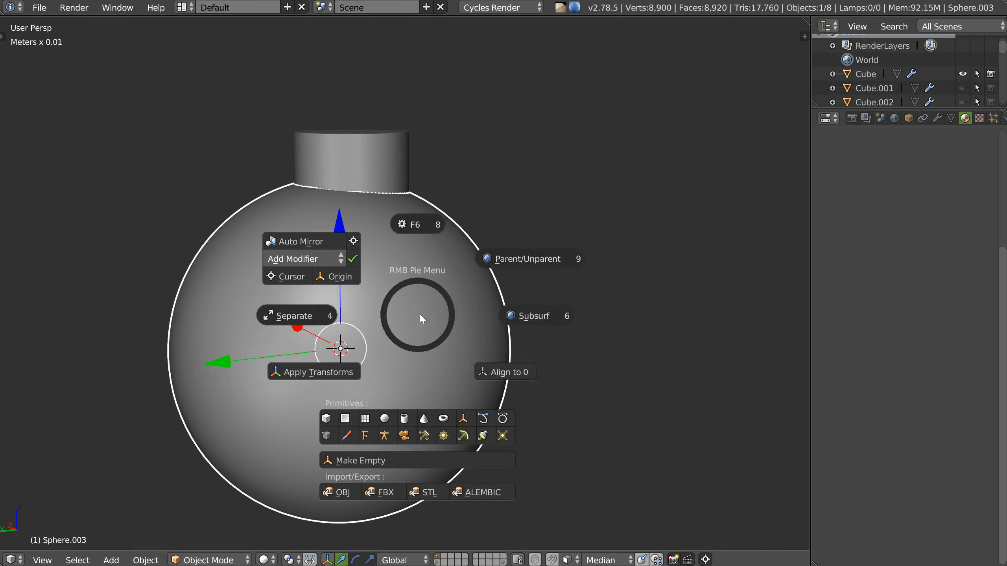
left_click(532, 317)
Centre the cylinder on the world origin and raise it along Z until it sticks out of the sphere's top
left_click(368, 163)
middle_click_drag(368, 162, 371, 172)
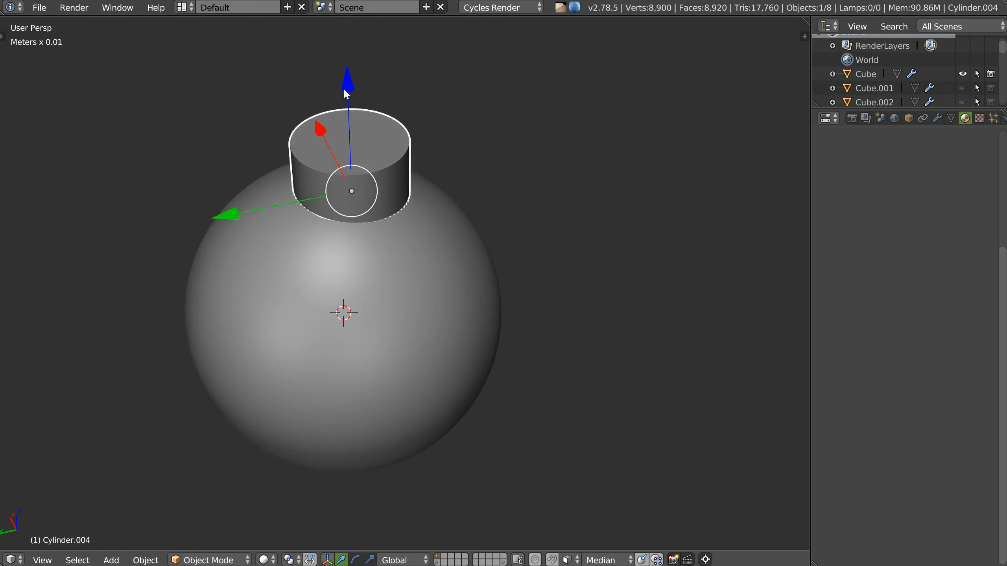
key("alt+g")
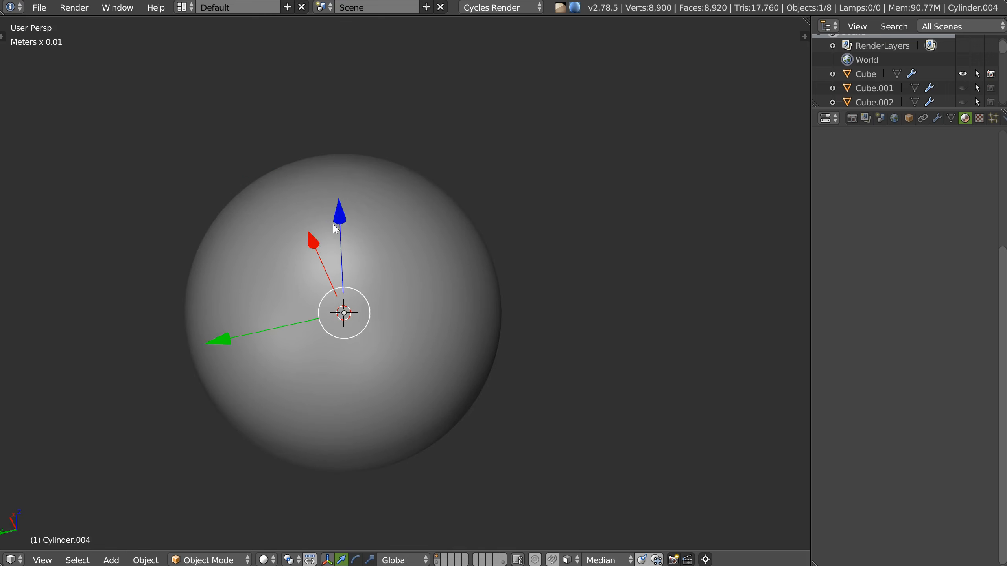
left_click_drag(336, 221, 323, 73)
Cut the raised cylinder out of the sphere's top with a boolean to leave a stepped recess
left_click(400, 279)
middle_click_drag(391, 280, 359, 145)
left_click(355, 124, "shift")
left_click(390, 231, "shift")
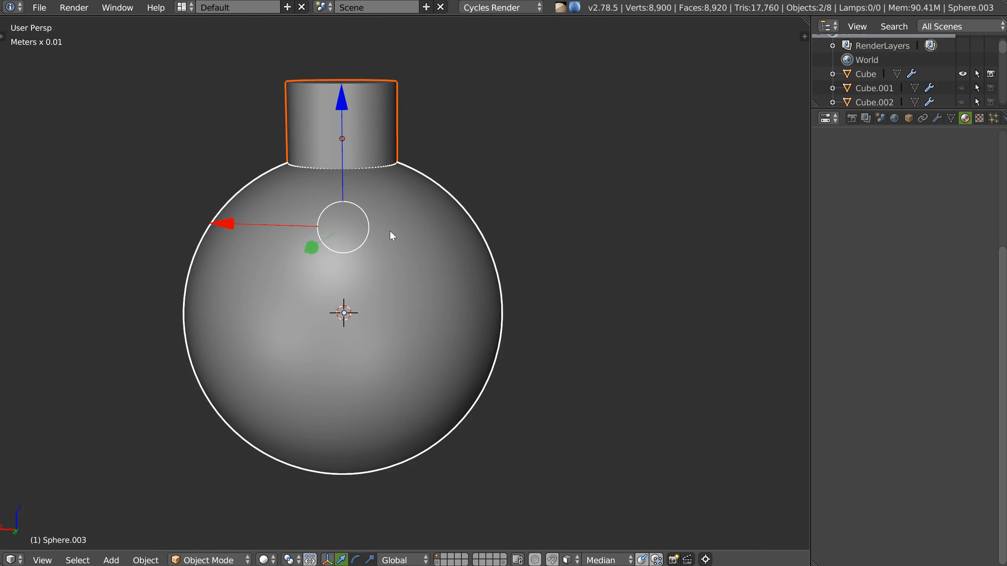
middle_click_drag(391, 232, 364, 241)
key("space")
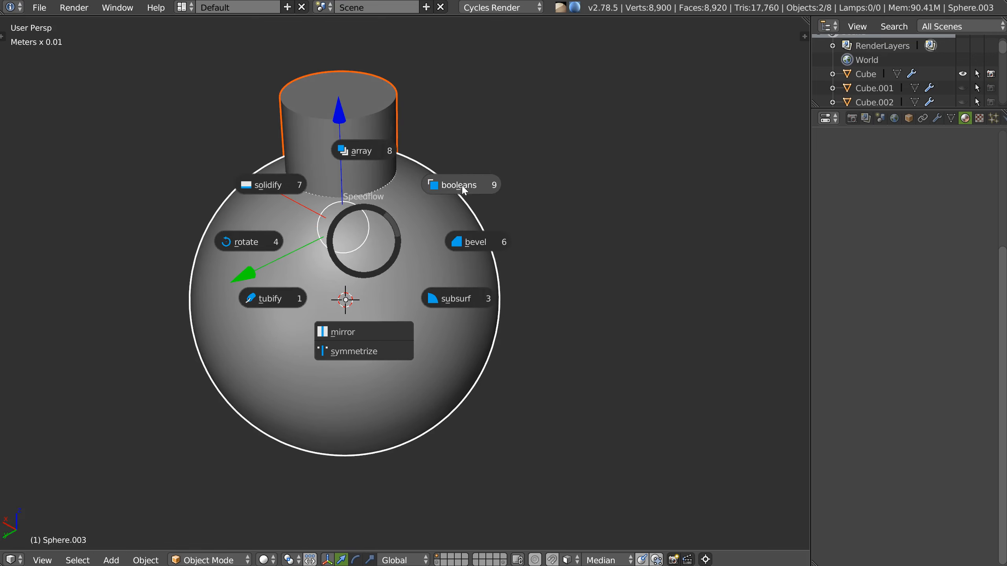
left_click(463, 184)
key("Escape")
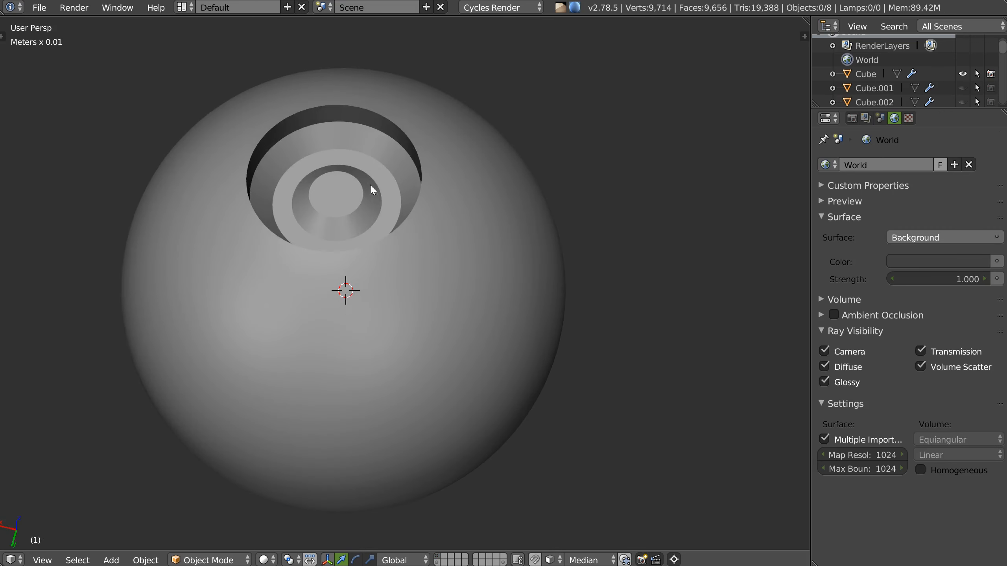
Add a new cylinder beside the sphere in front view and apply the SubsurfB option to it
scroll(372, 182, "up", 6)
scroll(369, 209, "down", 4)
middle_click_drag(383, 223, 454, 226)
scroll(452, 228, "down", 3)
key("KP_1")
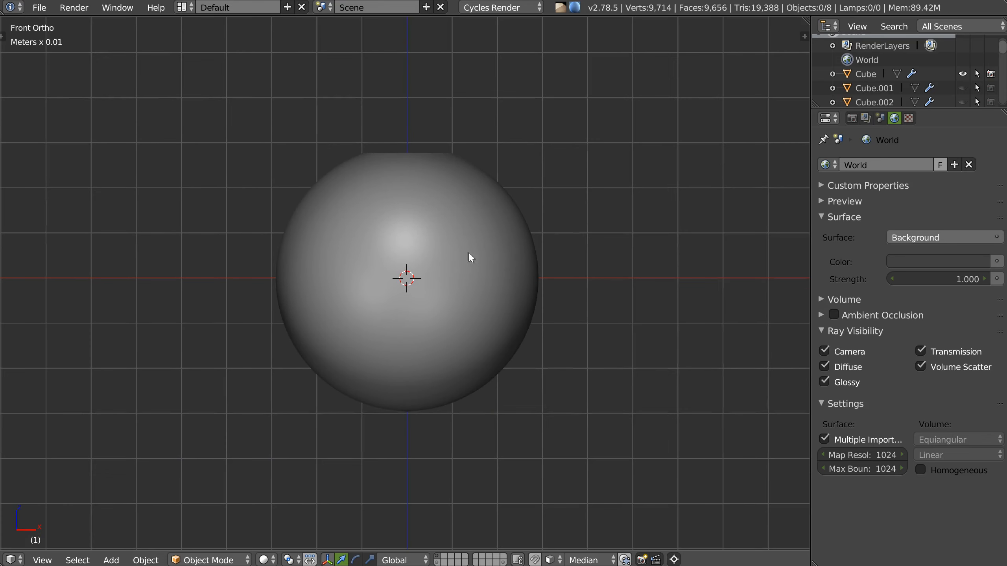
right_click(501, 272)
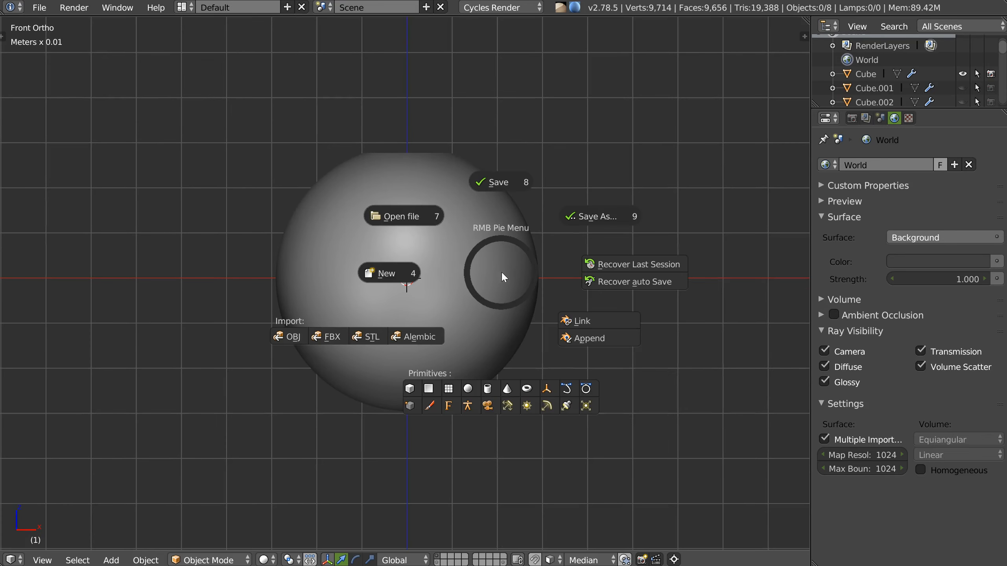
left_click(489, 389)
left_click(223, 270)
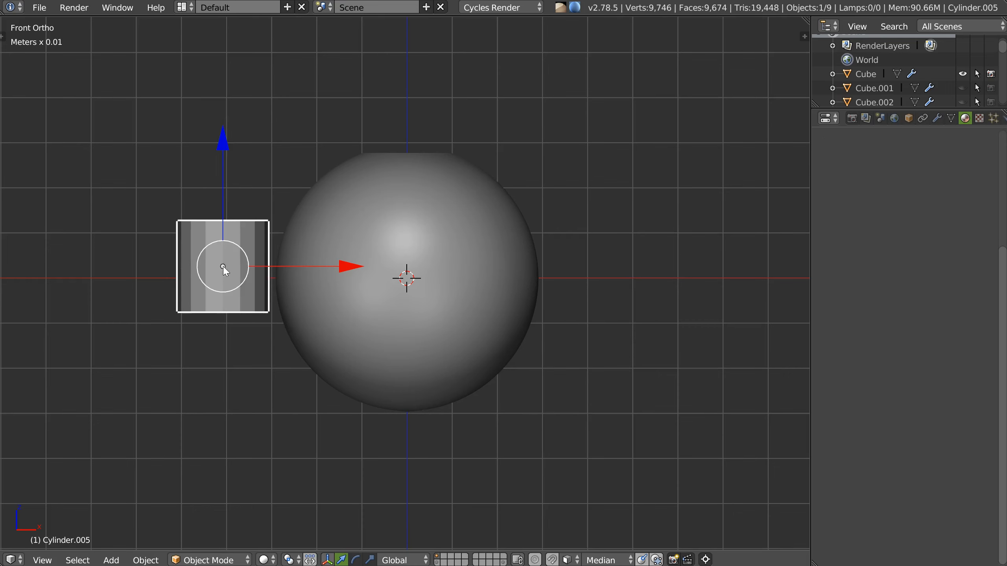
right_click(270, 275)
key("shift+space")
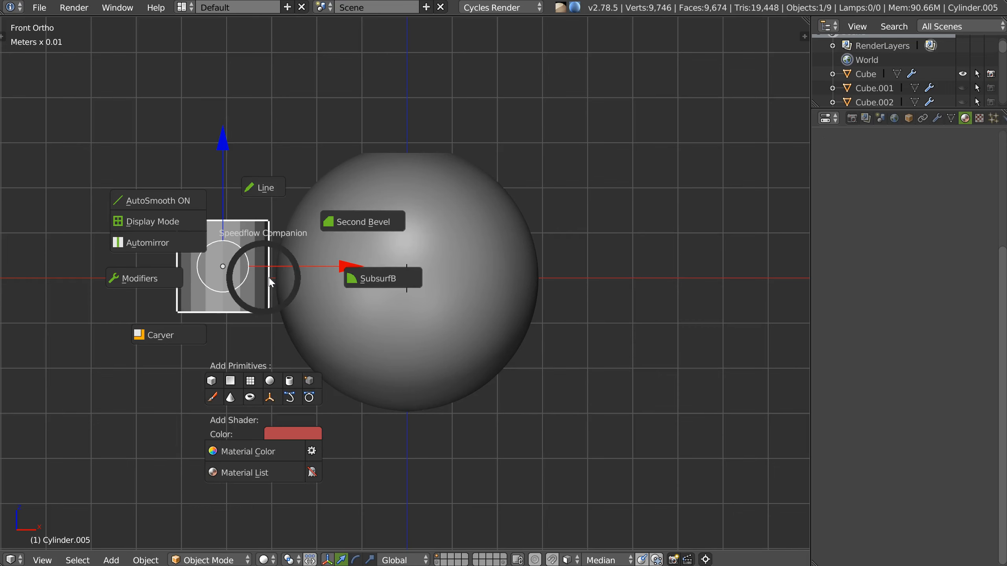
left_click(379, 272)
Rotate the new cylinder so its flat caps face the front, and scale it up uniformly until it overlaps the sphere's side
key("space")
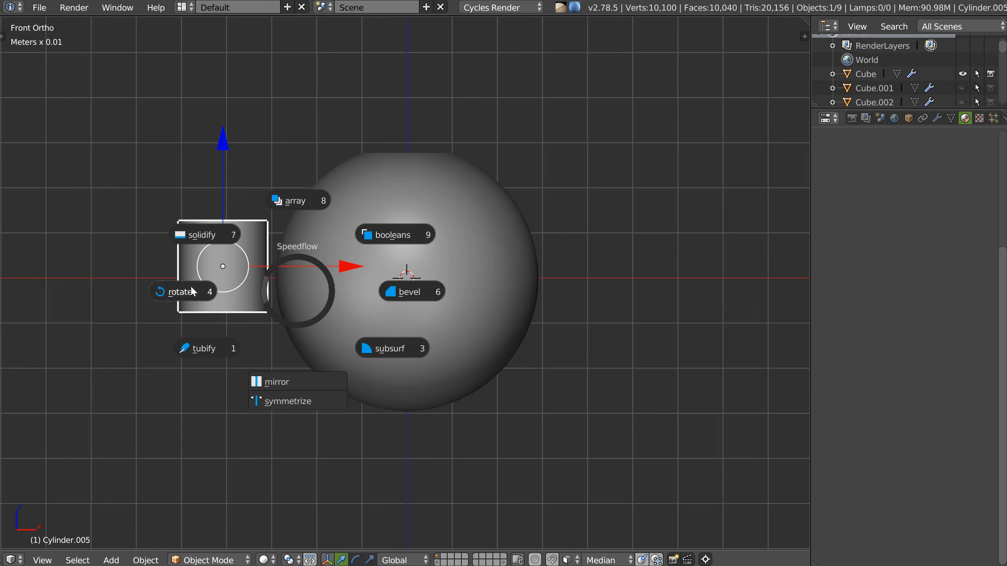
left_click(212, 290)
key("z")
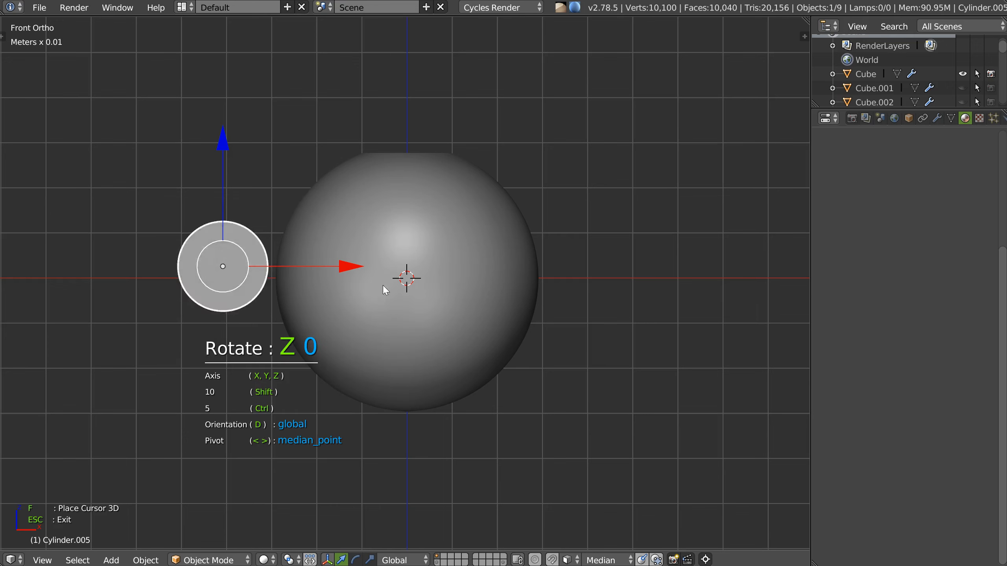
left_click(352, 290)
key("Escape")
key("s")
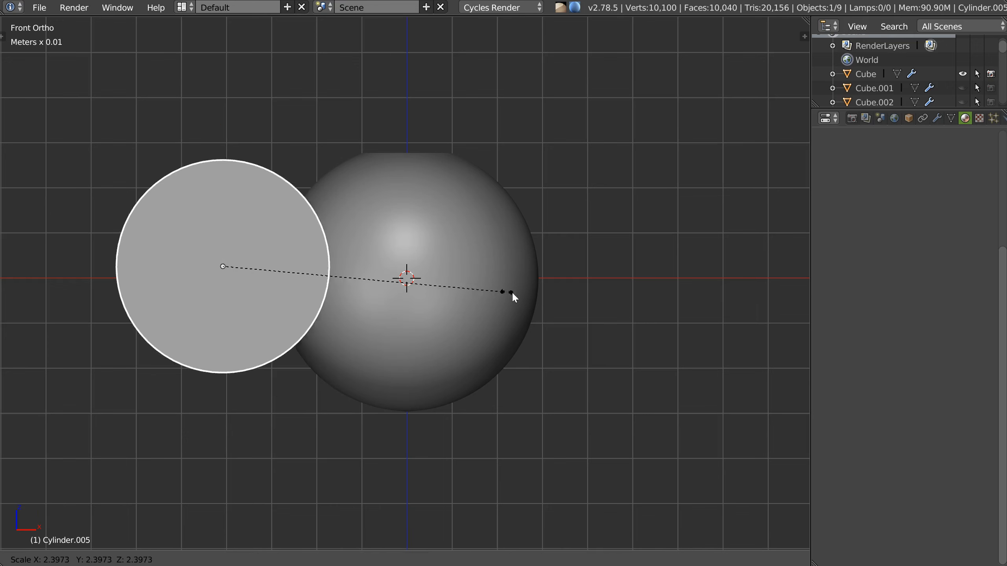
left_click(607, 296)
Subtract the large cylinder from the sphere's side with a boolean and hide the cutter
middle_click_drag(607, 296, 439, 289)
right_click(439, 289, "shift")
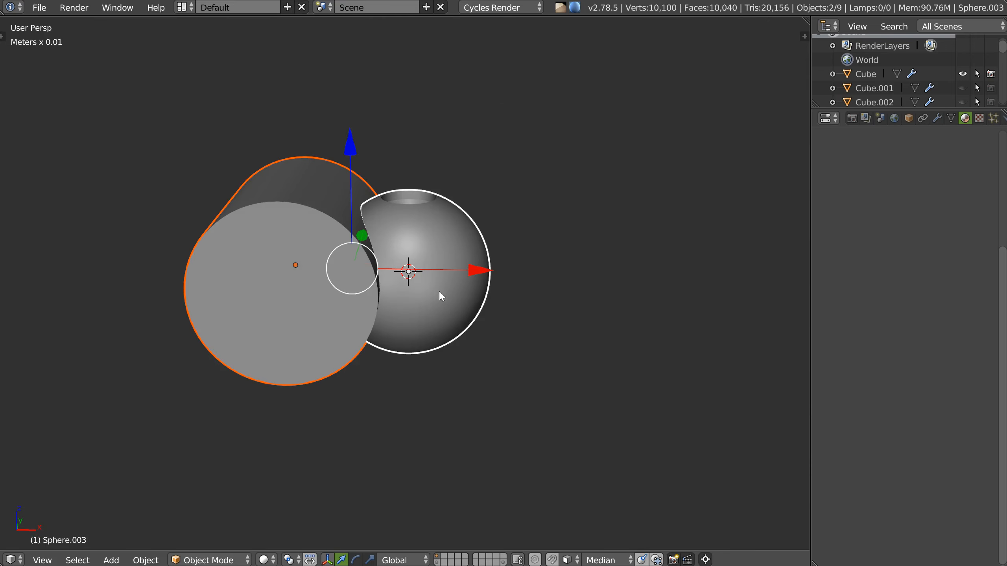
key("space")
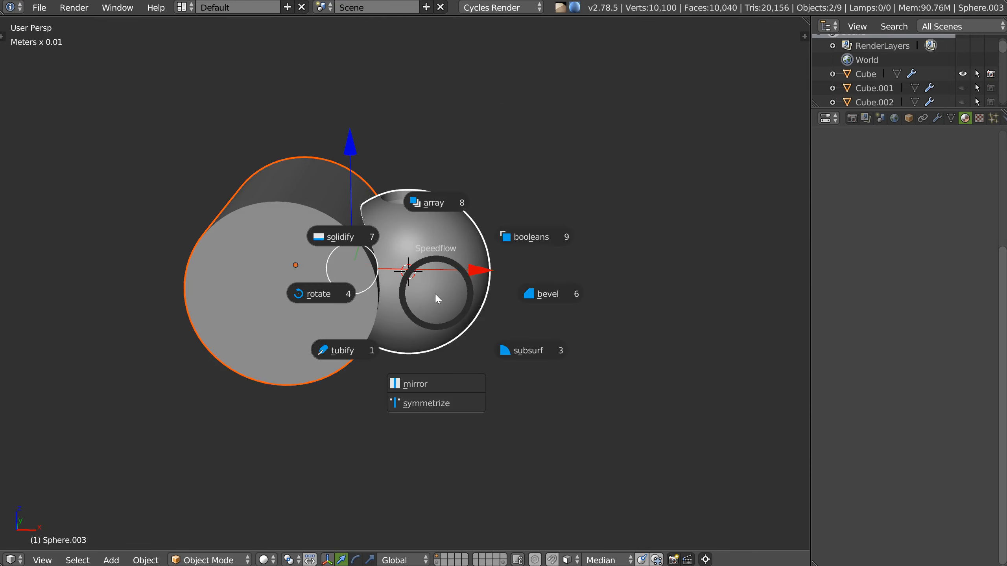
left_click(530, 238)
left_click(372, 329)
middle_click_drag(337, 332, 370, 317)
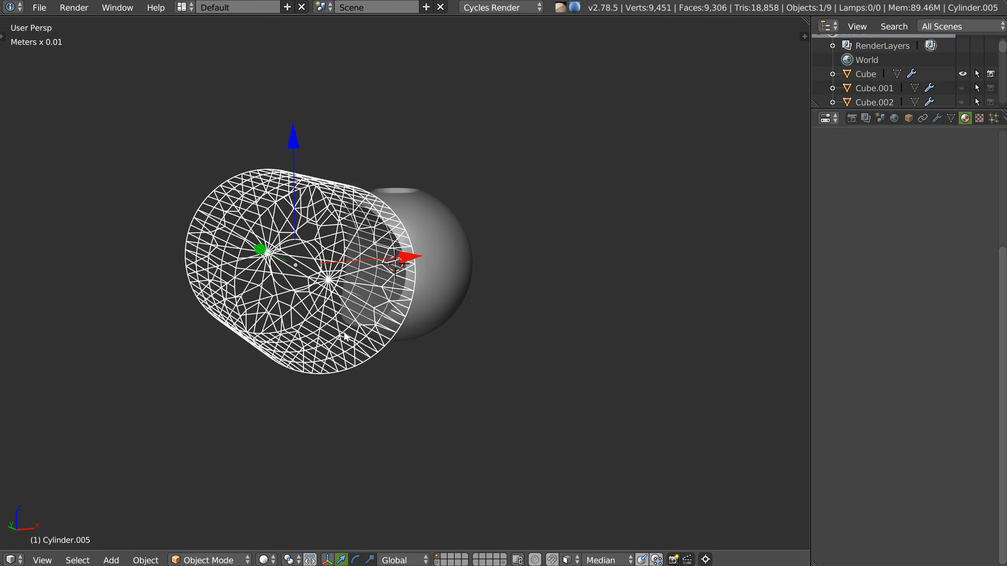
key("h")
Try a Second Bevel on the edges of the cut sphere
middle_click_drag(282, 295, 416, 275)
middle_click_drag(536, 234, 401, 287)
right_click(401, 290)
key("shift+space")
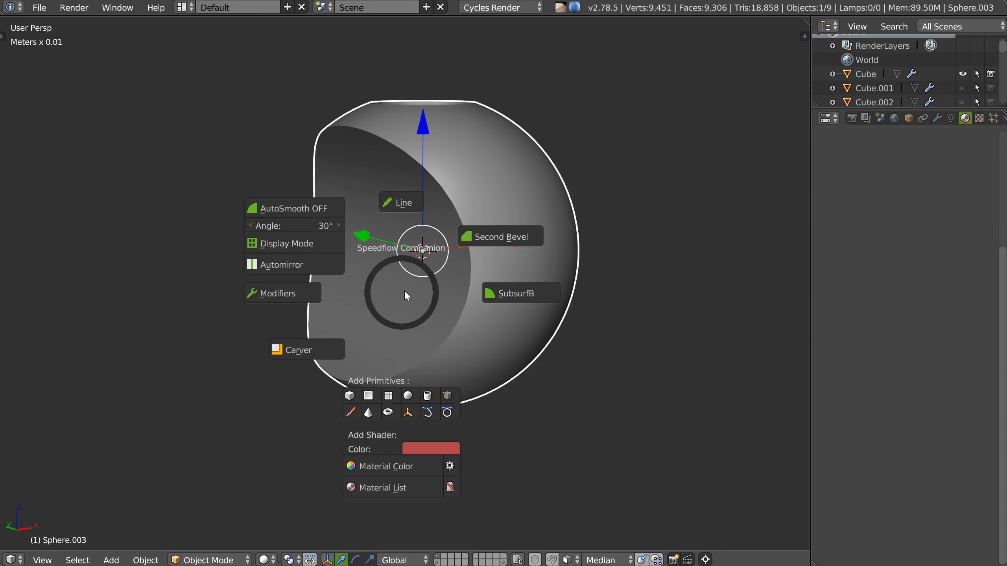
left_click(493, 237)
middle_click_drag(491, 237, 464, 327)
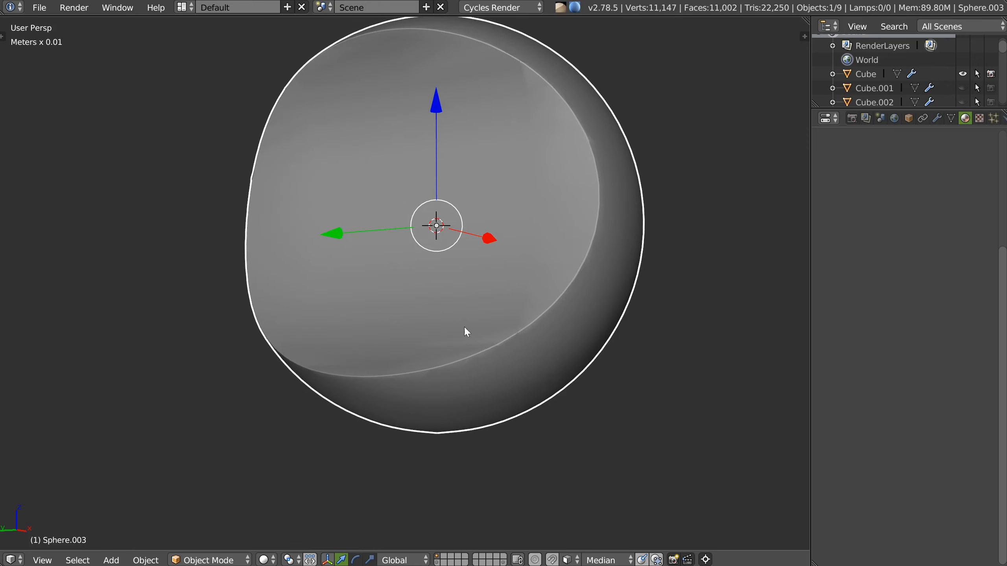
key("shift+space")
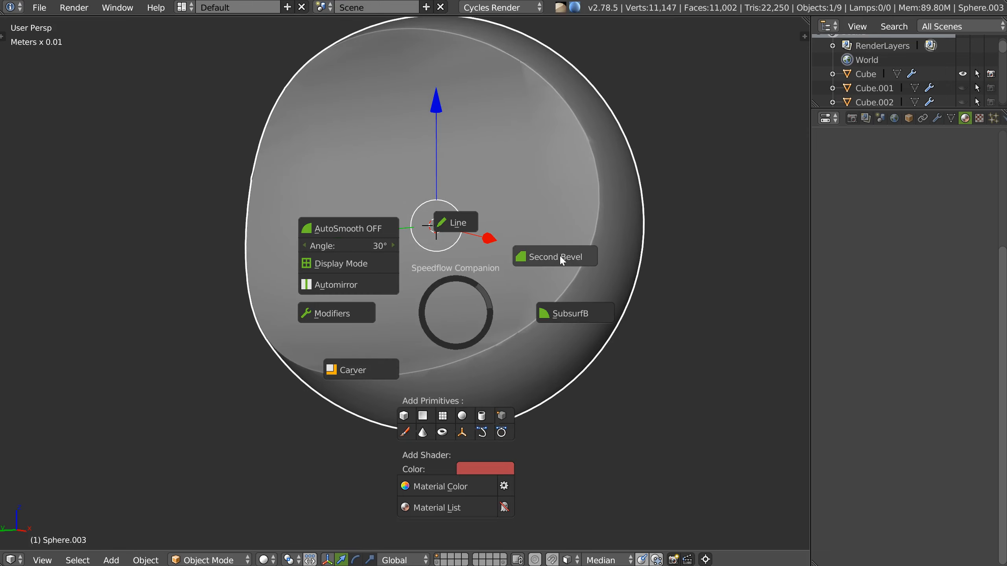
left_click(569, 210)
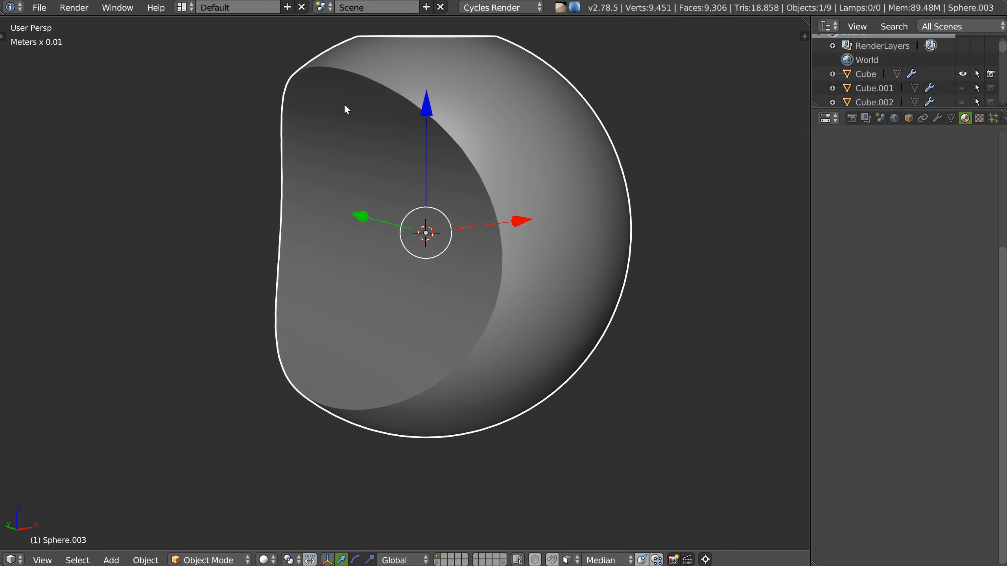
Add a cube below the sphere's centre in front view and scale it up uniformly until it covers the sphere's lower half
mouse_move(456, 259)
middle_mouse_down()
mouse_move(458, 275)
mouse_move(481, 286)
mouse_move(467, 313)
mouse_move(464, 273)
middle_mouse_up()
key("KP_1")
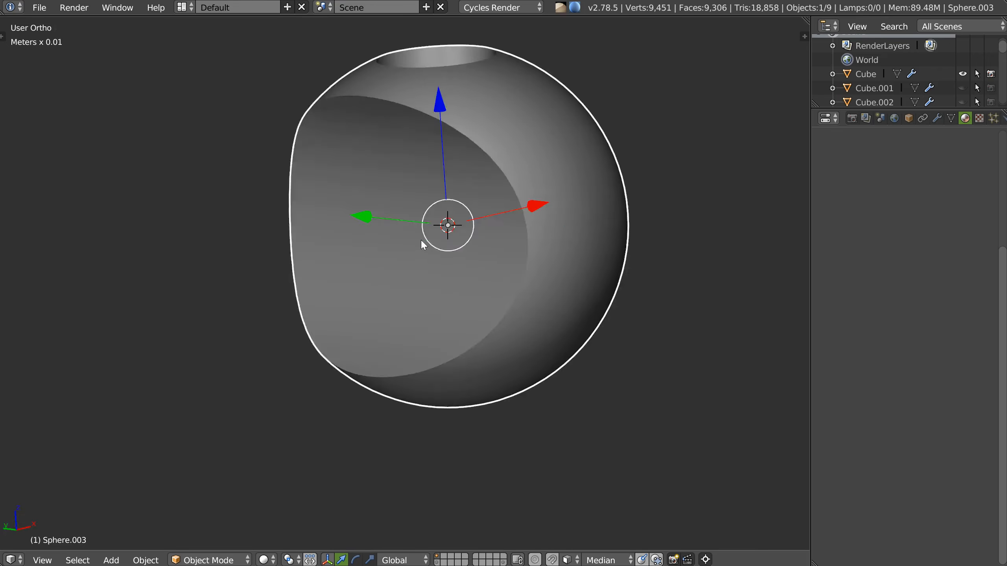
scroll(462, 307, "down", 2)
right_click(438, 331)
left_click(350, 434)
left_click(436, 380)
key("s")
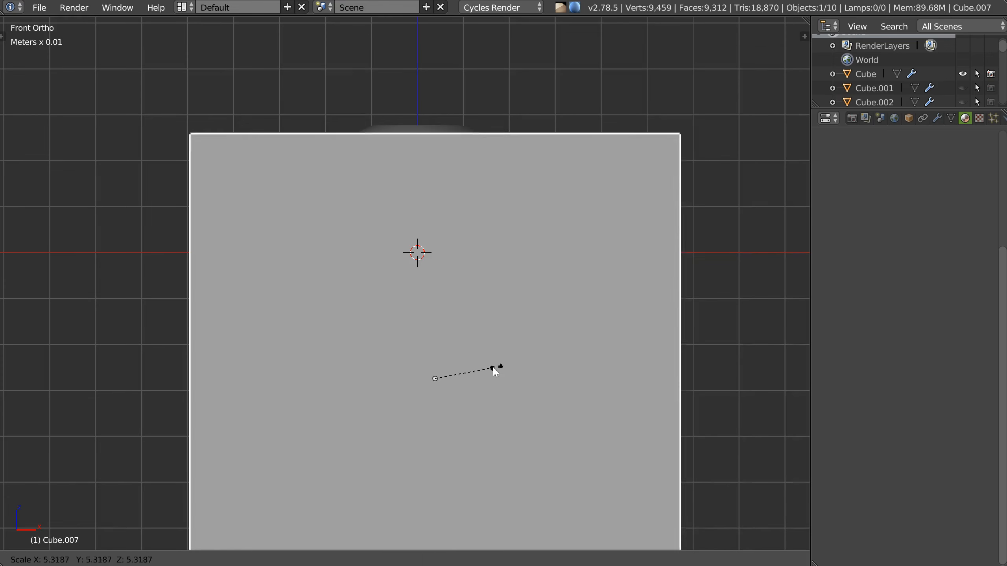
left_click(473, 370)
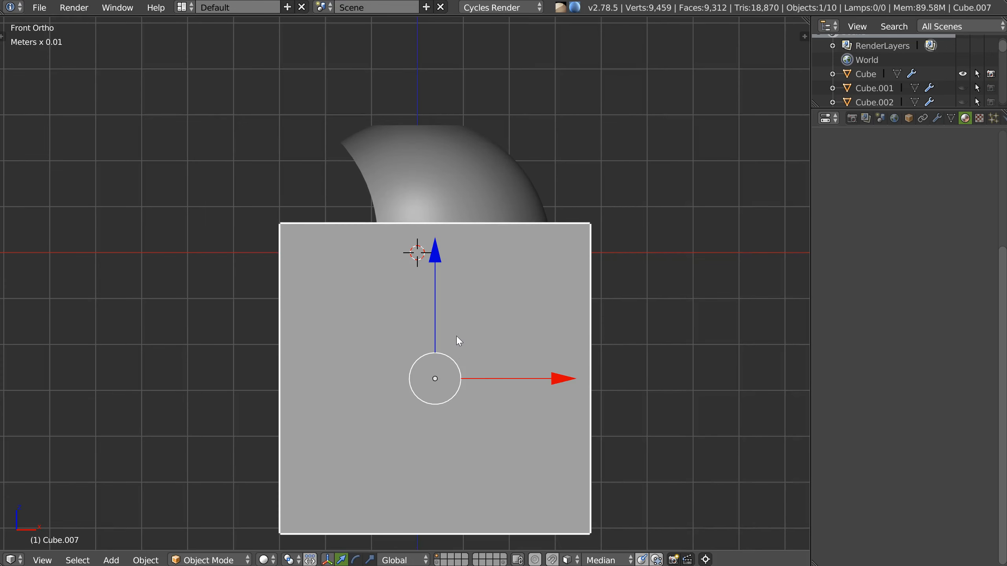
Enter Edit Mode on the cube and add two centred vertical loop cuts, the second one splitting the half on the +X side
middle_click_drag(441, 295, 456, 309)
key("Tab")
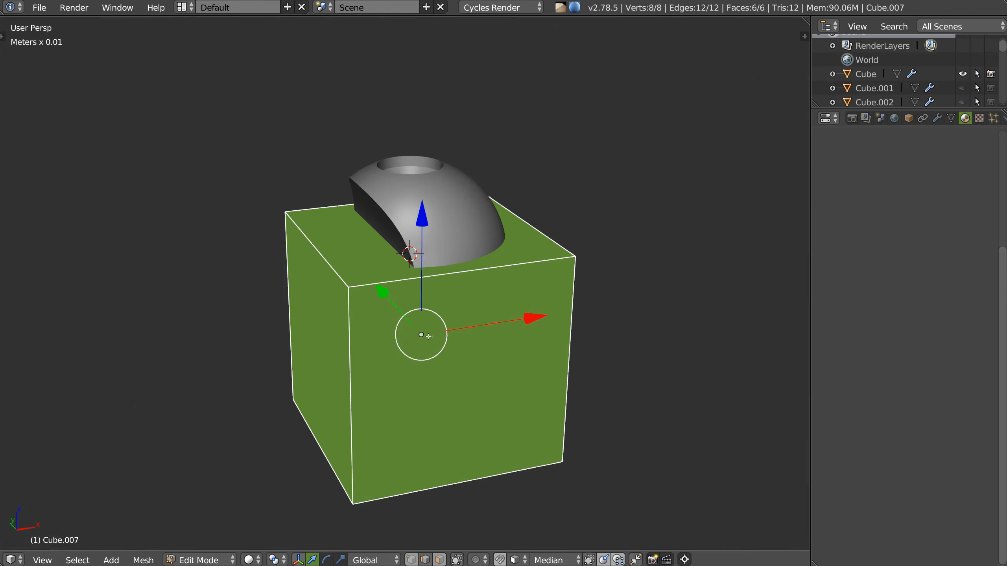
key("ctrl+r")
left_click(511, 269)
right_click(511, 268)
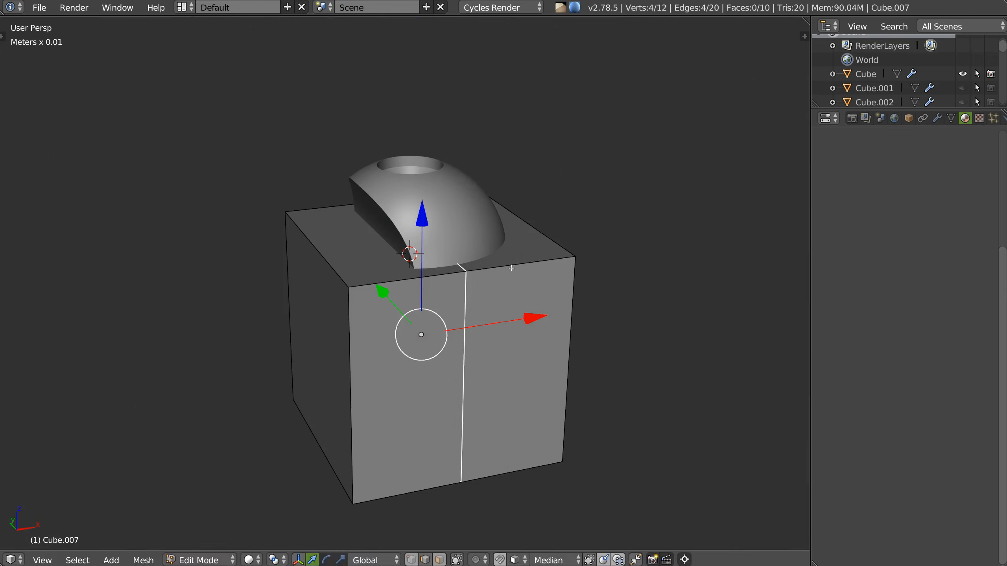
key("ctrl+r")
left_click(511, 268)
right_click(511, 268)
Raise the cube's outer top face on the +X side along Z to form a sloped step
key("ctrl+Tab")
left_click_drag(504, 104, 502, 66)
middle_click_drag(460, 242, 418, 334)
Bevel the two edge loops bordering the slope with a width of about 0.13, 10 segments and a 0.7 profile
key("2")
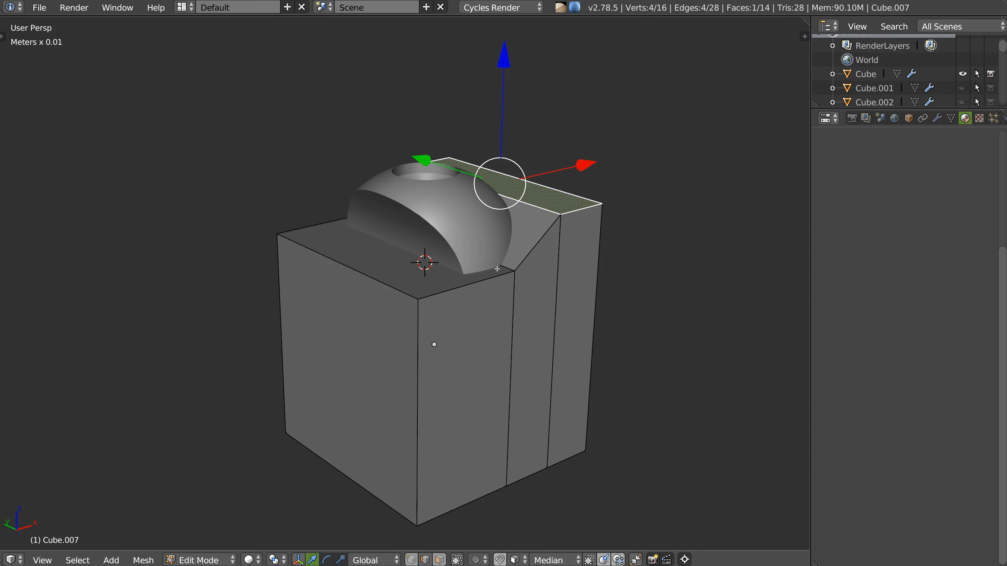
right_click(478, 261)
right_click(515, 310, "alt")
right_click(532, 207, "alt+shift")
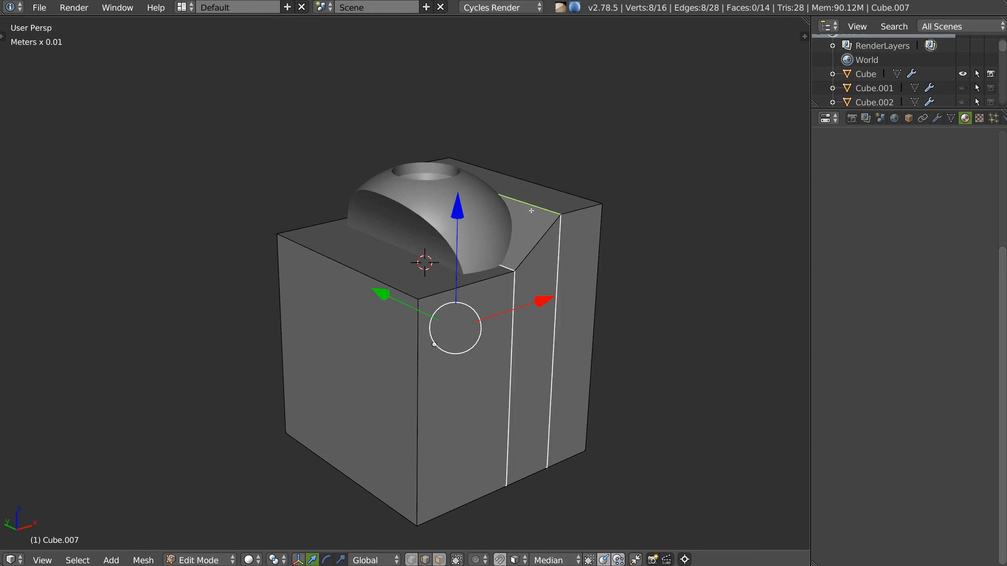
middle_click_drag(497, 284, 479, 278)
key("space")
left_click(593, 279)
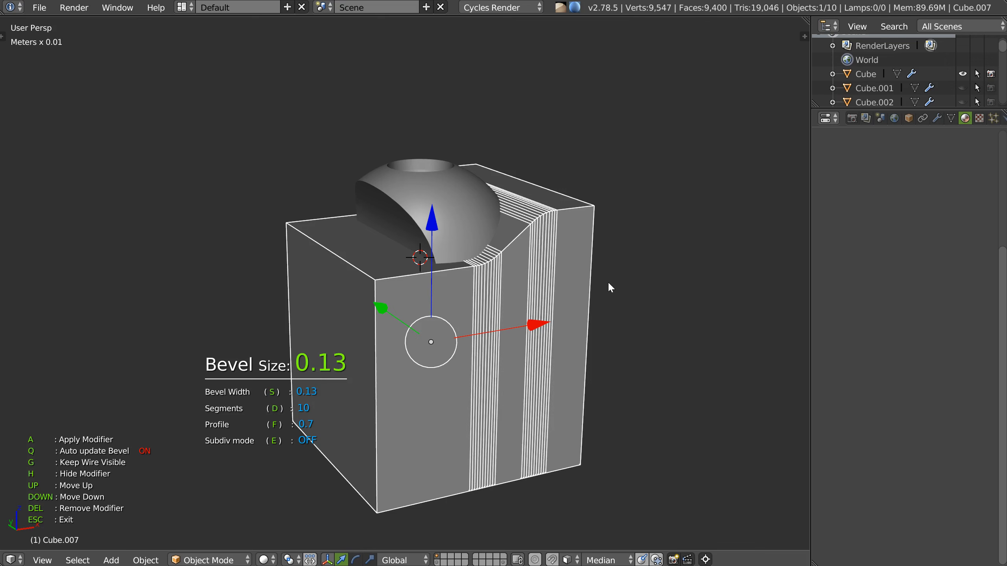
left_click(619, 278)
key("Tab")
middle_click_drag(623, 277, 497, 297)
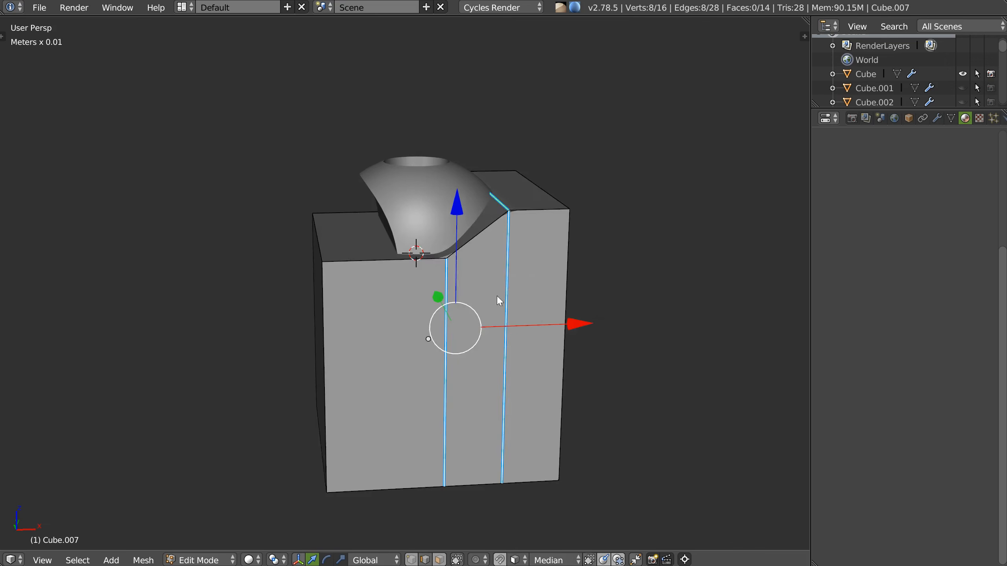
key("Tab")
Slice the sphere into upper and lower pieces with a rebool using the stepped cube, and hide the cube
middle_click_drag(457, 206, 443, 254)
right_click(444, 253, "shift")
key("space")
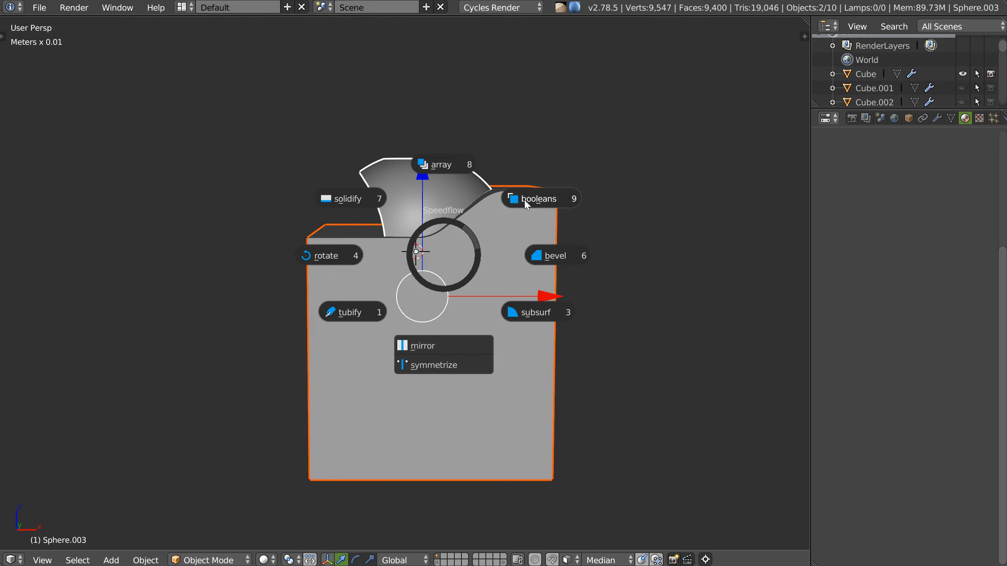
left_click(528, 204)
middle_click_drag(511, 211, 481, 298)
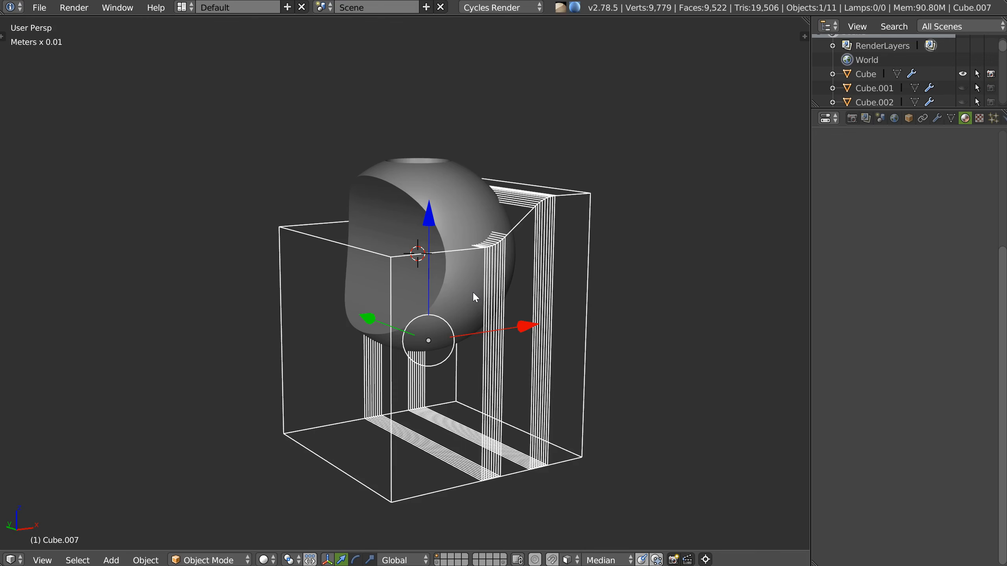
key("h")
Scale the sphere's lower piece down slightly and give it a red colour material
right_click(473, 289)
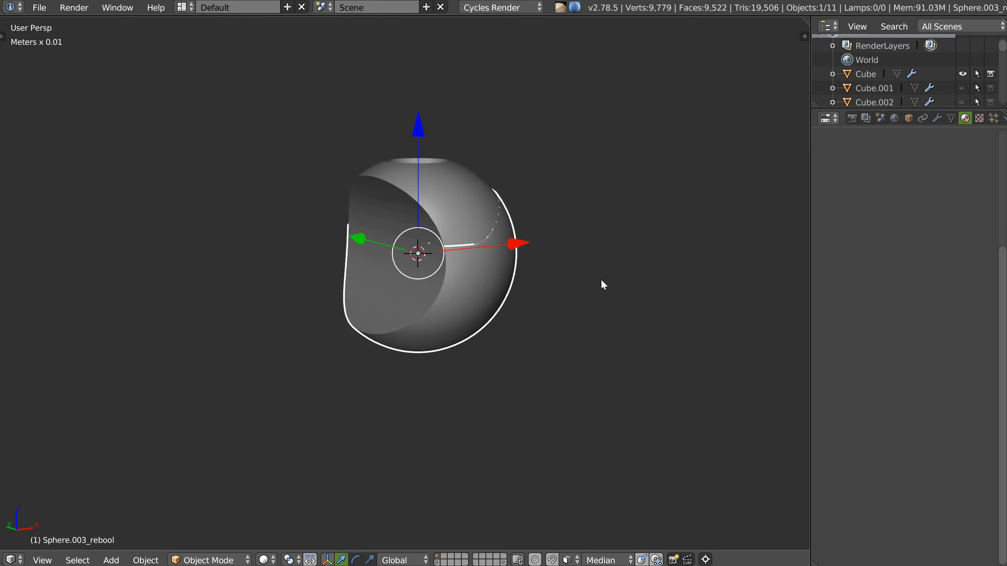
key("s")
left_click(527, 274)
middle_click_drag(527, 274, 476, 227)
key("space")
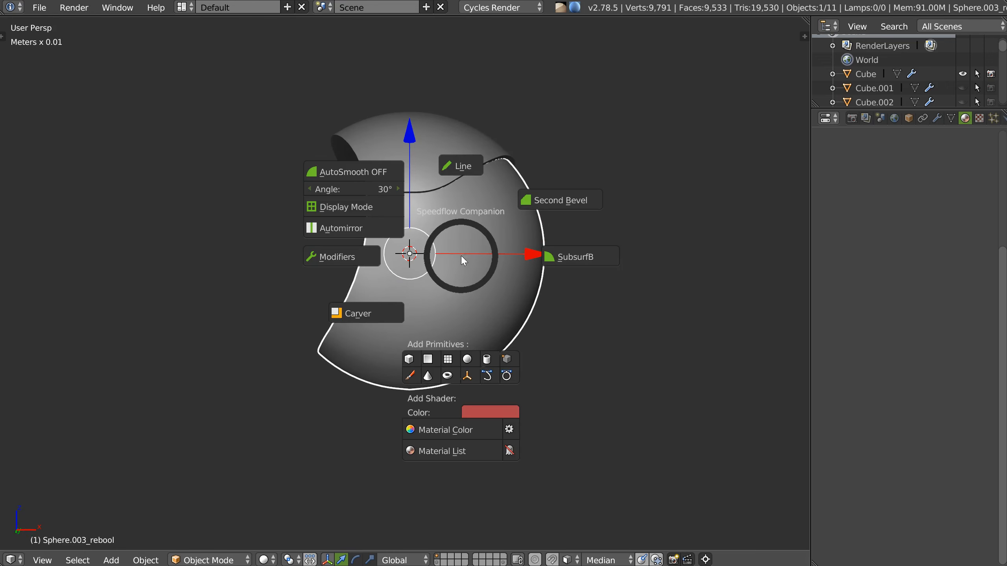
left_click(449, 421)
Darken the shader colour to a V of about 0.528 and apply Material Color to both the upper and lower sphere pieces
right_click(447, 171)
key("space")
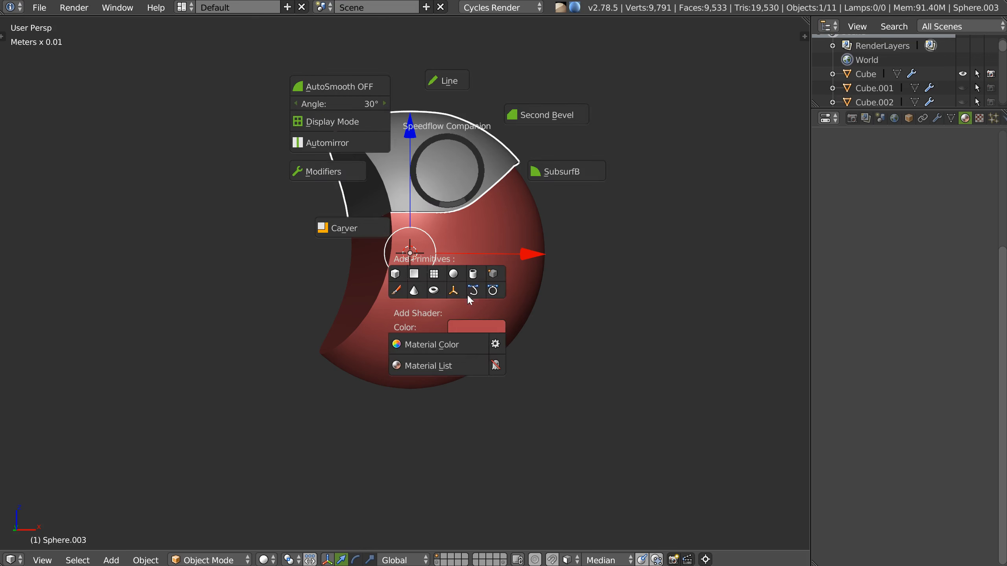
left_click(468, 326)
left_click_drag(571, 199, 572, 190)
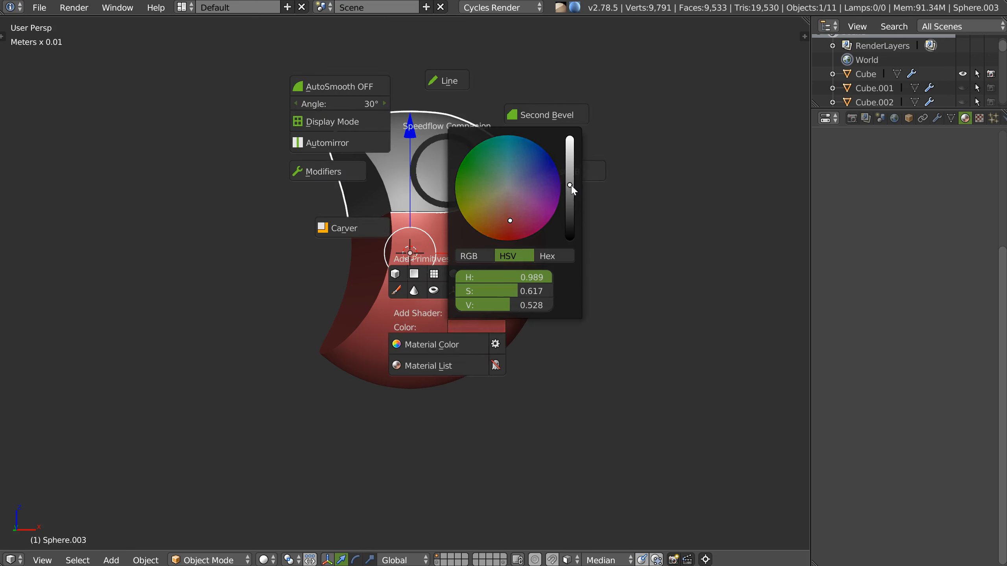
right_click(444, 299, "shift")
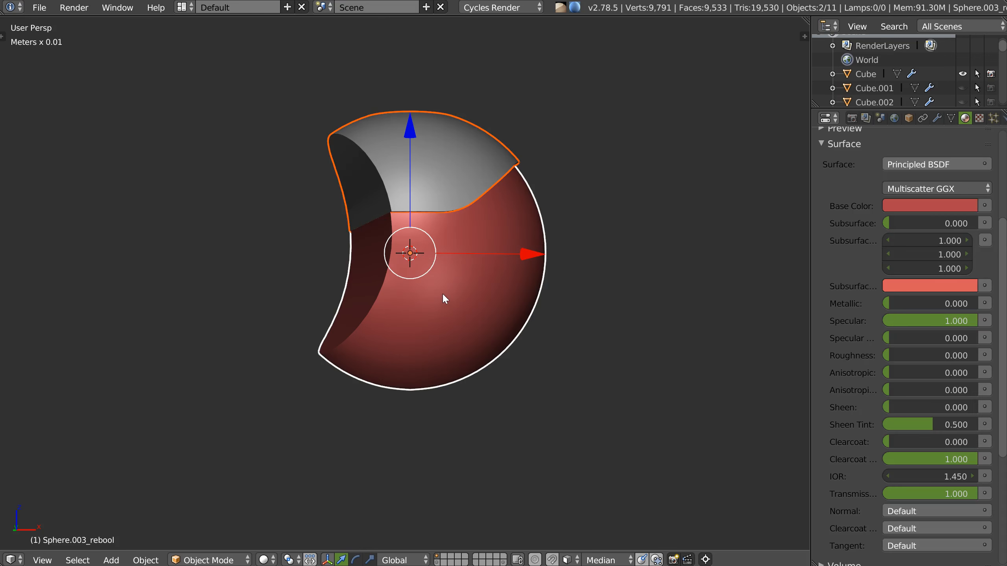
key("space")
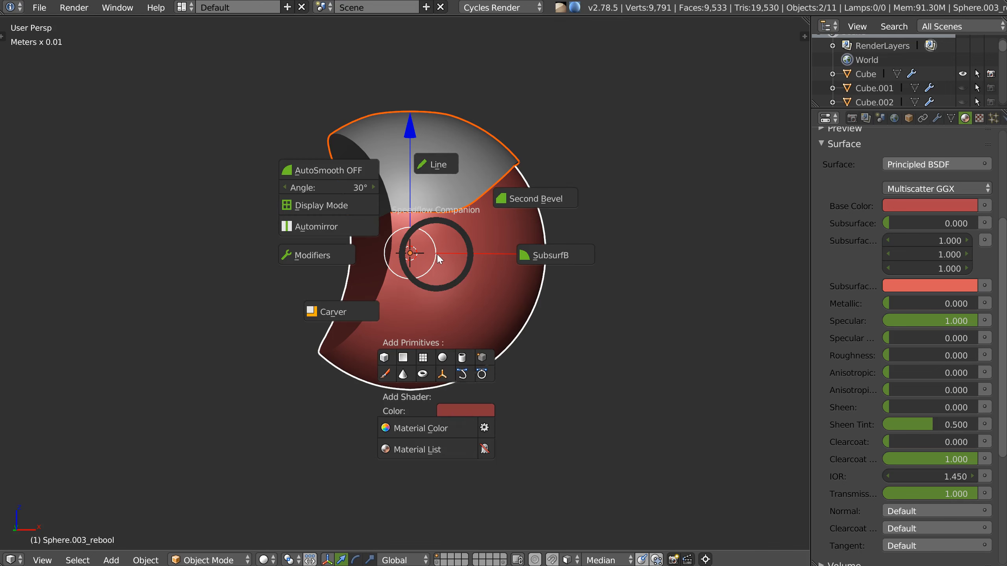
left_click(429, 433)
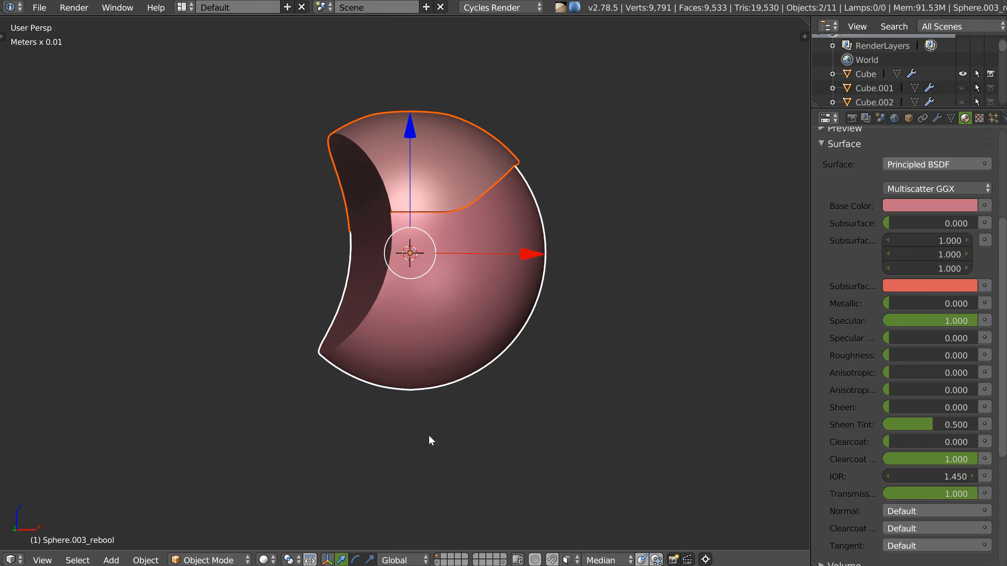
Set the shader colour of both sphere pieces to a brighter, more saturated red with V 0.706 and S 0.887
middle_click_drag(431, 164, 395, 183)
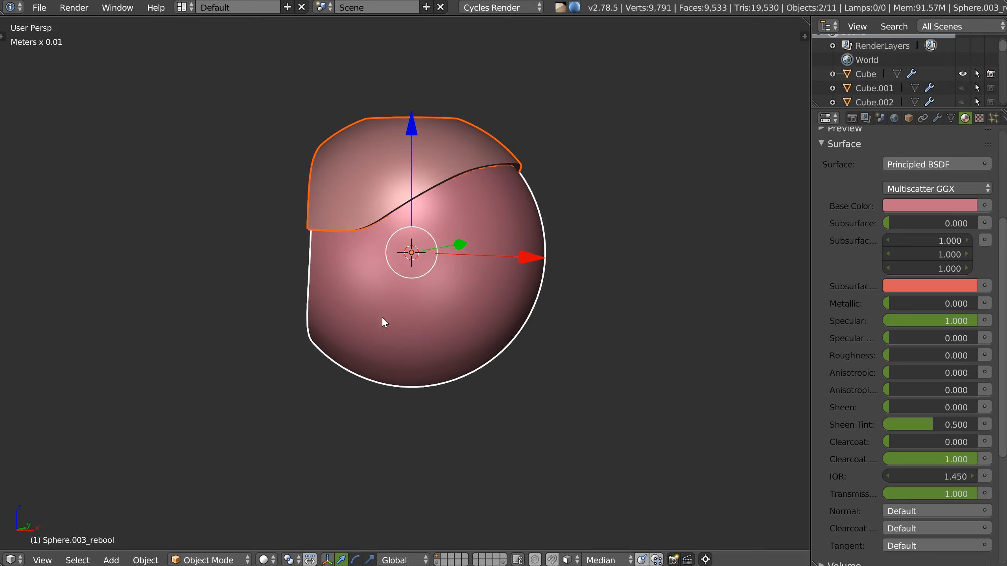
middle_click_drag(365, 255, 419, 308)
key("space")
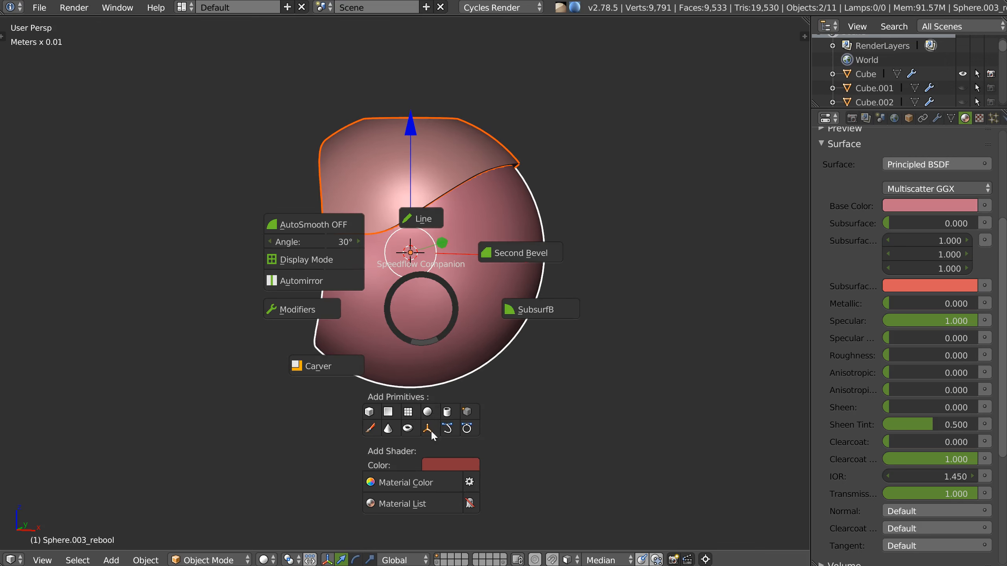
left_click(441, 465)
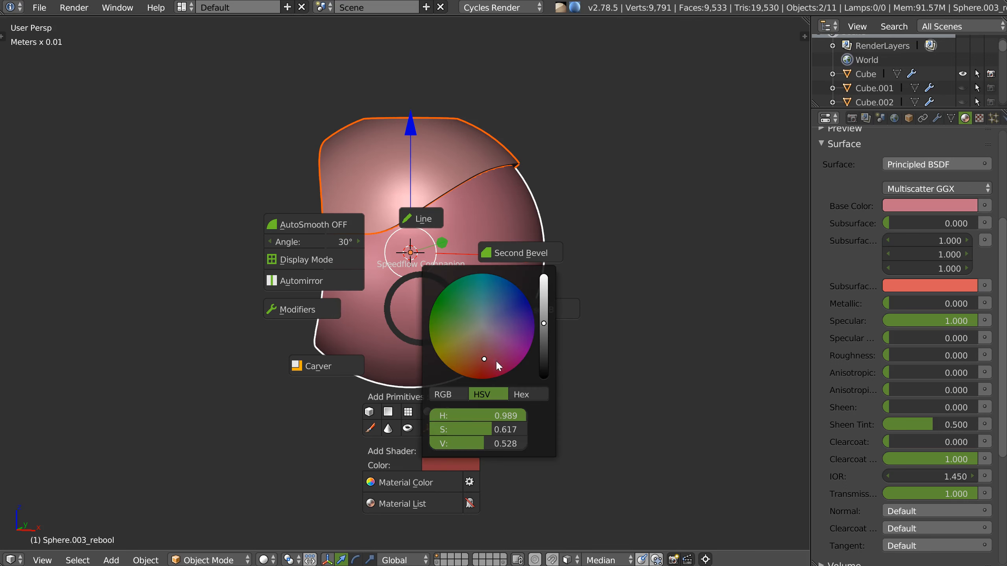
left_click_drag(544, 325, 544, 305)
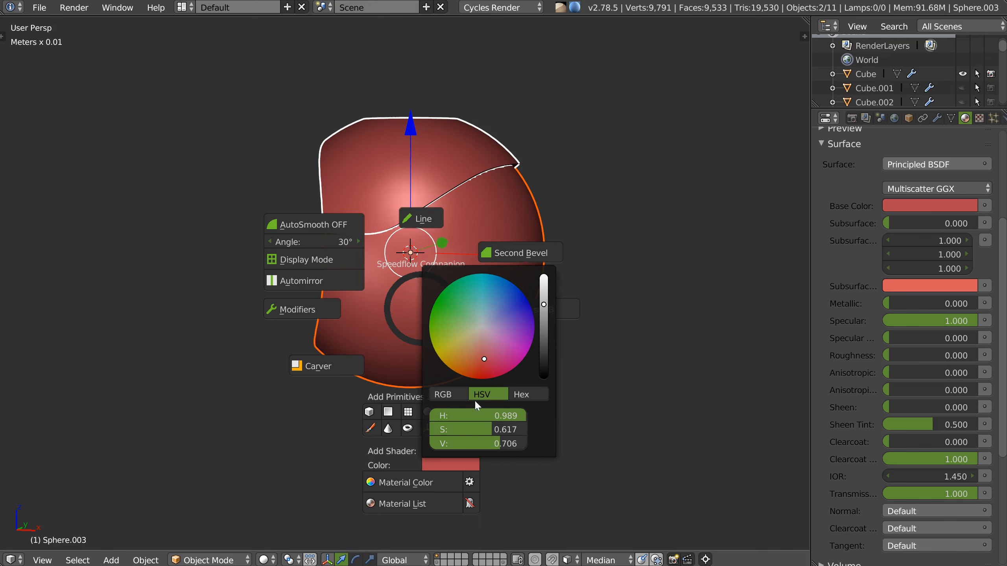
left_click_drag(497, 428, 523, 426)
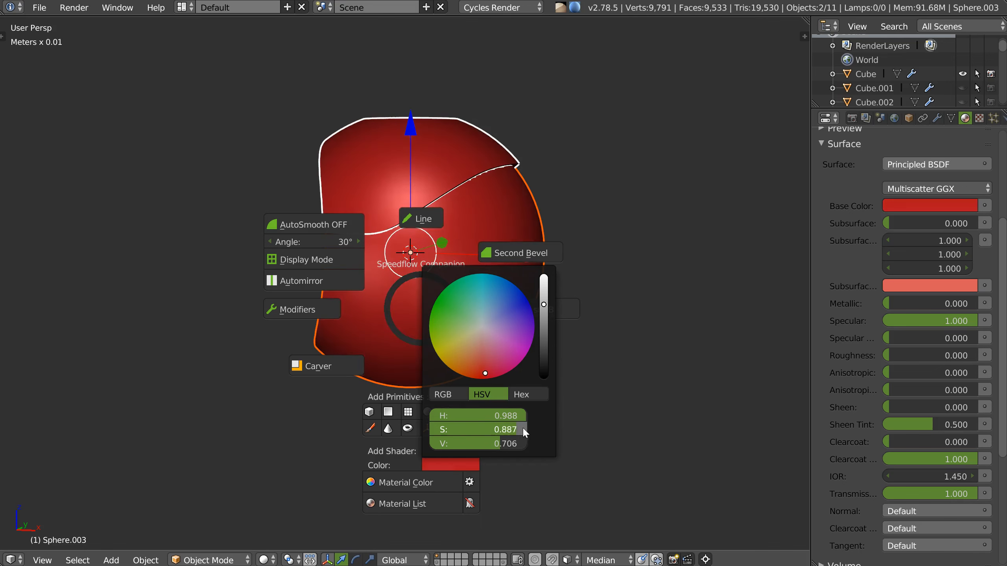
Darken the red shader colour on the sphere's lower piece only
right_click(406, 296)
key("shift+space")
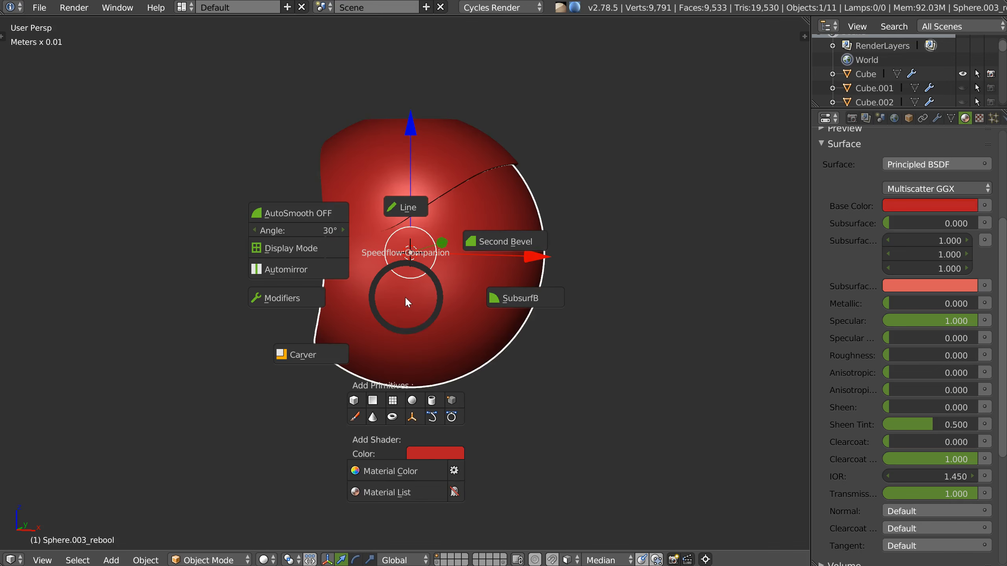
left_click(423, 450)
left_click_drag(530, 294, 528, 308)
Add a cylinder at the sphere's centre and rotate it -90 degrees about Z so its axis points through the front opening
mouse_move(448, 224)
middle_mouse_down()
mouse_move(434, 214)
mouse_move(383, 230)
mouse_move(445, 202)
mouse_move(429, 227)
middle_mouse_up()
right_click(457, 239)
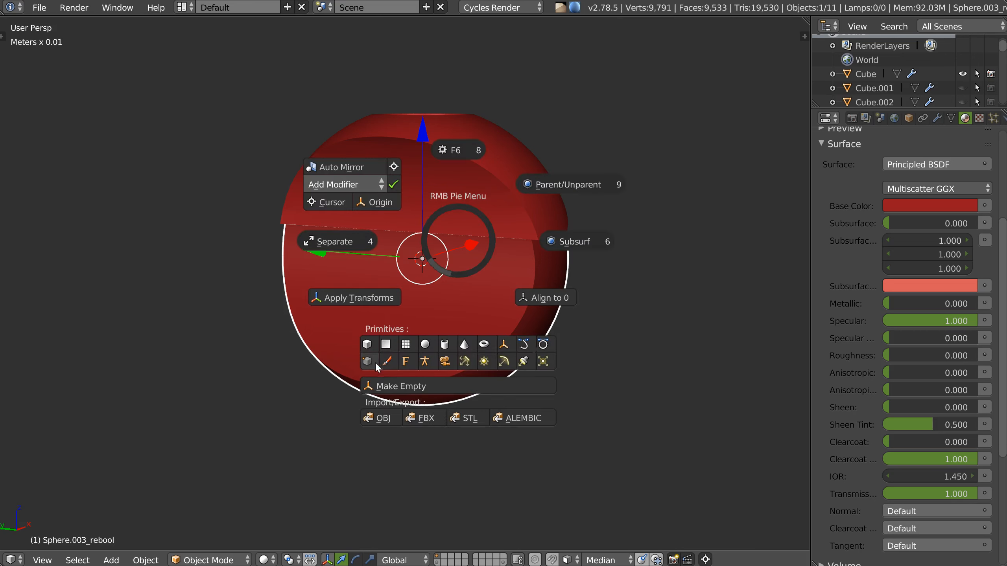
left_click(444, 344)
middle_click_drag(461, 265, 419, 282)
right_click(418, 278)
left_click(520, 272)
key("space")
left_click(368, 294)
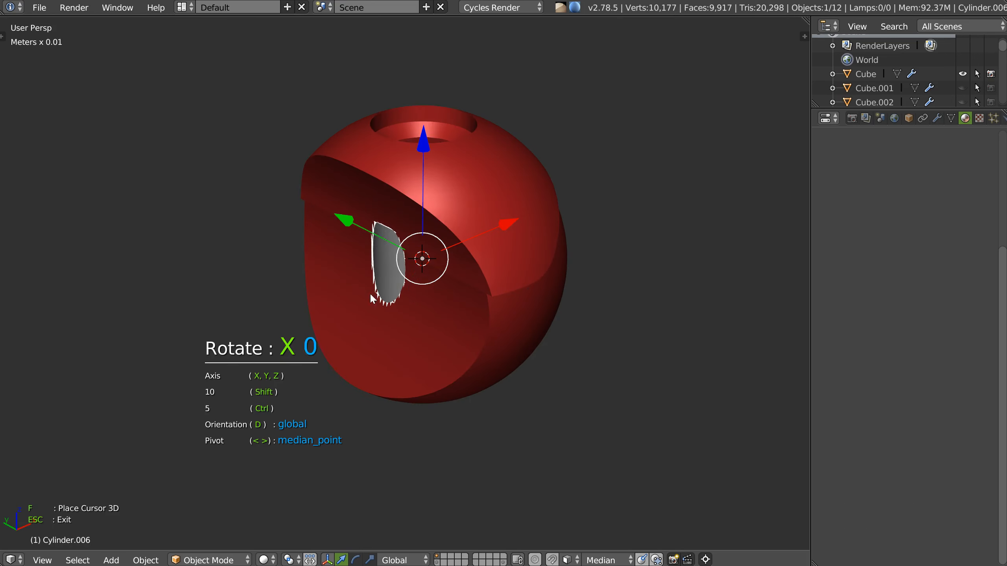
key("z")
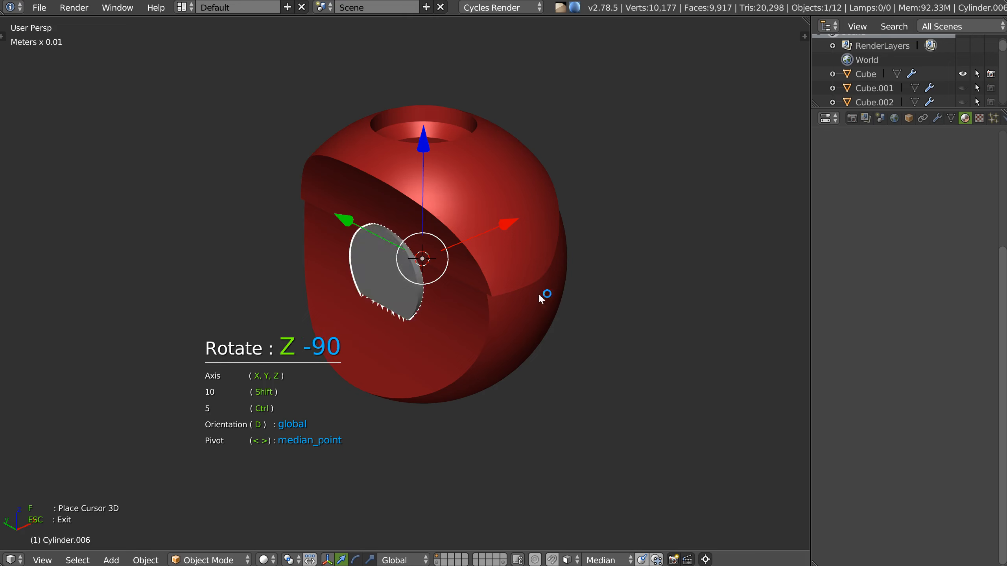
left_click(507, 244)
Enlarge the cylinder and offset it along negative X so it sticks out of the sphere's front opening
key("s")
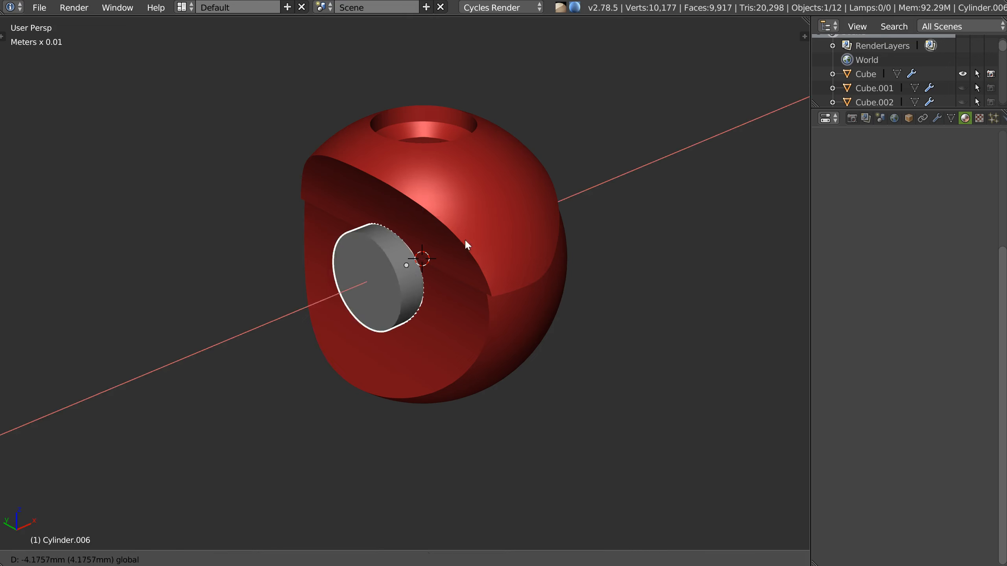
left_click(692, 283)
middle_click_drag(523, 277, 484, 280)
Subtract the cylinder from the lower and upper sphere pieces with boolean differences and hide the cylinder
right_click(509, 309, "shift")
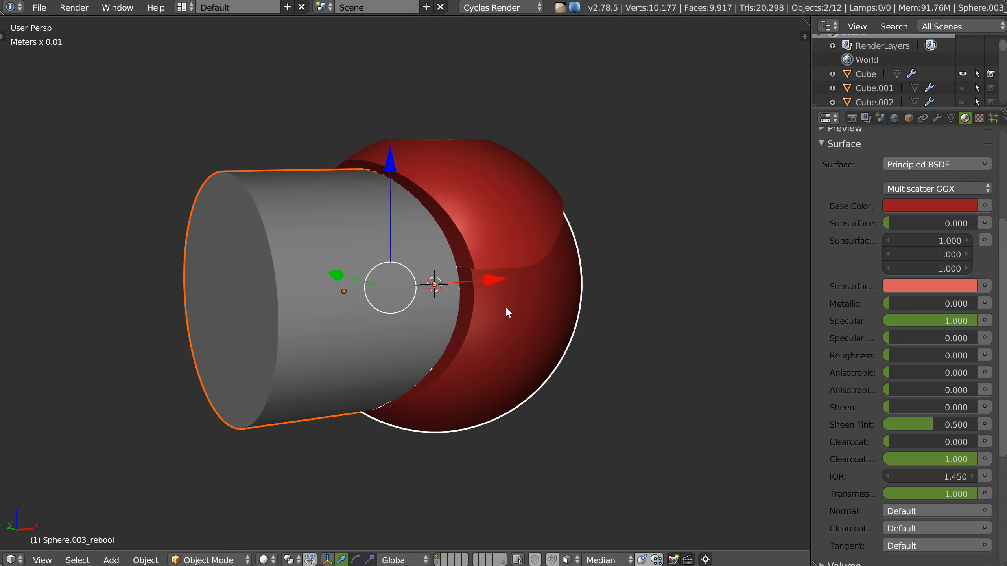
key("q")
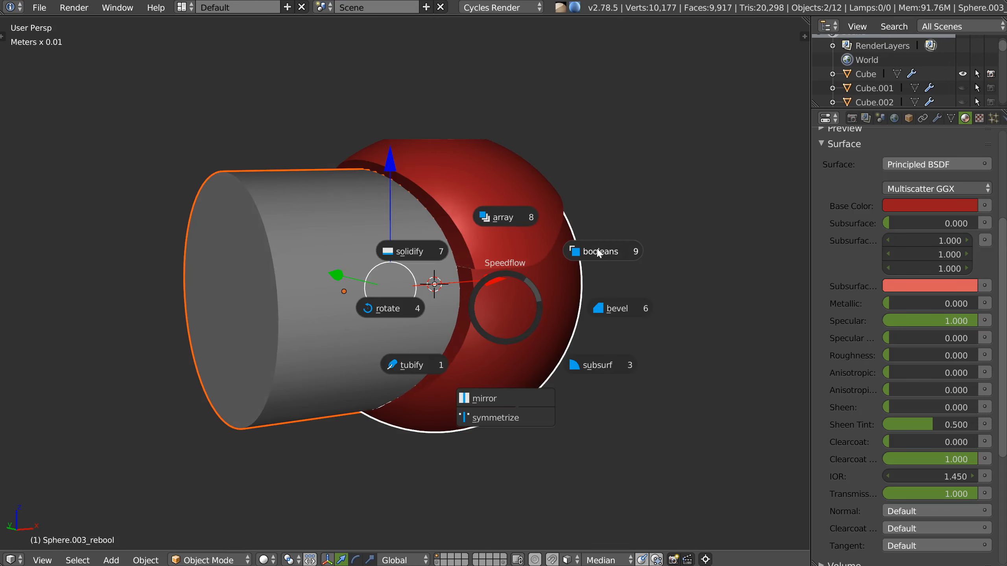
left_click(596, 250)
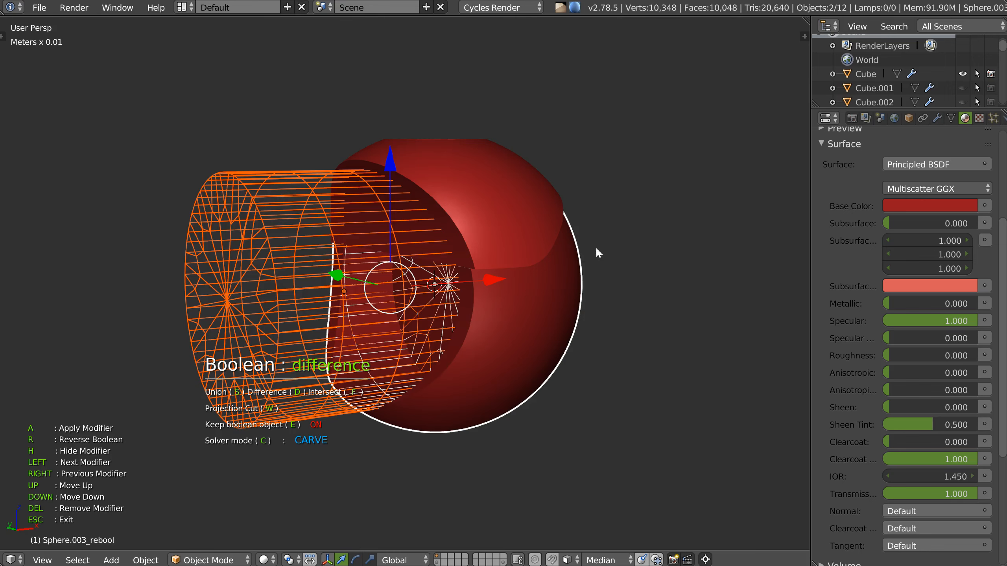
key("Escape")
right_click(488, 224, "shift")
key("q")
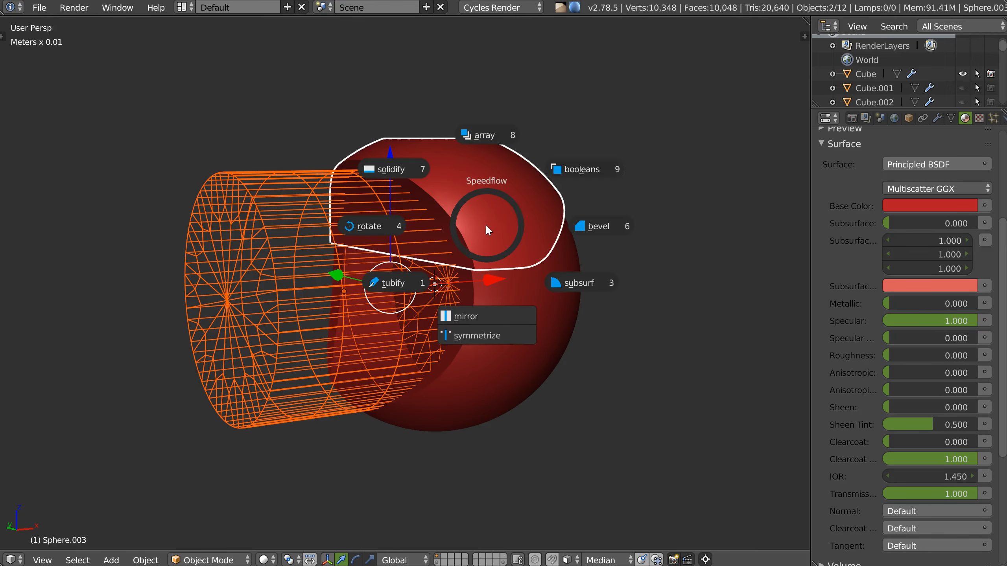
left_click(564, 173)
left_click(515, 186)
middle_click_drag(448, 234, 525, 252)
middle_click_drag(497, 153, 317, 256)
key("h")
Add a cube and move it out along X beside the sphere's lower piece
scroll(401, 280, "up", 2)
middle_click_drag(402, 279, 472, 200)
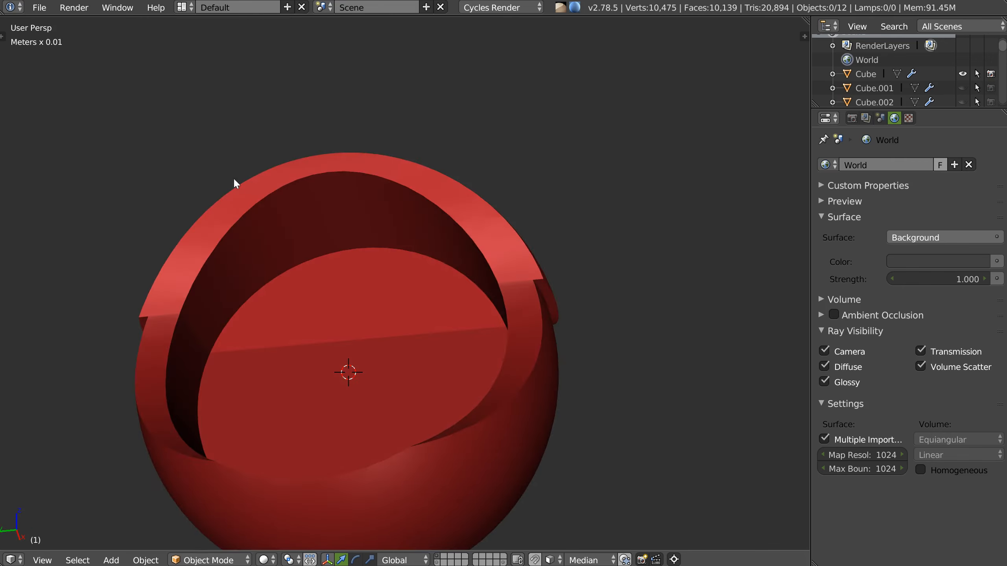
middle_click_drag(191, 264, 294, 254)
middle_click_drag(213, 302, 230, 285)
middle_click_drag(527, 177, 447, 254)
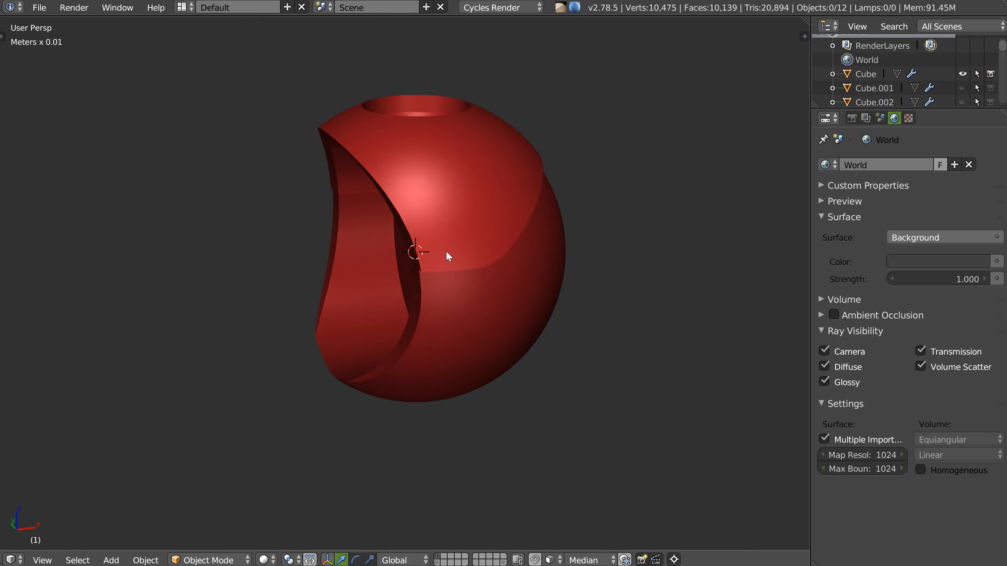
middle_click_drag(452, 311, 473, 264)
right_click(472, 264)
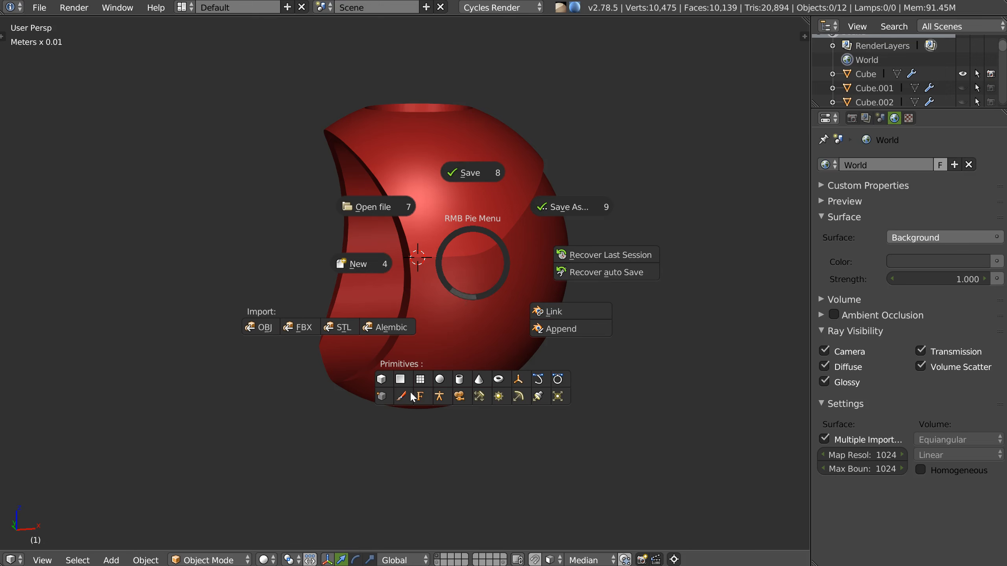
left_click(381, 379)
key("g")
left_click_drag(496, 265, 497, 265)
middle_click_drag(567, 266, 463, 279)
middle_click_drag(463, 279, 325, 309, "shift")
left_click_drag(598, 288, 660, 290)
Bevel the cube with a width of 0.29, 10 segments and a 0.7 profile
key("space")
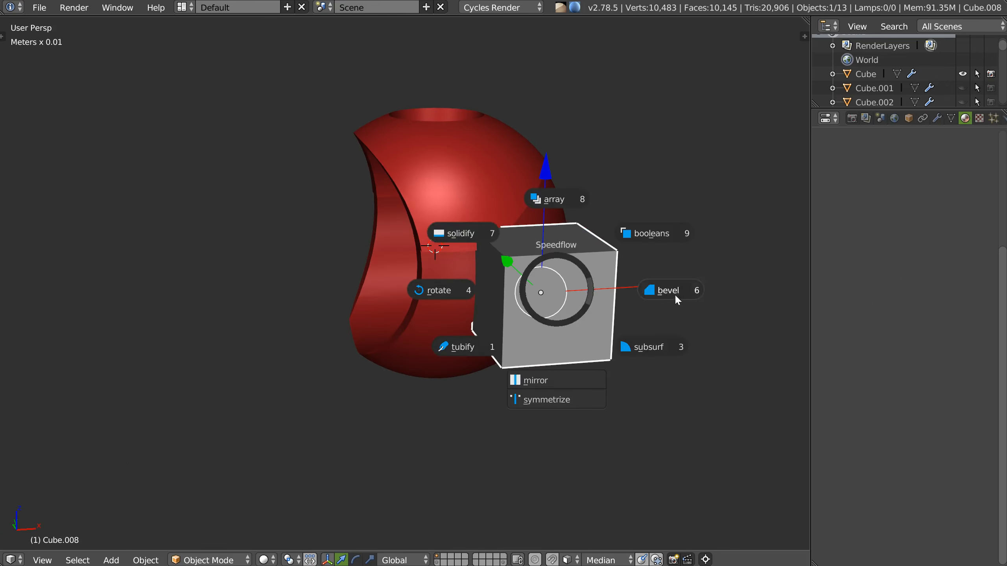
left_click(673, 293)
left_click(697, 302)
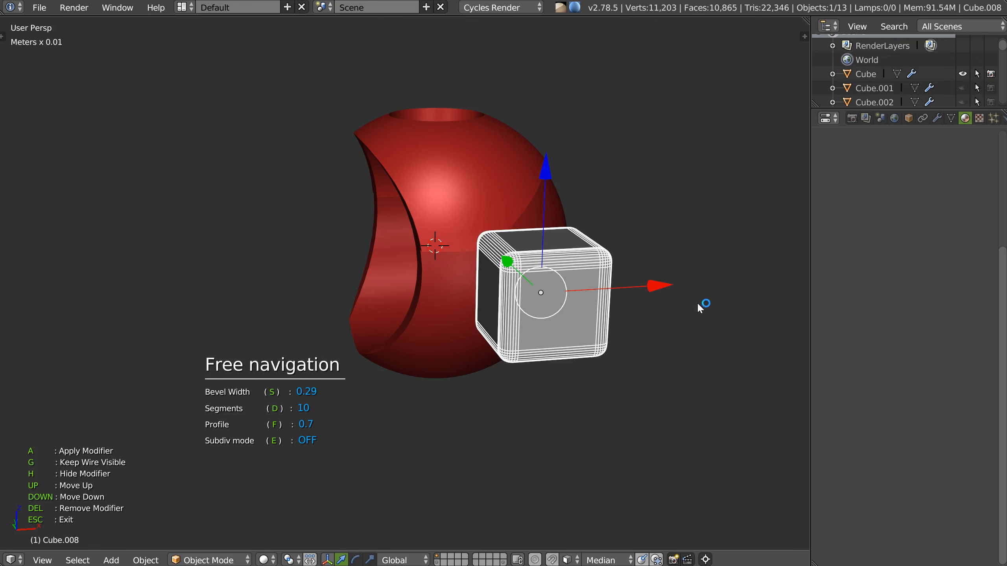
key("Escape")
Stretch the cube along X by a factor of about 2.69 and readjust its bevel
middle_click_drag(608, 226, 582, 233)
key("s")
key("x")
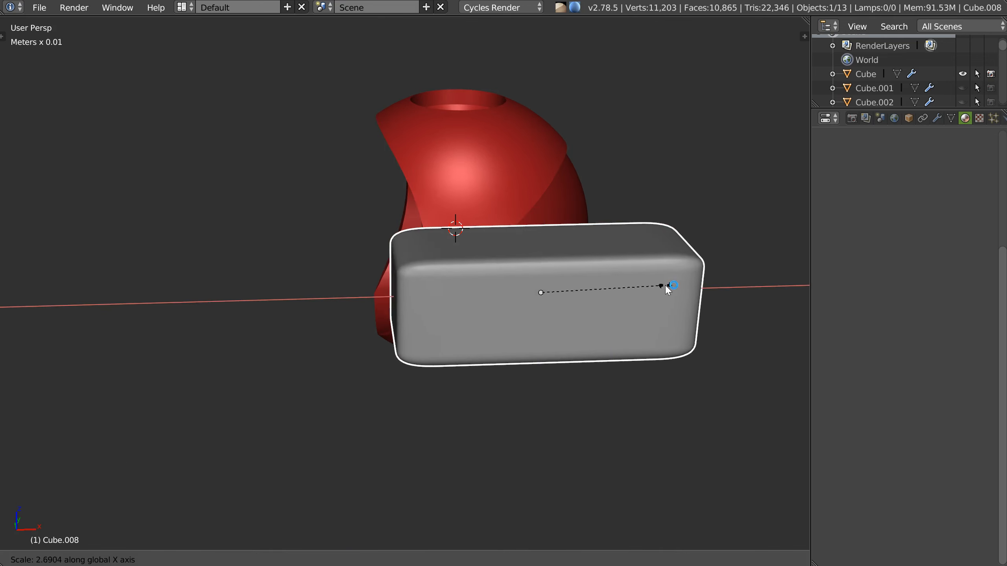
left_click(666, 289)
key("space")
left_click(728, 315)
key("Escape")
middle_click_drag(639, 312, 657, 299)
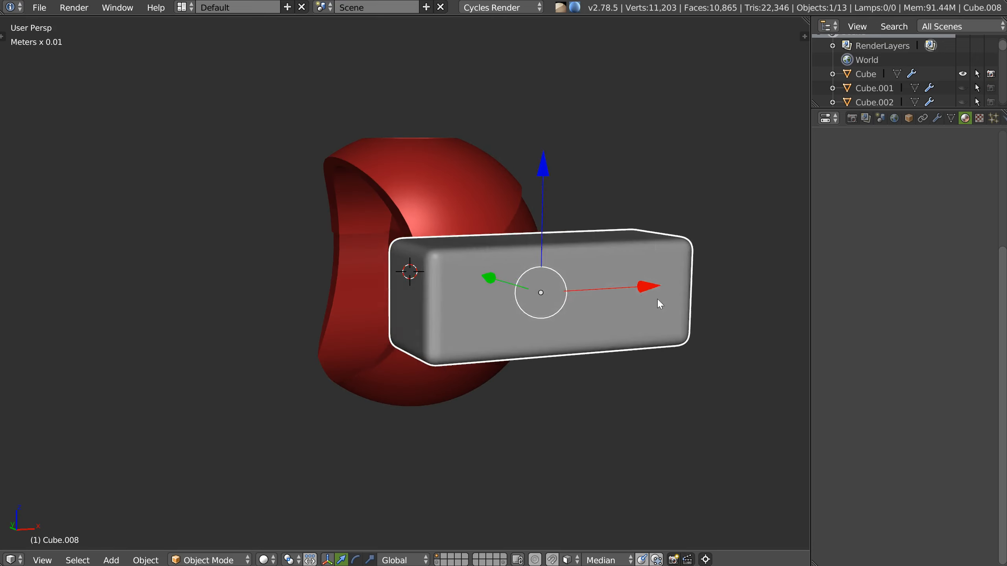
Scale the elongated cube down and reduce its bevel width to suit the smaller size
key("s")
left_click(584, 306)
middle_click_drag(547, 282, 577, 293)
key("space")
left_click(704, 327)
key("Escape")
middle_click_drag(659, 321, 645, 254)
scroll(618, 268, "up", 1)
key("space")
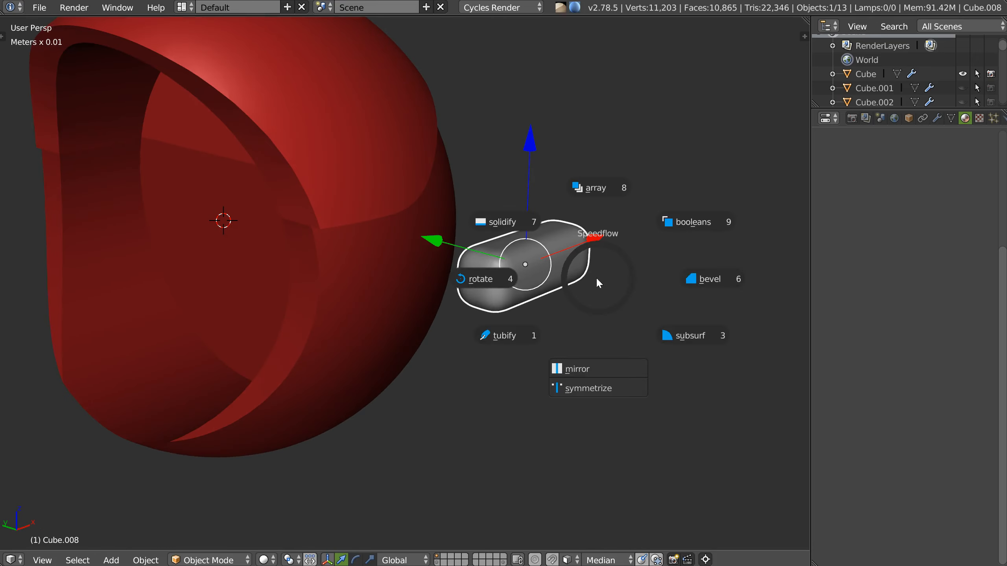
left_click(713, 282)
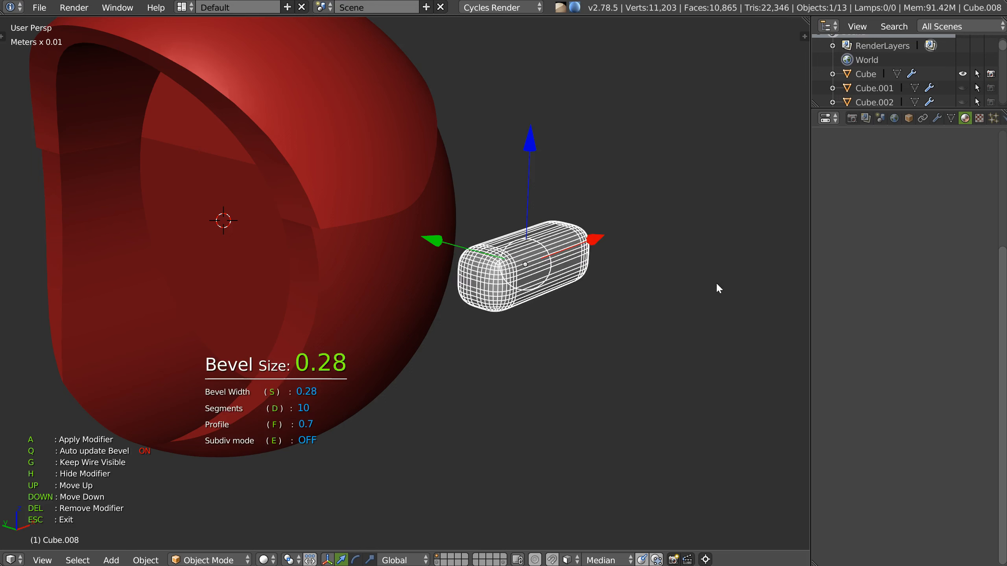
left_click(588, 284)
key("Escape")
Move the bevelled block so it partly sinks into the side of the sphere's lower piece
middle_click_drag(616, 315, 525, 320)
middle_click_drag(505, 274, 539, 282)
left_click_drag(413, 261, 326, 258)
middle_click_drag(463, 203, 443, 203)
left_click_drag(424, 151, 422, 202)
middle_click_drag(422, 202, 511, 340)
Mirror the bevelled block across Y using the sphere's lower piece as the reference object
right_click(512, 341)
right_click(386, 322, "shift")
key("space")
left_click(388, 414)
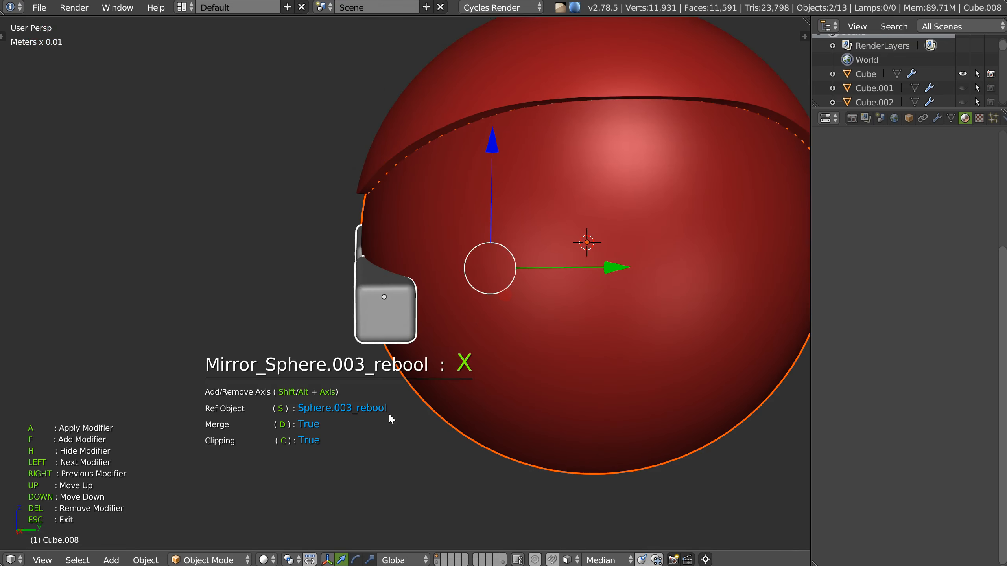
key("y")
left_click(387, 416)
Subtract the mirrored blocks from the sphere's lower piece with a boolean difference and hide the blocks
scroll(566, 286, "down", 2)
middle_click_drag(583, 301, 498, 305, "shift")
right_click(488, 376, "shift")
key("space")
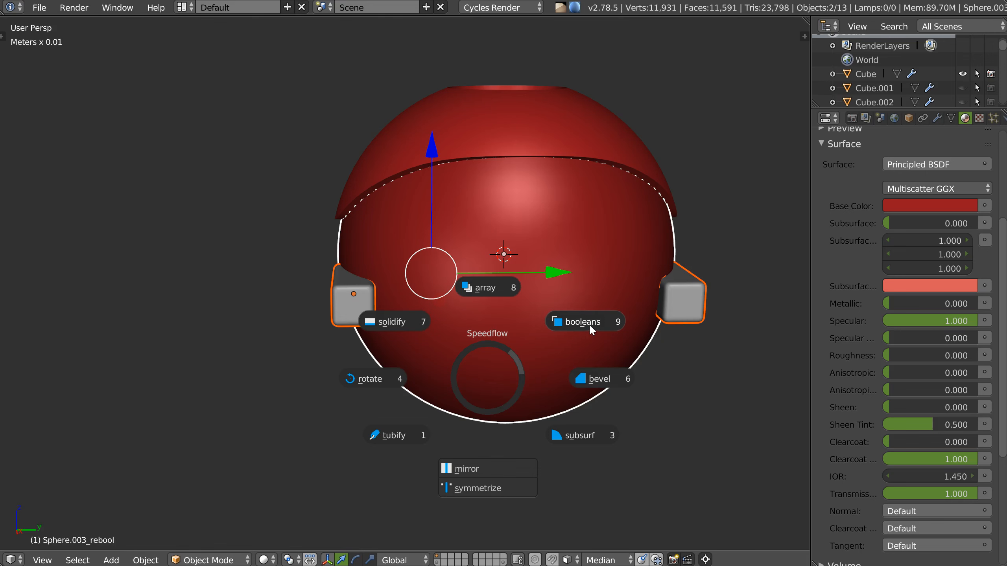
left_click(590, 326)
left_click(400, 390)
middle_click_drag(374, 357, 462, 341)
scroll(464, 337, "up", 2)
middle_click_drag(490, 291, 335, 285)
key("h")
Place the 3D cursor just above the side recess and add a cube there
middle_click_drag(464, 240, 461, 143)
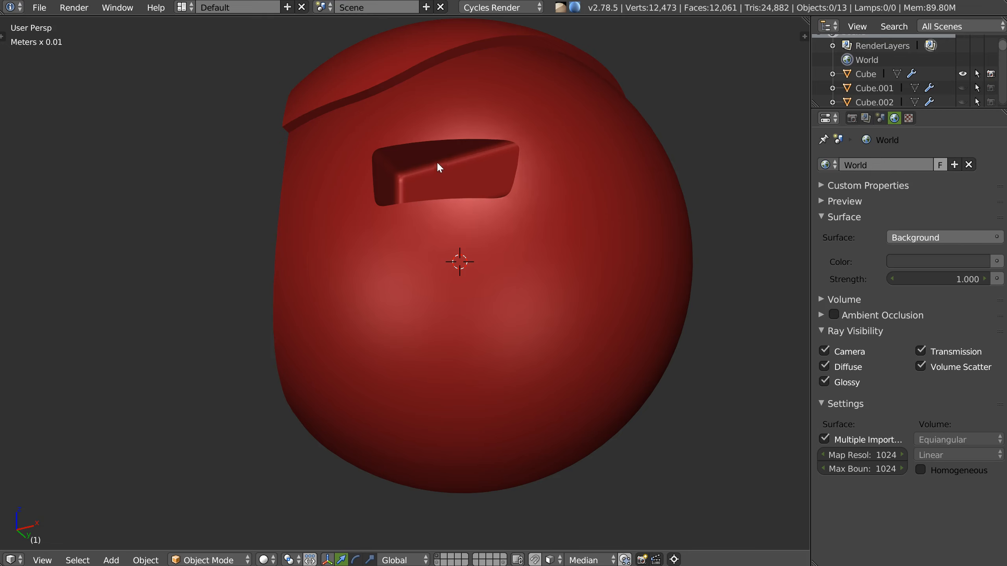
middle_click_drag(445, 183, 467, 197)
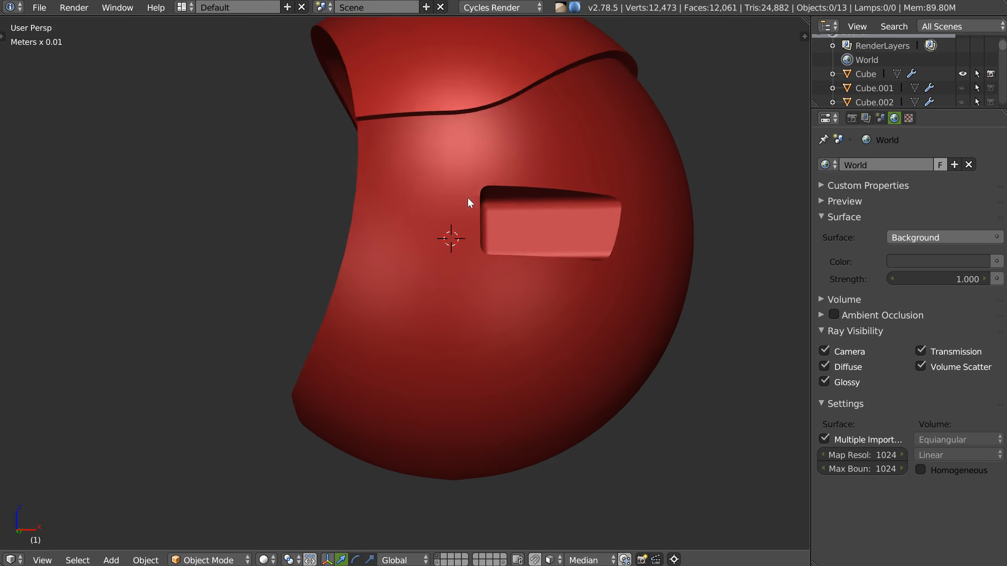
middle_click_drag(545, 195, 486, 219)
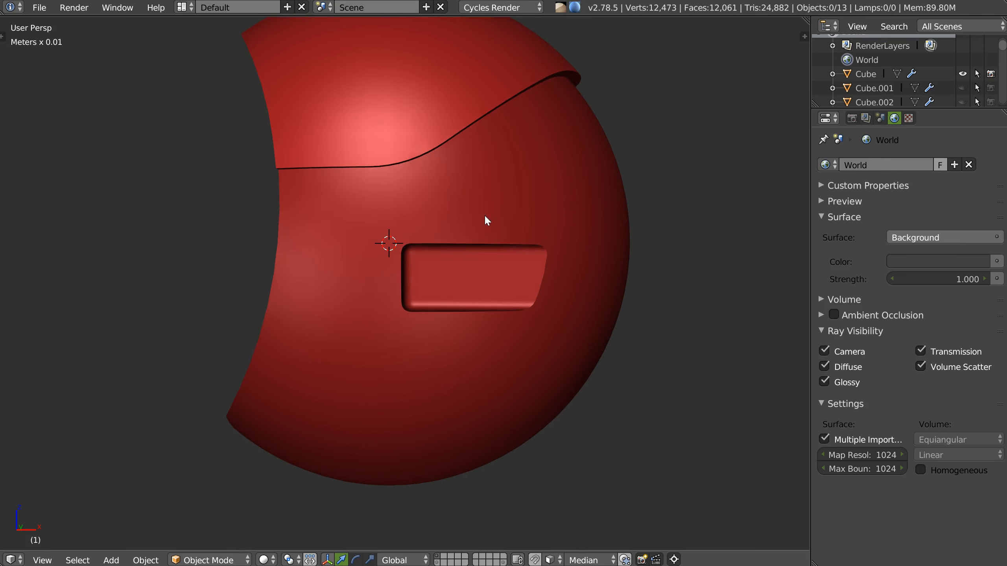
left_click(461, 230)
right_click(470, 236)
left_click(389, 339)
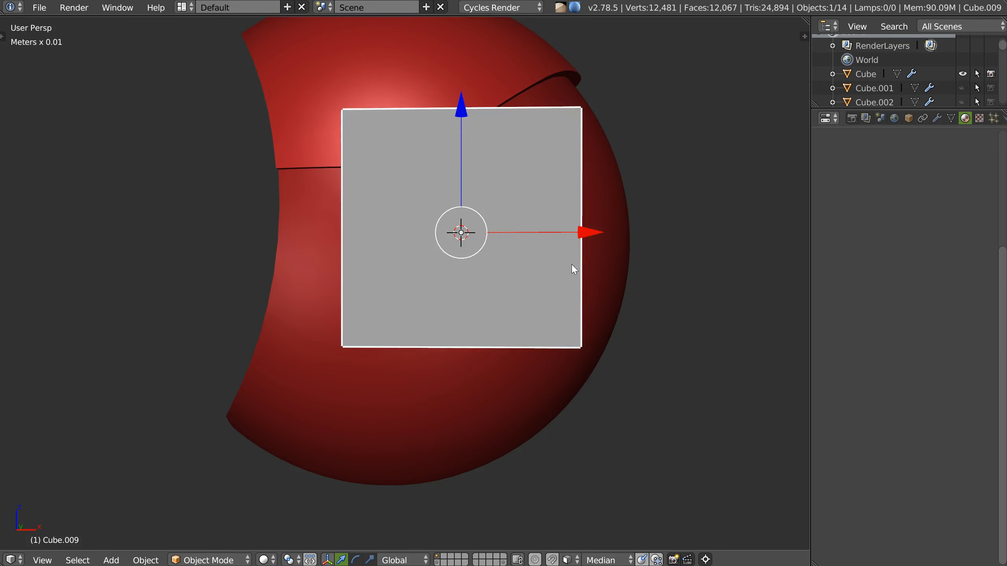
Scale the cube into a small upright block and move it about 2.2 mm along negative X over the recess's upper edge
key("s")
left_click(515, 251)
middle_click_drag(515, 252, 494, 198)
key("s")
left_click(512, 237)
middle_click_drag(513, 237, 498, 211)
key("s")
key("z")
left_click(476, 162)
left_click_drag(585, 230, 557, 229)
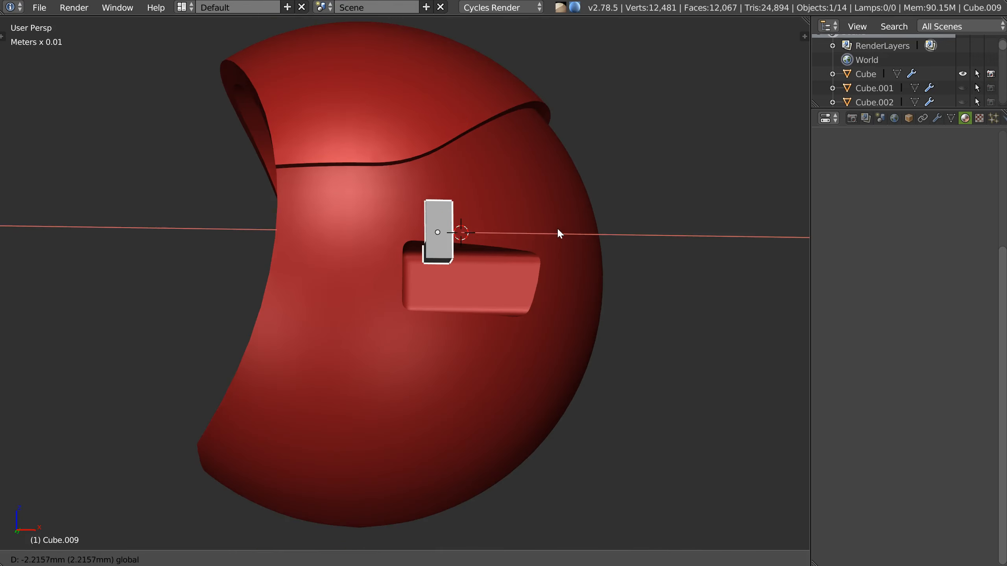
middle_click_drag(418, 260, 406, 248)
scroll(406, 249, "up", 3)
middle_click_drag(486, 206, 388, 225)
Taper the block by narrowing its top face along X in Edit Mode, and return to Object Mode
key("Tab")
left_click(488, 226)
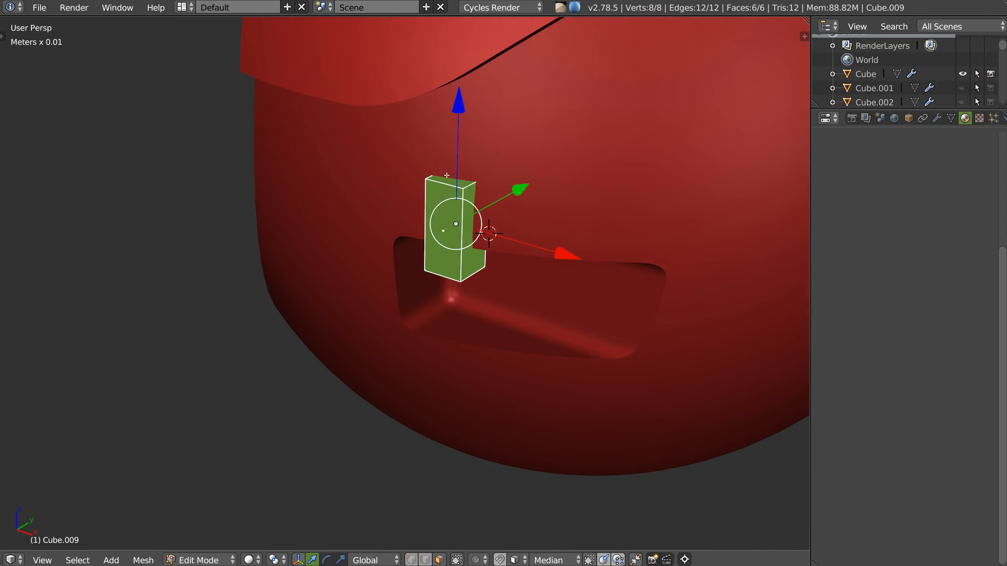
right_click(446, 177)
middle_click_drag(567, 206, 602, 209)
key("s")
key("x")
left_click(510, 191)
middle_click_drag(470, 291, 457, 243)
key("Tab")
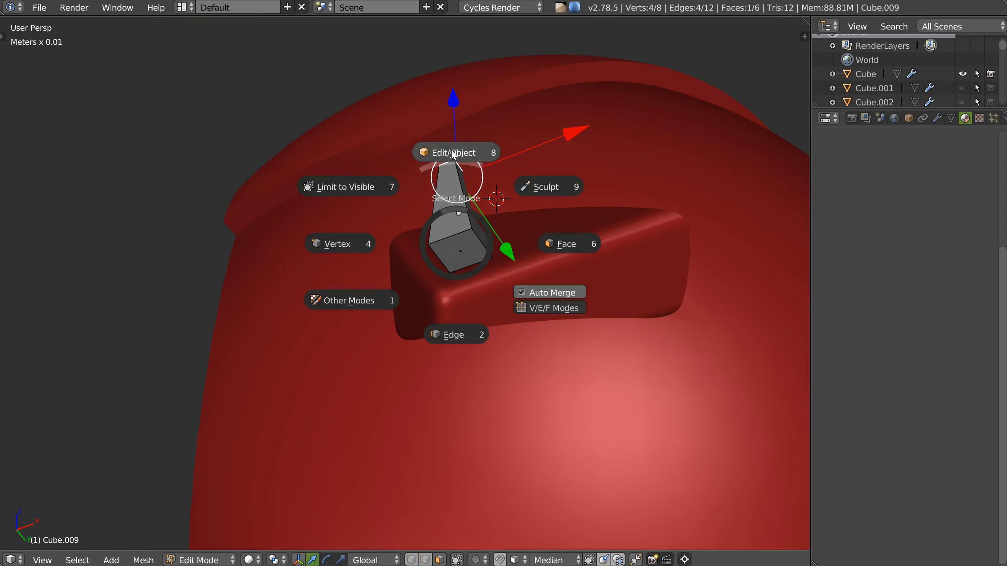
left_click(455, 155)
Bevel the edges of the tapered block
key("space")
left_click(576, 225)
left_click(578, 225)
key("Escape")
Reposition the tapered block along the axes so it sits on the sphere's surface above the front end of the recess
middle_click_drag(577, 225, 471, 246)
left_click_drag(556, 240, 540, 233)
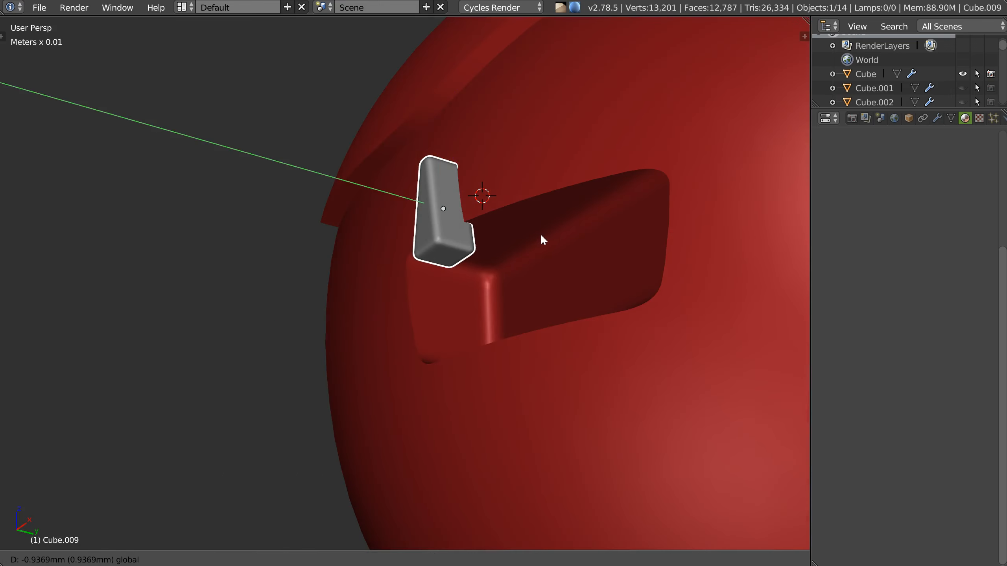
middle_click_drag(541, 233, 544, 241)
left_click_drag(442, 100, 440, 79)
middle_click_drag(475, 137, 510, 159)
left_click_drag(552, 203, 566, 204)
middle_click_drag(574, 205, 539, 225)
left_click_drag(574, 172, 551, 178)
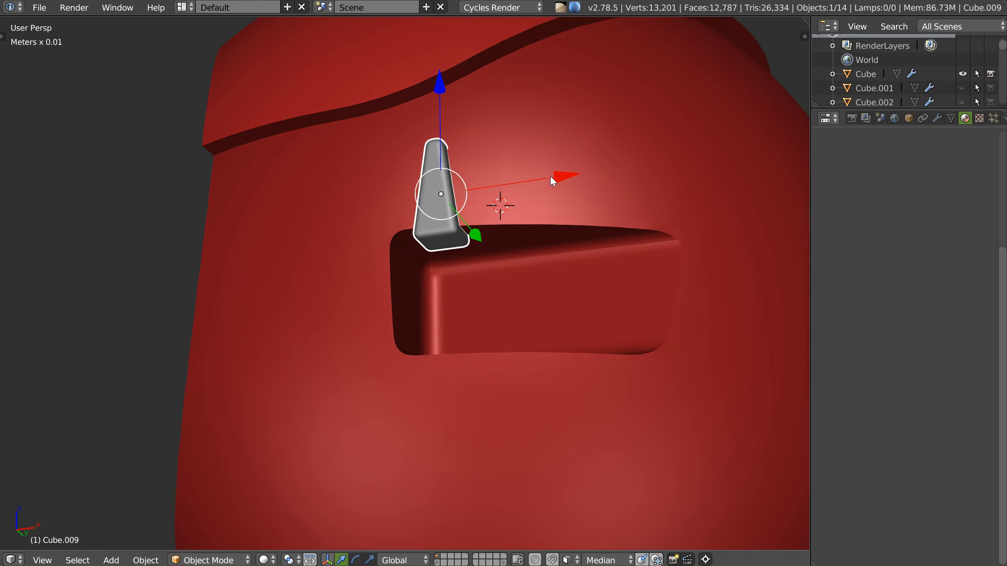
Add an X array of 3 to the tapered block with relative offset and widen the spacing between the copies
key("space")
left_click(493, 157)
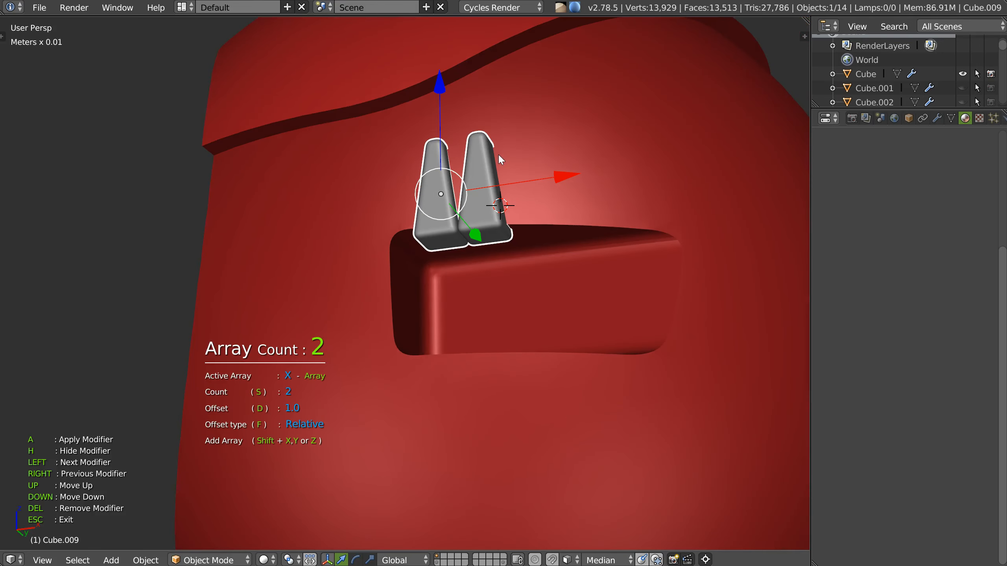
key("d")
key("s")
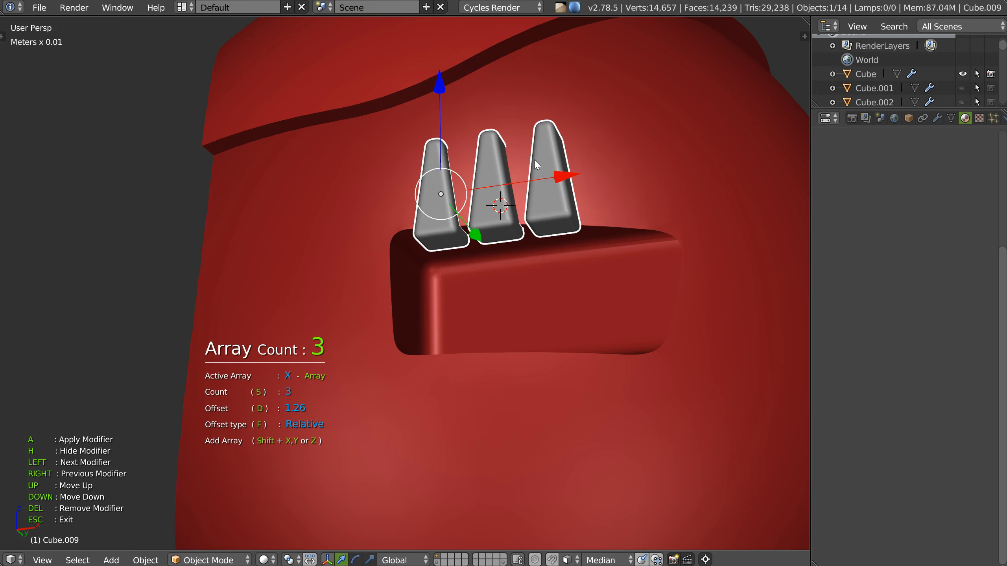
key("d")
left_click(546, 162)
key("Escape")
middle_click_drag(526, 176, 526, 151)
middle_click_drag(487, 272, 606, 225)
key("space")
left_click(692, 237)
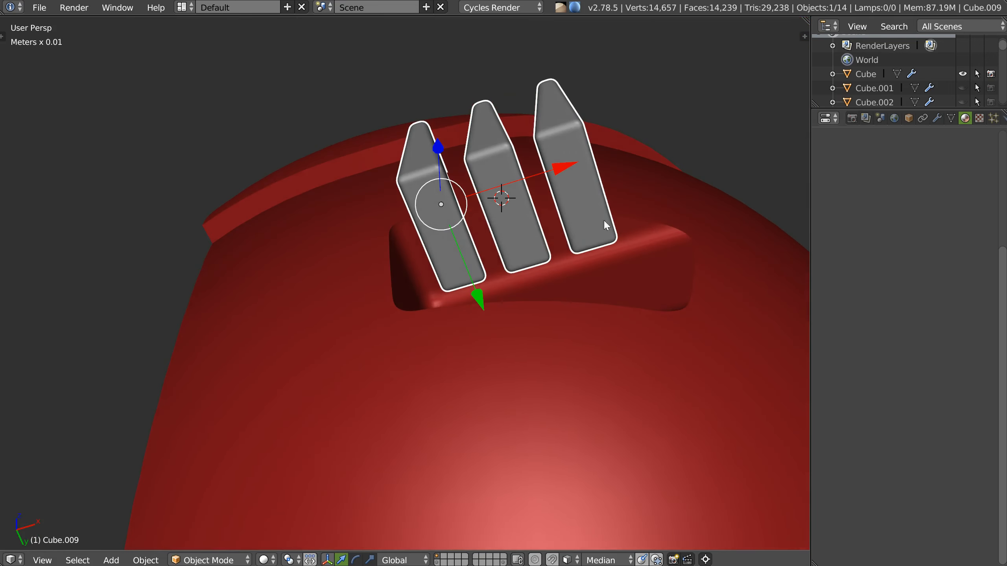
middle_click_drag(477, 299, 626, 169)
middle_click_drag(593, 202, 596, 149)
left_click(620, 295, "shift")
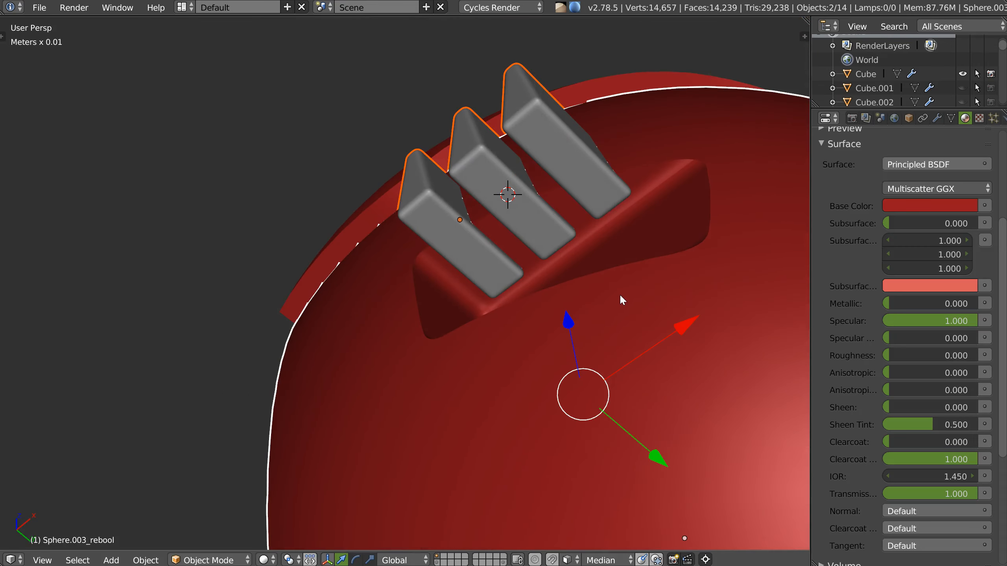
key("space")
left_click(713, 241)
Mirror the arrayed blocks on the Y axis, using the large sphere body as the reference object
middle_click_drag(587, 232, 494, 211)
left_click(433, 259, "shift")
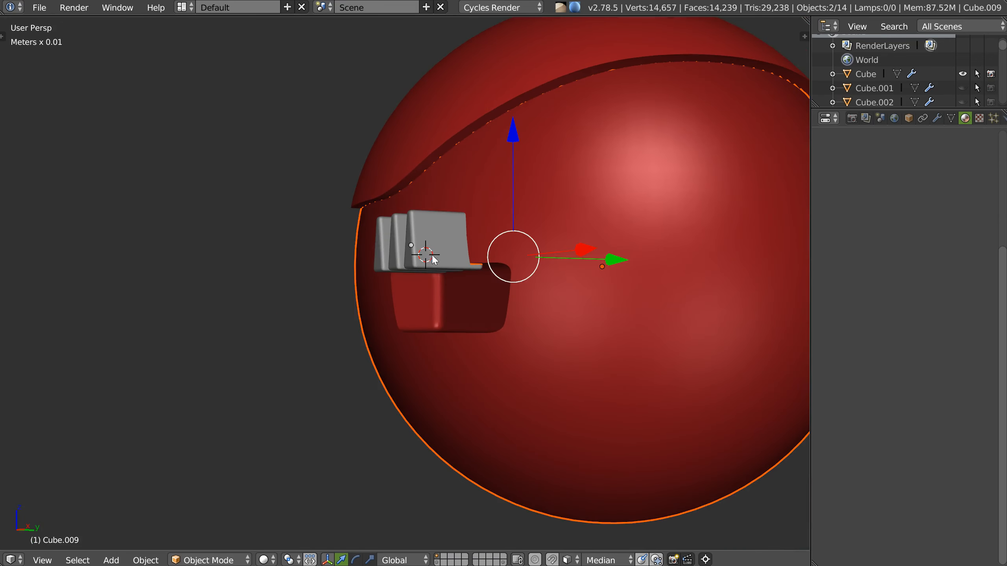
middle_click_drag(503, 273, 473, 334)
left_click(473, 333)
left_click(414, 249, "shift")
key("space")
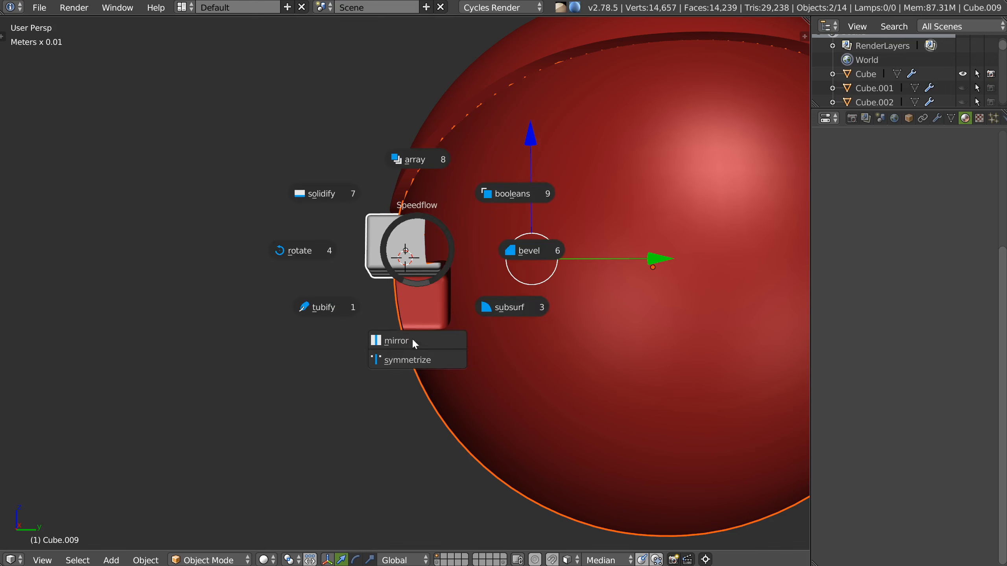
left_click(414, 341)
key("y")
left_click(413, 338)
middle_click_drag(413, 338, 450, 270)
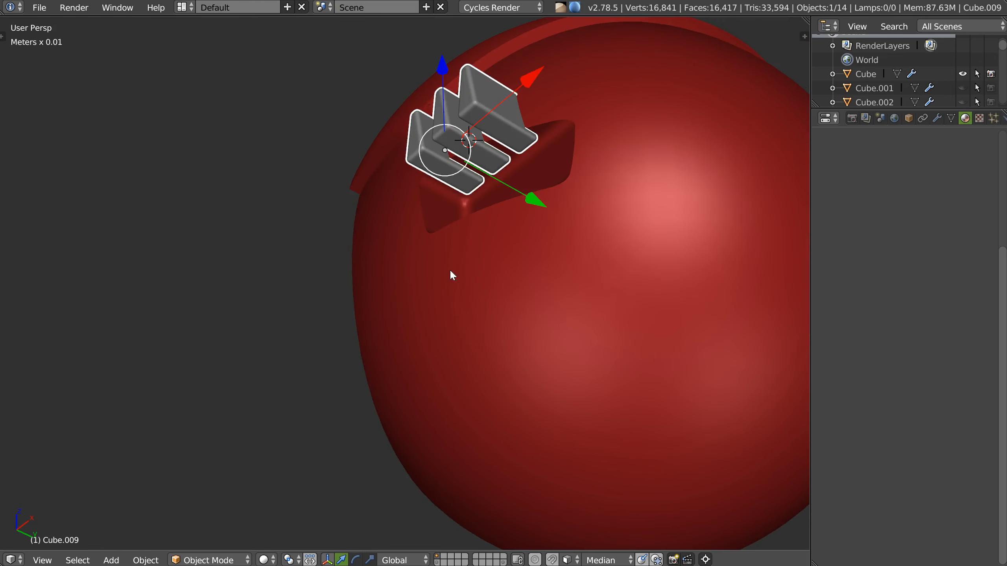
Subtract the mirrored blocks from the lower sphere body with a boolean and hide the cutters
left_click(452, 272, "shift")
key("space")
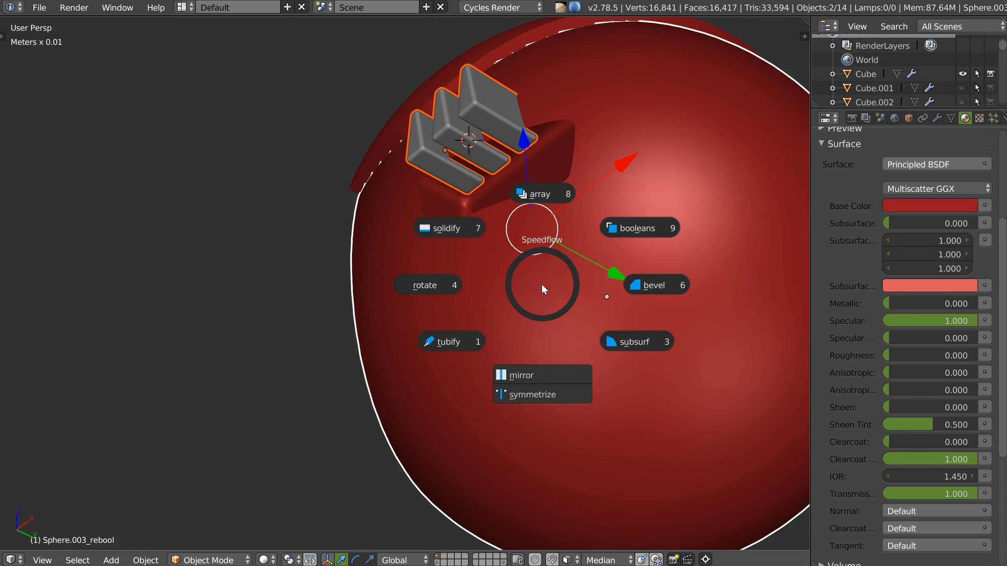
left_click(637, 239)
key("Escape")
middle_click_drag(368, 252, 473, 265)
key("h")
Examine the slots cut above the side recess from several angles, in both wireframe and solid display
scroll(452, 271, "down", 4)
middle_click_drag(452, 272, 658, 252)
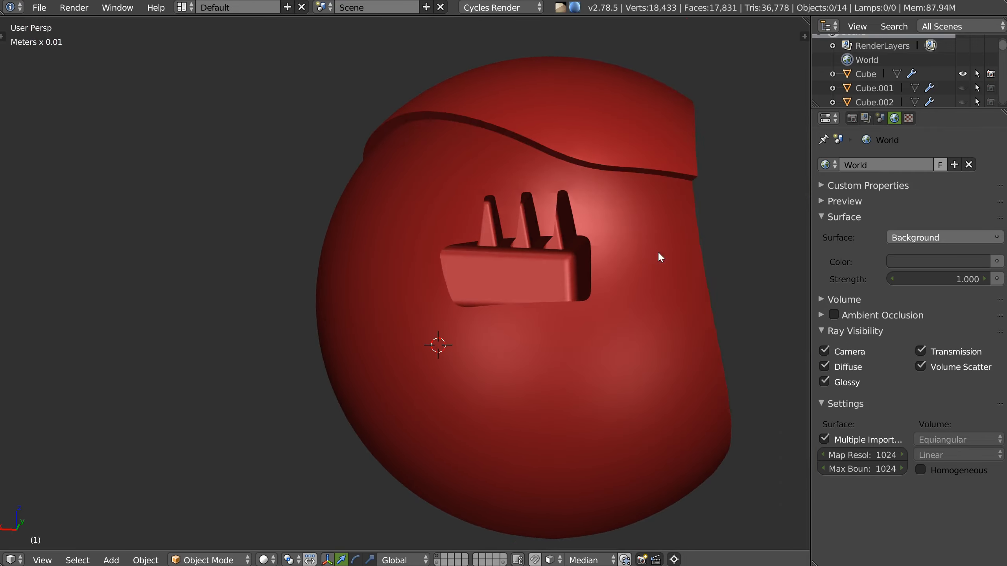
scroll(603, 197, "up", 4)
middle_click_drag(563, 205, 507, 252)
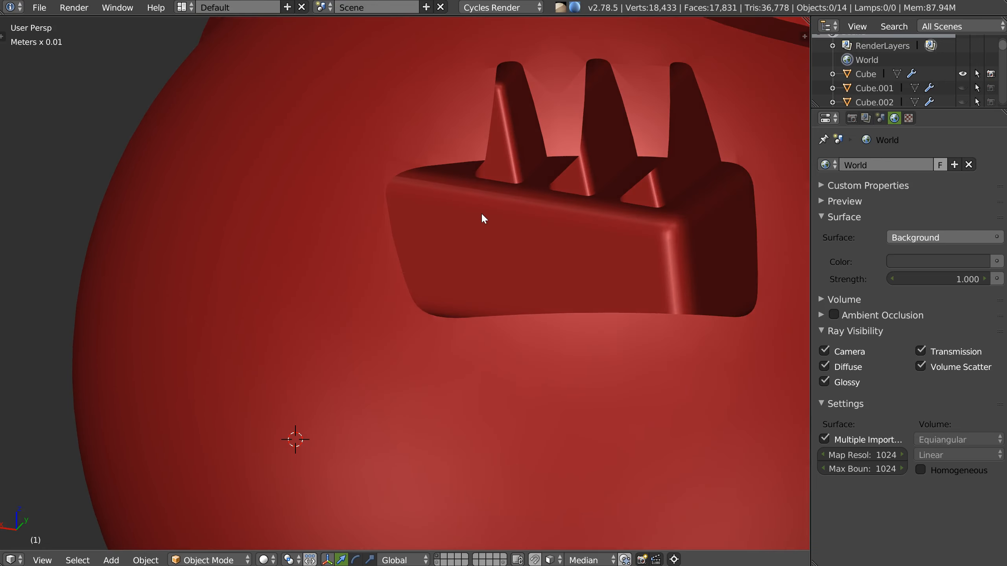
right_click(437, 232)
key("z")
left_click(545, 231)
scroll(545, 232, "down", 3)
middle_click_drag(546, 231, 463, 241)
key("z")
left_click(562, 214)
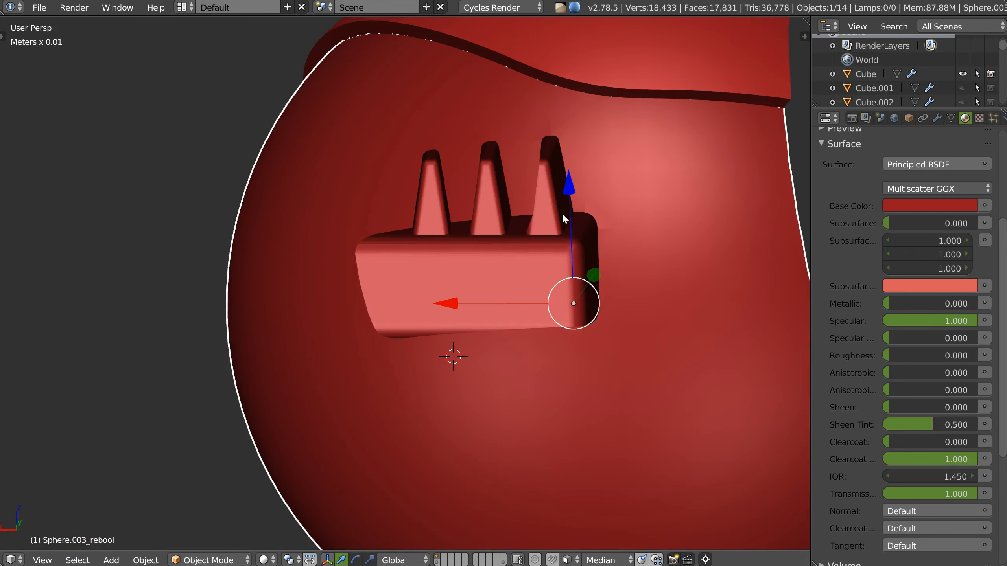
scroll(564, 192, "down", 3)
middle_click_drag(565, 192, 515, 202)
middle_click_drag(515, 202, 440, 194, "shift")
middle_click_drag(543, 210, 491, 246)
Add a small UV sphere beside the large sphere and select the faces of its upper half in Edit Mode
right_click(492, 261)
left_click(461, 362)
key("Tab")
left_click(560, 230, "alt")
key("a")
left_click(477, 184)
key("Tab")
left_click(530, 182)
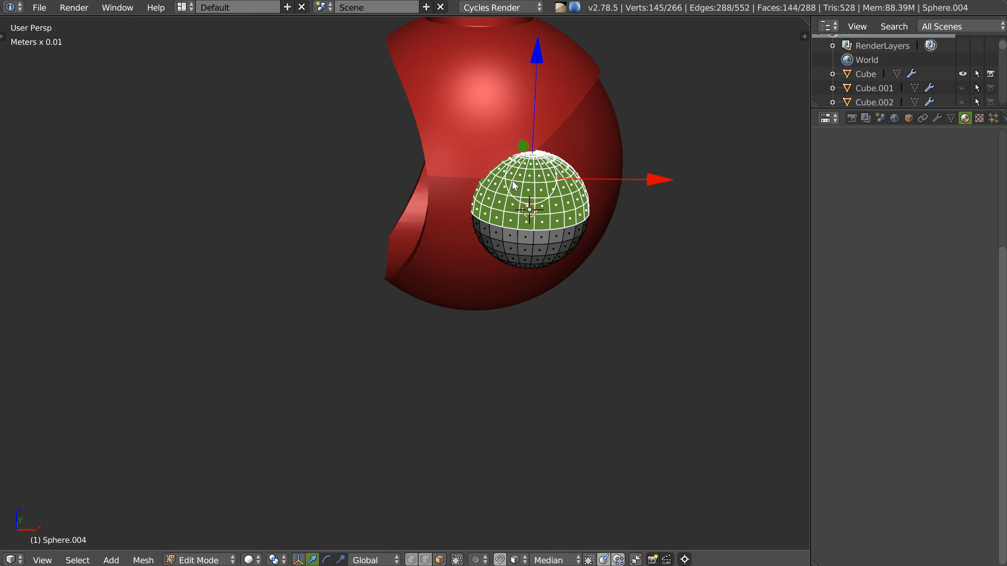
Invert the selection to the small sphere's lower half, extrude it downward into a capsule, and return to Object Mode
key("ctrl+i")
middle_click_drag(514, 185, 521, 299)
key("e")
left_click(527, 320)
key("Tab")
Rotate the capsule -90 degrees on Z so it lies along X, and smooth it with a subdivision surface modifier
key("space")
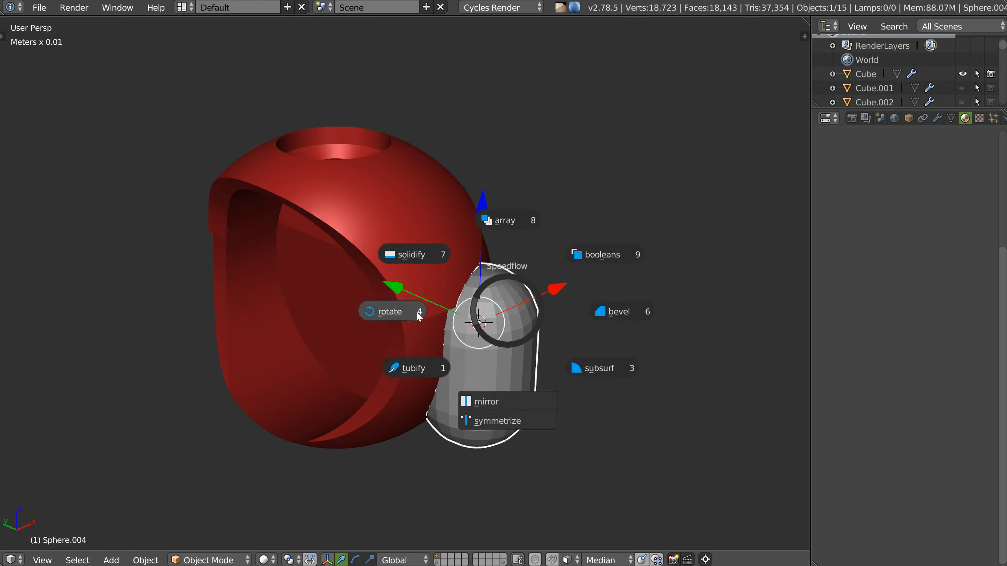
left_click(415, 311)
type("z-90")
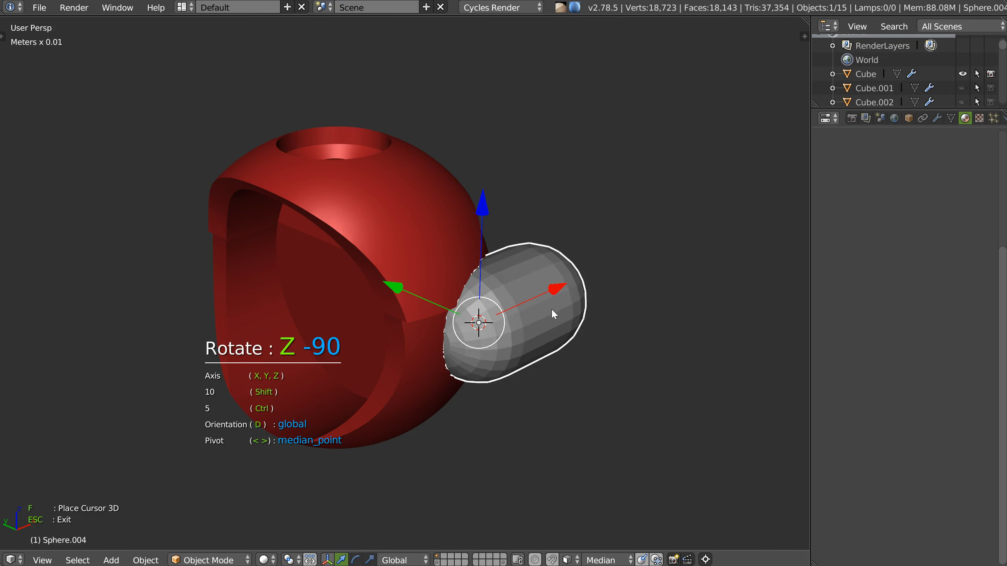
key("Return")
left_click(566, 307)
middle_click_drag(567, 307, 523, 301)
key("space")
left_click(635, 310)
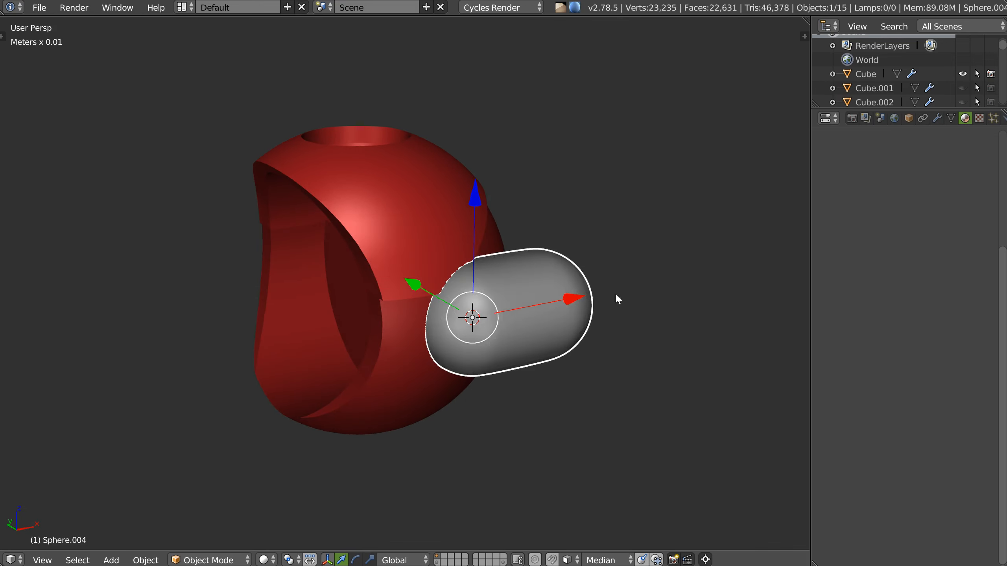
Move the capsule along X and Z to the large sphere's upper side, partly embedded in the upper panel
middle_click_drag(478, 192, 545, 221)
left_click_drag(392, 227, 374, 228)
middle_click_drag(472, 247, 405, 245)
left_click_drag(455, 115, 447, 90)
middle_click_drag(448, 90, 614, 209)
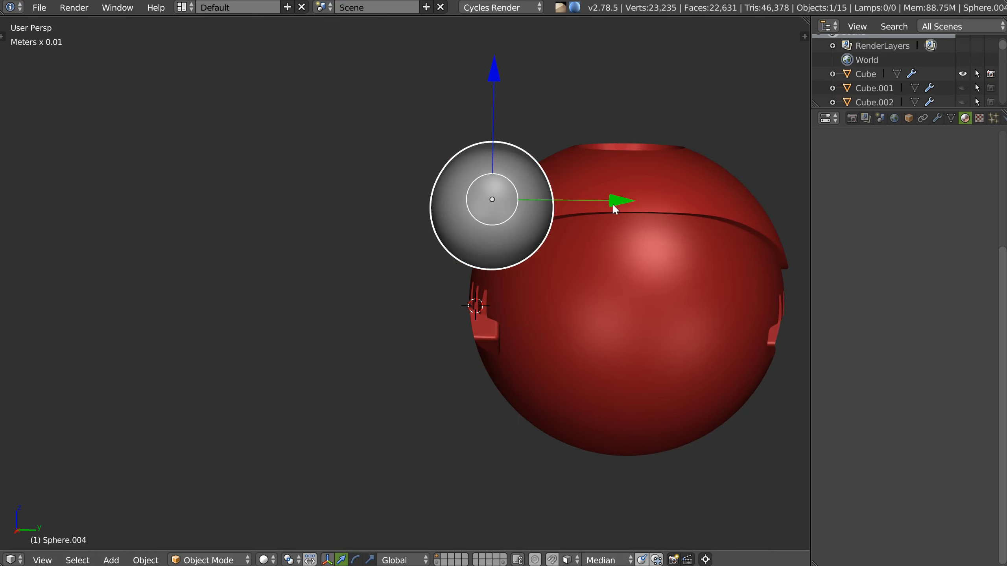
Mirror the capsule to the opposite side along Y, using the lower sphere body as the reference object
right_click(626, 269)
right_click(517, 240, "shift")
key("shift+space")
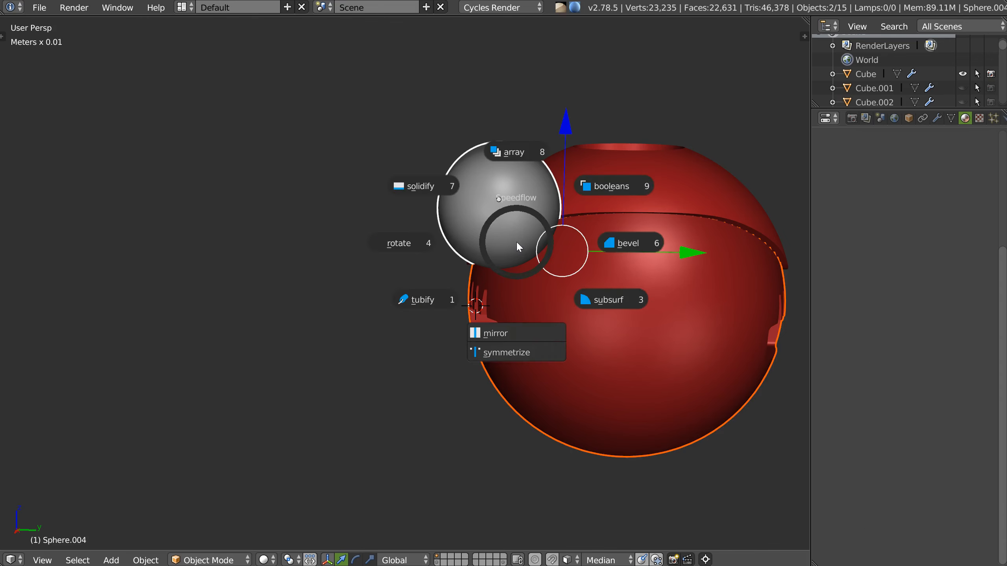
left_click(496, 333)
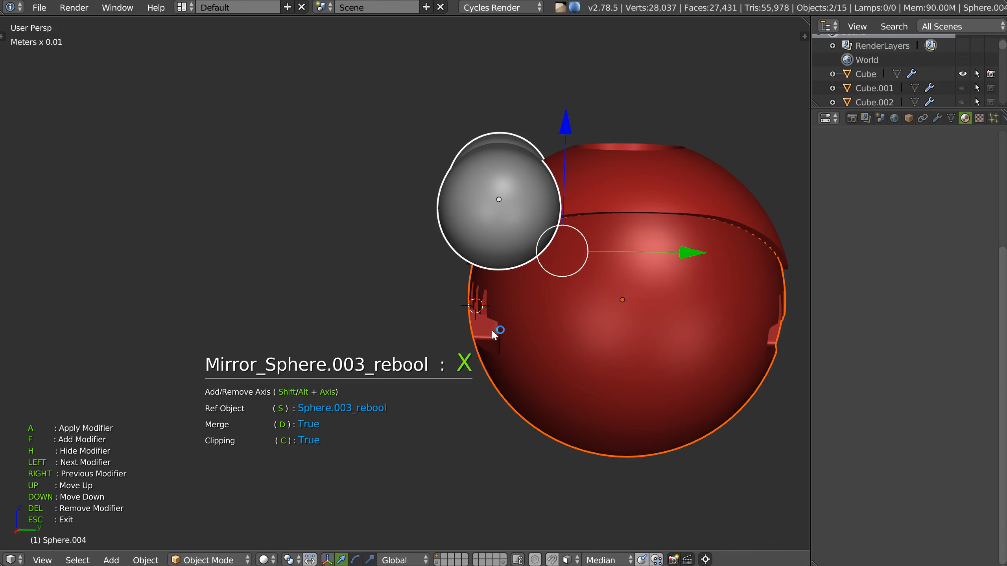
key("Escape")
Enlarge the mirrored capsule slightly and duplicate it in place
middle_click_drag(488, 297, 494, 163)
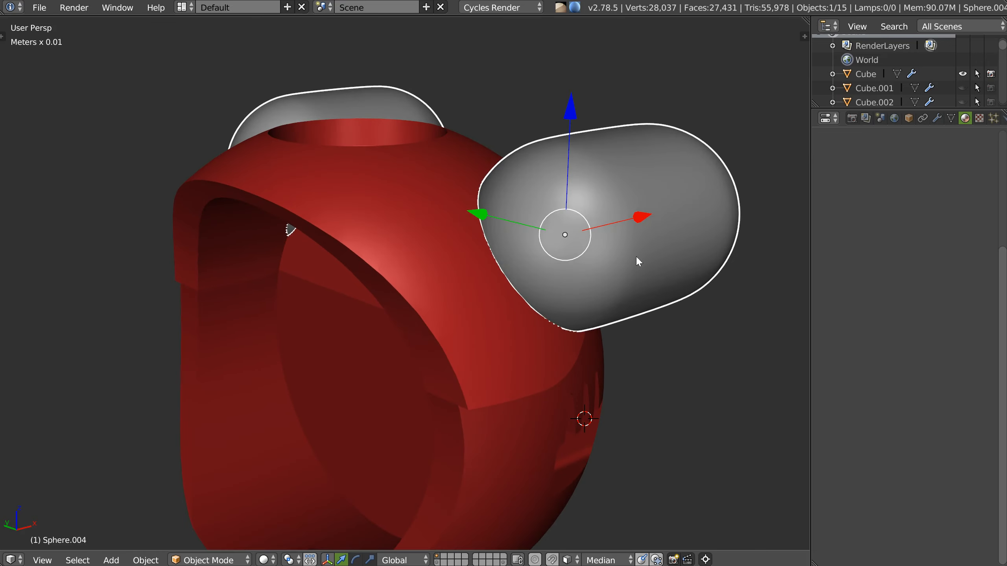
middle_click_drag(621, 235, 625, 235)
key("shift+d")
right_click(621, 236)
key("s")
left_click(668, 243)
Subtract the capsule pair from the upper red panel with a boolean
right_click(471, 315, "shift")
key("space")
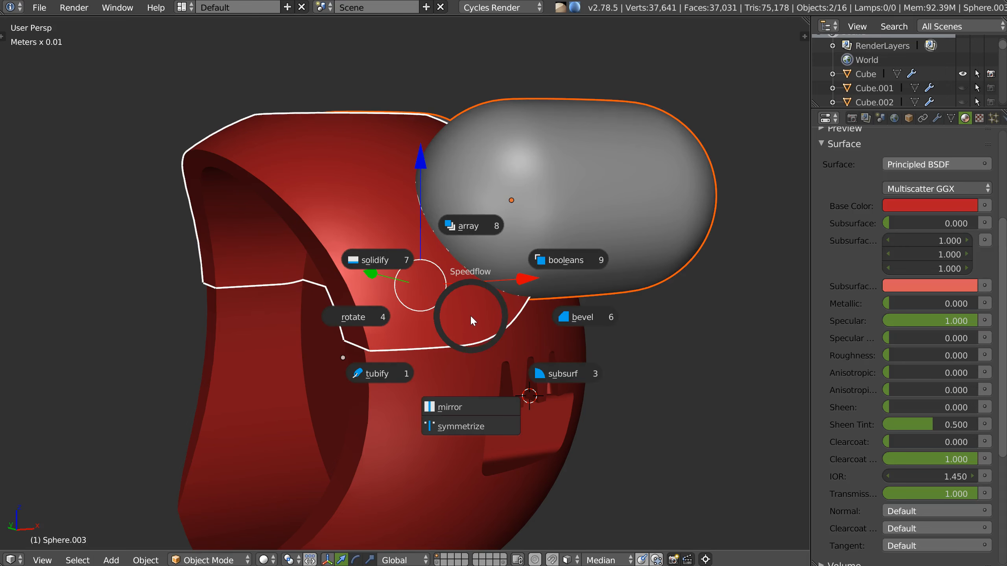
left_click(575, 257)
left_click(575, 258)
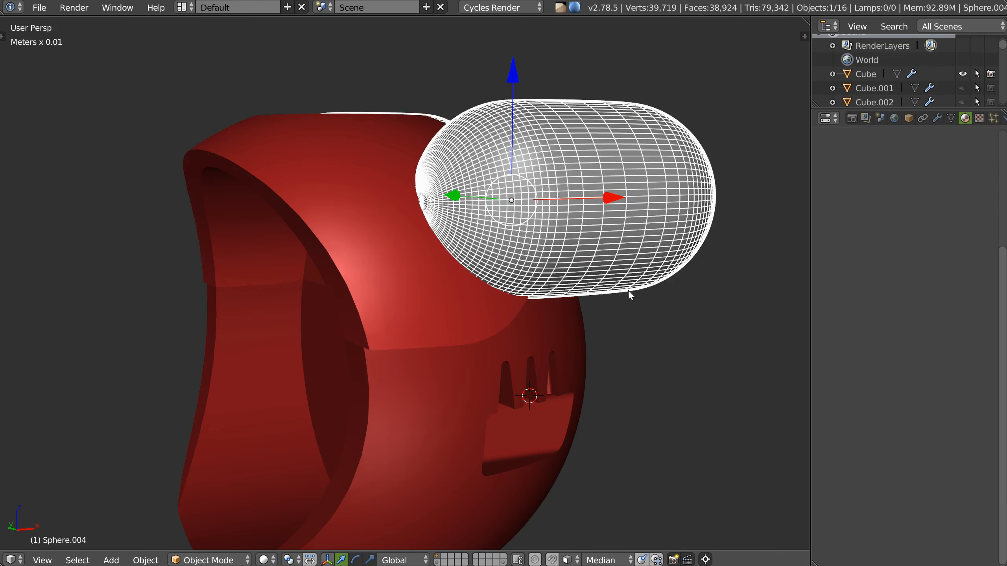
Subtract the same capsule pair from the lower red sphere body with a boolean
middle_click_drag(628, 290, 481, 293)
right_click(484, 295, "shift")
key("space")
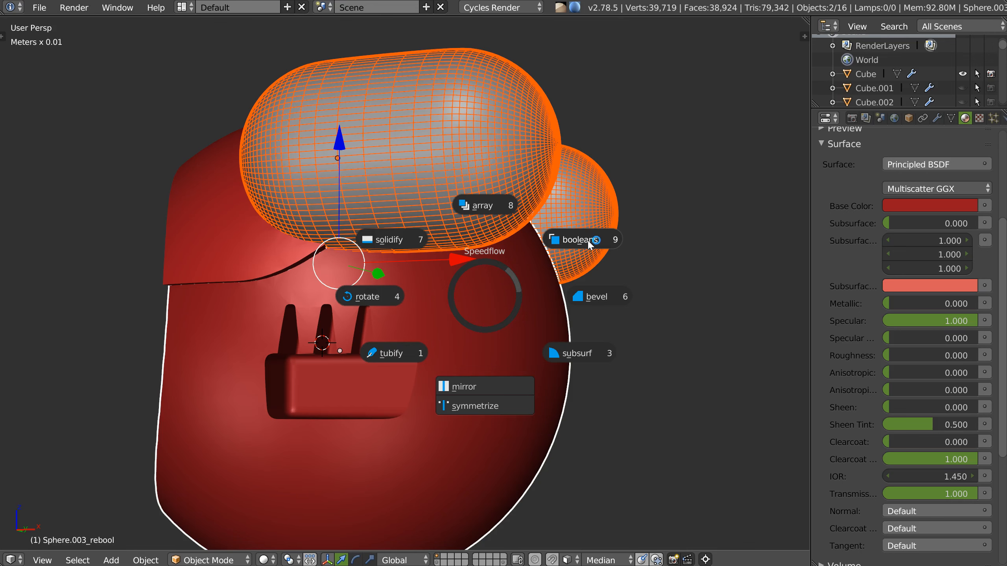
left_click(586, 239)
left_click(559, 245)
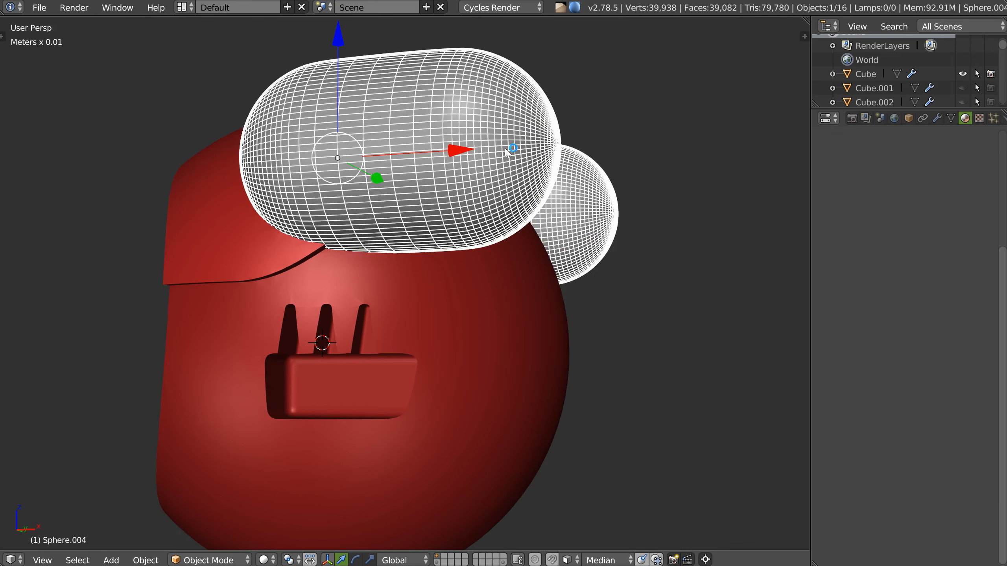
Hide the cutter capsules and scale the remaining capsule pair down to about 0.92 within the carved seats
key("a")
right_click(453, 210)
key("s")
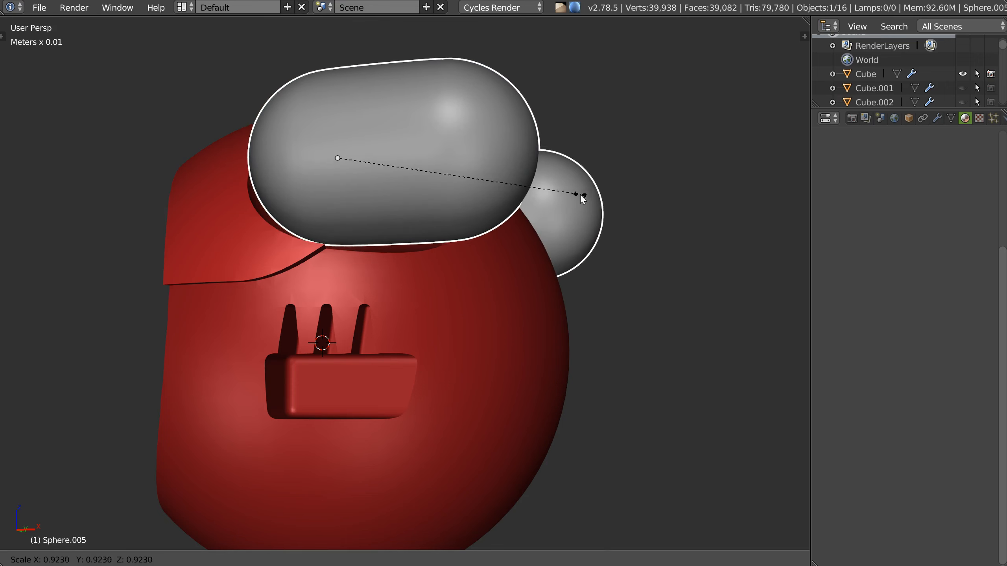
left_click(579, 194)
Try to tilt the capsule pair upward with a freehand trackball rotation
key("r")
key("r")
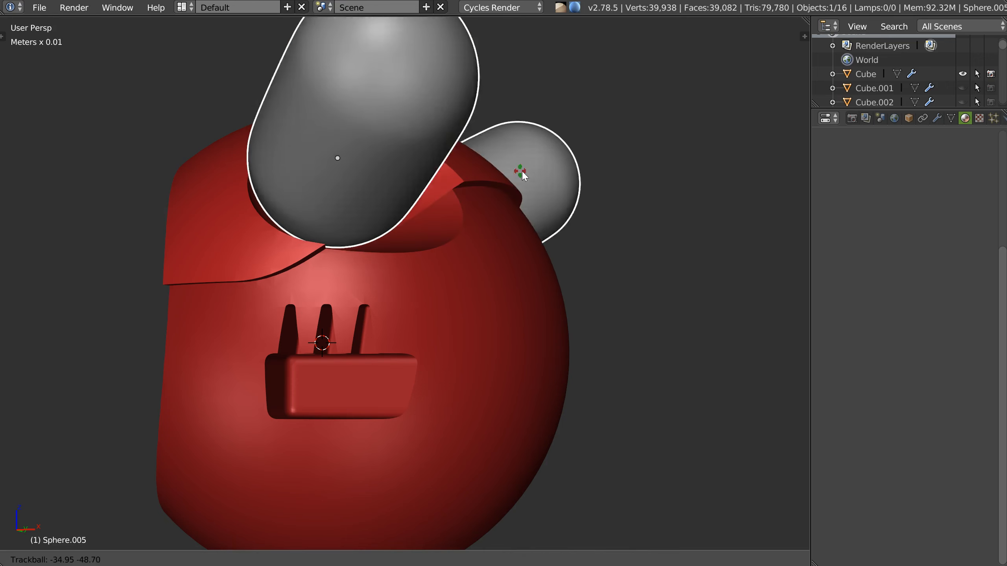
left_click(530, 175)
middle_click_drag(530, 175, 473, 214)
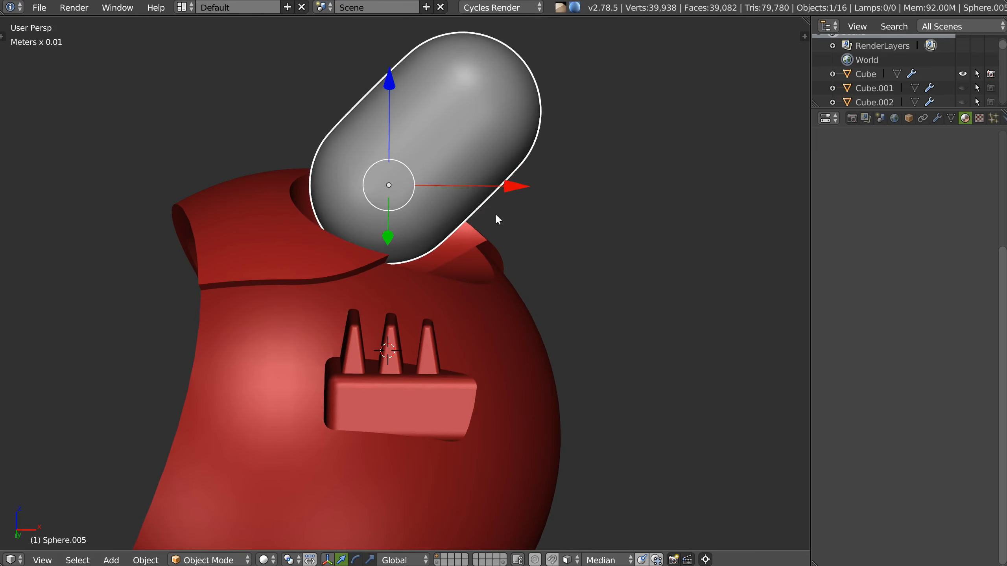
Undo the capsule's last transform and refresh the lower body's slot cuts by entering and leaving Edit Mode
key("ctrl+z")
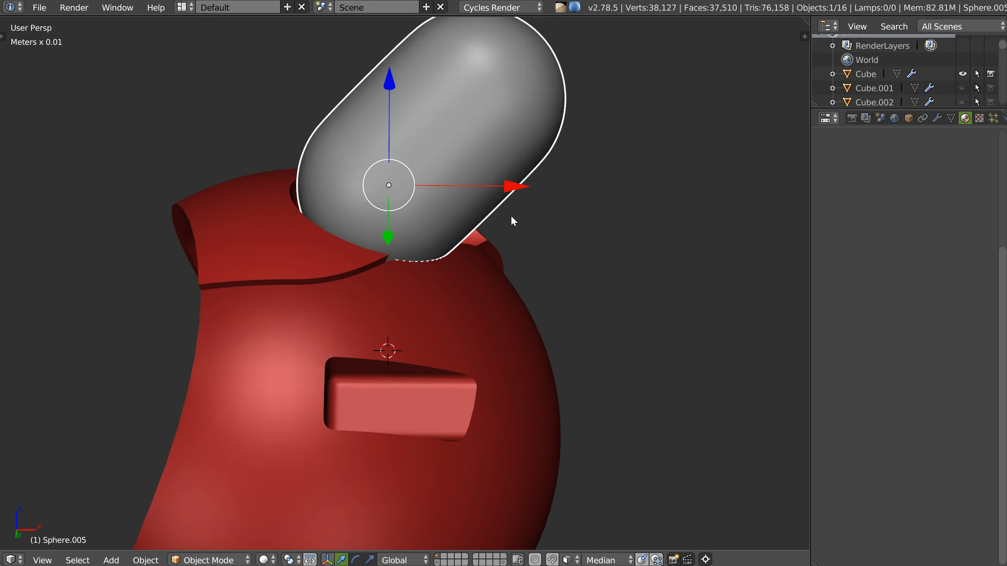
middle_click_drag(510, 221, 450, 236)
right_click(474, 365)
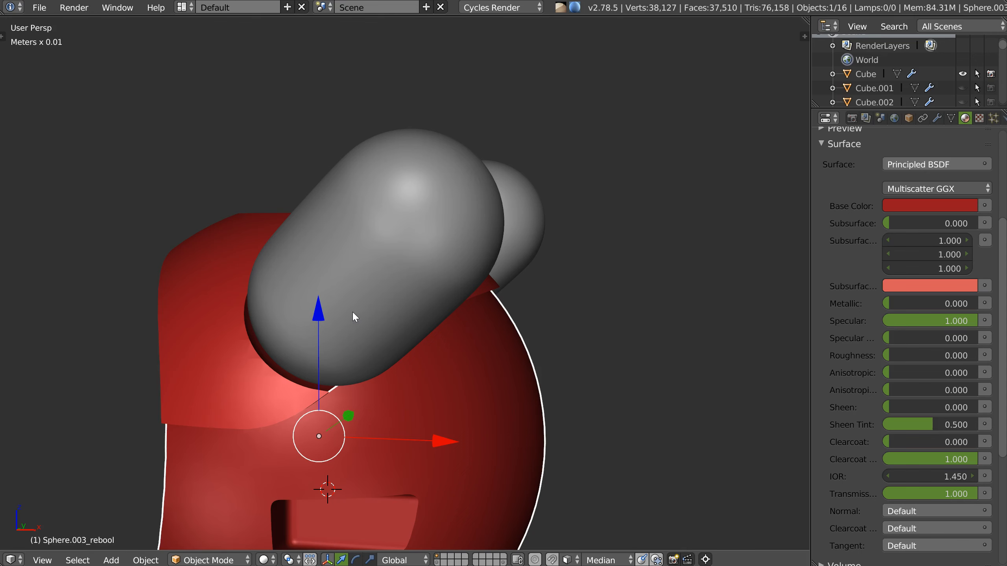
key("Tab")
key("Tab")
middle_click_drag(490, 402, 387, 358)
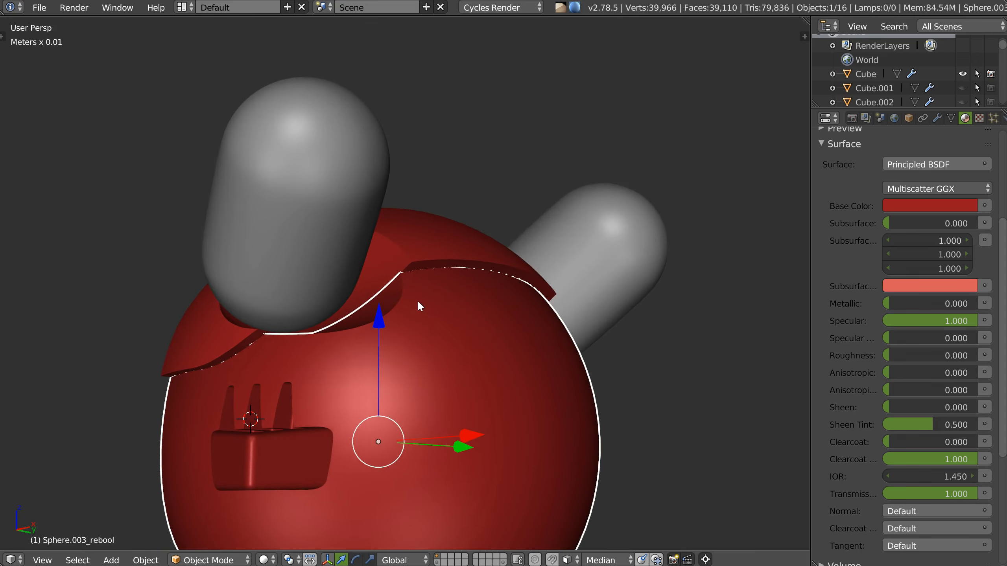
Show the transform values of the tilted capsule and clear its rotation to 0 on all axes
right_click(313, 197)
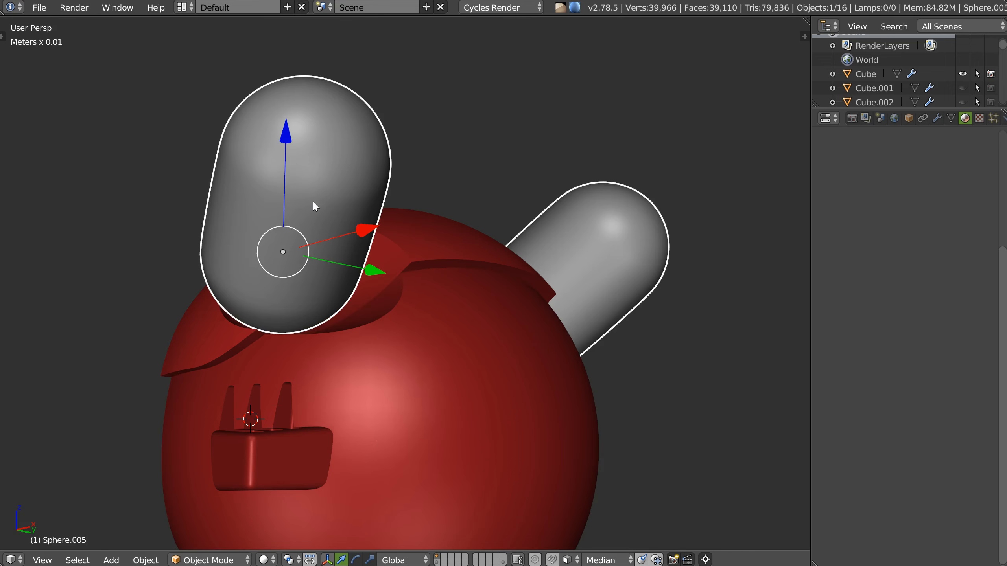
middle_click_drag(319, 224, 379, 252)
middle_click_drag(379, 251, 369, 257, "shift")
middle_click_drag(447, 236, 385, 246, "shift")
left_click(803, 36)
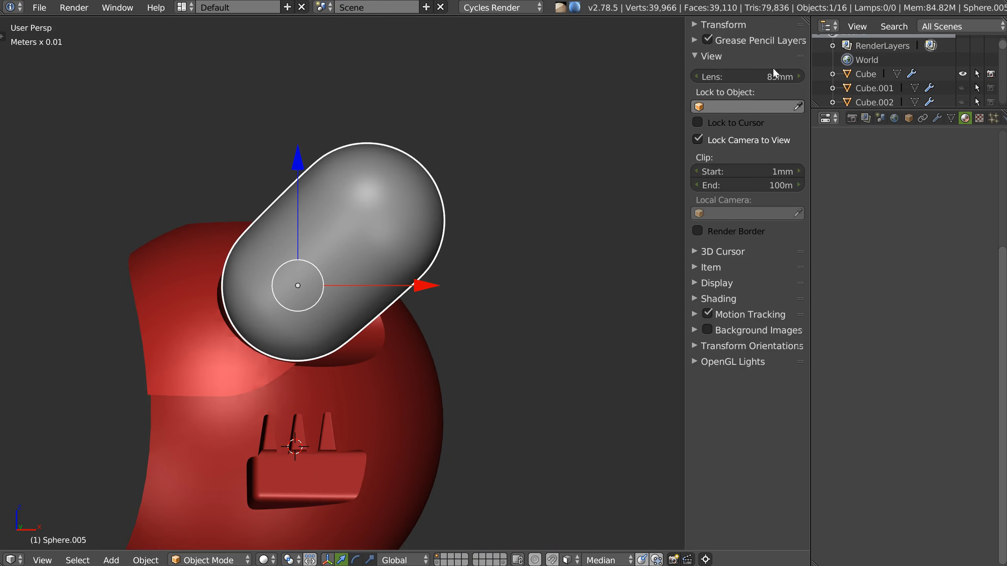
left_click(697, 25)
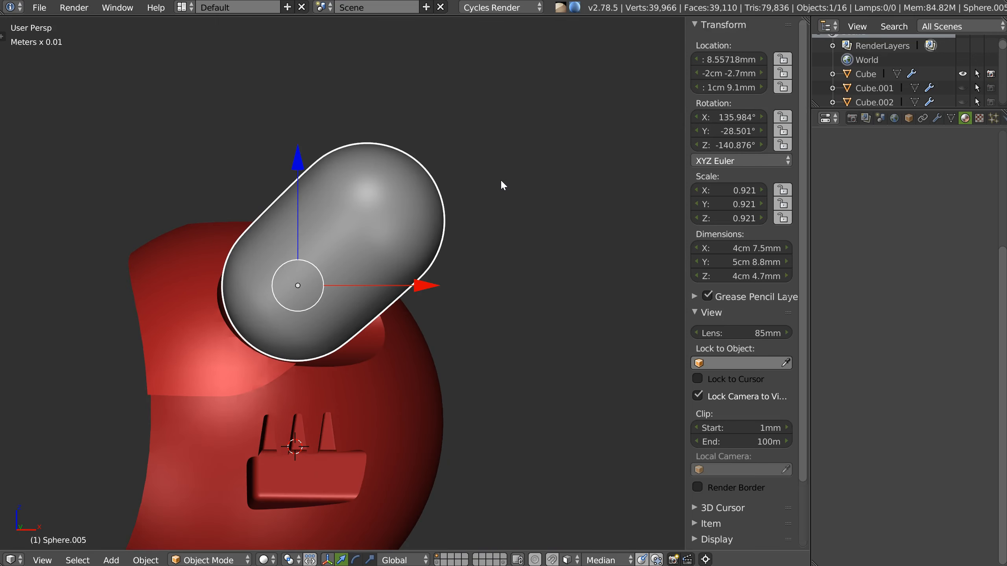
middle_click_drag(464, 181, 462, 186)
key("alt+r")
middle_click_drag(409, 221, 460, 305)
Rotate the capsule -90 degrees on the Z axis so it lies along X in its carved seat
key("space")
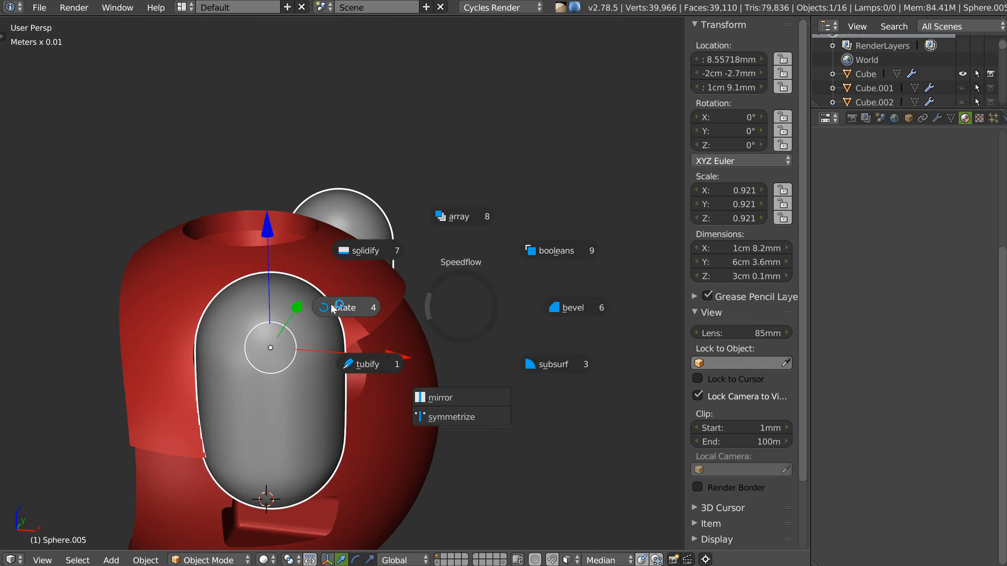
left_click(334, 308)
key("z")
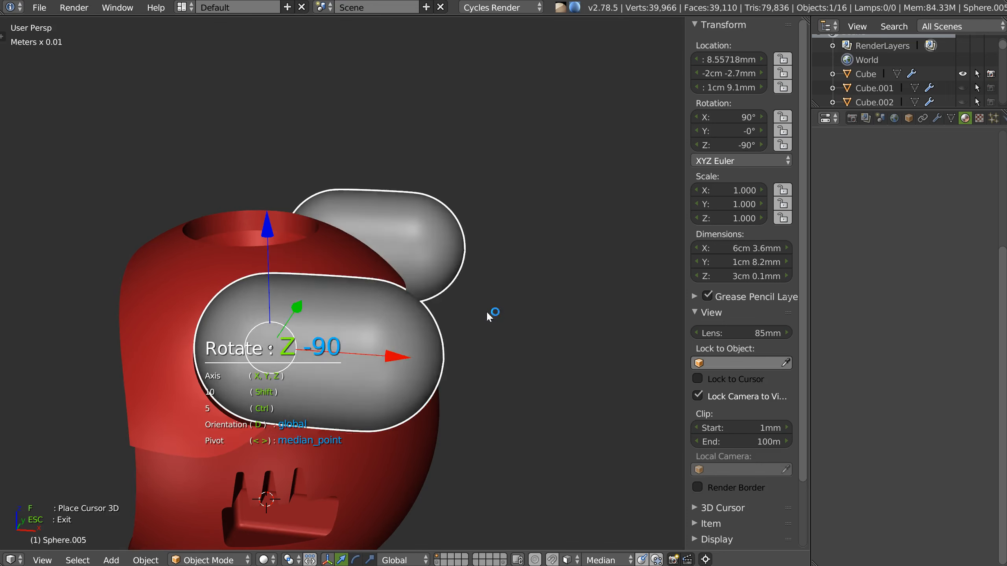
left_click(459, 318)
mouse_move(453, 320)
middle_mouse_down()
mouse_move(465, 304)
mouse_move(449, 307)
middle_mouse_up()
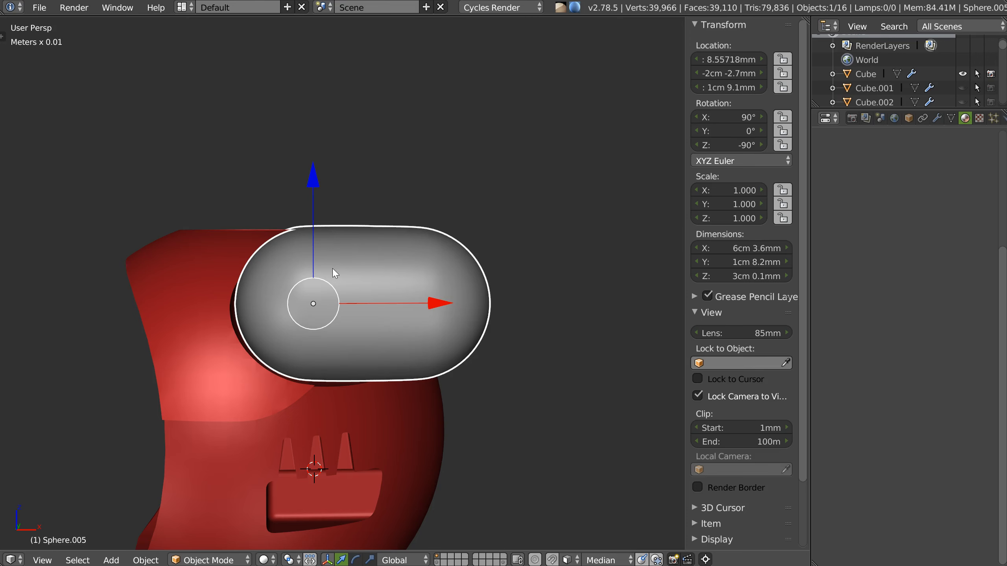
Add a 2 × 2 × 2 SpeedSculpt lattice around the capsule and open the lattice for editing
middle_click_drag(398, 262, 443, 272)
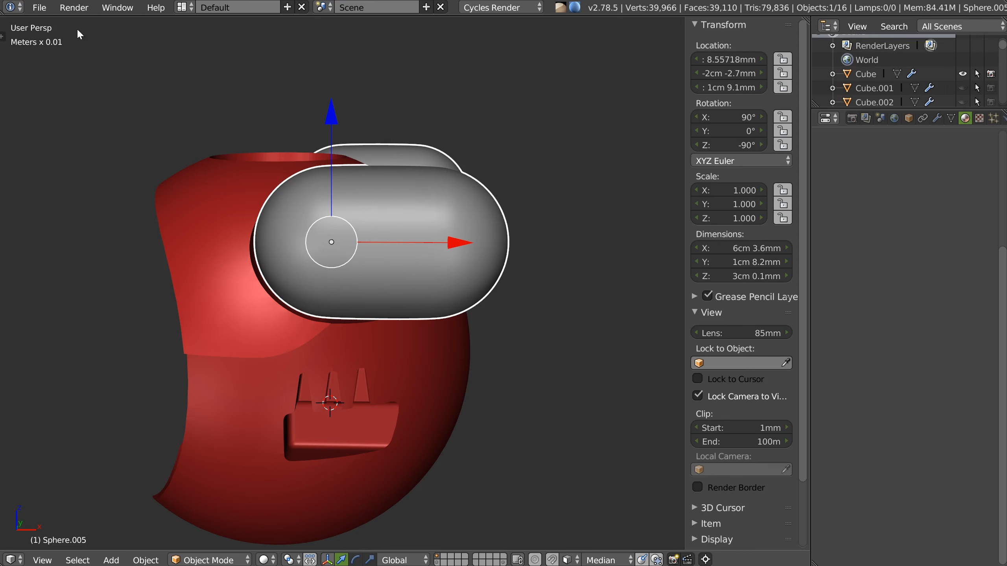
left_click(2, 36)
left_click(50, 25)
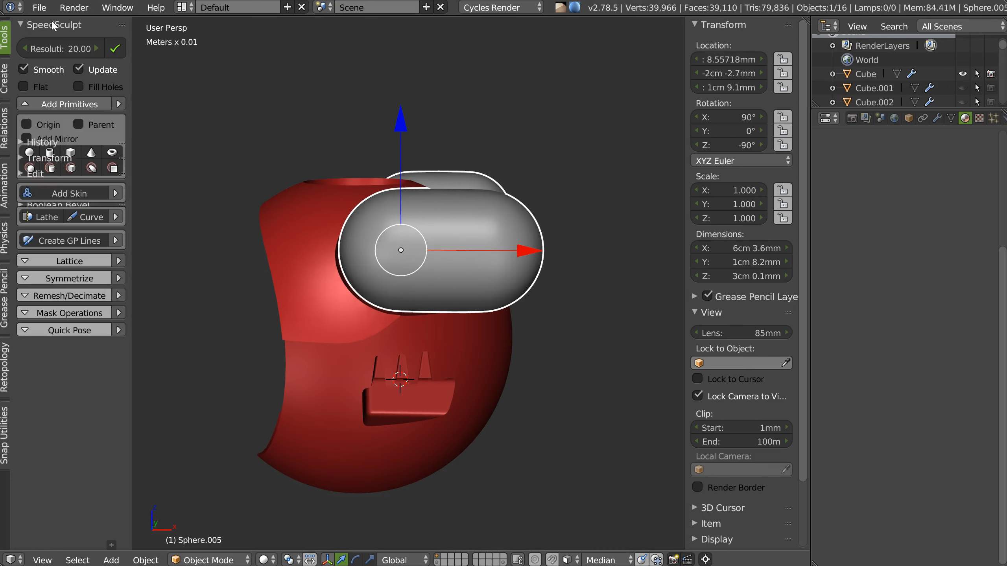
left_click(56, 262)
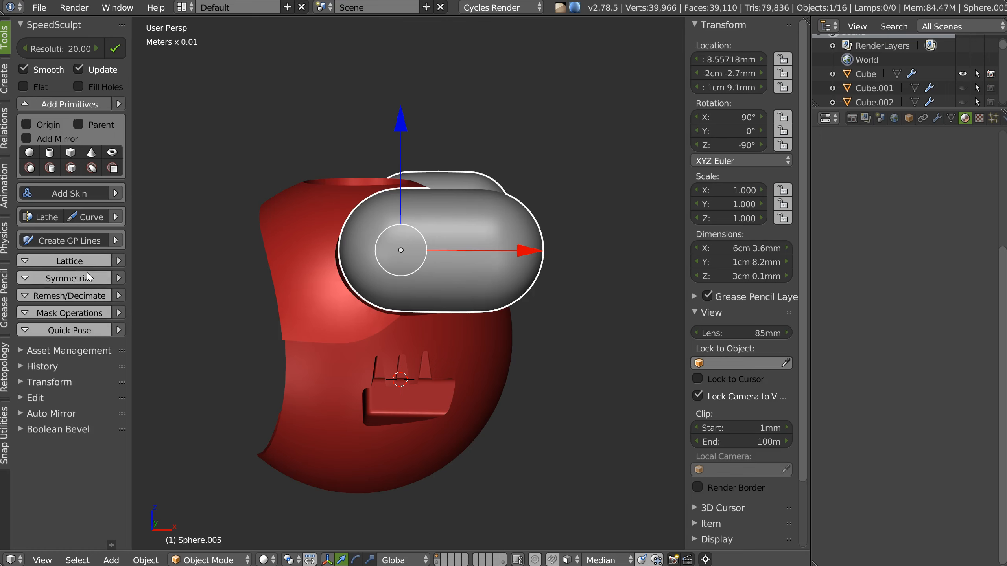
left_click(67, 343)
mouse_move(357, 262)
middle_mouse_down()
mouse_move(501, 234)
mouse_move(420, 226)
mouse_move(414, 210)
middle_mouse_up()
key("Tab")
key("Tab")
Select the four lattice points at the capsule's outer end and scale them down to about 0.3 to taper it
right_click(405, 223)
mouse_move(404, 162)
left_mouse_down("ctrl")
mouse_move(392, 317)
mouse_move(368, 309)
left_mouse_up("ctrl")
middle_click_drag(551, 254, 579, 239)
key("s")
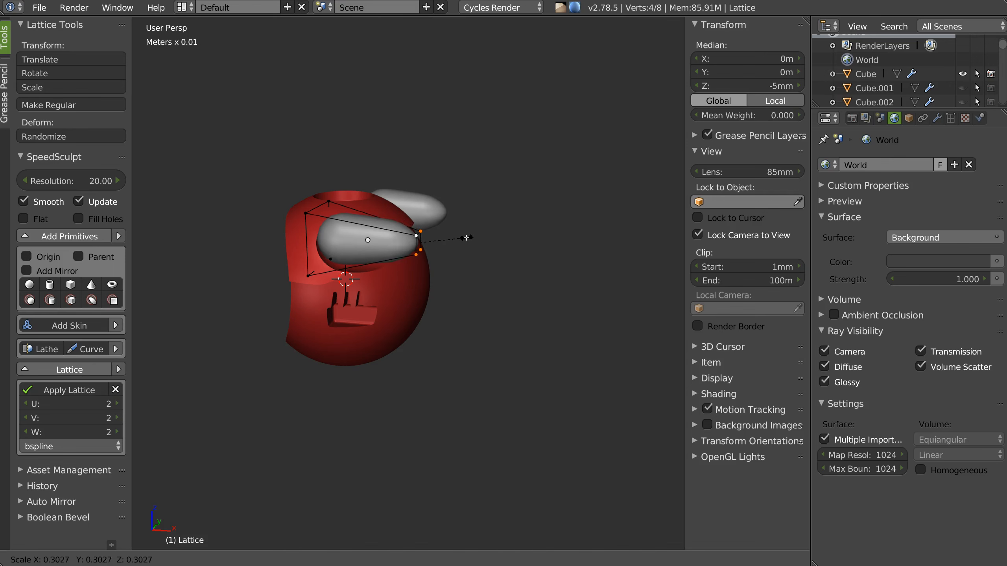
left_click(460, 236)
middle_click_drag(411, 235, 434, 229)
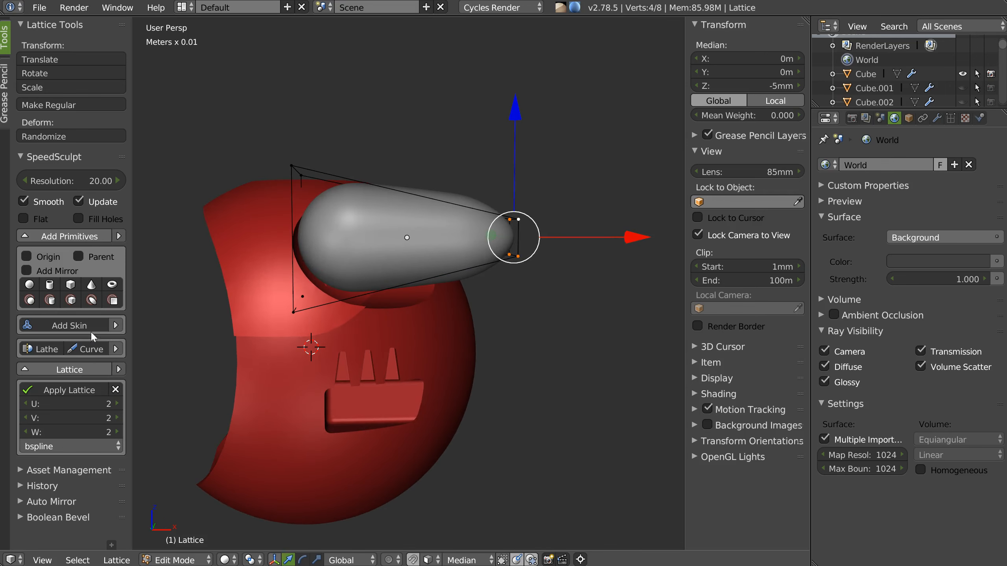
Set the lattice resolution to U 2, V 2 and W 5 for extra control rings along the capsule
left_click(116, 404)
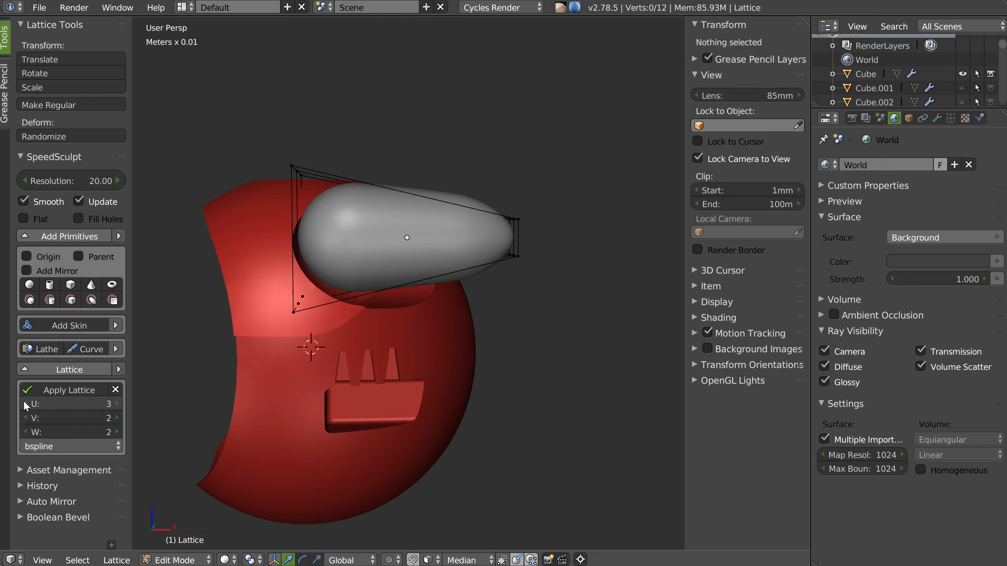
left_click(24, 403)
left_click(117, 417)
left_click(117, 417)
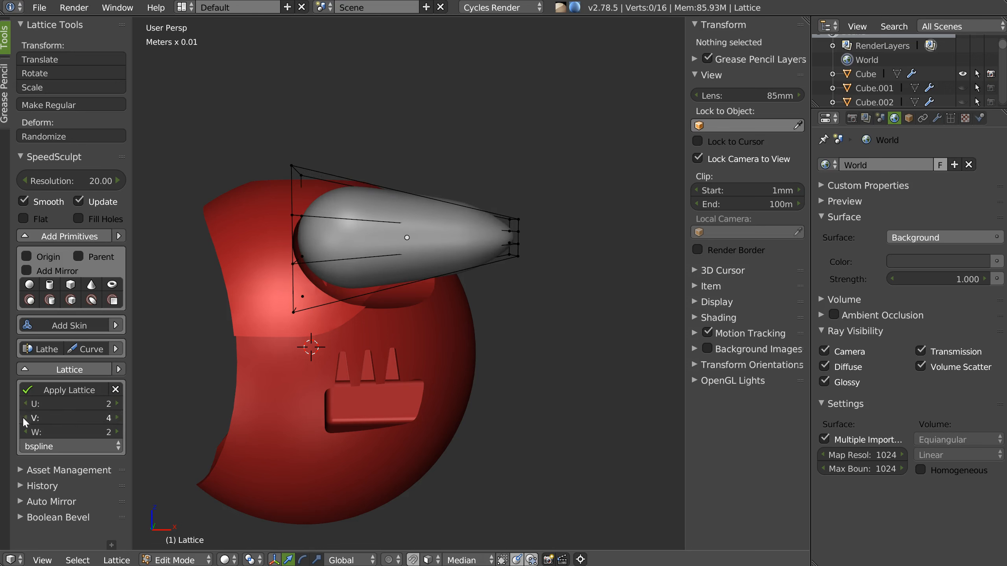
left_click(25, 418)
left_click(24, 418)
left_click(117, 431)
left_click(118, 431)
left_click(117, 431)
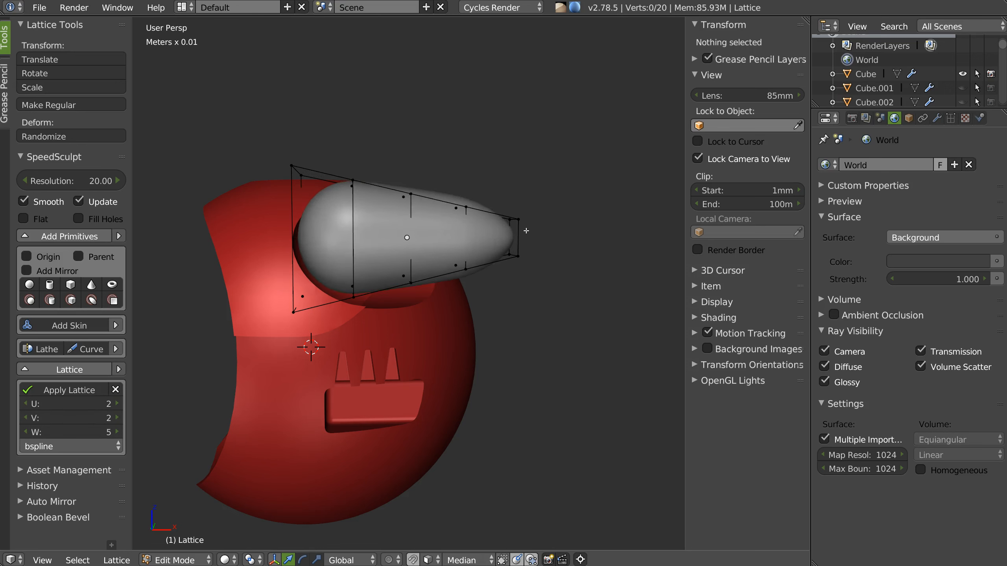
Select the lattice ring just before the capsule's narrow tip and adjust its scale freehand
middle_click_drag(526, 231, 458, 215)
key("c")
left_click(458, 214)
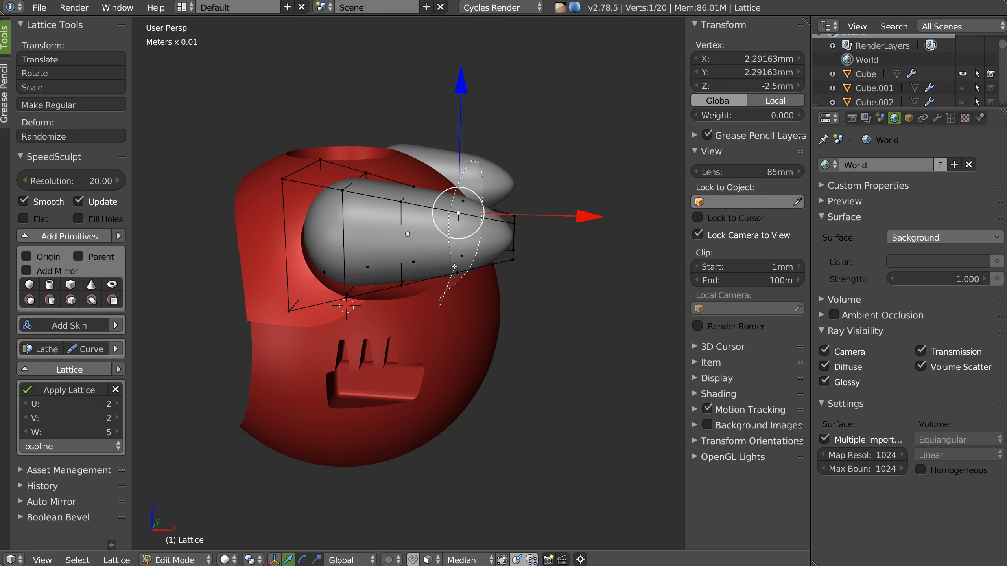
key("Escape")
key("s")
left_click(557, 254)
Scale the middle lattice ring down to about 0.65 to slim the capsule's centre
right_click(401, 203)
mouse_move(433, 214)
left_mouse_down("ctrl")
mouse_move(425, 163)
mouse_move(425, 238)
left_mouse_up("ctrl")
key("s")
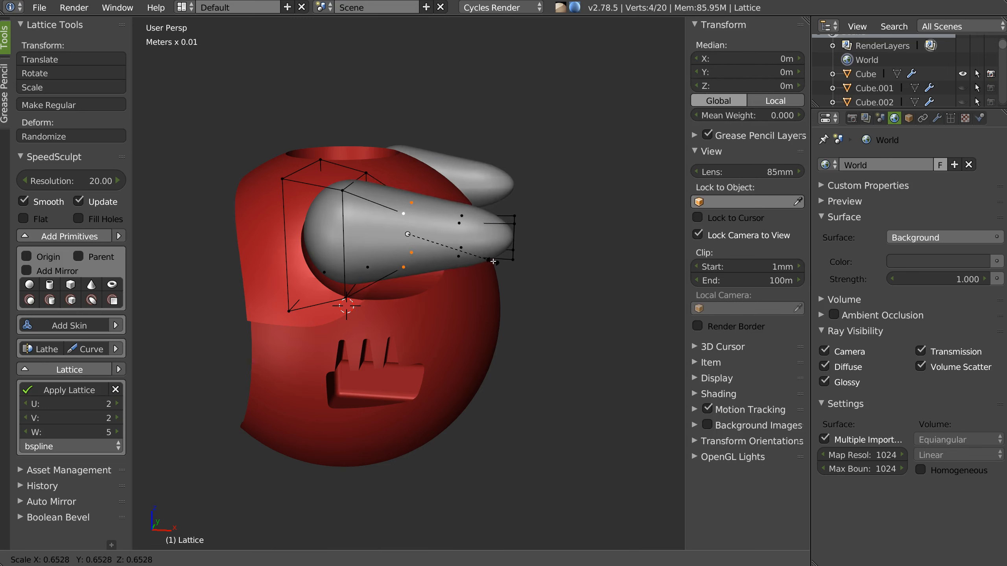
left_click(495, 259)
Select the lattice ring next to the capsule's wide end and scale it up to swell that part
right_click(342, 190)
mouse_move(383, 163)
left_mouse_down("ctrl")
mouse_move(369, 201)
mouse_move(384, 190)
left_mouse_up("ctrl")
left_click_drag(382, 265, 386, 284, "ctrl")
key("s")
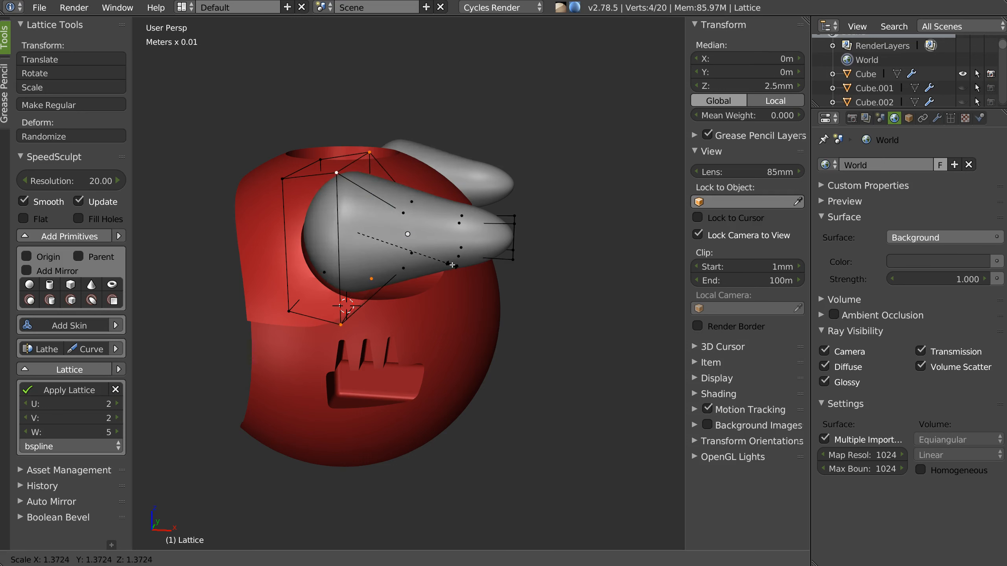
left_click(444, 265)
Finish editing the lattice and apply its deformation to the capsule
middle_click_drag(445, 265, 450, 256)
key("Tab")
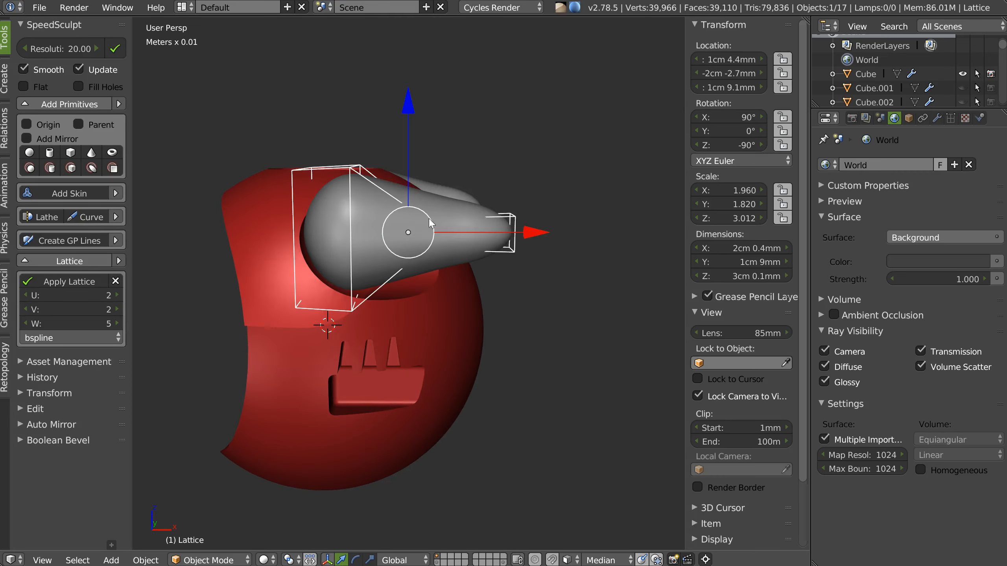
middle_click_drag(382, 265, 387, 266)
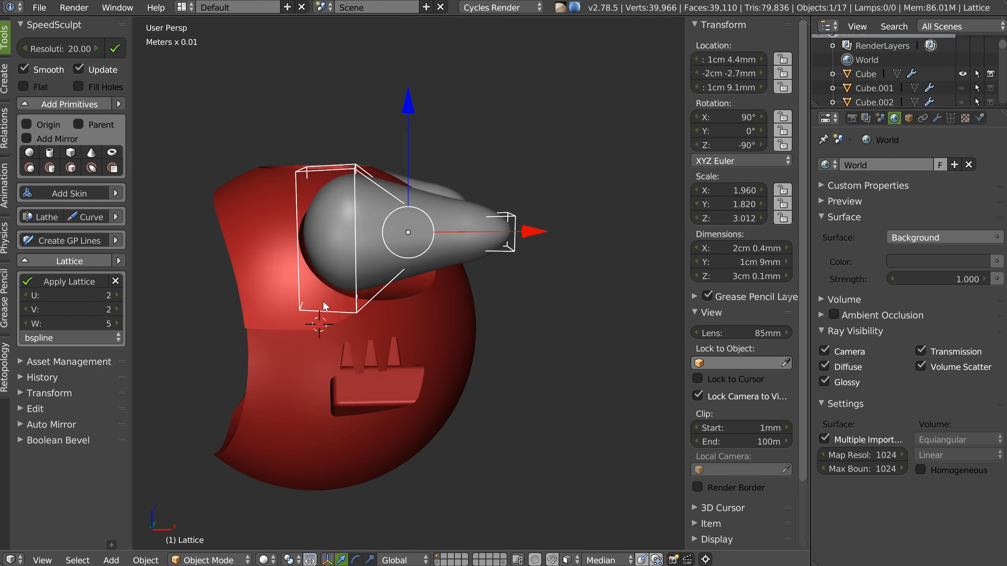
left_click(59, 280)
Add a 2 cm cube over the tapered capsule's tip in front view
middle_click_drag(462, 221, 443, 256)
right_click(424, 240)
key("KP_3")
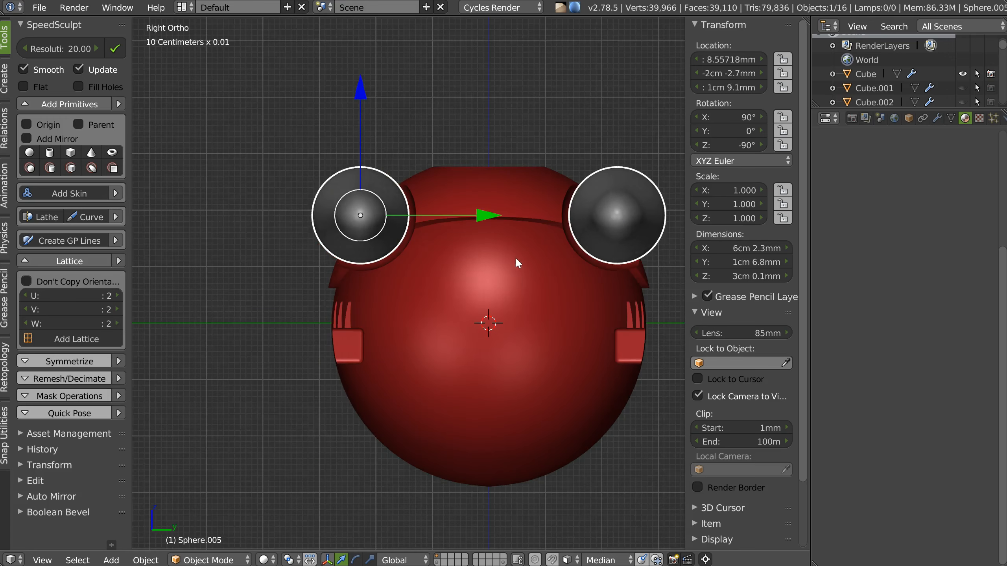
key("KP_1")
scroll(435, 175, "up", 2)
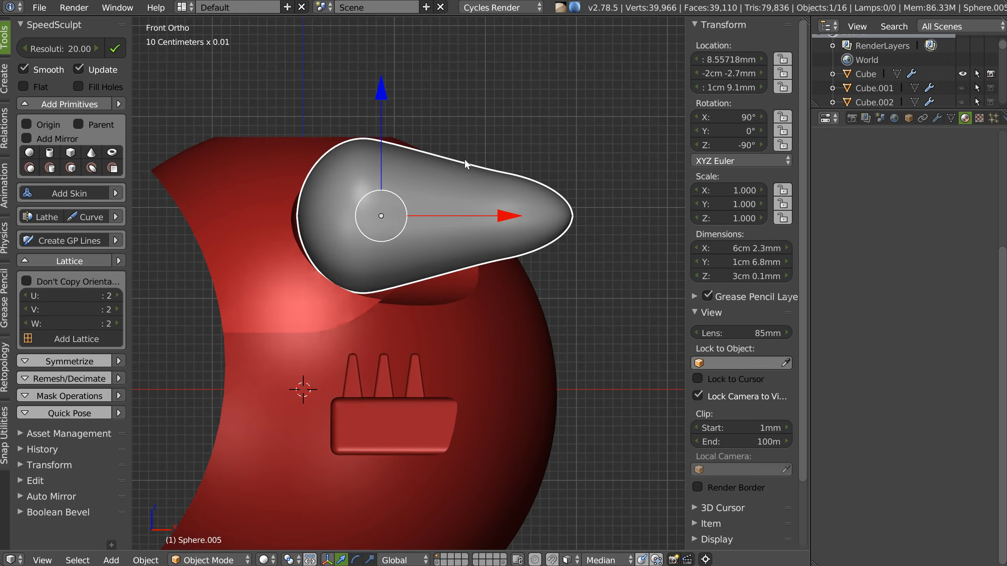
right_click(532, 252)
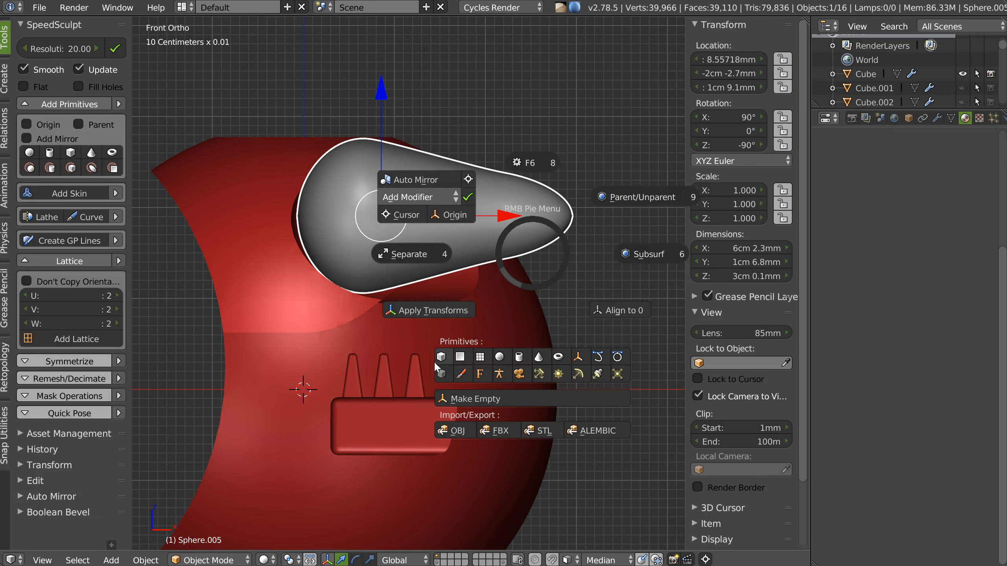
left_click(446, 359)
left_click(567, 206)
Split the capsule with a Speedflow boolean, using the cube as cutter to separate the tip
right_click(452, 243, "shift")
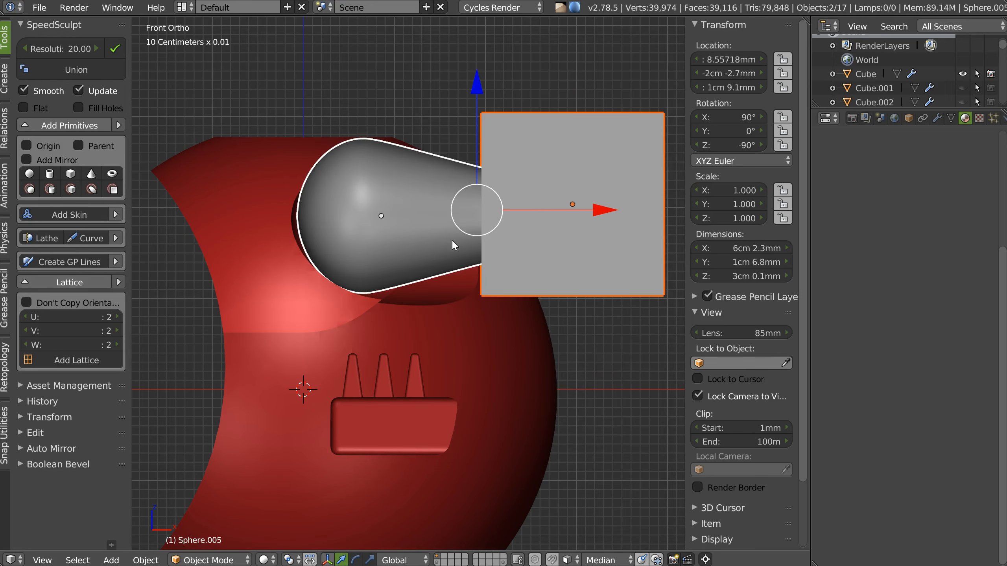
key("q")
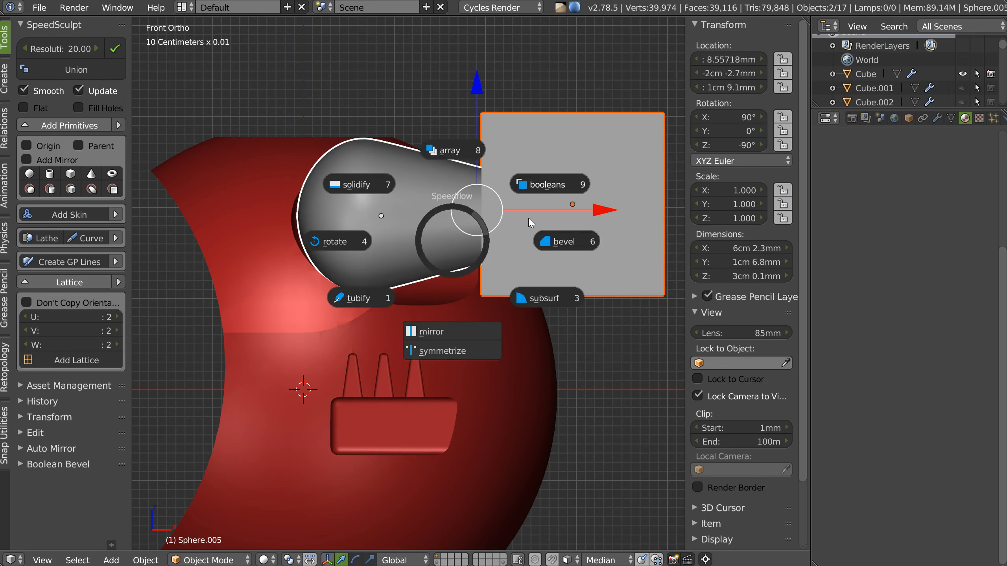
left_click(549, 196)
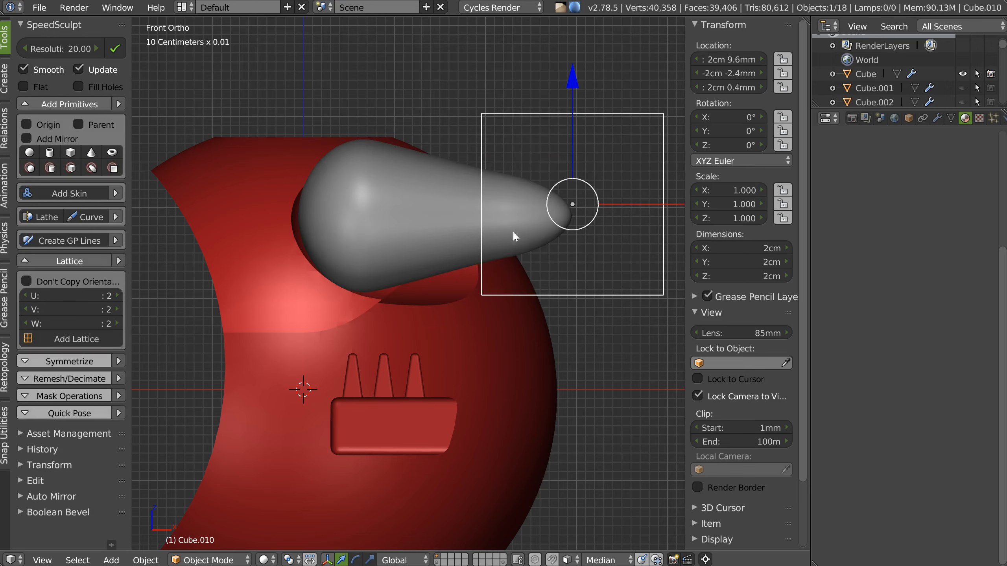
Parent the cutter cube and the separated tip to the capsule's main piece
right_click(440, 233, "shift")
key("q")
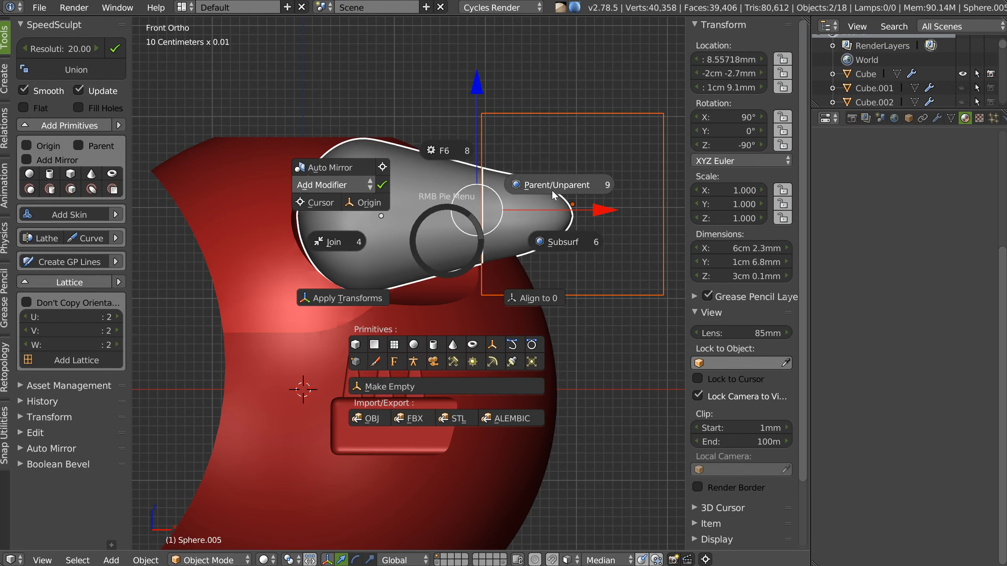
left_click(546, 190)
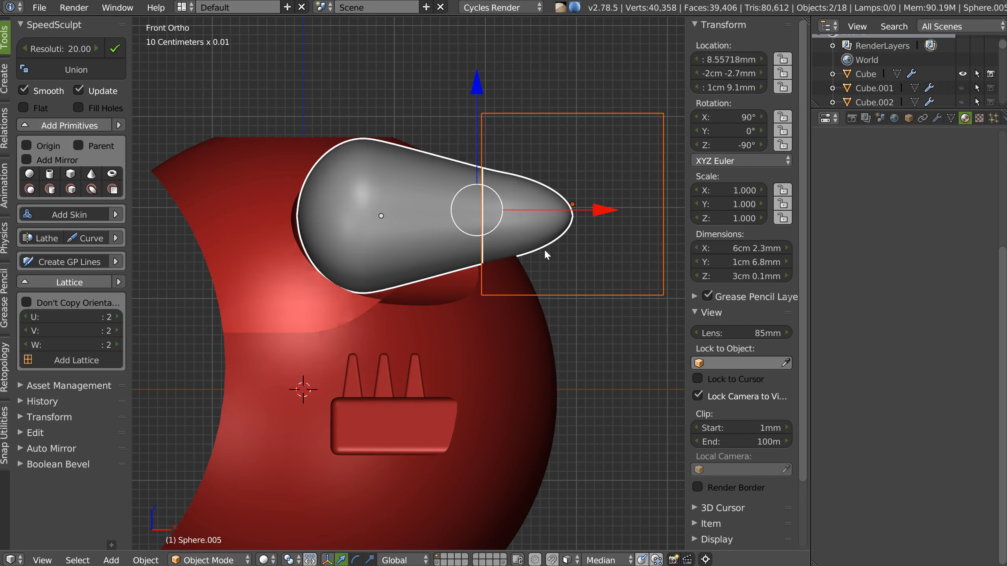
left_click(531, 243)
left_click(435, 258, "shift")
key("q")
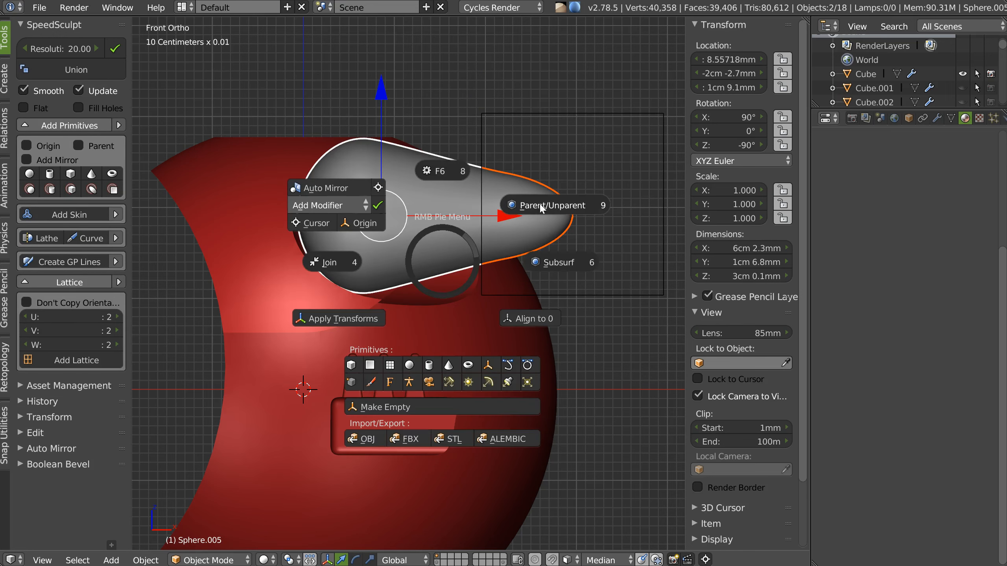
left_click(547, 206)
Tilt the capsule's main piece upward with a freehand trackball rotation to about X 153°, Y -25°, Z -168°
left_click(441, 246)
left_click(444, 245)
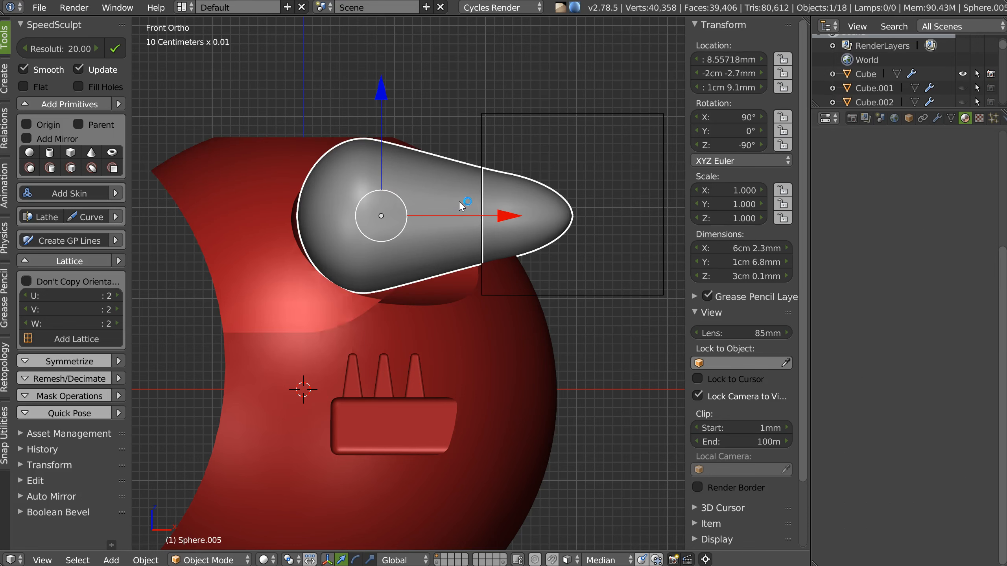
key("r")
key("r")
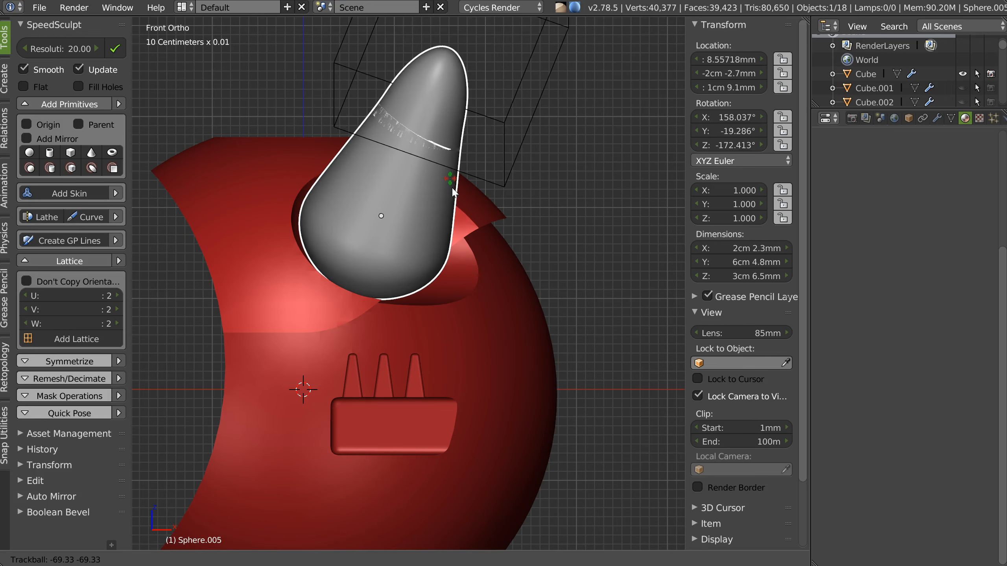
left_click(448, 200)
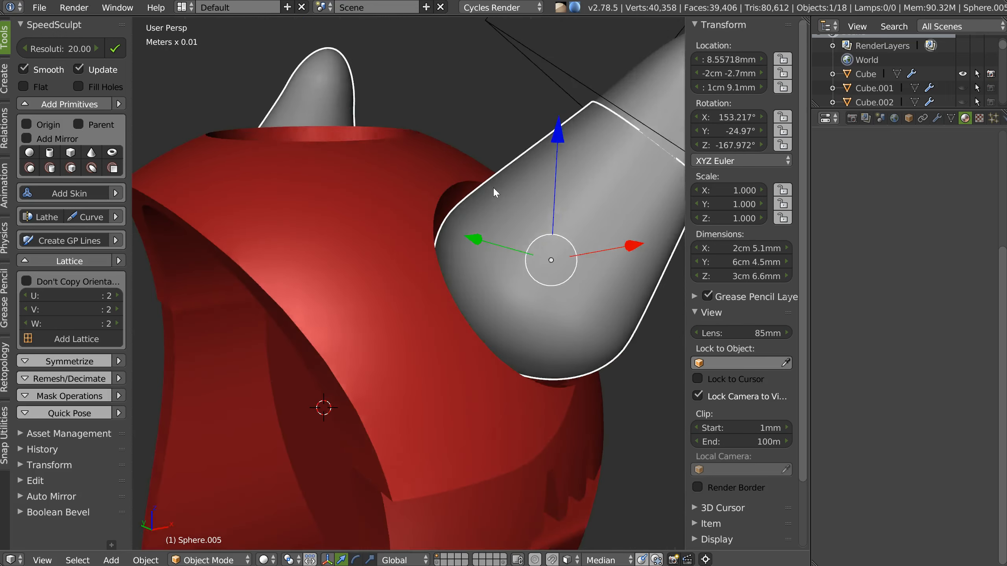
Select the horn tip and add a material in brighter red with a color value of about 0.676
scroll(495, 193, "down", 2)
middle_click_drag(495, 193, 494, 227)
right_click(536, 170)
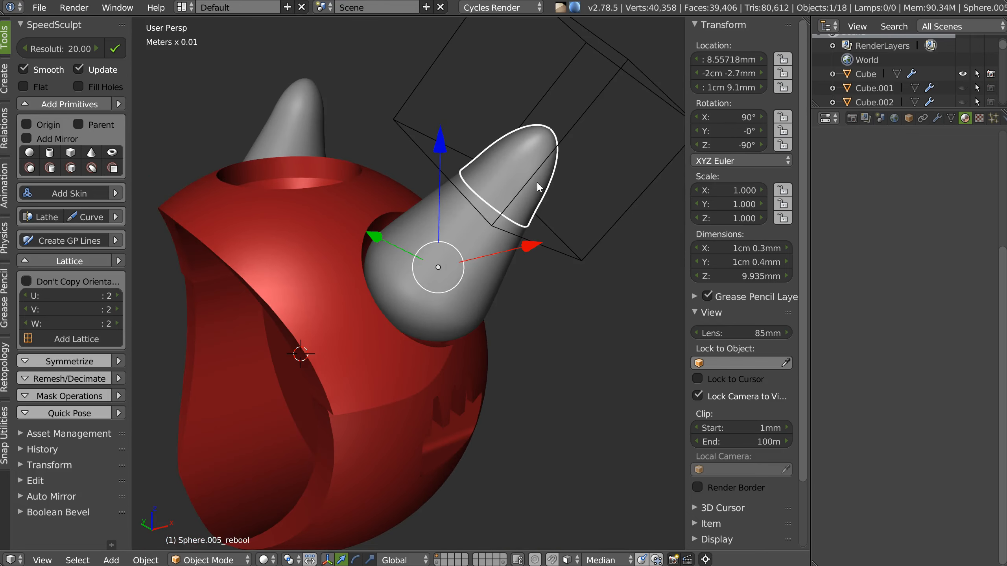
key("space")
left_click(520, 349)
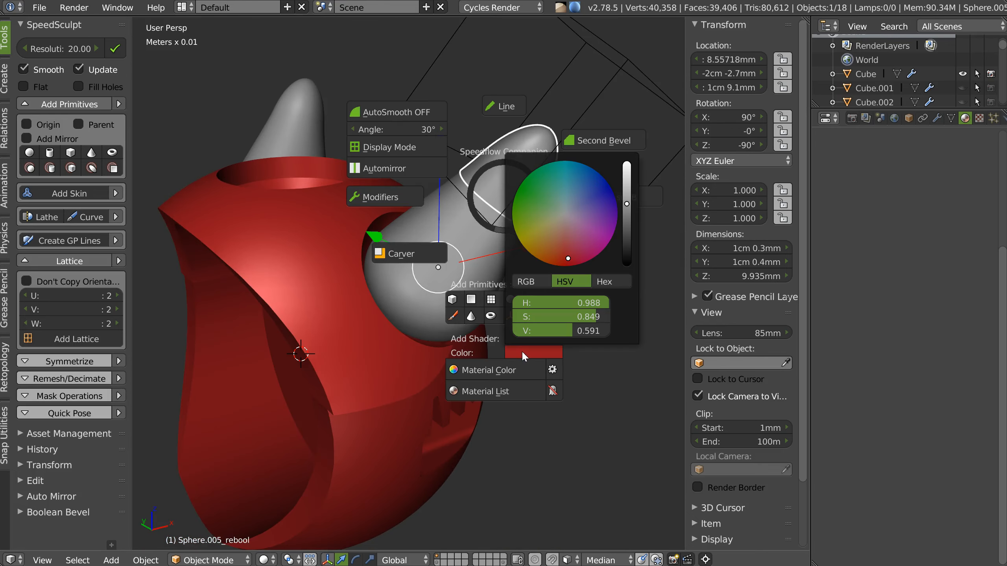
left_click_drag(628, 206, 627, 207)
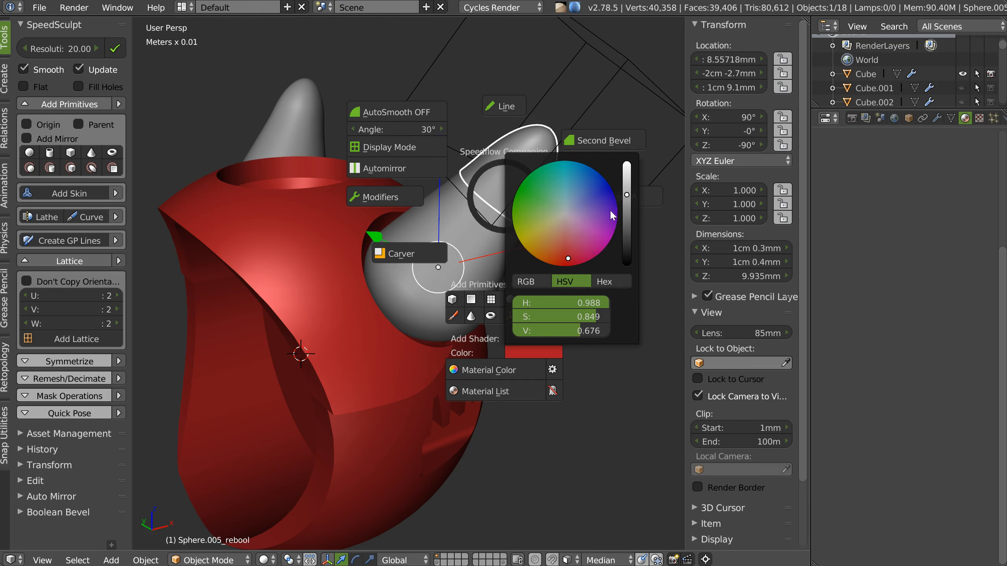
key("space")
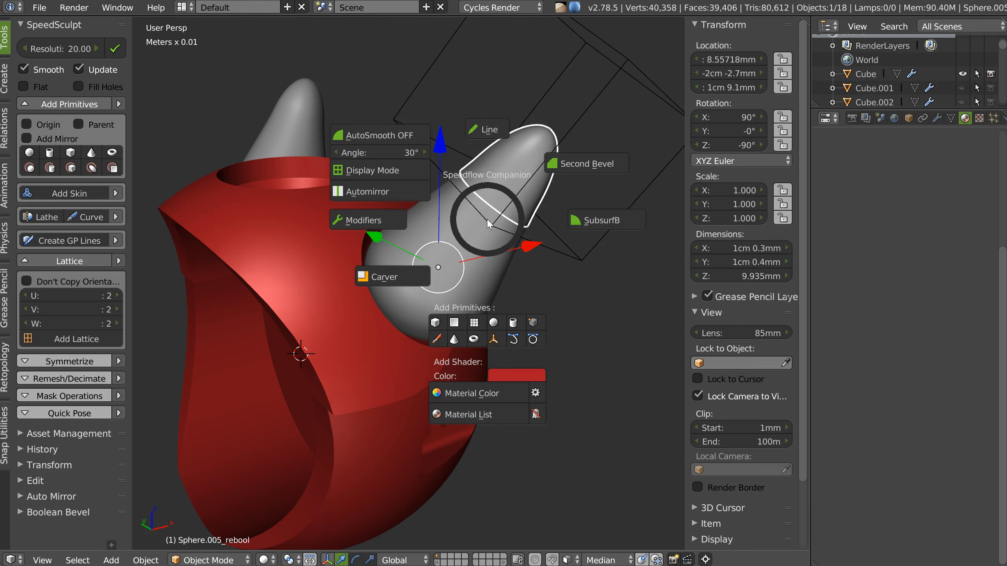
left_click(468, 392)
Select the horn bodies and add a material in a darker red with a color value of about 0.506
right_click(476, 301)
key("space")
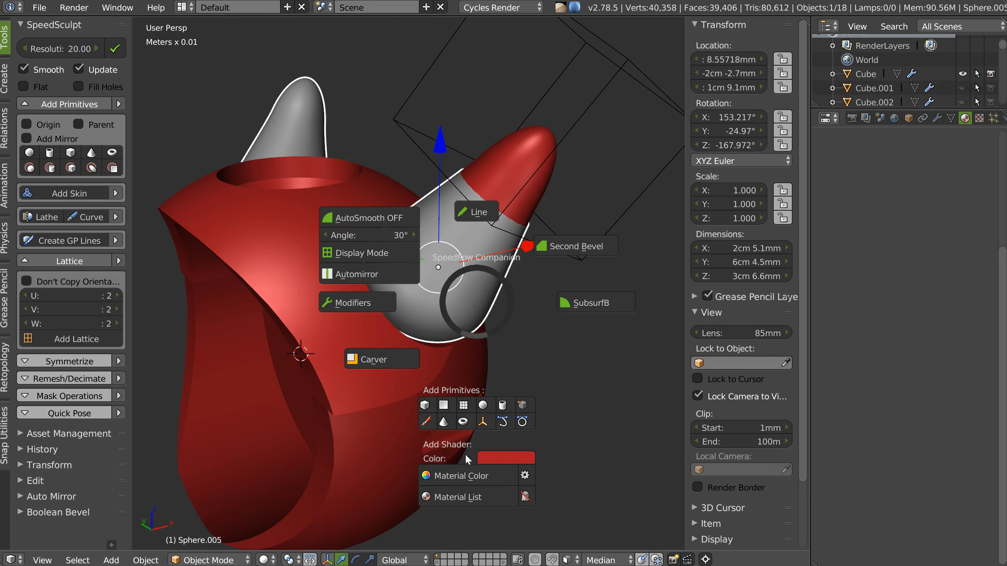
left_click(494, 458)
left_click_drag(601, 304, 600, 321)
key("space")
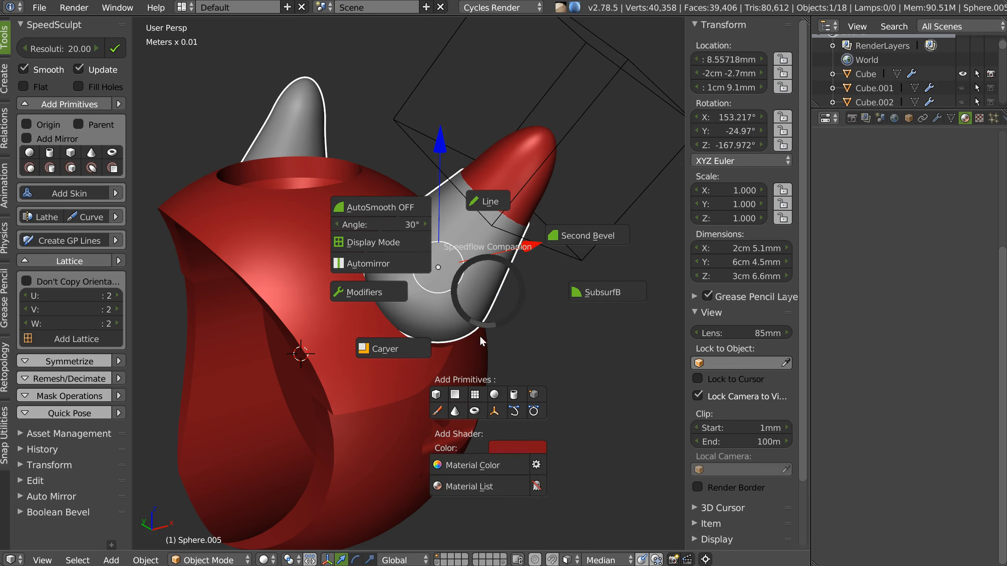
left_click(473, 460)
Select the cutter cube around the horn tip and scale it down uniformly to about 0.475
middle_click_drag(470, 280, 440, 211)
right_click(557, 199)
scroll(460, 231, "up", 4)
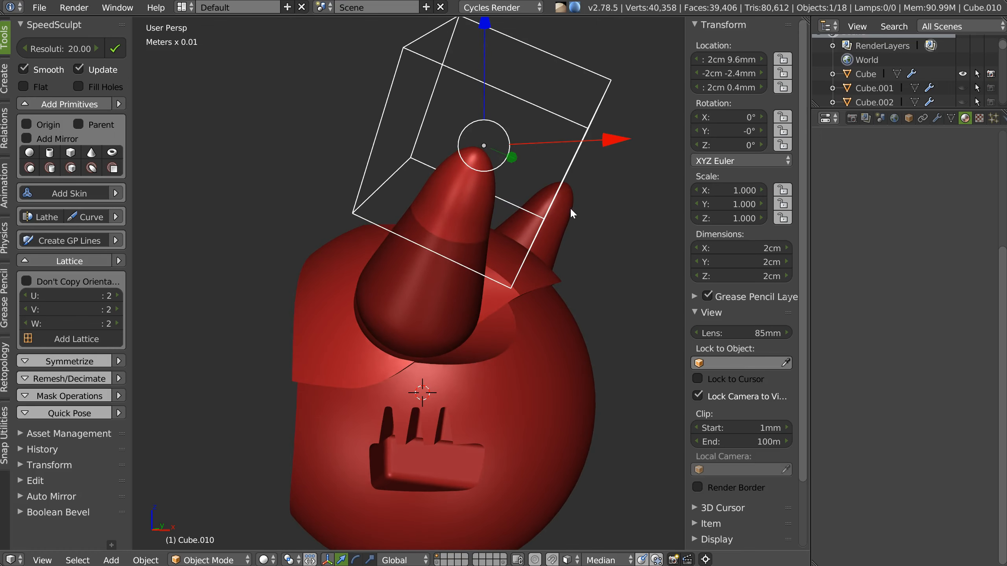
key("s")
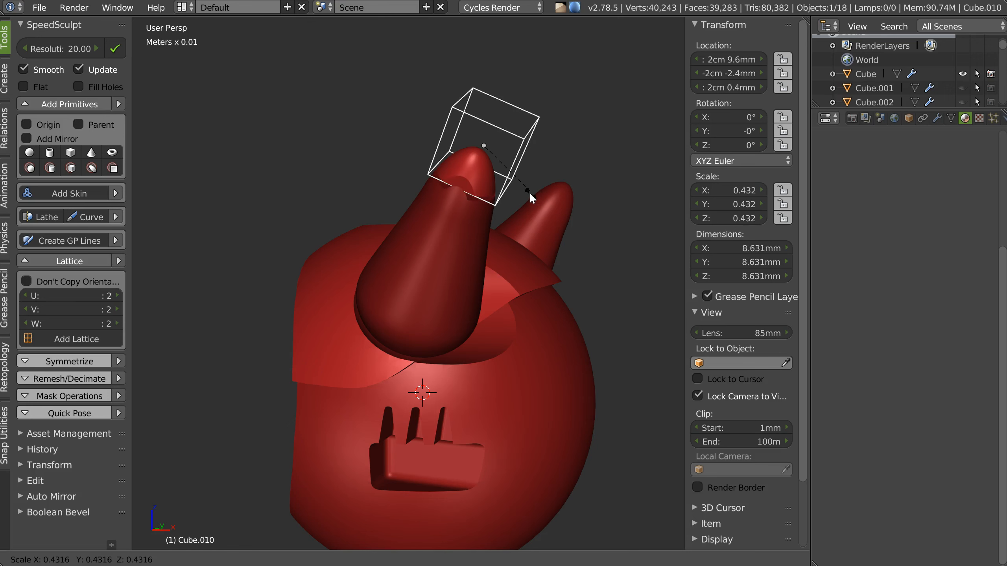
left_click(492, 206)
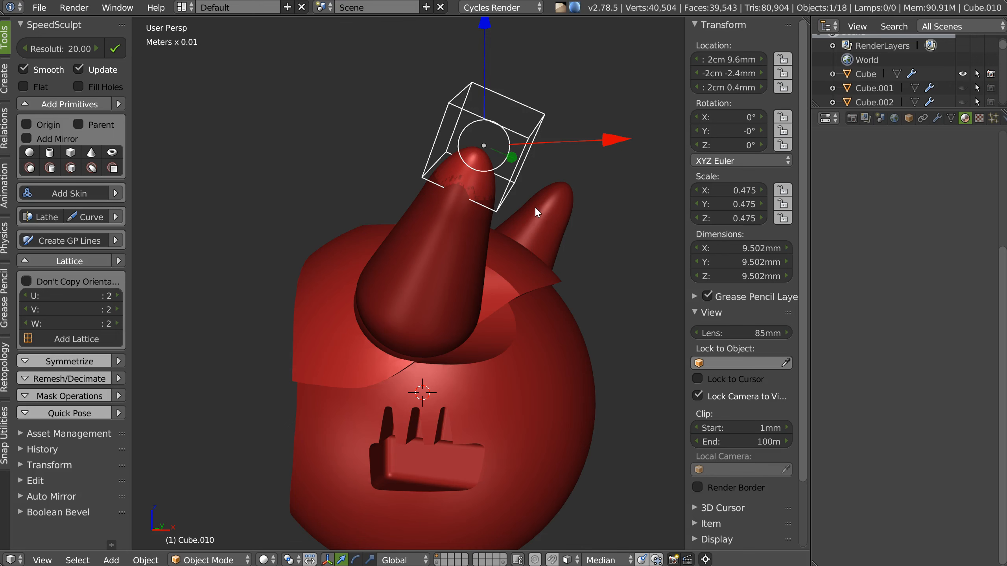
middle_click_drag(527, 214, 437, 212)
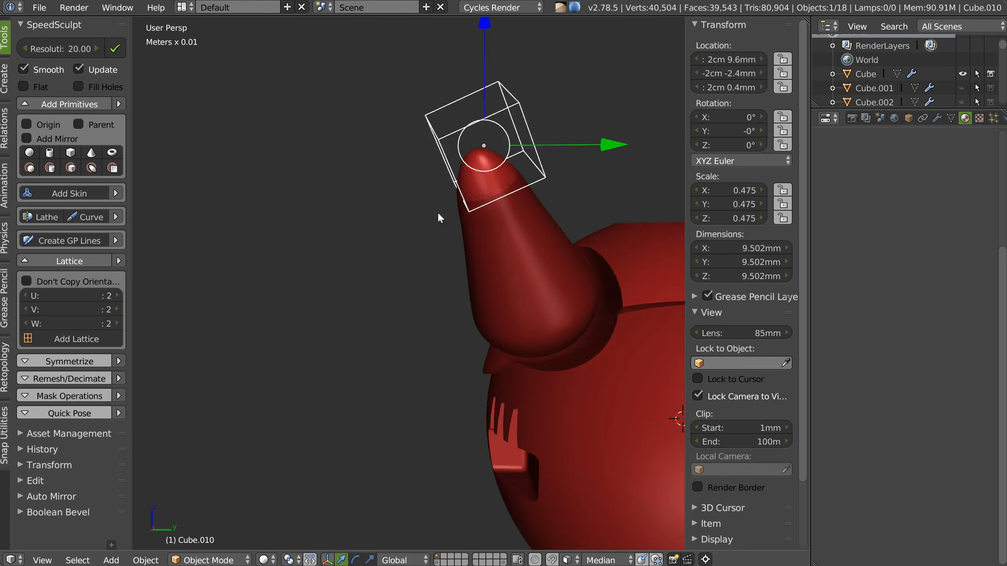
scroll(495, 203, "up", 3)
middle_click_drag(516, 182, 452, 199, "shift")
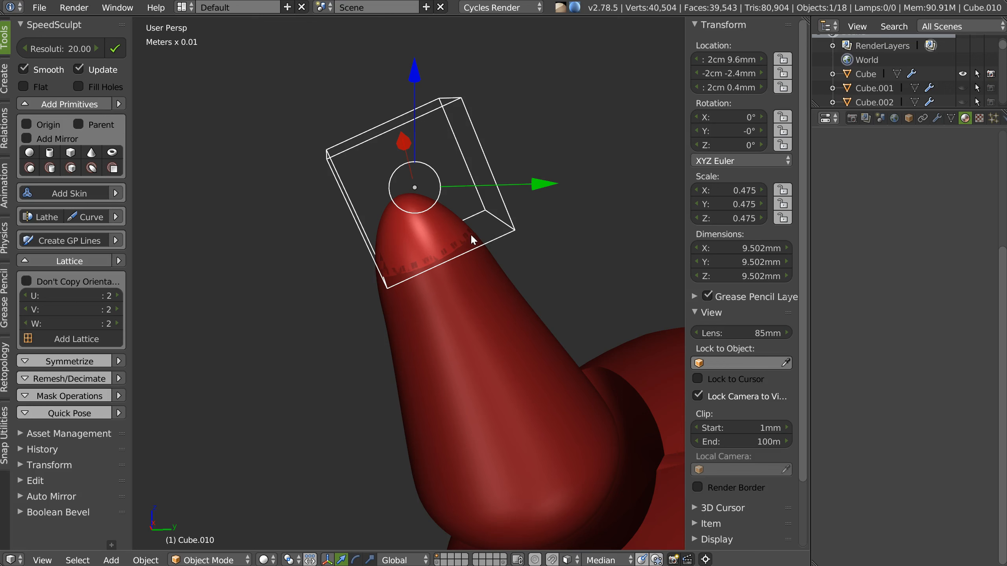
Switch the transform orientation to Local and move the cutter cube about 1.5 mm along its Z axis
middle_click_drag(471, 235, 474, 268)
key("alt+space")
left_click(582, 245)
middle_click_drag(582, 245, 527, 142)
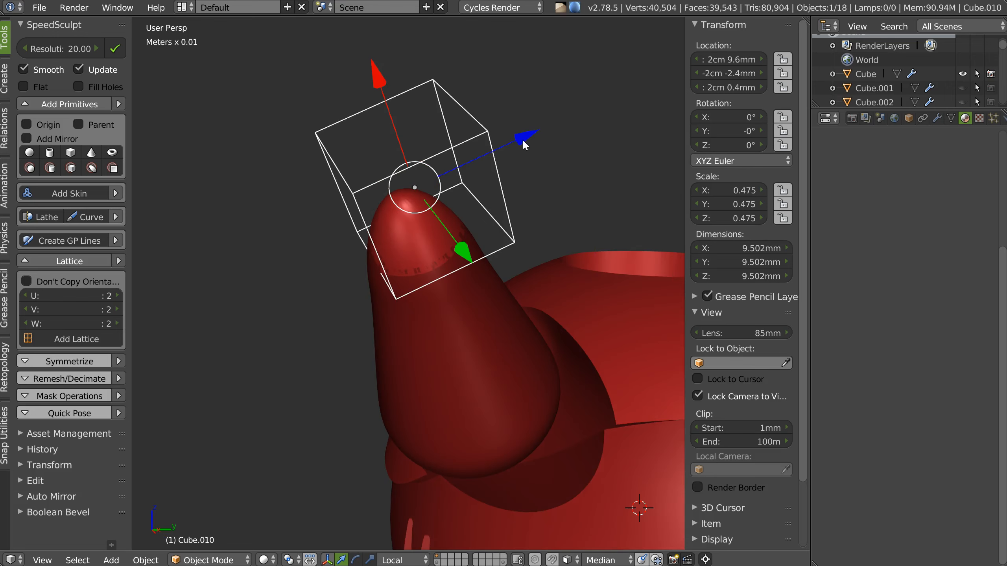
left_click_drag(515, 145, 545, 165)
middle_click_drag(545, 164, 541, 168)
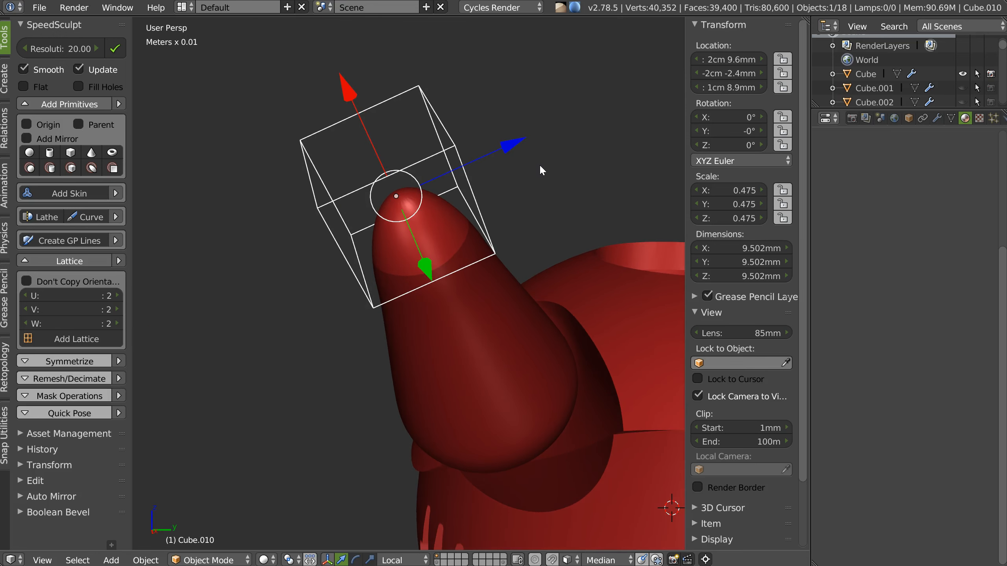
key("s")
key("x")
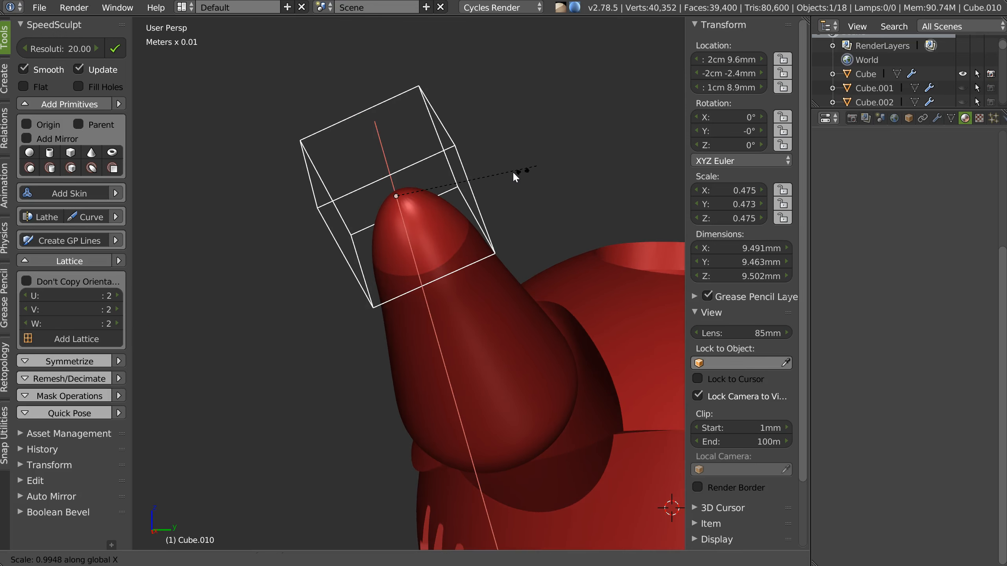
key("x")
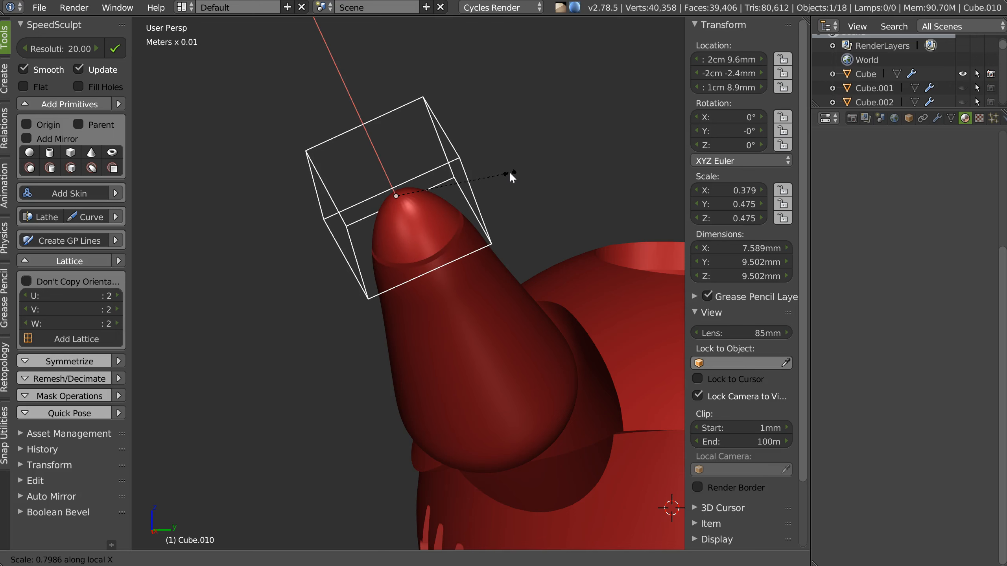
key("Escape")
middle_click_drag(527, 198, 451, 219)
key("w")
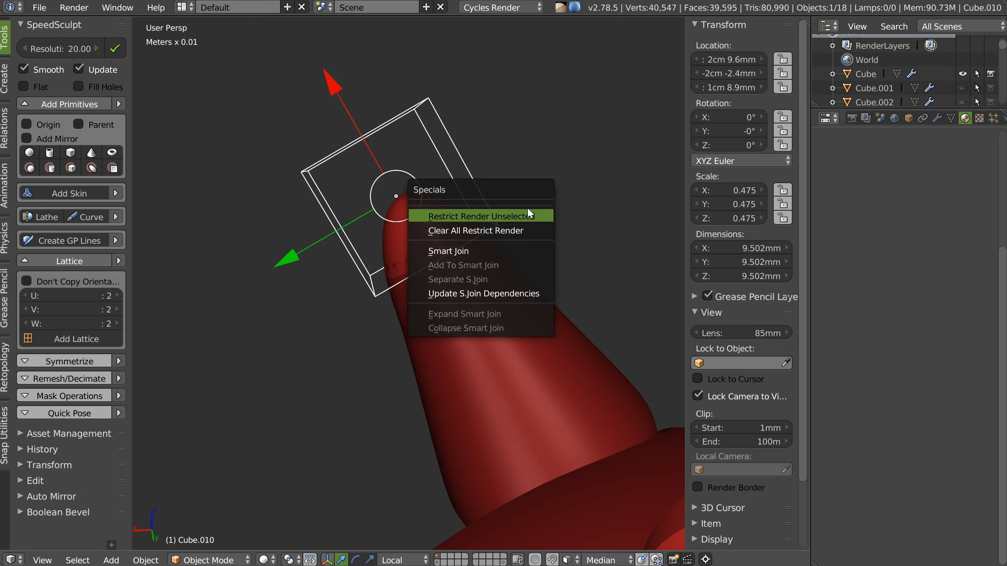
key("Escape")
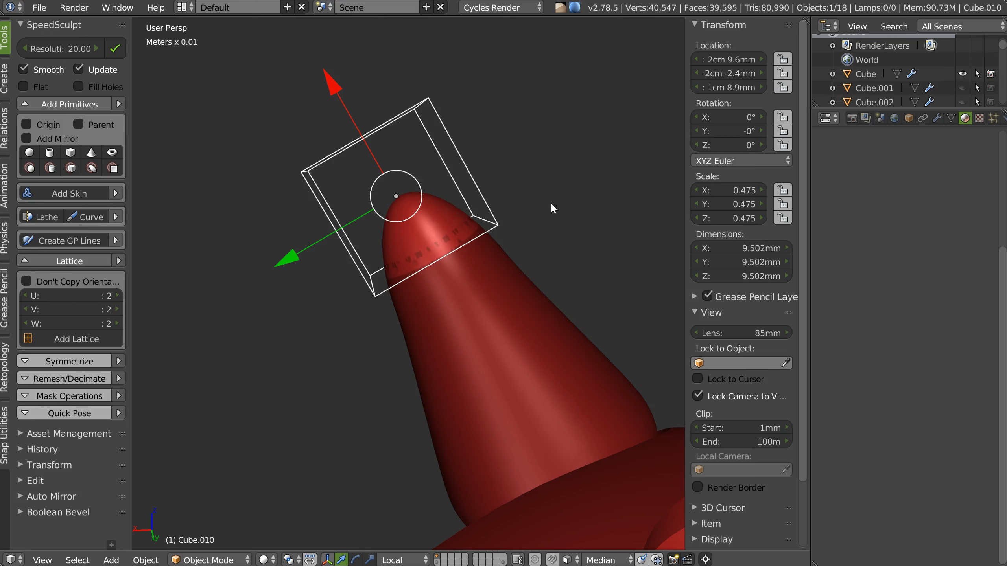
Adjust the cutter cube's uniform scale to about 0.599 so the horn's cut line sits lower
key("s")
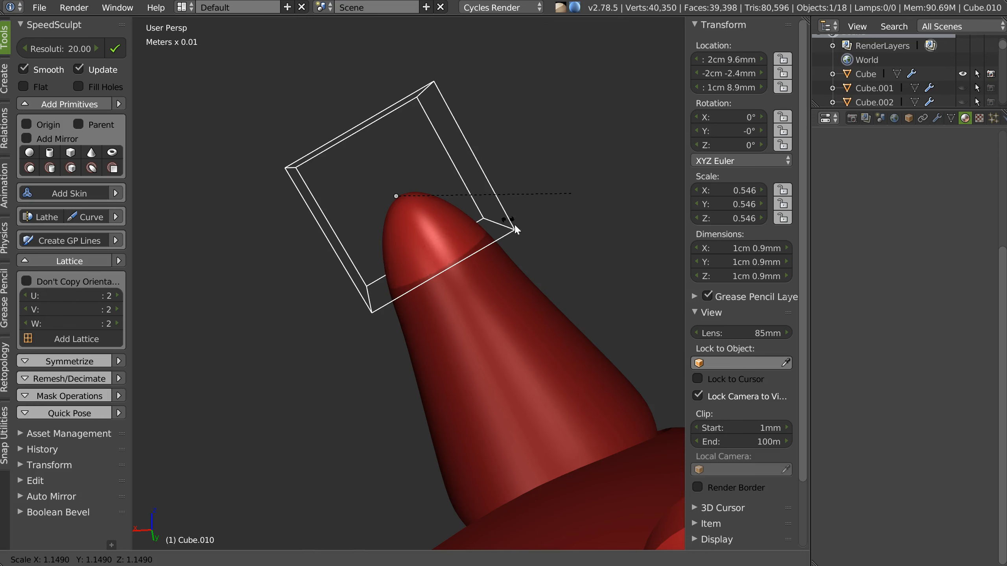
left_click(486, 230)
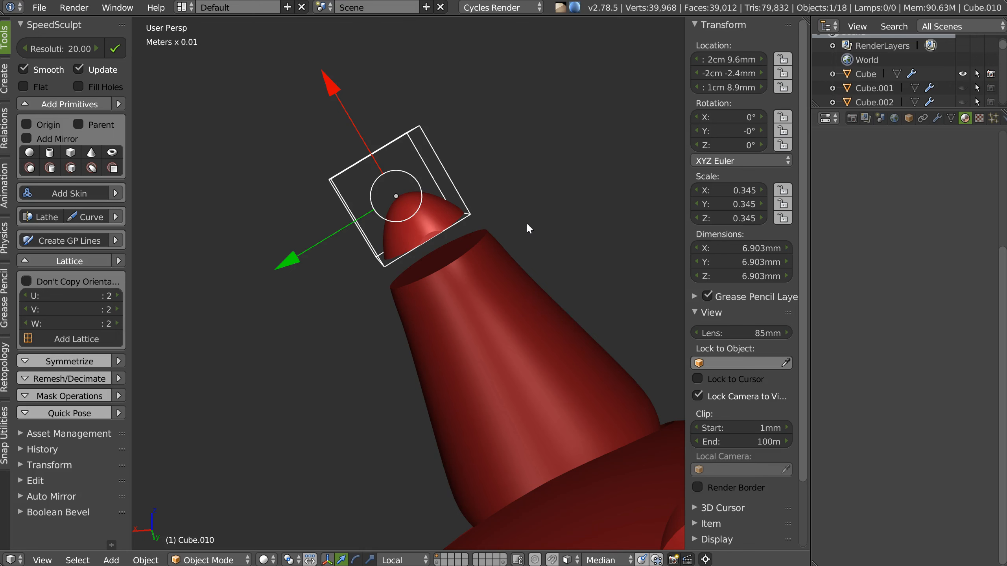
middle_click_drag(536, 208, 472, 232)
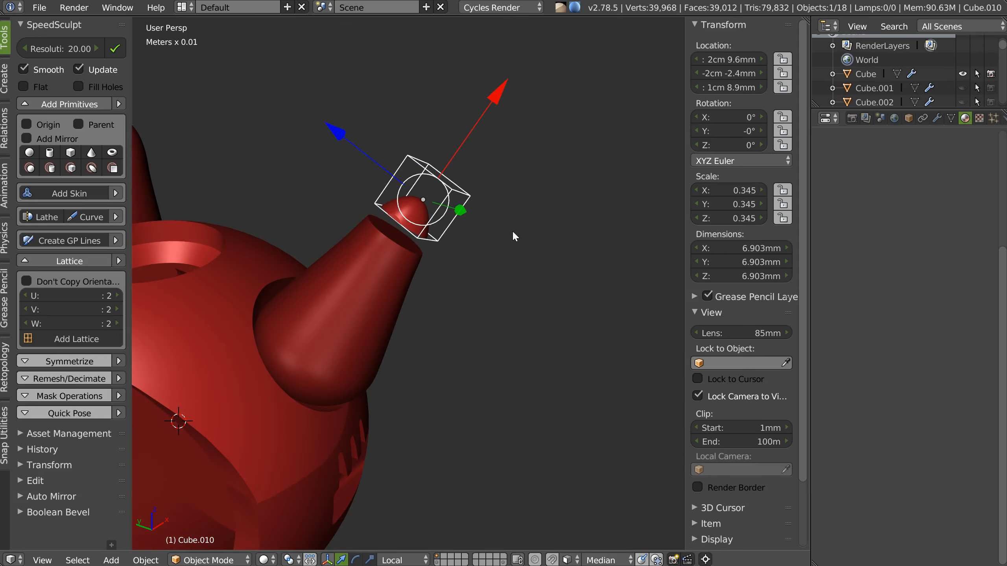
key("s")
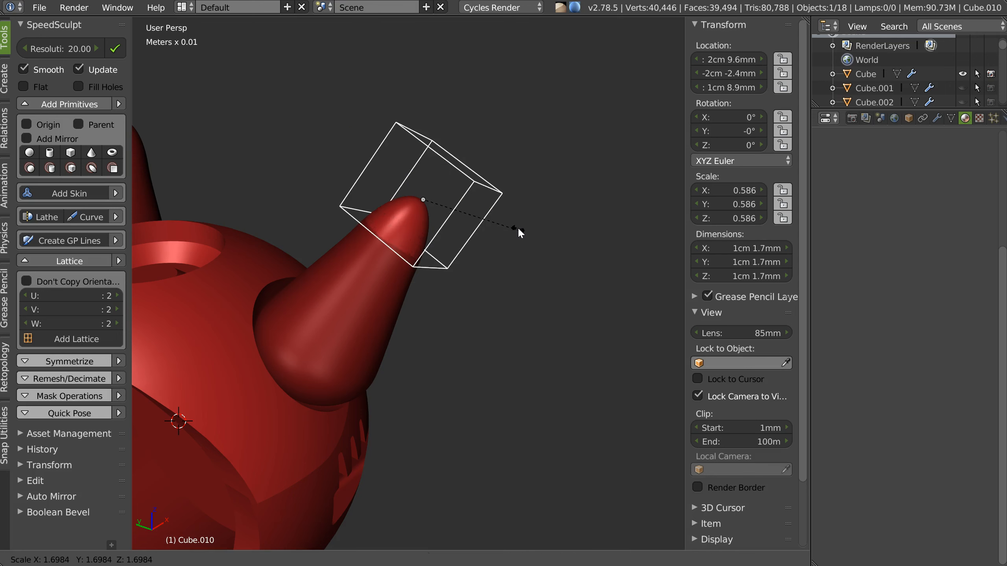
left_click(502, 249)
mouse_move(503, 245)
middle_mouse_down()
mouse_move(507, 226)
mouse_move(490, 239)
middle_mouse_up()
Add a Solidify modifier with a thickness of 0.59 to the cutter cube to form a band around the horn
key("space")
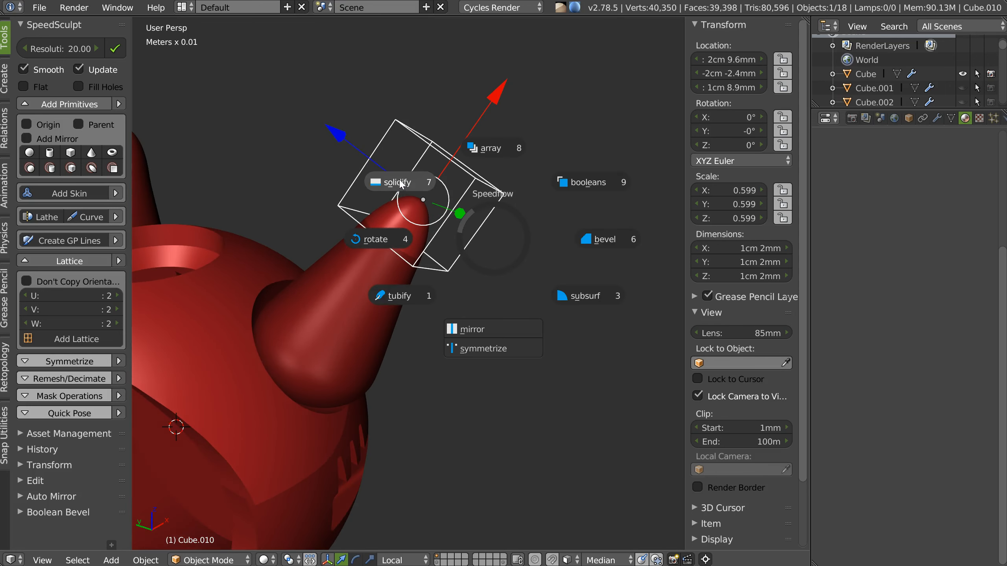
left_click(411, 181)
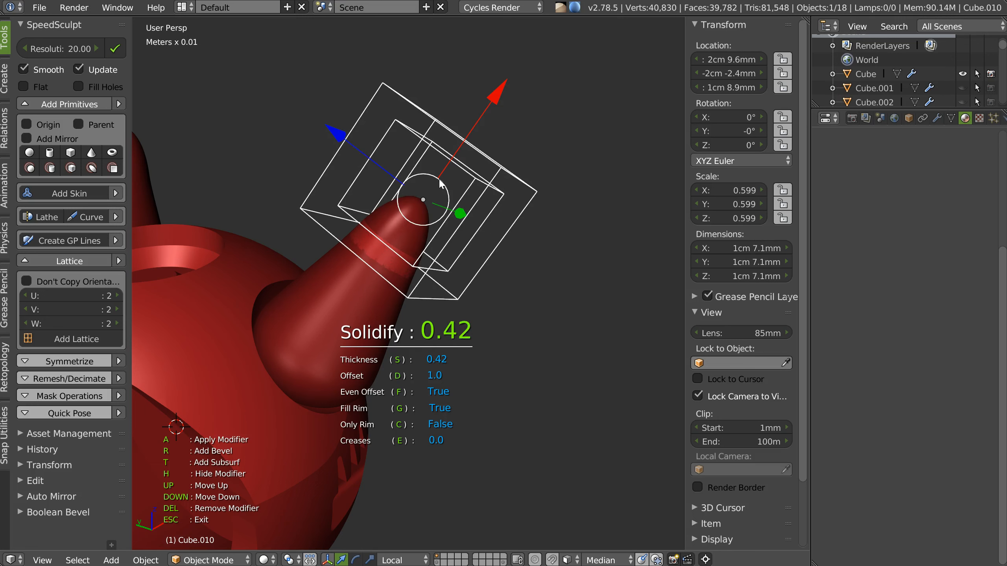
left_click(468, 157)
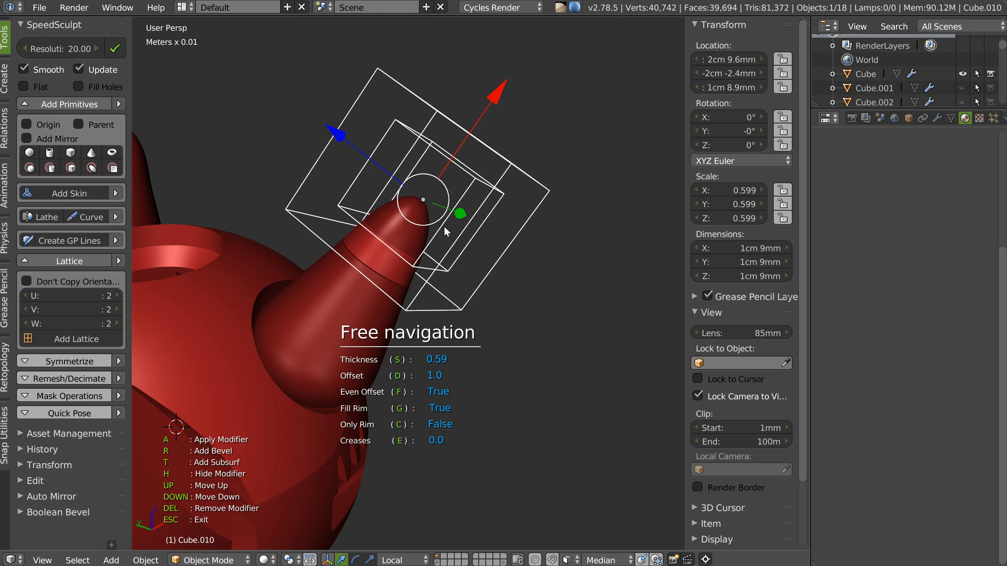
Hide the cutter cube and close both sidebars of the 3D view
middle_click_drag(533, 241, 502, 110)
middle_click_drag(433, 236, 486, 250)
key("h")
key("n")
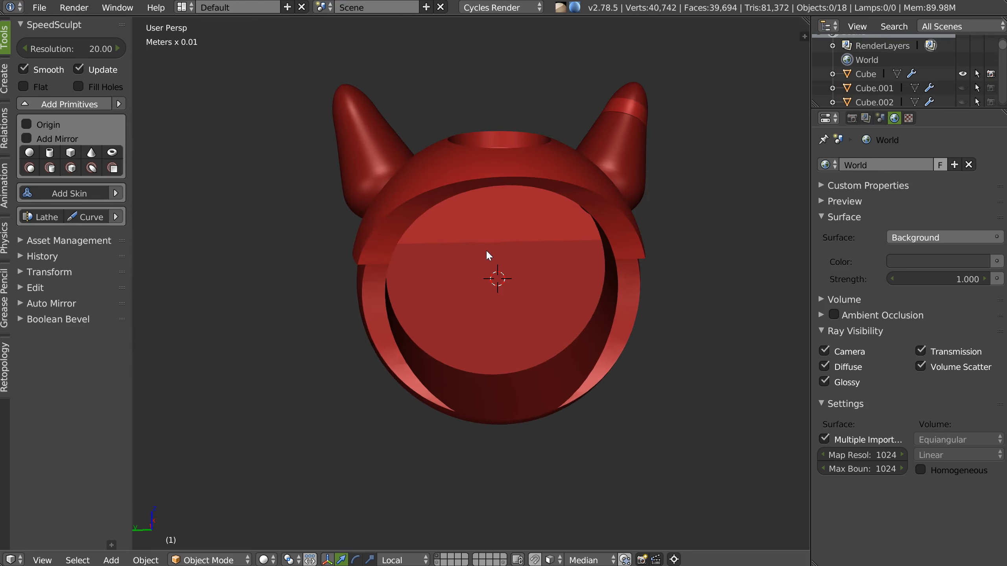
key("t")
Add a sphere primitive at the 3D cursor and scale it up to about 2.5 to fill the helmet opening
middle_click_drag(510, 157, 463, 272)
right_click(462, 272)
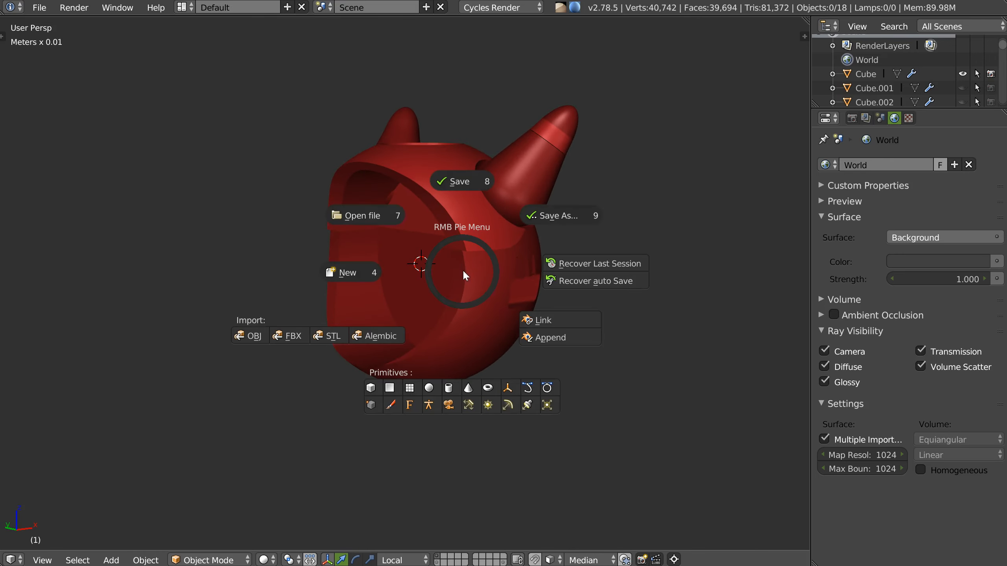
left_click(429, 387)
key("s")
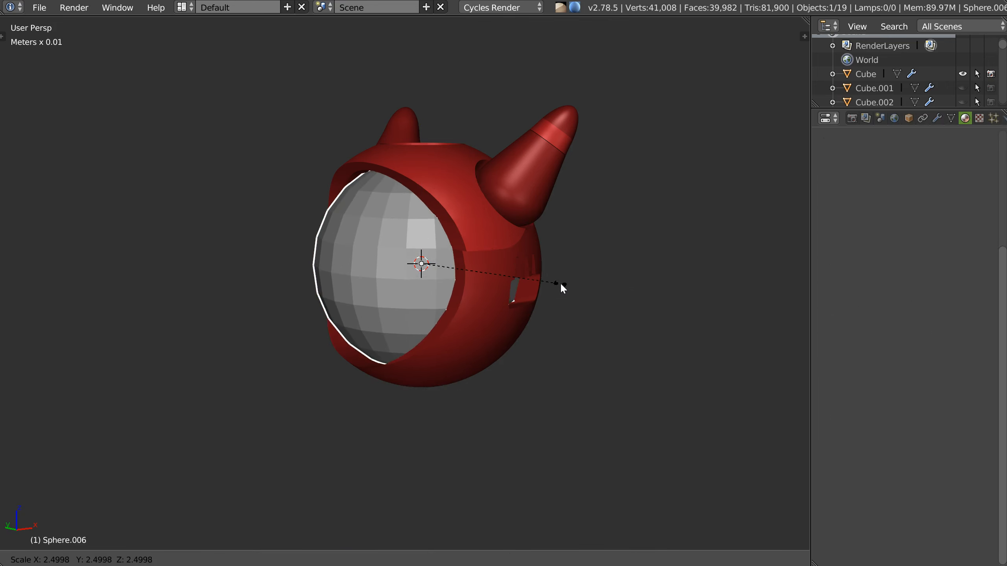
left_click(561, 282)
Smooth the new face sphere with SubsurfB
middle_click_drag(562, 282, 460, 273)
key("w")
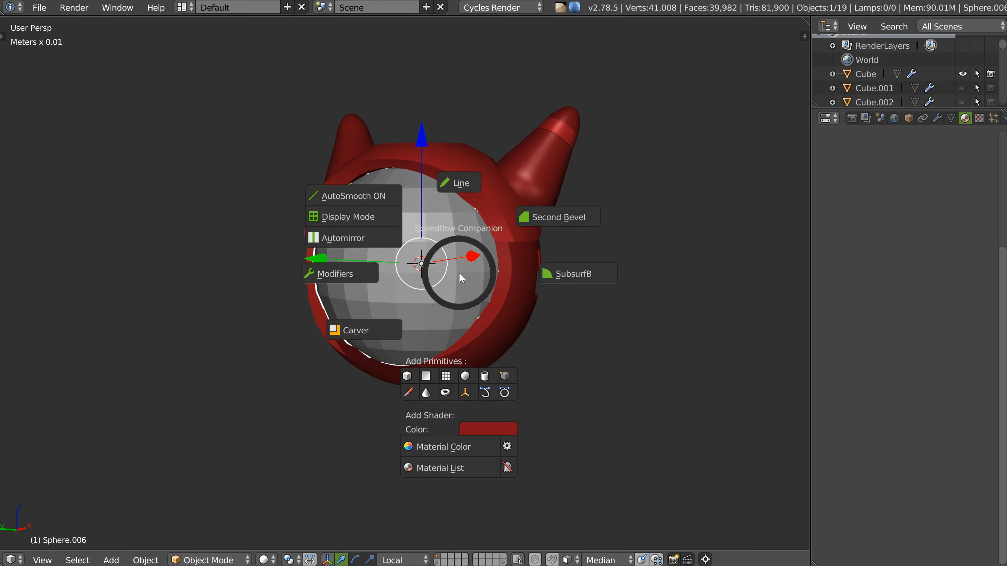
left_click(571, 274)
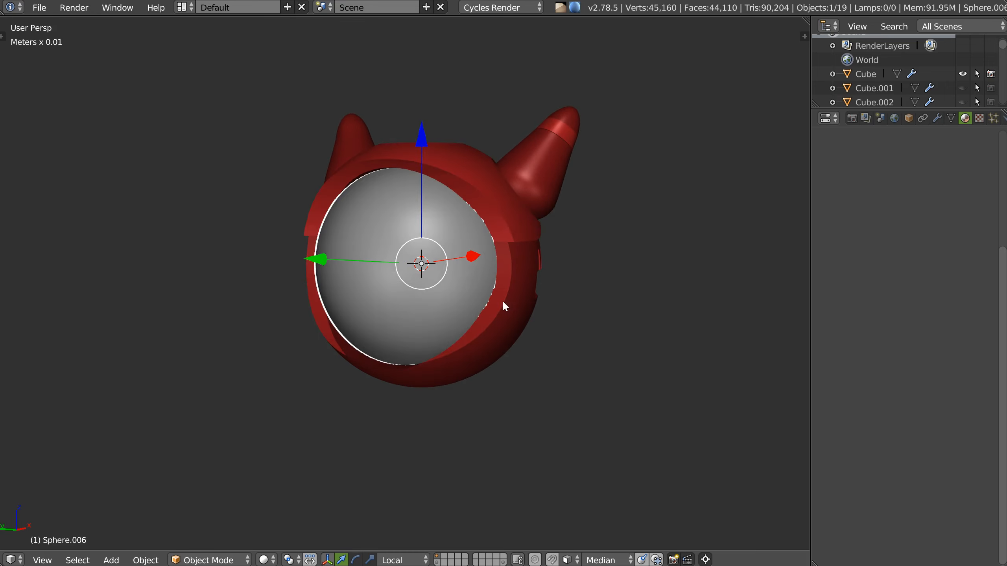
Give the face sphere a new material and change its color to a dark neutral grey
key("w")
left_click(473, 435)
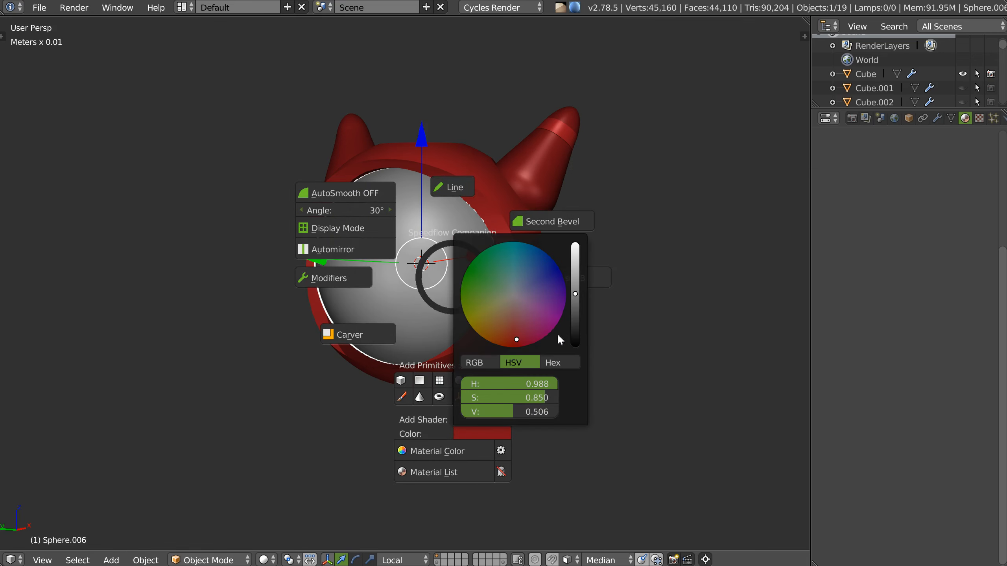
key("w")
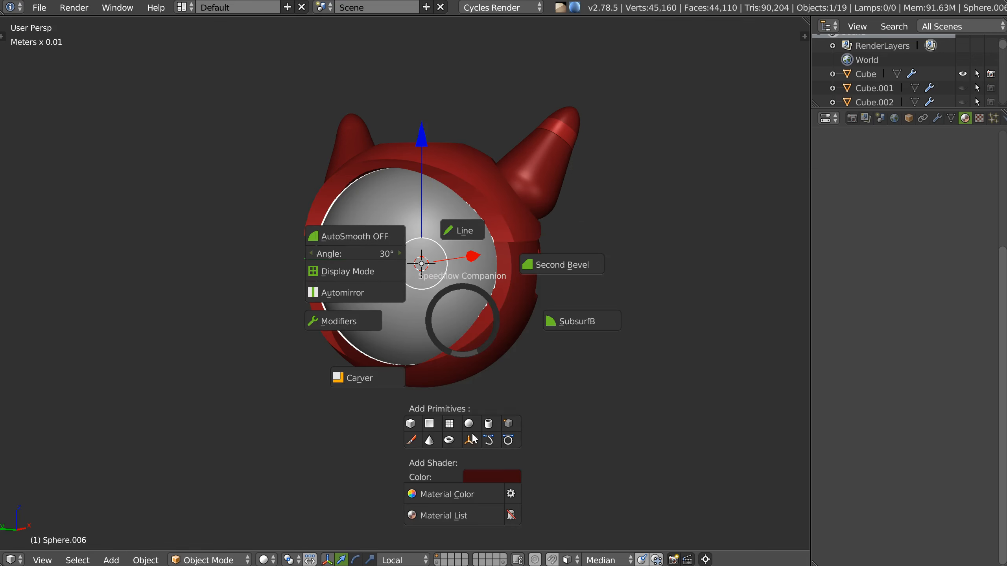
left_click(451, 489)
key("w")
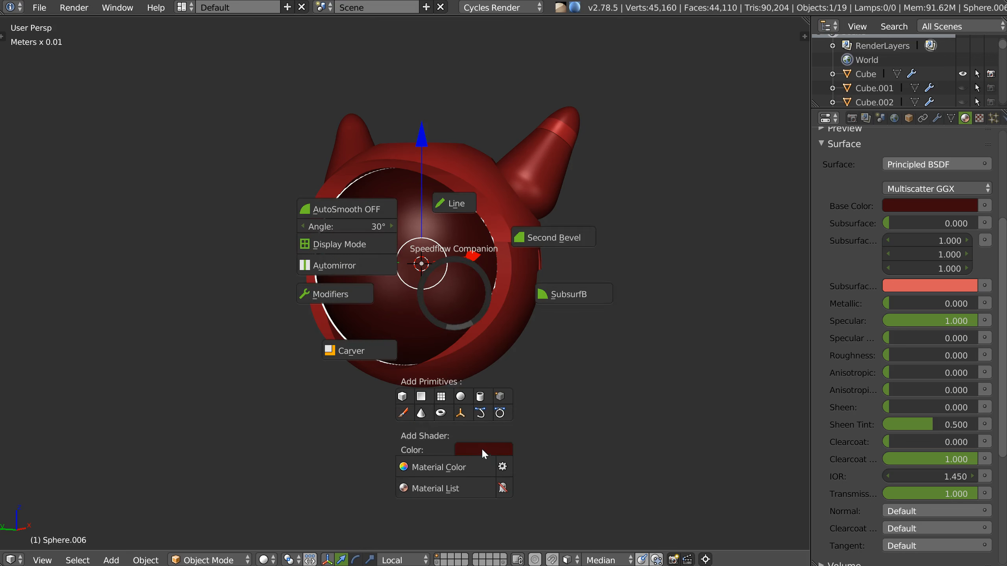
left_click(478, 453)
left_click_drag(532, 414, 450, 414)
Nudge the face sphere inside the helmet, lowering it slightly along the Z axis
middle_click_drag(465, 302, 434, 221)
left_click_drag(405, 346, 405, 342)
middle_click_drag(423, 334, 420, 126)
left_click_drag(420, 127, 420, 135)
middle_click_drag(420, 135, 454, 197)
Scale the face sphere to about 0.95 along the global Y axis
key("s")
key("y")
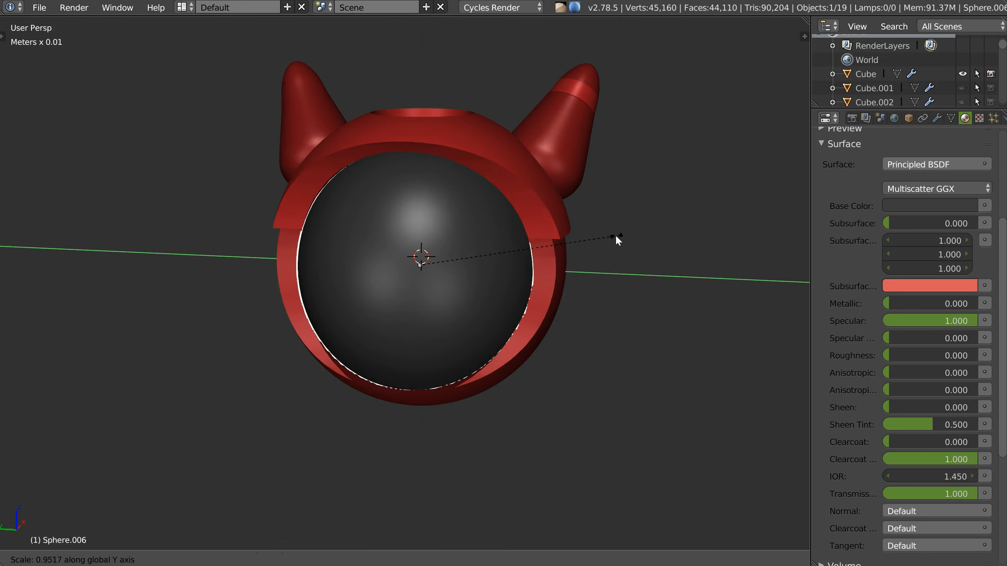
left_click(614, 238)
Scale the face sphere along X and nudge it slightly along the same axis to fit the helmet opening
middle_click_drag(600, 238, 506, 221)
key("s")
key("x")
left_click(607, 249)
left_click_drag(546, 262, 532, 261)
Cycle through the helmet shell's Boolean modifiers and leave the cylinder cutter of the top hole revealed
middle_click_drag(428, 263, 562, 258)
middle_click_drag(484, 127, 485, 282)
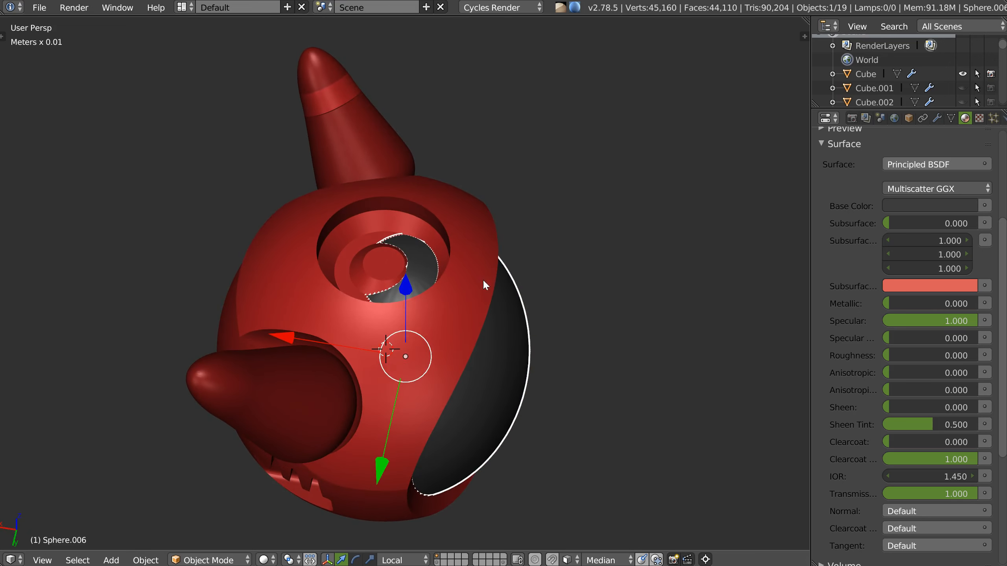
right_click(462, 274)
key("space")
left_click(559, 220)
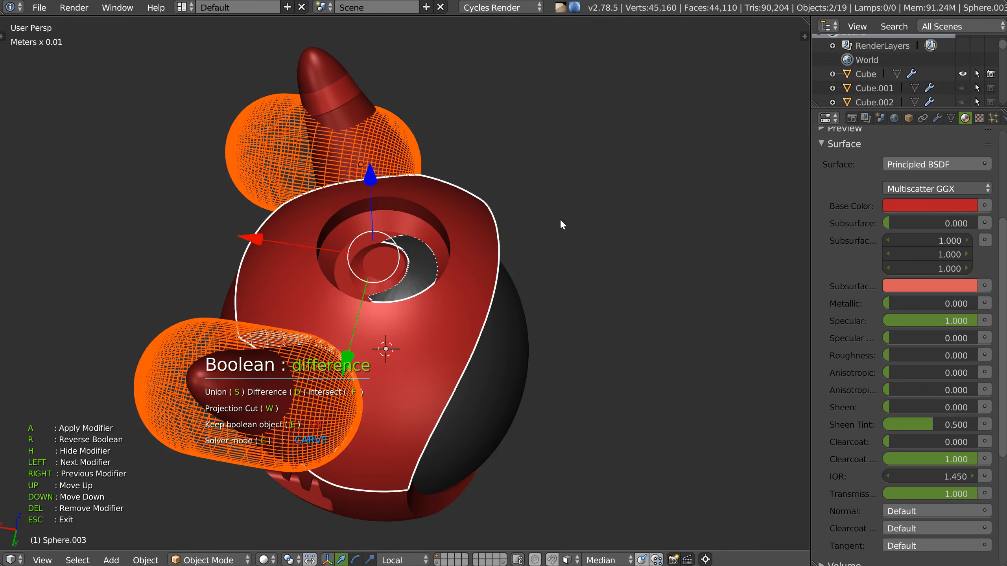
key("Left")
key("Left")
key("Left")
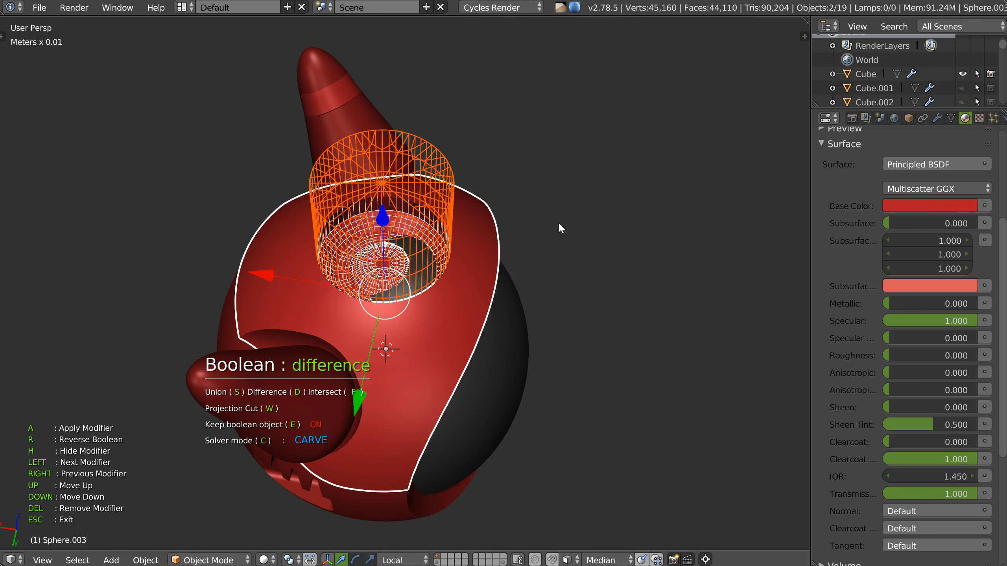
key("Escape")
Try to subtract the top hole's cutter cylinder from the dark face sphere with a Boolean difference
middle_click_drag(568, 248, 536, 198)
right_click(495, 346, "shift")
key("space")
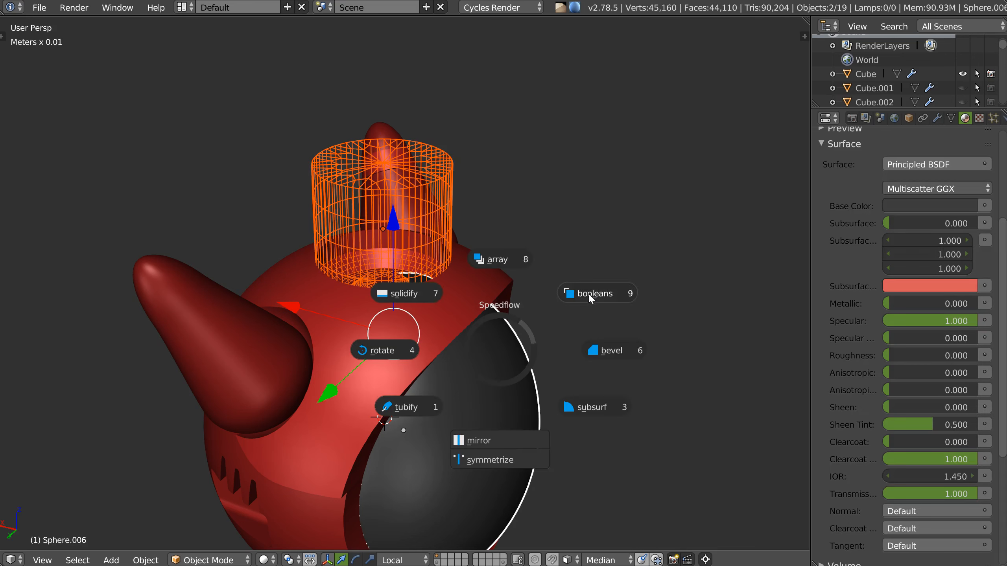
left_click(591, 298)
middle_click_drag(491, 259, 403, 231)
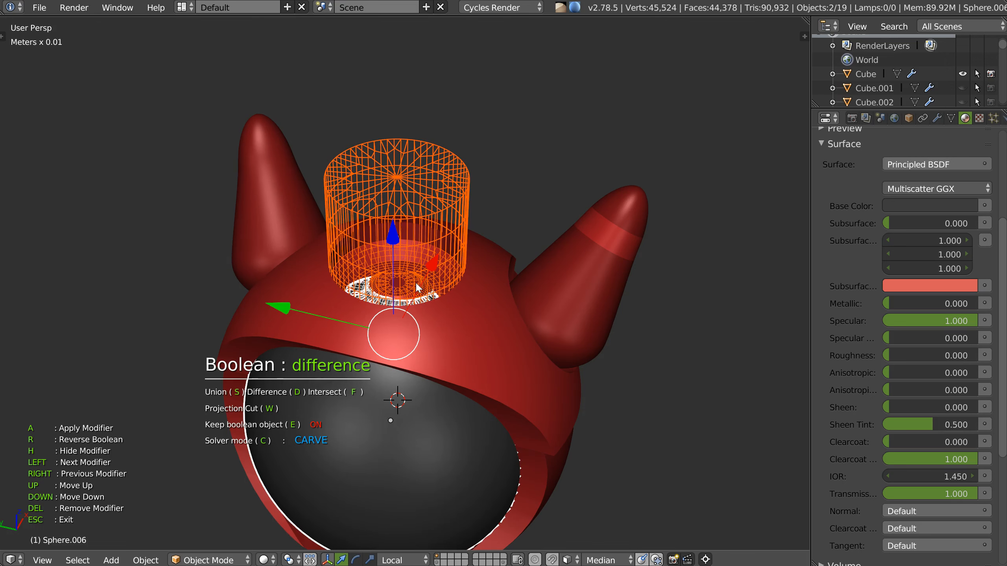
middle_click_drag(425, 282, 432, 271)
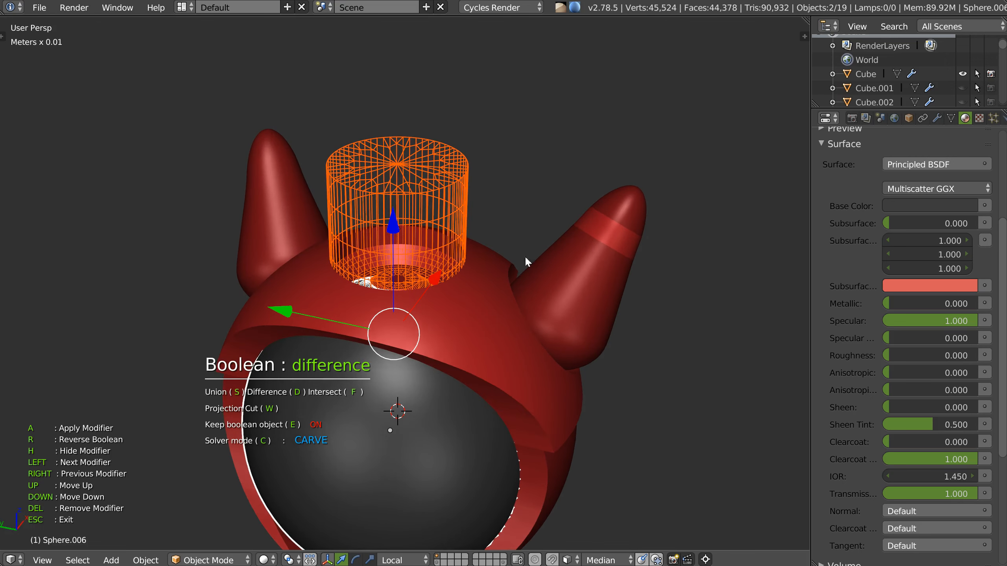
key("Escape")
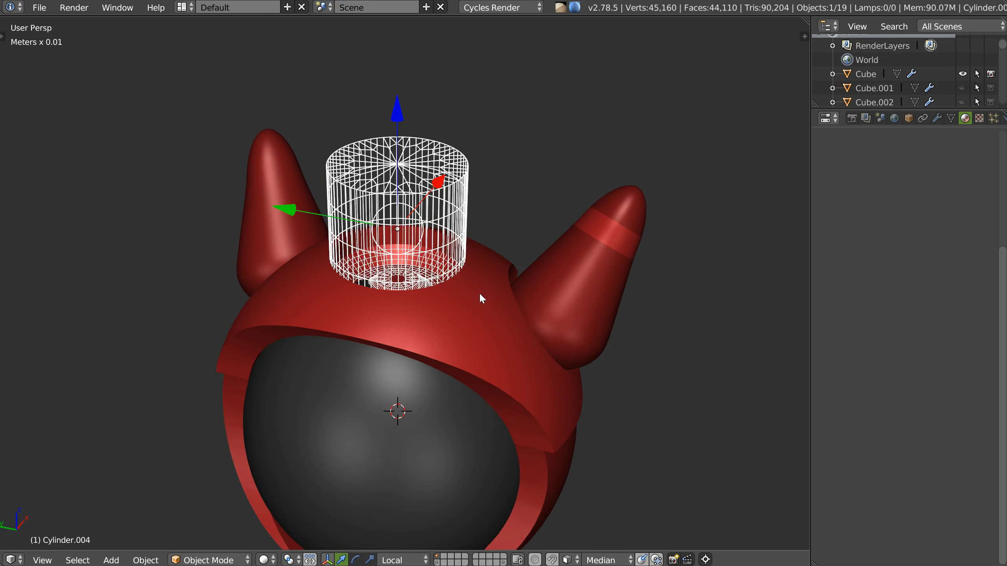
Duplicate the top hole's cutter cylinder in place and rotate the copy upside down
key("shift+d")
key("shift+z")
key("z")
right_click(422, 236)
key("space")
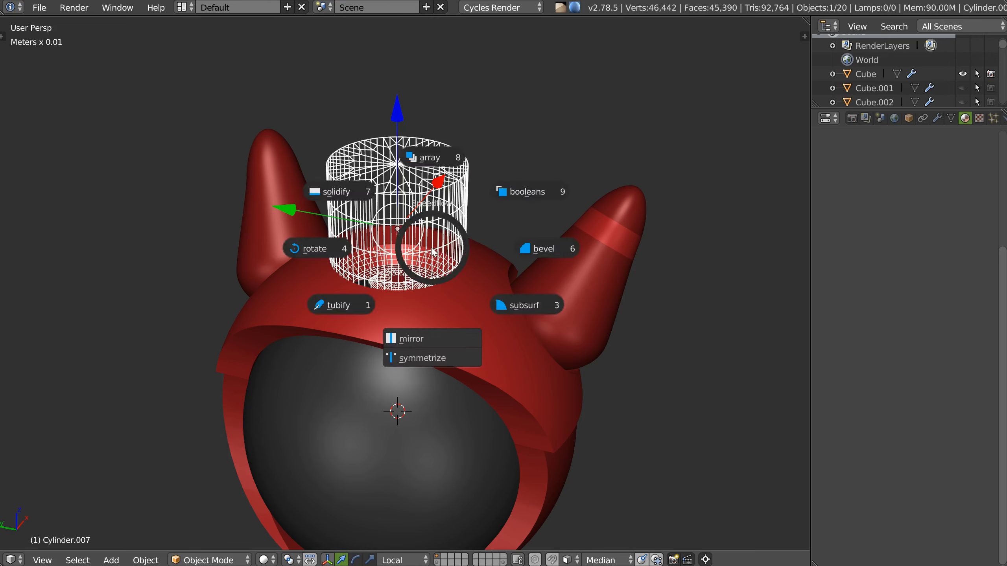
left_click(323, 249)
left_click(540, 253)
key("Escape")
Try the difference, intersect and union Booleans on the face sphere with the flipped cylinder copy
right_click(396, 402, "shift")
key("space")
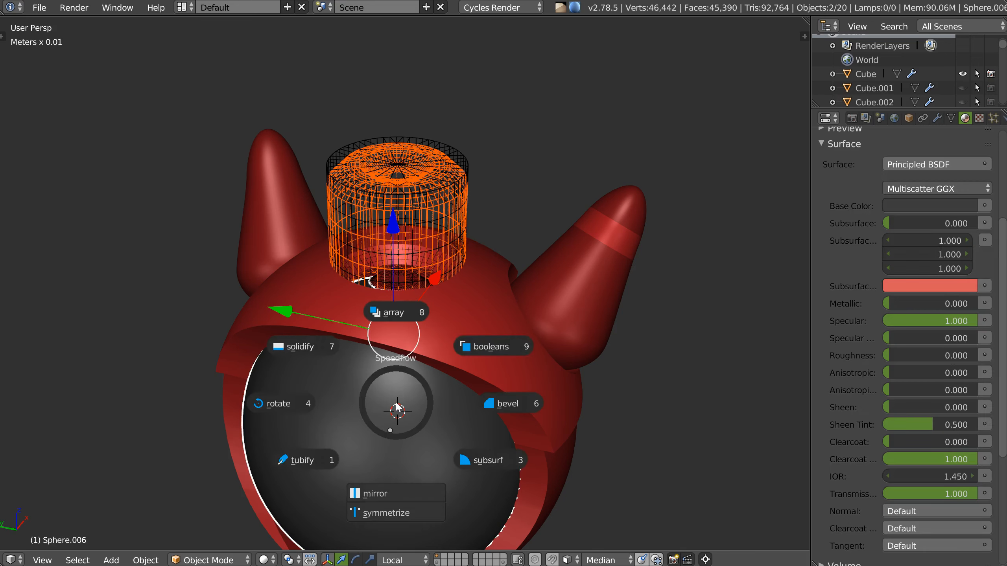
left_click(496, 345)
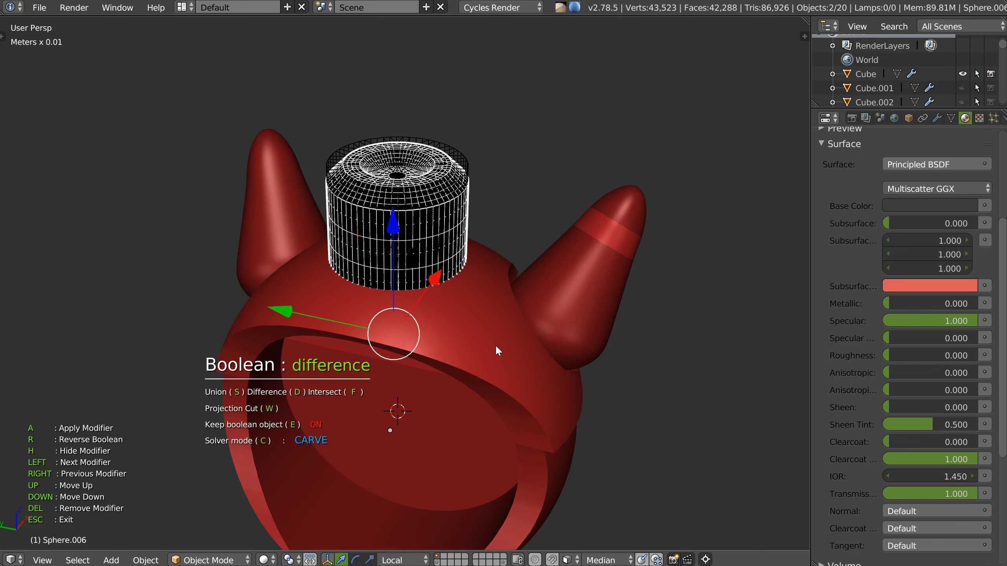
key("f")
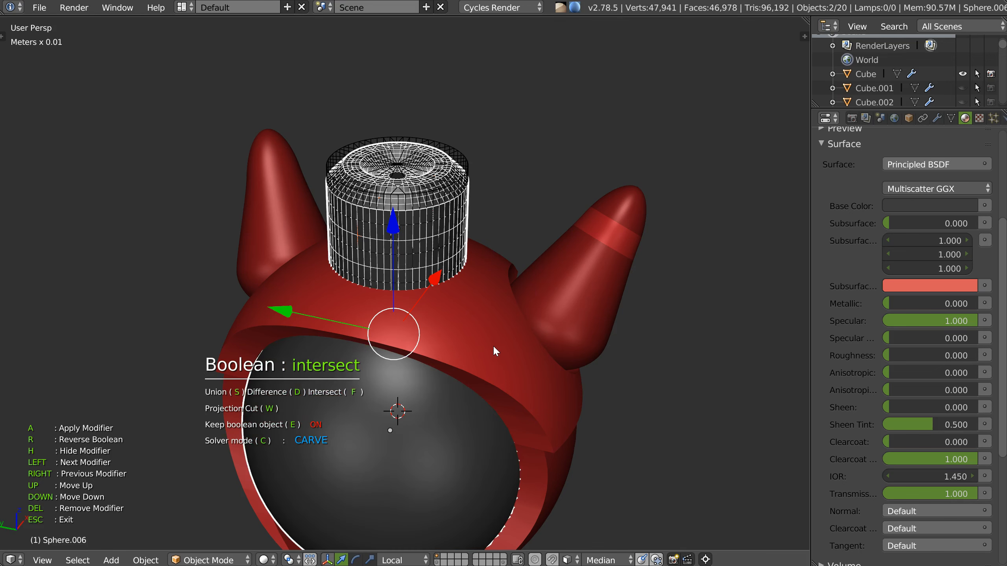
key("s")
key("d")
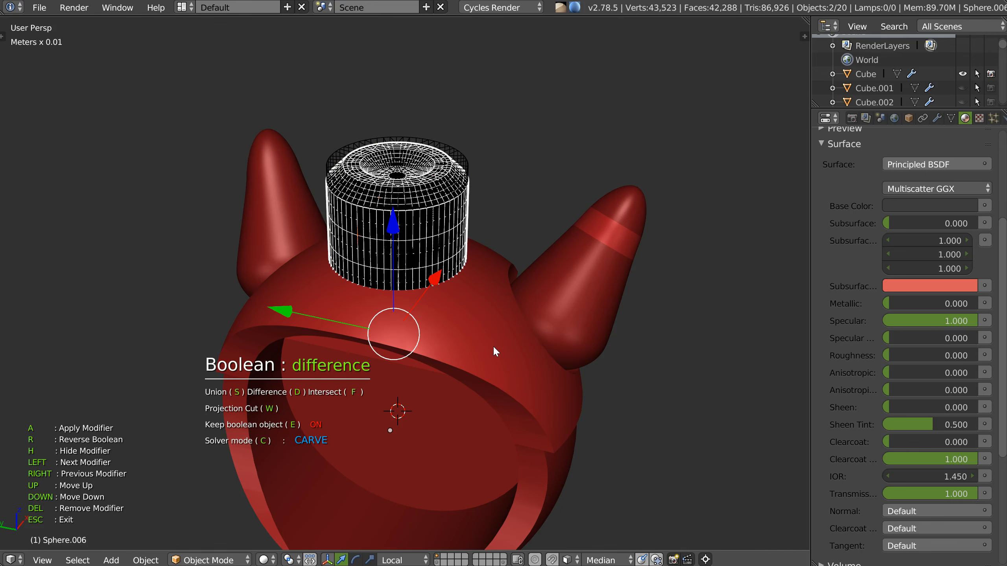
key("Escape")
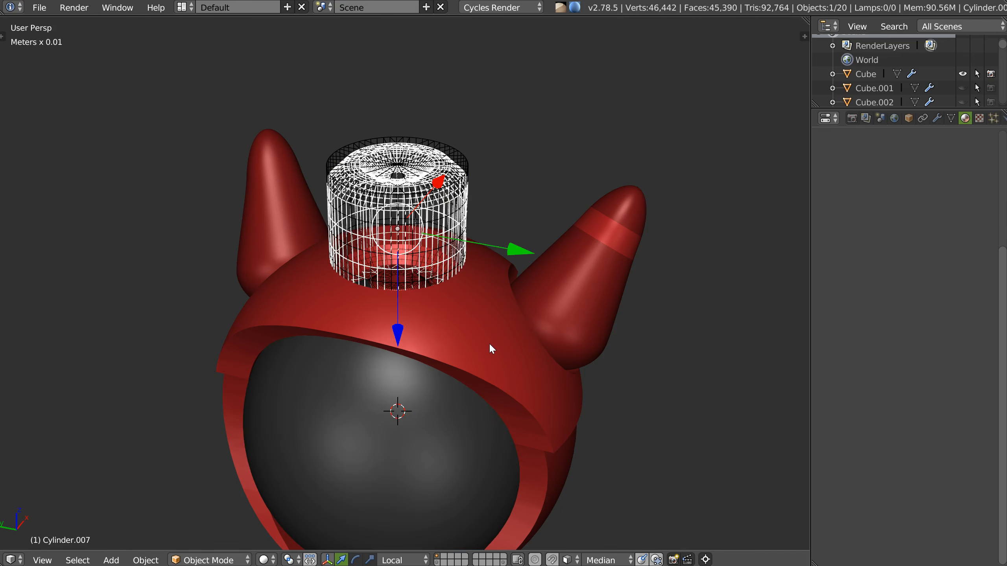
Apply the rotation of the flipped cylinder copy
middle_click_drag(427, 233, 420, 213)
right_click(460, 248)
left_click(361, 307)
middle_click_drag(407, 276, 366, 287)
Change the flipped cylinder copy's display mode from wireframe to solid
key("Tab")
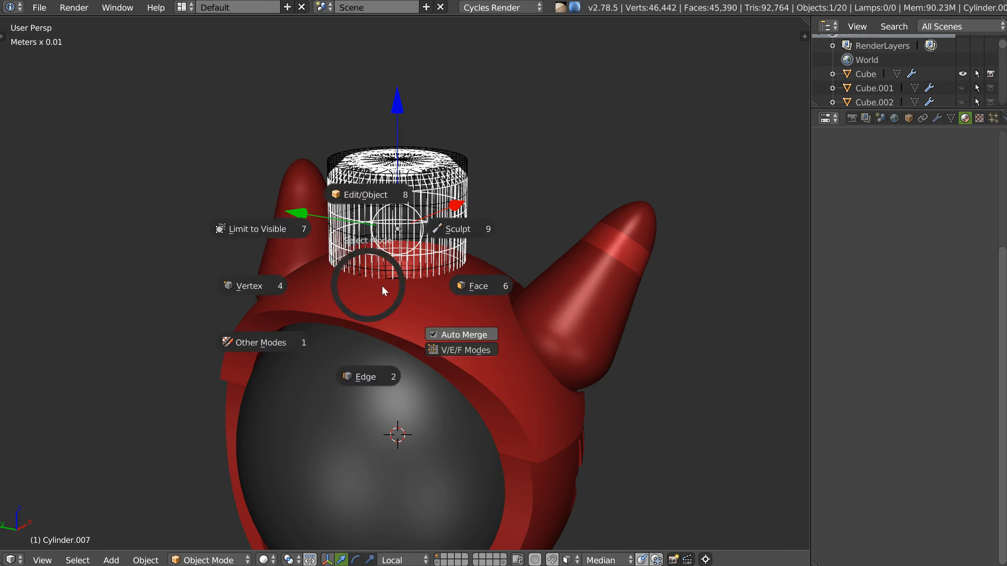
left_click(448, 286)
key("Tab")
left_click(415, 236)
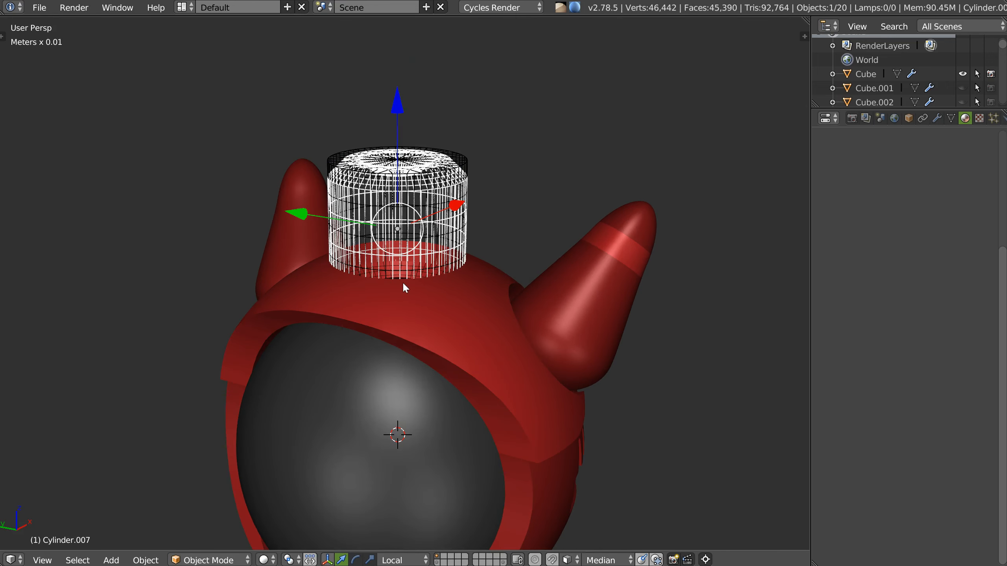
right_click(400, 306)
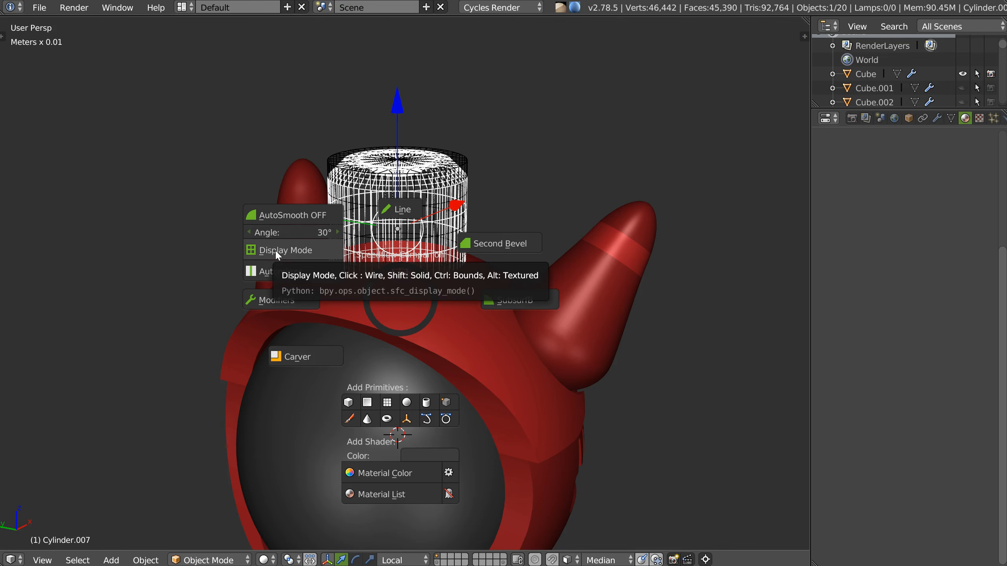
left_click(292, 254)
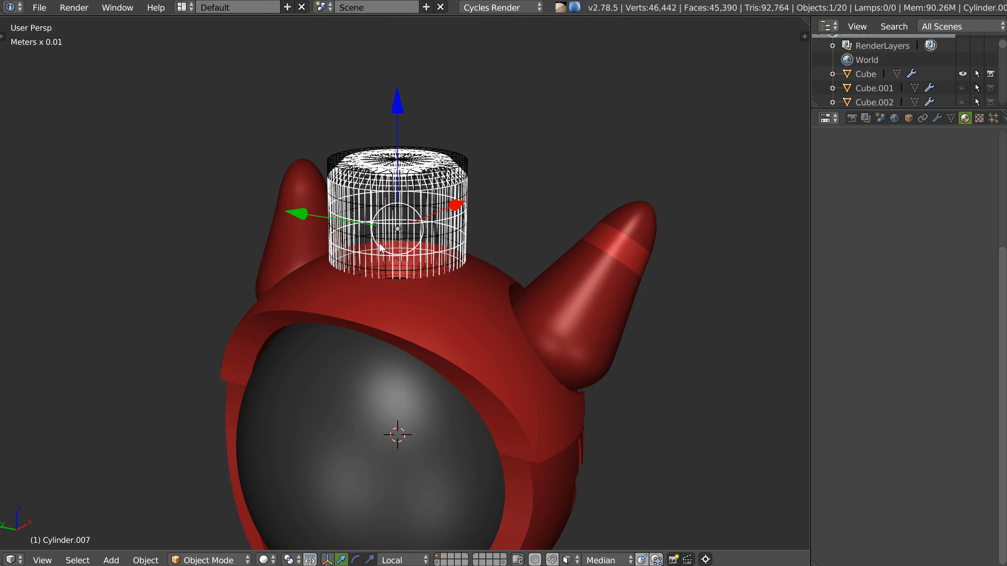
right_click(379, 272)
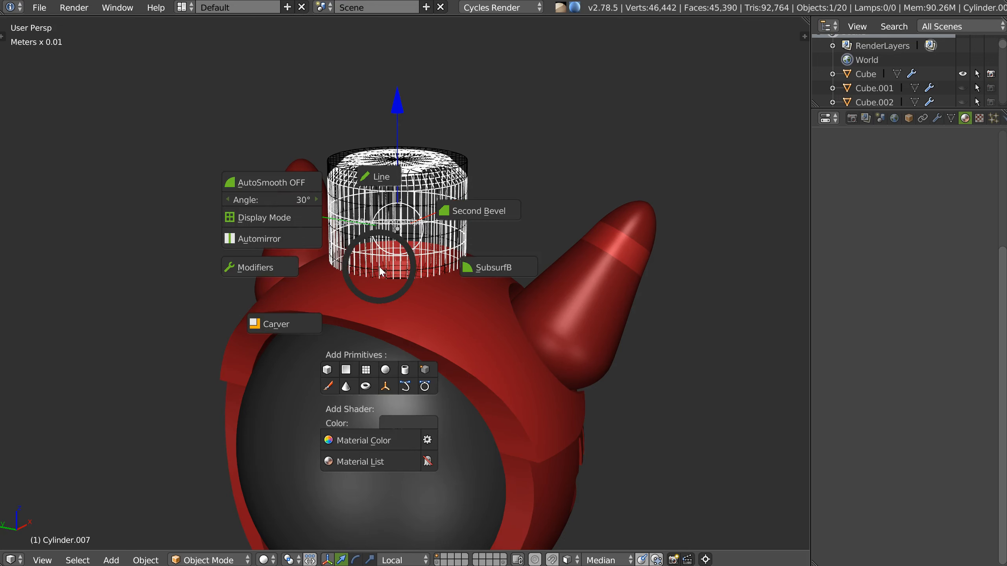
left_click(277, 216)
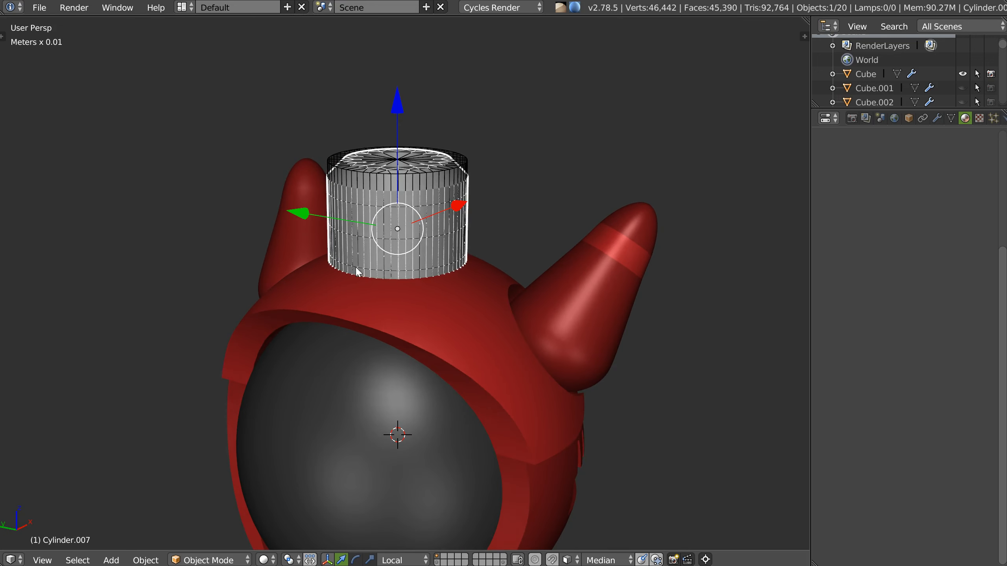
right_click(361, 264)
key("Escape")
Isolate the cylinder copy together with the face sphere in local view
mouse_move(366, 272)
middle_mouse_down()
mouse_move(412, 253)
mouse_move(381, 266)
middle_mouse_up()
right_click(368, 389, "shift")
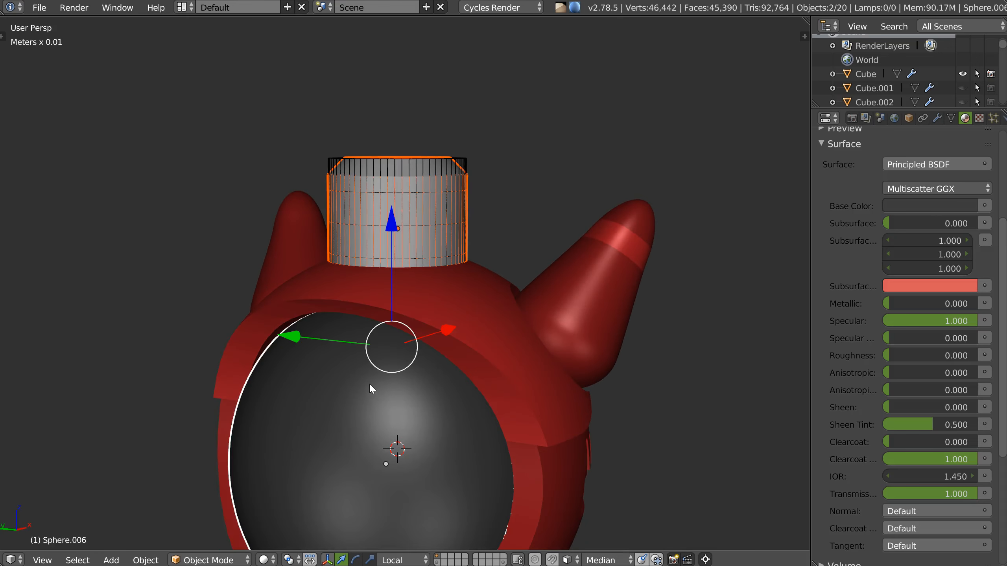
key("KP_Divide")
middle_click_drag(370, 377, 448, 160)
In Edit Mode, move the cylinder copy's bottom face down about 6.5 mm along local Z into the face sphere
right_click(370, 161)
middle_click_drag(361, 212, 359, 174)
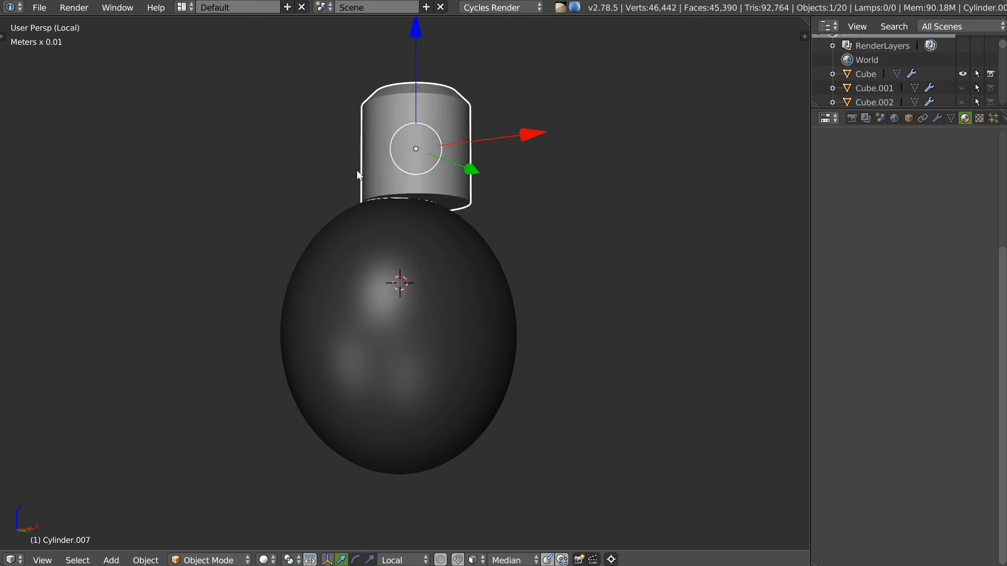
key("Tab")
right_click(426, 201)
left_click_drag(416, 90, 416, 101)
left_click(416, 101)
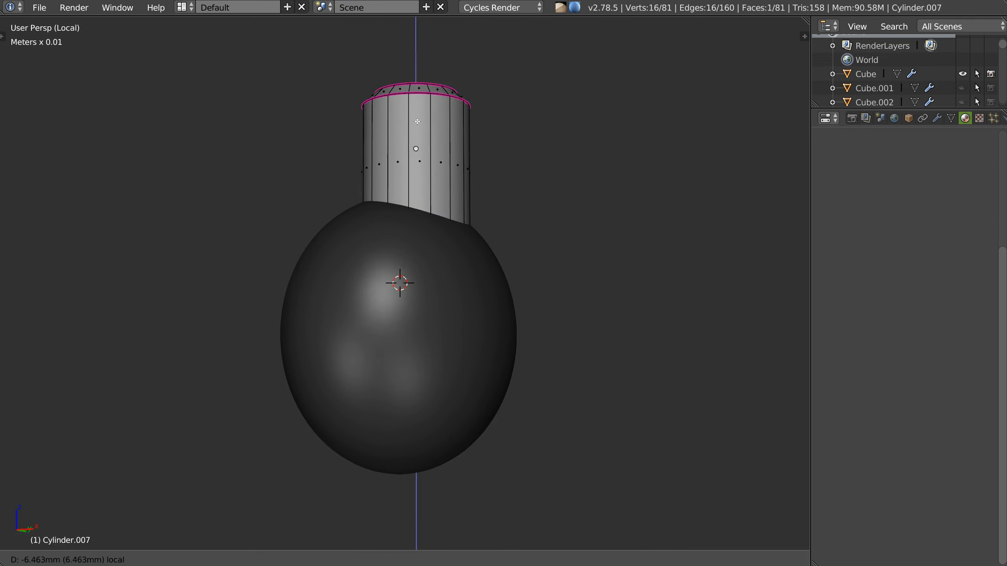
key("Tab")
Cut the extended cylinder out of the face sphere with a Boolean difference and hide the cutter
right_click(368, 286, "shift")
key("space")
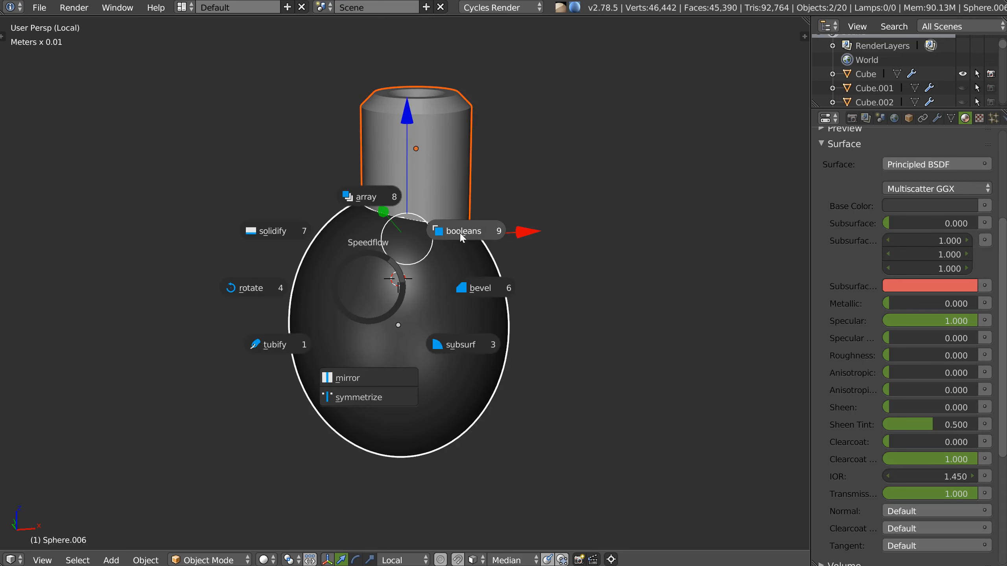
left_click(462, 231)
left_click(562, 218)
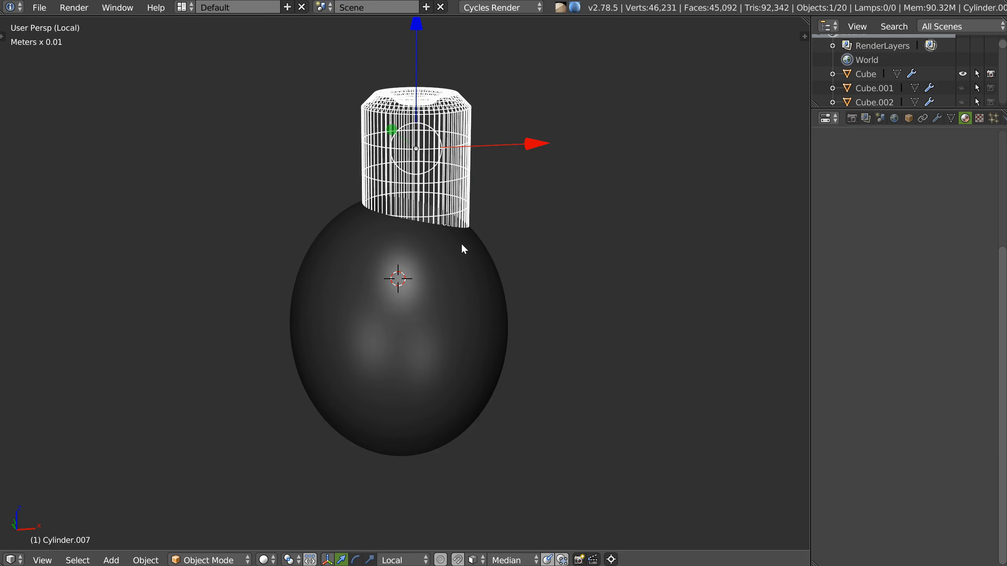
key("h")
key("KP_Divide")
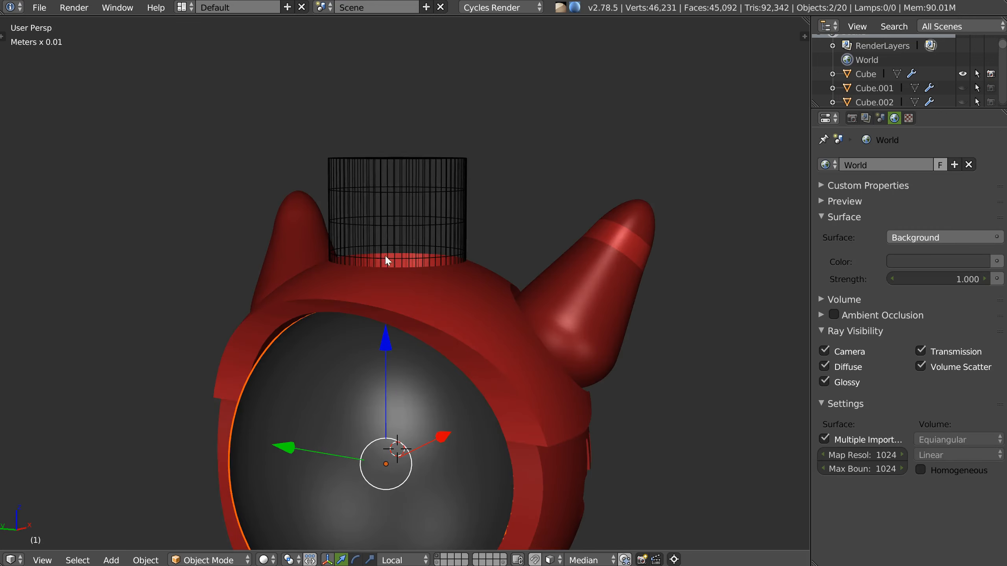
Select the original wireframe cutter cylinder above the helmet and undo the last change
right_click(387, 260)
middle_click_drag(387, 260, 408, 108)
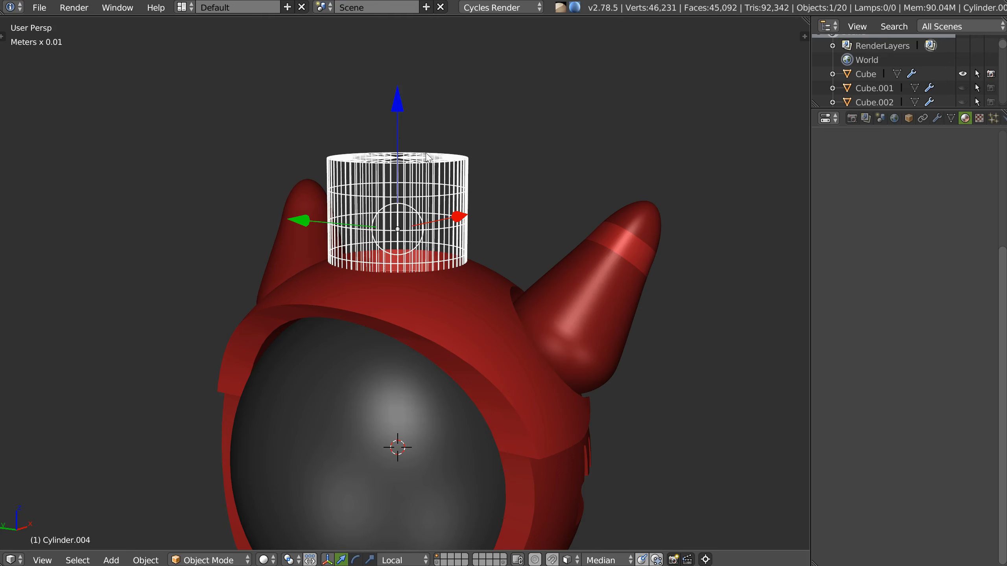
key("ctrl+z")
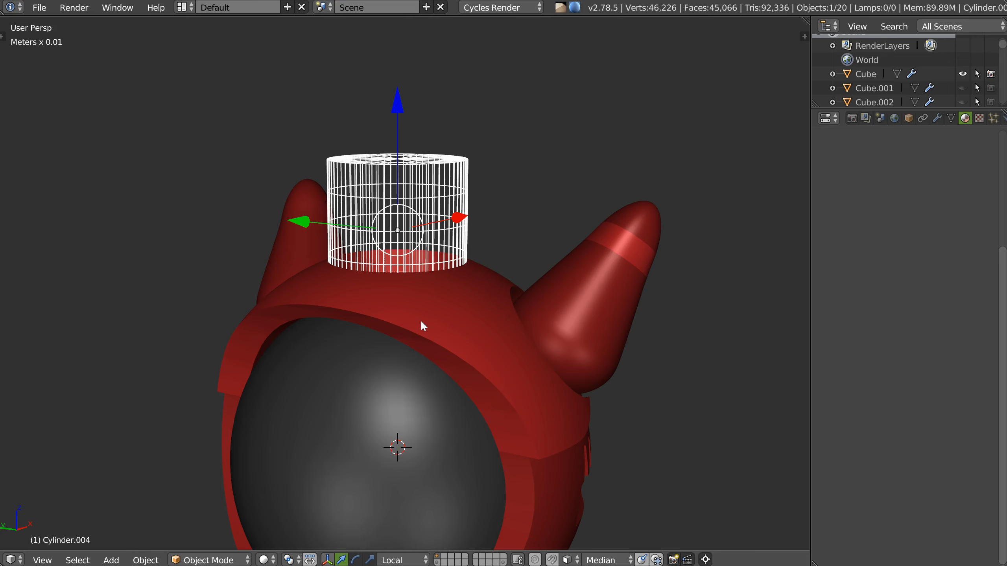
Turn off the helmet shell's Boolean cuts in the viewport and undo the last change to its cutter cylinder
middle_click_drag(503, 256, 519, 196)
middle_click_drag(477, 310, 446, 315)
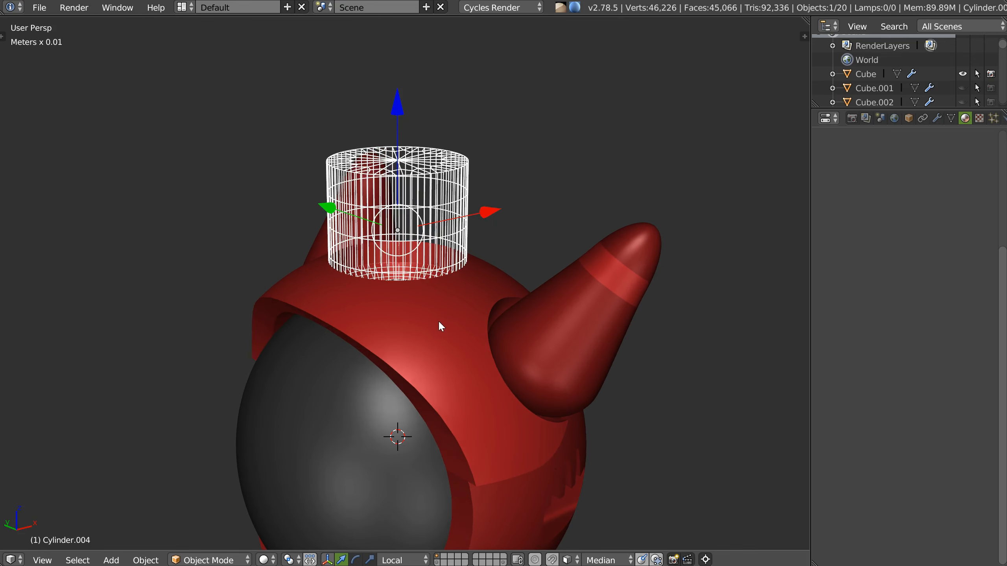
right_click(438, 320)
key("ctrl+q")
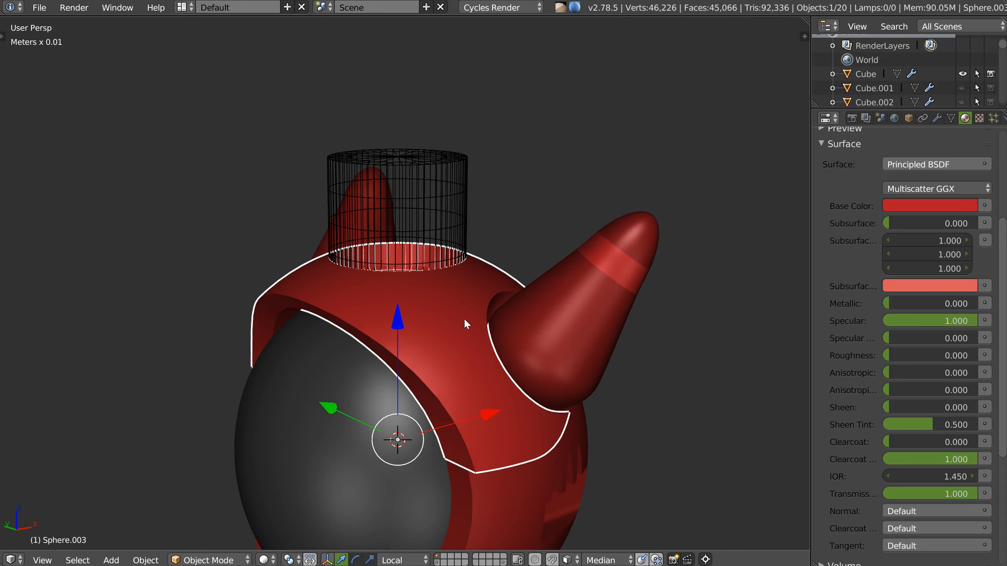
key("alt+q")
left_click(555, 265)
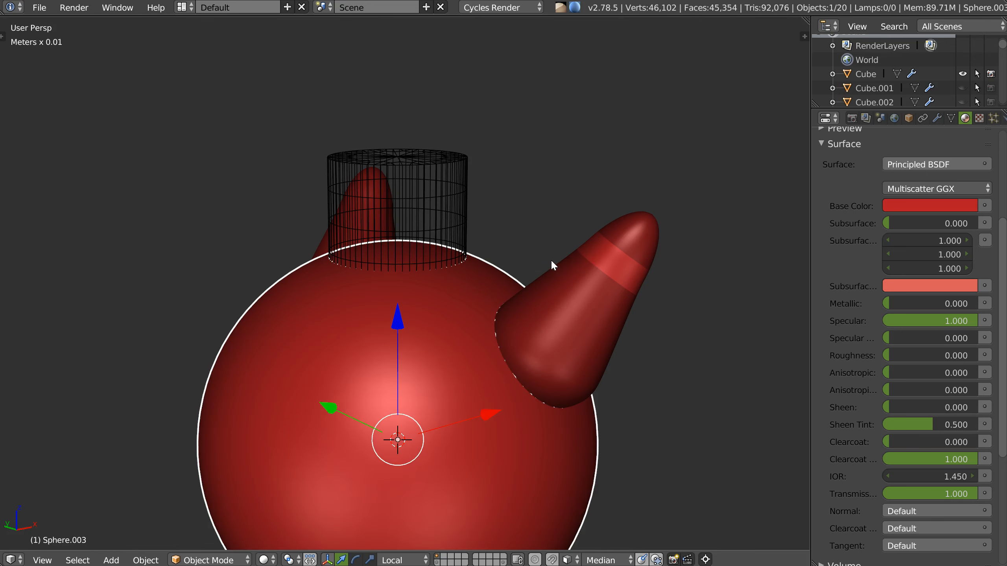
right_click(393, 156)
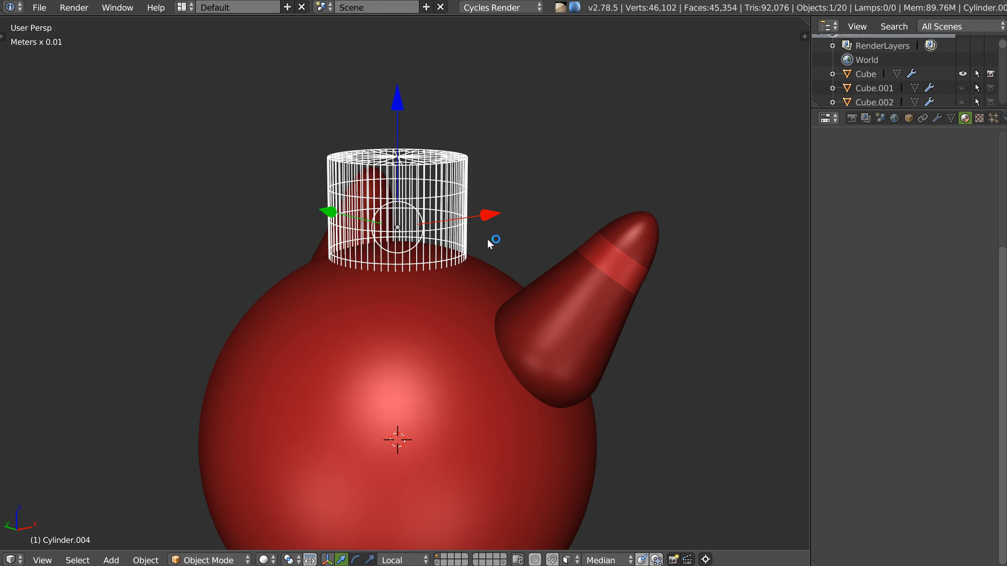
key("ctrl+z")
Open the Boolean settings of the helmet shell to restore its cuts, and hide the cutter cylinder
right_click(484, 295)
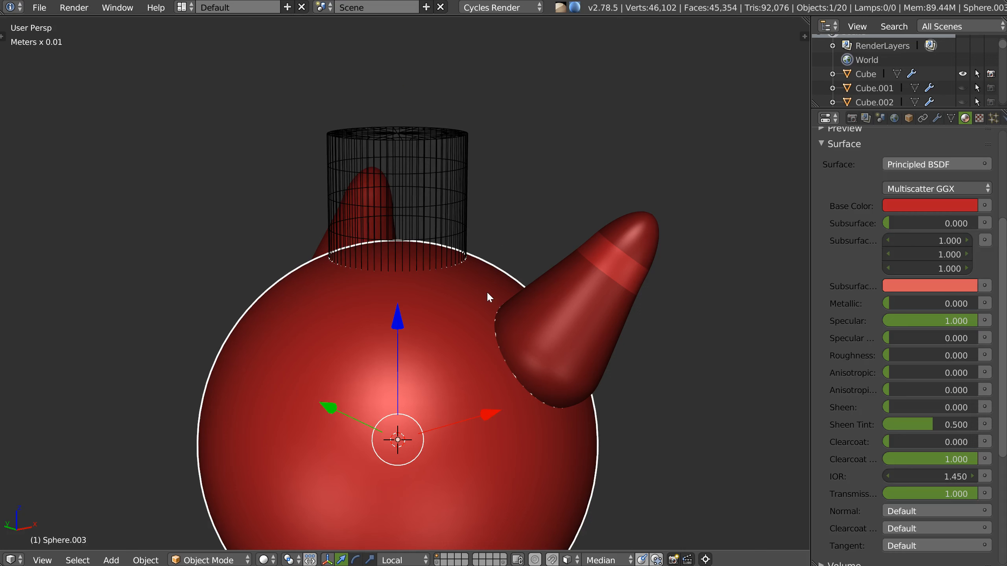
key("space")
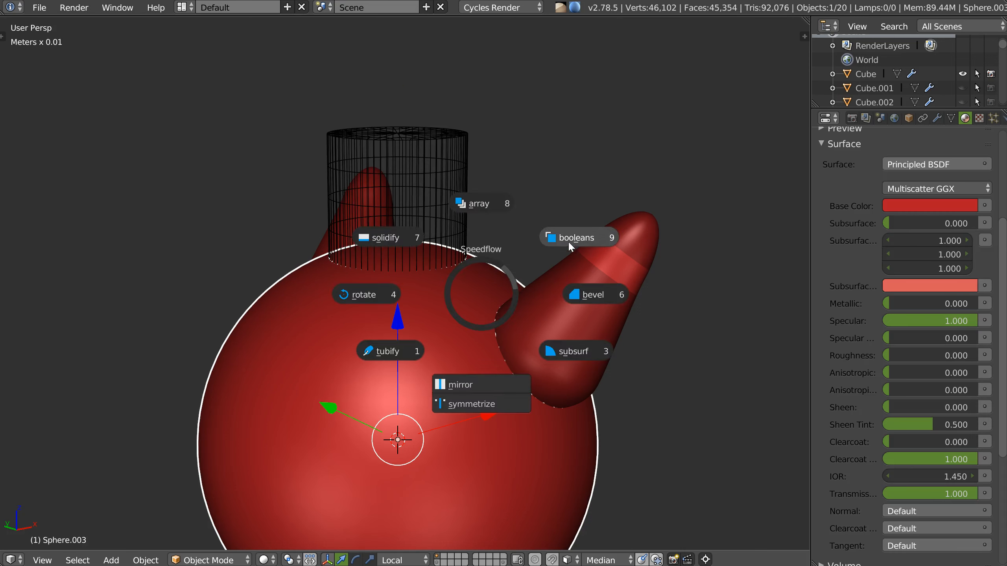
left_click(523, 237)
middle_click_drag(401, 306, 436, 241)
right_click(469, 207)
key("h")
scroll(436, 241, "down", 2)
middle_click_drag(450, 289, 411, 315, "shift")
scroll(394, 308, "up", 1)
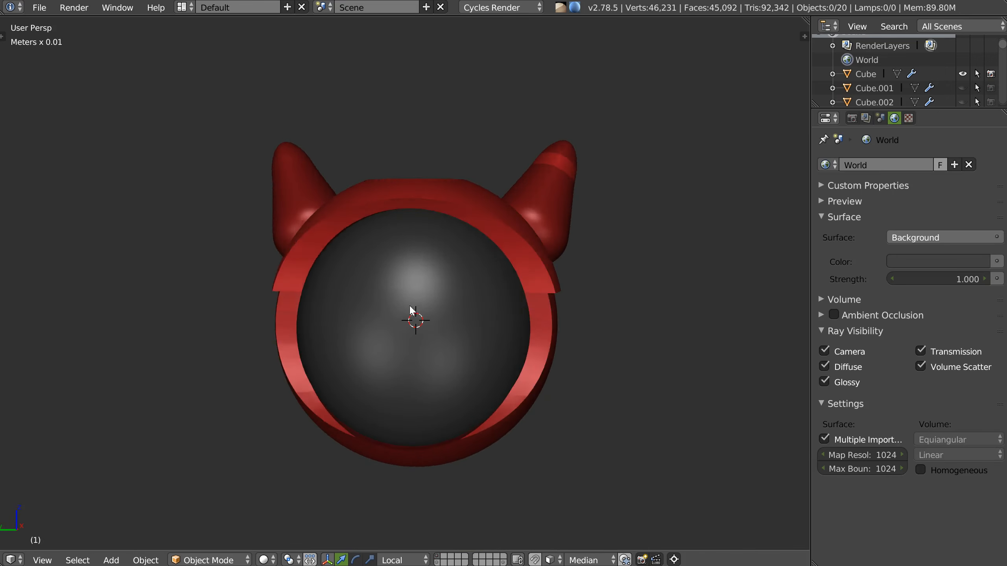
Add a cube on the upper right of the face sphere in the straight-on view and scale it down
key("KP_1")
key("q")
left_click(440, 302)
key("q")
left_click(339, 297)
key("q")
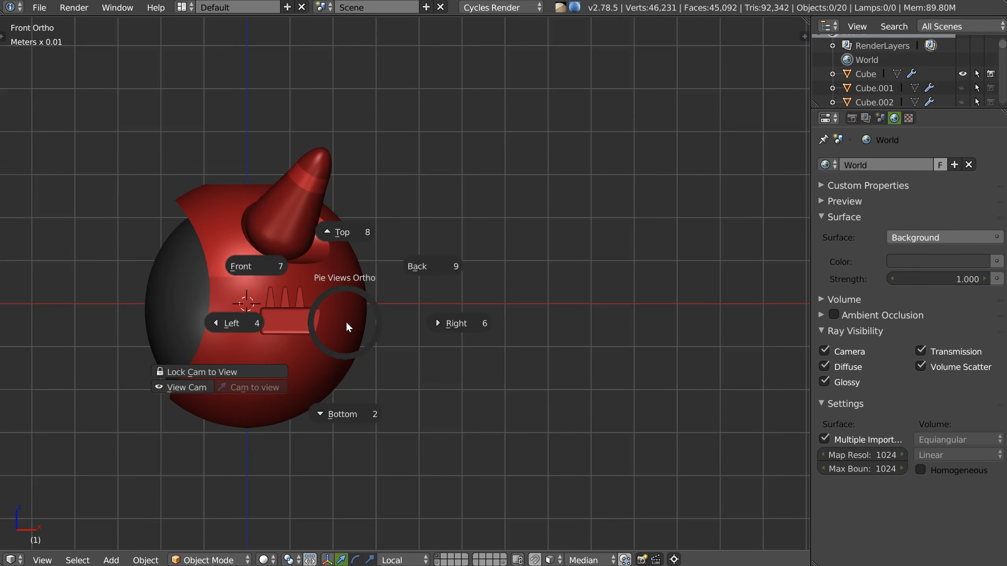
left_click(246, 267)
key("q")
left_click(172, 291)
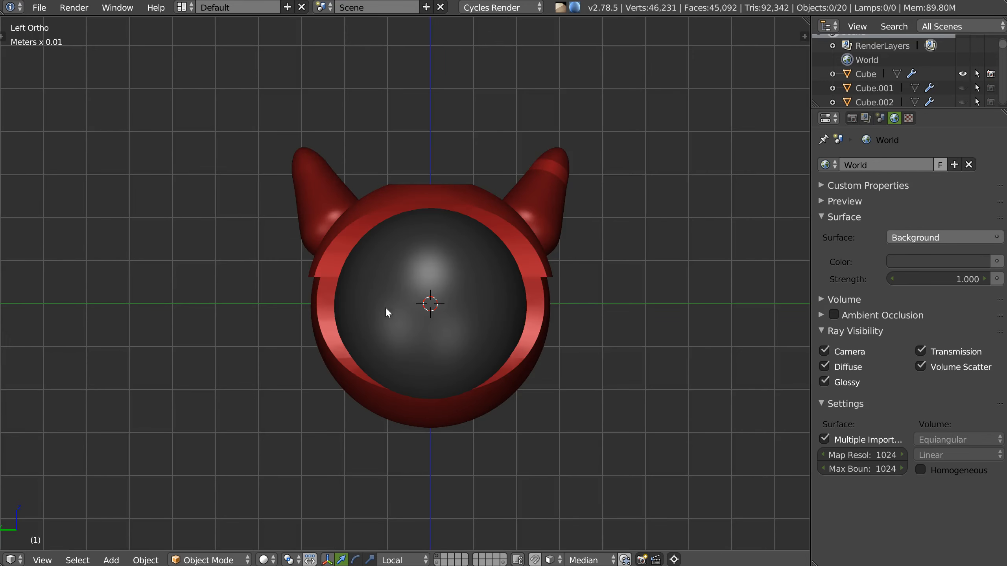
scroll(386, 305, "up", 2)
right_click(448, 296)
left_click(357, 414)
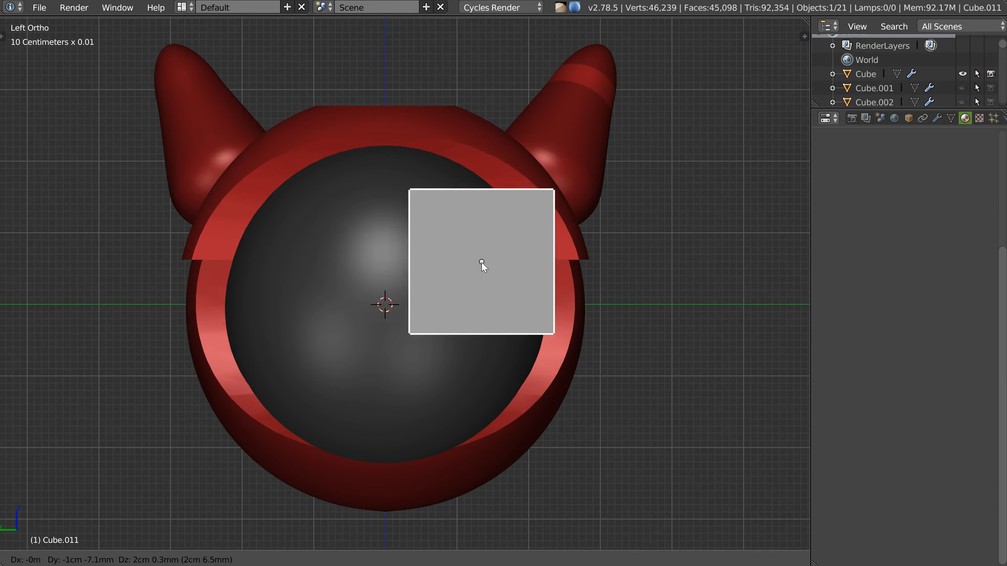
key("s")
left_click(560, 243)
Extend the cube's inner end face toward the face centre and shrink it to form a tapered eye block
middle_click_drag(453, 256, 488, 273)
key("Tab")
left_click(463, 257)
left_click_drag(370, 259, 232, 280)
key("s")
left_click(369, 217)
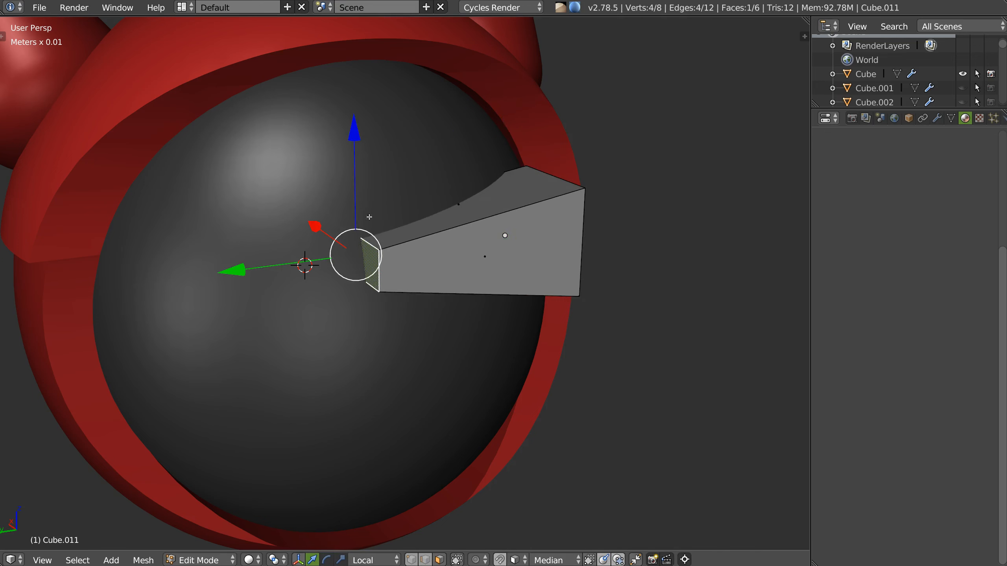
key("Tab")
Bevel the eye block's edges with a width of 0.11 and adjust the number of bevel segments
middle_click_drag(417, 178, 467, 266)
key("space")
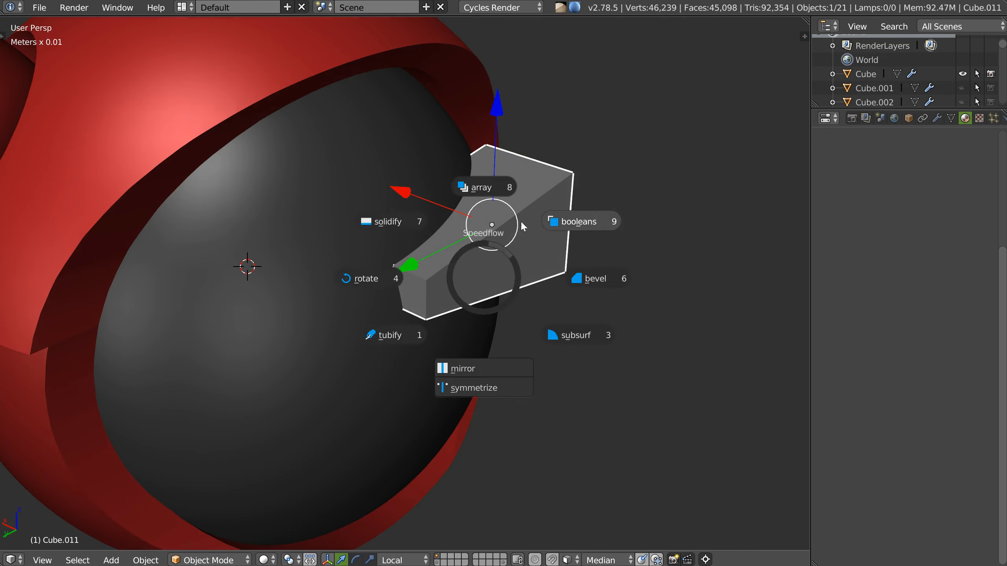
left_click(597, 280)
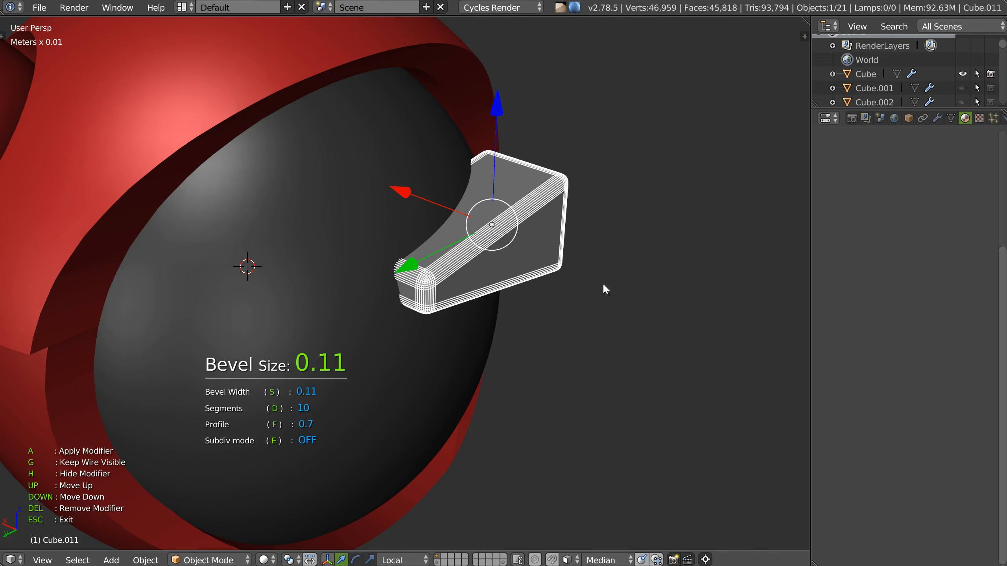
key("d")
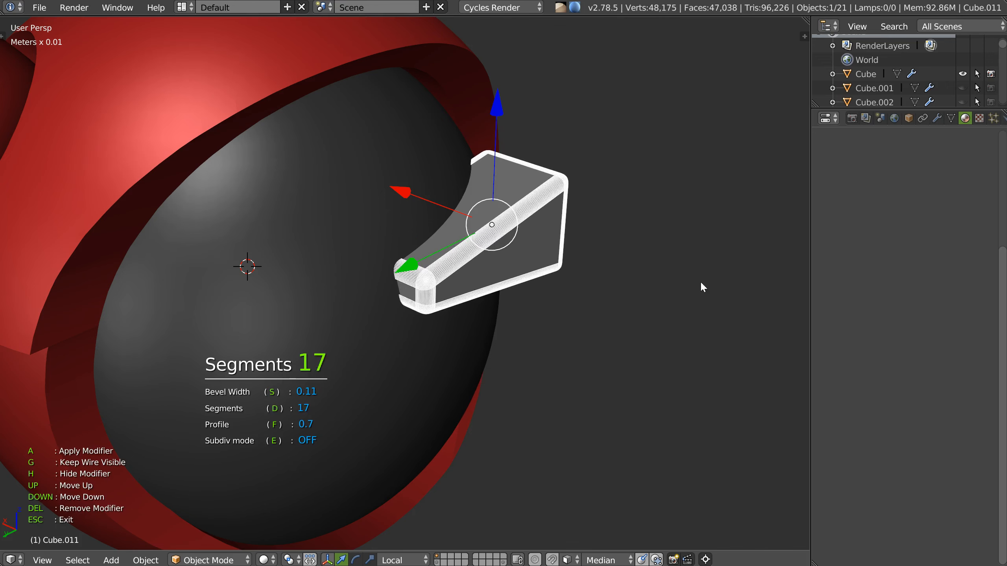
left_click(634, 276)
left_click(636, 276)
Scale the eye block thinner along X and shift it slightly in front of the face sphere
middle_click_drag(540, 266, 658, 273)
key("s")
key("x")
left_click(523, 232)
middle_click_drag(513, 239, 505, 220)
left_click_drag(370, 178, 385, 182)
middle_click_drag(511, 270, 413, 234)
scroll(517, 258, "down", 1)
middle_click_drag(516, 257, 417, 244)
key("shift+q")
key("Escape")
middle_click_drag(466, 277, 499, 297)
middle_click_drag(442, 237, 407, 291, "shift")
scroll(486, 272, "down", 1)
Try to project the eye block onto the face sphere with the Projection Modal tool
key("t")
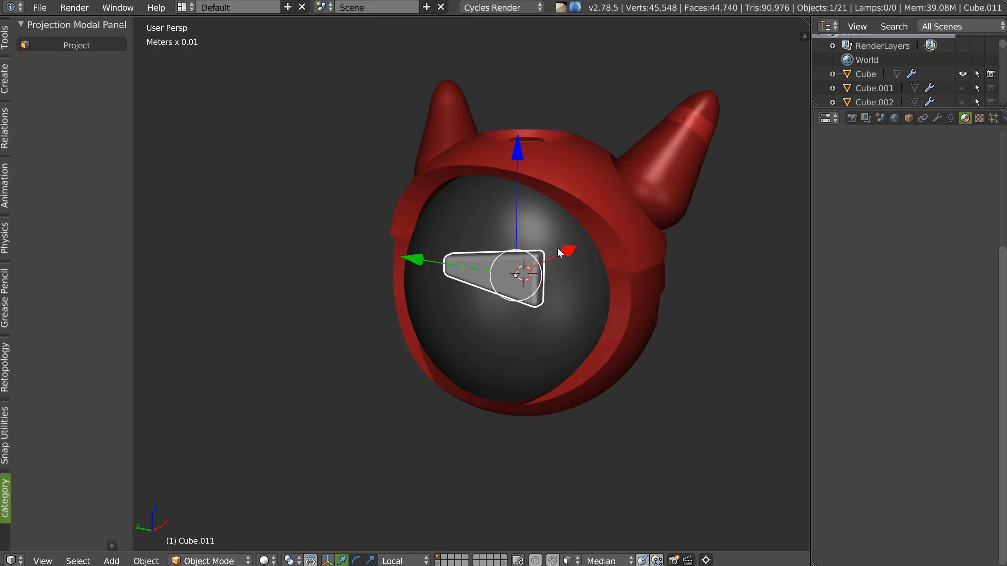
middle_click_drag(527, 222, 551, 202)
middle_click_drag(464, 246, 563, 297)
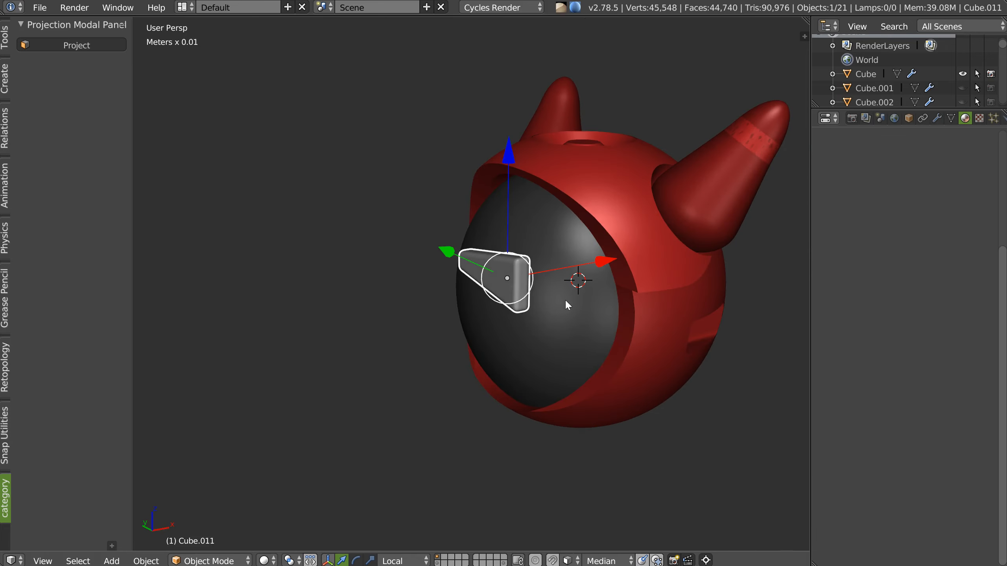
right_click(564, 299)
right_click(497, 287, "shift")
mouse_move(499, 287)
middle_mouse_down()
mouse_move(525, 289)
mouse_move(513, 292)
middle_mouse_up()
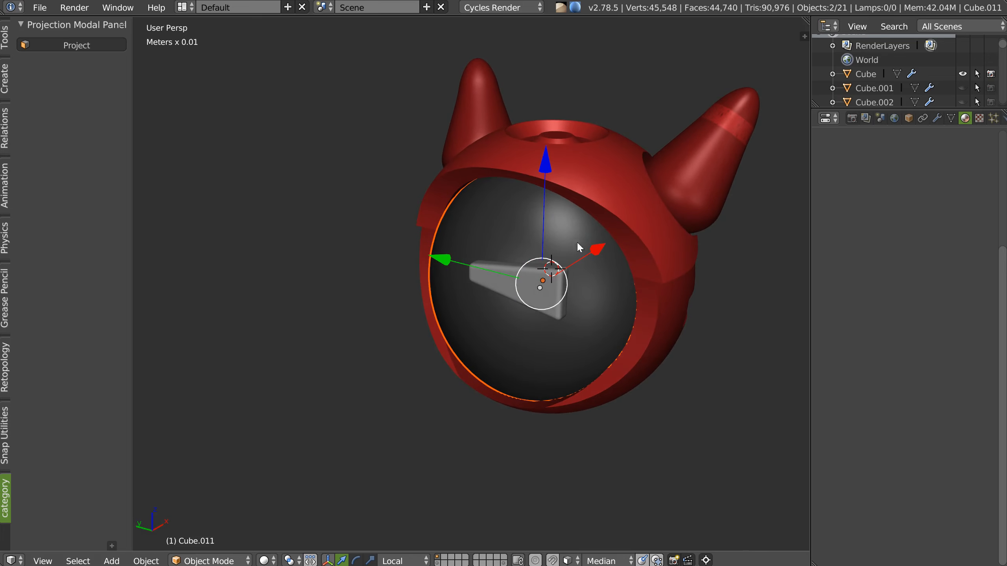
left_click(98, 47)
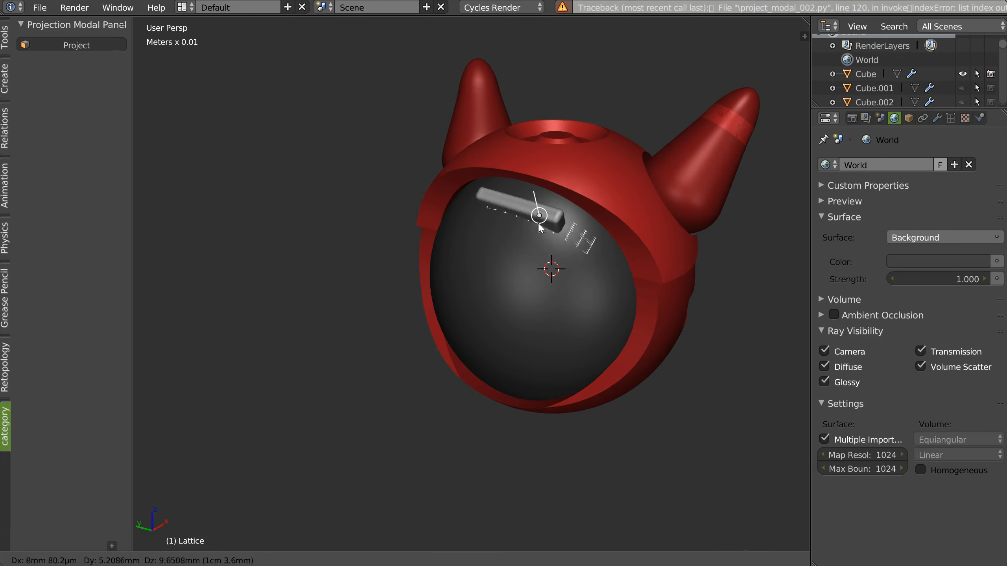
left_click(542, 255)
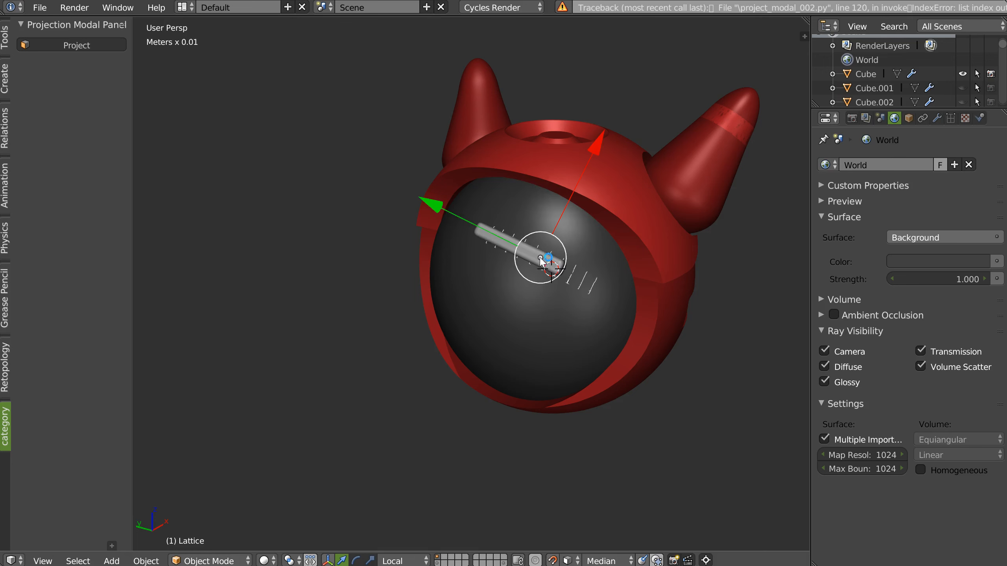
key("space")
key("Escape")
middle_click_drag(537, 270, 482, 271)
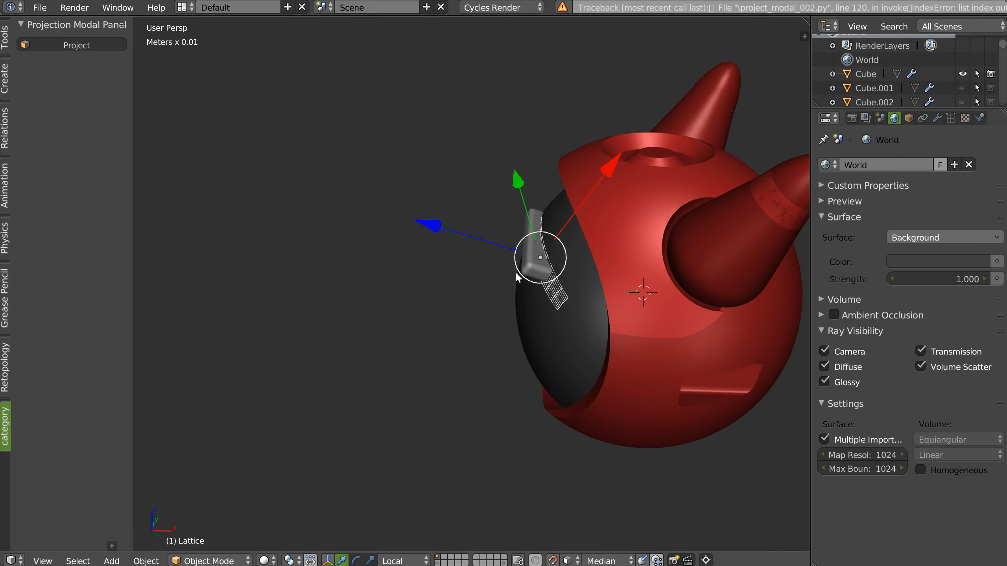
left_click(91, 46)
middle_click_drag(269, 142, 555, 316)
left_click(527, 286)
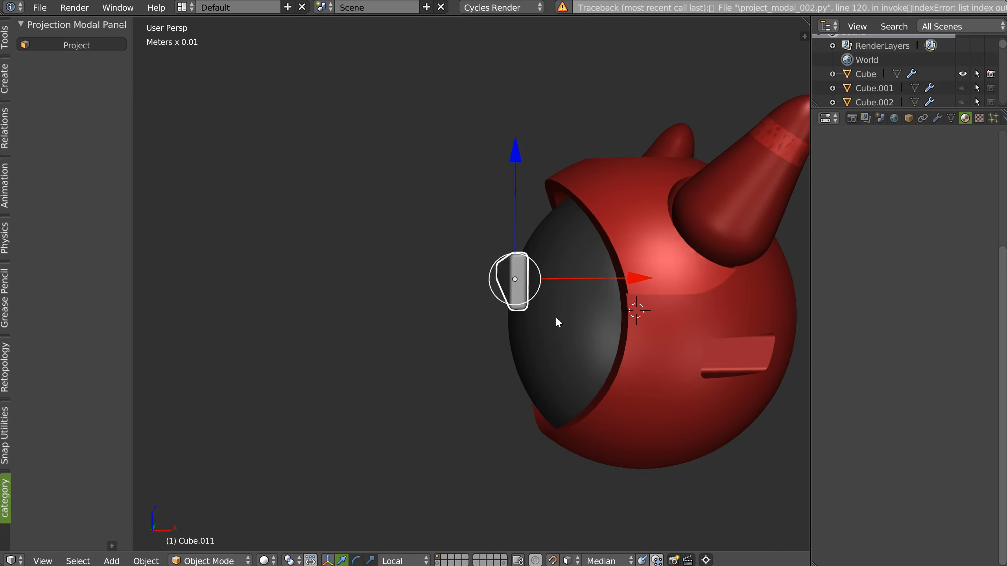
Apply the face sphere's transforms and retry projecting the eye block onto it
left_click(568, 314)
right_click(570, 319)
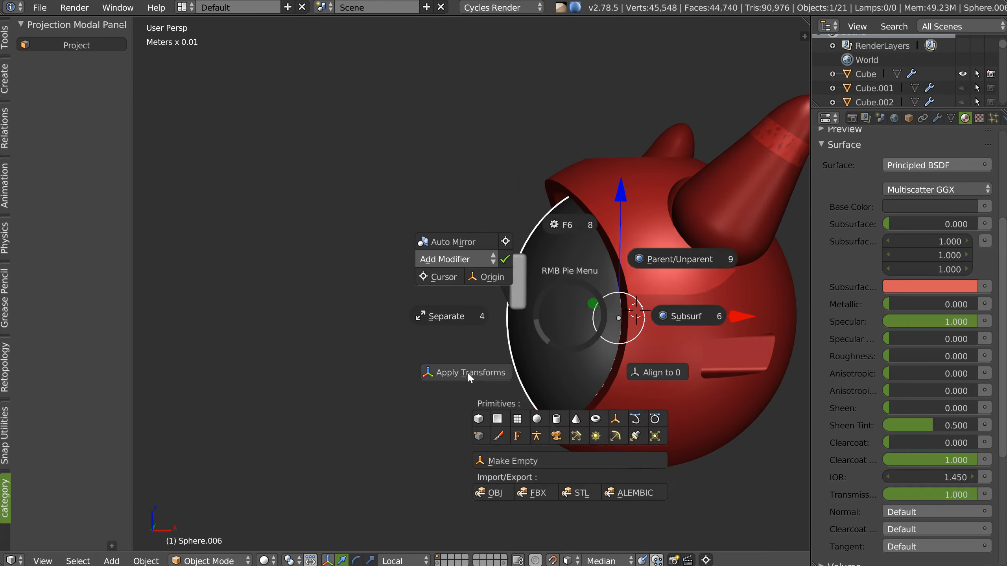
left_click(467, 371)
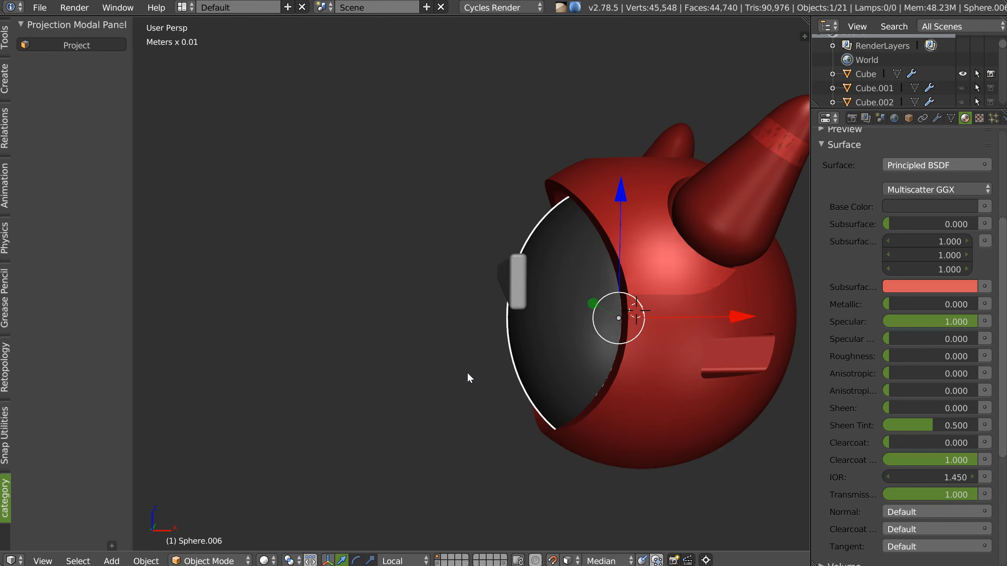
left_click(508, 281)
middle_click_drag(508, 281, 471, 280)
left_click(106, 49)
Move the eye block's origin to the centre of its geometry
scroll(473, 299, "up", 1)
middle_click_drag(506, 199, 548, 286)
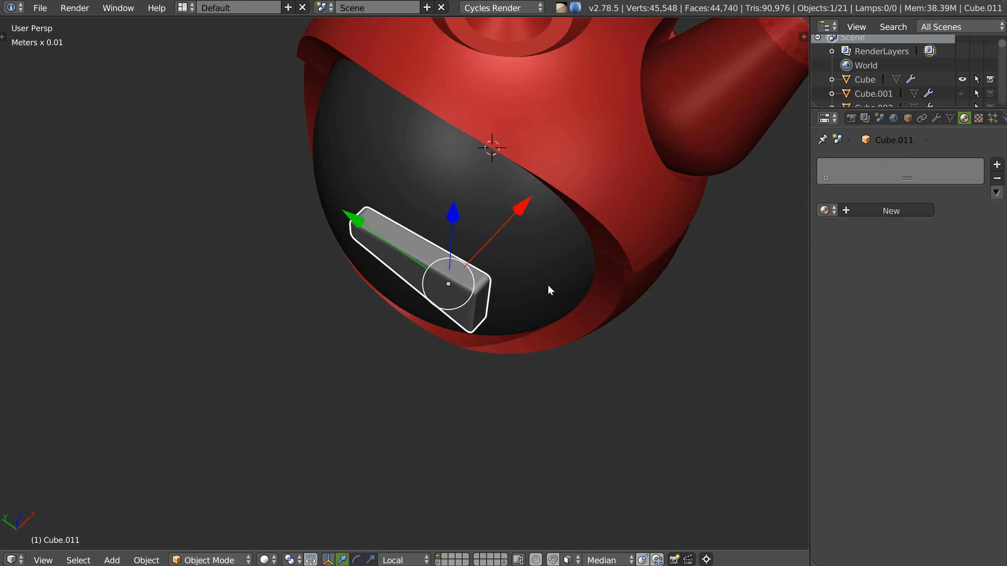
right_click(480, 286)
left_click(406, 255)
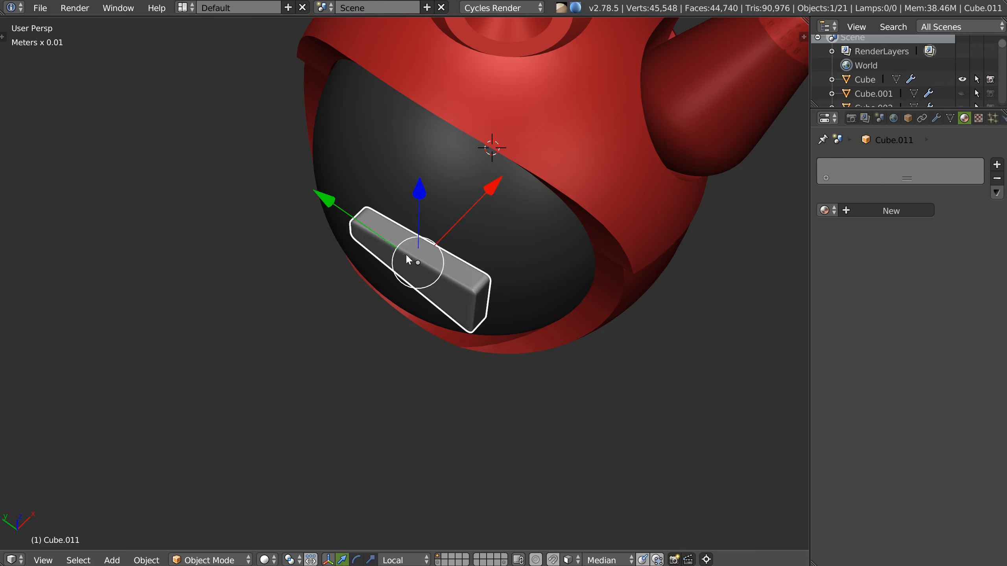
Add a loop cut across the middle of the eye block and offset it to bend the block around the sphere
middle_click_drag(533, 275, 434, 259)
scroll(433, 256, "up", 2)
middle_click_drag(431, 223, 451, 192)
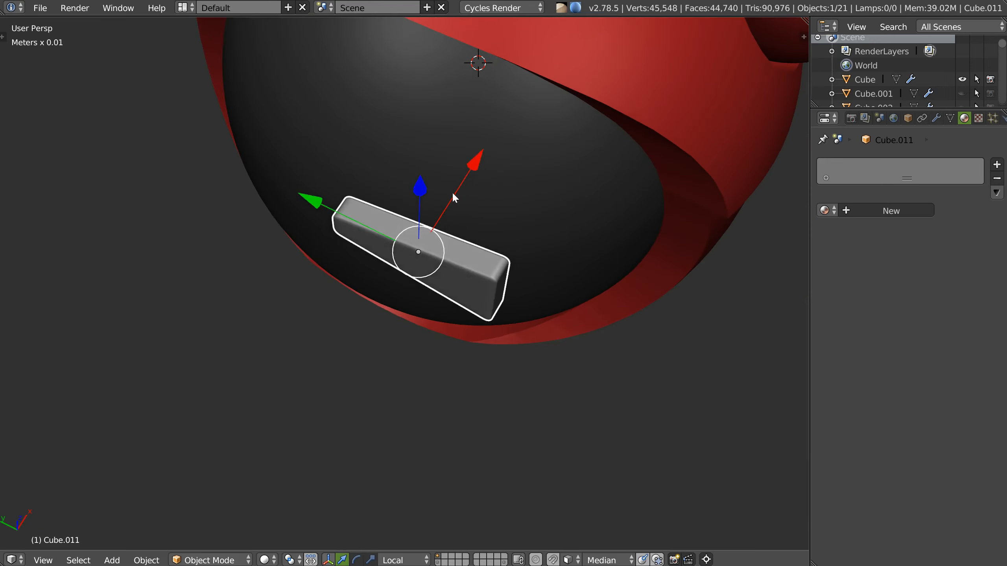
key("Tab")
key("ctrl+r")
left_click(423, 242)
right_click(424, 242)
middle_click_drag(424, 243, 430, 259)
left_click_drag(508, 183, 488, 198)
Select the end face at the wide outer end in face mode and rotate it about Z to follow the bend
middle_click_drag(488, 198, 467, 163)
key("ctrl+Tab")
key("3")
right_click(457, 334)
middle_click_drag(457, 333, 466, 365)
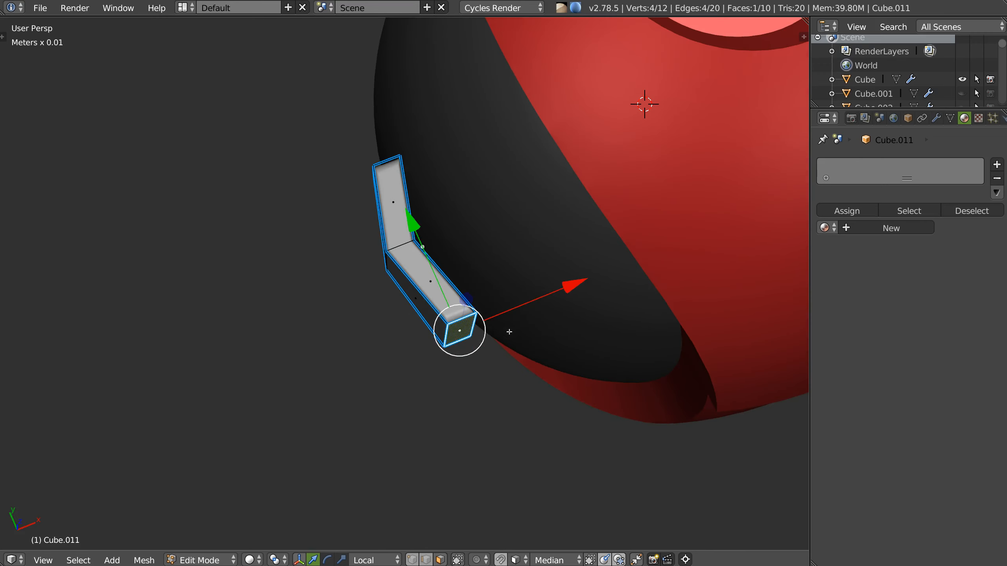
key("r")
key("z")
left_click(539, 291)
Rotate the opposite end face about -12 degrees around Z and finish editing the eye mesh
middle_click_drag(386, 190, 419, 273)
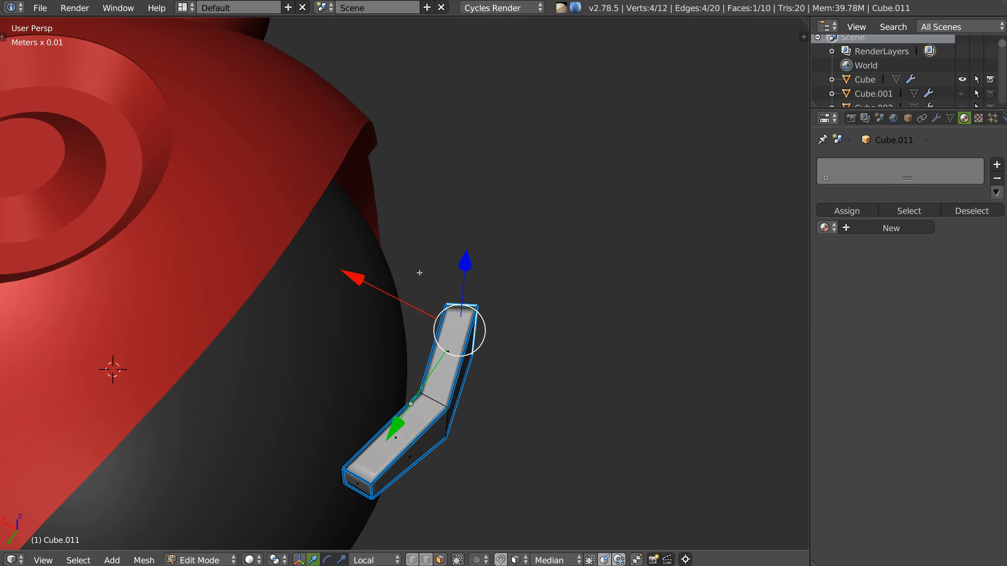
right_click(354, 487)
key("r")
key("z")
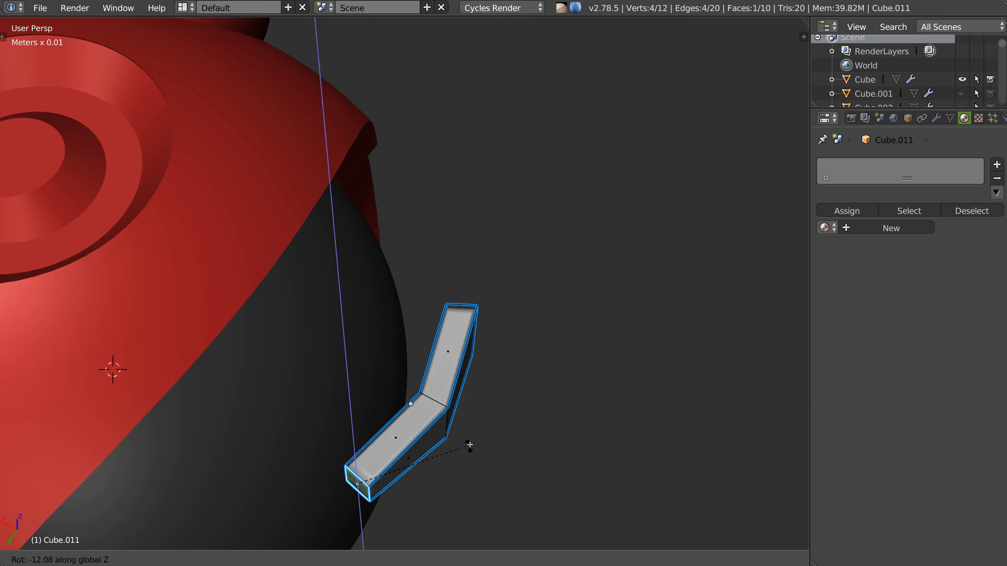
left_click(468, 446)
key("Tab")
Add a Subsurf modifier to smooth the bent eye block
middle_click_drag(424, 353, 430, 380)
right_click(435, 414)
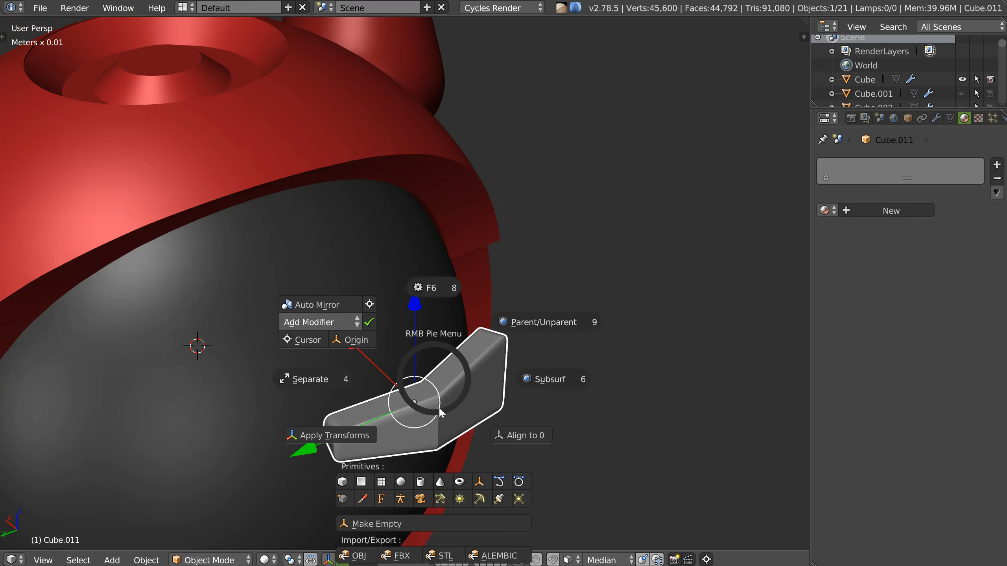
left_click(550, 388)
Rotate and move the eye in top view so it hugs the curve of the face sphere
middle_click_drag(550, 392, 433, 301)
key("KP_5")
key("KP_7")
scroll(459, 336, "up", 3)
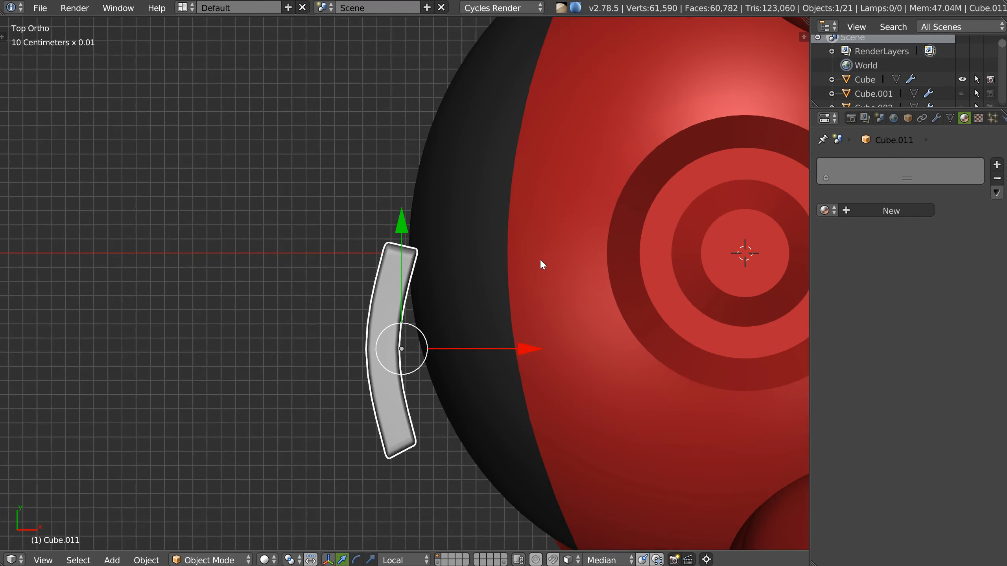
key("r")
left_click(509, 229)
key("g")
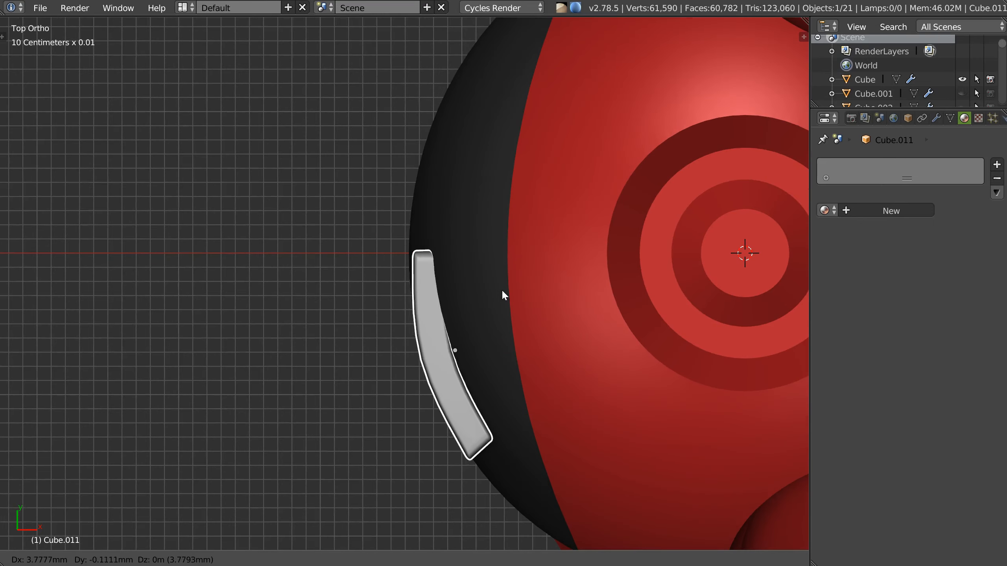
left_click(495, 291)
Shift the eye's middle edge loop along its local X axis toward the sphere to flatten the bend
key("Tab")
right_click(425, 358, "alt")
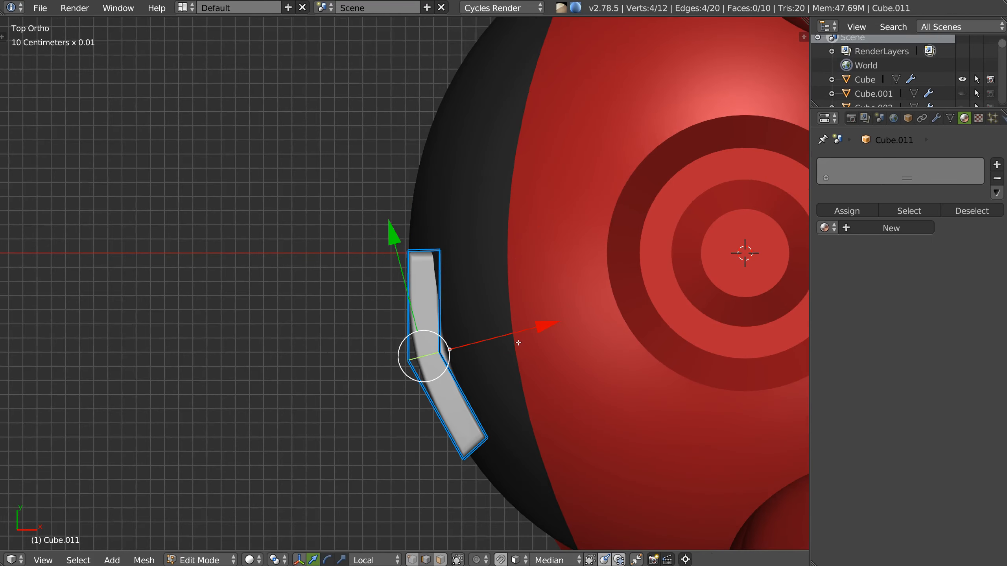
key("g")
key("x")
key("x")
left_click(526, 348)
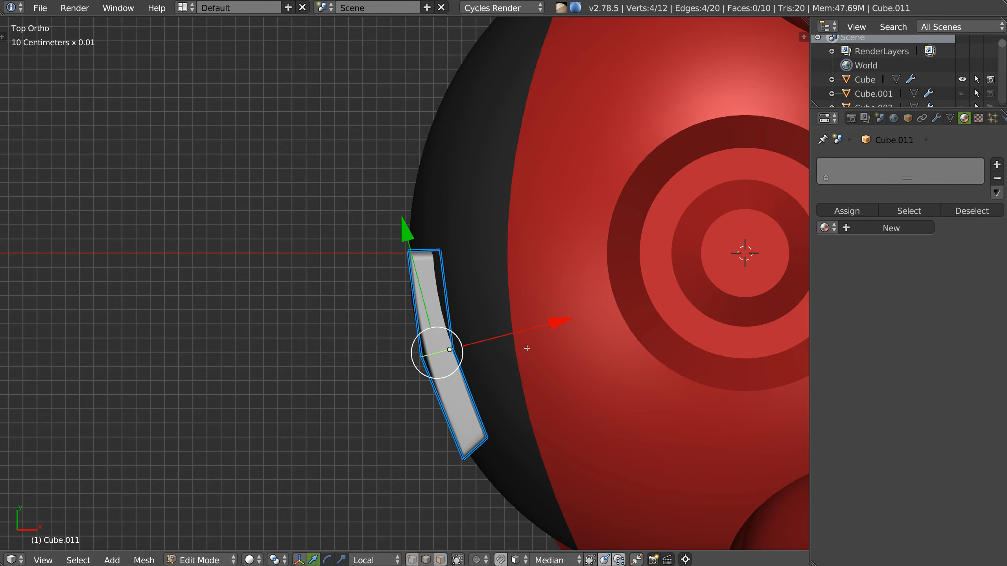
key("Tab")
Scale the eye down and rotate it so its outer end tilts up, refining the angle with a trackball rotation
middle_click_drag(461, 333, 542, 320)
scroll(499, 273, "down", 4)
scroll(542, 319, "down", 2)
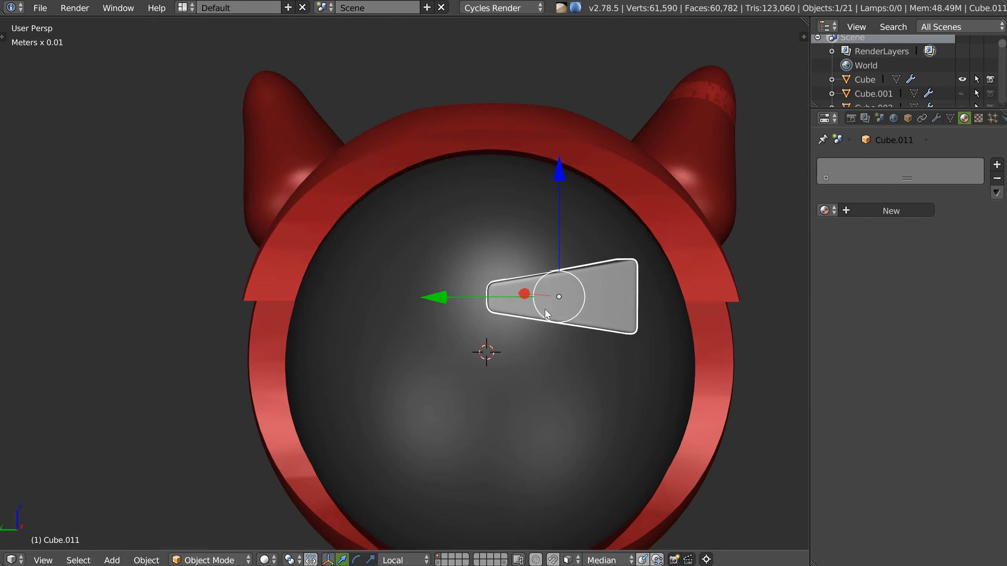
key("s")
left_click(629, 301)
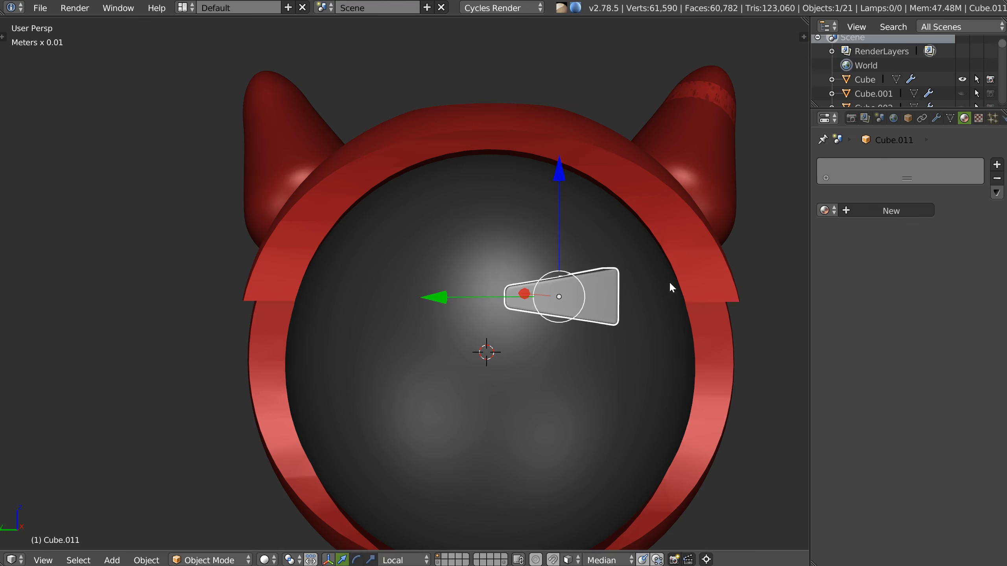
key("r")
left_click(655, 263)
key("r")
key("r")
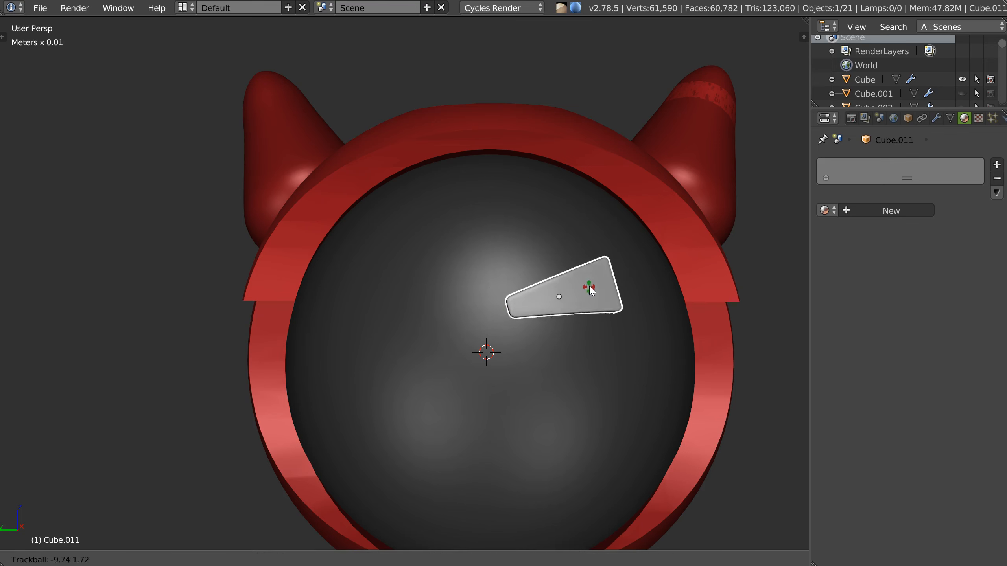
left_click(590, 287)
Mirror the eye across the Y axis using the face sphere as the reference object
scroll(511, 332, "down", 2)
middle_click_drag(444, 332, 504, 333, "shift")
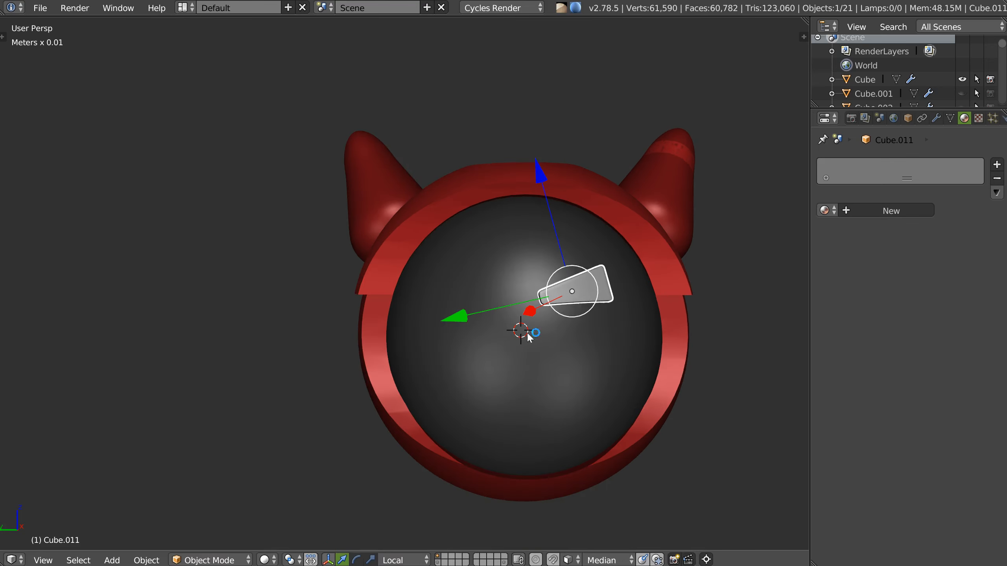
right_click(590, 315)
right_click(593, 295, "shift")
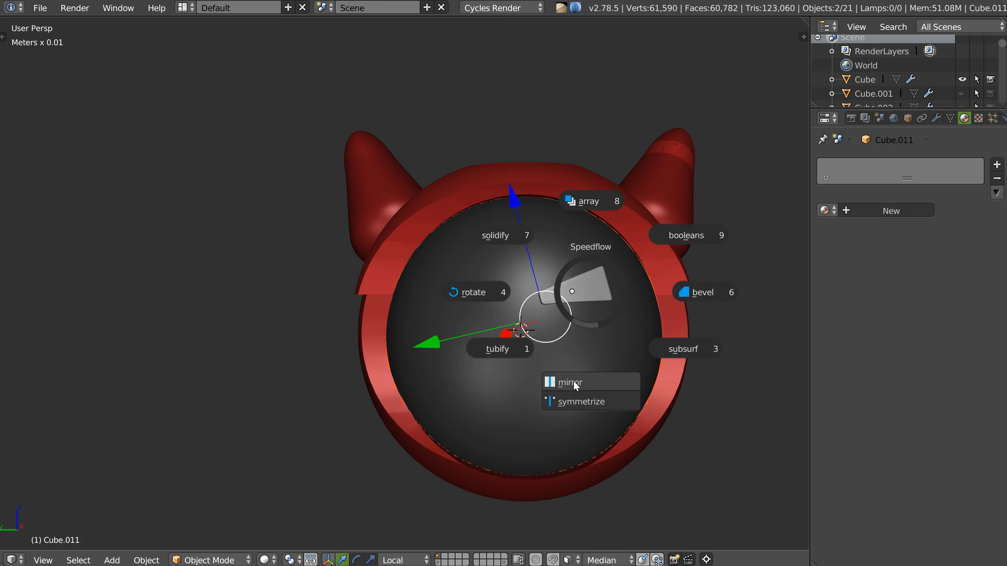
left_click(574, 380)
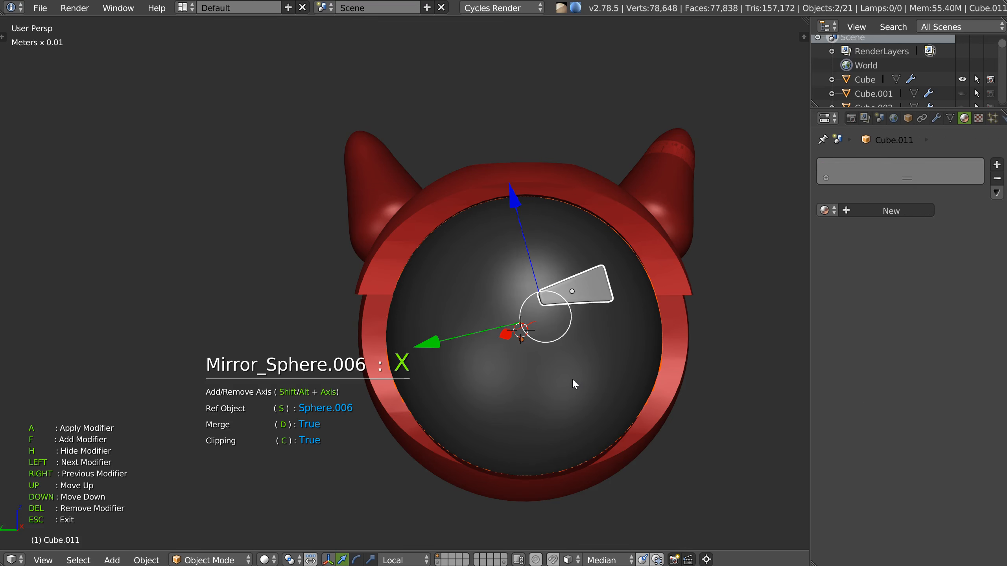
key("y")
key("Escape")
Reposition the mirrored eyes and trackball-rotate them so they sit flush on the face sphere
middle_click_drag(570, 377, 574, 306)
key("g")
left_click(602, 301)
key("r")
key("r")
left_click(657, 286)
middle_click_drag(658, 289, 674, 171)
key("r")
key("r")
left_click(714, 300)
left_click_drag(598, 358, 600, 361)
middle_click_drag(565, 236, 568, 325)
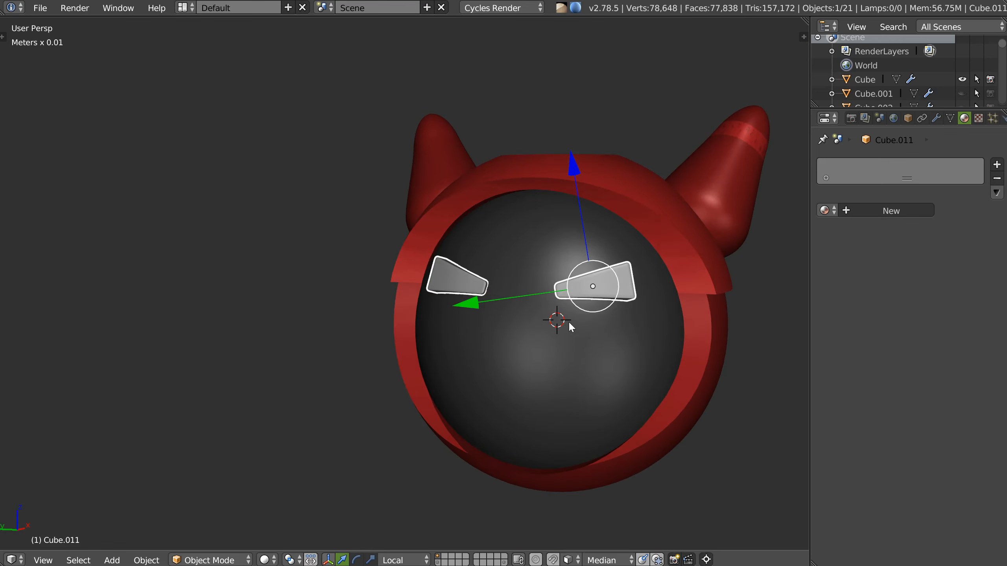
Try existing materials from the material list on the eyes, including Cube.002, Sphere.003, Sphere.006 and Sphere.005
key("shift+q")
left_click(540, 508)
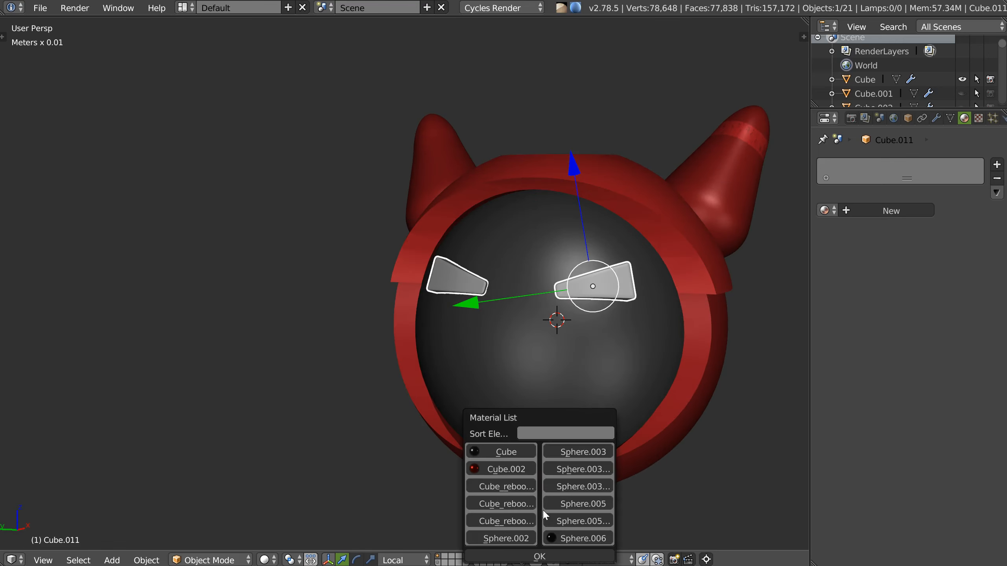
left_click(484, 470)
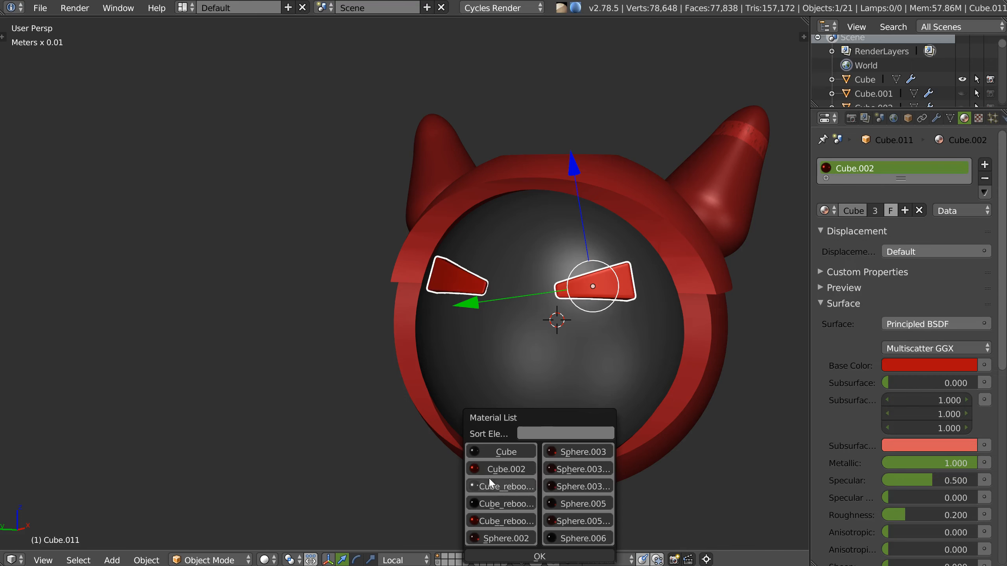
left_click(487, 521)
left_click(573, 469)
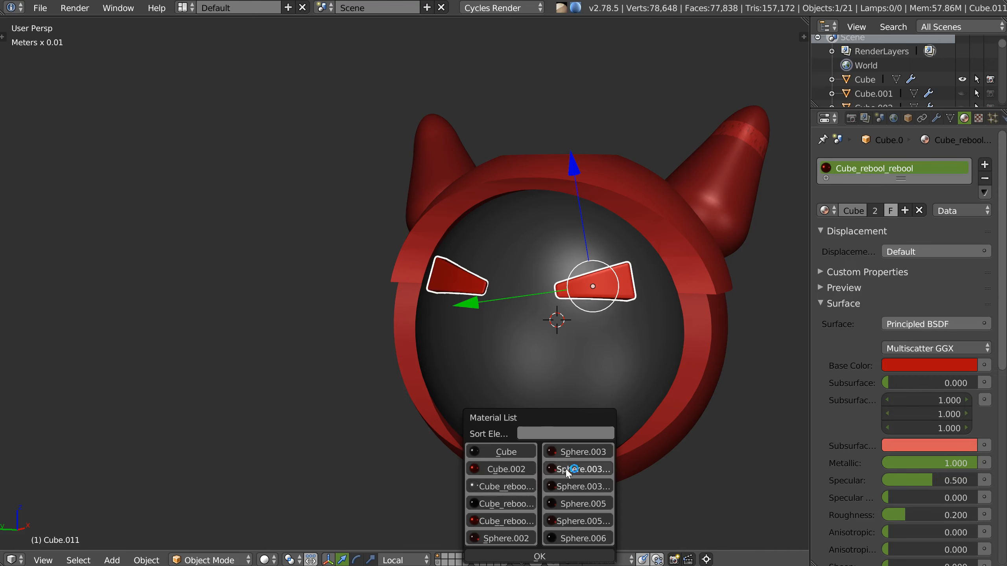
left_click(570, 455)
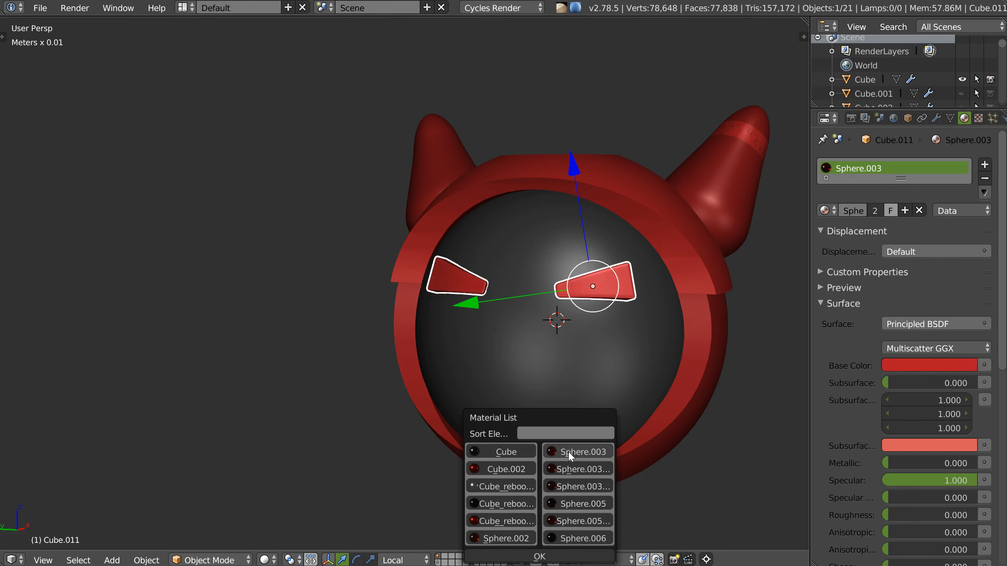
left_click(576, 537)
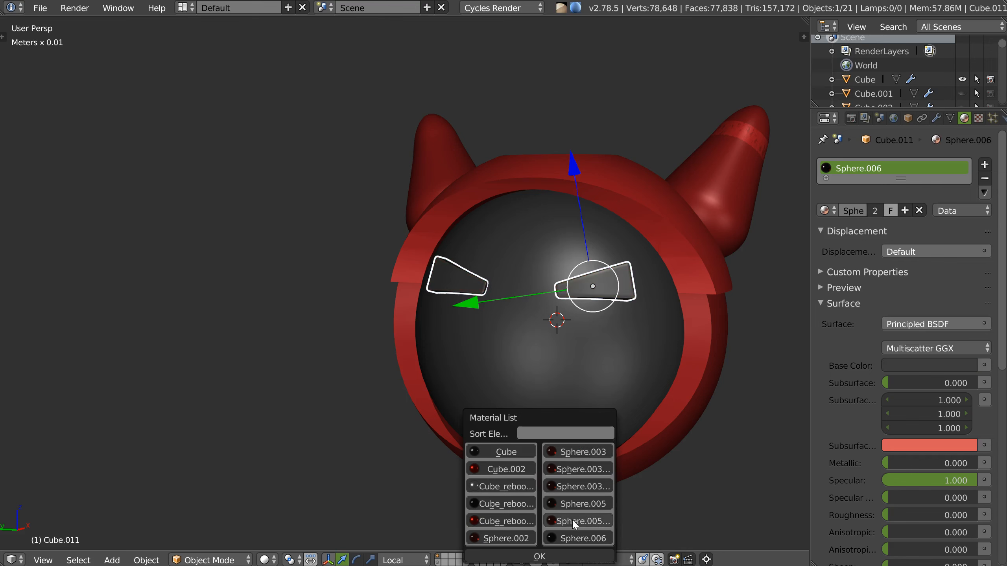
left_click(563, 522)
left_click(564, 508)
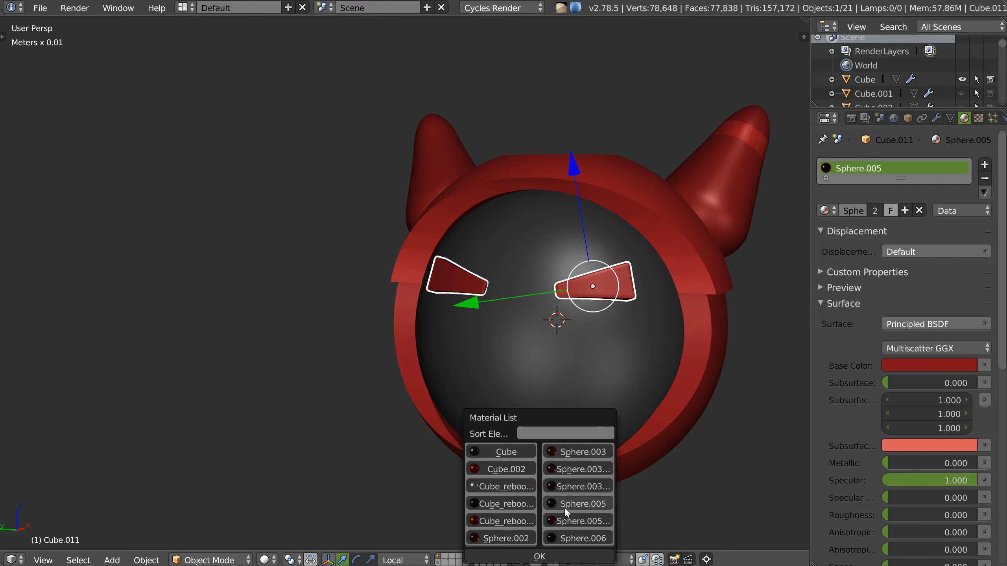
Give the mirrored eyes a new light grey metallic material and deselect them
key("w")
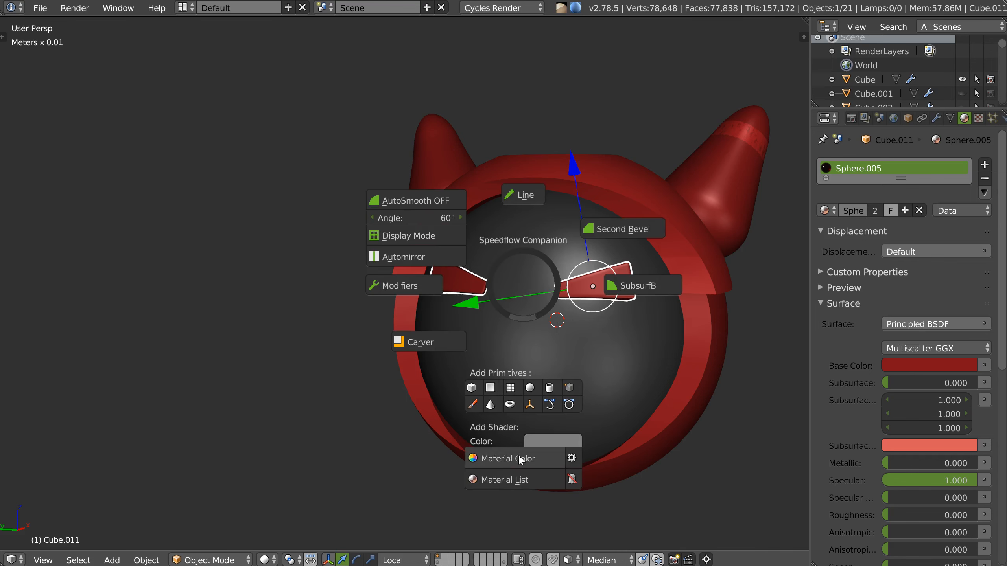
left_click(517, 455)
middle_click_drag(553, 309, 578, 300)
key("w")
left_click(586, 456)
left_click_drag(704, 315, 702, 297)
middle_click_drag(559, 277, 445, 275)
key("a")
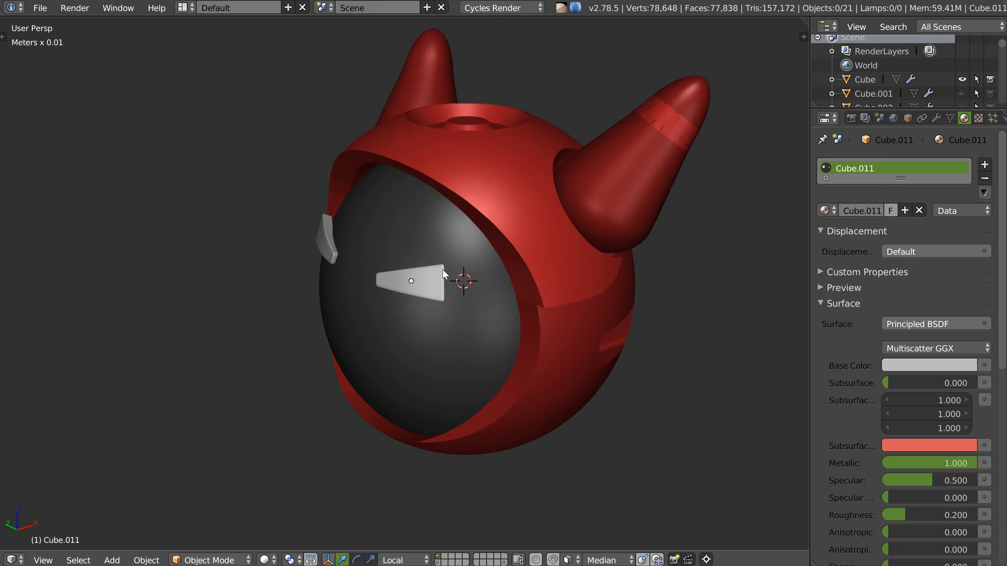
Isolate the horn's band and the horn itself in local view, restoring the full model each time
middle_click_drag(561, 357, 595, 210)
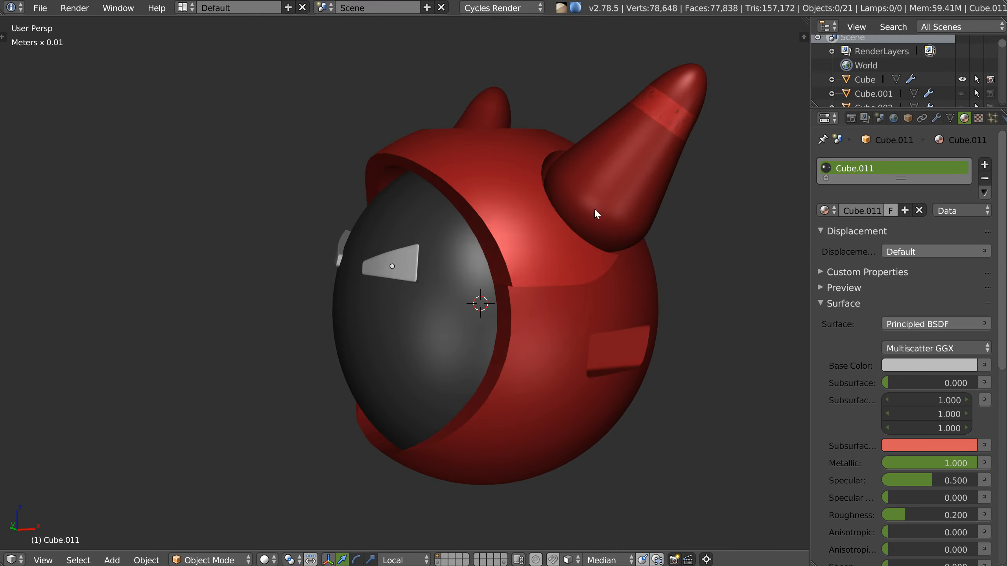
right_click(668, 113)
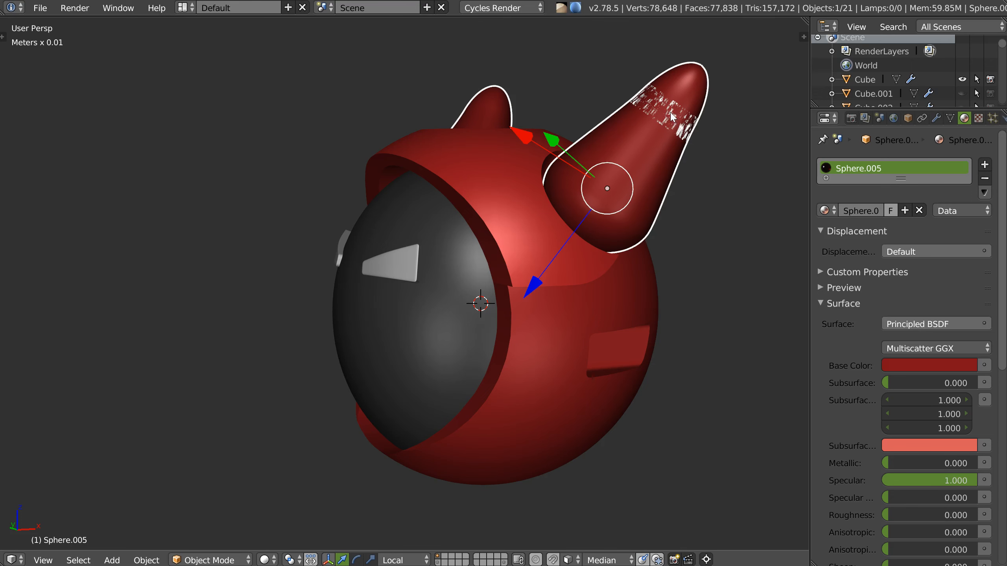
middle_click_drag(681, 127, 637, 158, "shift")
middle_click_drag(637, 158, 602, 167)
scroll(656, 135, "up", 3)
middle_click_drag(660, 132, 620, 153, "shift")
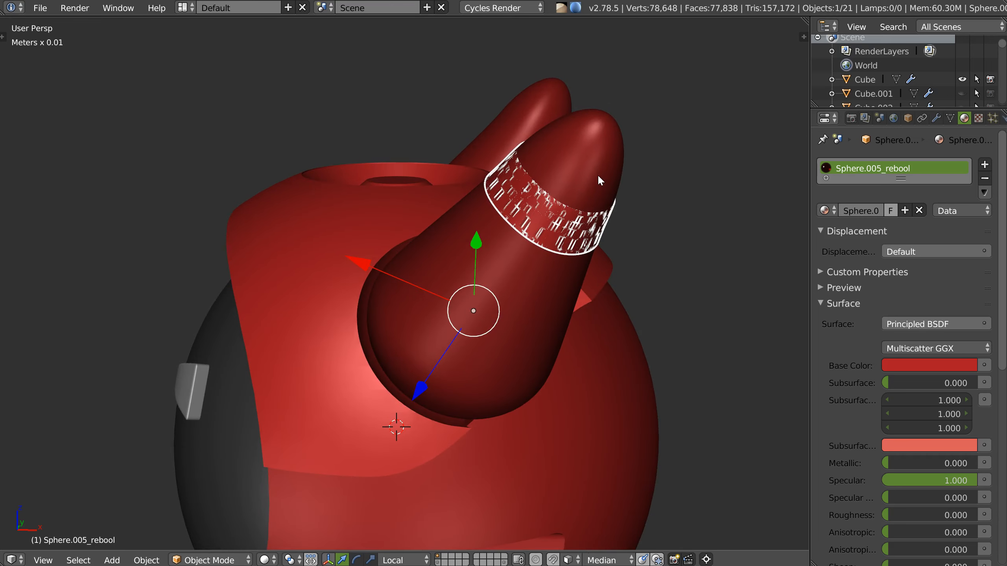
key("KP_Divide")
middle_click_drag(596, 168, 548, 180)
key("KP_Divide")
right_click(611, 150)
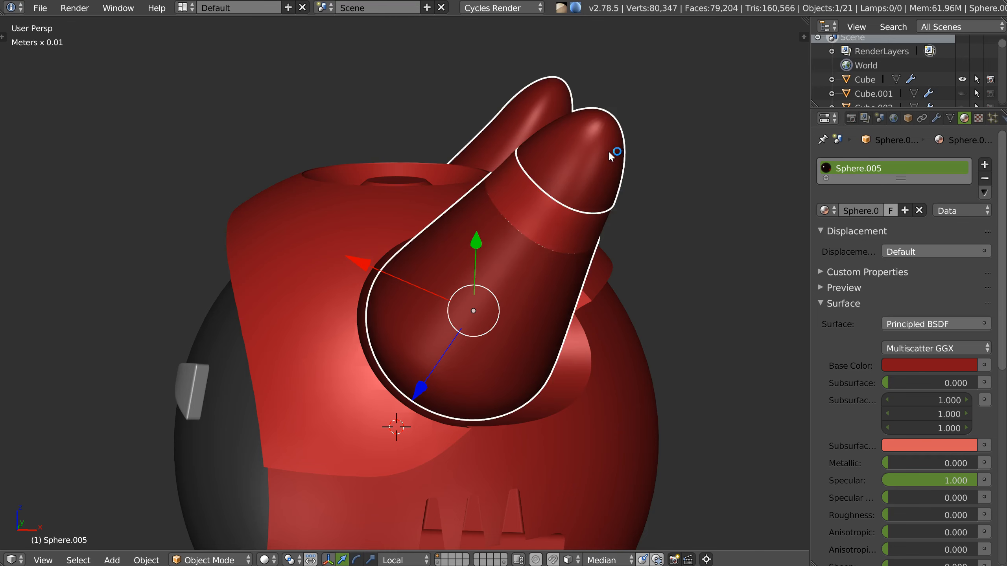
key("KP_Divide")
key("KP_Divide")
middle_click_drag(604, 151, 622, 194)
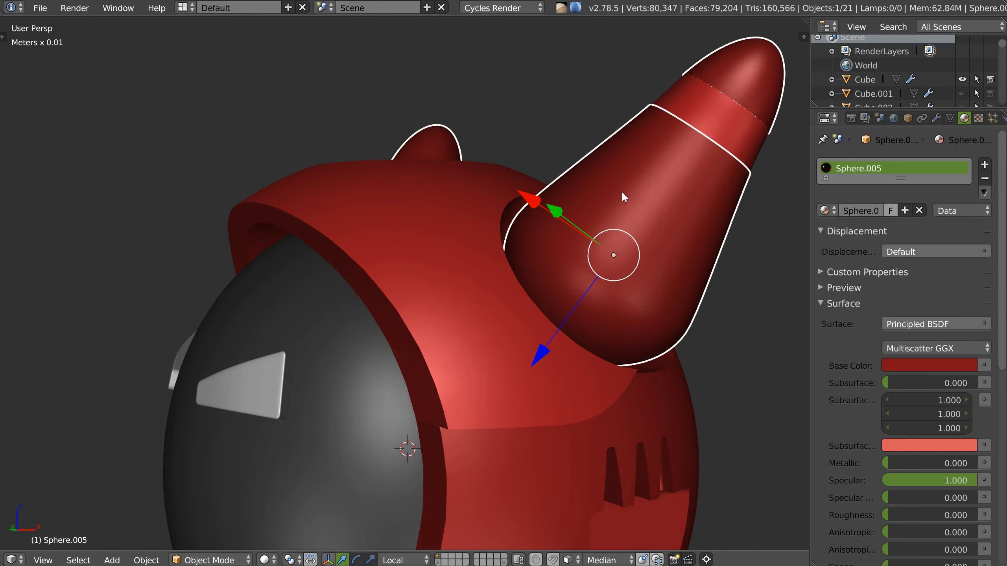
Examine the helmet's sides, vent recesses and horn sockets from several angles with nothing selected
scroll(673, 218, "down", 2)
middle_click_drag(654, 230, 609, 184, "shift")
scroll(609, 183, "down", 3)
middle_click_drag(555, 202, 571, 228)
key("a")
middle_click_drag(542, 172, 541, 263)
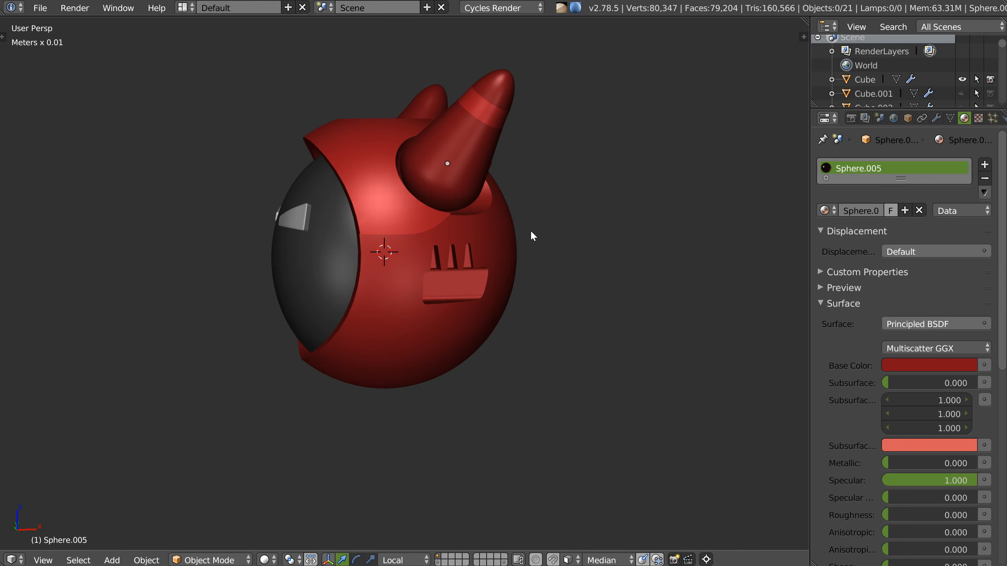
middle_click_drag(508, 213, 398, 198)
scroll(442, 185, "up", 5)
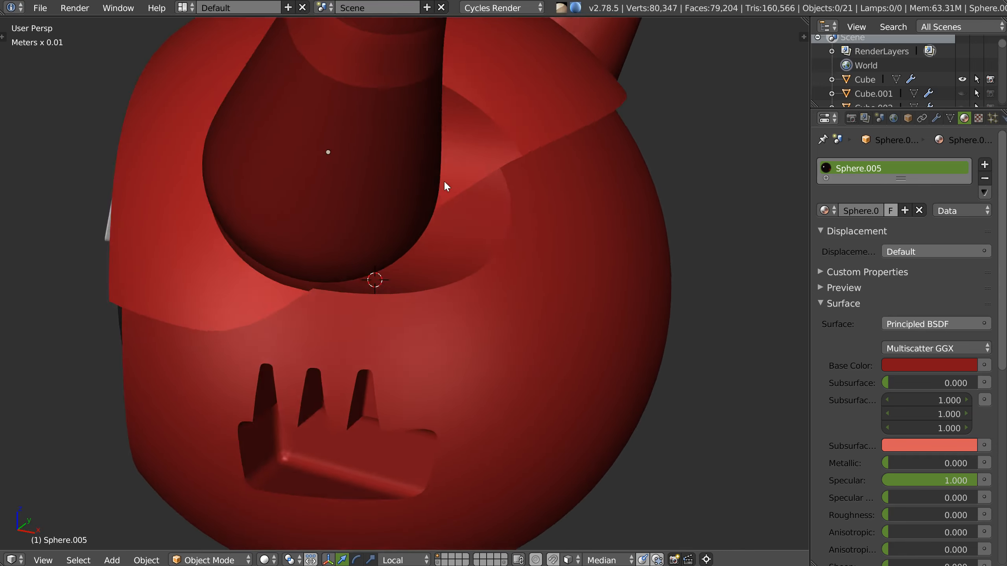
middle_click_drag(445, 292, 512, 250)
middle_click_drag(431, 257, 447, 225)
middle_click_drag(372, 283, 418, 239)
middle_click_drag(479, 254, 517, 219)
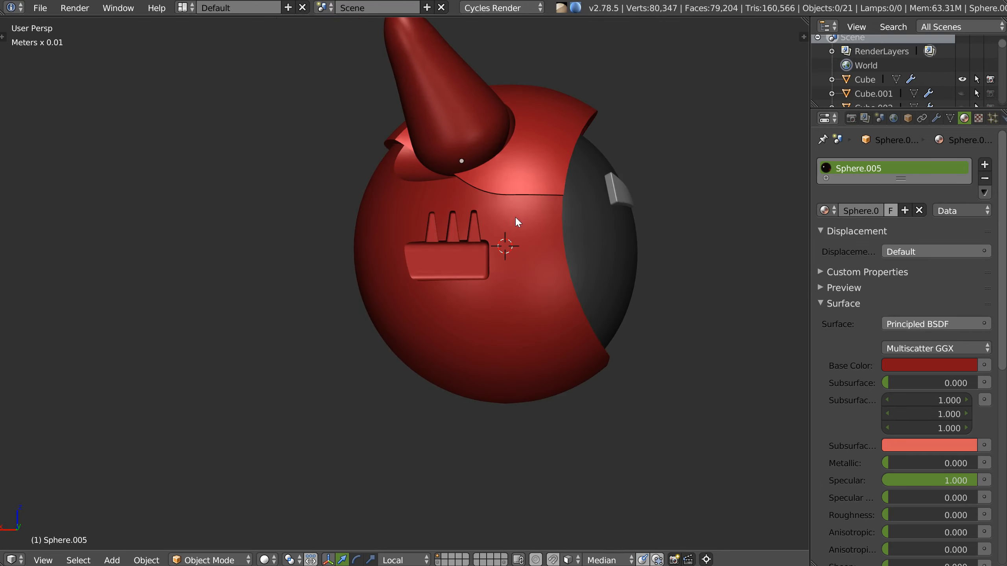
Add a cube at the helmet's centre and move it straight down along Z below the helmet
right_click(517, 335)
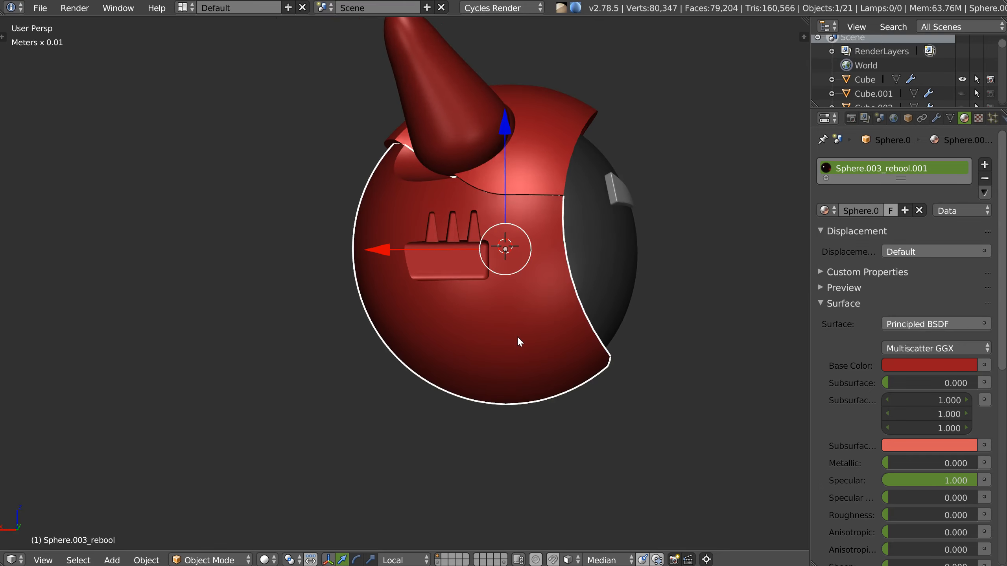
key("KP_3")
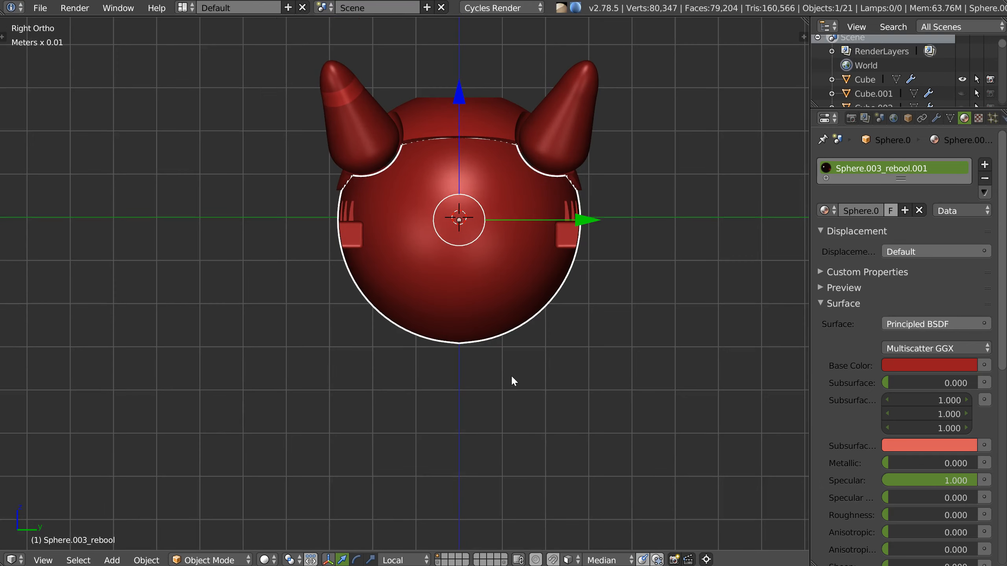
right_click(511, 376)
left_click(421, 479)
left_click_drag(456, 80, 456, 254)
Scale the cube up overall and adjust its Y and X widths so it encloses the helmet's lower end
key("s")
left_click(713, 308)
key("s")
key("y")
left_click(705, 313)
middle_click_drag(704, 314, 532, 260)
key("s")
key("x")
left_click(660, 319)
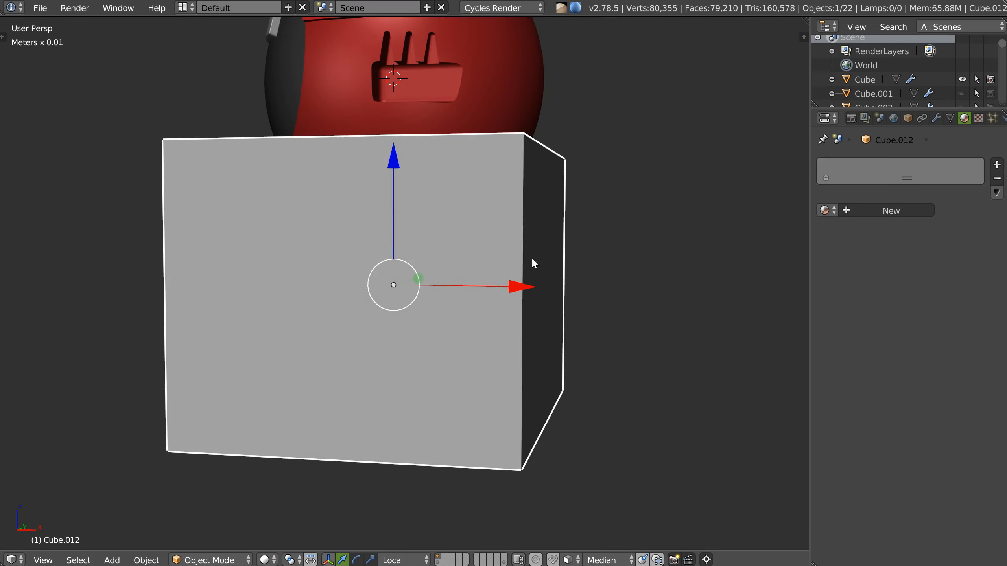
Display the cube as wireframe and add a Solidify modifier with a thickness of -0.14
right_click(508, 275)
left_click(376, 221)
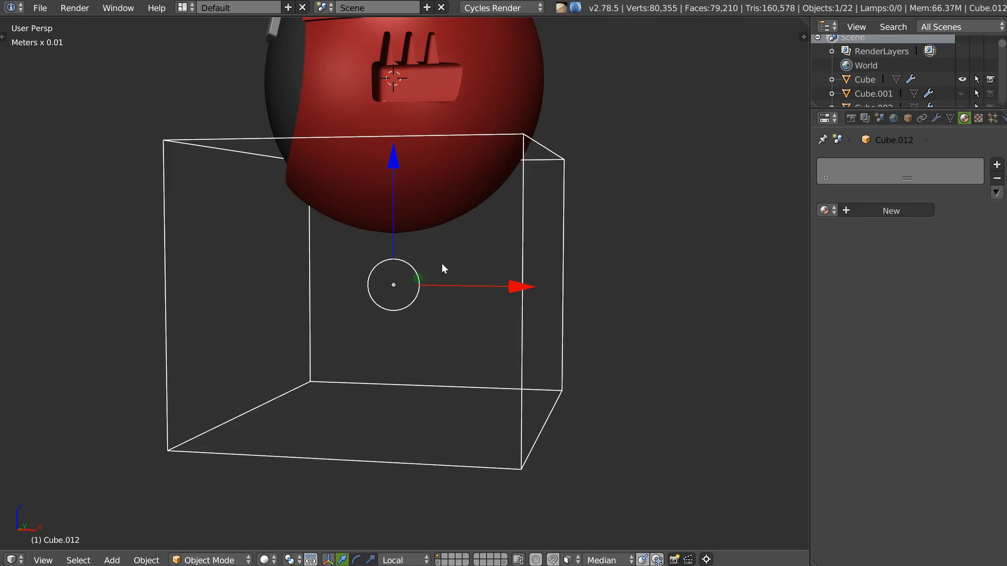
middle_click_drag(443, 266, 499, 286)
right_click(498, 286)
left_click(409, 231)
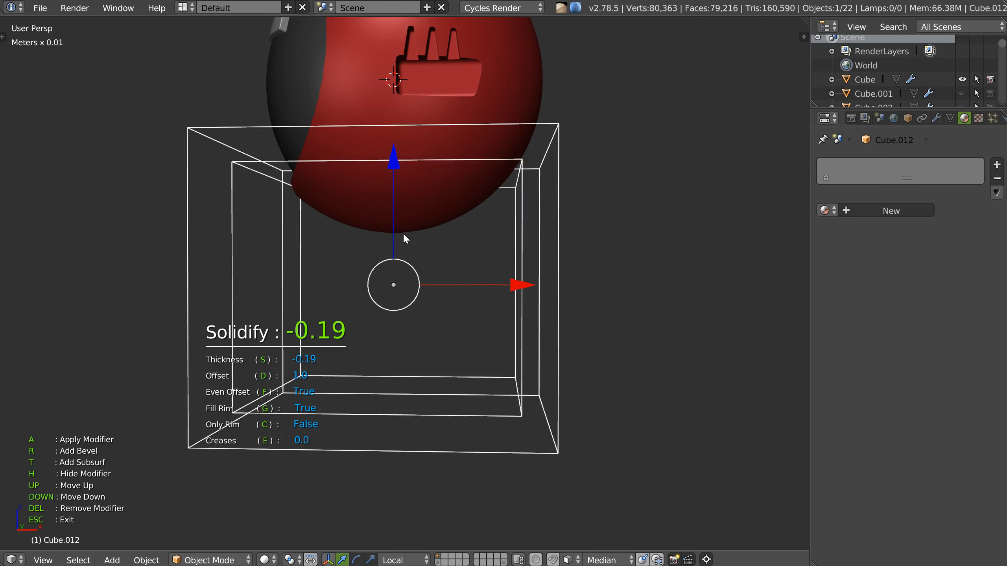
middle_click_drag(456, 244, 482, 265)
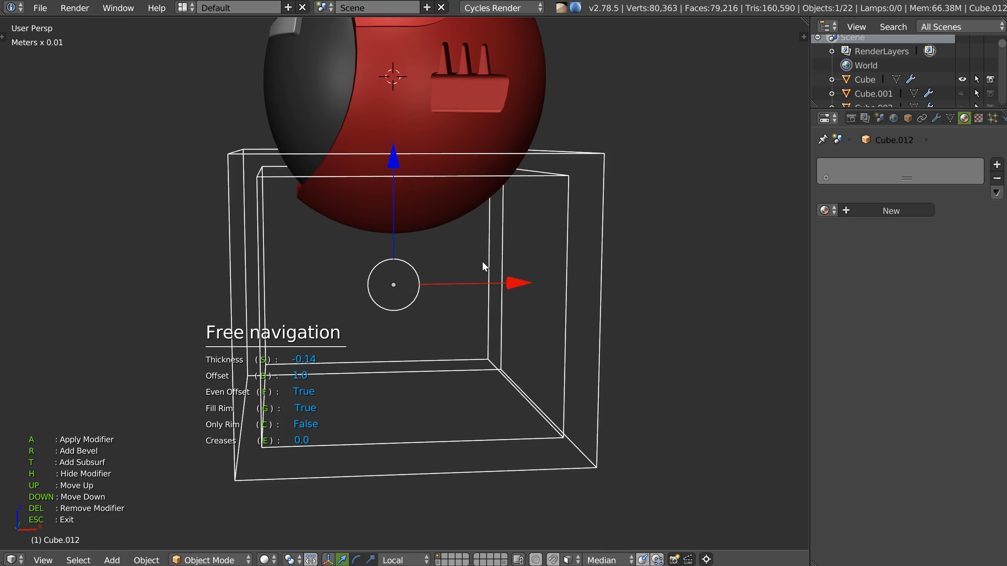
key("Escape")
Try a Boolean difference on the helmet shell using the solidified cube as the cutter
left_click(455, 209, "shift")
right_click(453, 210)
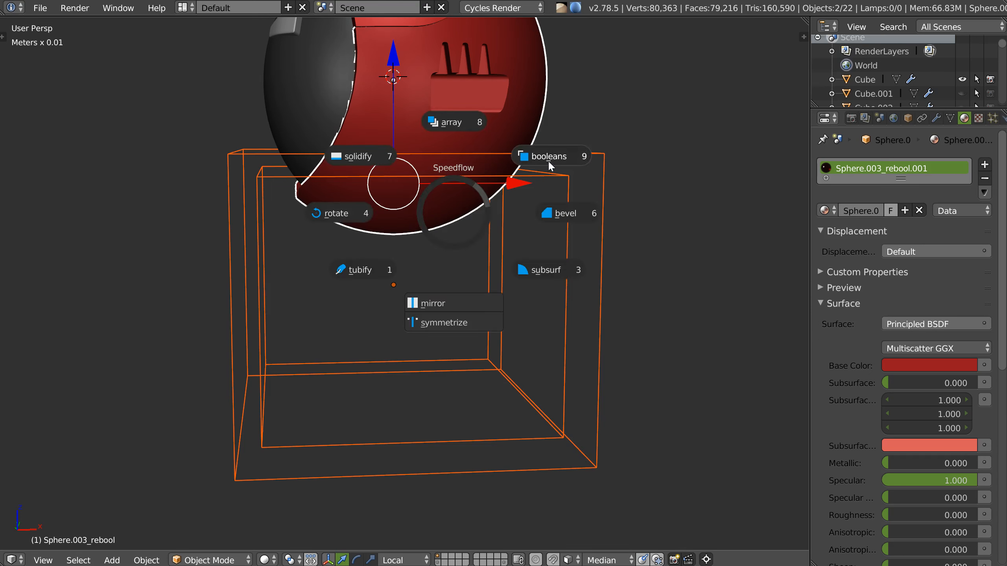
left_click(549, 157)
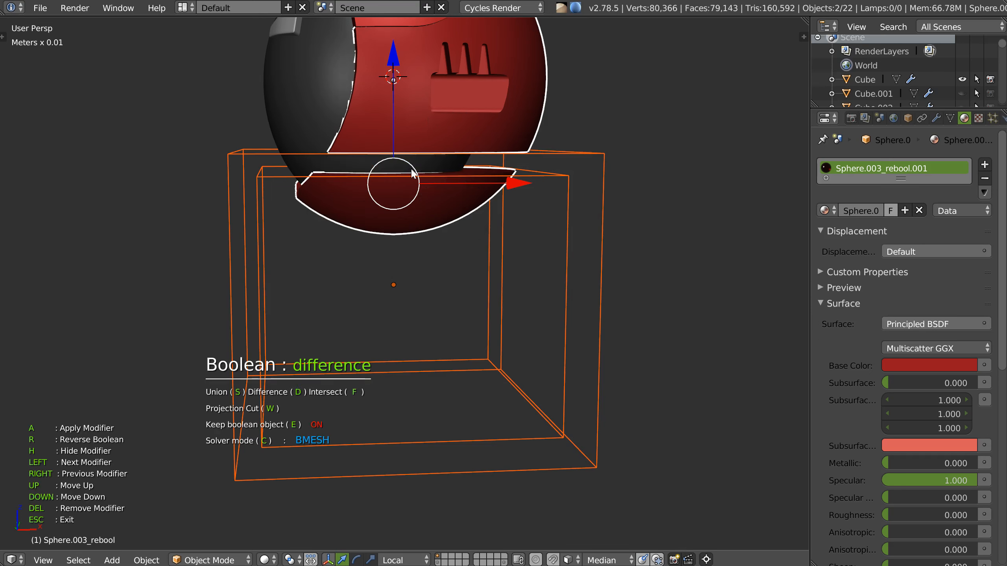
key("Escape")
middle_click_drag(449, 241, 464, 182)
right_click(459, 204)
key("space")
left_click(544, 145)
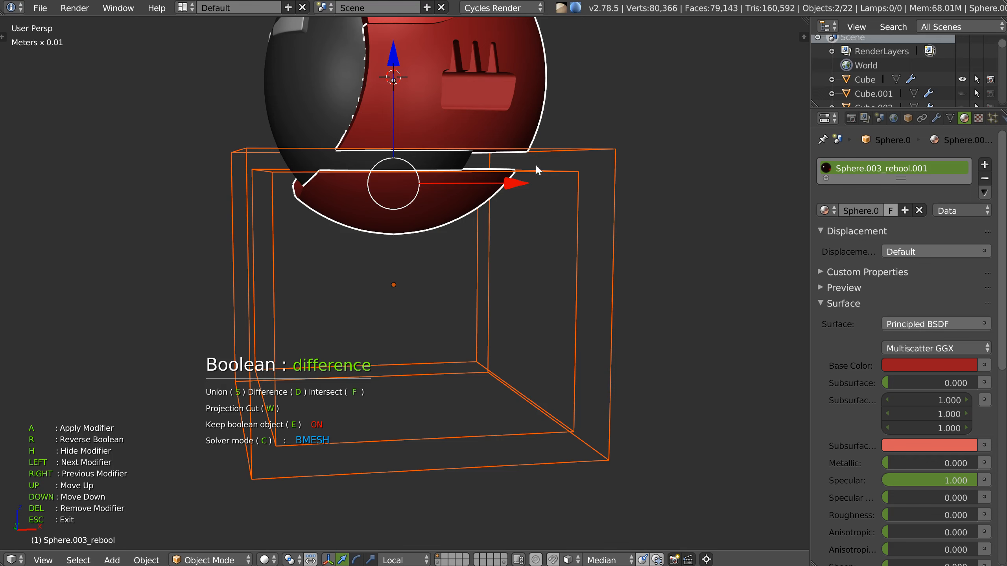
key("c")
left_click(437, 205)
Rebool the helmet shell with the solidified cube to split off a separate horizontal band near its lower end
right_click(578, 222)
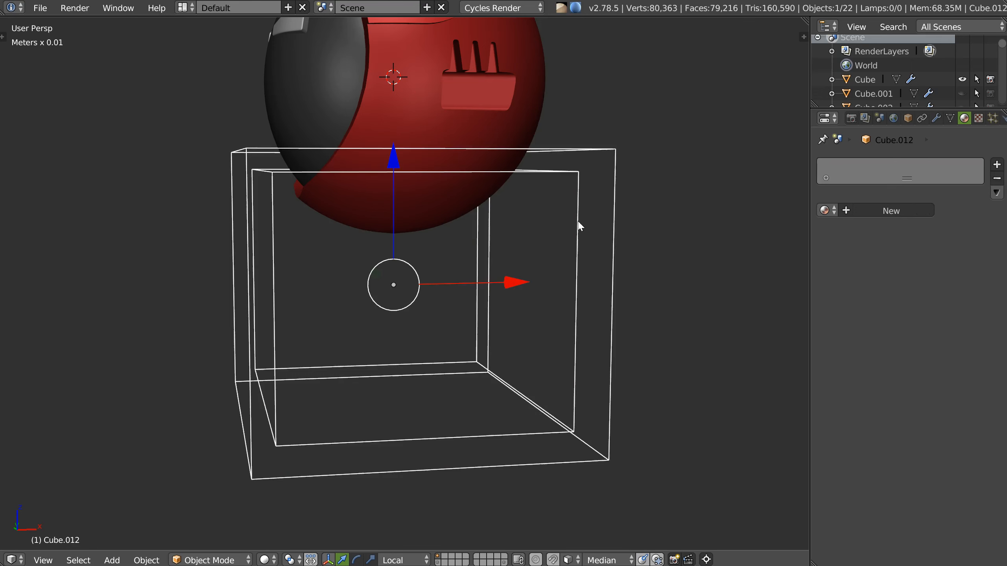
right_click(433, 201, "shift")
key("space")
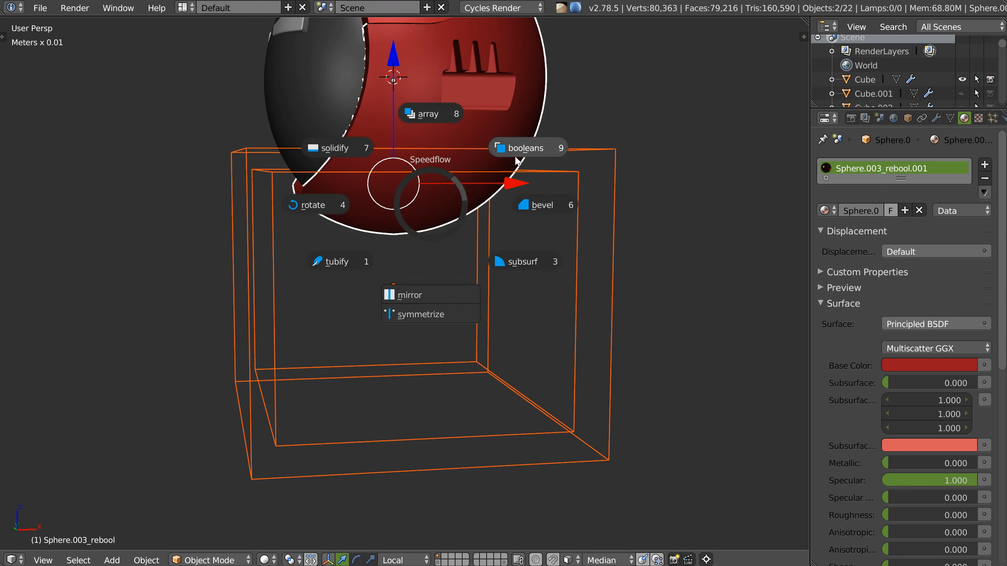
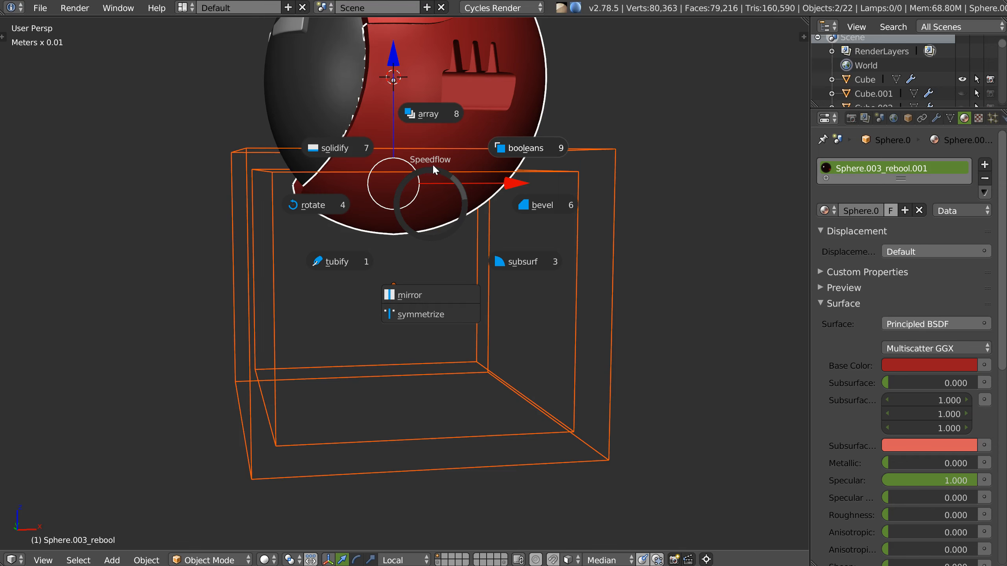
left_click(481, 164)
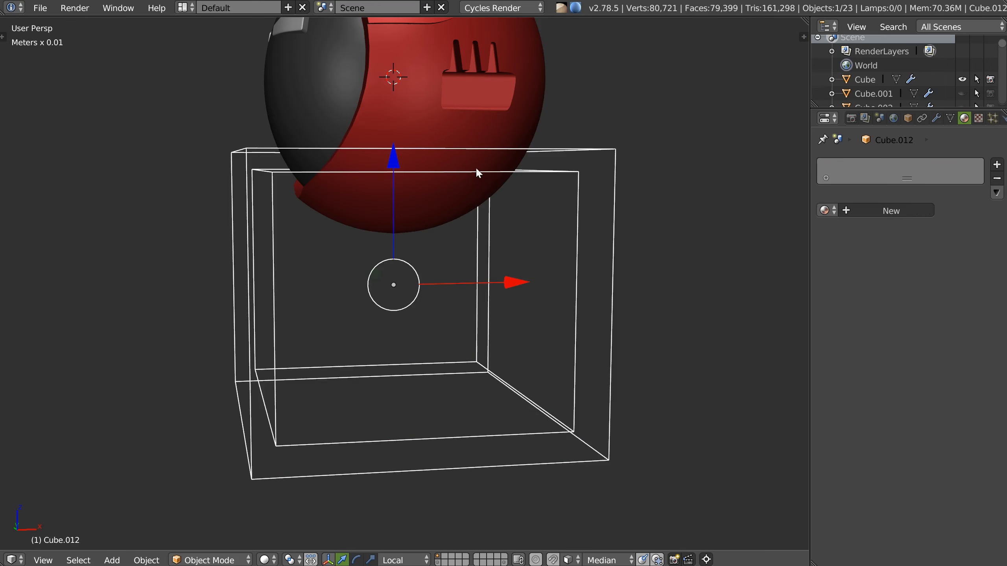
Assign the dark grey Cube material to the separated lower band of the helmet
right_click(439, 166)
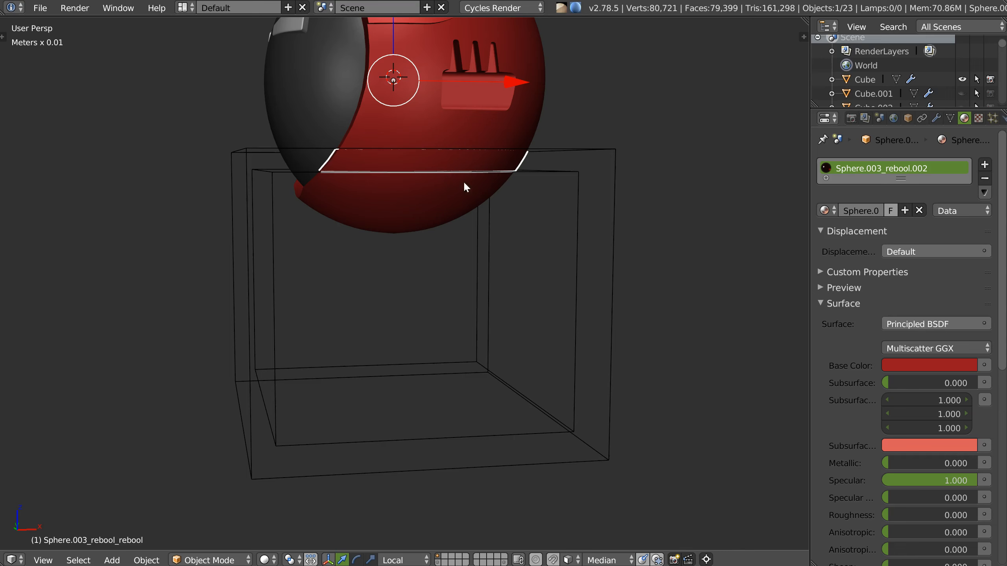
key("shift+w")
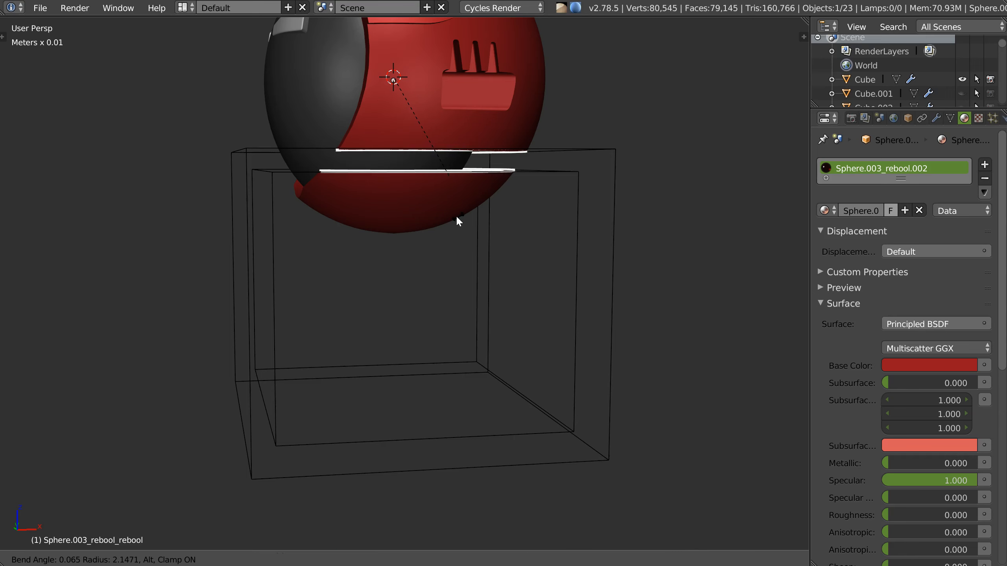
right_click(478, 193)
middle_click_drag(441, 166, 433, 179)
key("space")
left_click(411, 376)
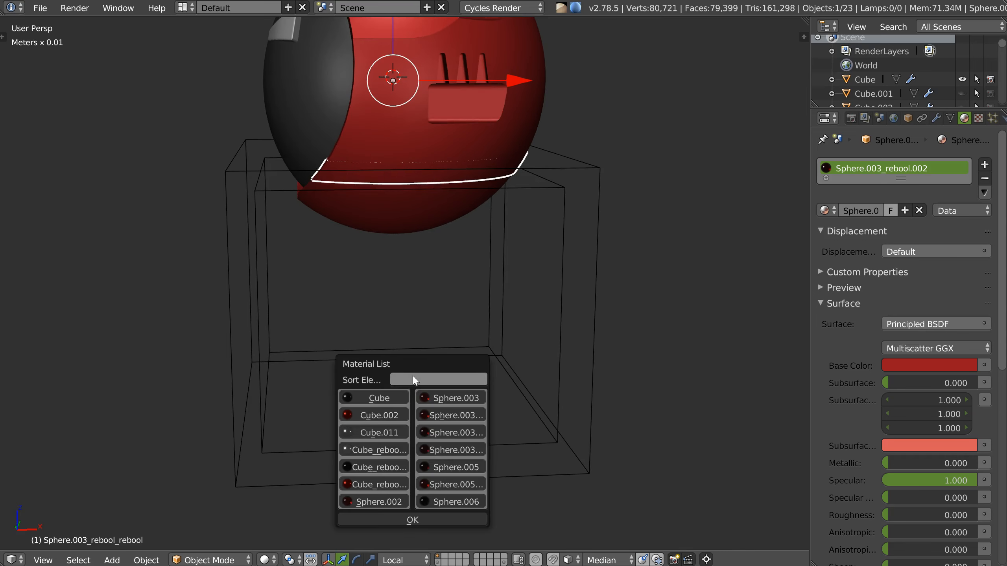
left_click(368, 399)
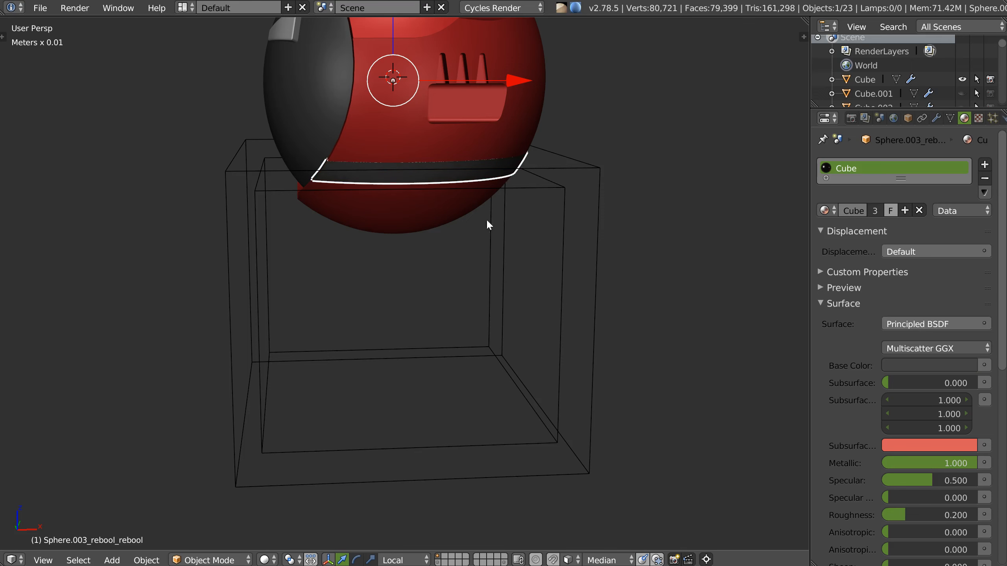
Try to scale down the separated dark band on the lower helmet
middle_click_drag(486, 219, 464, 206)
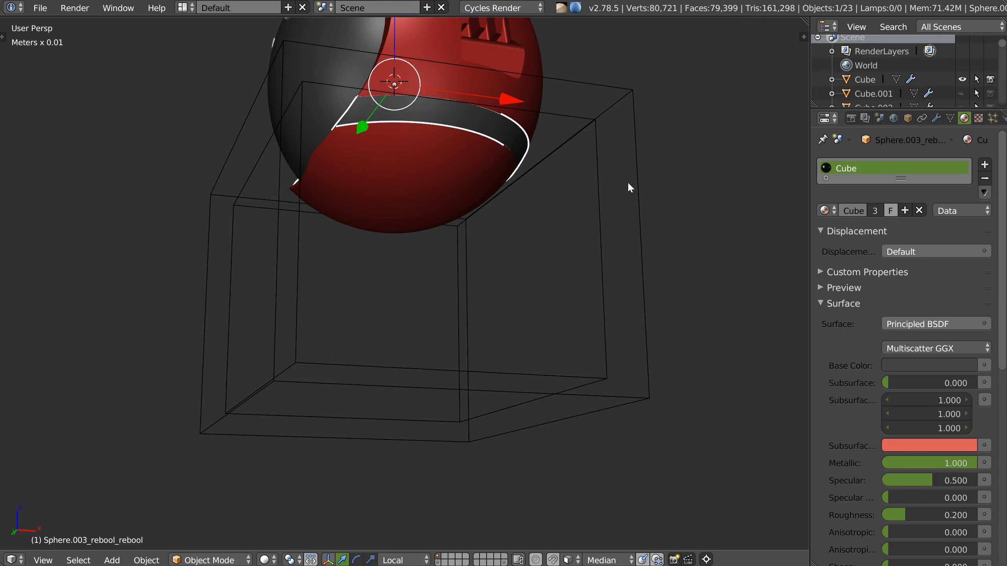
key("s")
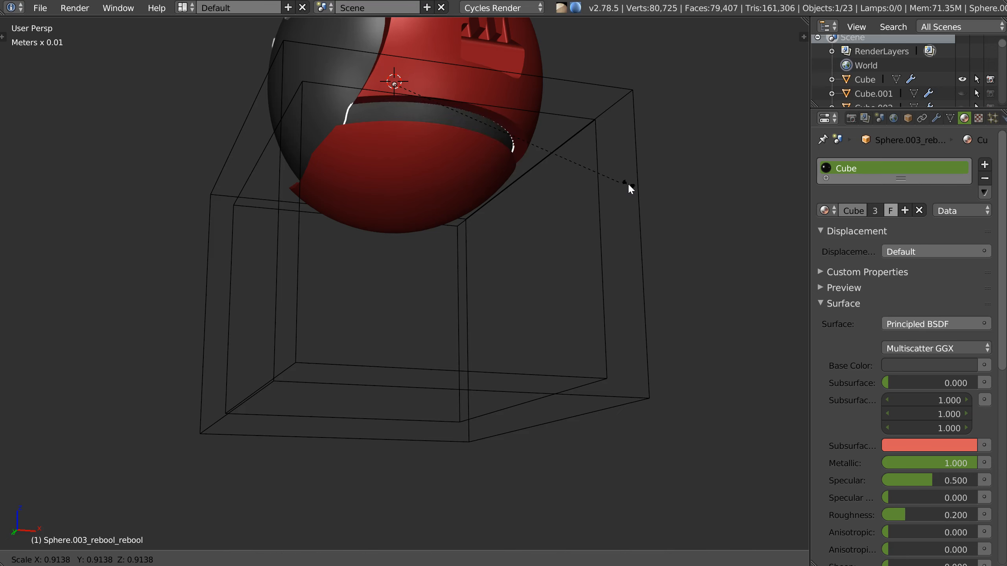
left_click(526, 168)
middle_click_drag(495, 155, 544, 186)
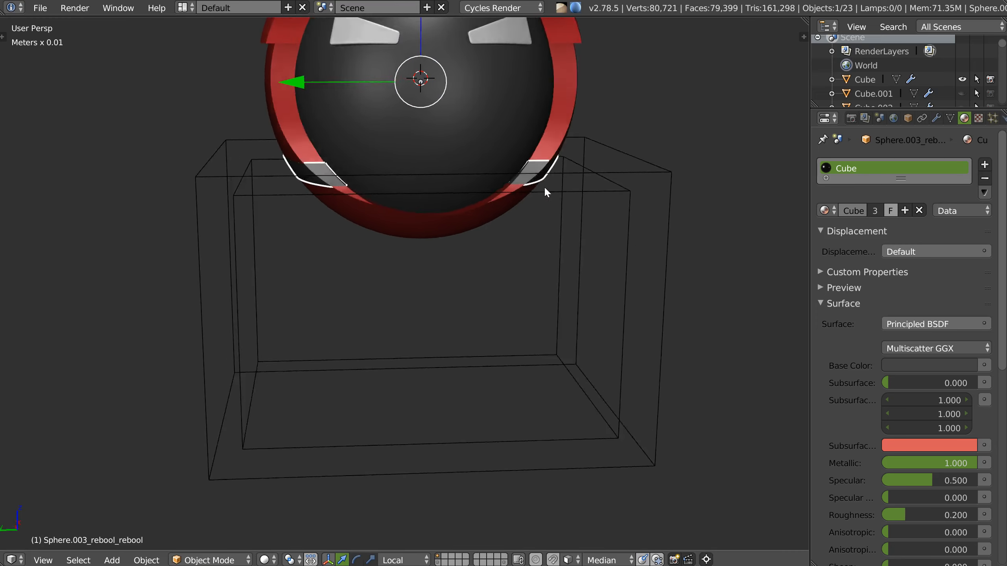
Hide the wireframe cutter cube below the helmet
scroll(545, 183, "up", 4)
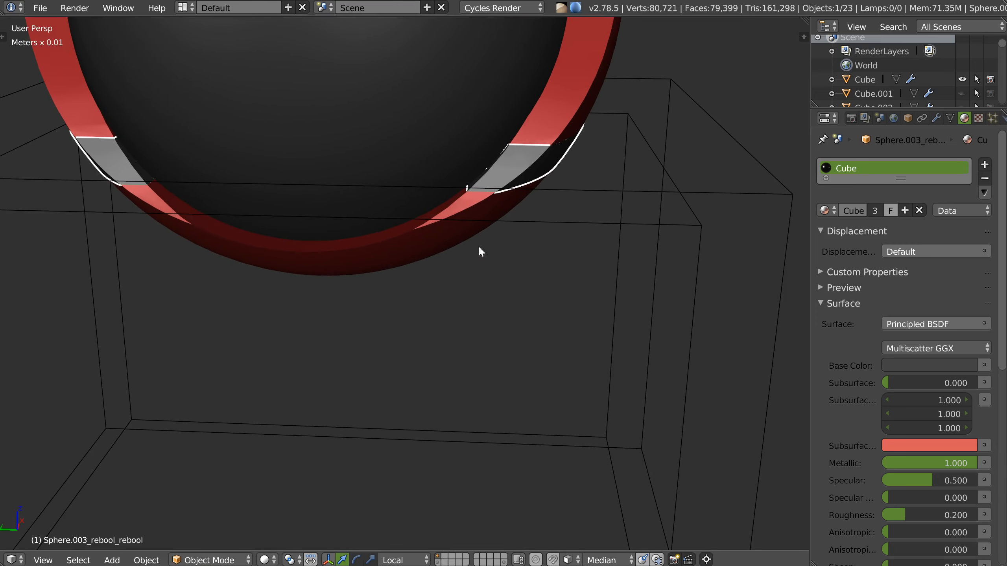
right_click(593, 222)
key("h")
middle_click_drag(559, 218, 489, 183)
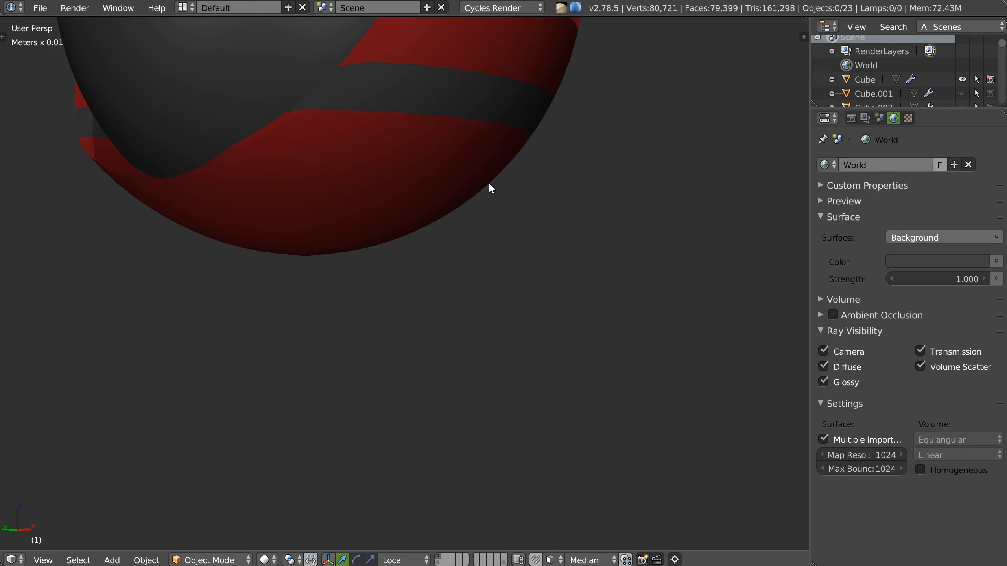
middle_click_drag(440, 131, 472, 179, "shift")
scroll(472, 180, "down", 3)
middle_click_drag(384, 226, 360, 232)
middle_click_drag(527, 240, 512, 199)
middle_click_drag(517, 267, 483, 230)
Add a new cube and move it out in front of the helmet's visor
right_click(483, 230)
left_click(398, 349)
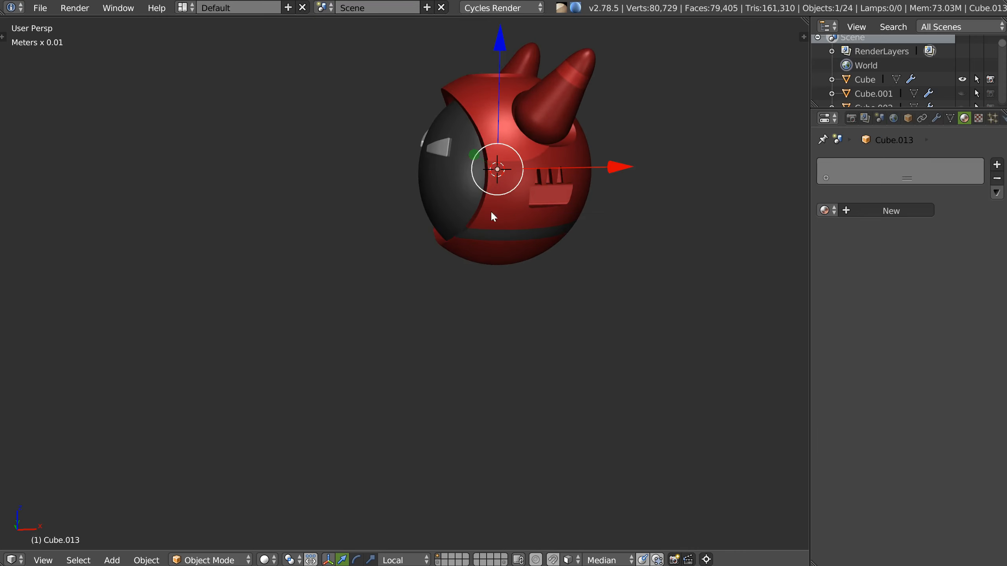
left_click_drag(618, 167, 447, 220)
middle_click_drag(400, 216, 377, 222)
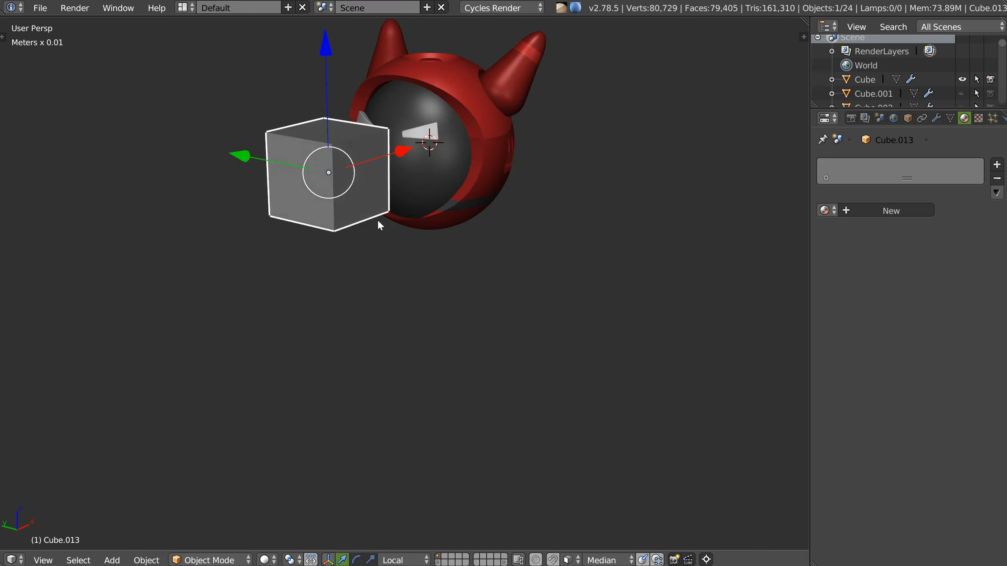
Extrude the cube's outer face into a tapered section, and extrude the narrowed end again by about 2.6 cm
key("Tab")
left_click(297, 182)
middle_click_drag(297, 182, 325, 198)
key("e")
left_click(357, 233)
key("s")
left_click(318, 236)
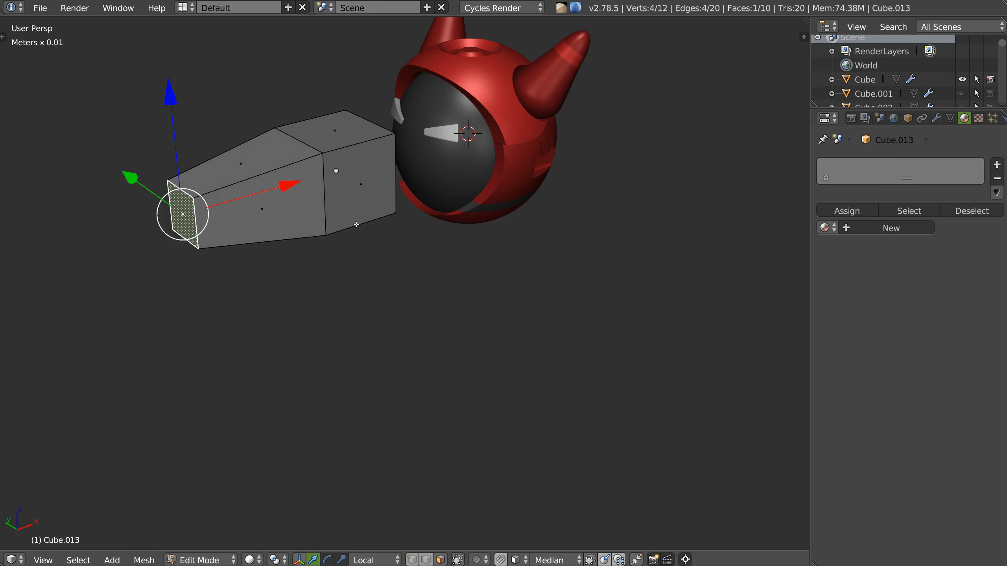
key("e")
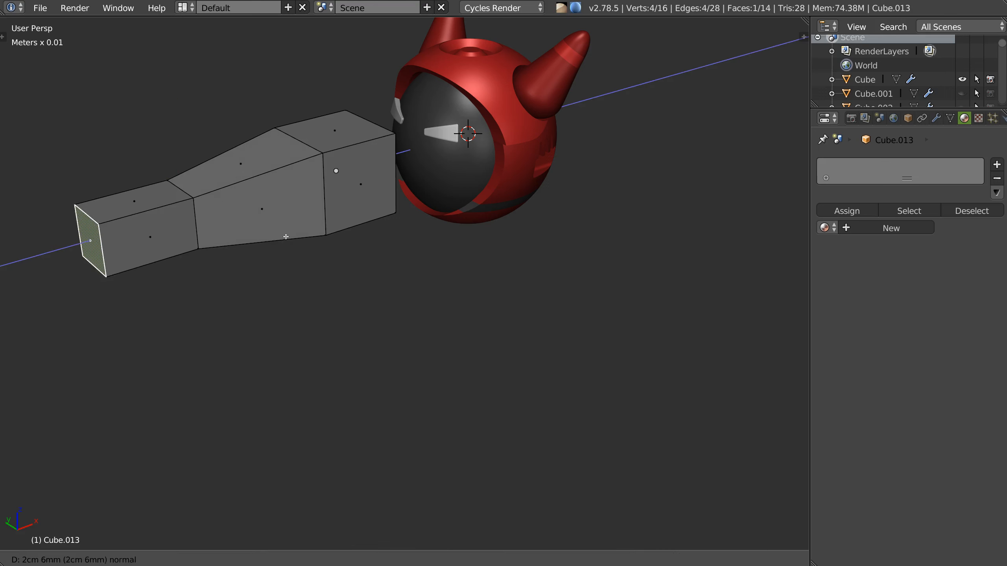
left_click(286, 236)
Bevel the block's long upper edges with width 0.2, 6 segments, profile 0.5 and the weight limit method
middle_click_drag(254, 204, 351, 218, "shift")
scroll(285, 240, "up", 1)
middle_click_drag(285, 239, 307, 223, "shift")
key("ctrl+Tab")
key("2")
right_click(290, 203, "alt")
right_click(276, 179, "ctrl+alt")
right_click(354, 171, "alt")
right_click(319, 149, "alt+shift")
middle_click_drag(330, 210, 349, 204)
key("space")
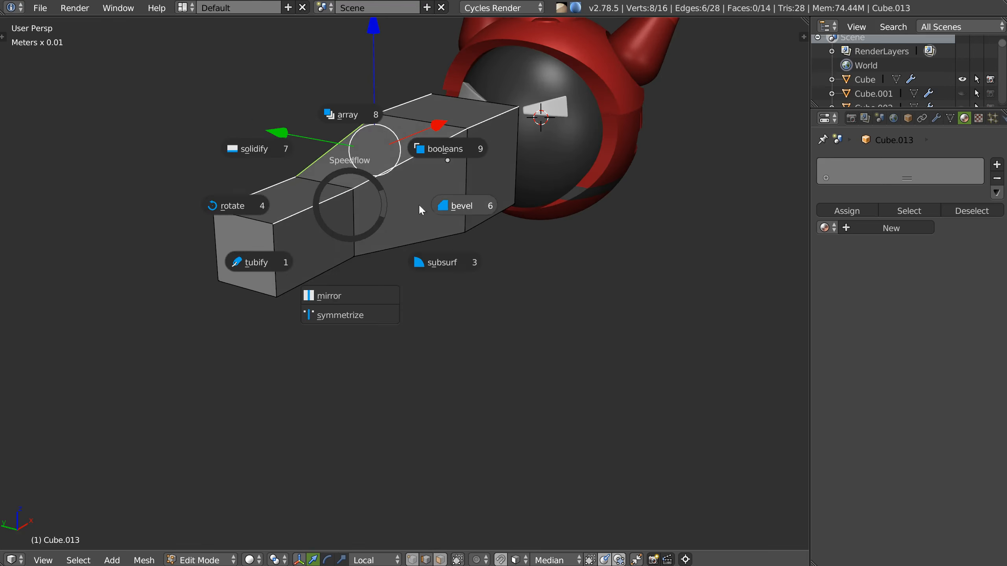
left_click(462, 205)
key("d")
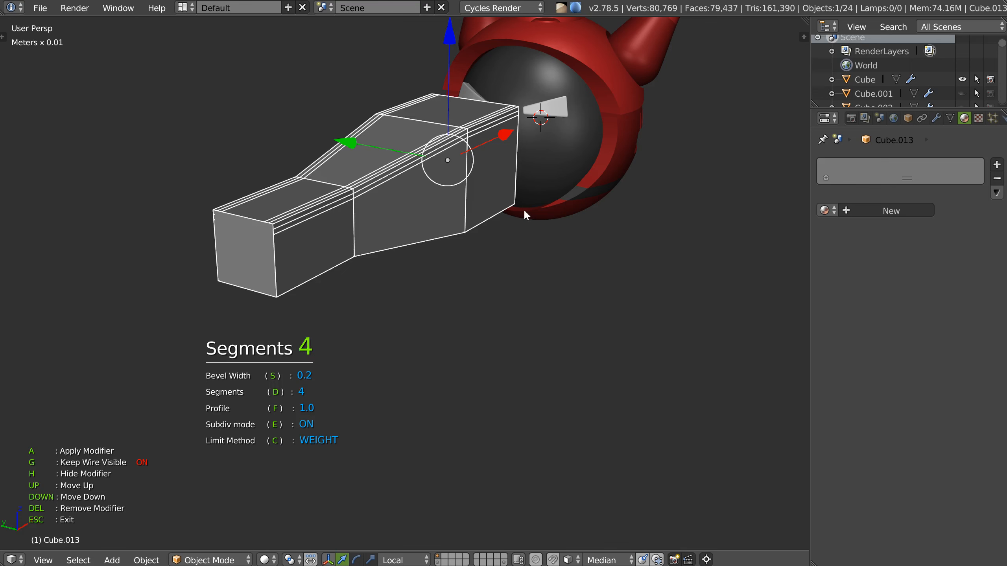
type("f")
type(".5")
key("Return")
middle_click_drag(416, 213, 398, 273)
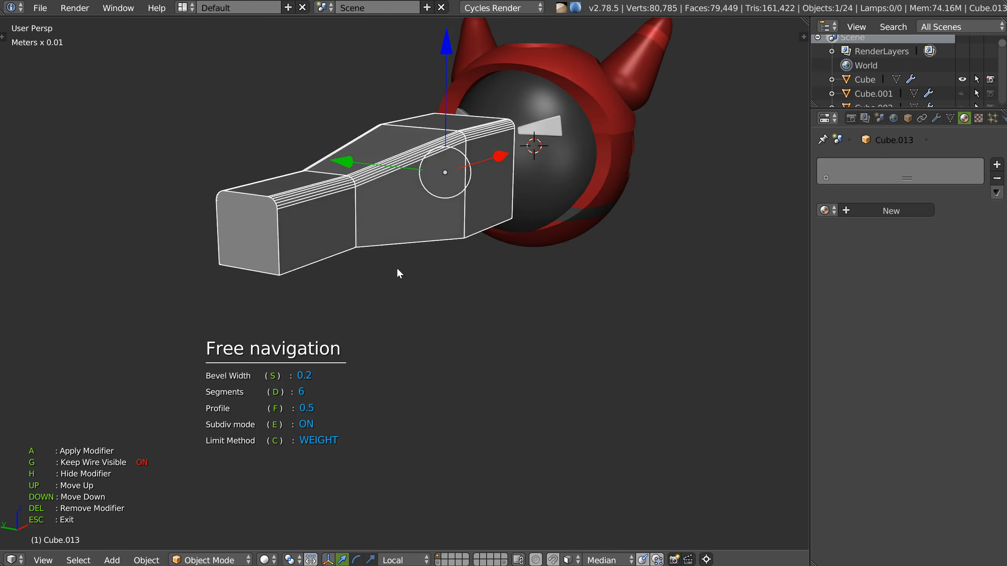
Select the block's long lower edges on both sides and bevel them with a size of about 0.06
key("Tab")
left_click(396, 245, "alt")
middle_click_drag(336, 260, 364, 214)
left_click(386, 220)
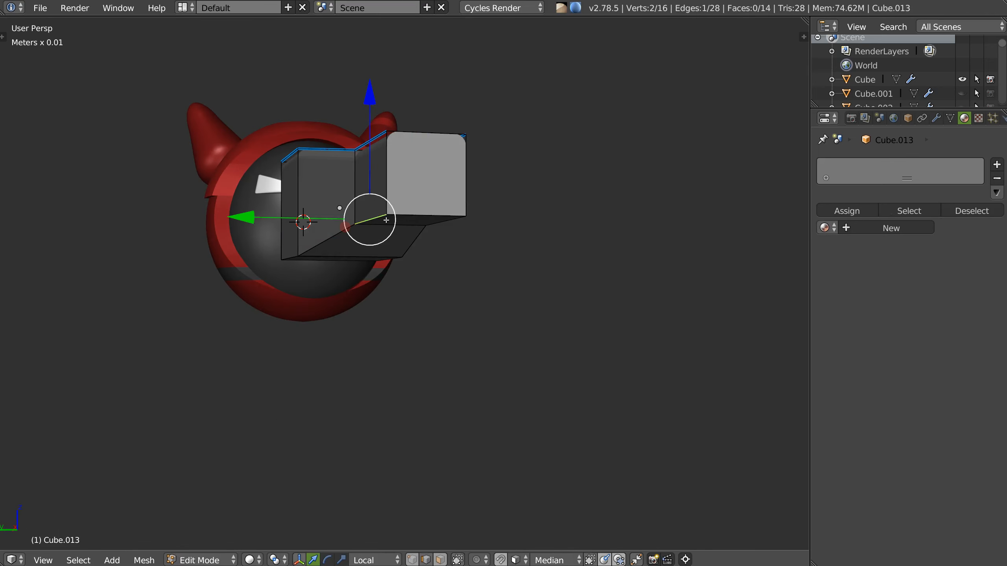
right_click(320, 243)
right_click(420, 245)
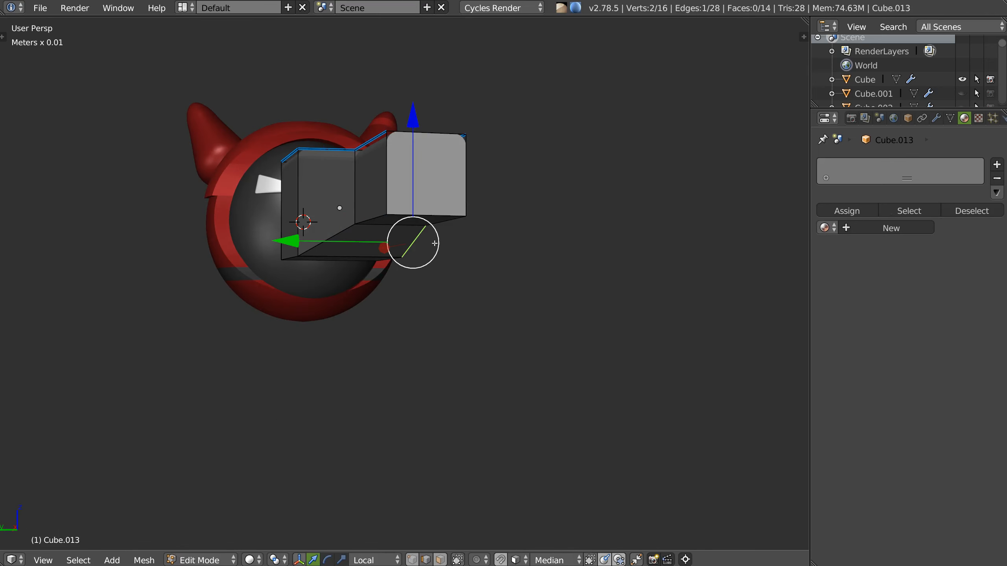
middle_click_drag(352, 233, 371, 205)
right_click(372, 204, "alt")
right_click(417, 239)
right_click(377, 208)
right_click(435, 178)
right_click(492, 195, "shift")
right_click(405, 242, "shift")
right_click(326, 225, "shift")
right_click(259, 264, "shift")
right_click(324, 297, "shift")
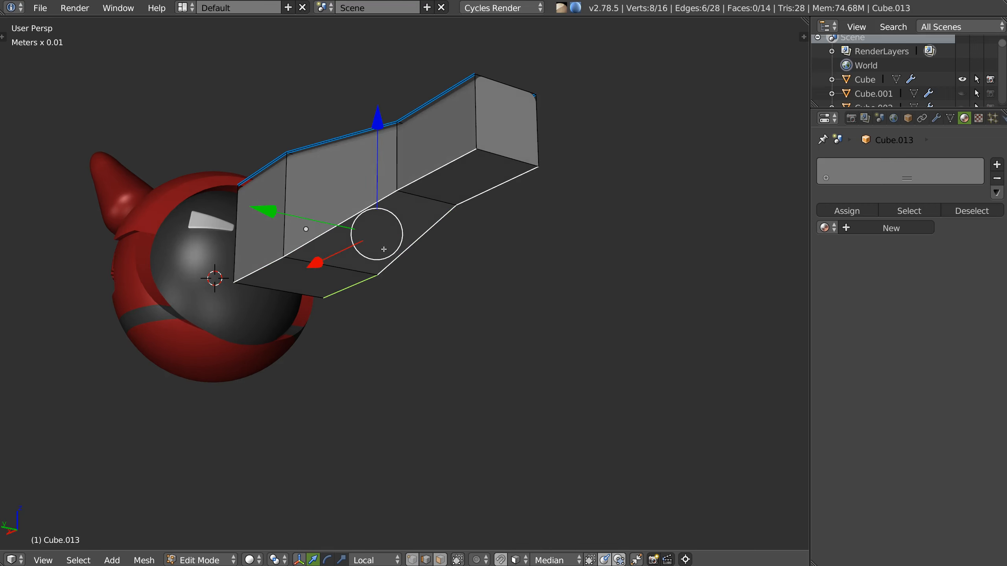
middle_click_drag(383, 249, 402, 225)
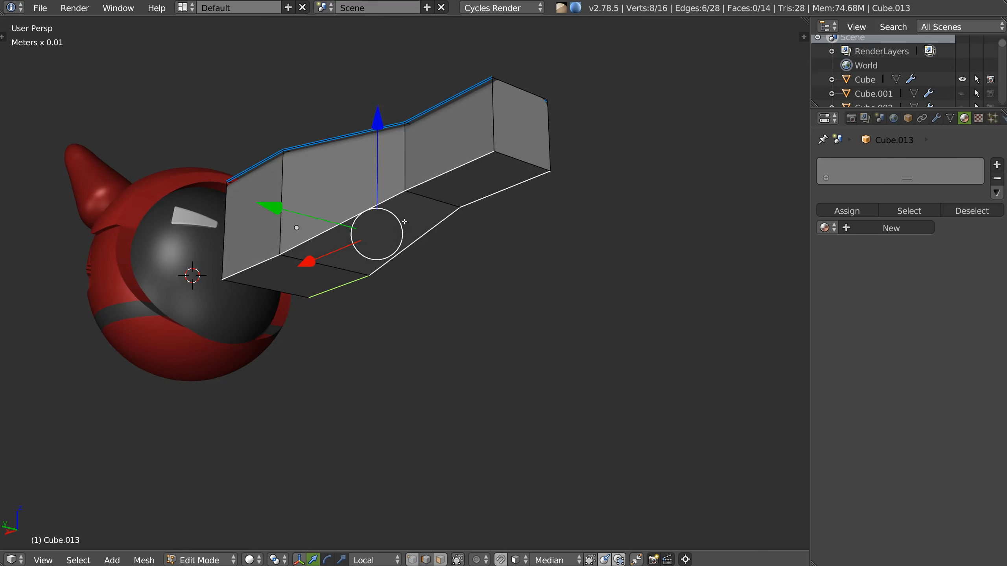
key("space")
left_click(510, 227)
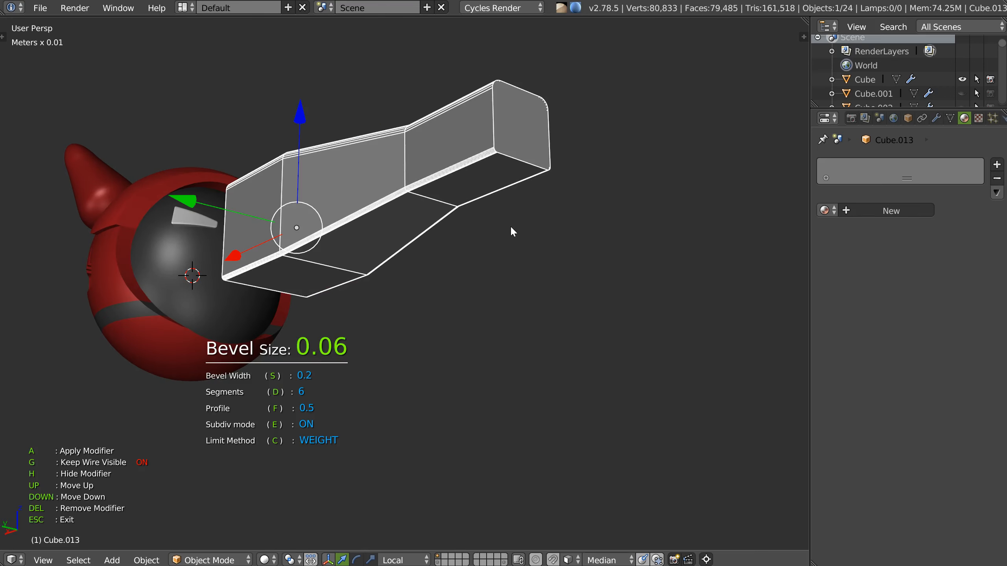
left_click(512, 228)
key("Tab")
middle_click_drag(505, 228, 515, 179)
right_click(517, 176)
right_click(525, 194)
right_click(552, 164)
right_click(518, 117)
middle_click_drag(363, 190, 436, 210)
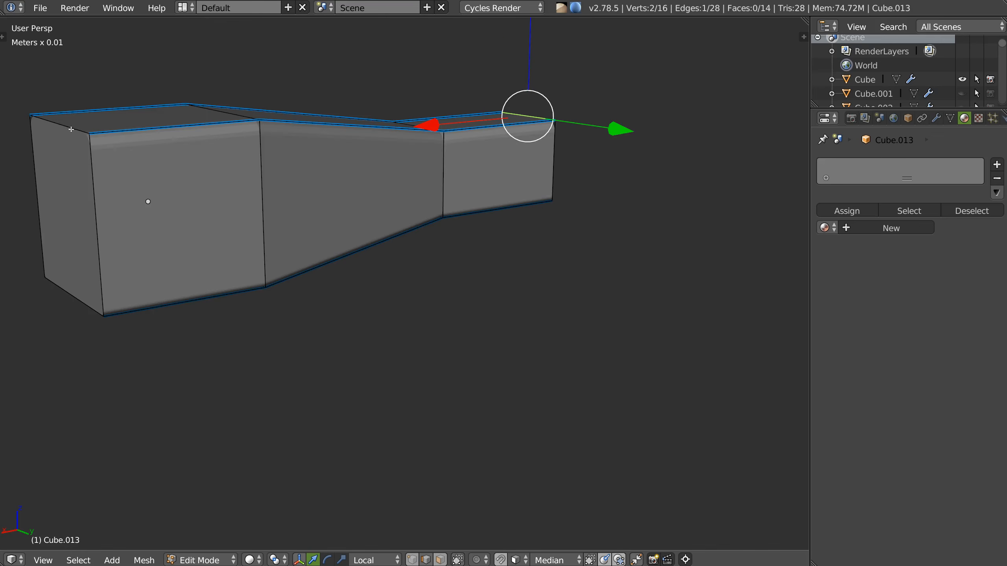
key("Tab")
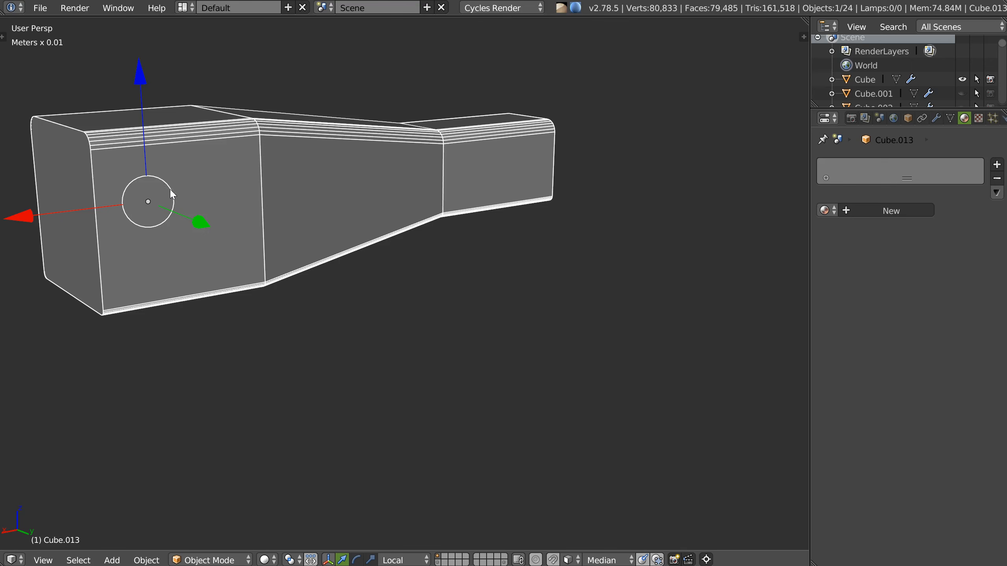
Select all edges surrounding the wide end face and the narrow end face of the block
key("Tab")
right_click(39, 200)
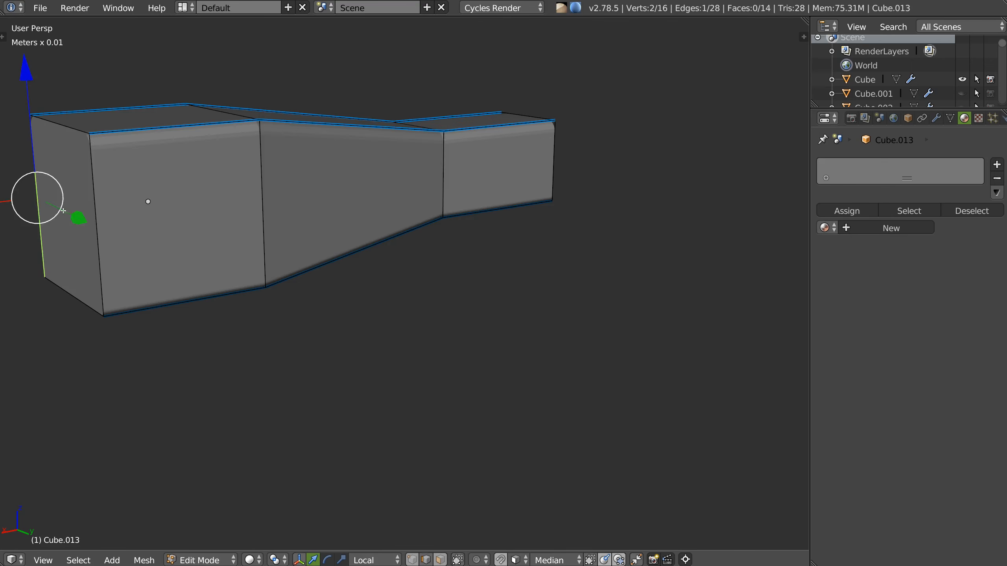
right_click(82, 306)
right_click(96, 206, "shift")
right_click(74, 128, "shift")
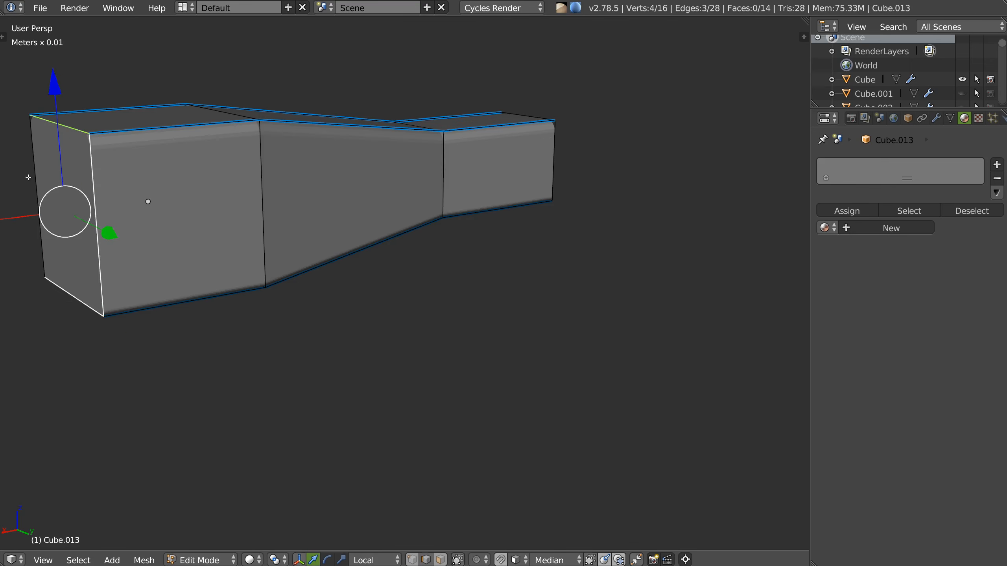
right_click(33, 178, "shift")
right_click(551, 146, "shift")
right_click(534, 119, "shift")
middle_click_drag(529, 121, 356, 167)
right_click(336, 278, "shift")
middle_click_drag(387, 229, 422, 228)
right_click(509, 203, "shift")
scroll(515, 175, "down", 4)
middle_click_drag(400, 189, 444, 197)
key("shift+a")
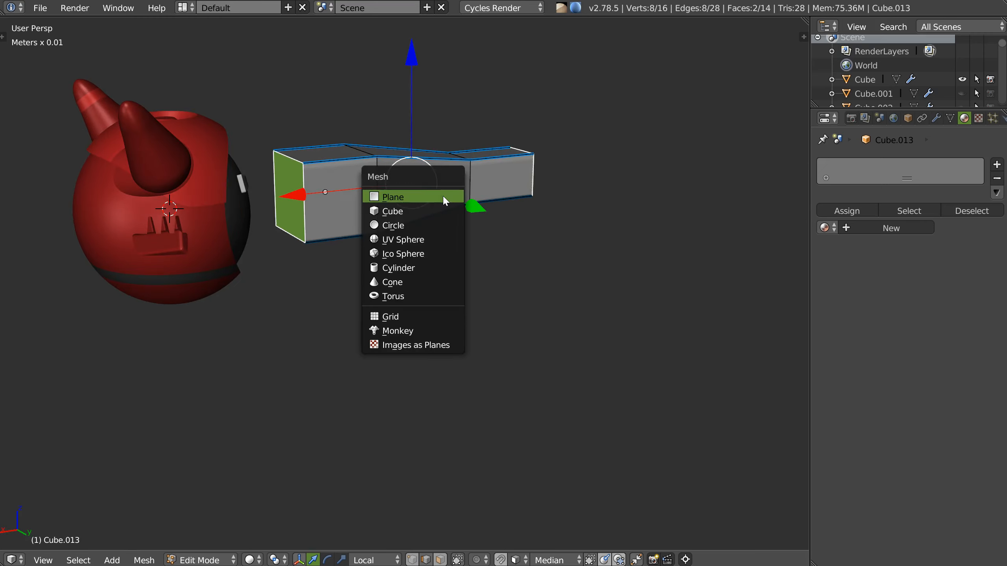
key("shift+a")
key("Escape")
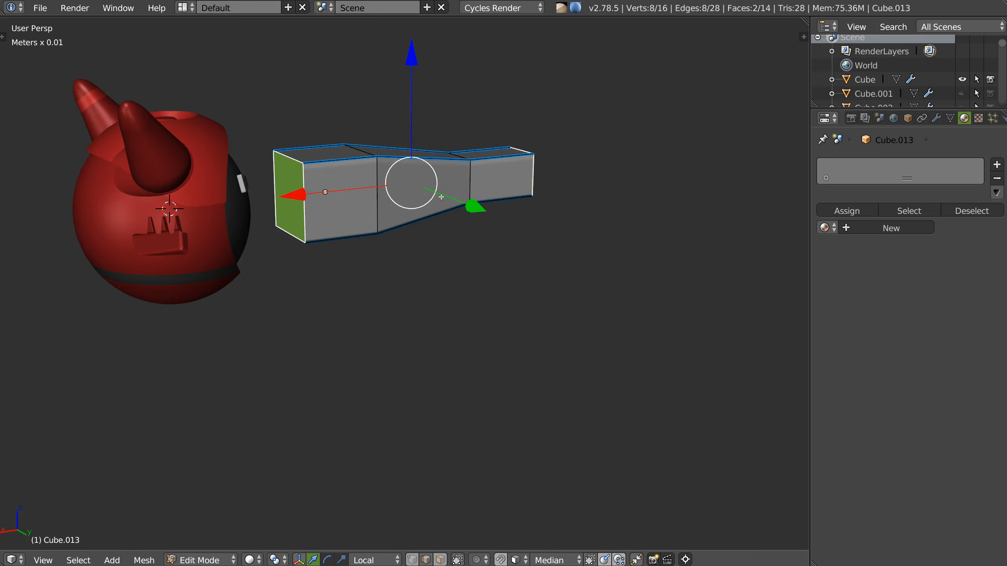
Crease the selected edges around both end faces and mark them as sharp
middle_click_drag(436, 205, 429, 196)
key("shift+space")
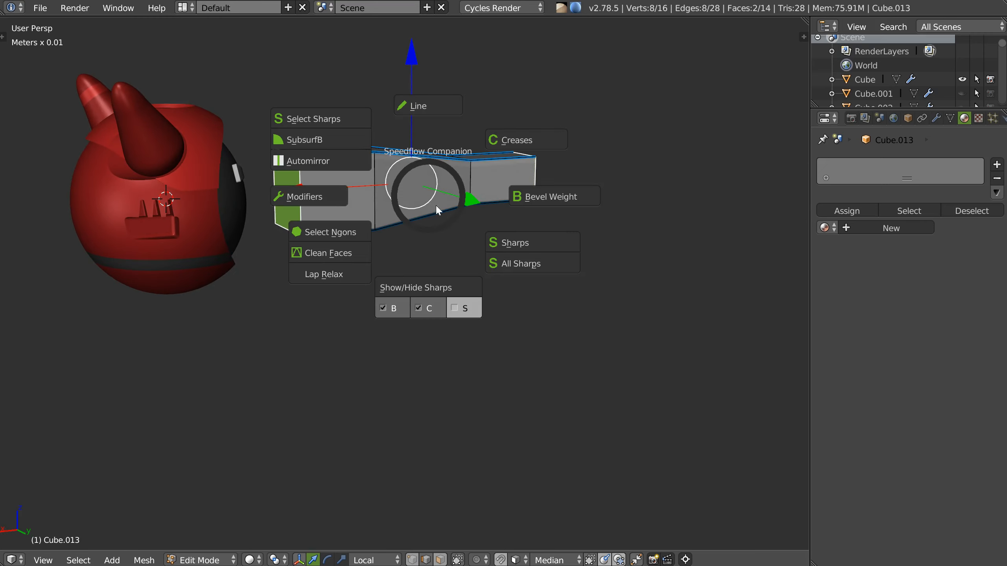
left_click(515, 139)
key("shift+space")
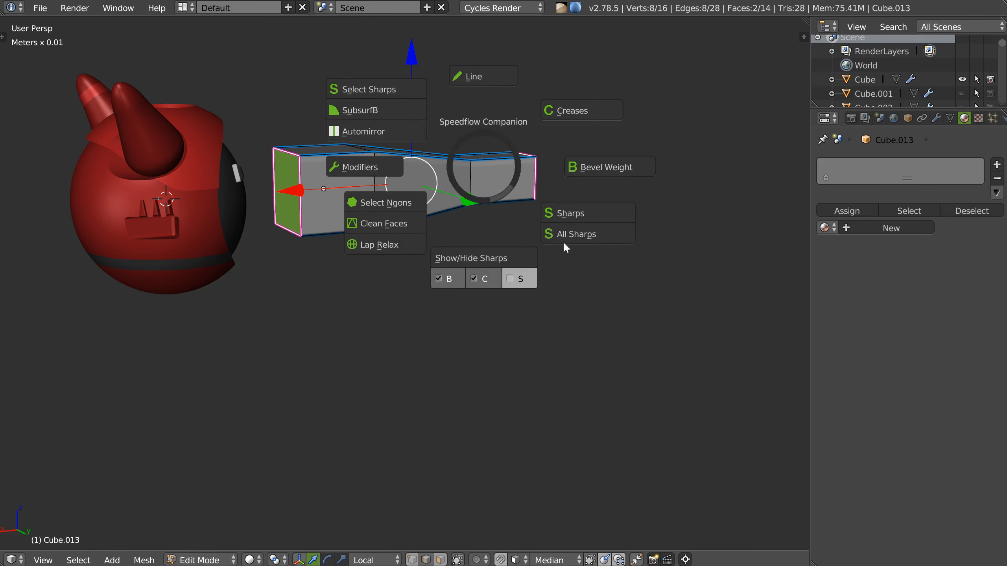
left_click(578, 211)
Add a Catmull-Clark Subsurf modifier at level 2 to the bevelled block
key("Tab")
left_click(467, 185)
key("space")
left_click(547, 270)
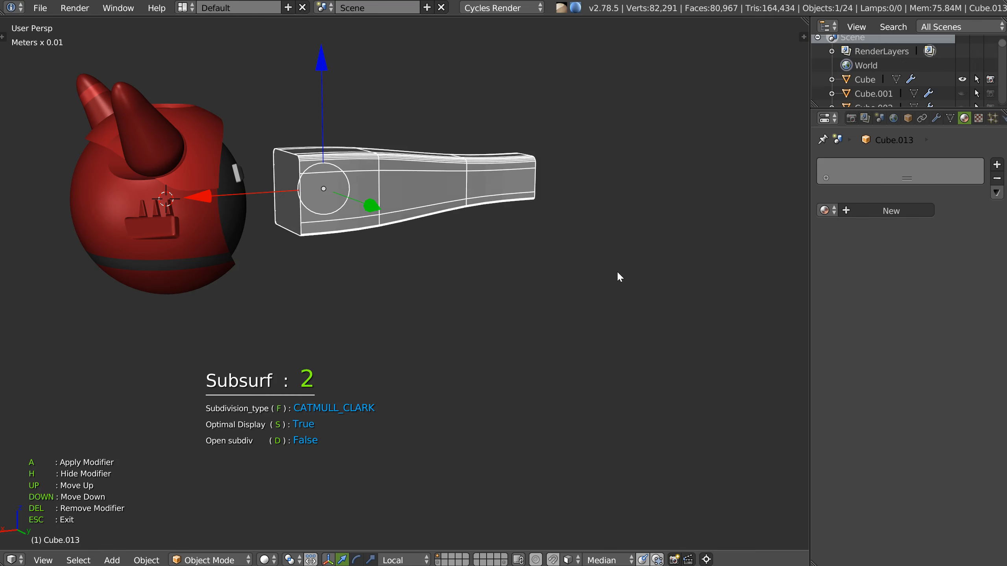
left_click(625, 272)
middle_click_drag(618, 265, 443, 195)
Reopen the bevel settings of the subdivided block
key("space")
left_click(319, 150)
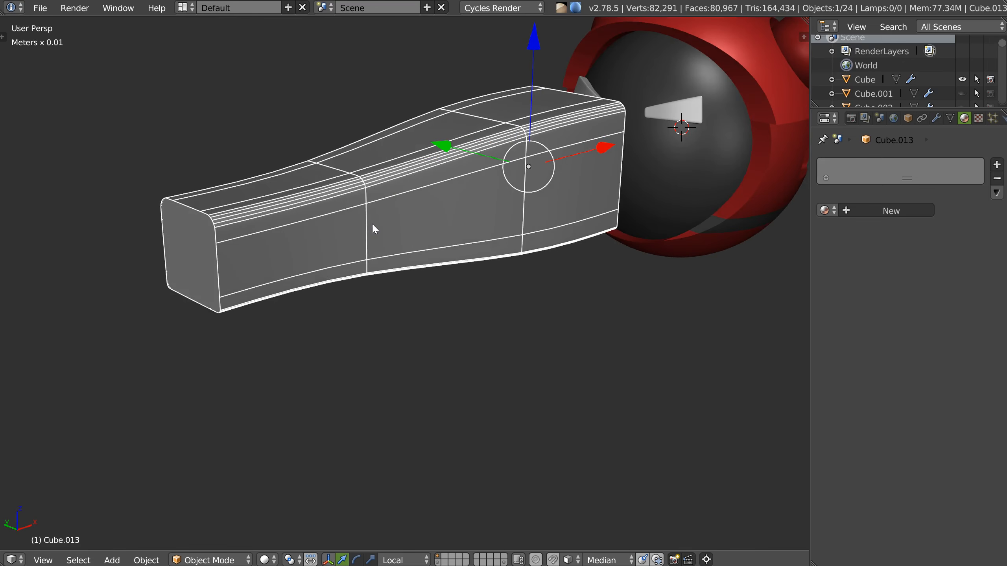
middle_click_drag(416, 211, 418, 201)
key("space")
left_click(523, 207)
Scale the block's cross-section edges nearest the wide end up by a factor of about 1.7
middle_click_drag(523, 206, 428, 239)
scroll(428, 239, "up", 3)
middle_click_drag(493, 191, 433, 186, "shift")
middle_click_drag(507, 215, 410, 231)
key("Tab")
right_click(410, 232)
right_click(415, 147)
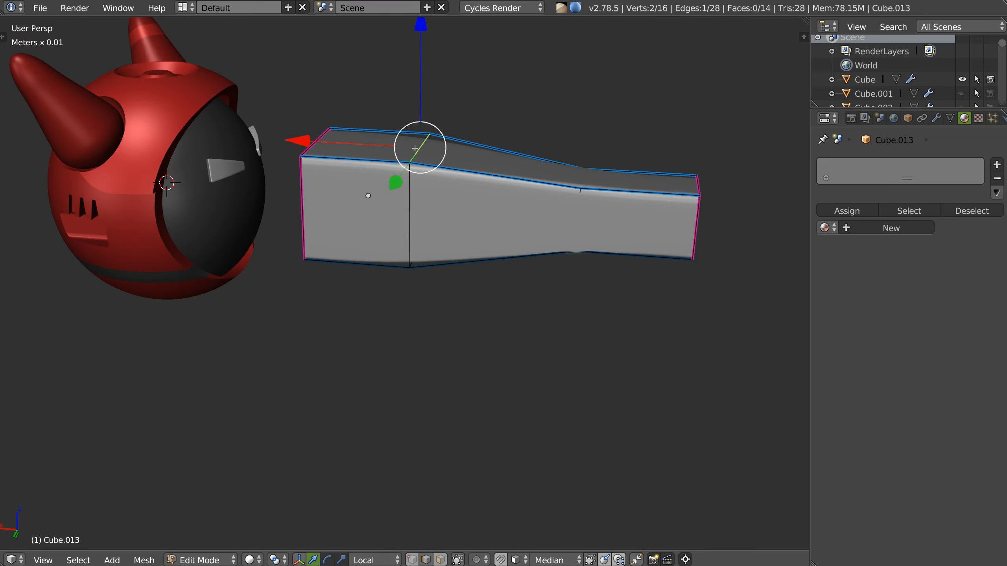
right_click(413, 231, "shift")
middle_click_drag(488, 246, 460, 231)
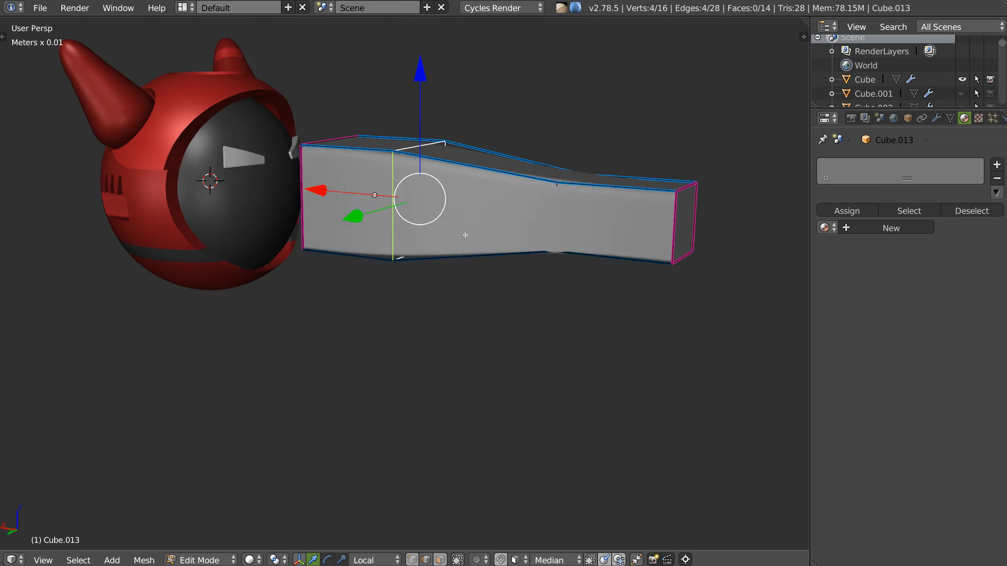
key("s")
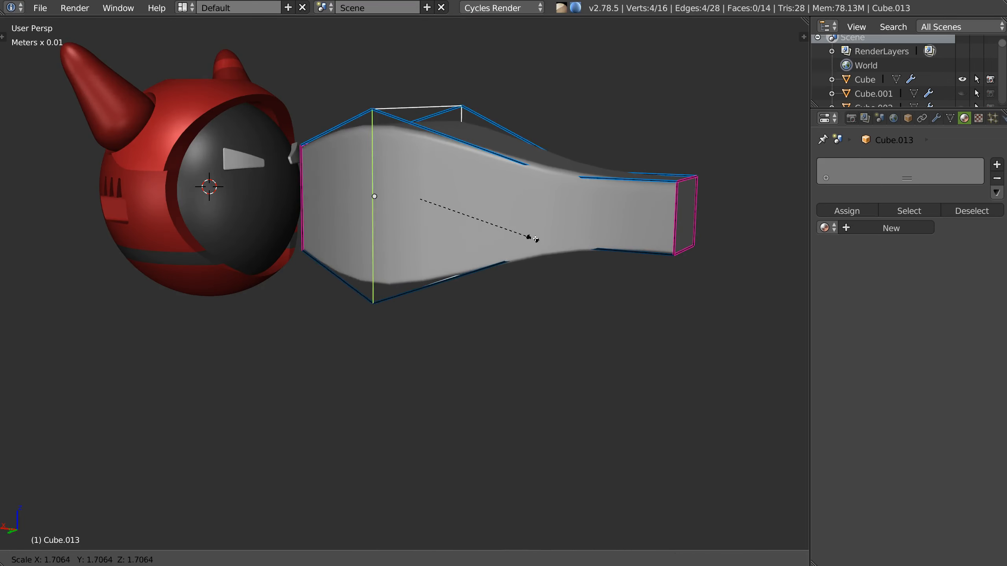
left_click(534, 238)
Raise the subdivision level of the reshaped block's Subsurf modifier for a smoother surface
key("Tab")
key("space")
left_click(576, 277)
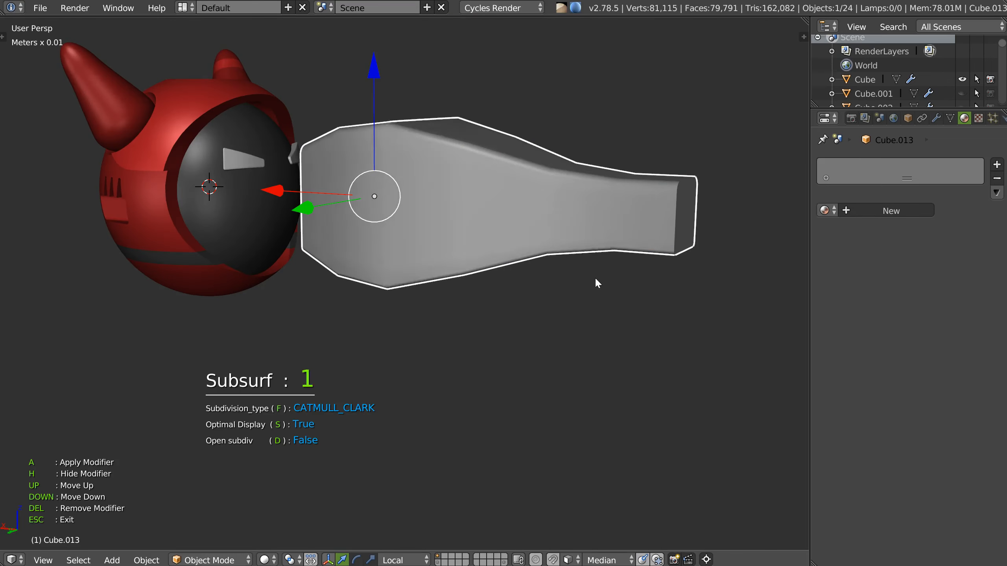
left_click(663, 281)
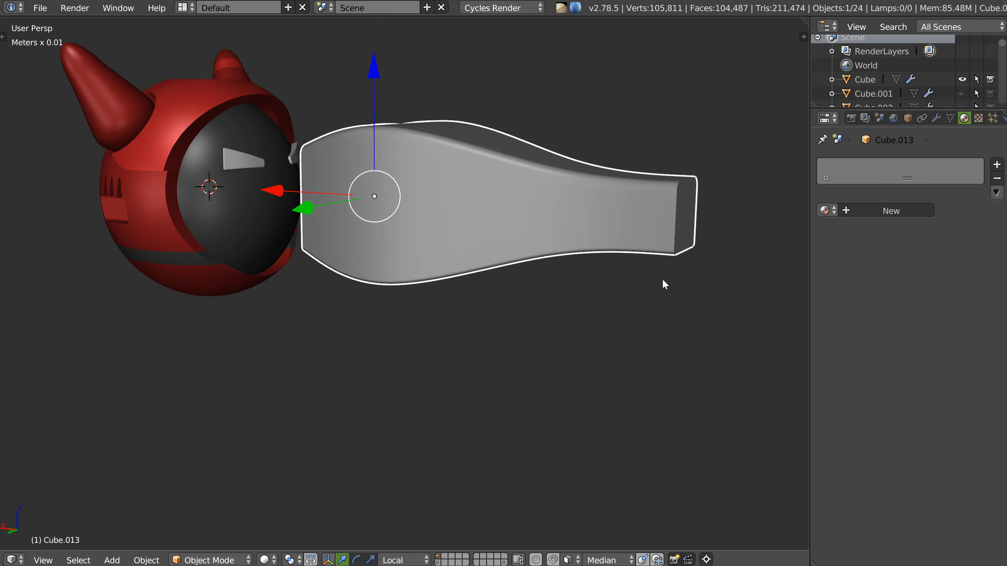
middle_click_drag(596, 259, 539, 257)
Adjust the bevel size on the tapered block's long upper edge
key("Tab")
right_click(438, 153)
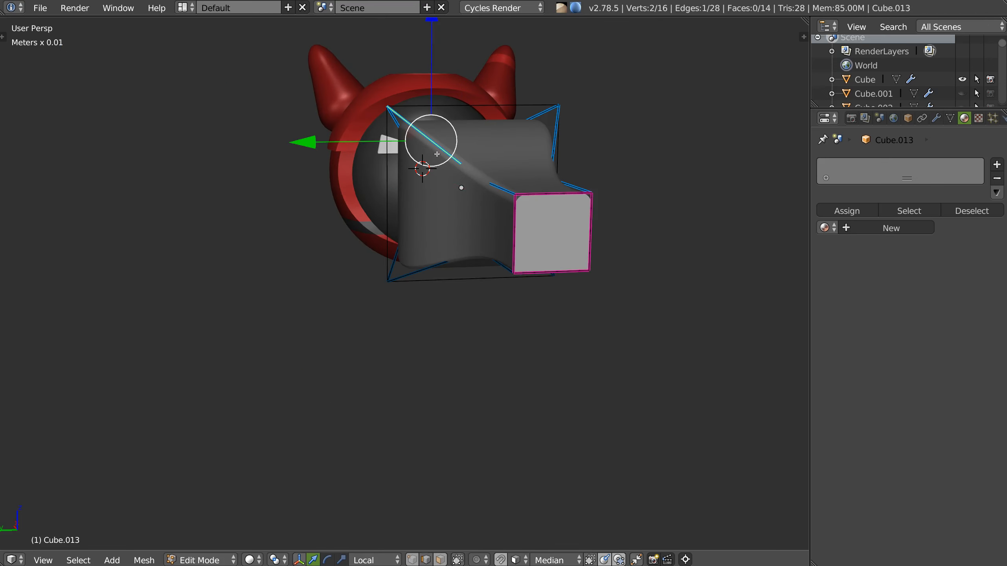
key("space")
left_click(672, 195)
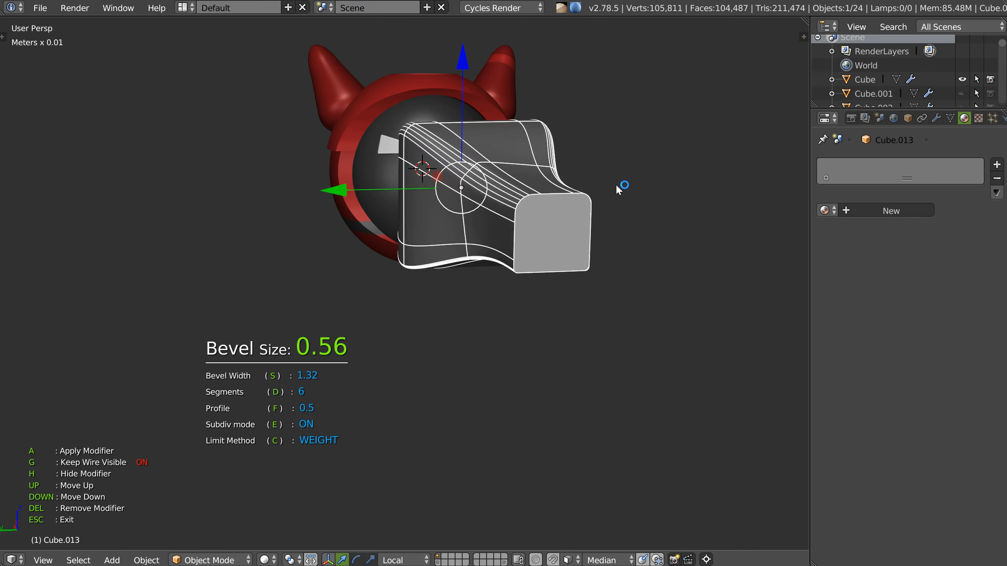
left_click(650, 229)
key("Tab")
left_click(467, 156)
middle_click_drag(456, 158, 562, 228)
scroll(562, 226, "down", 3)
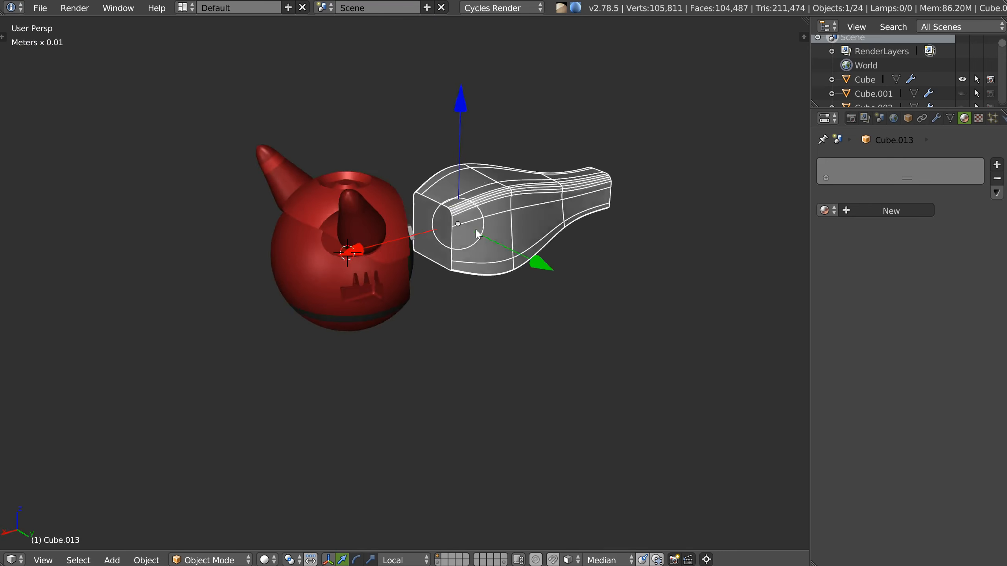
Hide the wireframe overlay on the tapered block and check its smooth shape from the top and sides
middle_click_drag(476, 230, 468, 240)
key("KP_7")
scroll(551, 210, "up", 4)
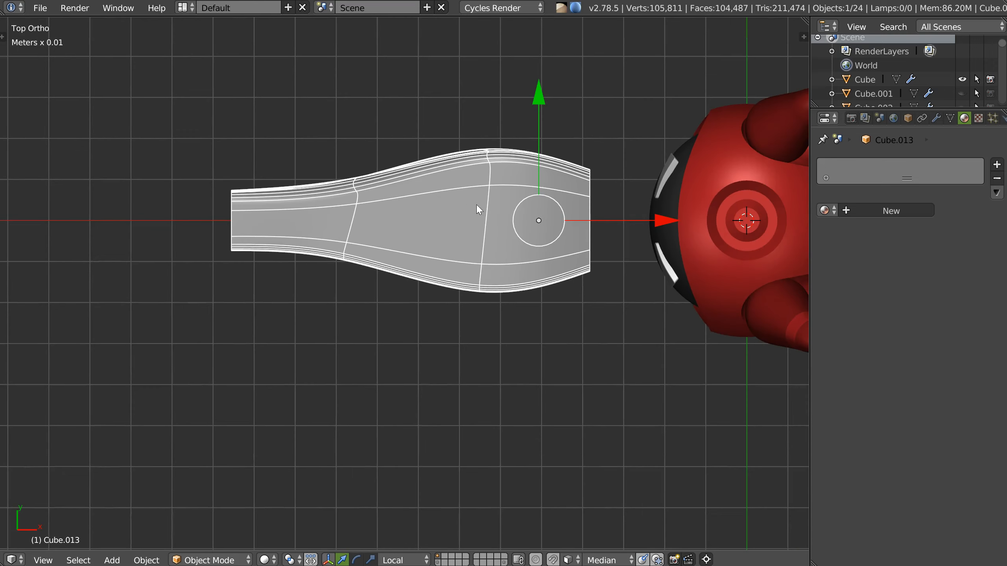
middle_click_drag(674, 242, 489, 210)
scroll(459, 227, "up", 4)
key("z")
scroll(489, 212, "down", 4)
middle_click_drag(484, 220, 531, 198, "shift")
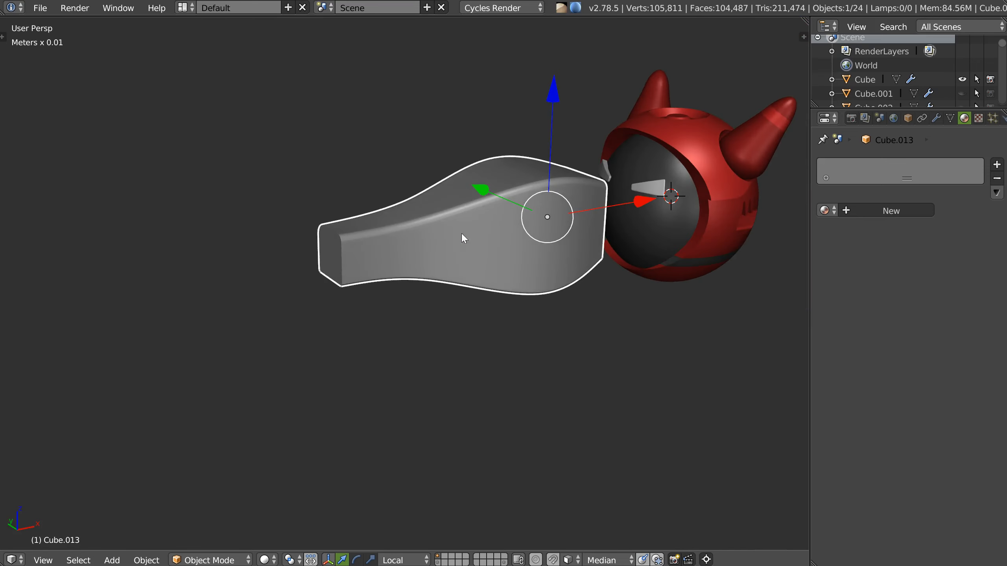
middle_click_drag(461, 233, 449, 228)
Add a cube over the middle of the tapered block's upper side in front orthographic view and scale it
key("q")
left_click(501, 229)
key("q")
left_click(493, 263)
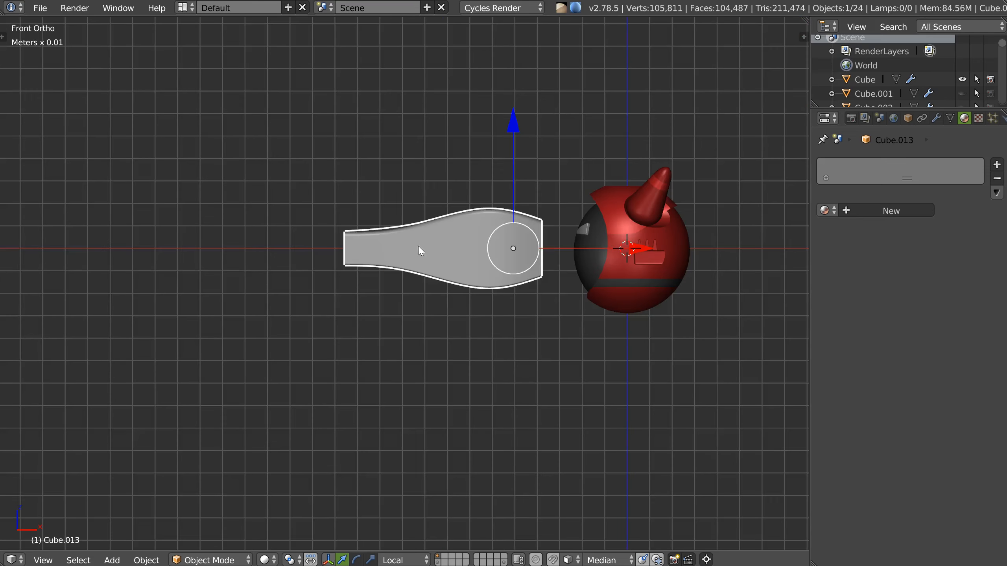
scroll(444, 213, "up", 3)
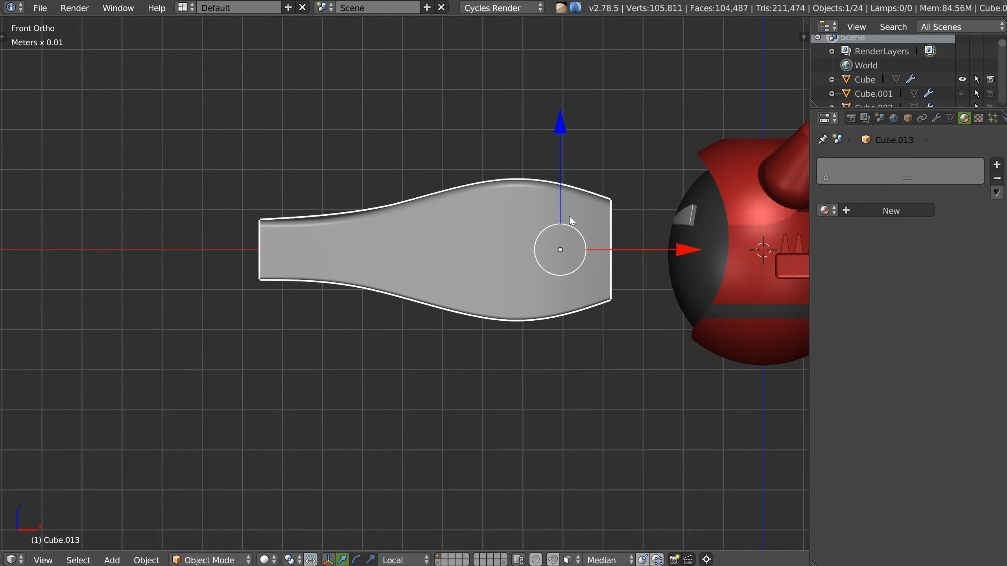
right_click(424, 204)
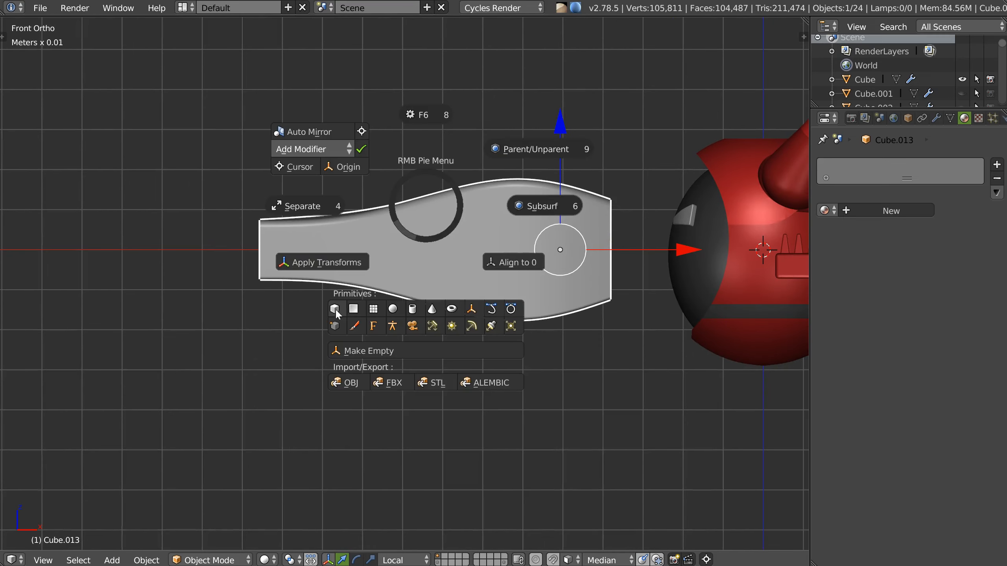
left_click(335, 308)
key("s")
left_click(484, 200)
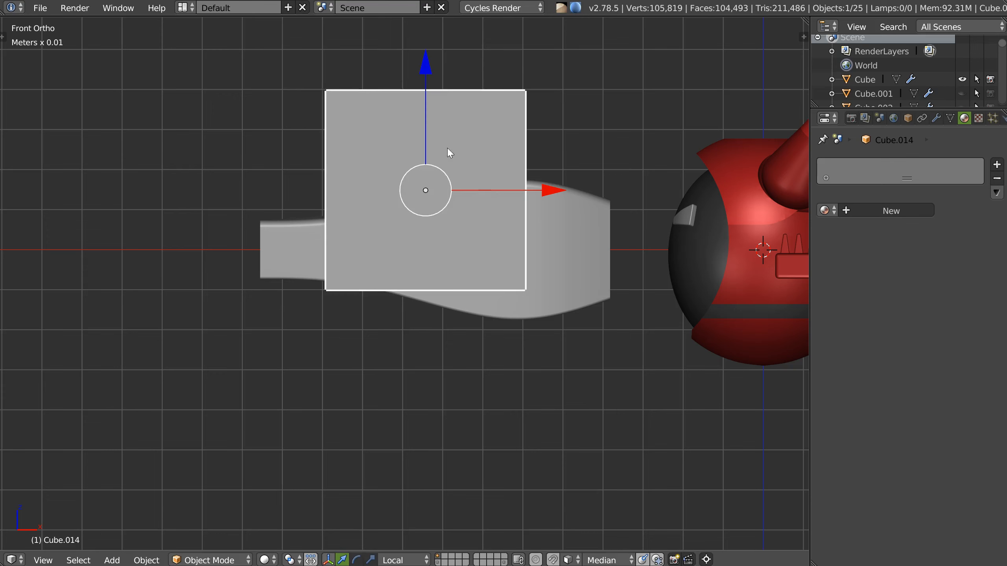
Move the cube up and slightly toward the wide end so it overlaps the upper part of the tapered block
key("g")
key("z")
left_click(430, 45)
key("g")
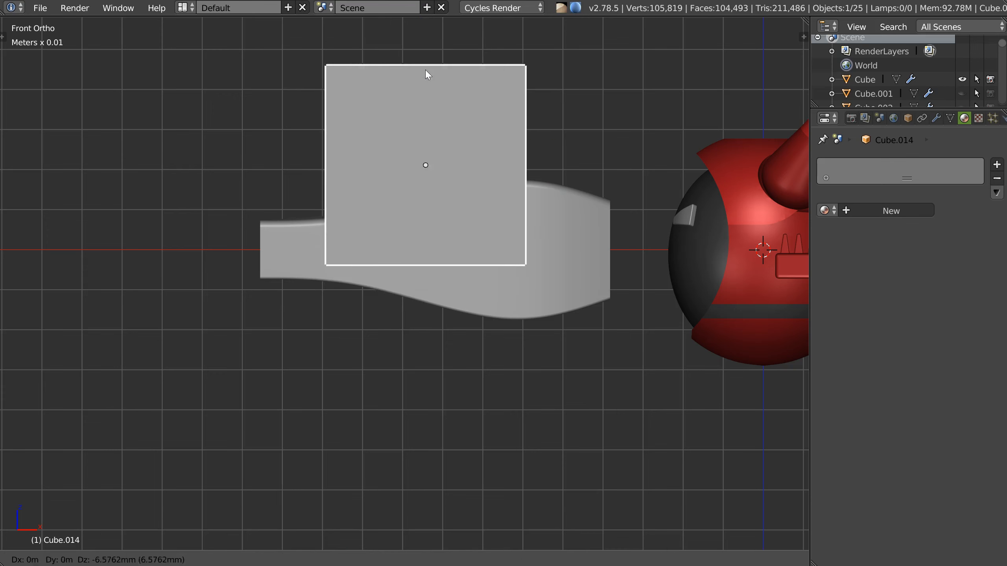
left_click(447, 62)
Bevel the cube with a width of 0.55 and 12 segments, and turn on auto smooth
key("space")
left_click(597, 209)
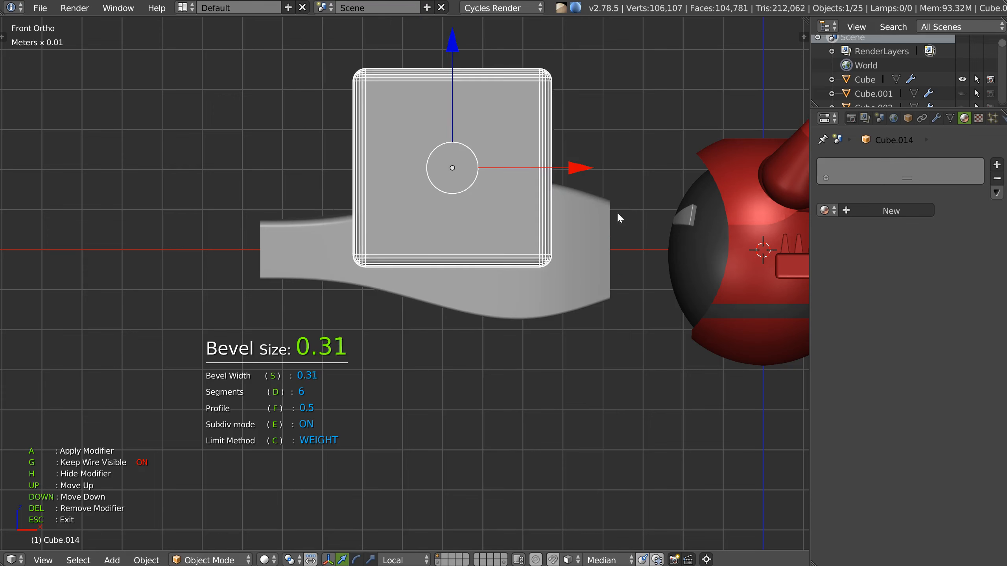
scroll(650, 217, "up", 4)
scroll(650, 218, "up", 7)
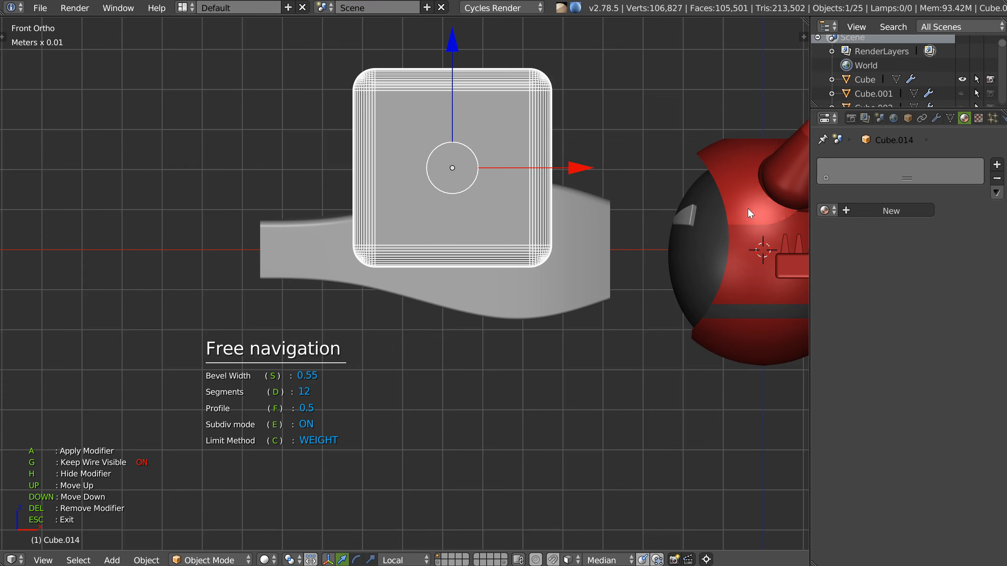
key("Escape")
key("space")
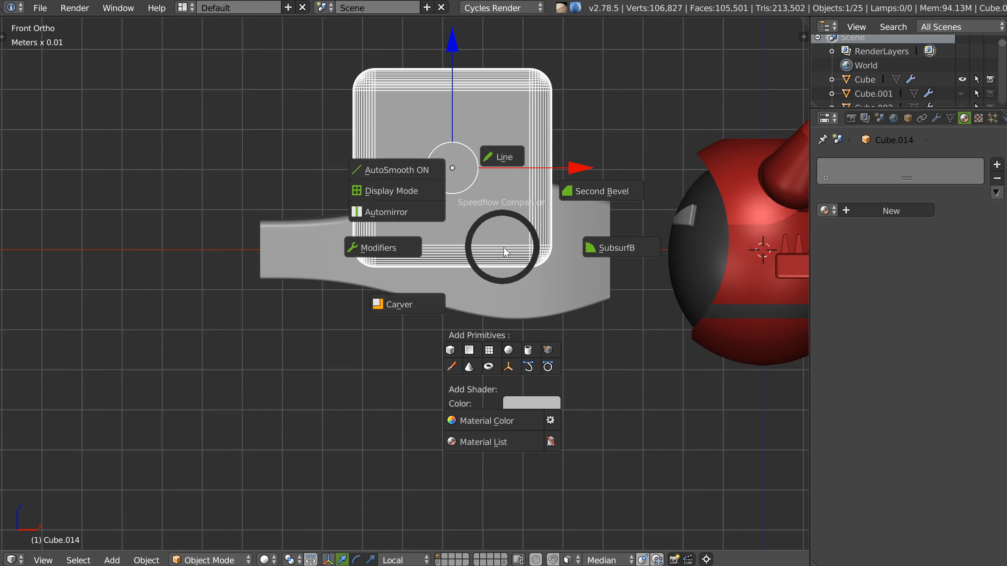
left_click(410, 168)
middle_click_drag(535, 198, 514, 228)
Cut the rounded cube out of the tapered block with a Boolean difference
right_click(514, 226, "shift")
key("space")
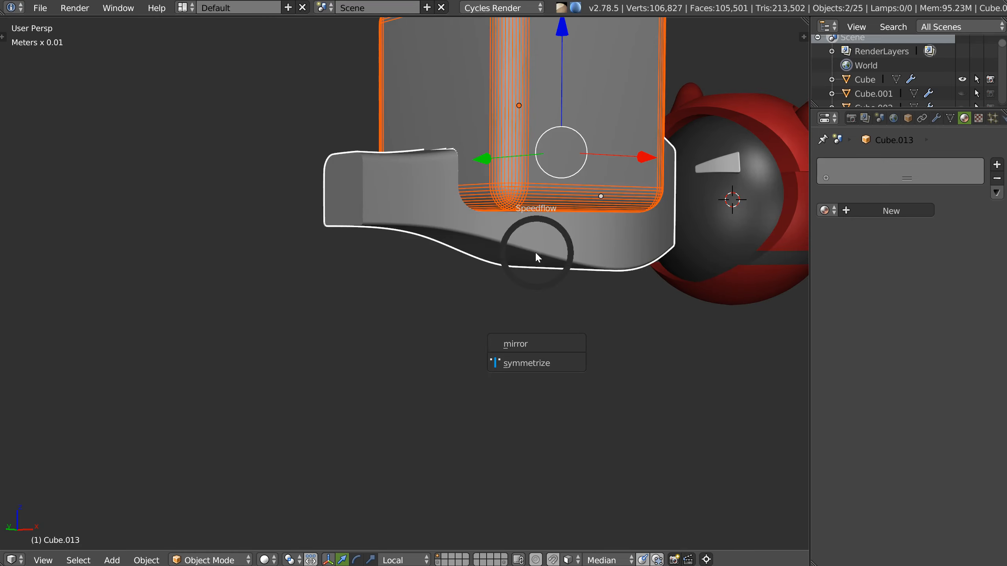
left_click(627, 198)
middle_click_drag(600, 203, 390, 211)
left_click(261, 173)
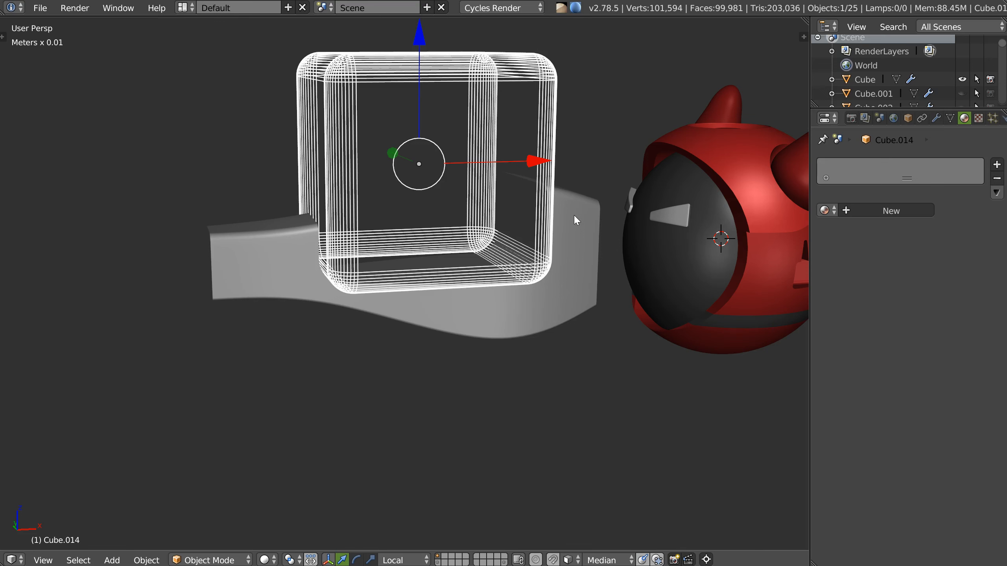
Split the tapered block with the rounded cube using a Rebool Boolean that keeps the overlapping part as a separate piece
left_click(551, 275, "shift")
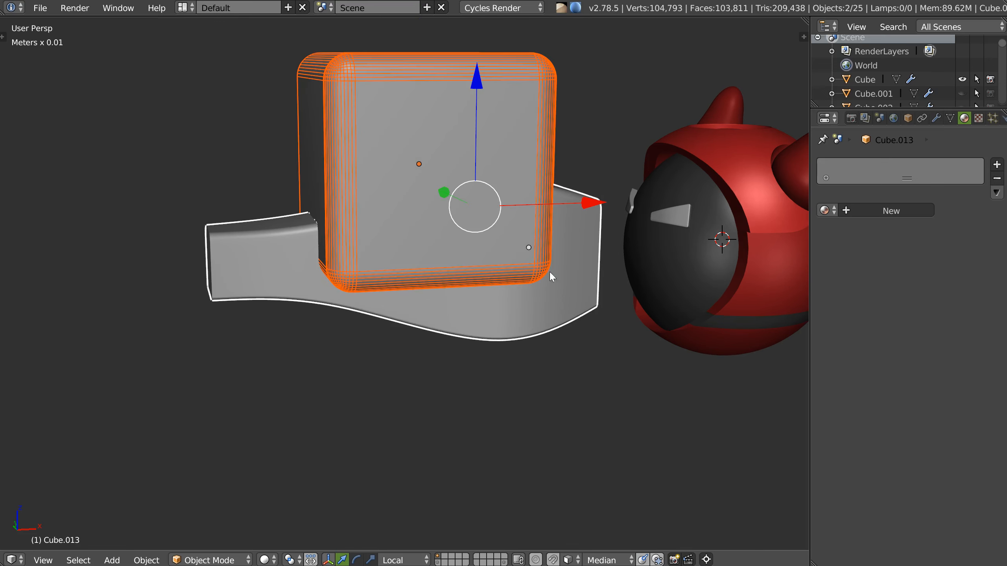
key("space")
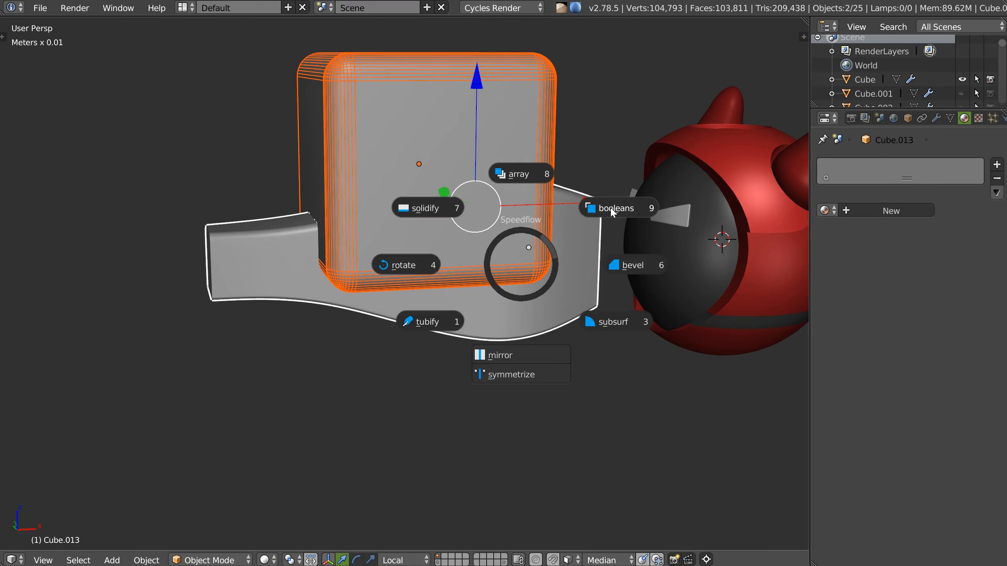
left_click(612, 210)
Assign the red Cube.002 material to the piece split off the tapered block
key("shift+space")
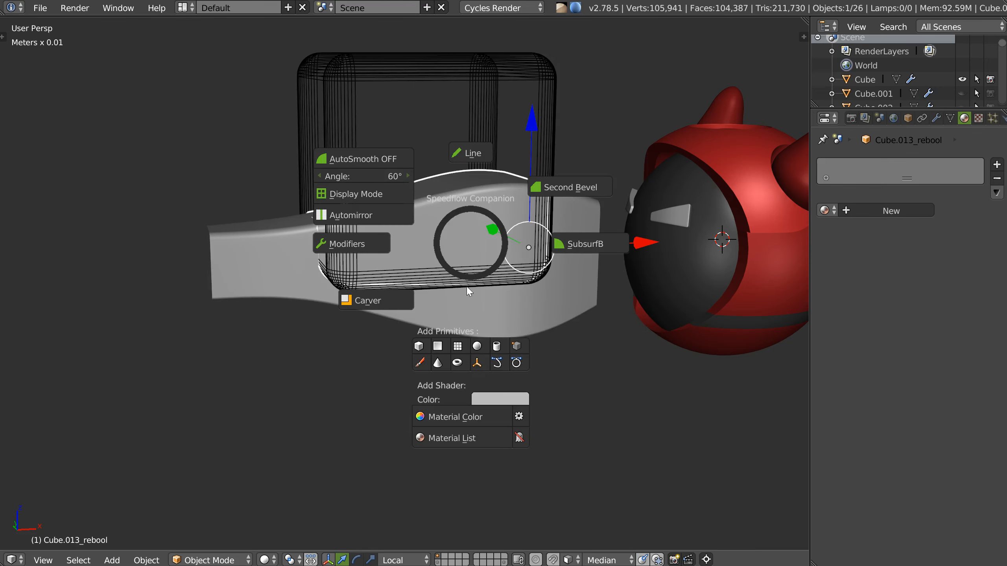
left_click(450, 434)
left_click(396, 452)
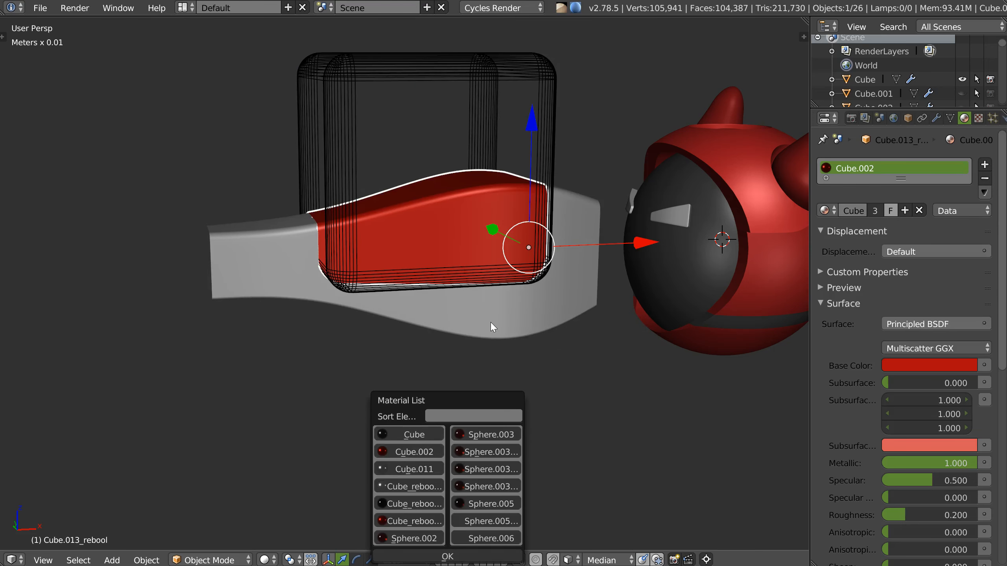
Move the wireframe cutter cube along the block's length so it covers the narrow end
right_click(550, 152)
middle_click_drag(550, 138, 502, 176)
left_click_drag(529, 154, 393, 159)
middle_click_drag(392, 159, 411, 251)
Scale the red piece down to about 0.96, and adjust its scale separately along X and Y
right_click(428, 246)
key("s")
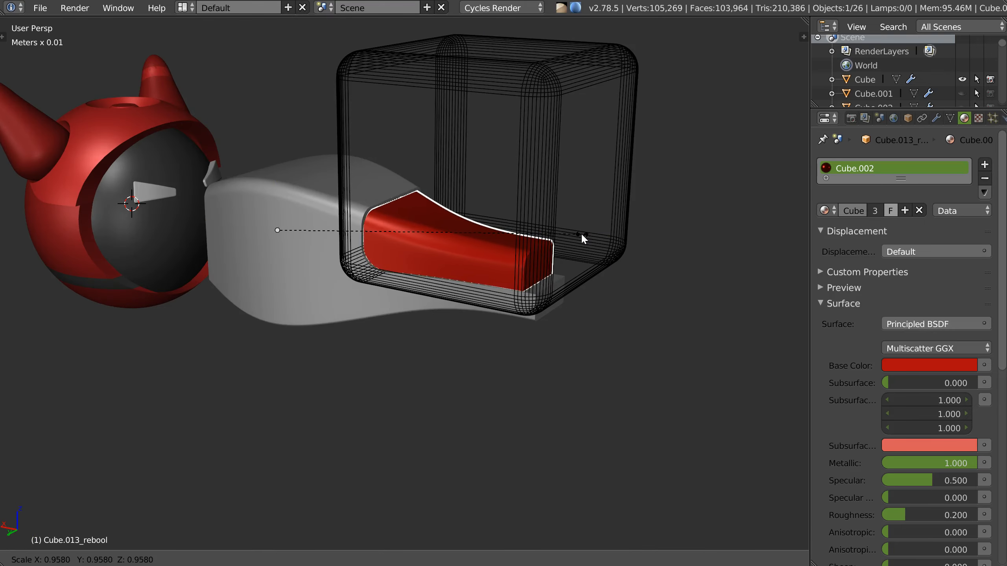
left_click(577, 233)
middle_click_drag(576, 233, 478, 276)
key("s")
key("x")
left_click(640, 255)
key("s")
key("y")
left_click(628, 245)
Select the red piece's long upper edges in edit mode and adjust their bevel size
key("ctrl+Tab")
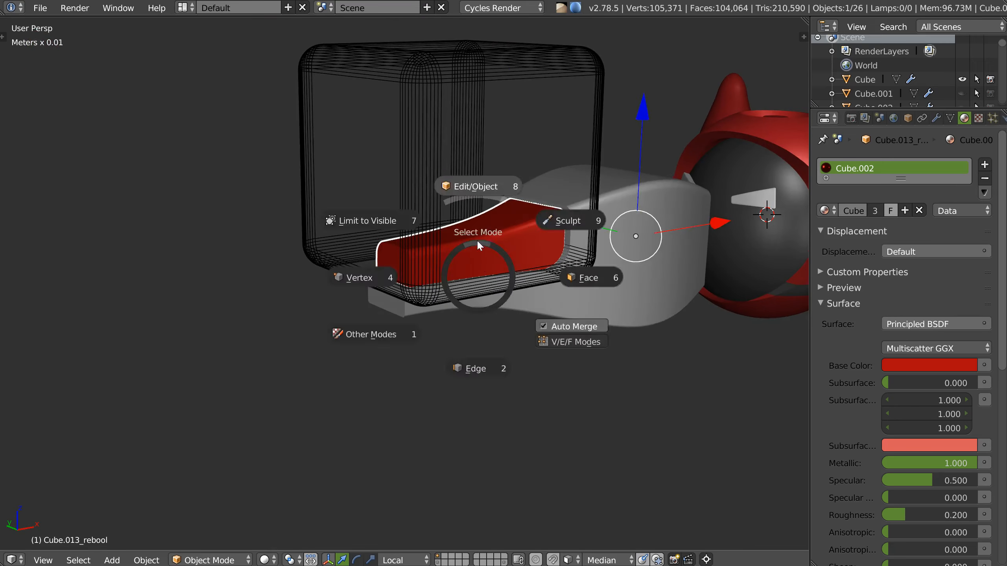
left_click(479, 245)
right_click(416, 276)
middle_click_drag(416, 276, 476, 251)
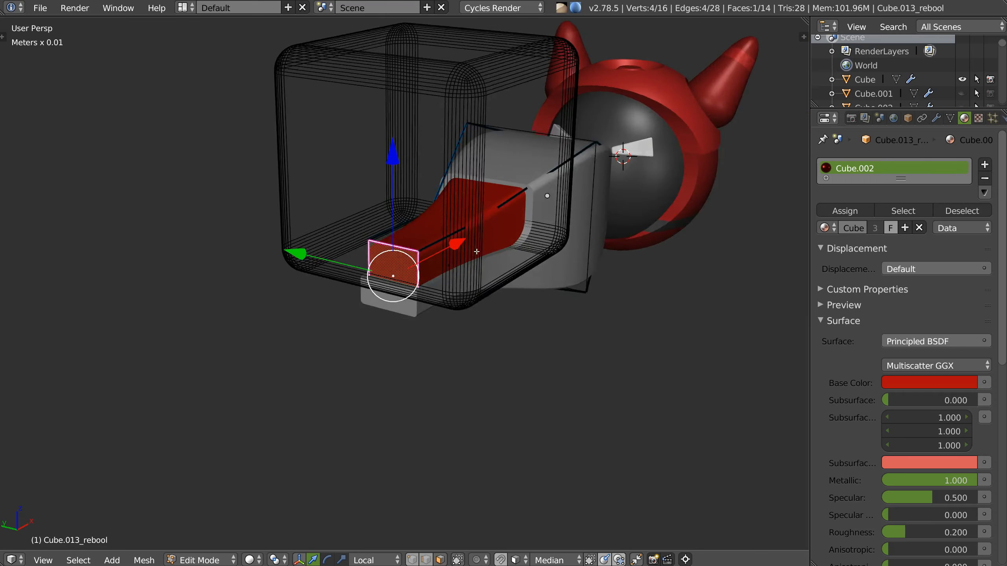
scroll(476, 251, "up", 4)
right_click(426, 232)
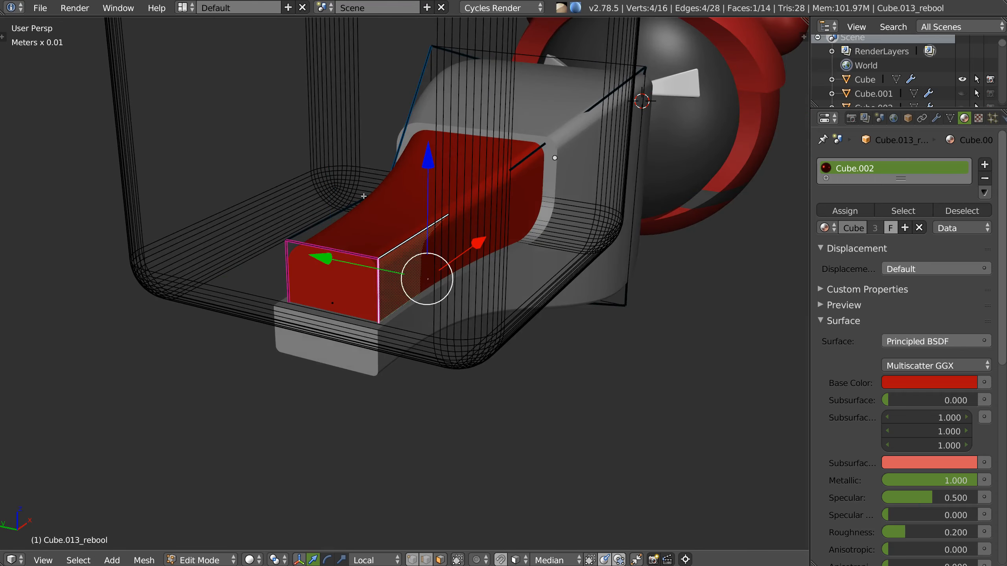
right_click(426, 232, "alt")
key("Tab")
left_click(425, 276)
right_click(409, 234)
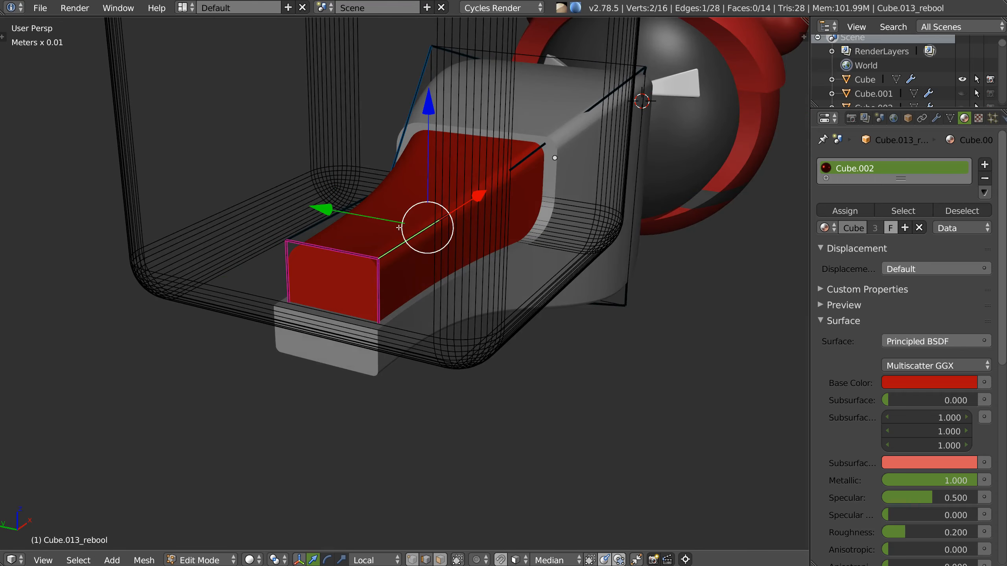
right_click(520, 161, "shift")
left_click(518, 162)
right_click(393, 151, "alt+shift")
middle_click_drag(393, 151, 474, 212)
key("space")
left_click(587, 214)
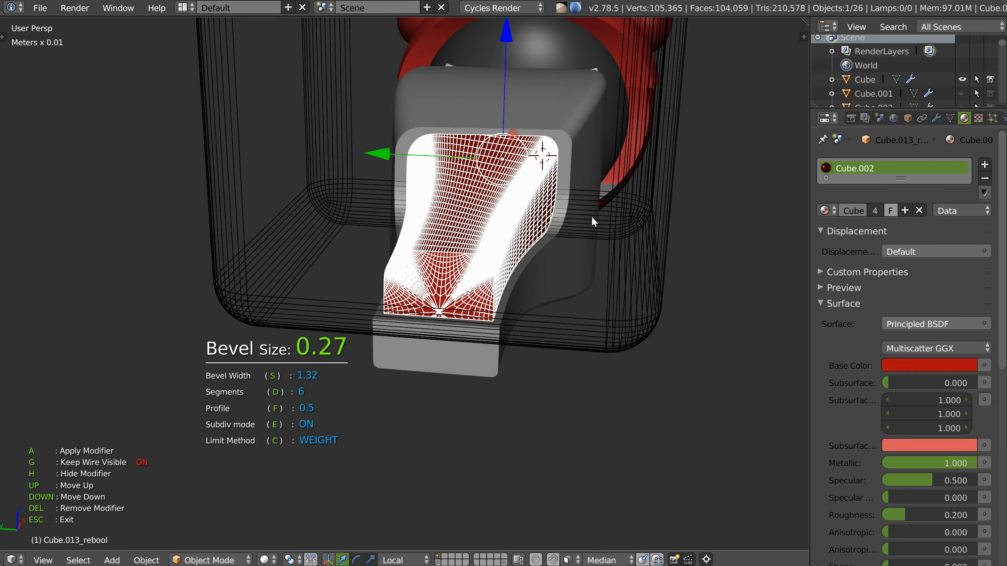
left_click(610, 222)
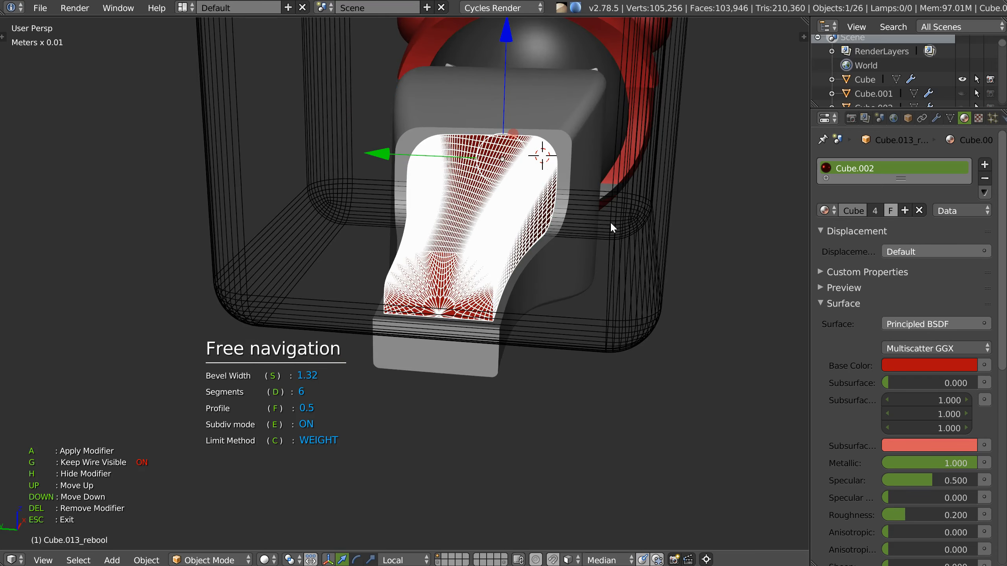
key("Tab")
key("Tab")
Switch to the scene layer holding the square red and grey case, and select its dark outer shell
mouse_move(498, 230)
middle_mouse_down()
mouse_move(551, 231)
mouse_move(456, 225)
mouse_move(510, 245)
mouse_move(489, 238)
mouse_move(494, 249)
middle_mouse_up()
scroll(491, 250, "down", 4)
middle_click_drag(436, 280, 492, 254)
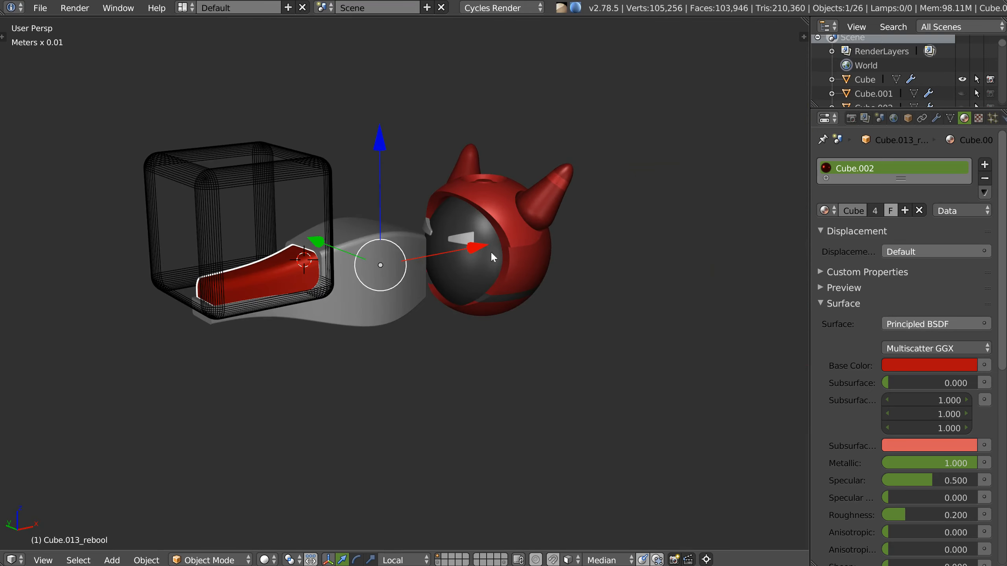
left_click(438, 562)
middle_click_drag(456, 254, 475, 314)
scroll(541, 311, "up", 3)
scroll(485, 270, "up", 2)
middle_click_drag(541, 311, 303, 279, "shift")
right_click(290, 262)
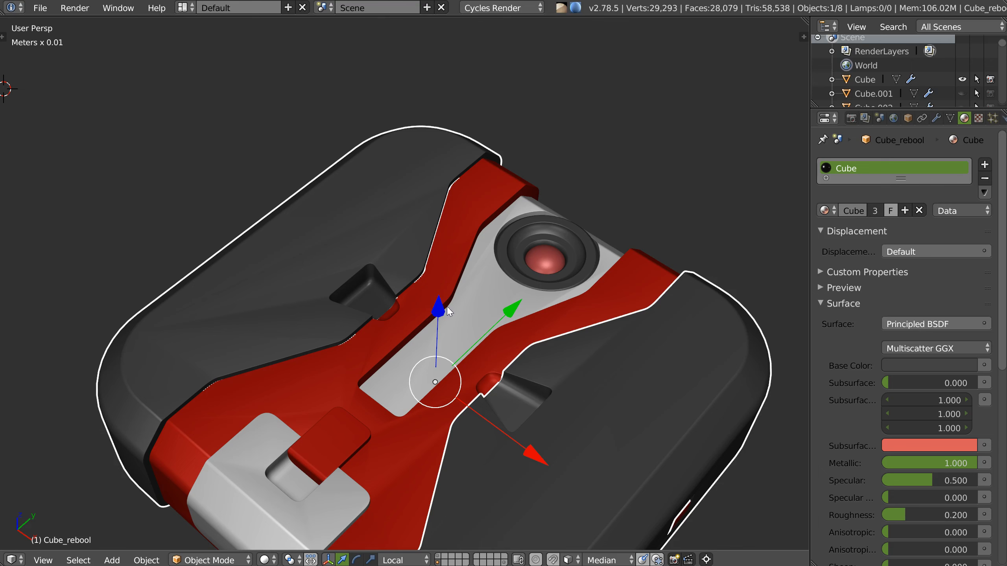
Examine the square case's dark shell, cut-outs and red slots from several sides
scroll(439, 324, "up", 2)
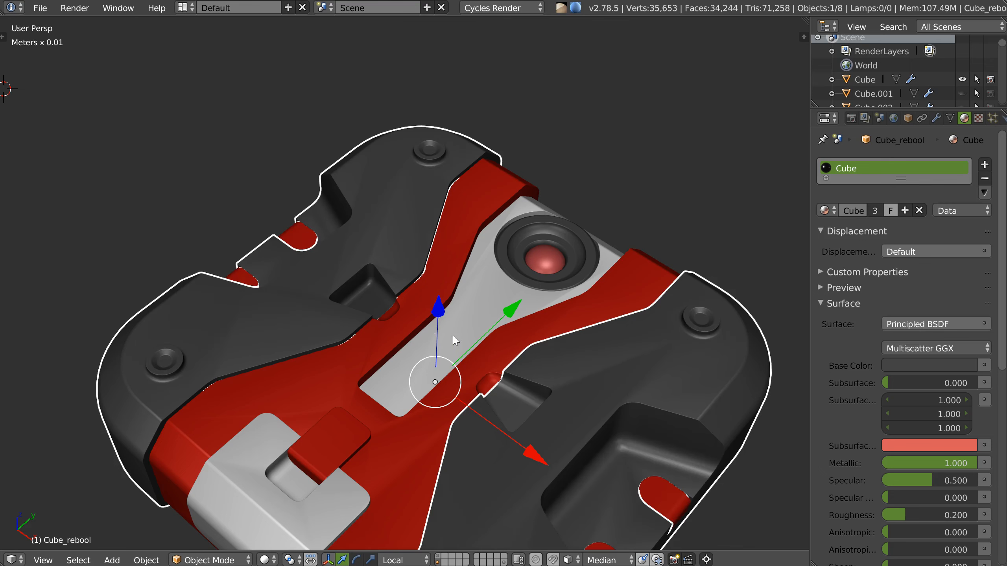
middle_click_drag(453, 335, 458, 304)
scroll(490, 324, "down", 3)
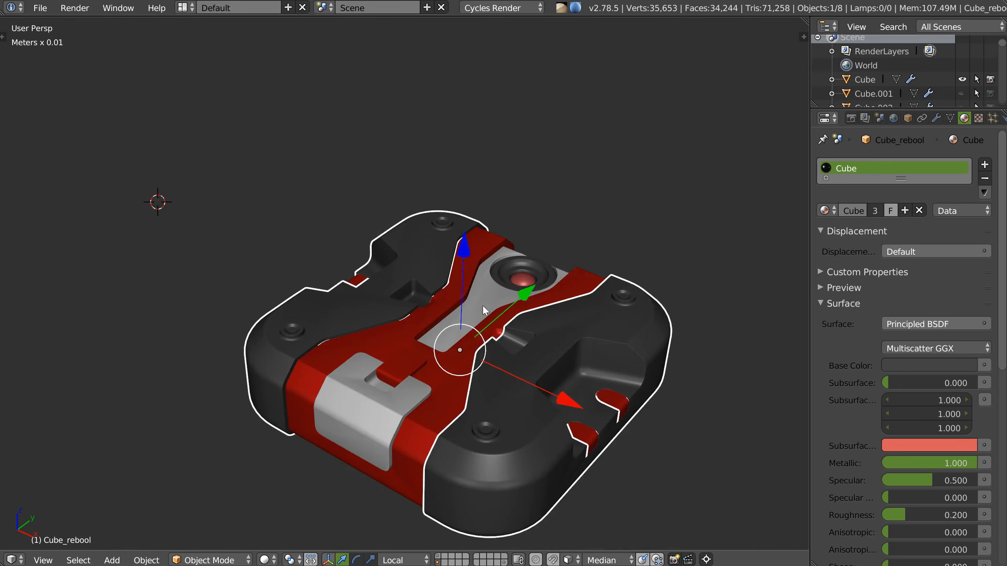
scroll(471, 320, "down", 3)
middle_click_drag(468, 315, 421, 535)
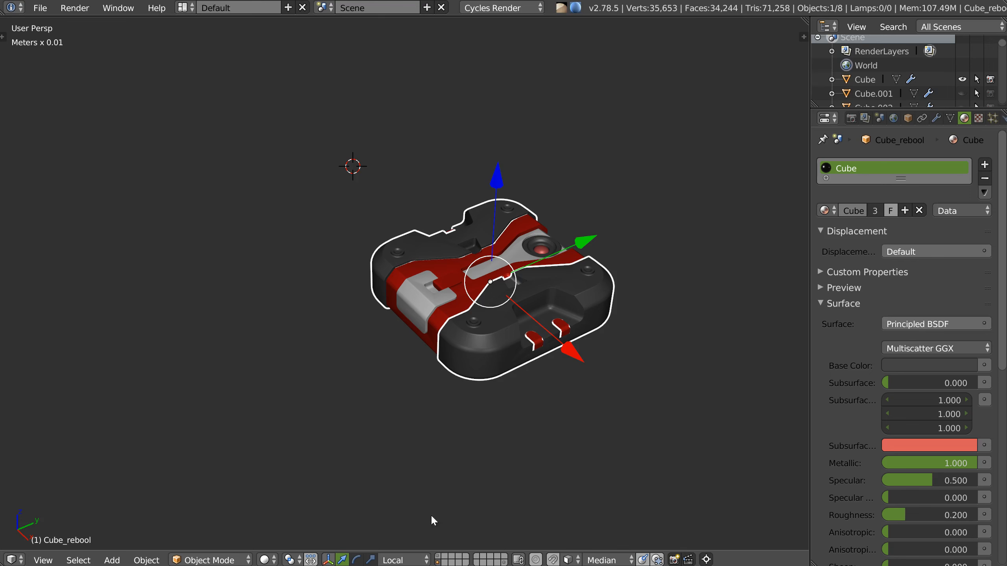
left_click(437, 557, "shift")
middle_click_drag(448, 341, 449, 559)
left_click(438, 563)
middle_click_drag(460, 348, 626, 367)
scroll(529, 351, "up", 2)
middle_click_drag(530, 351, 520, 300)
middle_click_drag(502, 258, 503, 266)
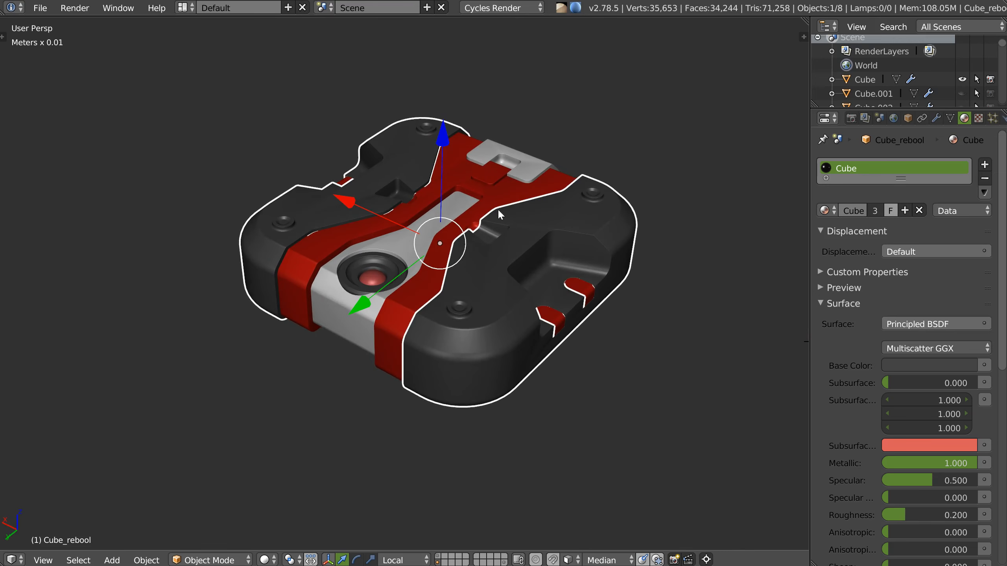
middle_click_drag(434, 279, 437, 272)
Bring up the Boolean settings of the dark shell and reveal the cutter object of its side slots
key("space")
left_click(591, 256)
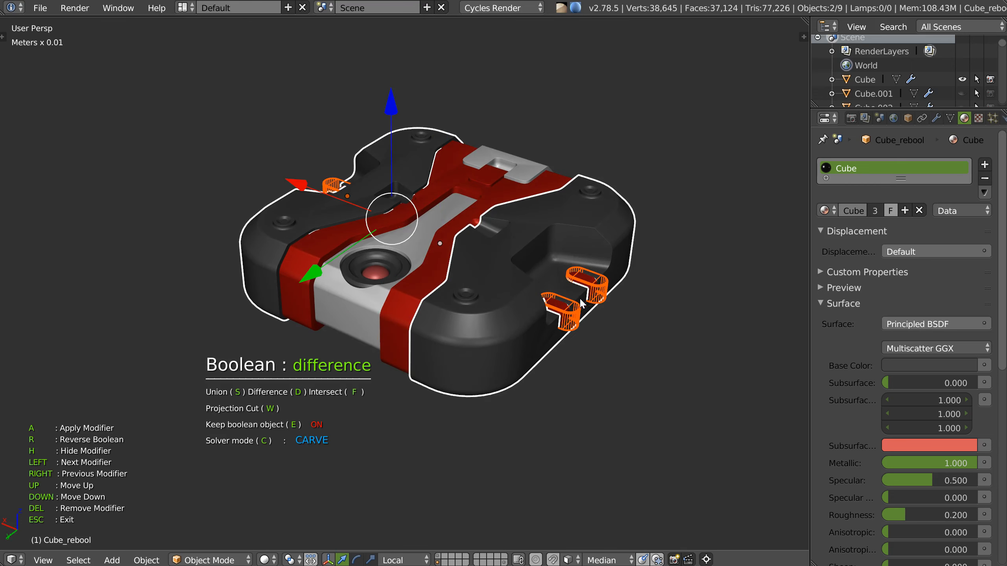
left_click(618, 335)
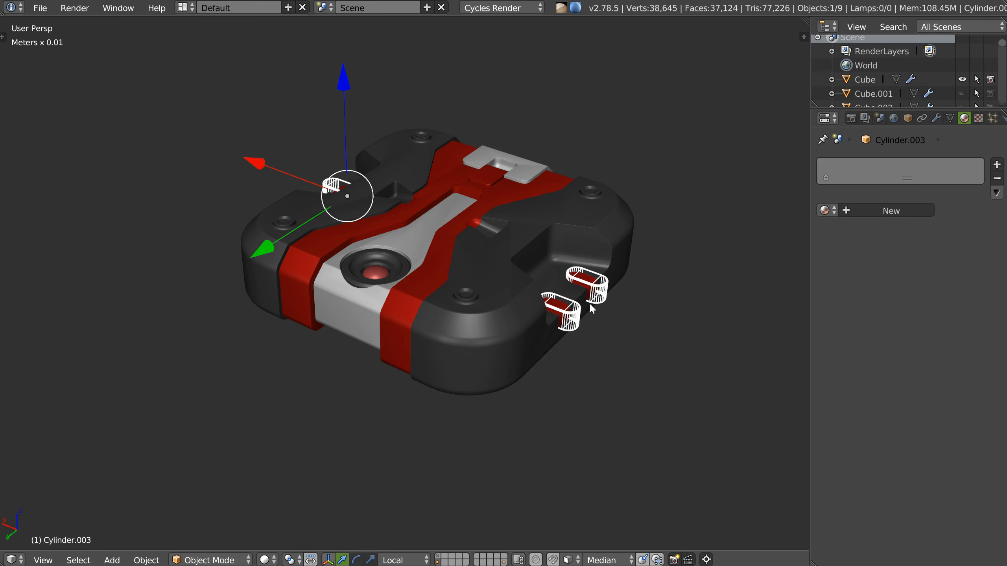
middle_click_drag(527, 295, 524, 298)
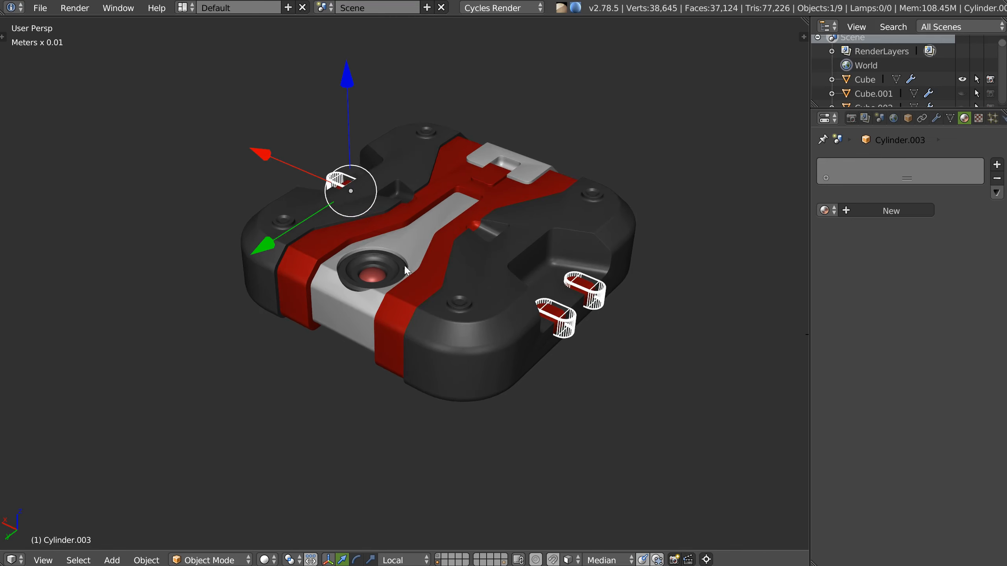
Deselect everything and examine the square case from above and from its other sides
key("a")
middle_click_drag(471, 305, 352, 264)
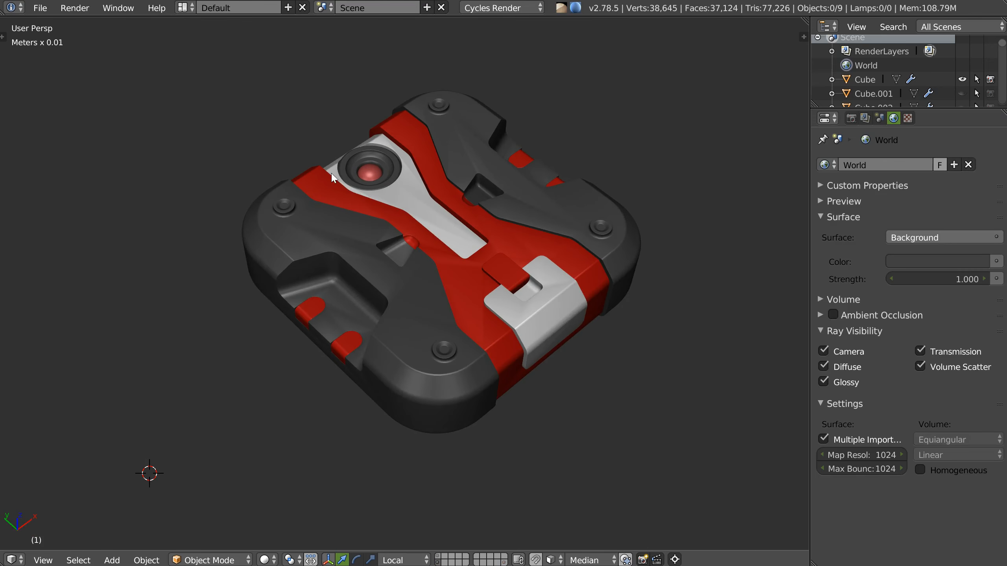
scroll(884, 71, "down", 1)
scroll(923, 64, "down", 4)
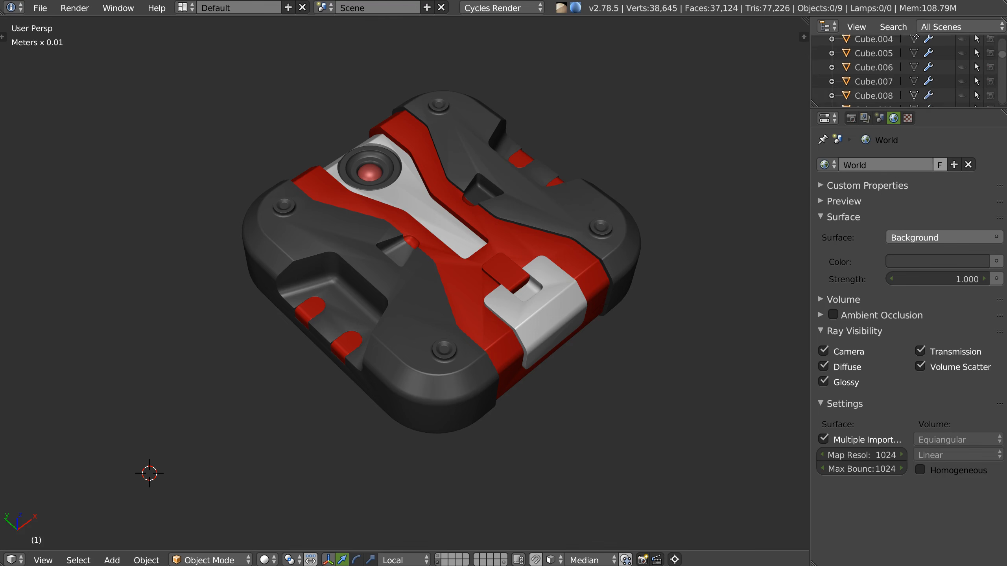
middle_click_drag(915, 146, 916, 97)
middle_click_drag(353, 234, 409, 276)
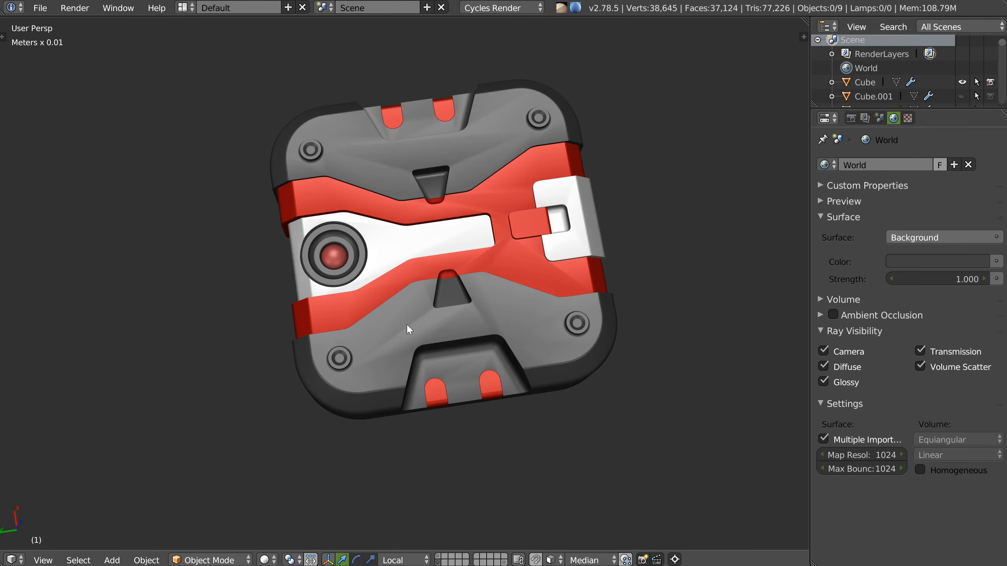
Select the square case's dark shell together with its other visible pieces, and run Second Bevel on the selection
middle_click_drag(423, 333, 478, 300)
scroll(468, 285, "up", 3)
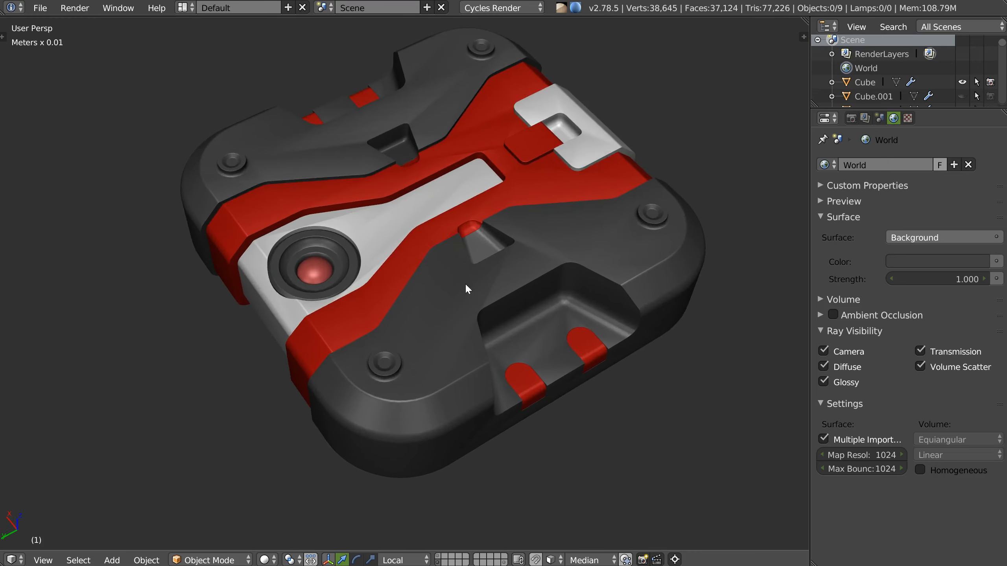
right_click(472, 293)
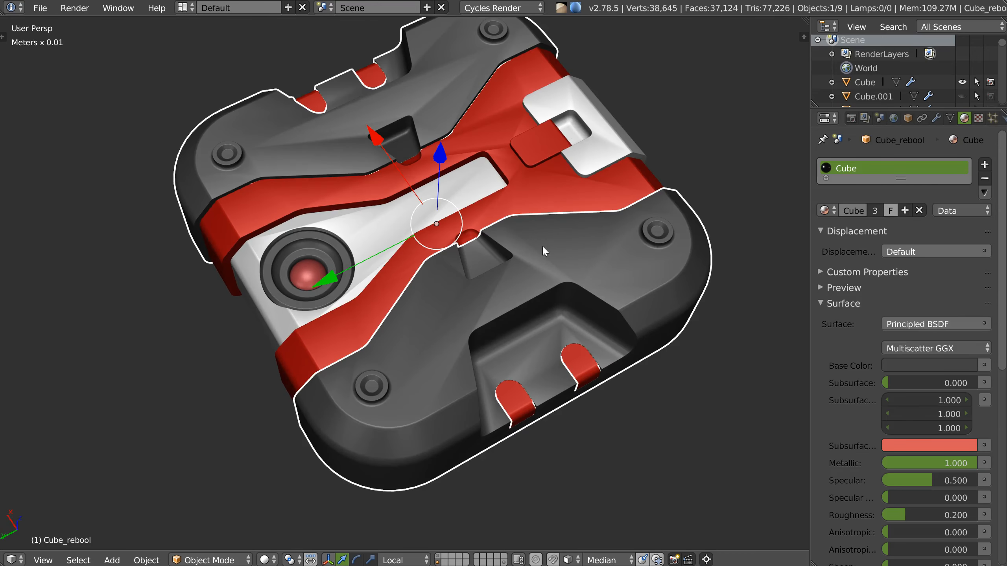
scroll(490, 225, "down", 3)
mouse_move(417, 462)
left_mouse_down("ctrl")
mouse_move(198, 291)
mouse_move(222, 310)
left_mouse_up("ctrl")
key("shift+space")
key("shift+space")
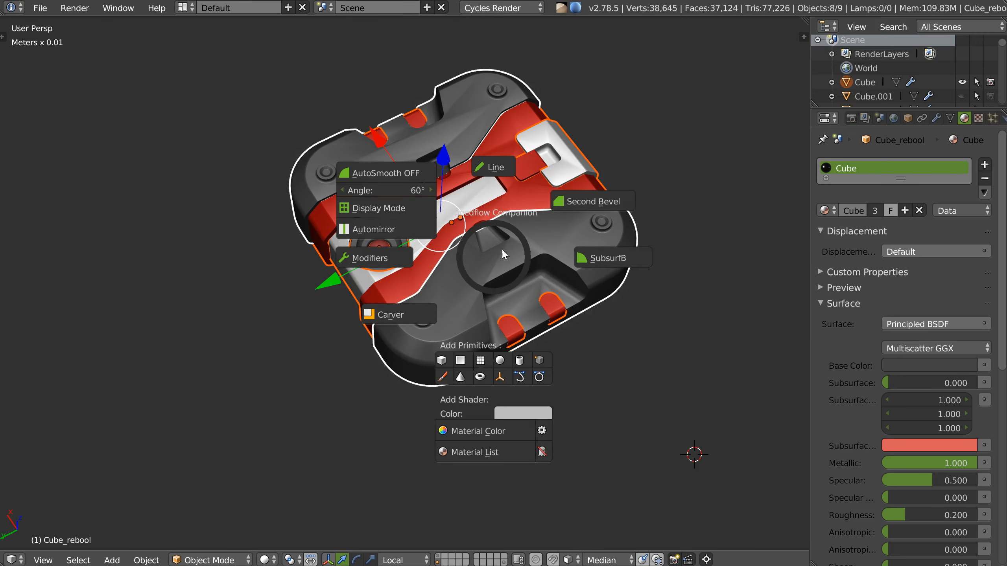
left_click(579, 203)
scroll(495, 234, "up", 4)
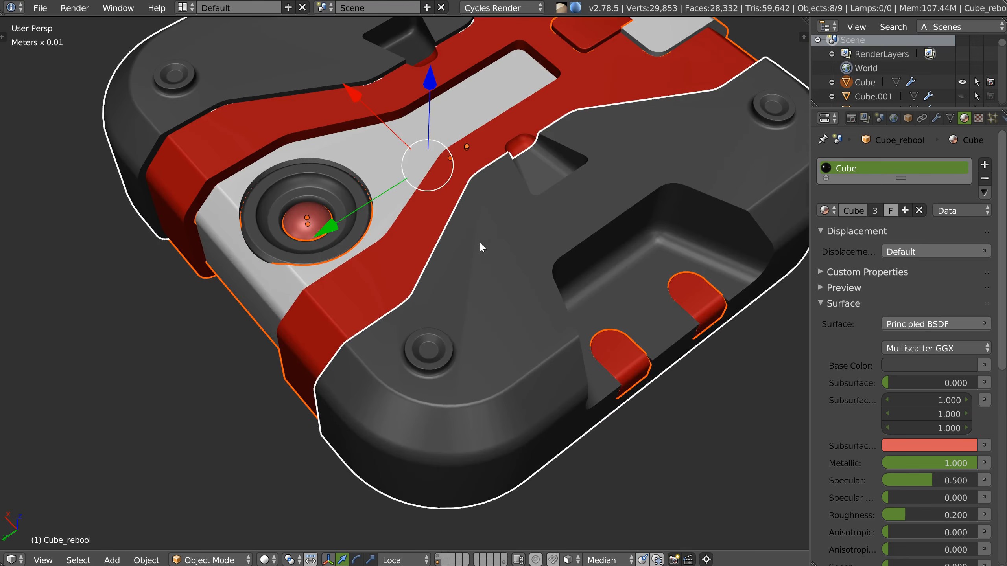
Switch to the scene layer holding the horned red helmet, and select the dark sphere inside it
right_click(446, 348)
scroll(479, 355, "down", 4)
middle_click_drag(452, 310, 503, 277)
left_click(439, 557)
middle_click_drag(521, 371, 402, 219)
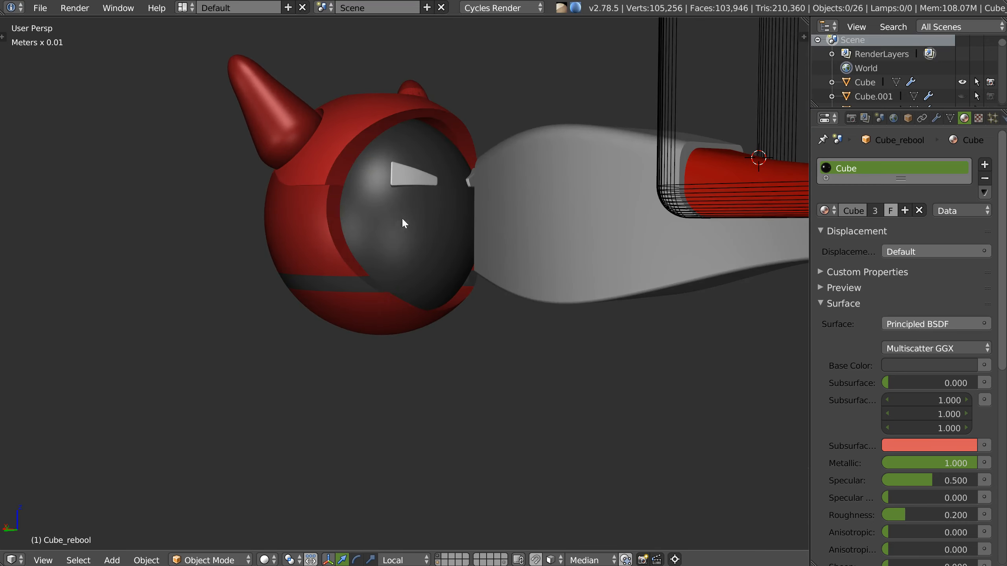
middle_click_drag(435, 254, 435, 269)
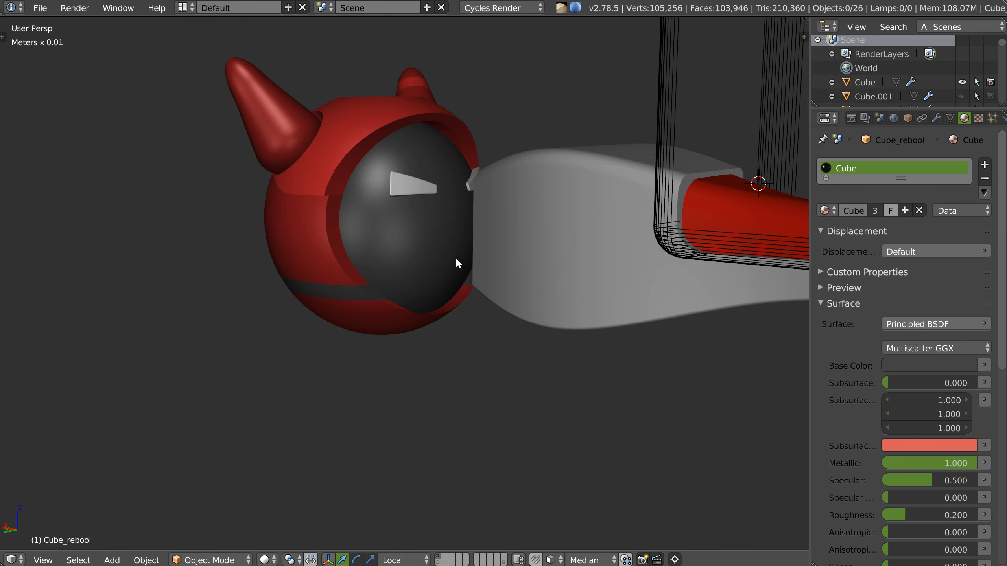
middle_click_drag(595, 240, 490, 208)
scroll(494, 207, "up", 2)
key("Escape")
right_click(488, 304)
Review the Speedflow operations available for the helmet's dark inner sphere, viewing the helmet from several sides
key("shift+q")
key("Escape")
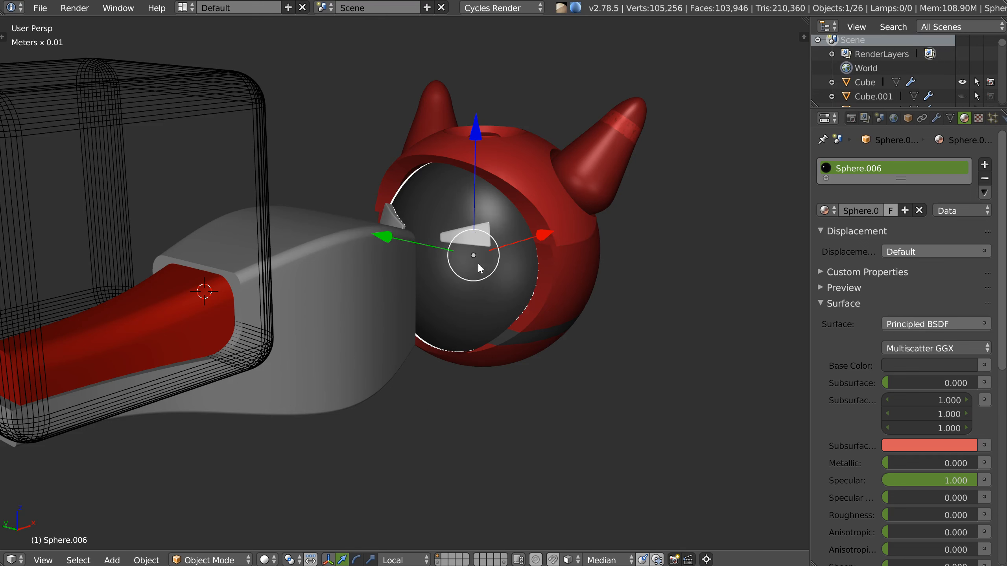
key("shift+q")
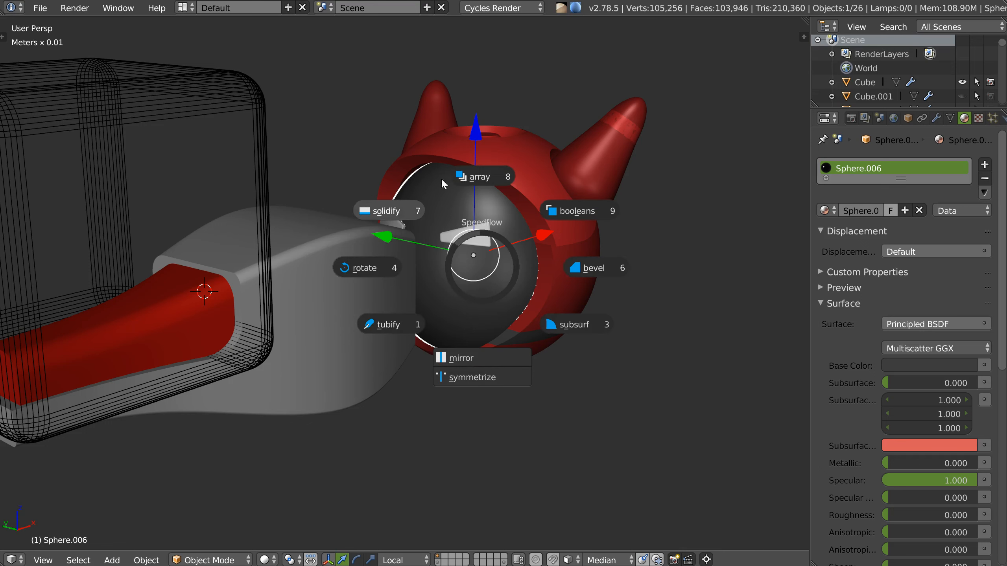
left_click(484, 377)
middle_click_drag(464, 270, 467, 271)
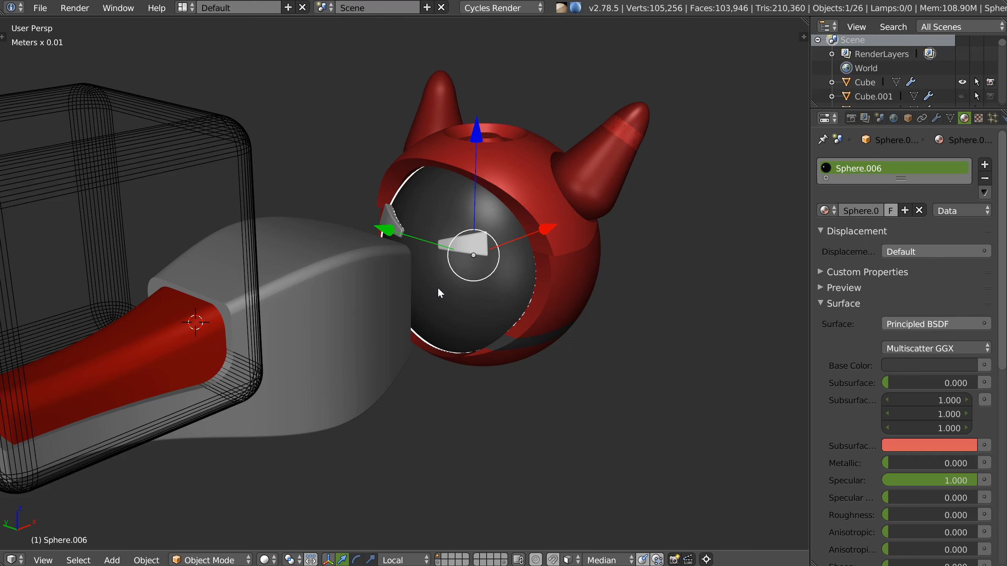
middle_click_drag(471, 296, 450, 276)
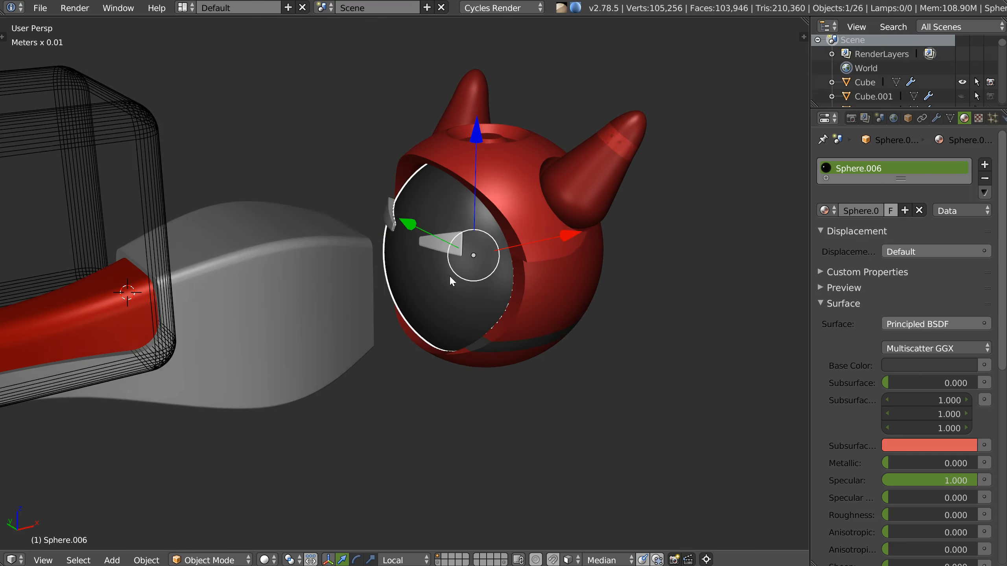
key("shift+space")
key("Escape")
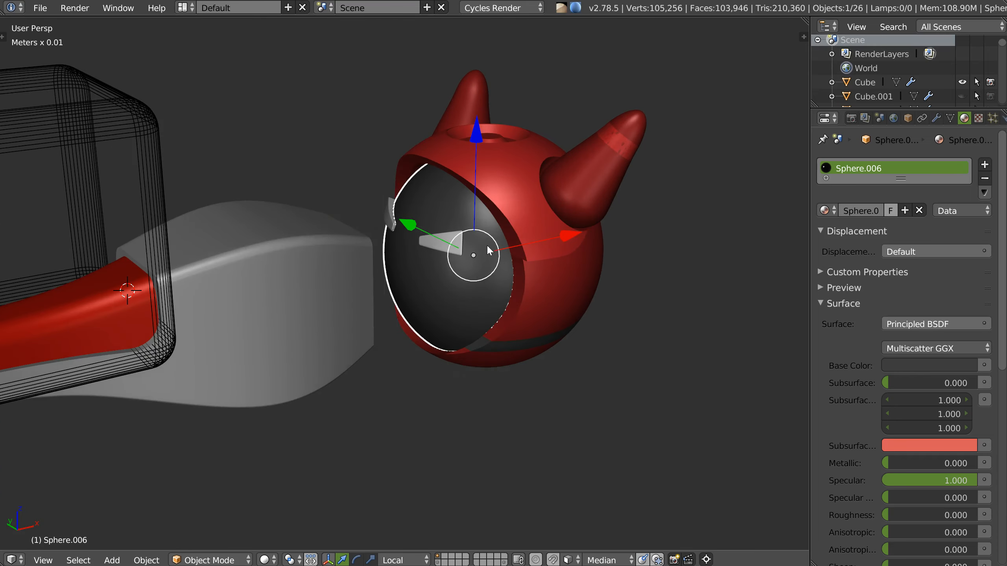
key("space")
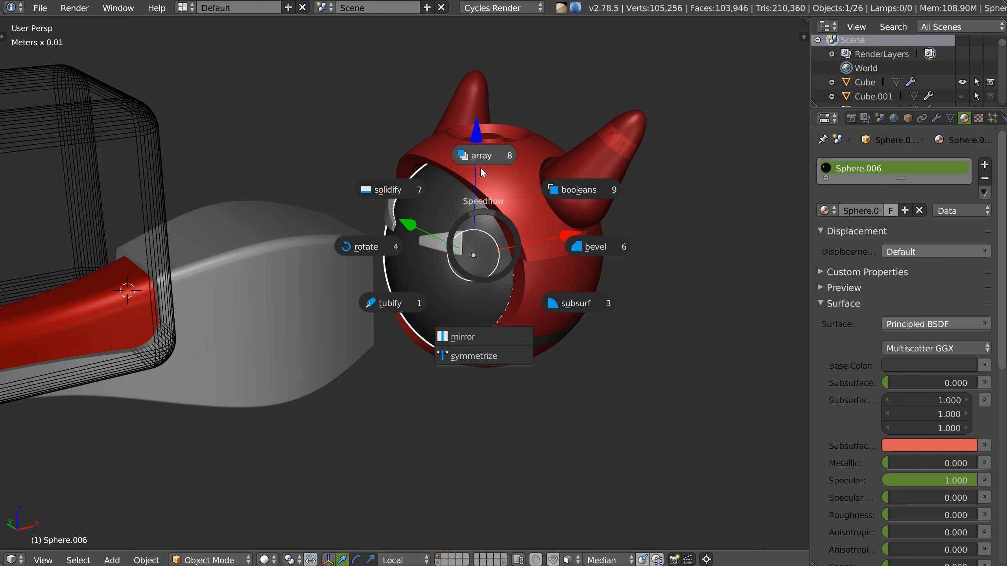
key("Escape")
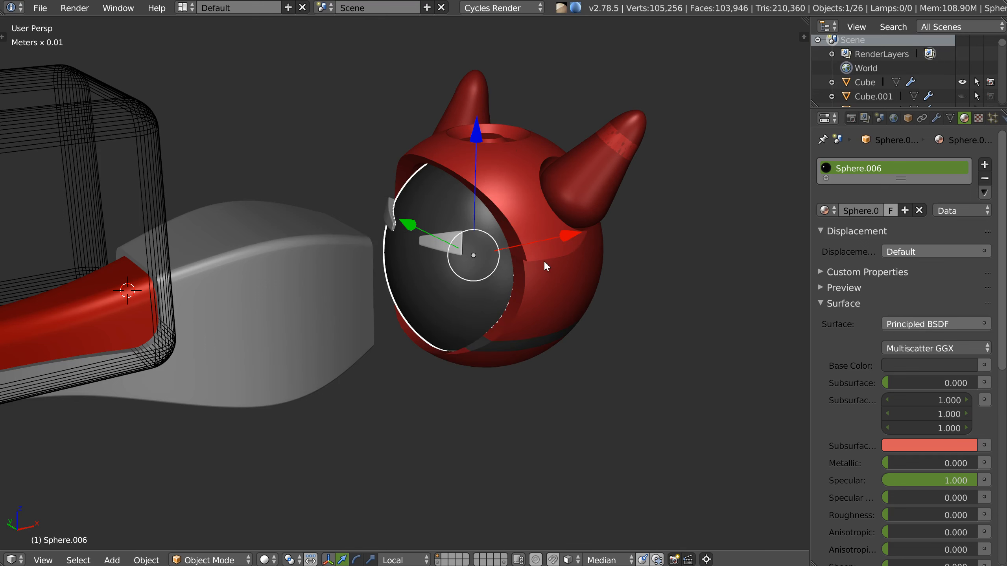
middle_click_drag(492, 307, 392, 264)
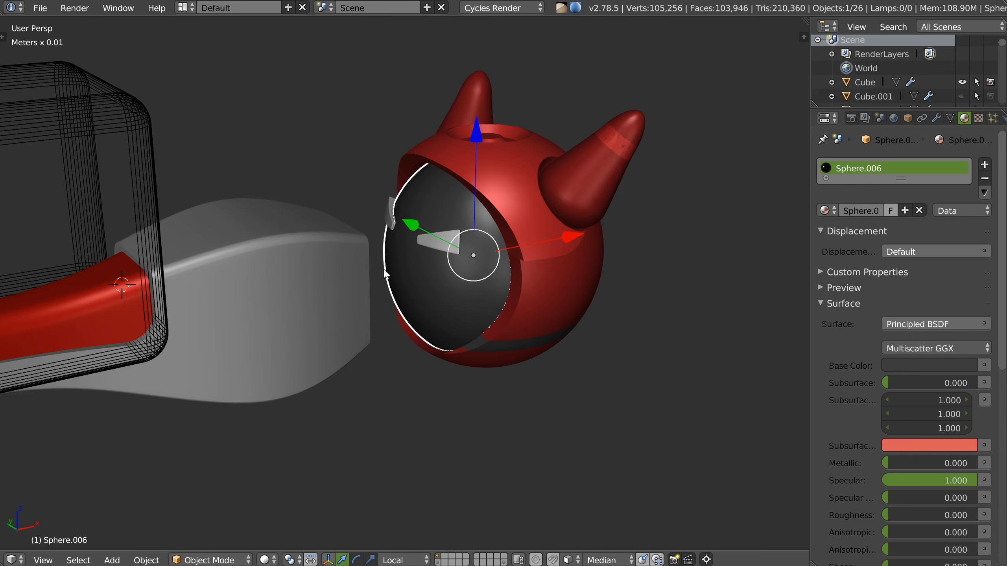
middle_click_drag(464, 305, 453, 297)
key("space")
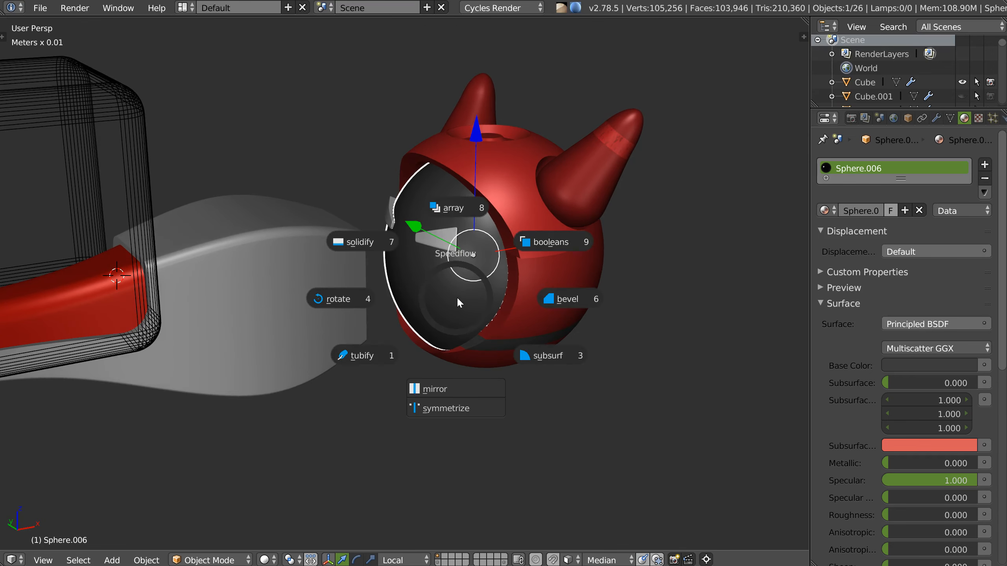
key("Escape")
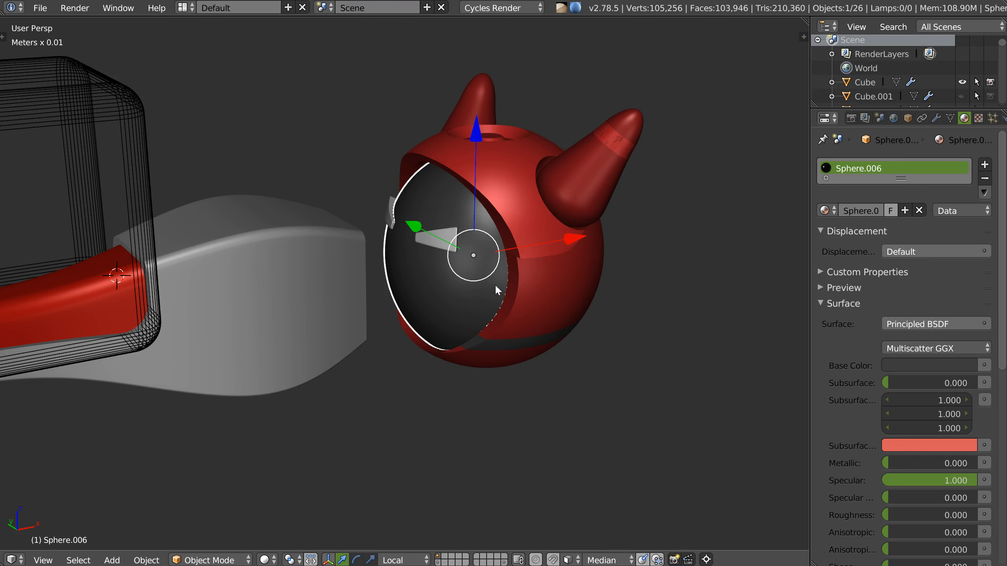
Add a cube and place it beside the horned red helmet
middle_click_drag(495, 285, 513, 266)
scroll(527, 270, "down", 3)
middle_click_drag(602, 313, 466, 309, "shift")
right_click(481, 333)
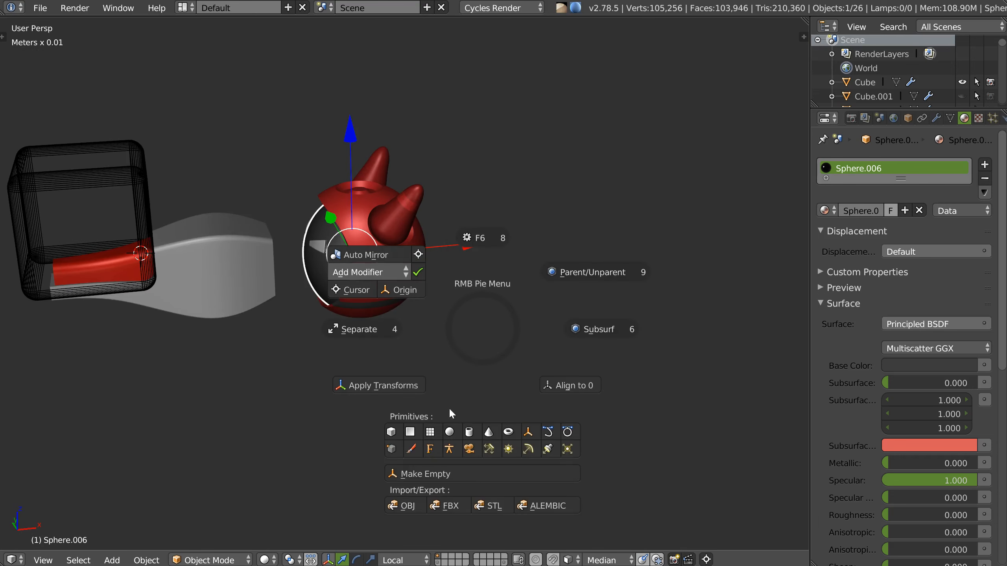
left_click(396, 432)
key("g")
left_click(573, 272)
scroll(535, 268, "up", 6)
middle_click_drag(533, 266, 513, 229)
Add a Speedflow bevel to the new cube, about 0.02 wide with 6 segments
key("space")
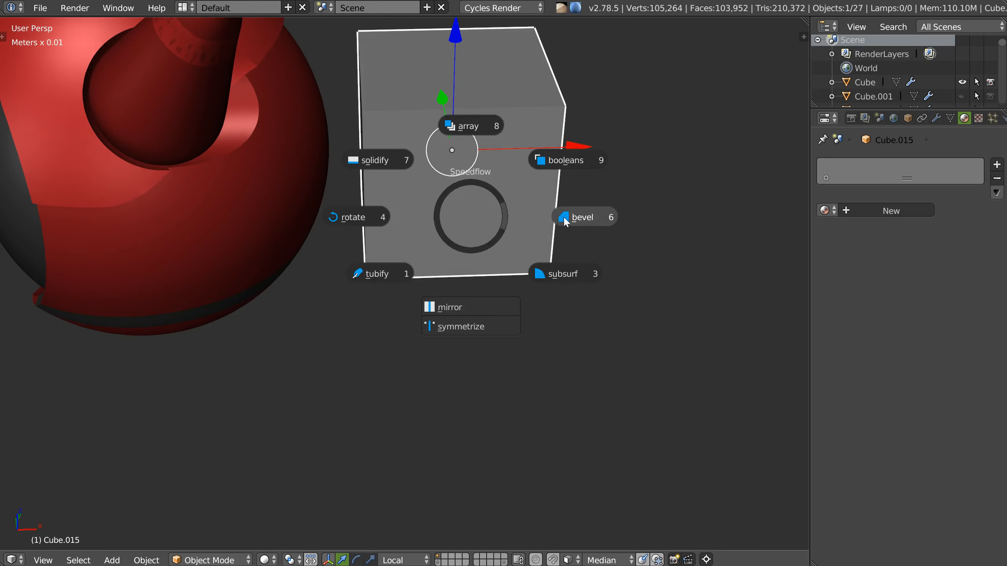
left_click(563, 217)
left_click(583, 226)
scroll(613, 232, "down", 5)
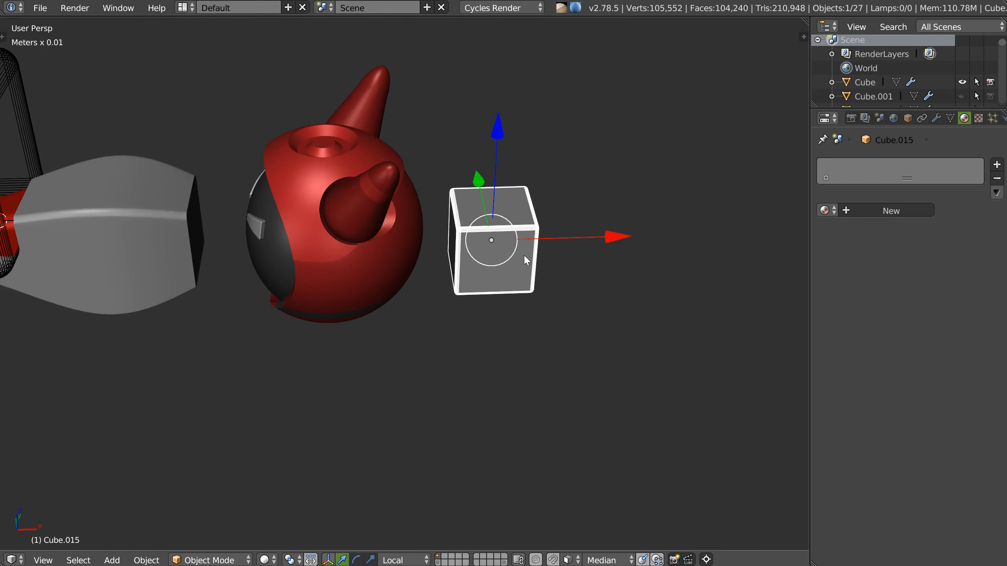
Add a second cube and position it so that it overlaps an upper corner of the bevelled cube
right_click(522, 261)
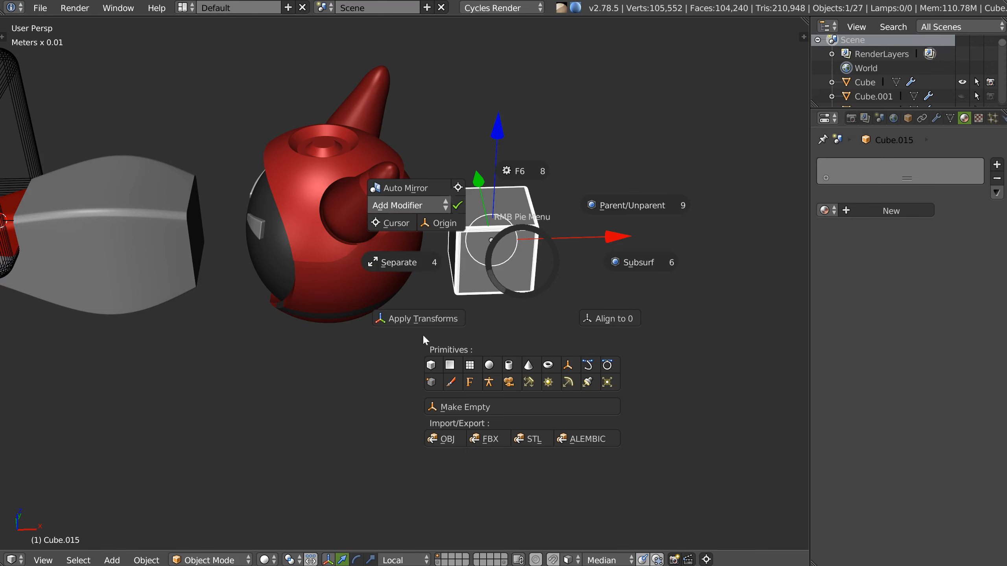
left_click(433, 368)
middle_click_drag(544, 191, 489, 200)
left_click_drag(528, 192, 461, 157)
middle_click_drag(461, 157, 440, 209)
left_click_drag(586, 125, 562, 129)
left_click_drag(491, 240, 499, 286)
middle_click_drag(499, 286, 483, 242)
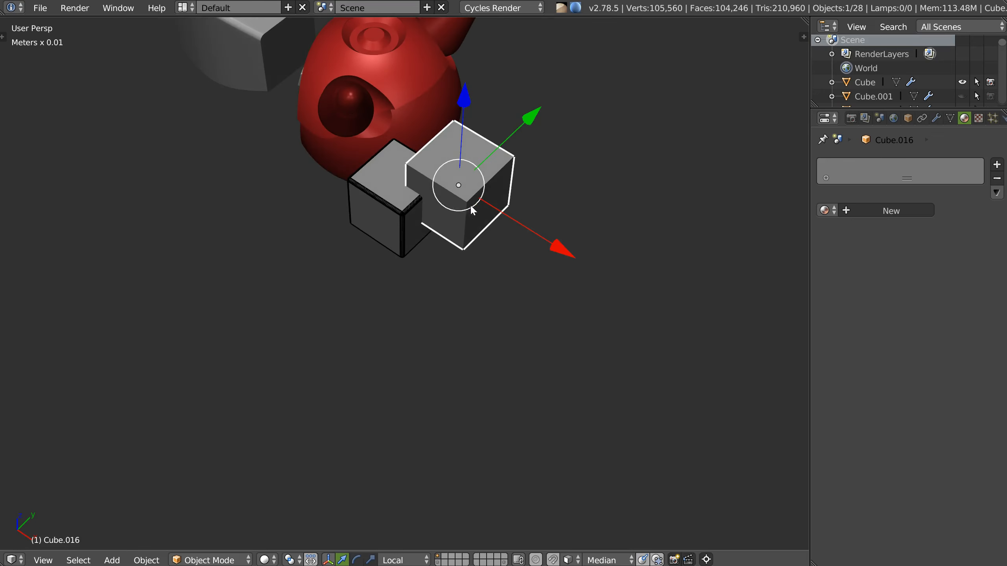
Duplicate the overlapping cube twice, placing one copy at another upper corner and one at a lower corner of the bevelled cube
key("shift+d")
left_click(349, 192)
middle_click_drag(390, 212, 387, 178)
key("shift+d")
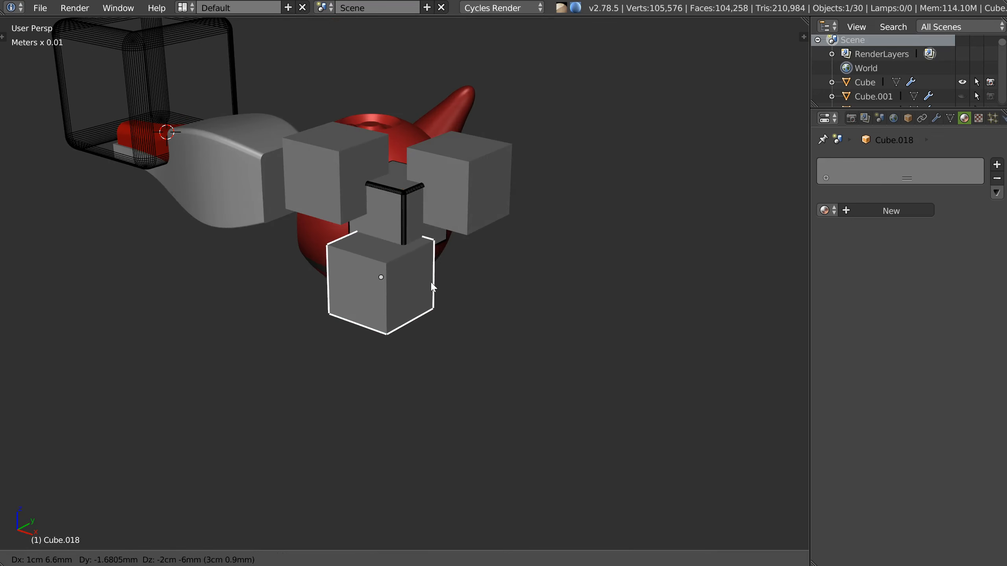
left_click(432, 286)
left_click(483, 197, "shift")
left_click(337, 192, "shift")
right_click(360, 227, "shift")
middle_click_drag(396, 245, 398, 235)
key("shift+q")
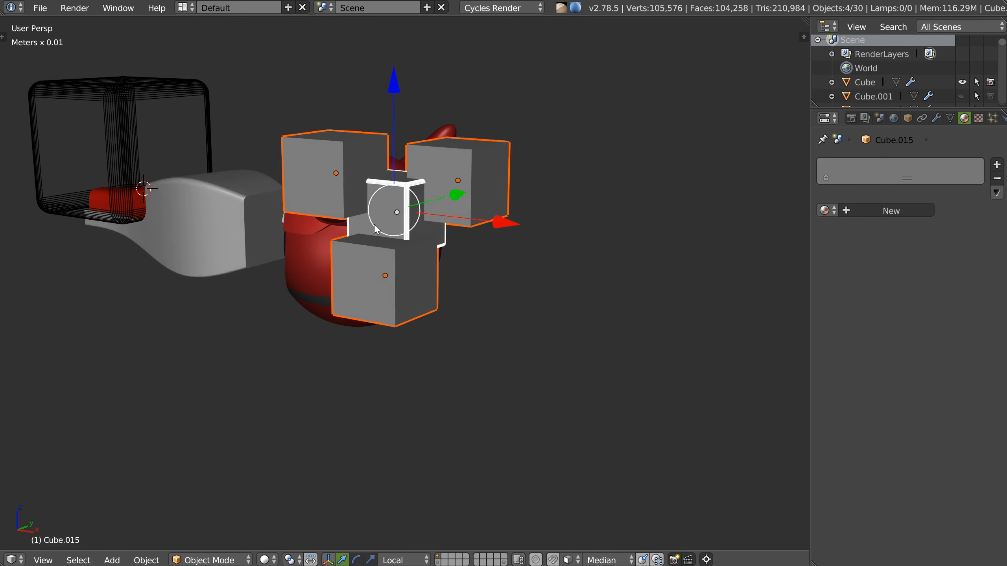
right_click(362, 224)
Select only the bevelled cube, bring up its Speedflow bevel settings and leave them
right_click(408, 208)
key("shift+q")
left_click(526, 216)
left_click(516, 216)
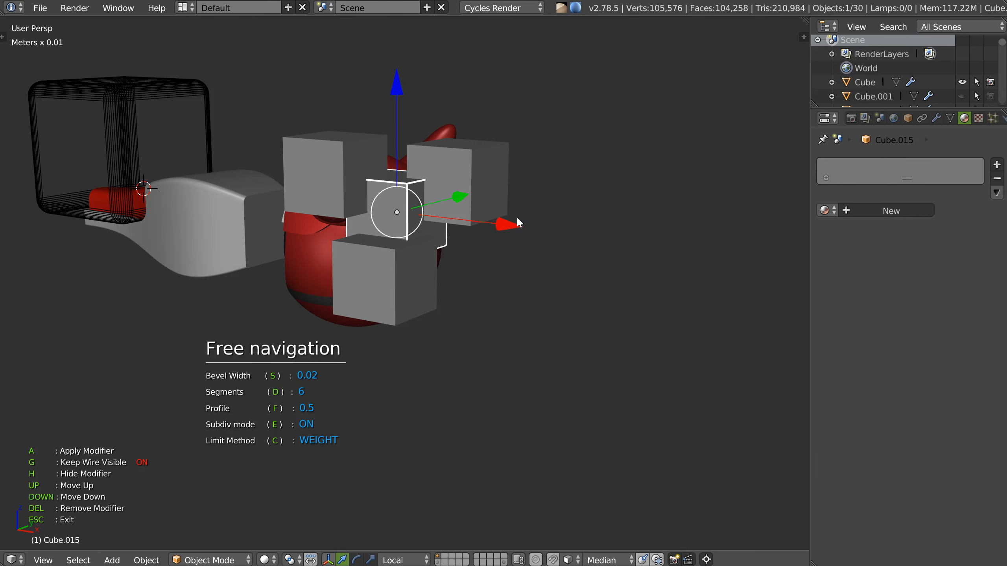
key("Escape")
Select the three overlapping cubes plus the bevelled cube last, and split the bevelled cube with a Speedflow rebool
right_click(468, 189, "shift")
right_click(337, 186, "shift")
right_click(380, 297, "shift")
right_click(393, 231, "shift")
middle_click_drag(393, 231, 409, 233)
key("shift+q")
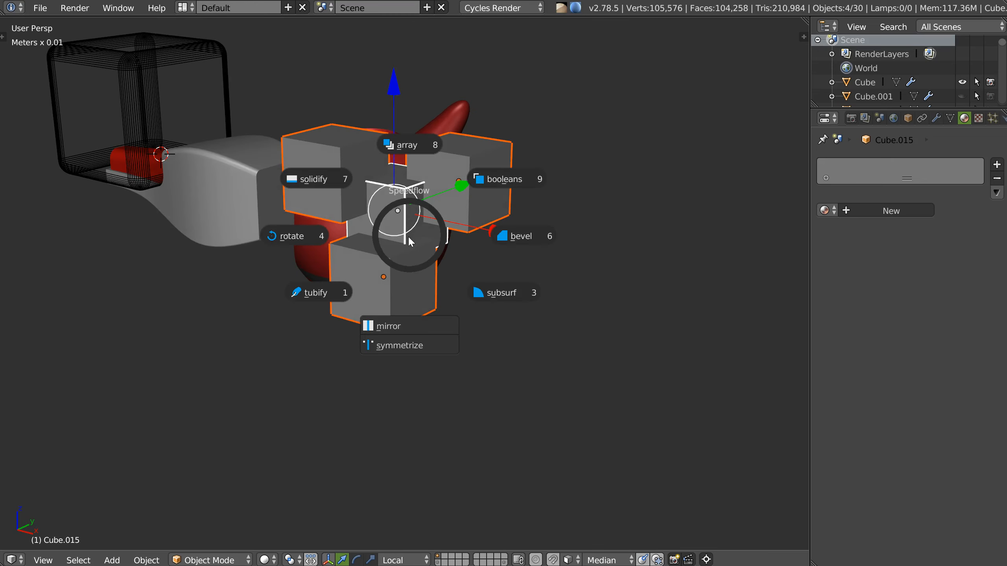
left_click(504, 183)
middle_click_drag(499, 183, 393, 206)
scroll(461, 166, "up", 5)
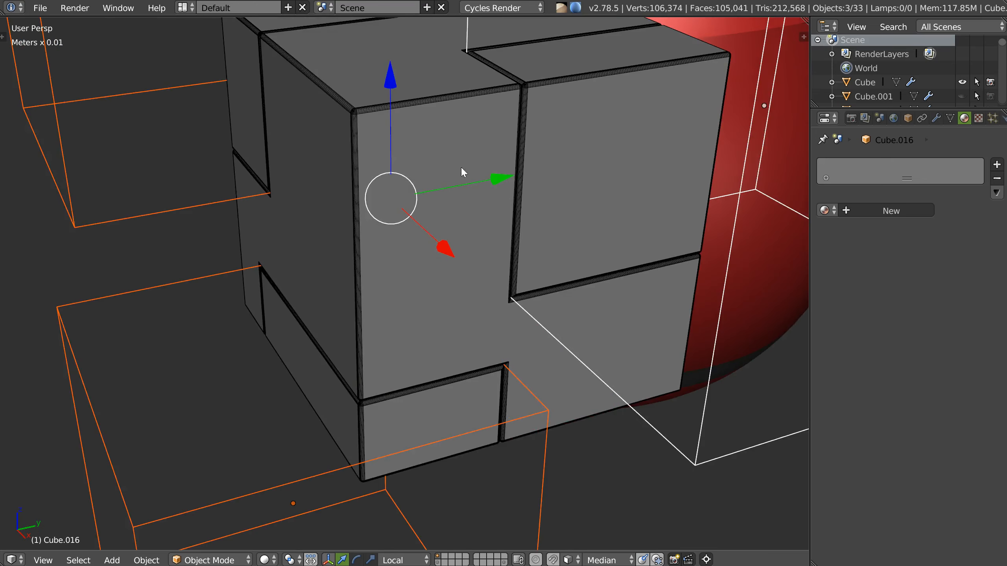
Select the split cube's separate corner pieces one after another to check them
middle_click_drag(552, 168, 390, 117, "shift")
left_click(343, 80)
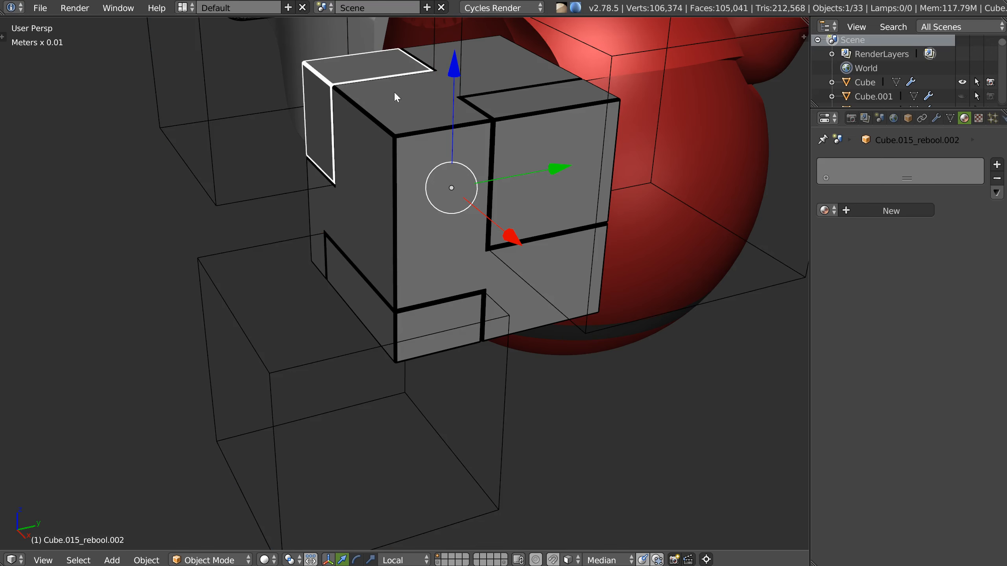
left_click(502, 213)
left_click(427, 329)
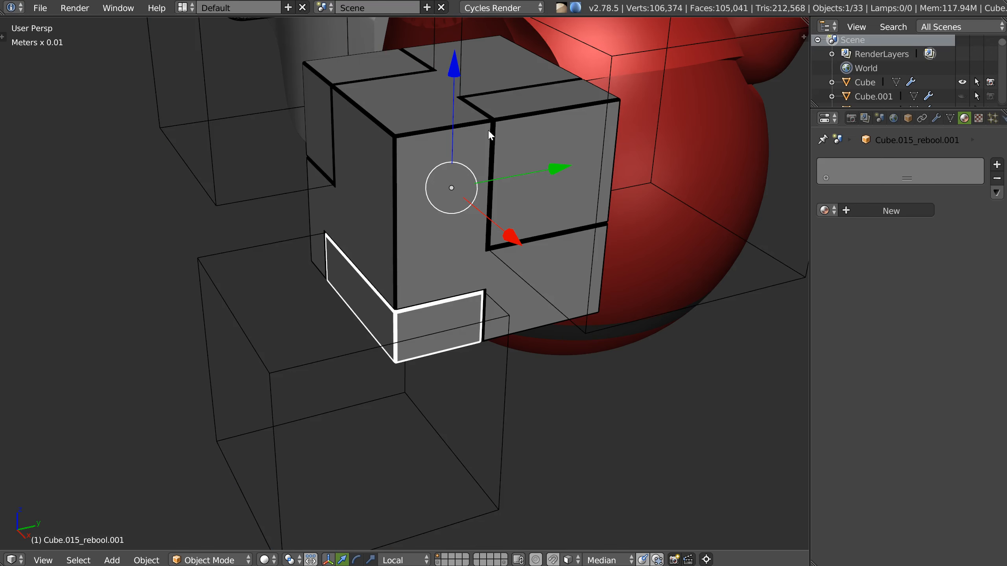
key("ctrl+z")
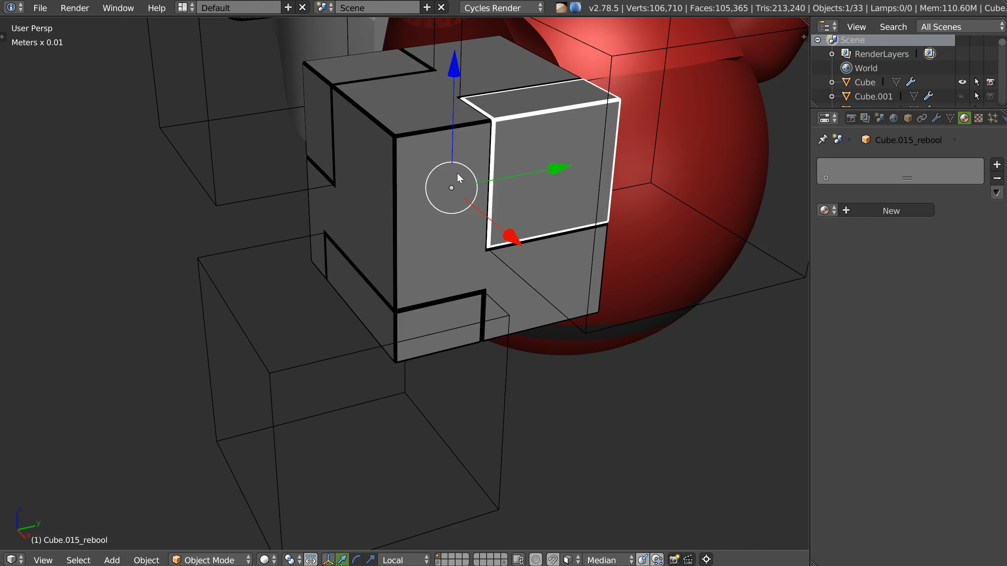
Select all four pieces of the split cube and delete them, leaving the three wireframe cutter cubes
middle_click_drag(433, 170, 414, 122)
scroll(470, 172, "down", 5)
right_click(413, 122, "shift")
right_click(423, 274, "shift")
right_click(424, 274, "shift")
right_click(422, 256, "shift")
right_click(432, 254, "shift")
key("x")
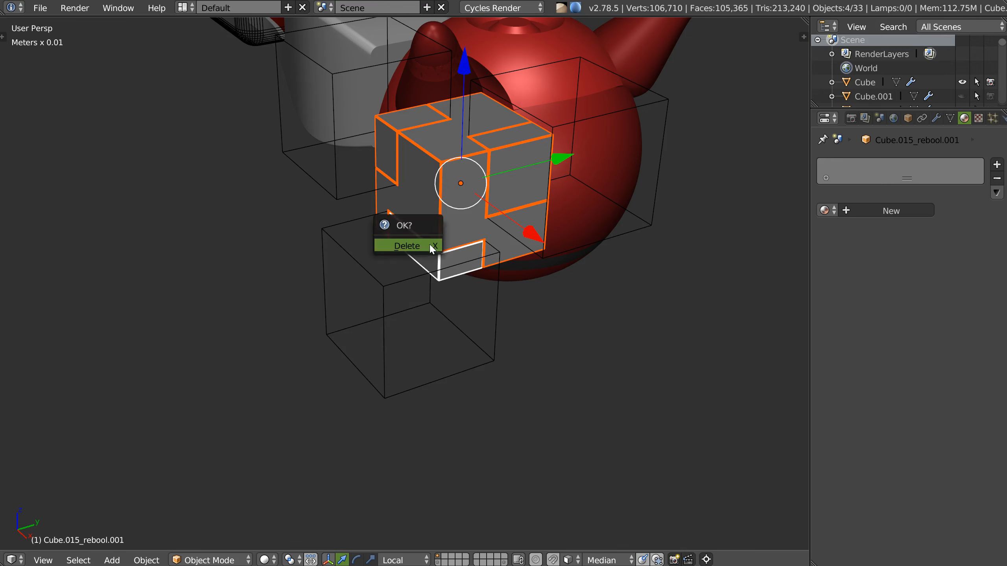
left_click(429, 243)
key("ctrl+s")
key("Escape")
Duplicate the lower wireframe cutter cube and move the copy up between the two upper cutters
right_click(411, 281)
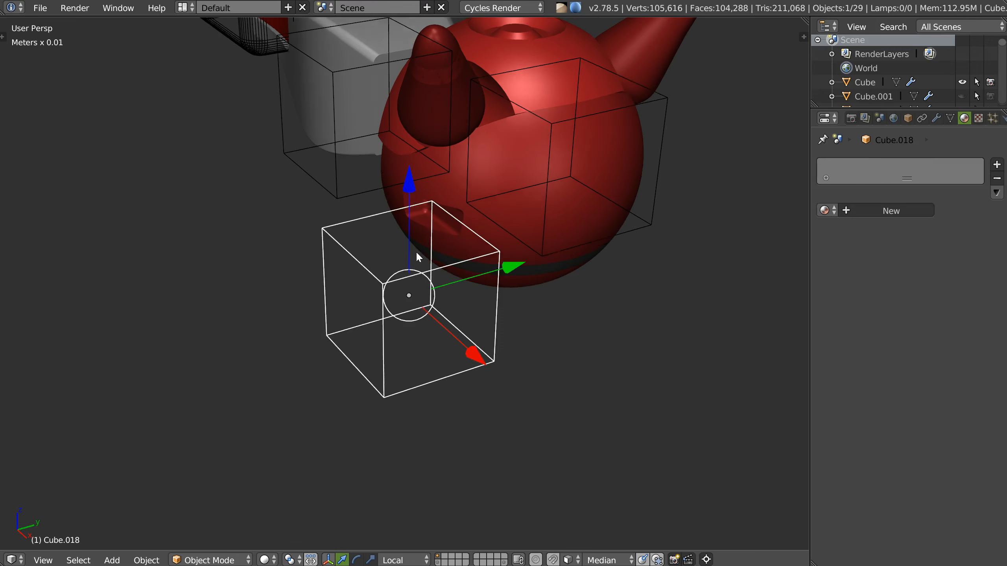
key("shift+d")
key("z")
left_click(444, 169)
mouse_move(444, 173)
middle_mouse_down()
mouse_move(426, 200)
mouse_move(461, 167)
middle_mouse_up()
key("g")
left_click(470, 155)
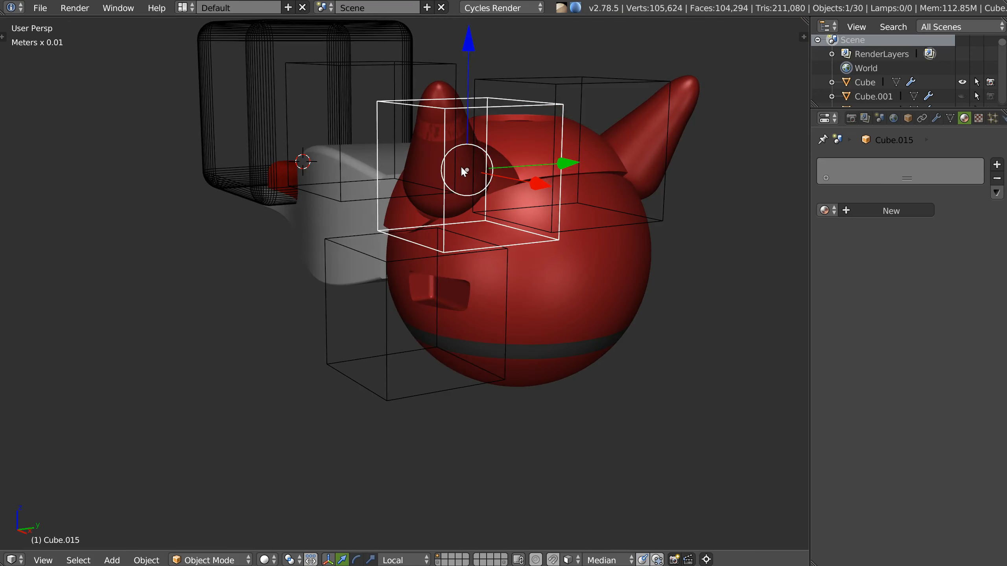
Set the duplicated cube's display mode to solid and lower it vertically so it sits among the three cutters
key("space")
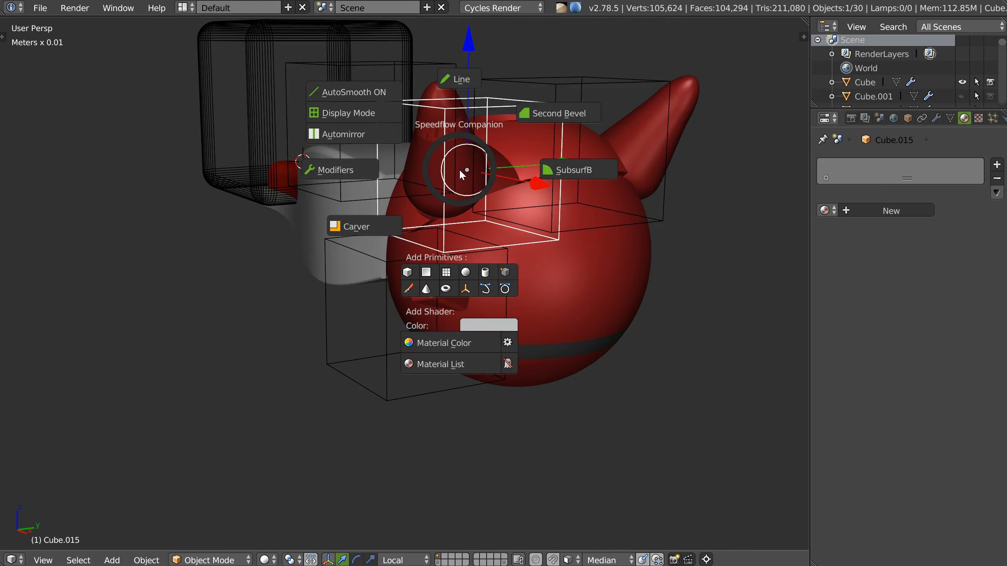
left_click(347, 115)
key("space")
left_click(346, 116)
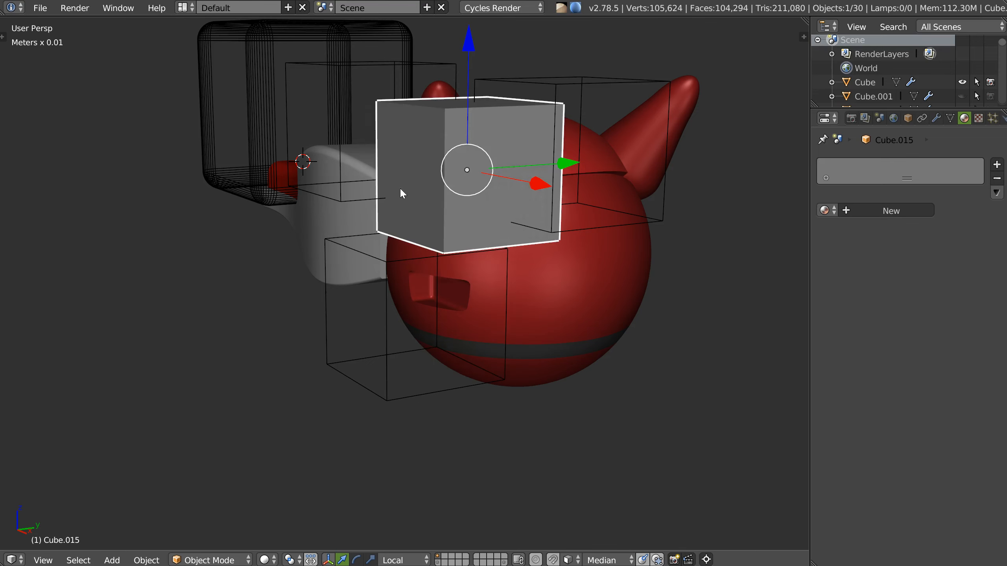
middle_click_drag(400, 189, 467, 170)
left_click_drag(466, 51, 470, 74)
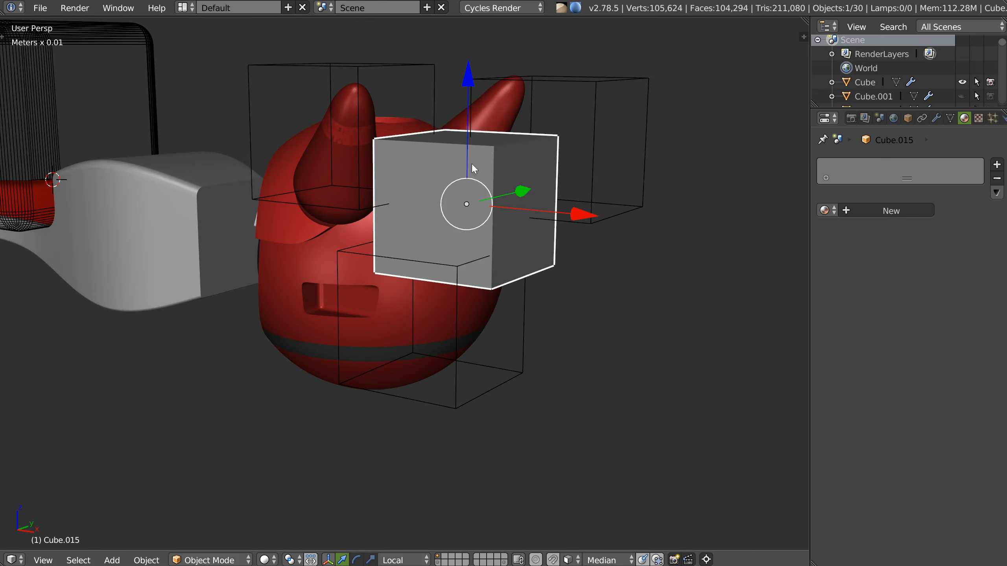
Add a Speedflow bevel to the solid cube standing between the three wireframe cutters
middle_click_drag(471, 161, 457, 200)
key("space")
left_click(558, 201)
left_click(563, 201)
left_click(563, 202)
right_click(620, 224)
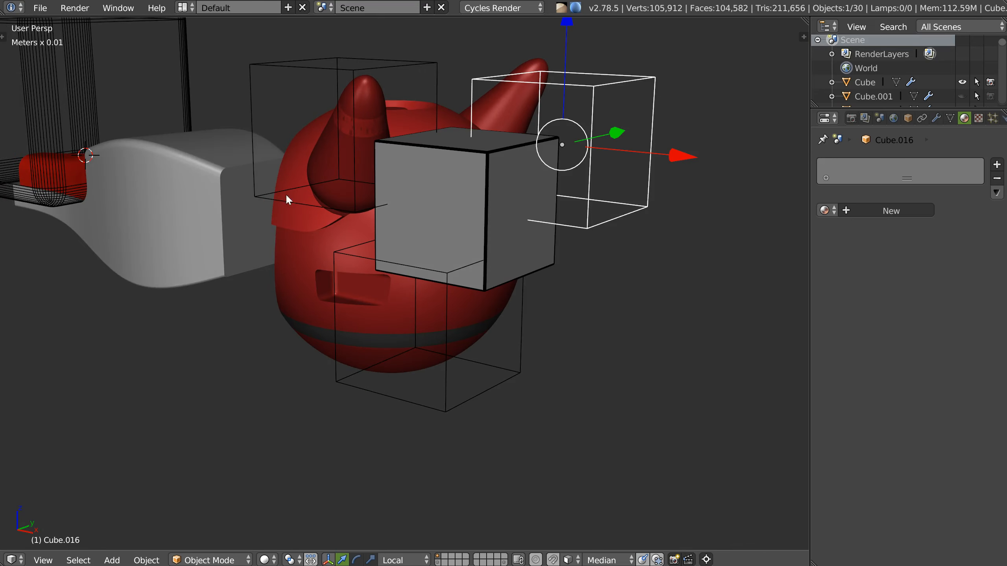
right_click(291, 65, "shift")
right_click(364, 388, "shift")
right_click(516, 258, "shift")
Select the lower wireframe cutter cube and move it sideways along its X axis
middle_click_drag(477, 233, 503, 314)
right_click(494, 359)
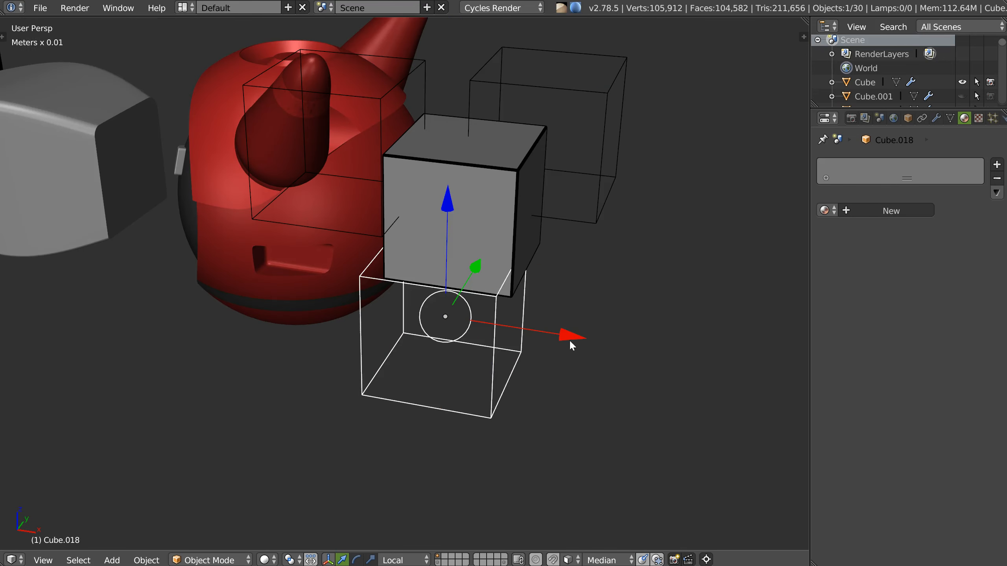
left_click_drag(570, 340, 639, 309)
Select all three wireframe cutters plus the bevelled cube as active object and split the cube with a Speedflow Boolean
right_click(604, 219, "shift")
right_click(382, 237, "shift")
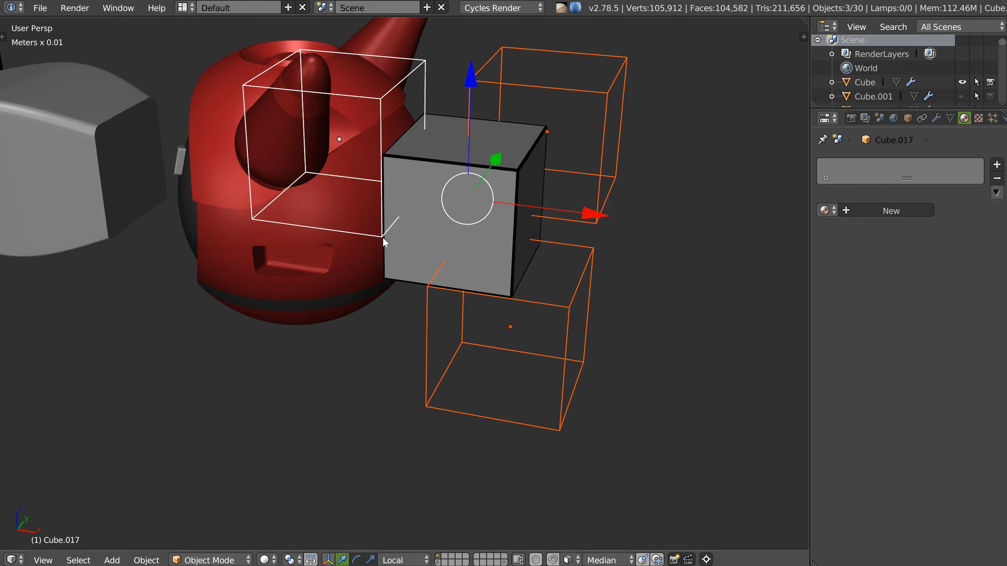
right_click(422, 250, "shift")
key("ctrl+shift+b")
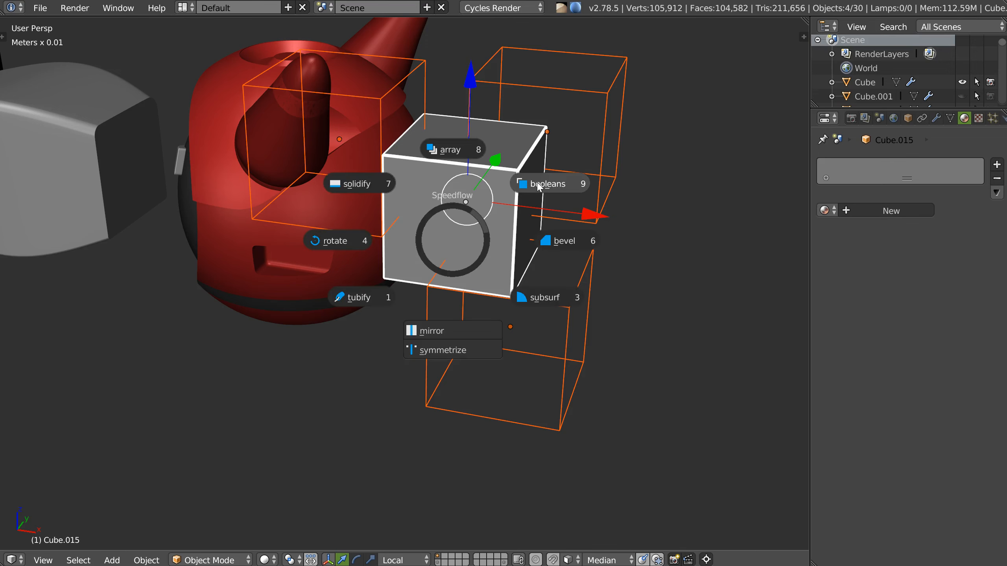
left_click(536, 184)
Move the upper wireframe cutter on the cube's far X side along its local Y axis to adjust its cut
middle_click_drag(492, 141, 627, 142)
right_click(628, 141)
key("g")
key("y")
key("y")
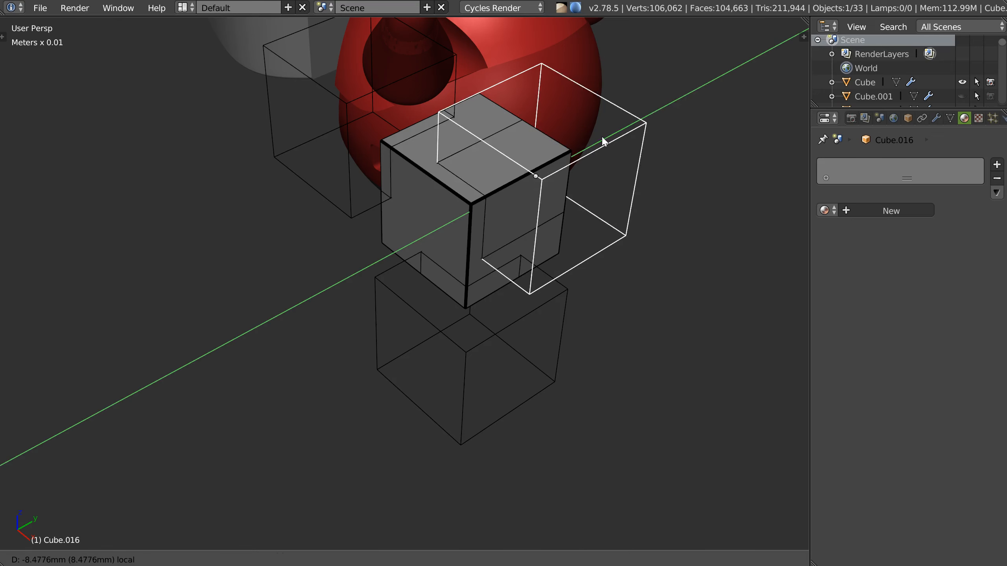
left_click(650, 116)
Select the other upper wireframe cutter and shift it slightly along its X axis to adjust its cut
middle_click_drag(649, 117, 491, 197)
right_click(441, 109)
left_click_drag(498, 218, 523, 218)
Bevel the edges of the split-off upper corner piece with Speedflow and inspect the rounded edges up close
middle_click_drag(524, 218, 524, 195)
right_click(444, 242)
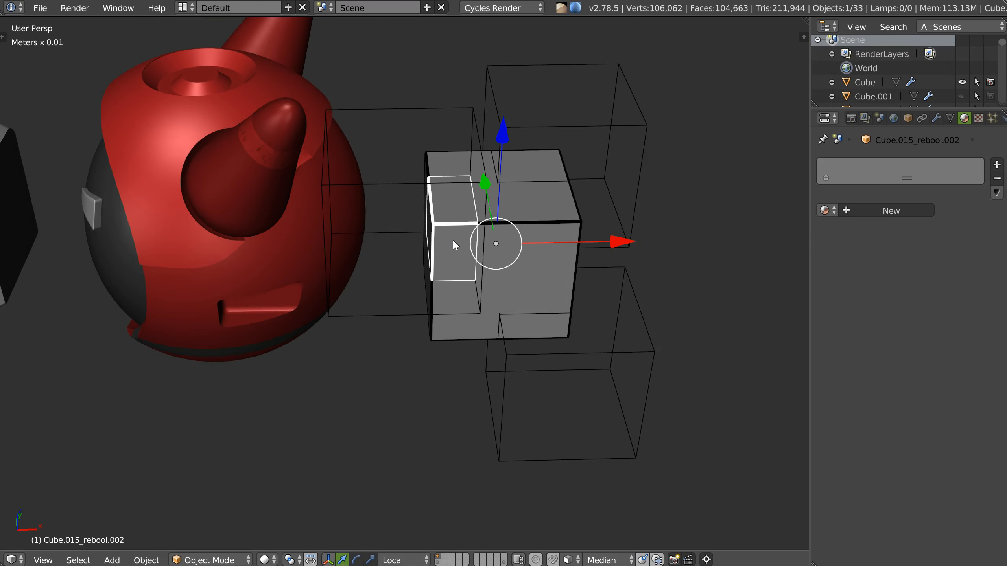
key("space")
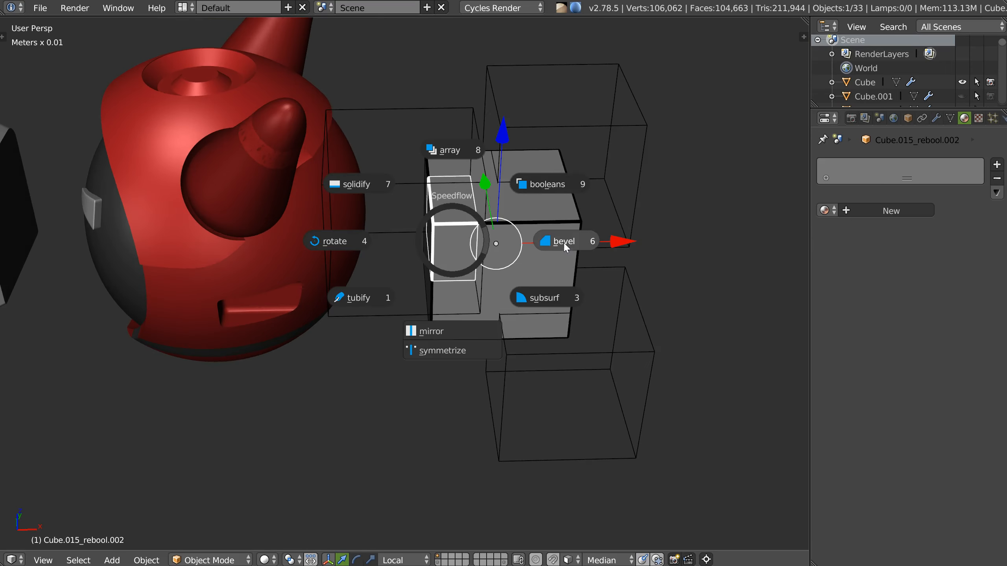
left_click(547, 184)
middle_click_drag(463, 175, 487, 172)
scroll(487, 171, "up", 9)
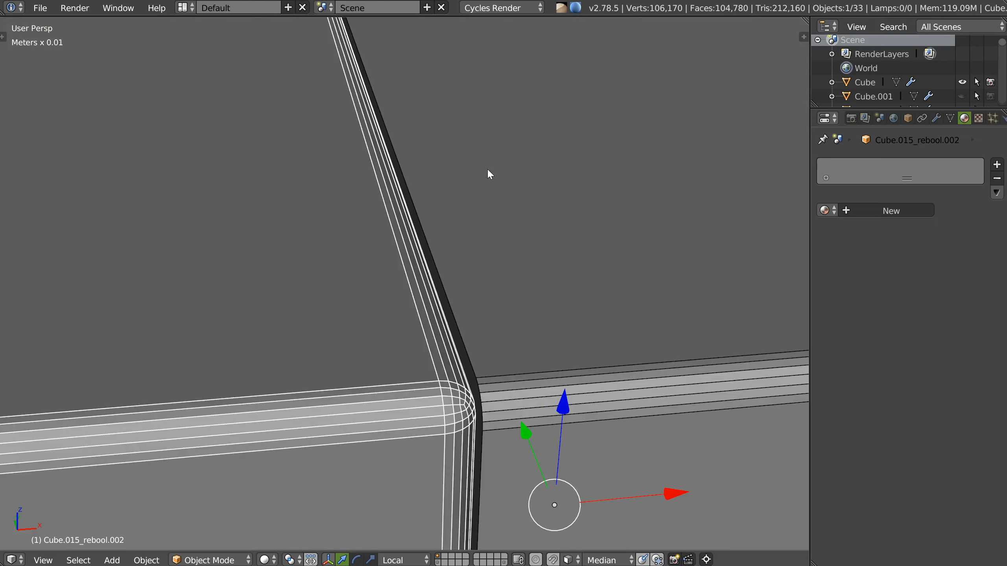
scroll(498, 189, "down", 4)
scroll(523, 193, "down", 5)
key("g")
right_click(356, 169)
right_click(566, 127)
key("g")
right_click(580, 134)
Select the main cube piece and make a projection cut with the first upper cutter through its Speedflow Boolean settings
middle_click_drag(580, 134, 505, 171)
right_click(451, 203)
key("space")
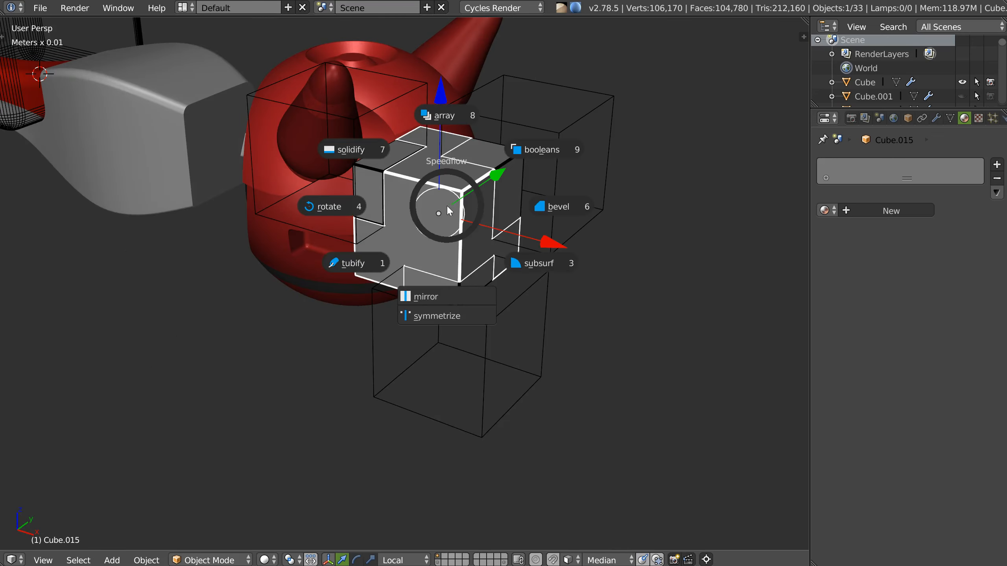
left_click(546, 152)
scroll(505, 159, "up", 2)
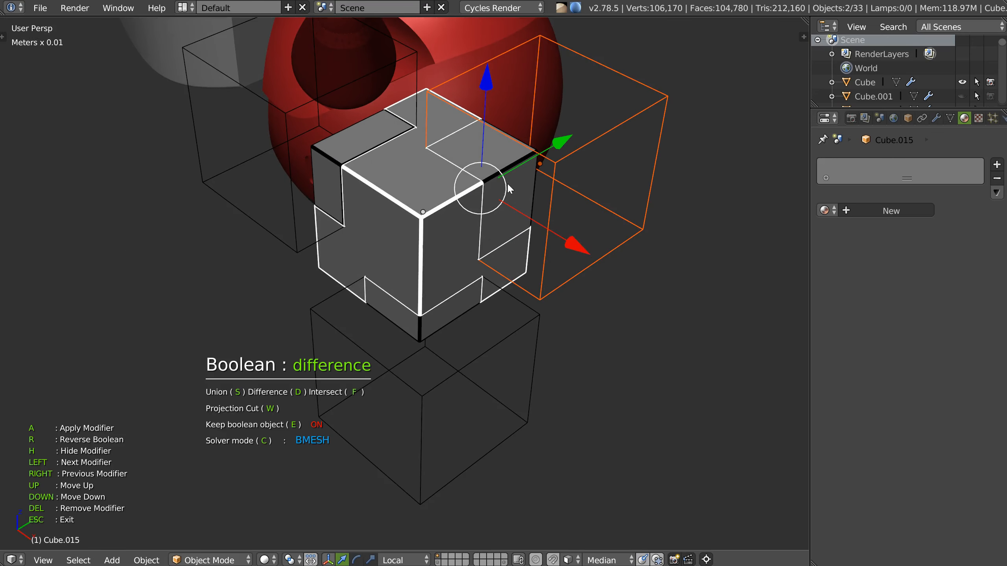
key("Left")
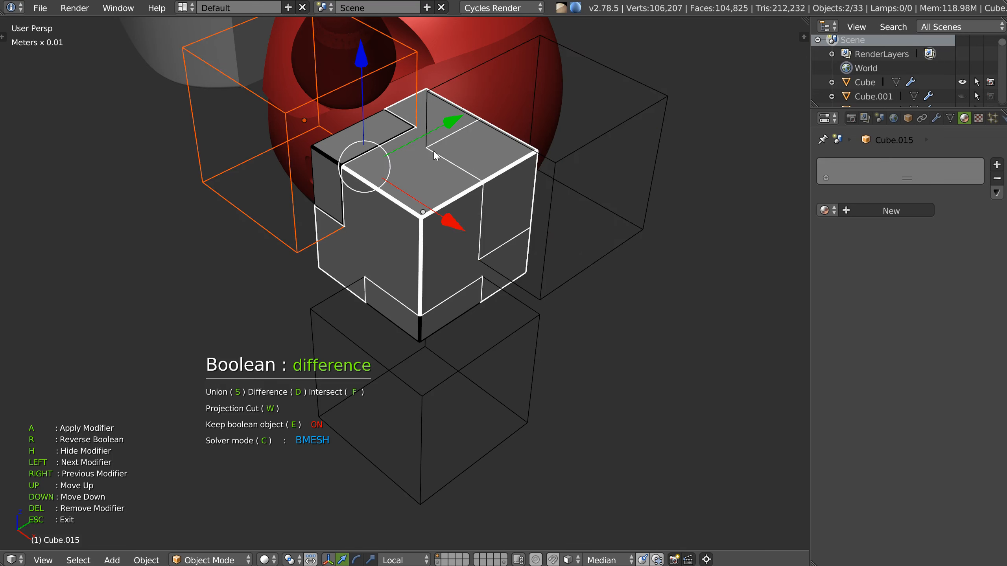
key("r")
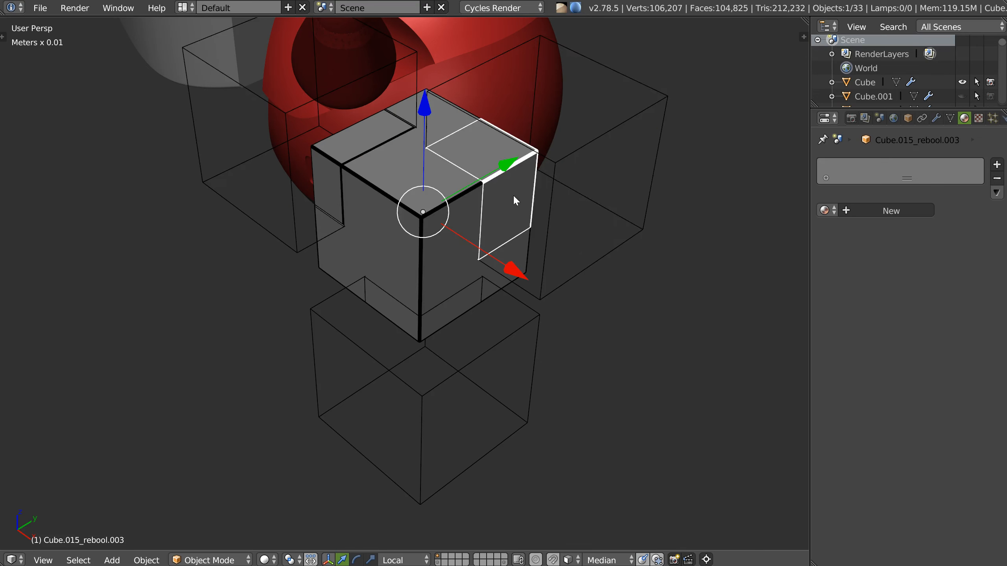
Delete the separate corner piece at the projection cut and the wireframe cutter that made it
key("x")
left_click(500, 198)
right_click(456, 197)
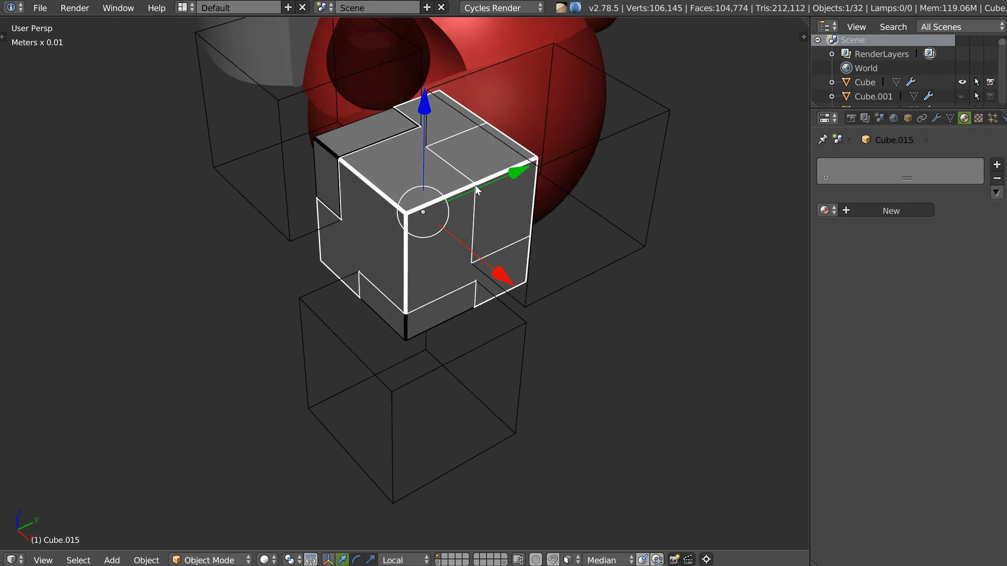
right_click(618, 133)
key("x")
left_click(535, 166)
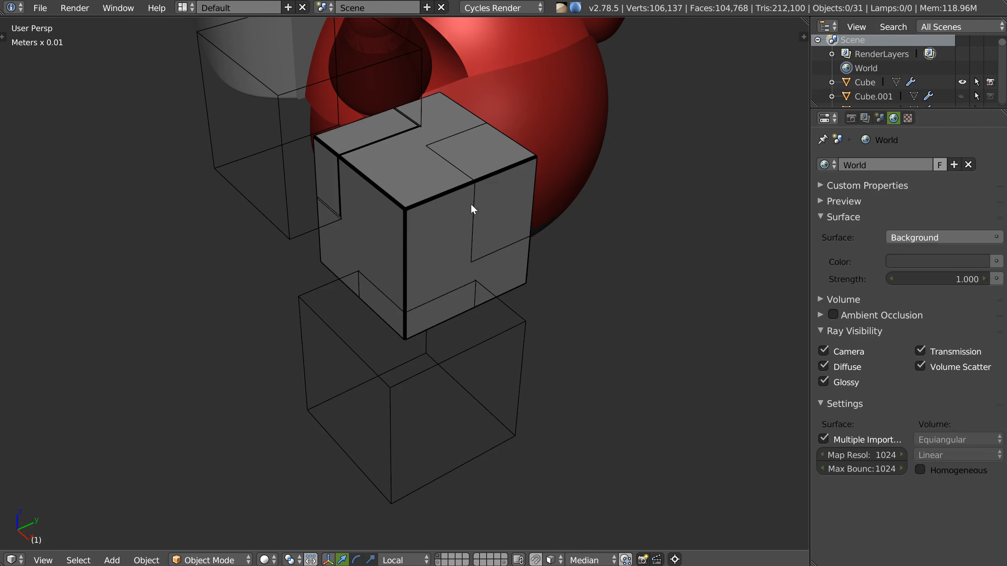
Edit the main cube's mesh and bevel the selected projection-cut edges into a narrow strip of faces
right_click(470, 203)
key("Tab")
middle_click_drag(508, 218, 459, 208)
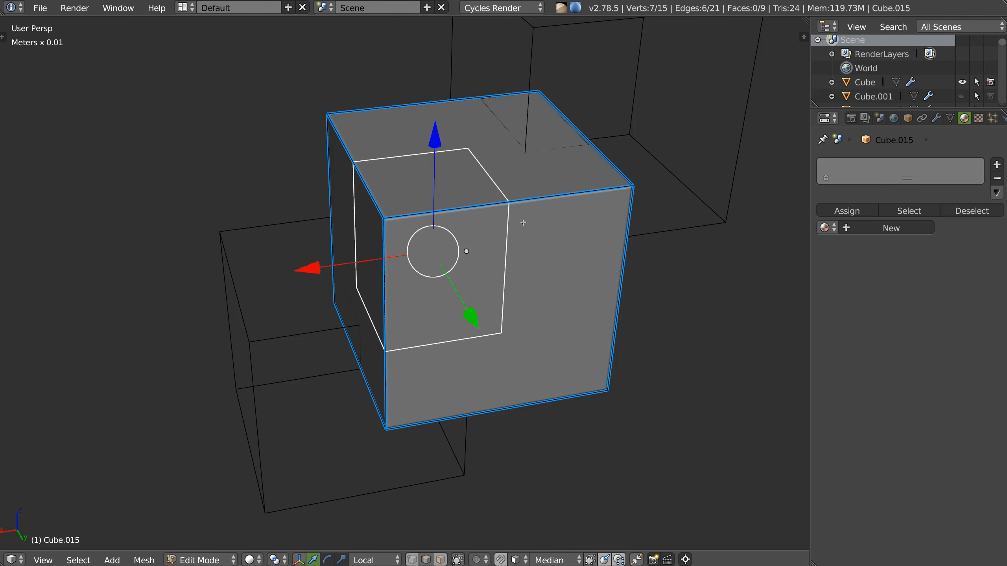
key("i")
left_click(535, 238)
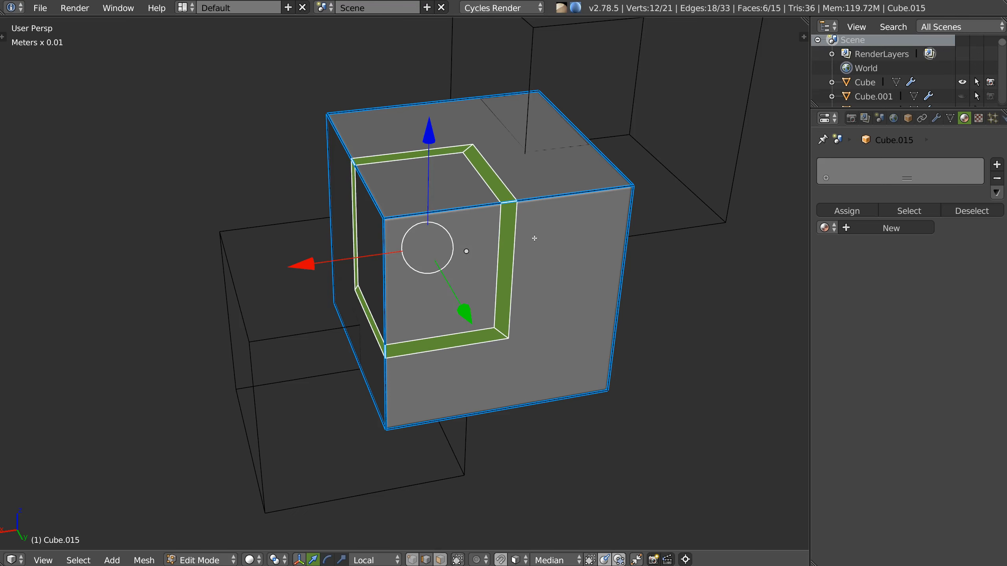
right_click(535, 238)
left_click(632, 179)
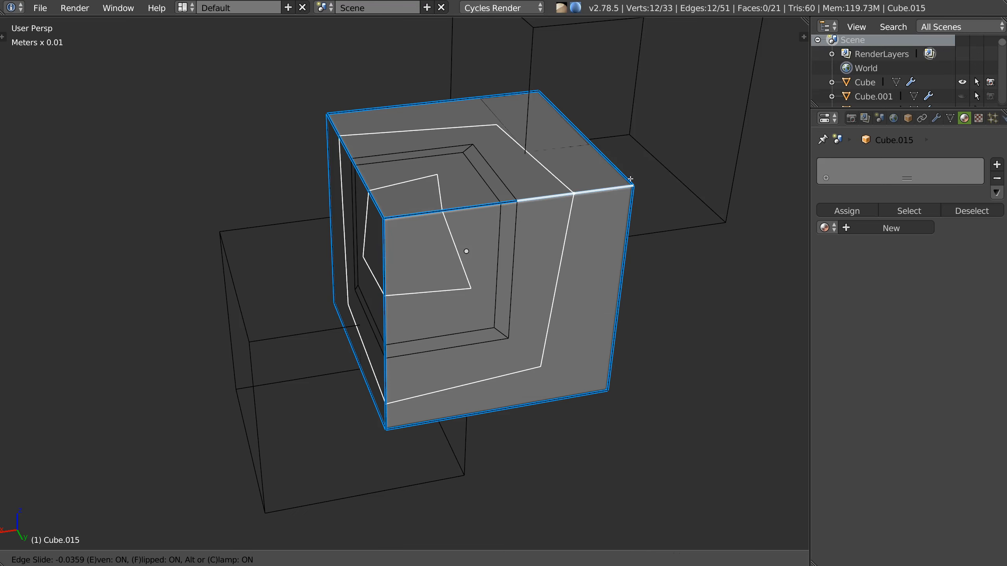
right_click(624, 184)
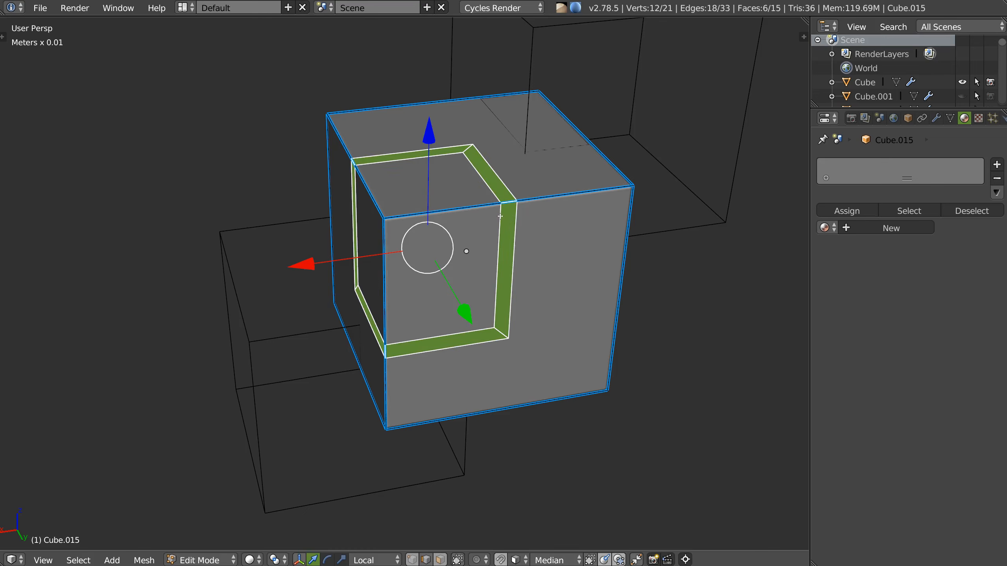
Inset the selected strip of faces with inward depth to form a recessed groove around the cube's corner
key("w")
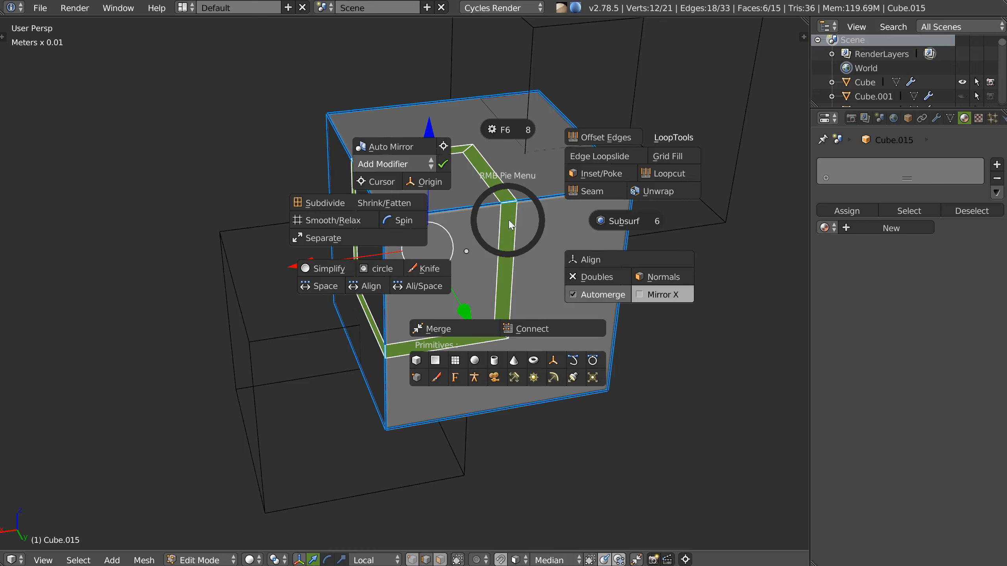
left_click(606, 174)
key("ctrl")
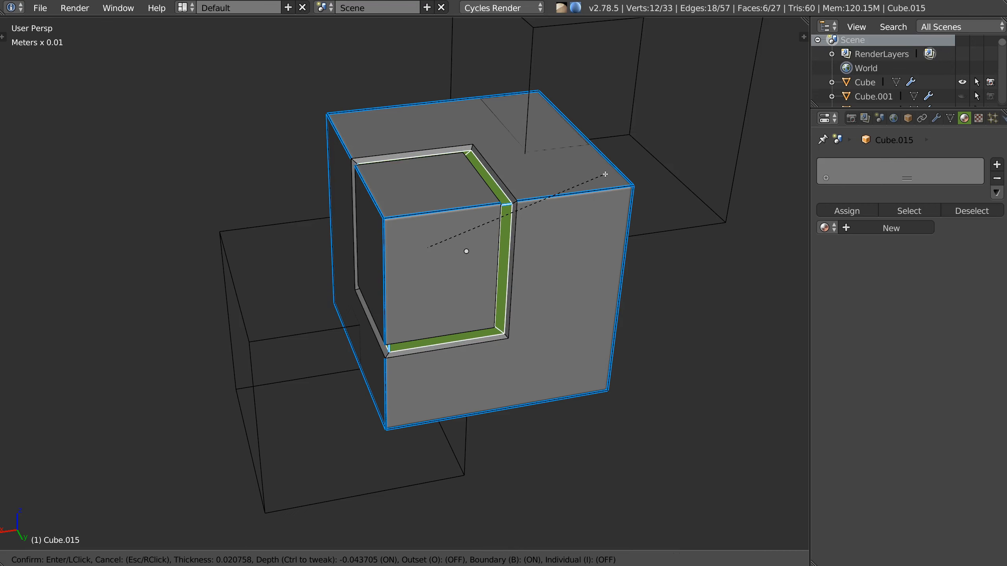
left_click(604, 174)
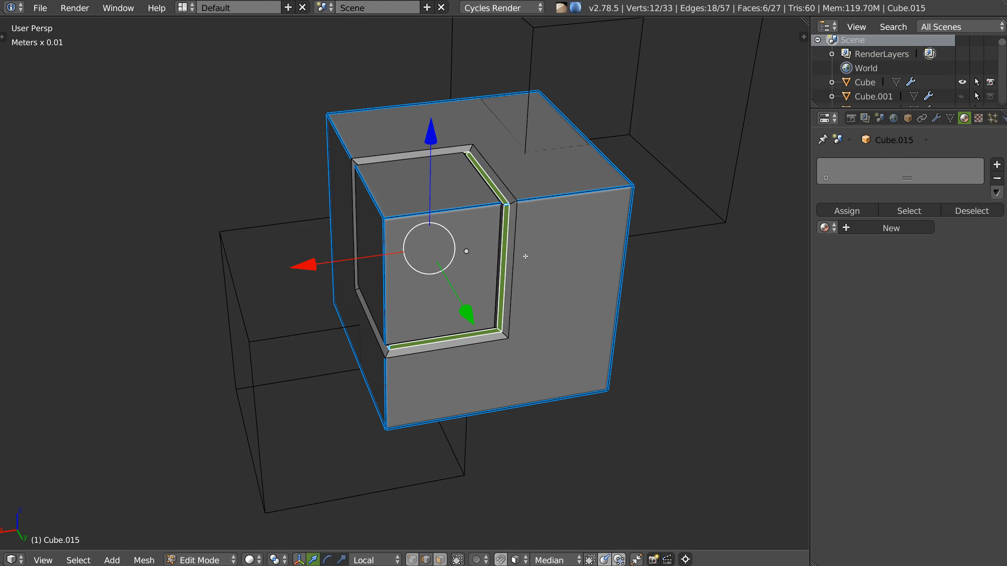
Return to object mode and turn off subdiv mode in the grooved cube's Speedflow bevel
key("Tab")
key("space")
left_click(598, 247)
left_click(598, 247)
key("space")
left_click(621, 266)
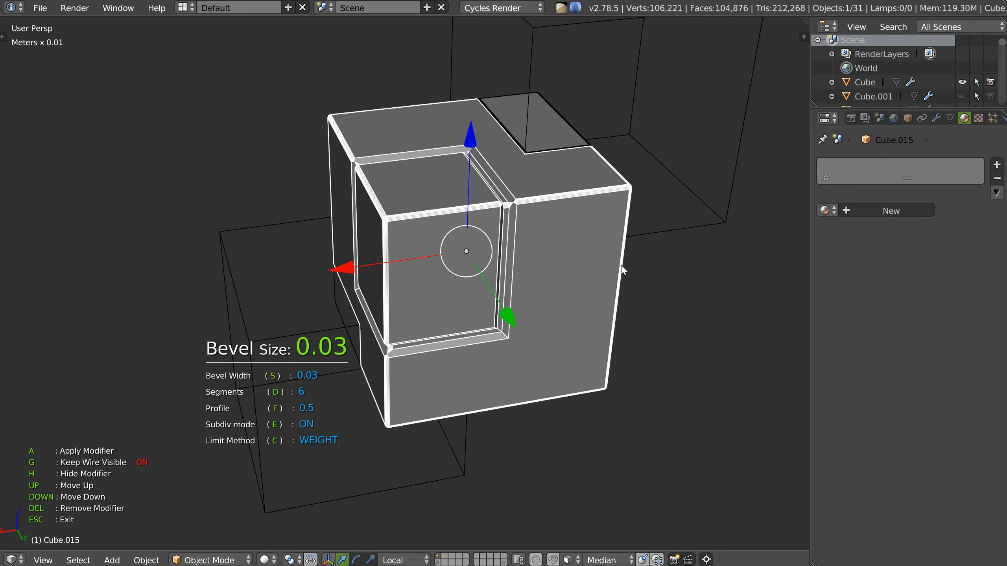
key("e")
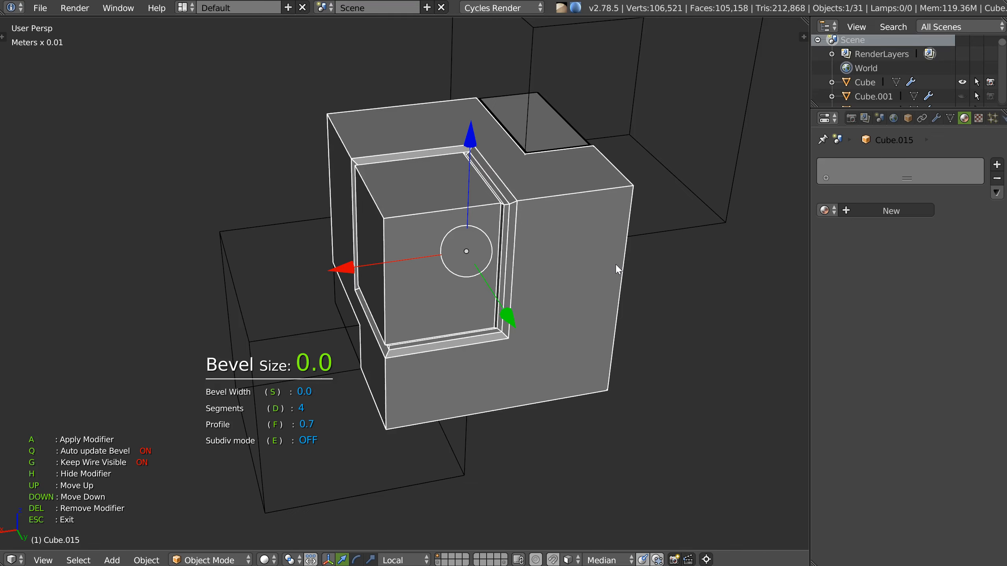
left_click(621, 266)
key("Escape")
Examine the grooved cube and the other models in the scene from several angles
middle_click_drag(506, 256, 581, 206)
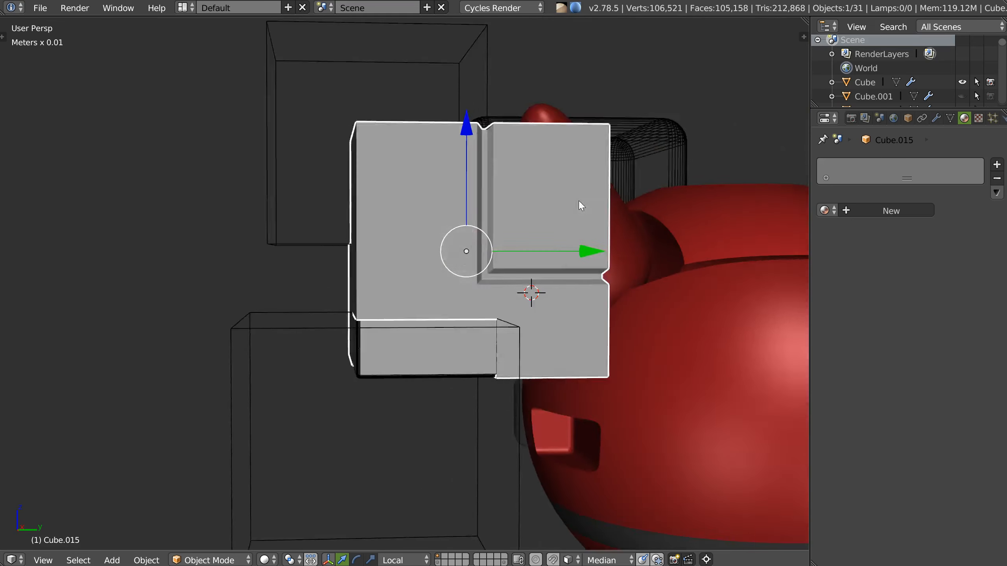
scroll(419, 274, "down", 8)
middle_click_drag(420, 274, 444, 222)
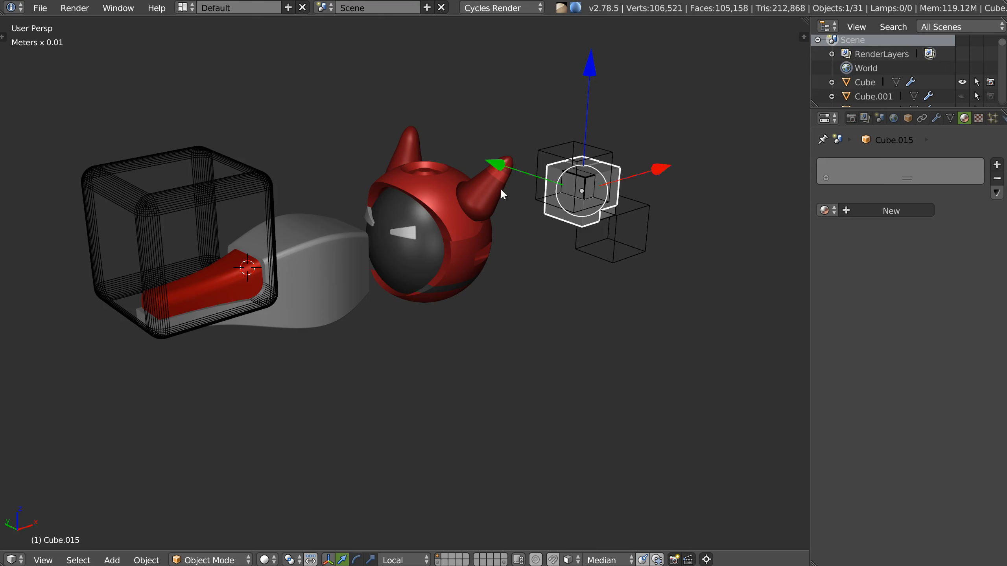
middle_click_drag(475, 298, 488, 283)
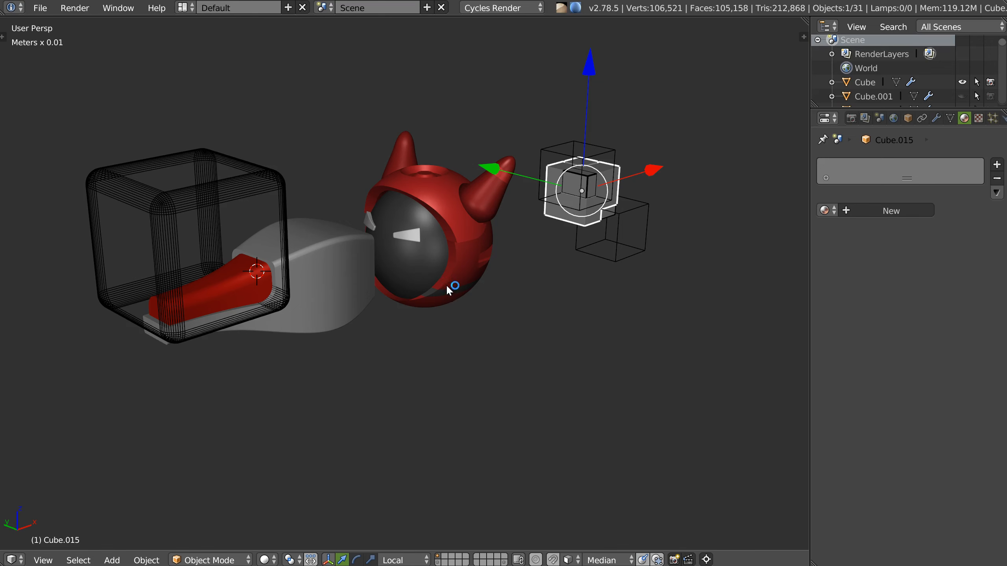
middle_click_drag(475, 277, 424, 288)
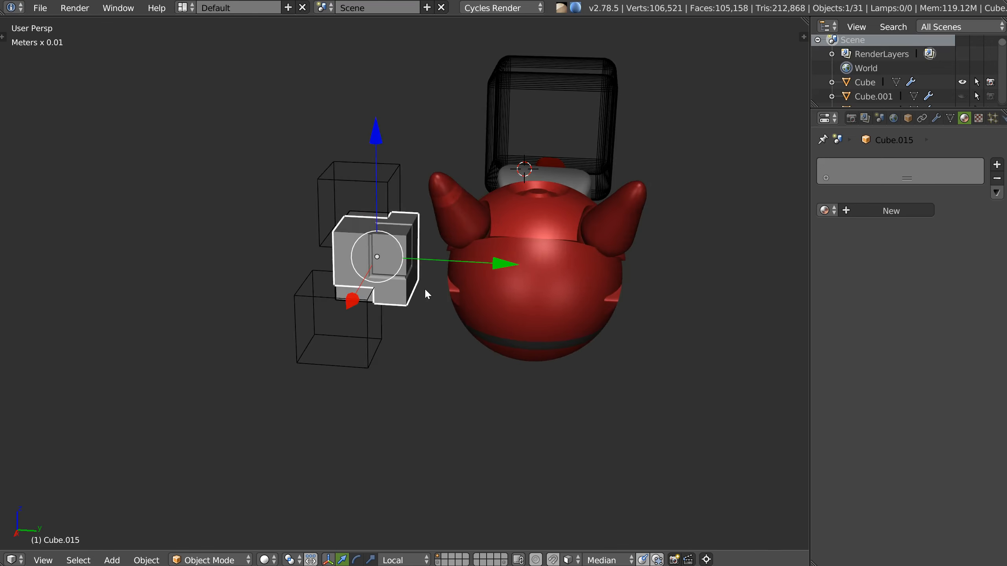
scroll(415, 287, "up", 3)
middle_click_drag(529, 273, 489, 265)
scroll(488, 321, "down", 3)
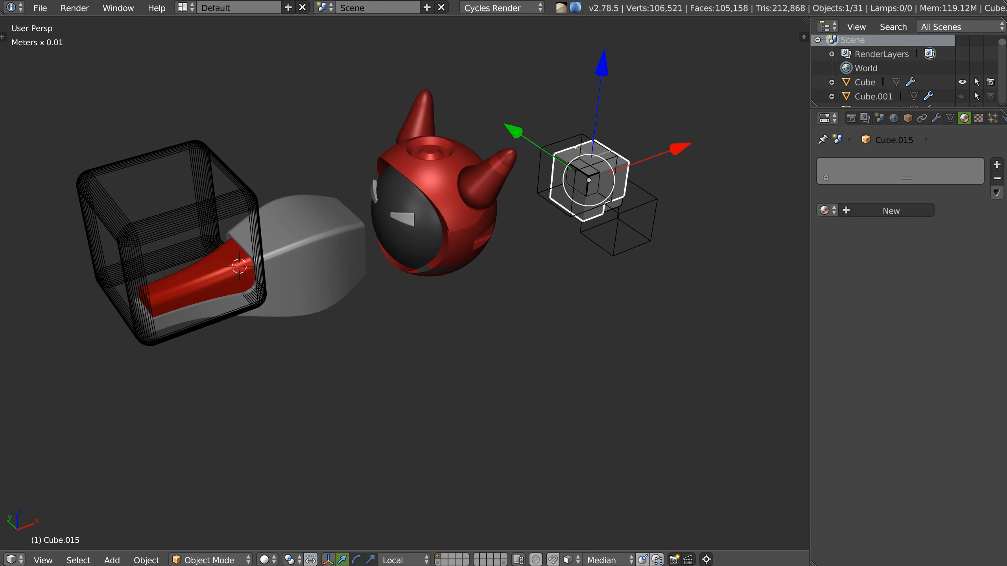